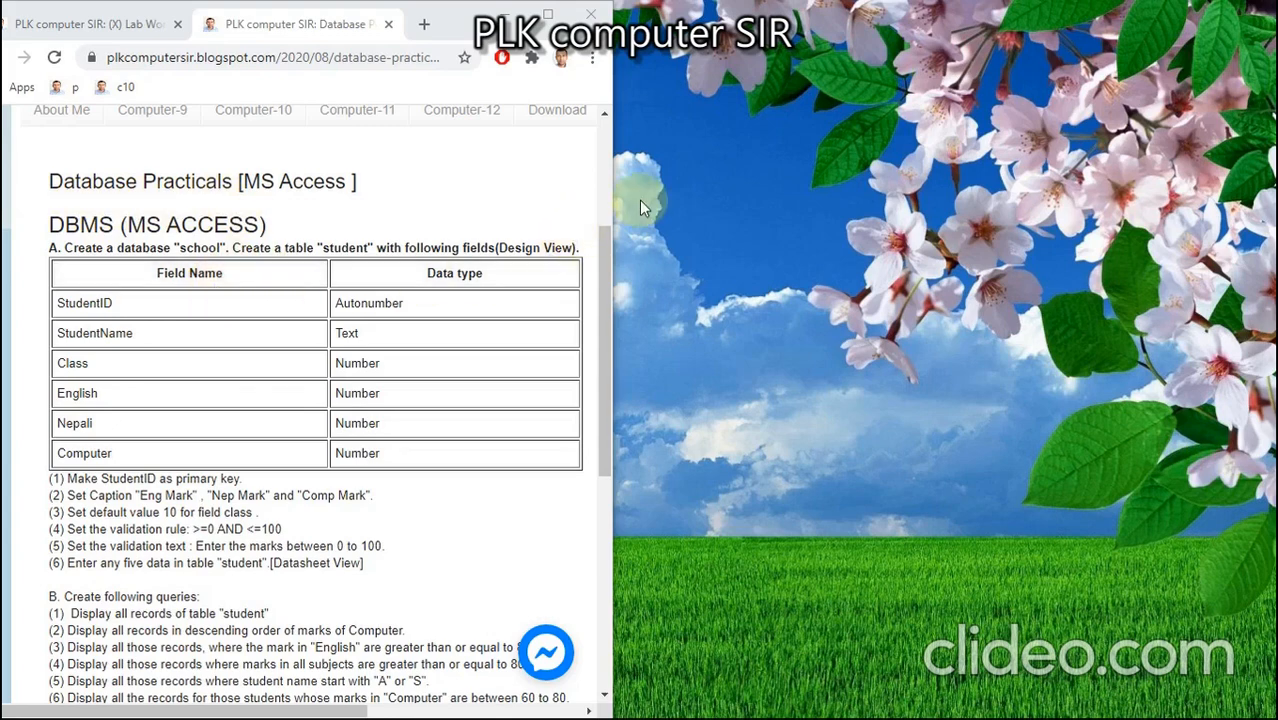
Step: Launch Microsoft Access by running the msaccess command
{"action": "key", "text": "super+r"}
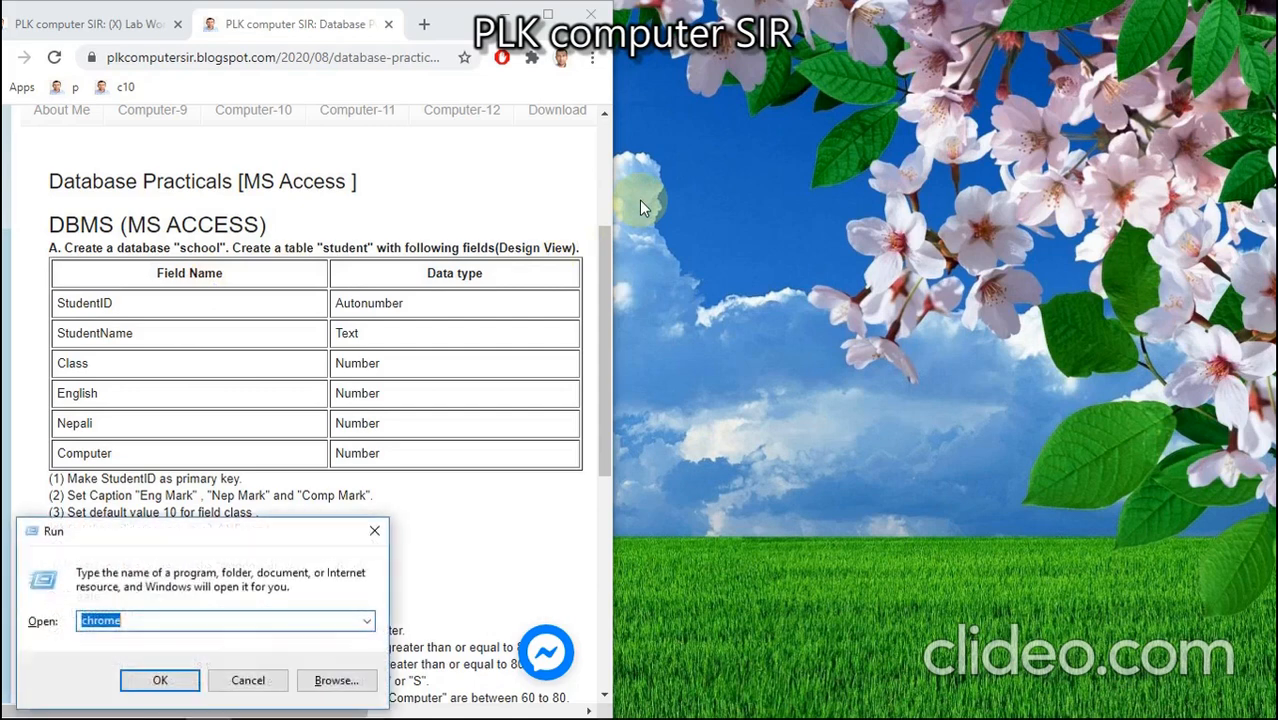
{"action": "type", "text": "msacce"}
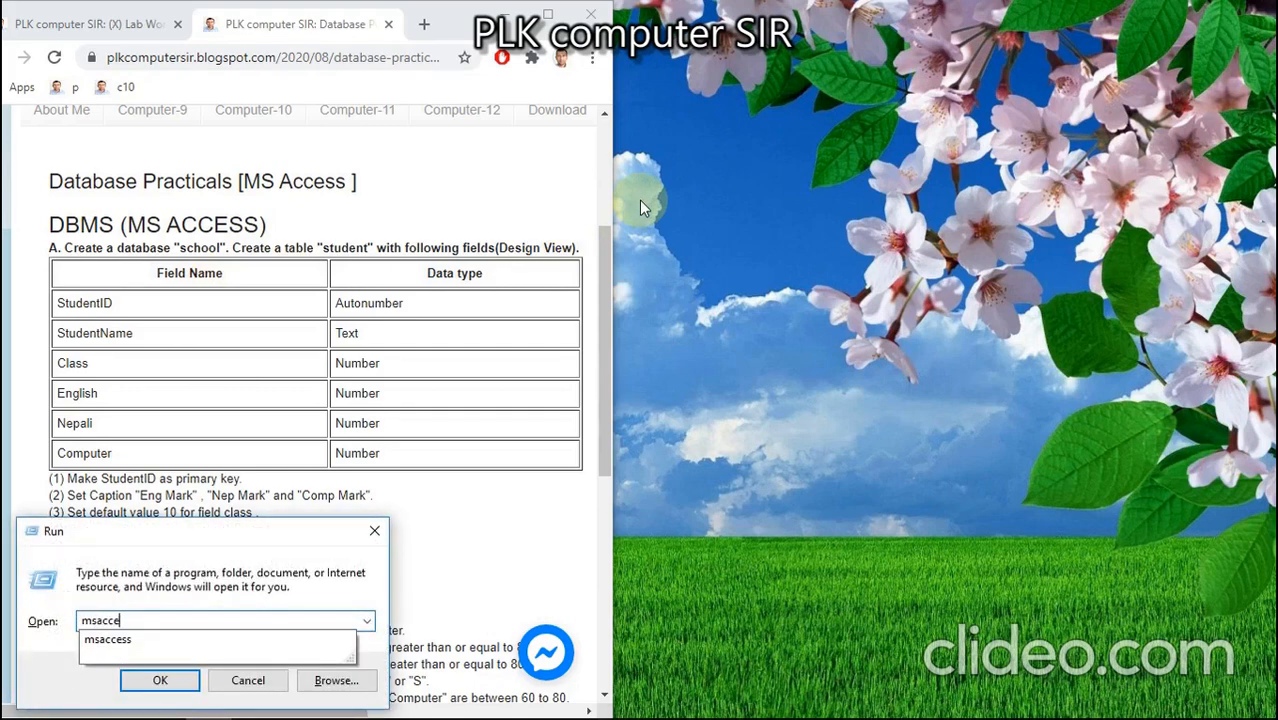
{"action": "type", "text": "ss"}
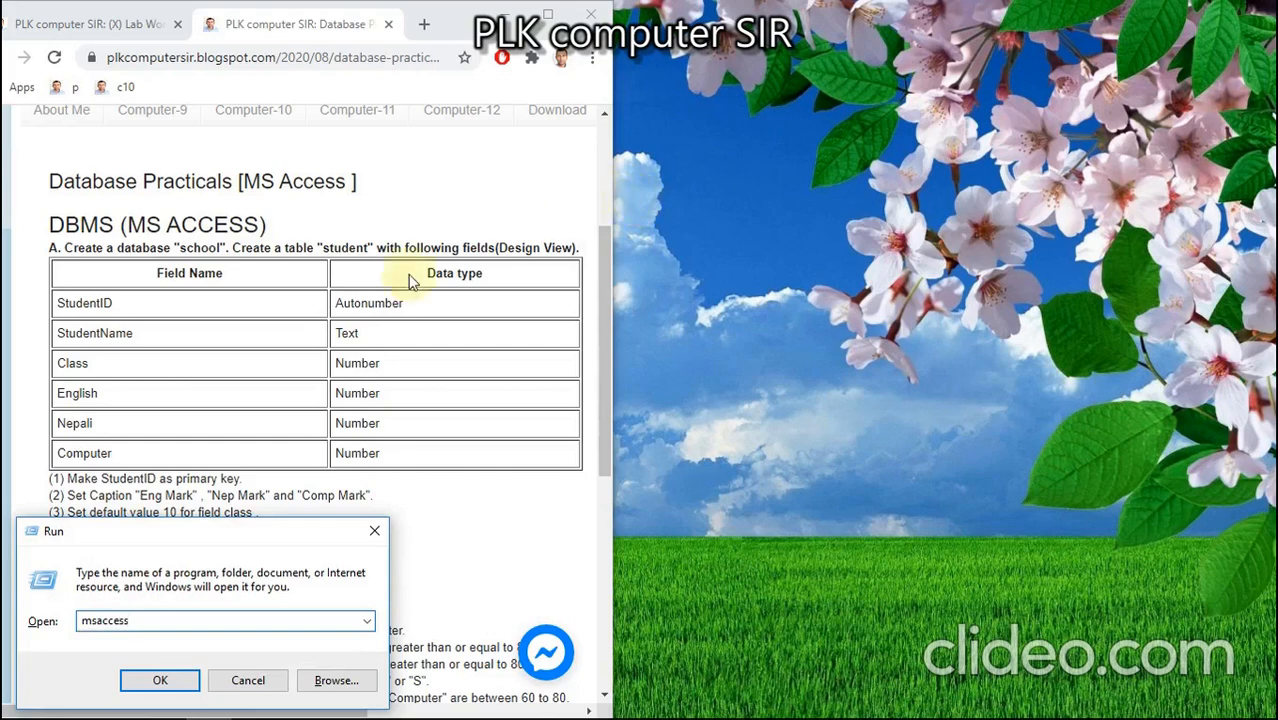
{"action": "left_click", "coordinate": [160, 680]}
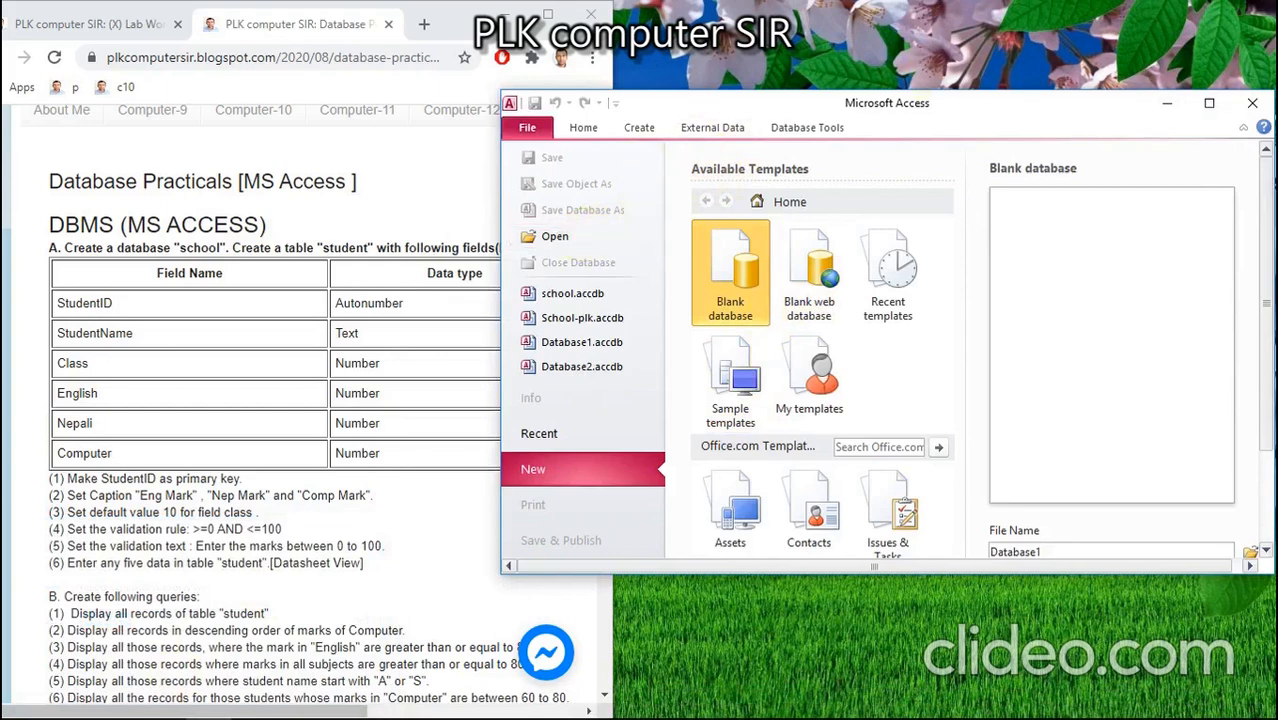
Step: Maximize the Access window and create a blank database with the file name School
{"action": "left_click", "coordinate": [1209, 103]}
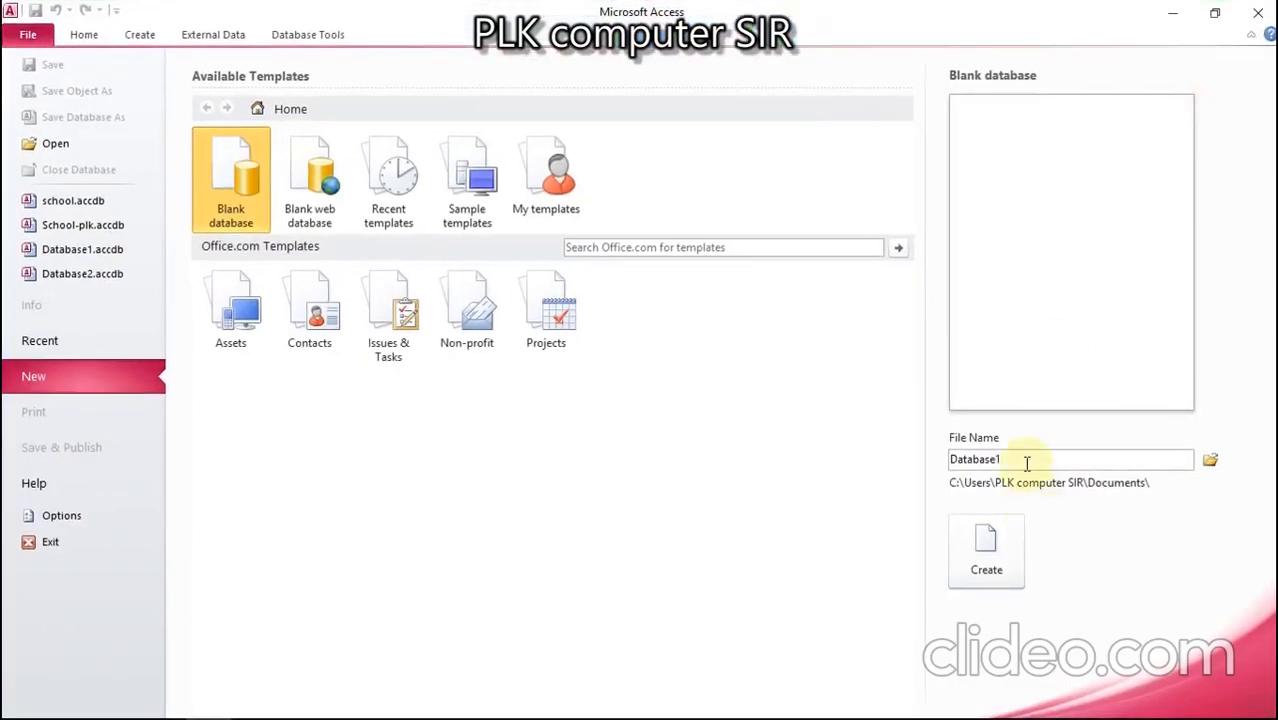
{"action": "left_click_drag", "start_coordinate": [950, 459], "coordinate": [1030, 463]}
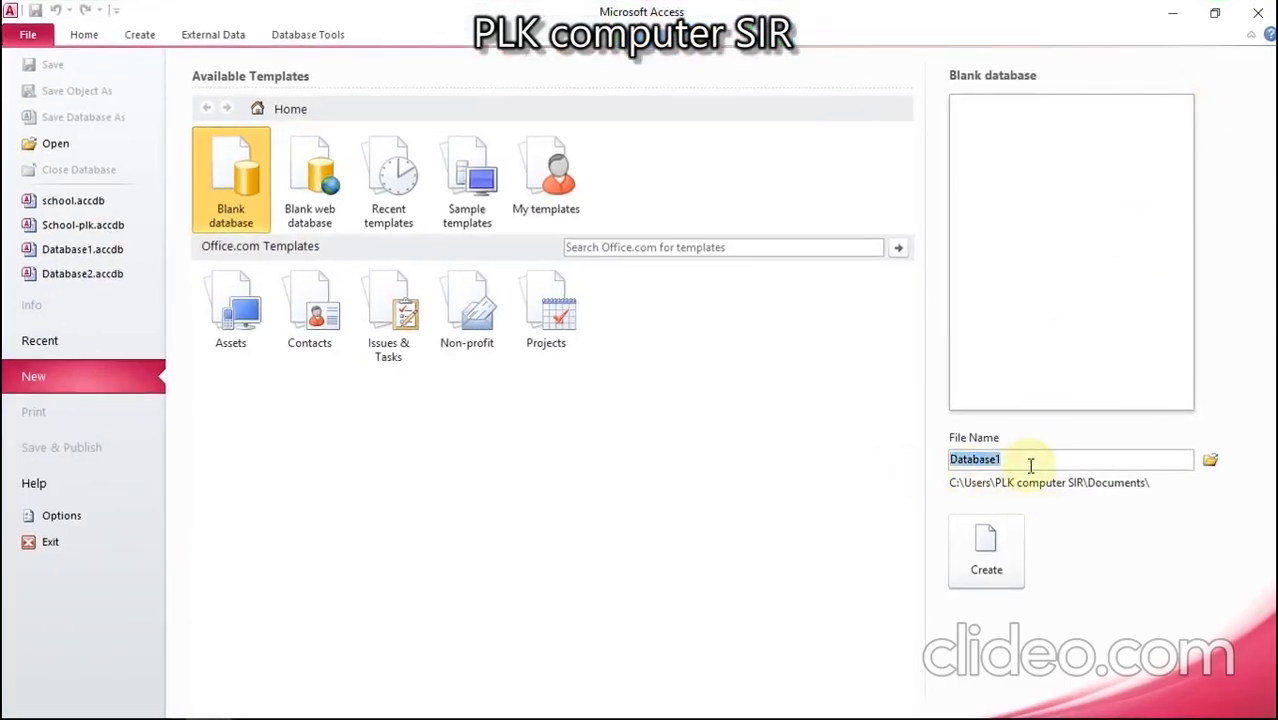
{"action": "type", "text": "School"}
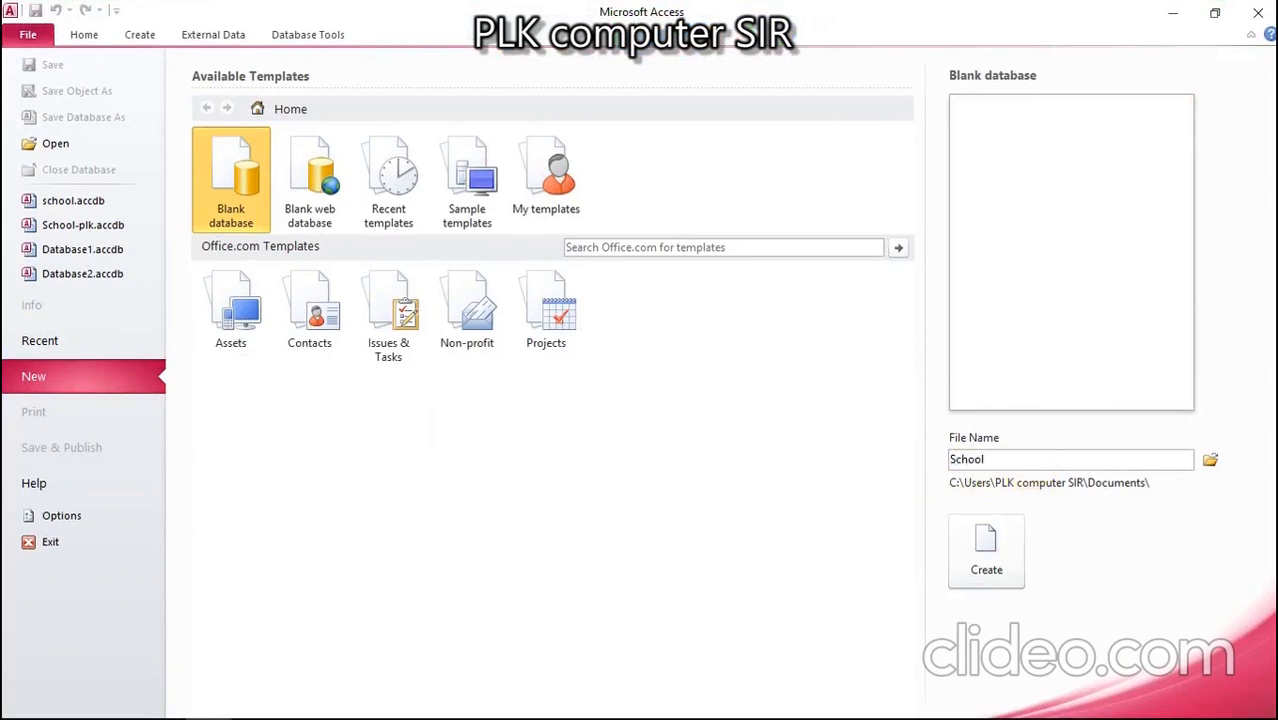
{"action": "key", "text": "Return"}
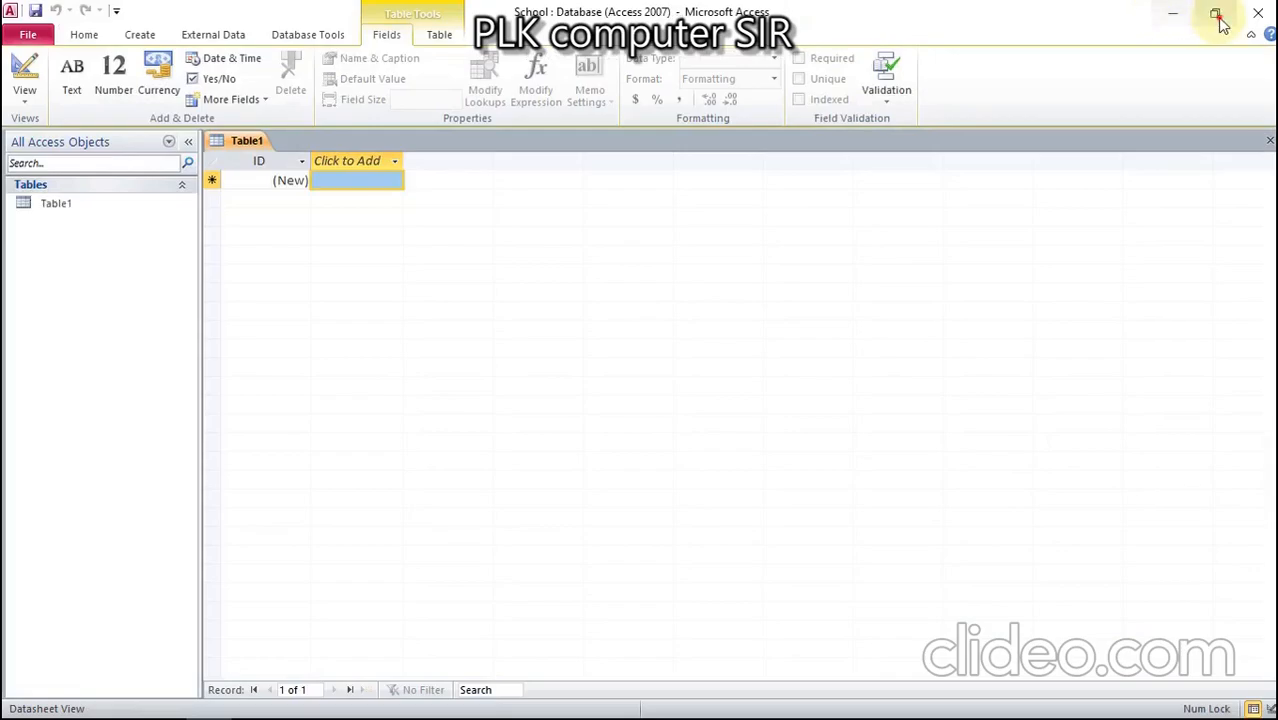
Step: Restore the database window beside the practical instructions and save Table1 under the name student
{"action": "left_click", "coordinate": [1217, 17]}
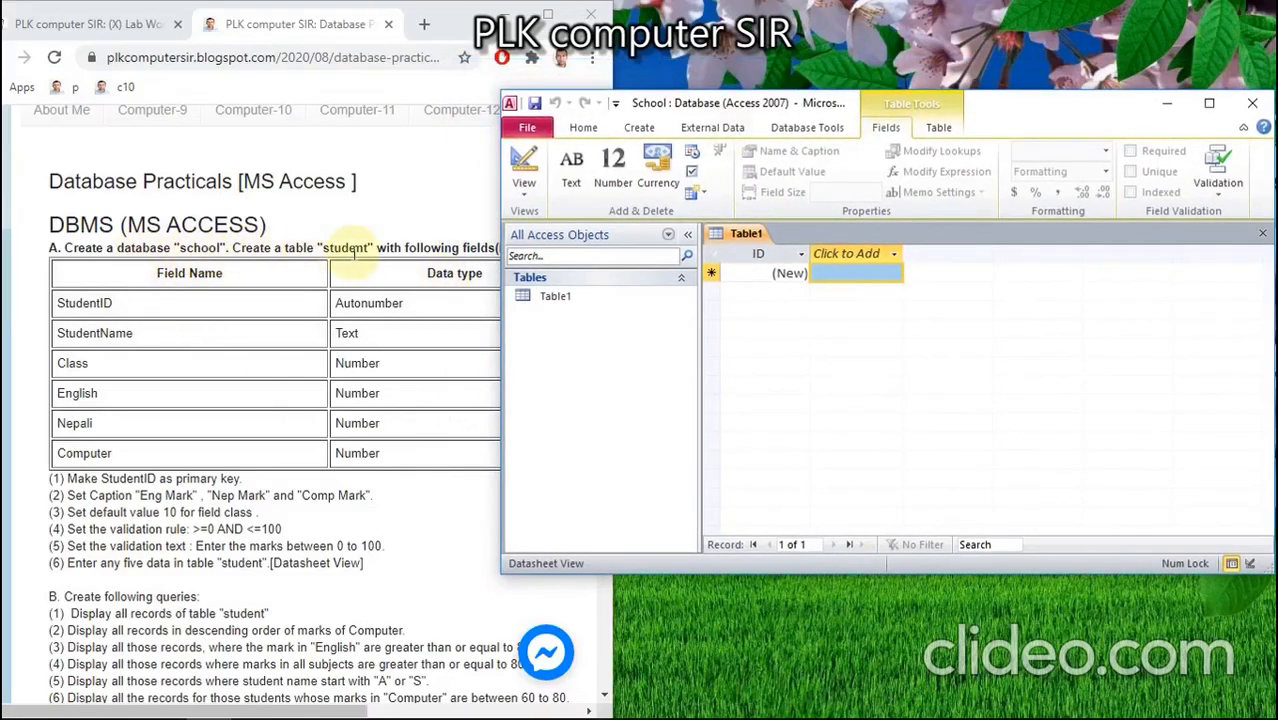
{"action": "left_click_drag", "start_coordinate": [739, 104], "coordinate": [845, 97]}
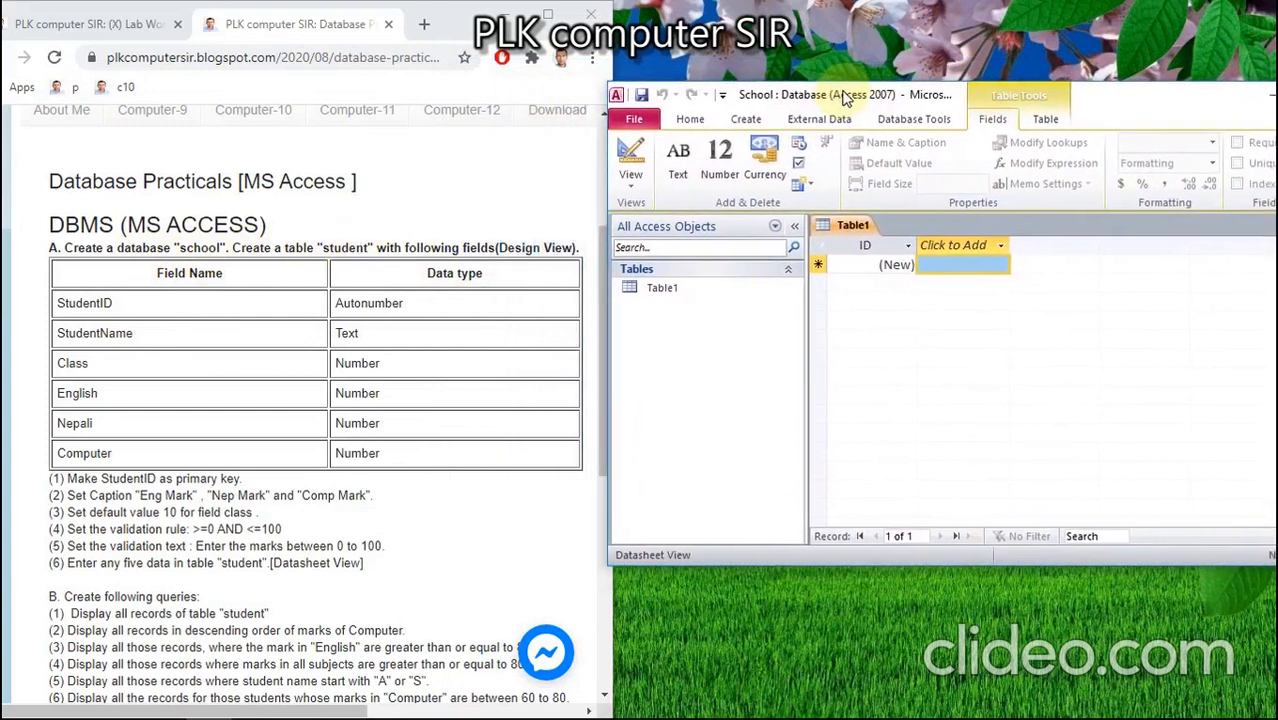
{"action": "right_click", "coordinate": [836, 226]}
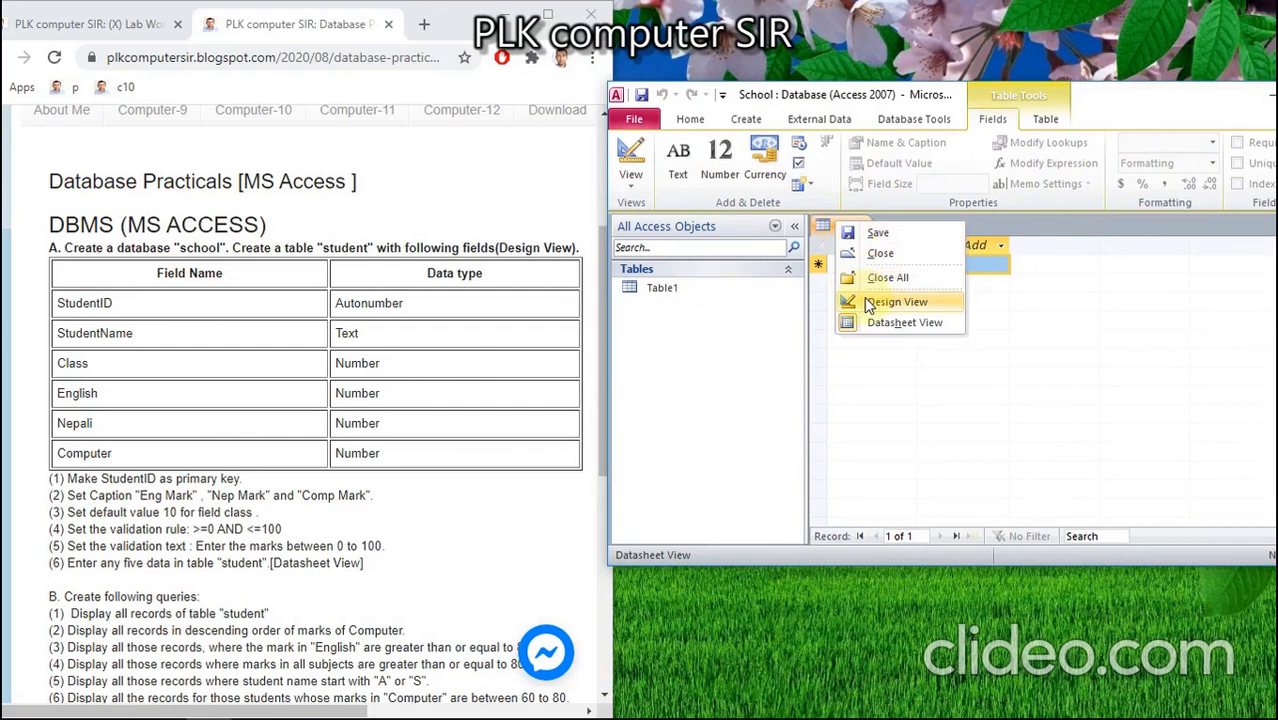
{"action": "left_click", "coordinate": [862, 232]}
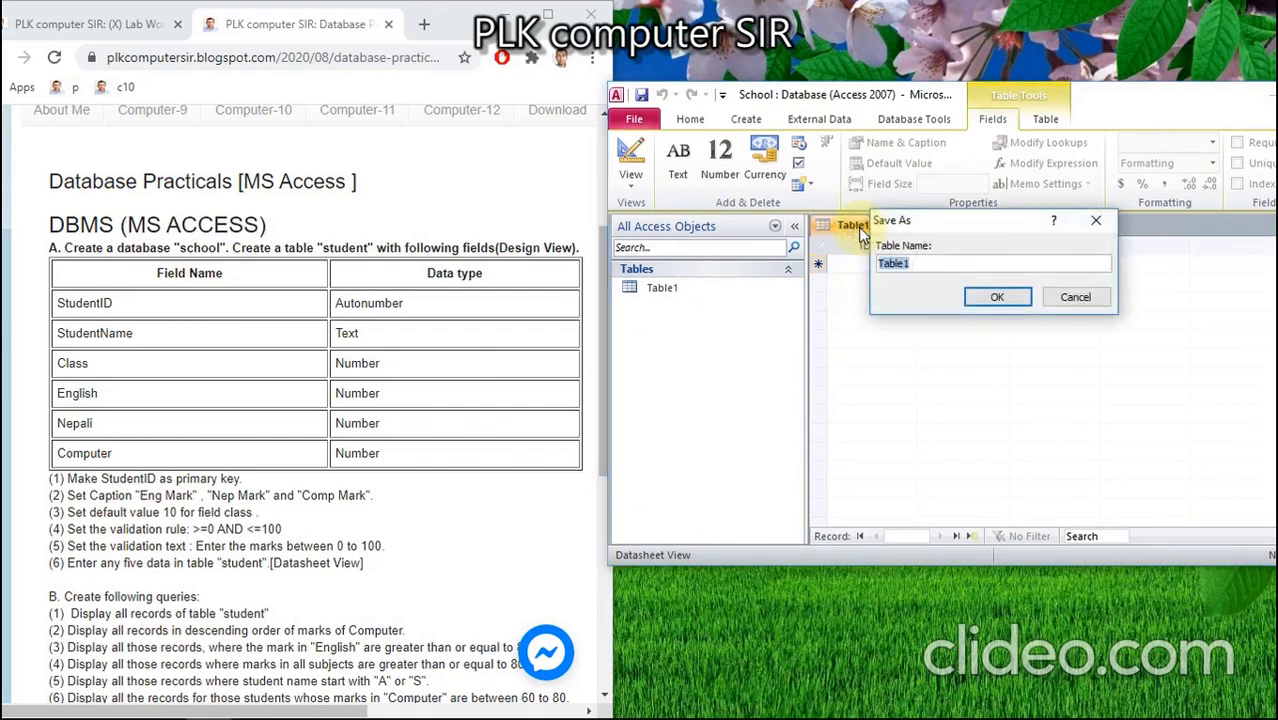
{"action": "type", "text": "s"}
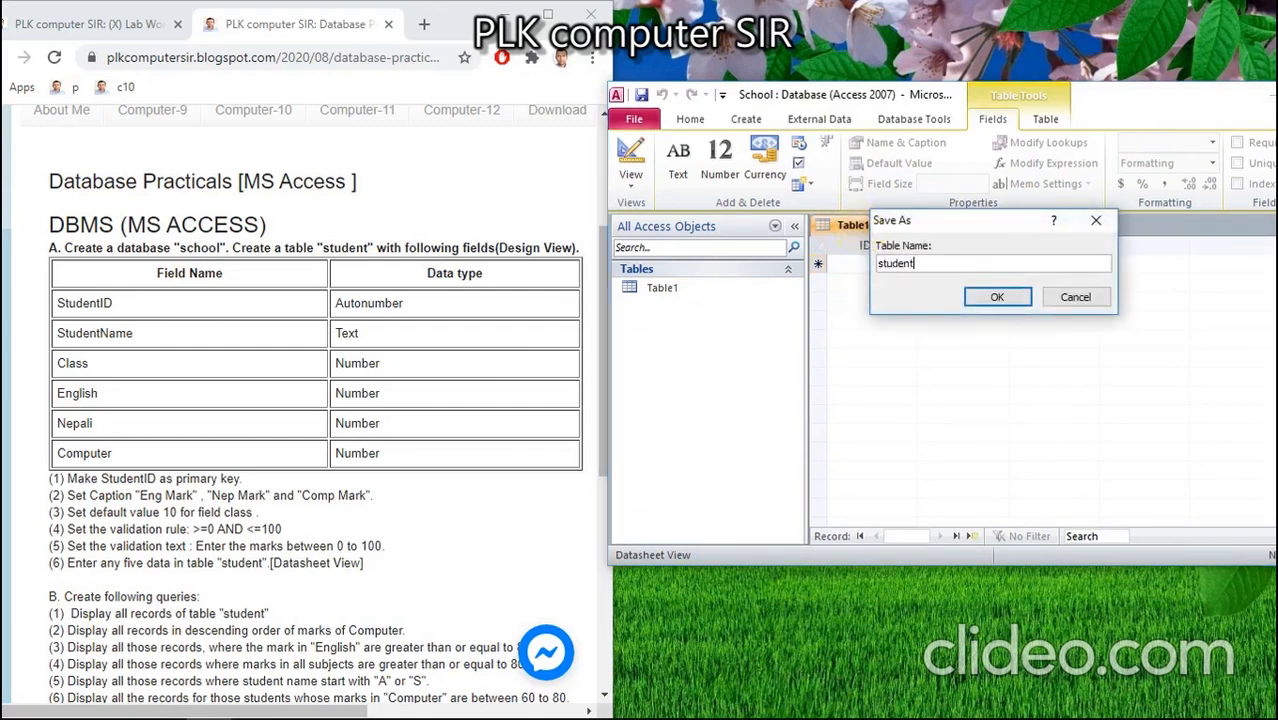
{"action": "type", "text": "tudent"}
{"action": "key", "text": "Return"}
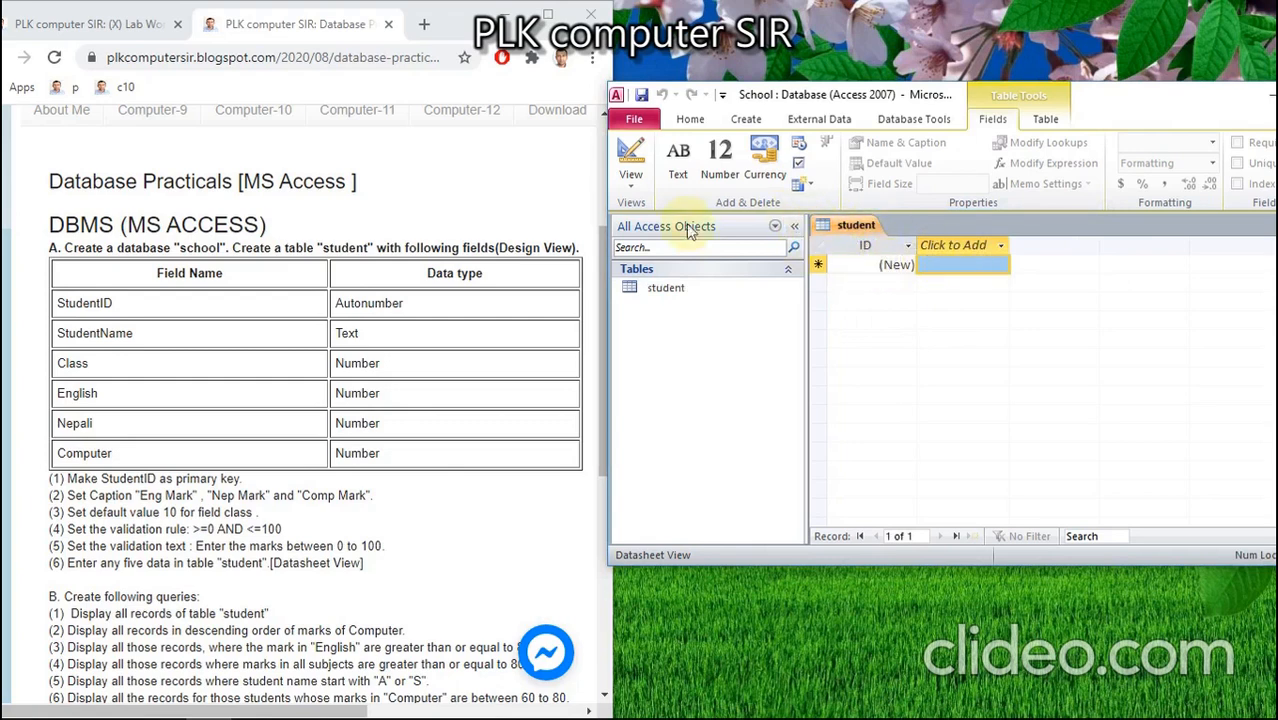
Step: Switch the student table to Design View and enlarge the window down to the screen's lower edge
{"action": "left_click", "coordinate": [632, 190]}
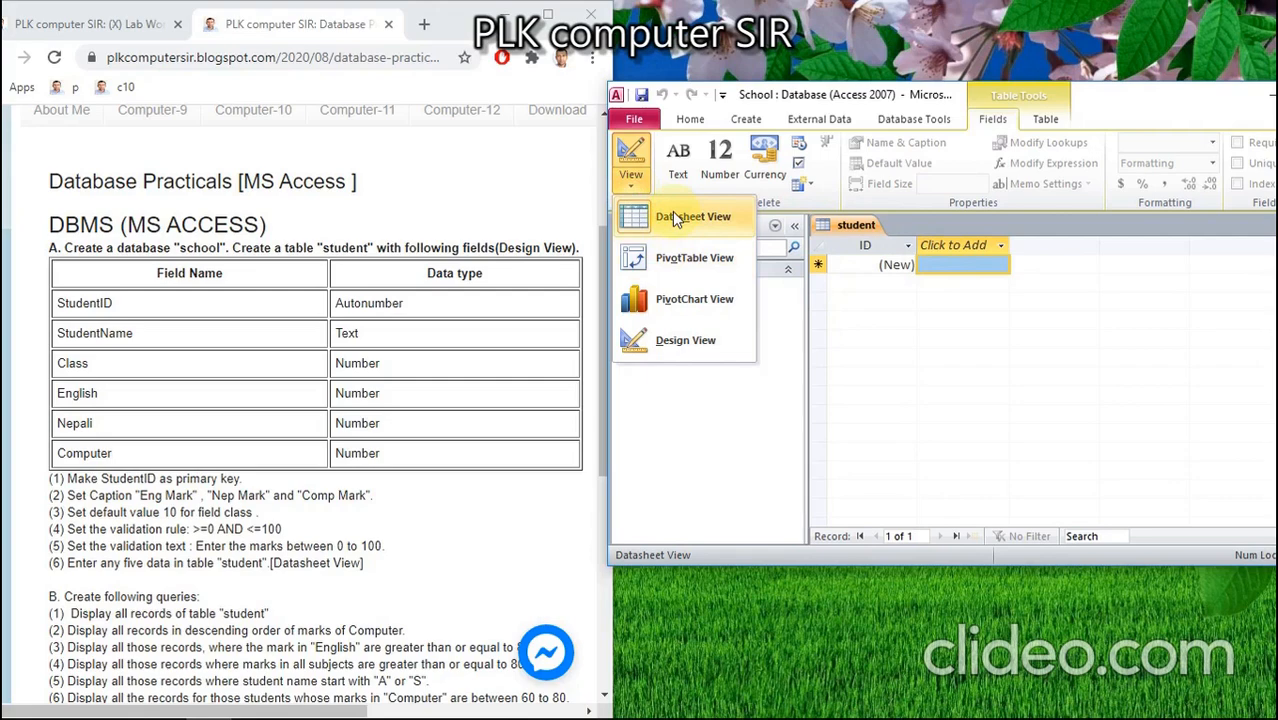
{"action": "left_click", "coordinate": [668, 342]}
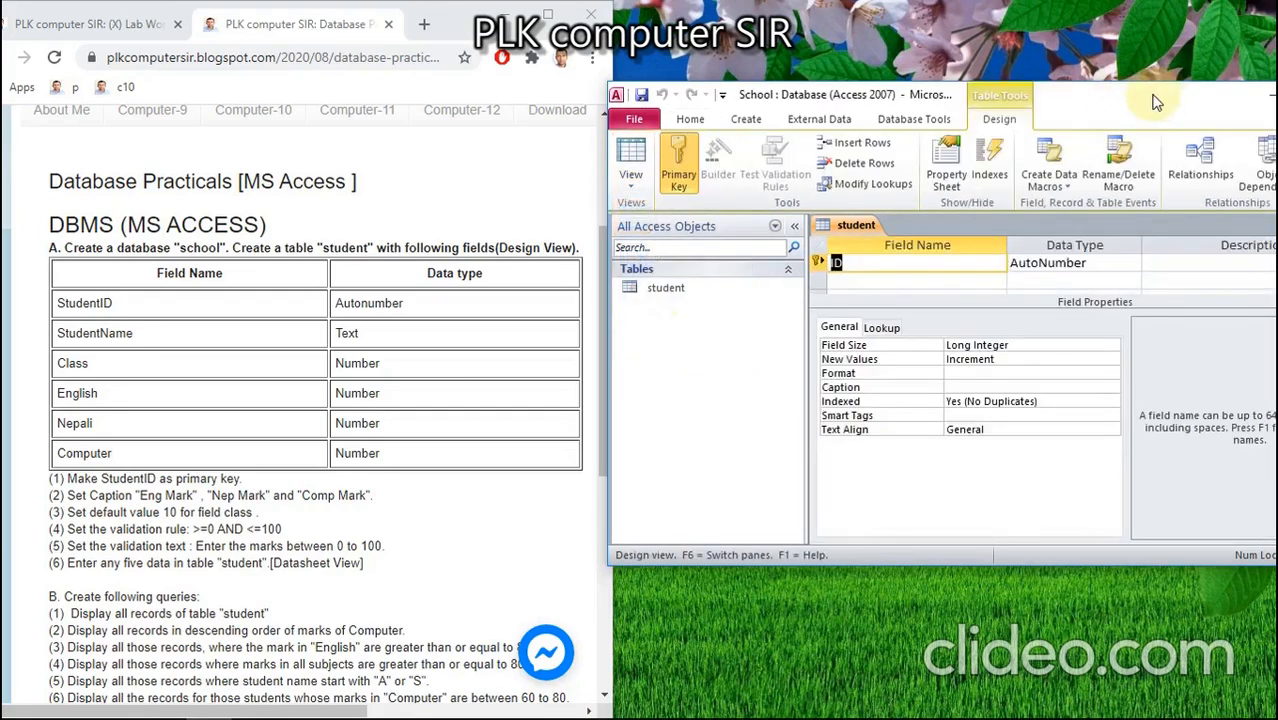
{"action": "left_click_drag", "start_coordinate": [1158, 100], "coordinate": [1089, 35]}
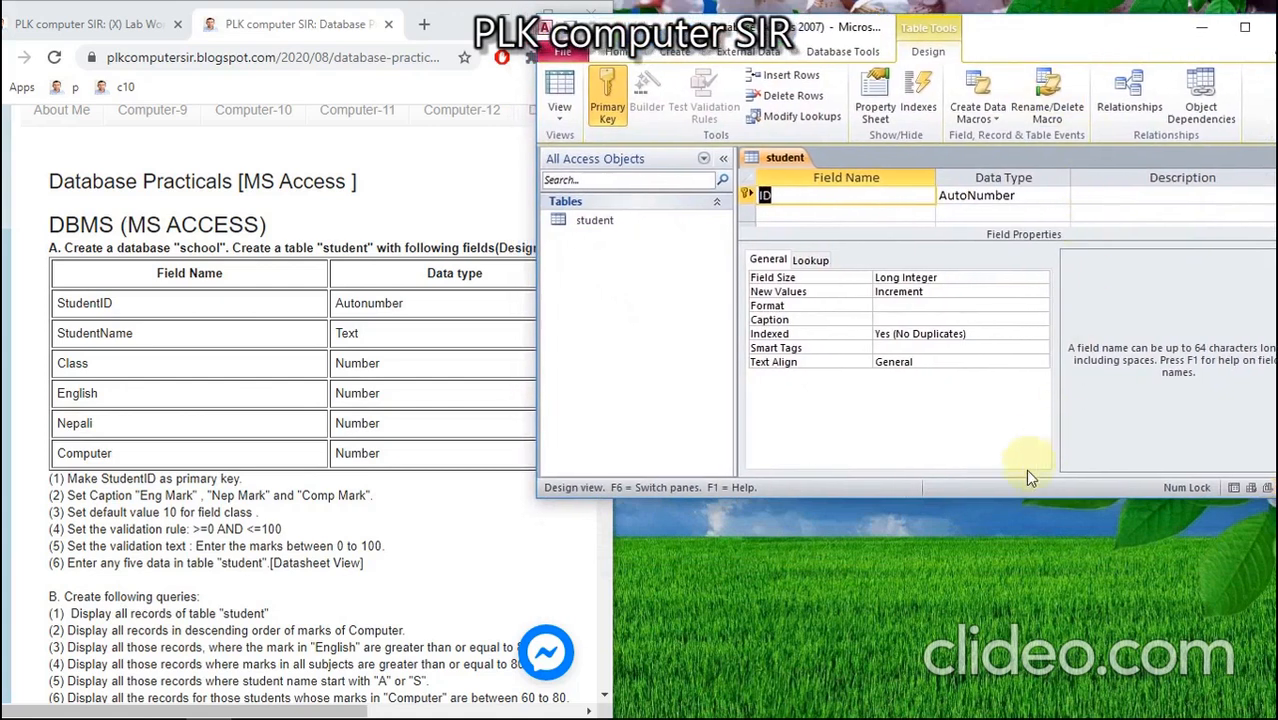
{"action": "left_click_drag", "start_coordinate": [1022, 497], "coordinate": [1031, 718]}
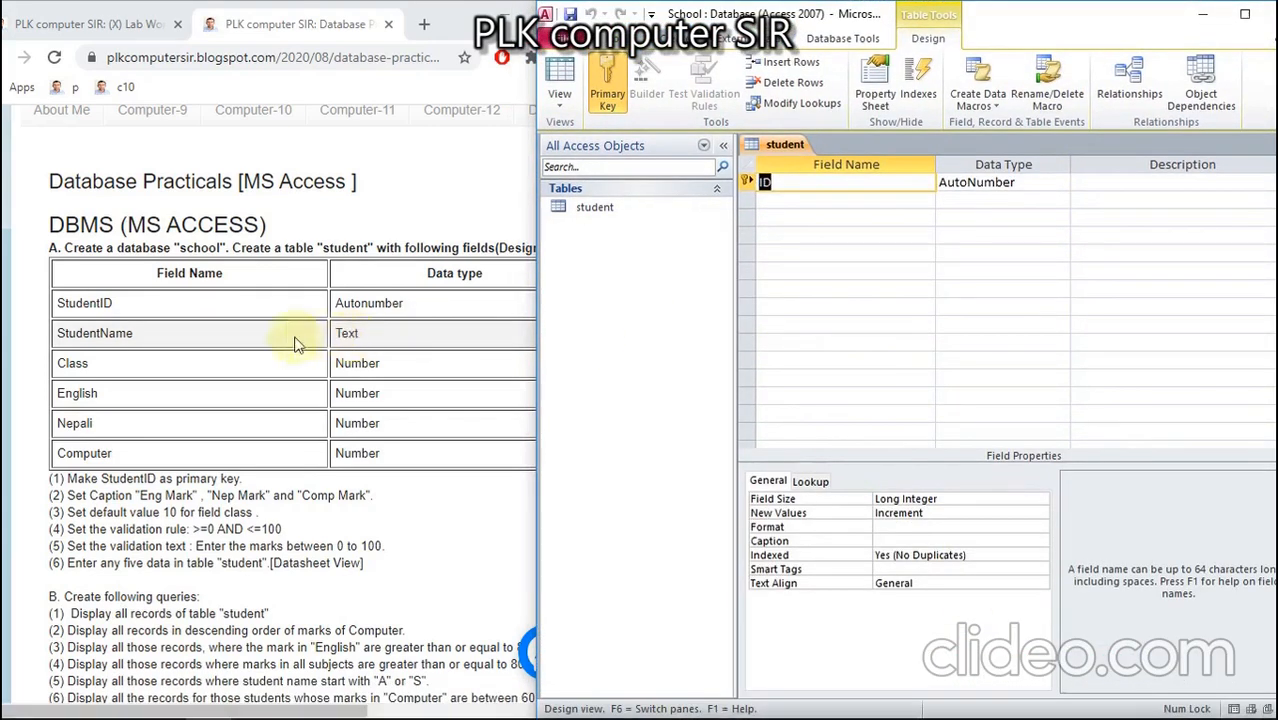
Step: Rename the ID field as StudentID, keeping it as the primary key with the AutoNumber data type
{"action": "type", "text": "S"}
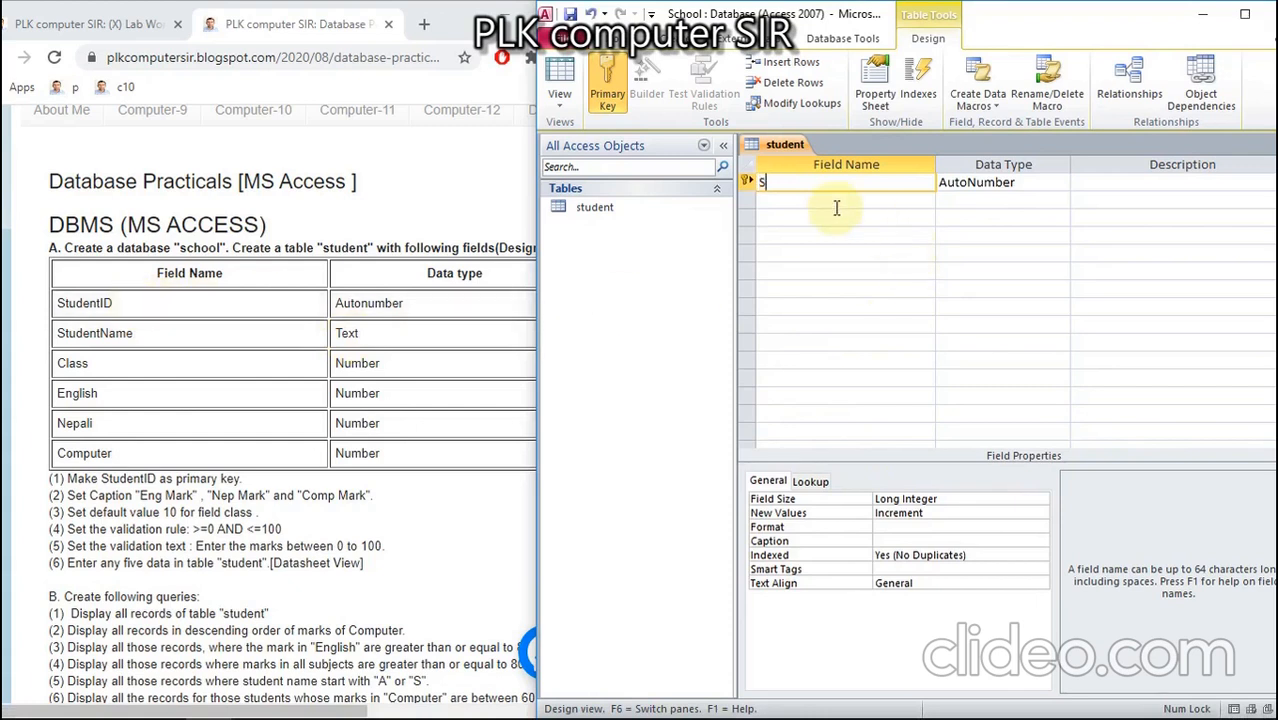
{"action": "type", "text": "tudentID"}
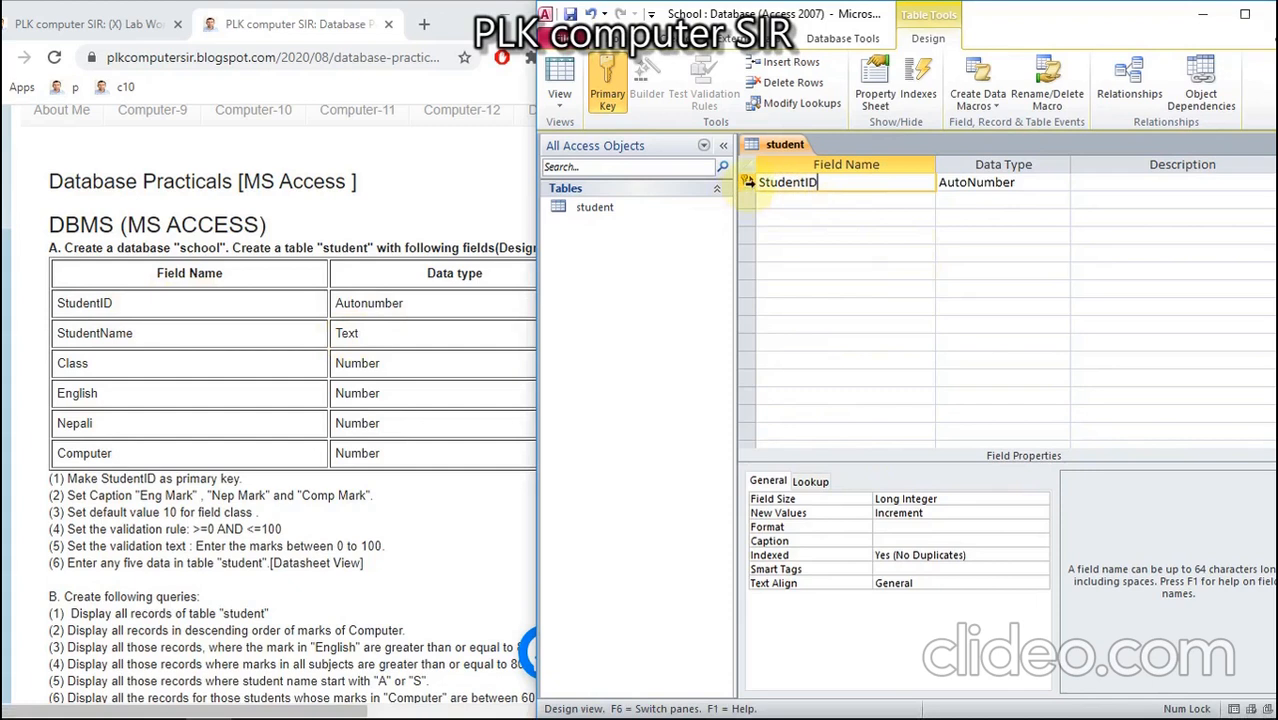
{"action": "left_click", "coordinate": [607, 90]}
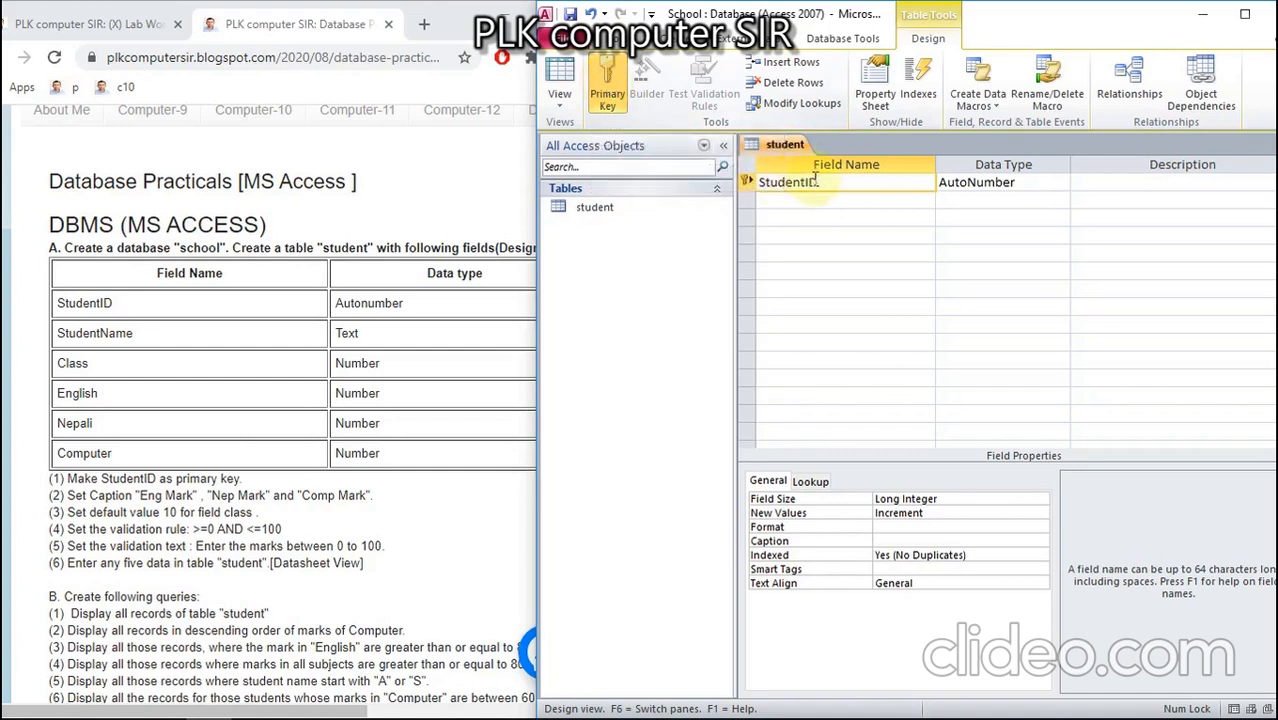
{"action": "key", "text": "Tab"}
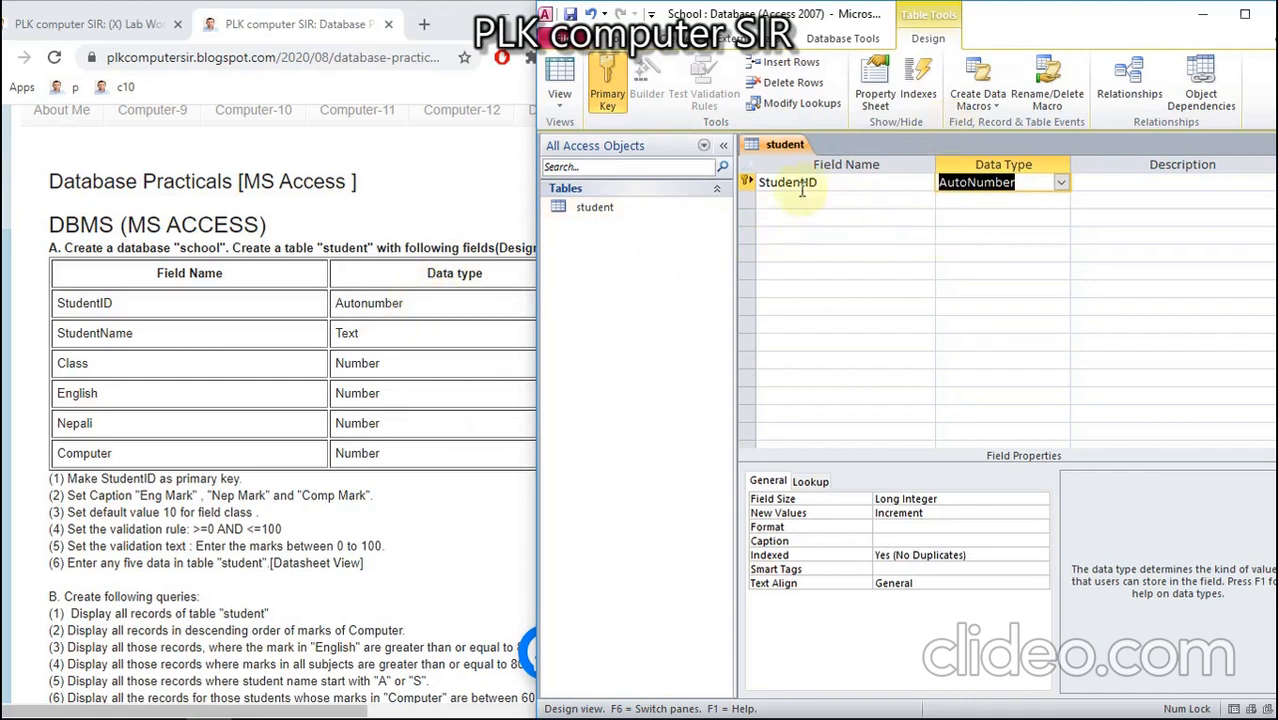
{"action": "key", "text": "Tab"}
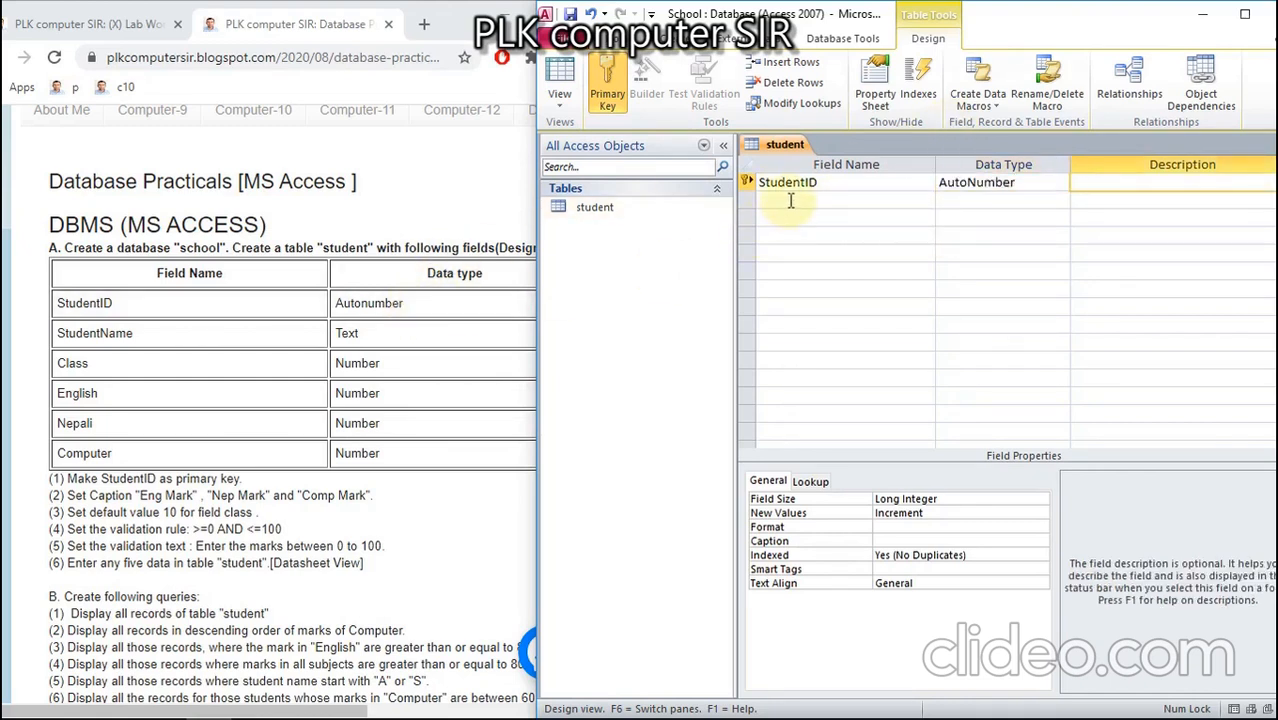
Step: Add a StudentName field with the Text data type below StudentID
{"action": "left_click", "coordinate": [791, 201]}
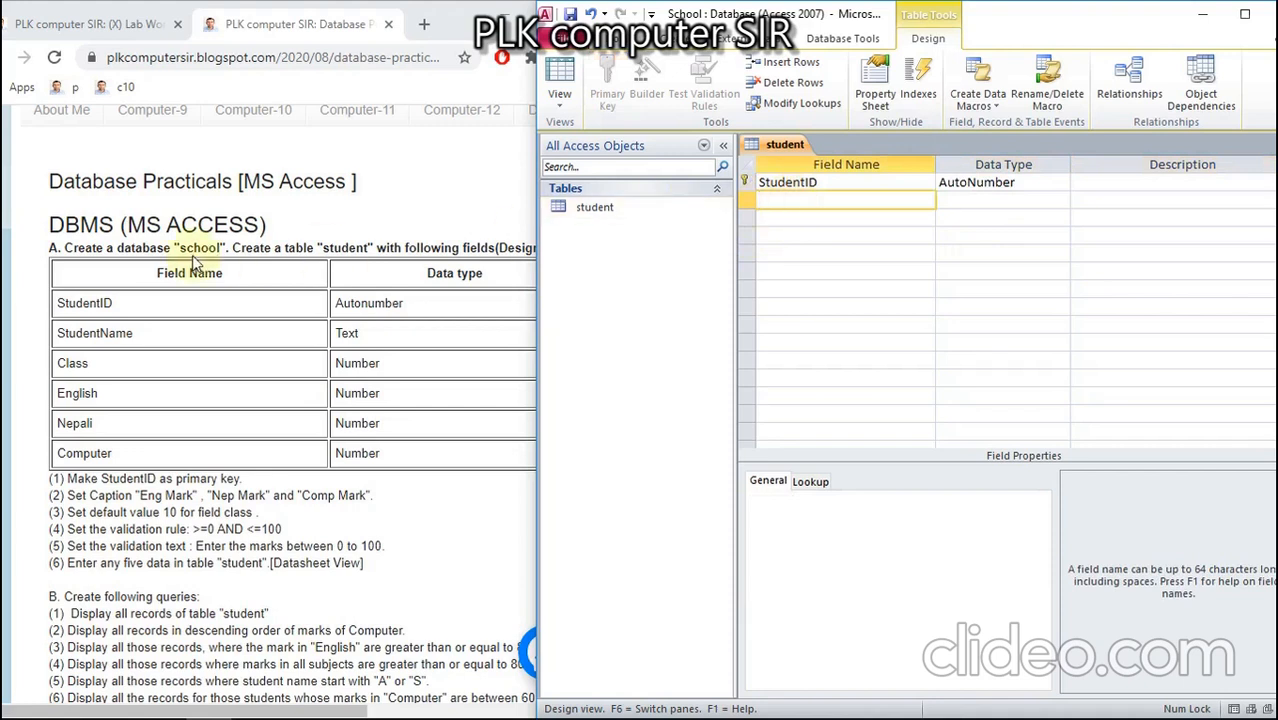
{"action": "type", "text": "Std"}
{"action": "type", "text": "ud"}
{"action": "type", "text": "entName"}
{"action": "key", "text": "Tab"}
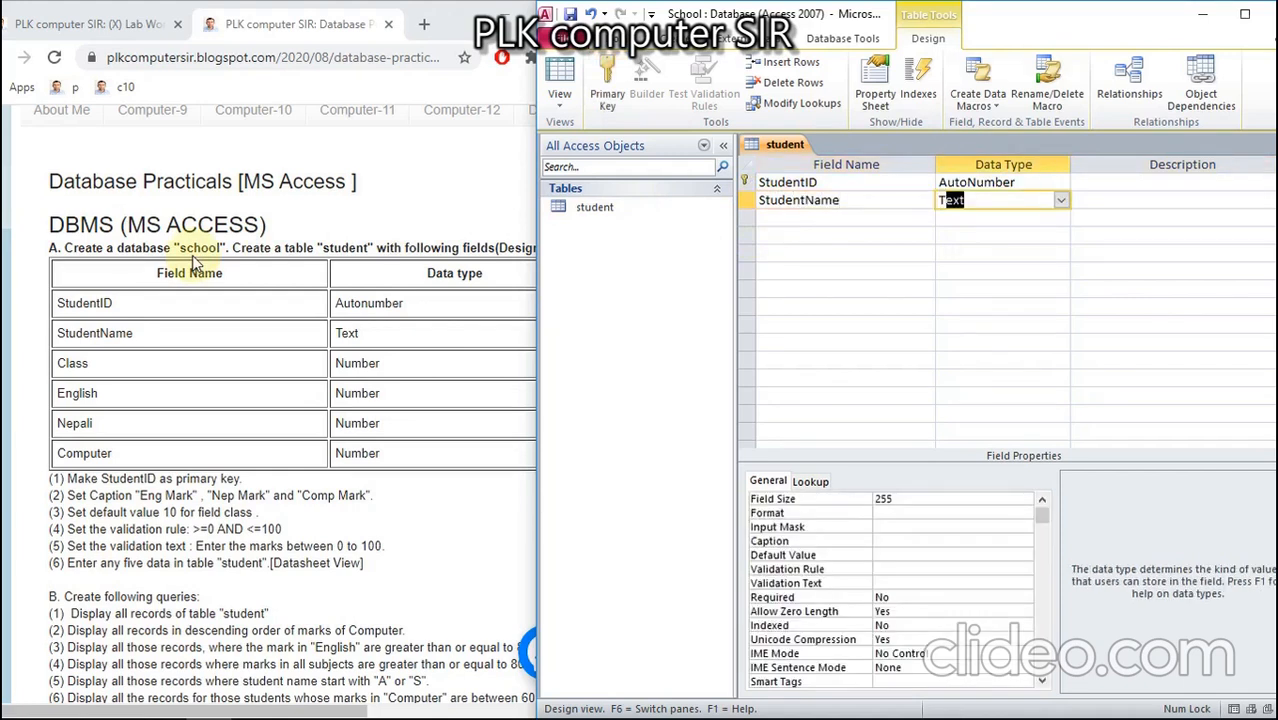
{"action": "key", "text": "Tab"}
{"action": "key", "text": "Tab"}
Step: Add a Class field with the Number data type below StudentName
{"action": "type", "text": "Cla"}
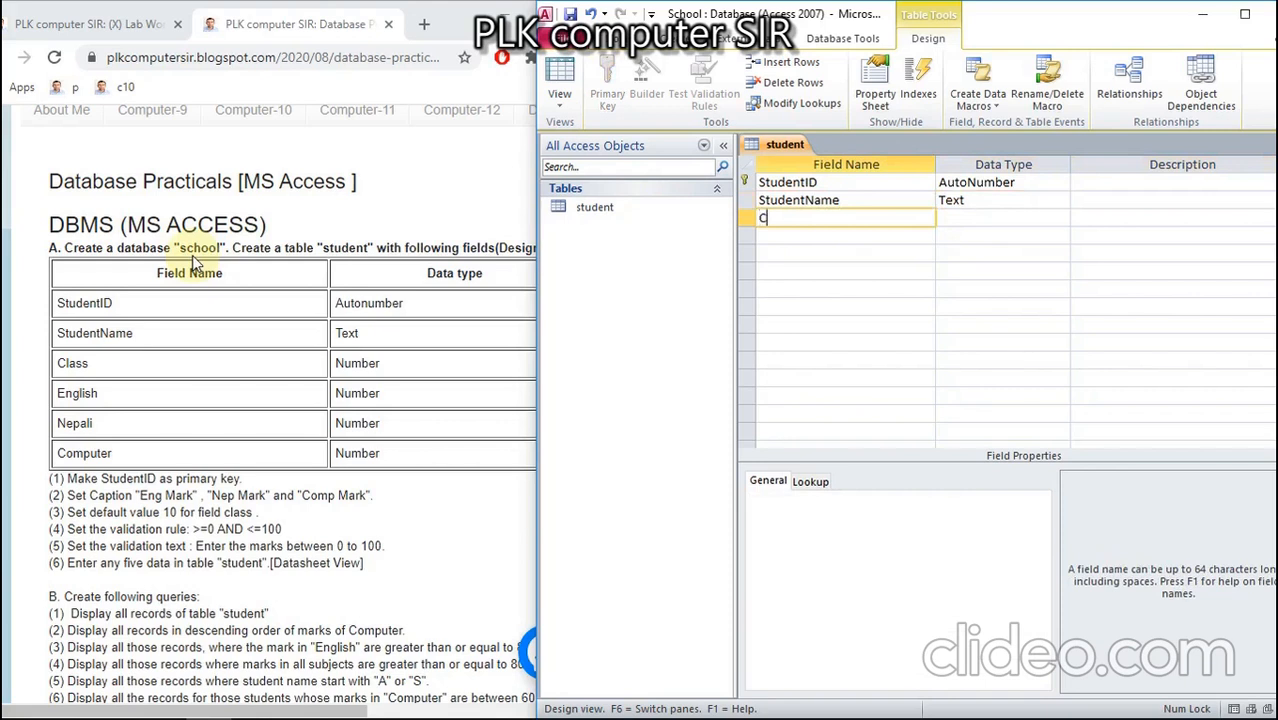
{"action": "key", "text": "Tab"}
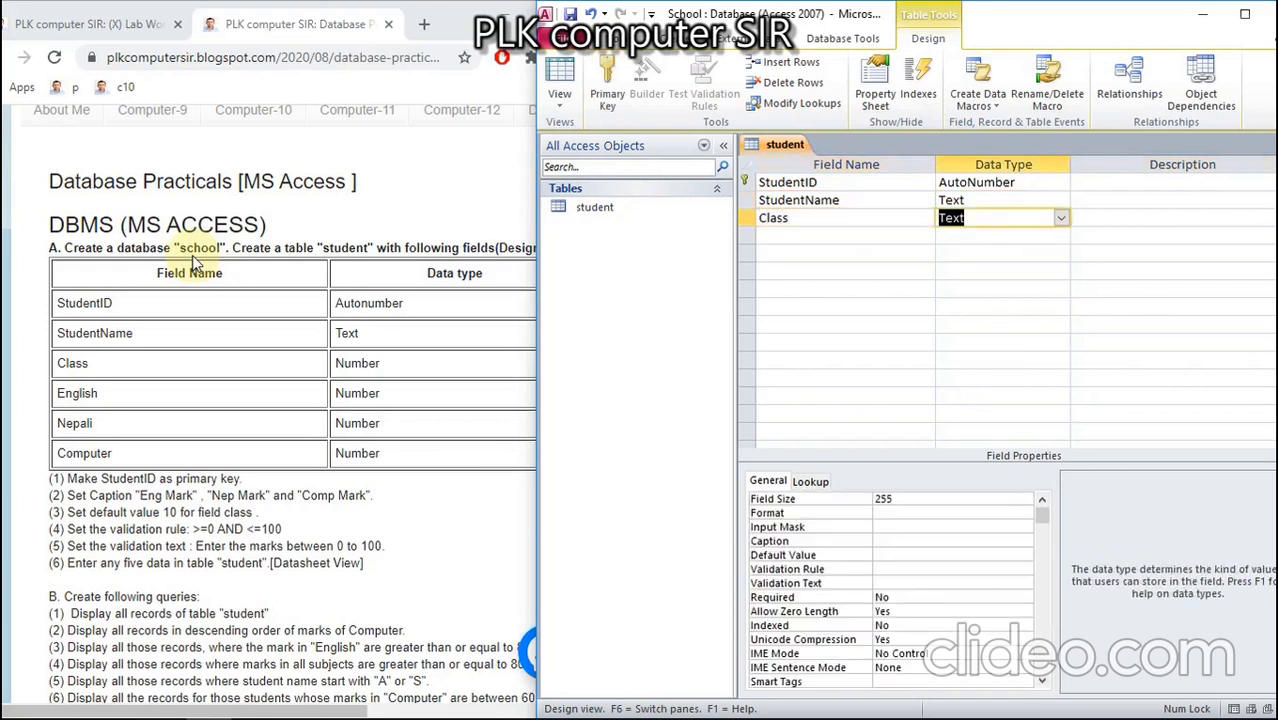
{"action": "type", "text": "n"}
{"action": "key", "text": "Tab"}
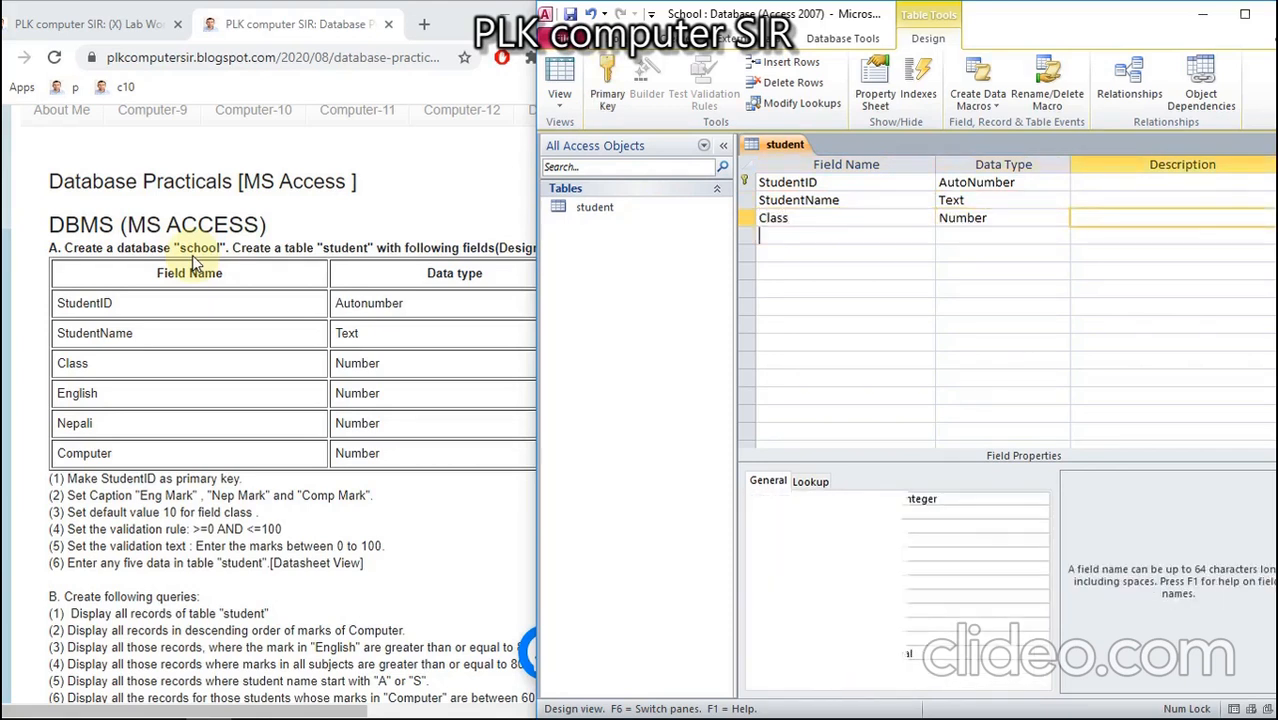
{"action": "key", "text": "Tab"}
Step: Add an English field with the Number data type below Class
{"action": "type", "text": "E"}
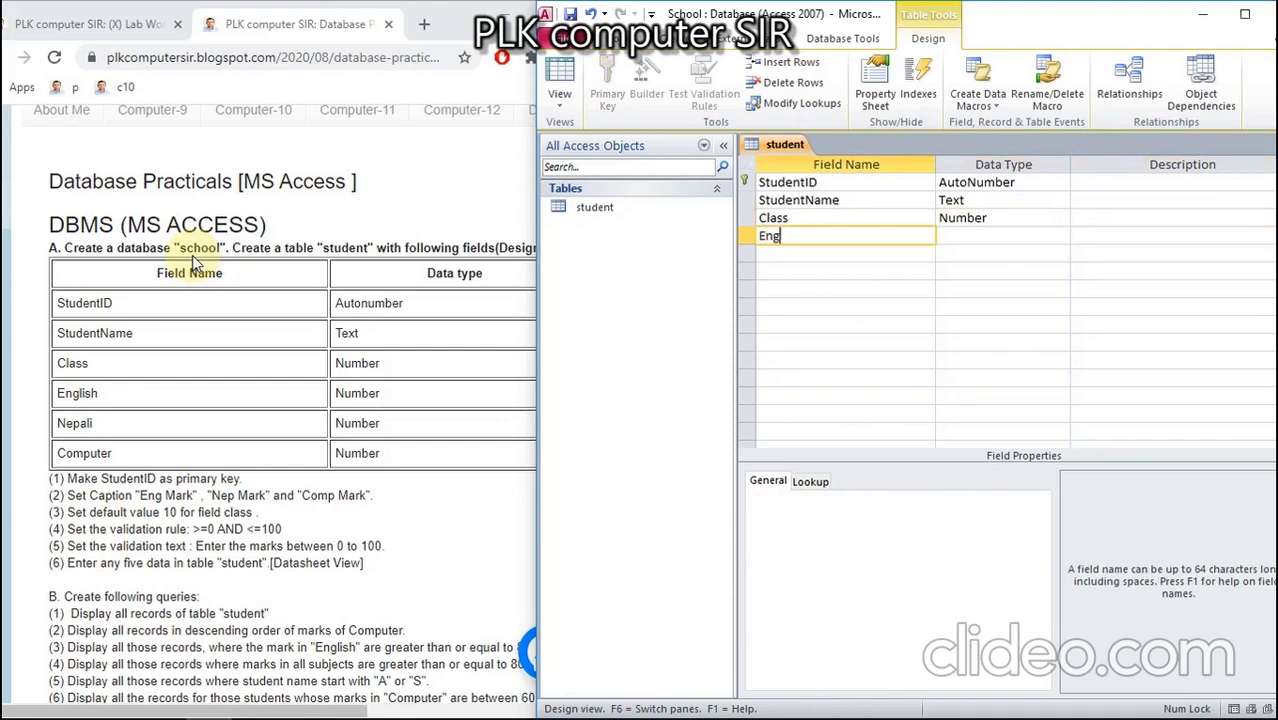
{"action": "type", "text": "nglish"}
{"action": "key", "text": "Tab"}
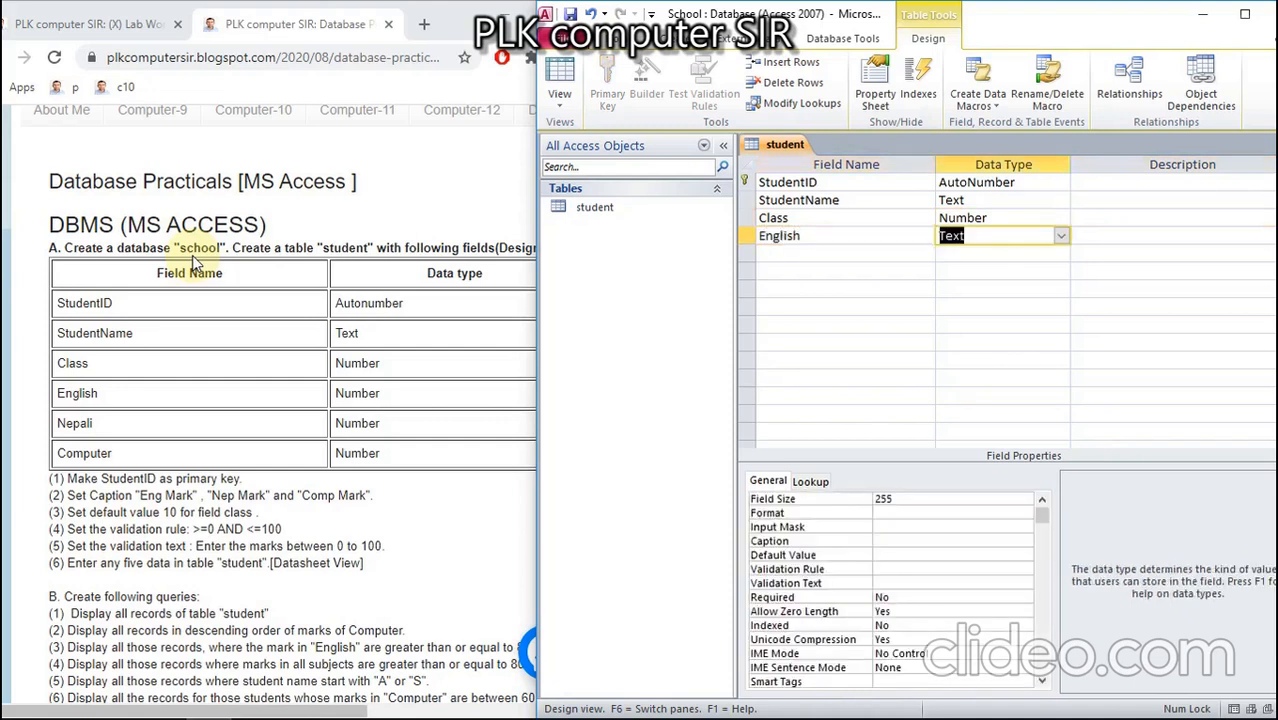
{"action": "left_click", "coordinate": [1060, 236]}
{"action": "left_click", "coordinate": [1000, 289]}
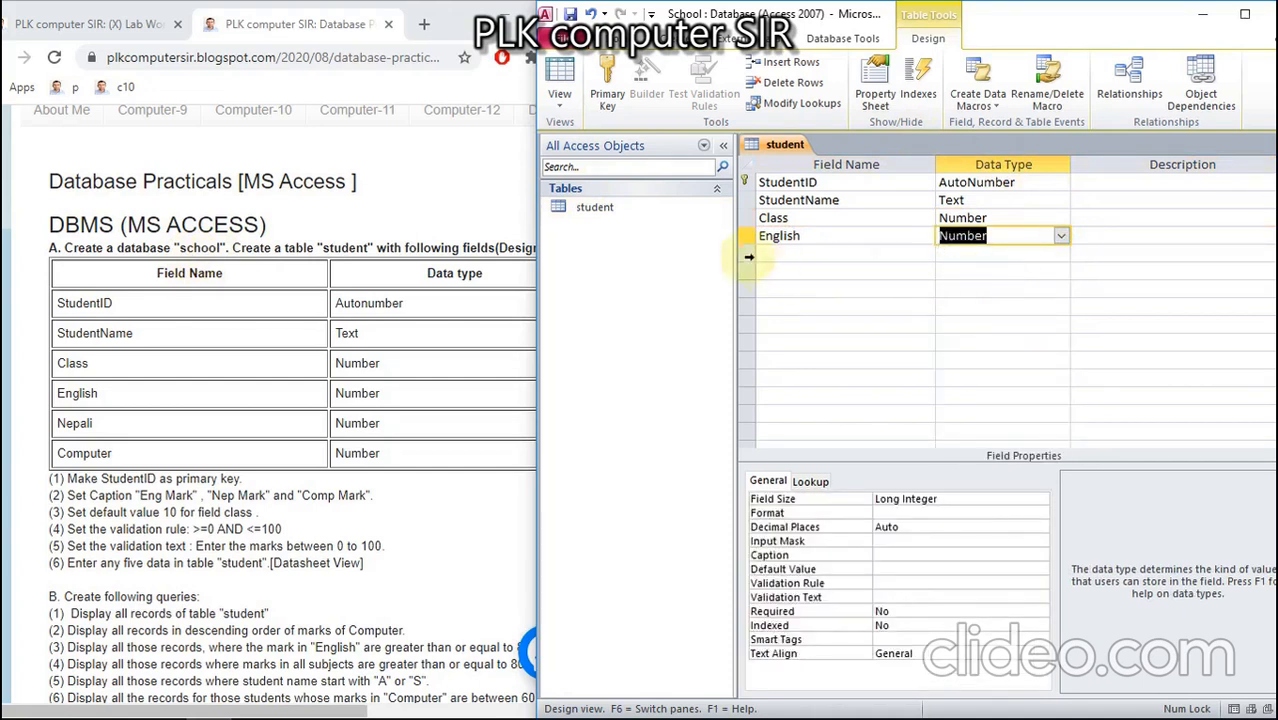
Step: Add a Nepali field with the Number data type below English
{"action": "left_click", "coordinate": [803, 256]}
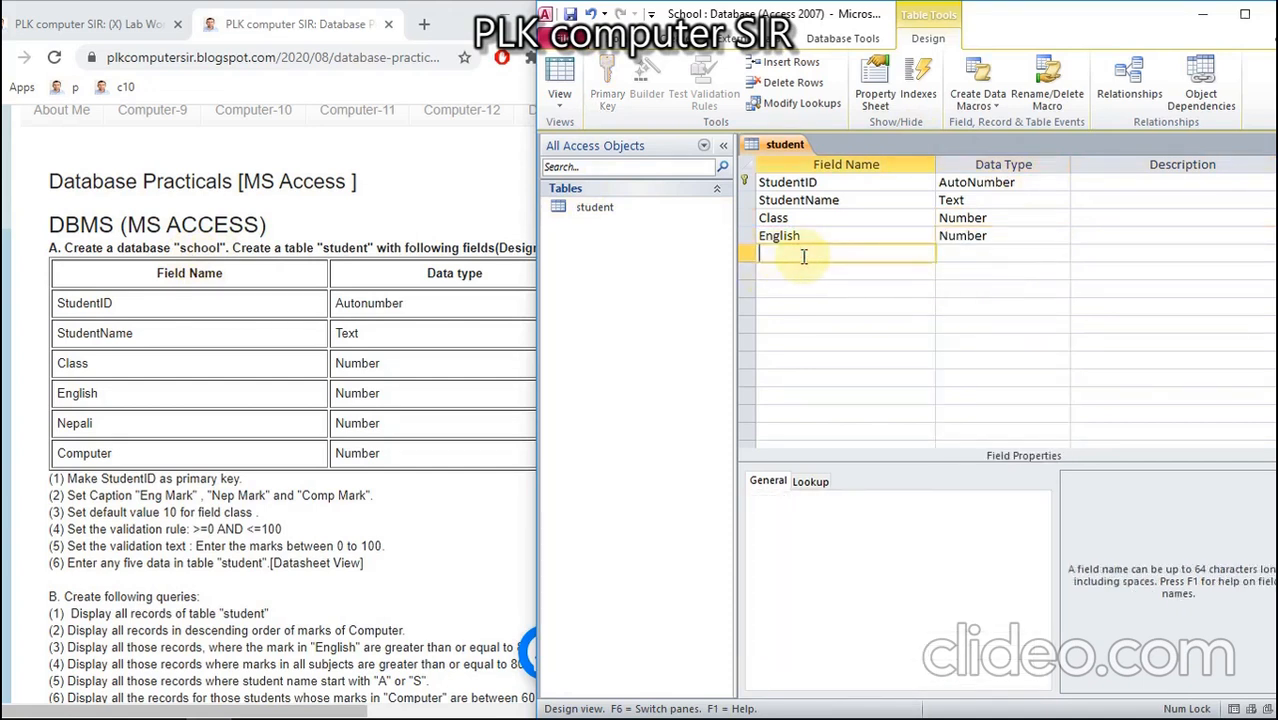
{"action": "type", "text": "Nepali"}
{"action": "key", "text": "Tab"}
{"action": "type", "text": "n"}
{"action": "key", "text": "Tab"}
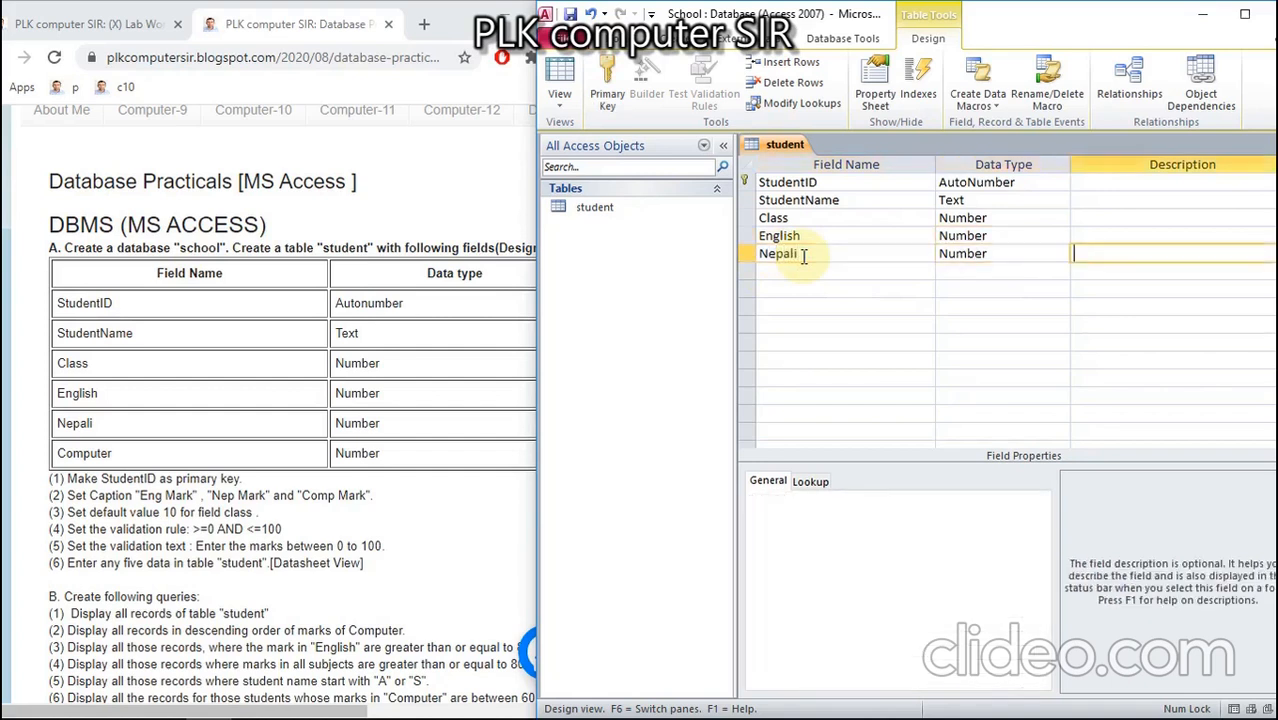
{"action": "key", "text": "Tab"}
Step: Add a Computer field with the Number data type below Nepali
{"action": "type", "text": "C"}
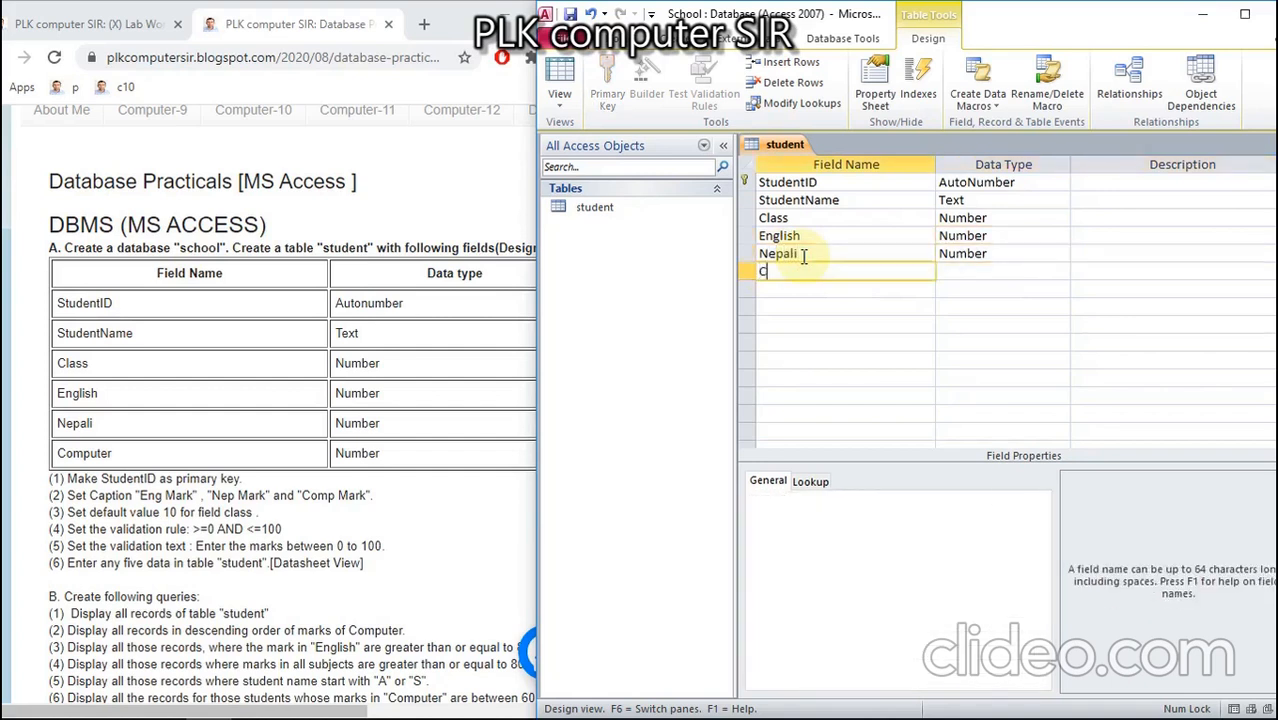
{"action": "type", "text": "omputer"}
{"action": "key", "text": "Tab"}
{"action": "type", "text": "n"}
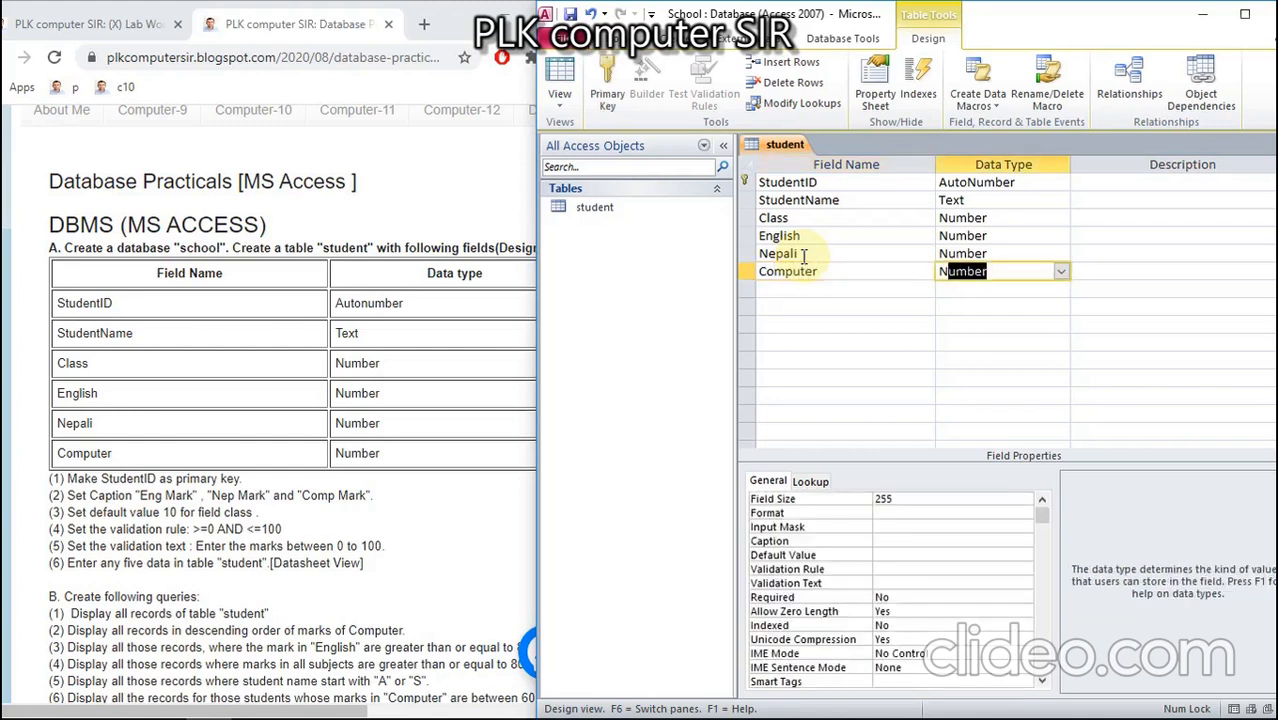
Step: Remove the primary key from the StudentID field and set it on that field again
{"action": "key", "text": "Tab"}
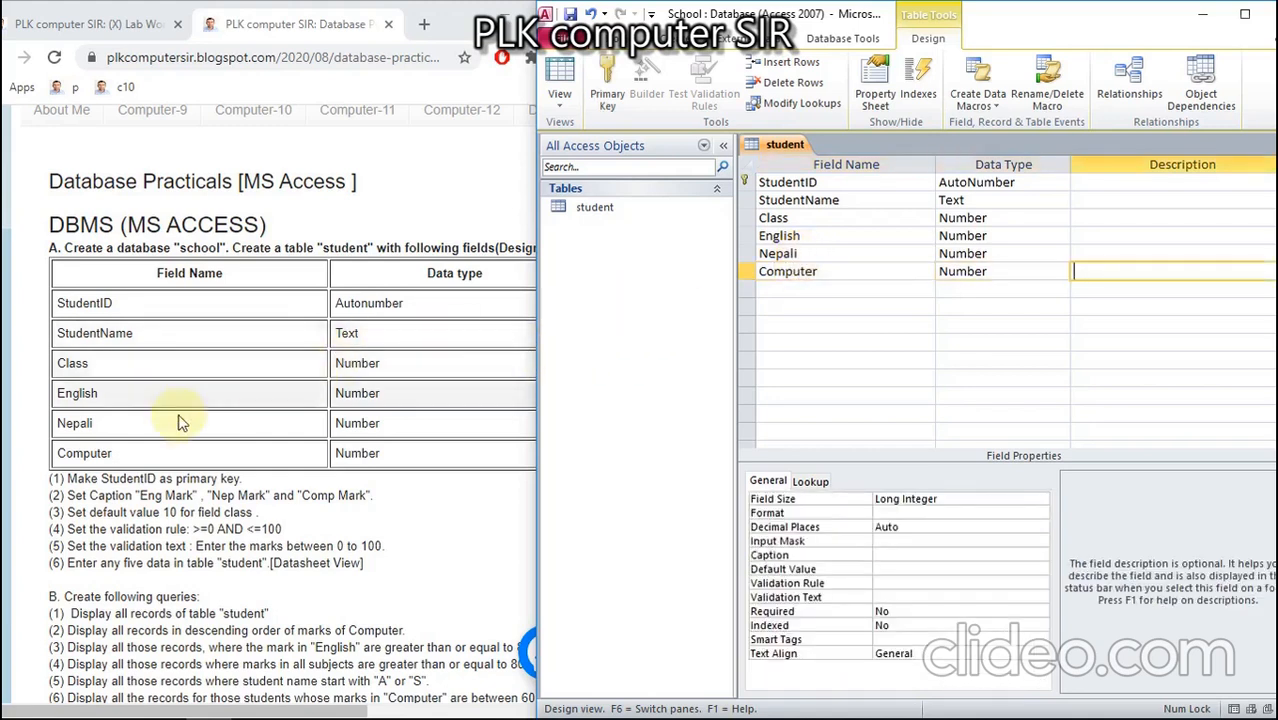
{"action": "left_click", "coordinate": [746, 190]}
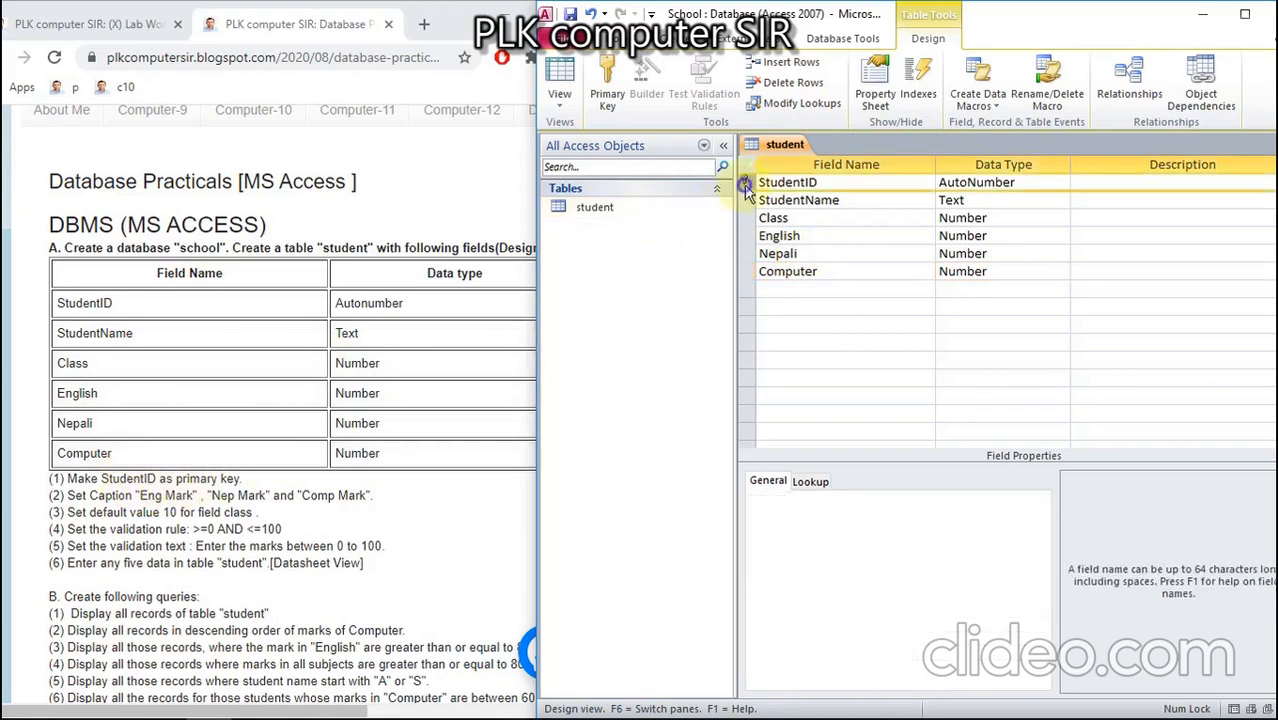
{"action": "right_click", "coordinate": [746, 190]}
{"action": "left_click", "coordinate": [778, 197]}
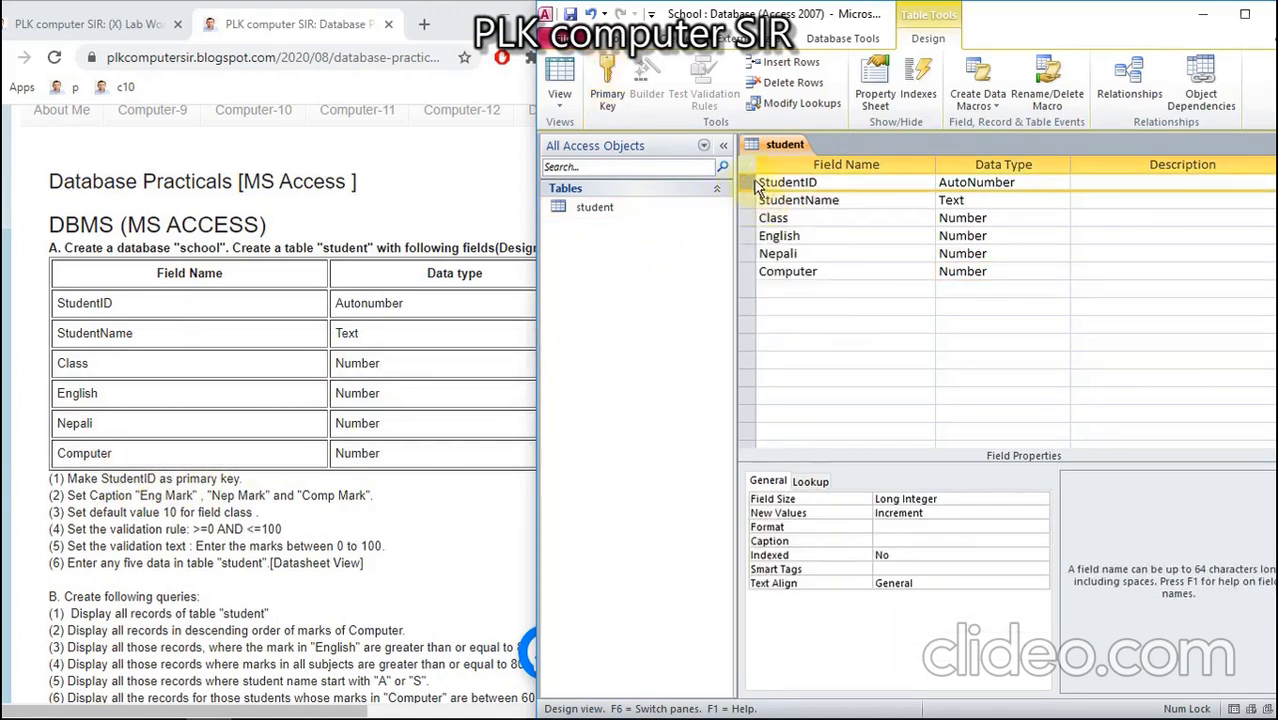
{"action": "right_click", "coordinate": [754, 185]}
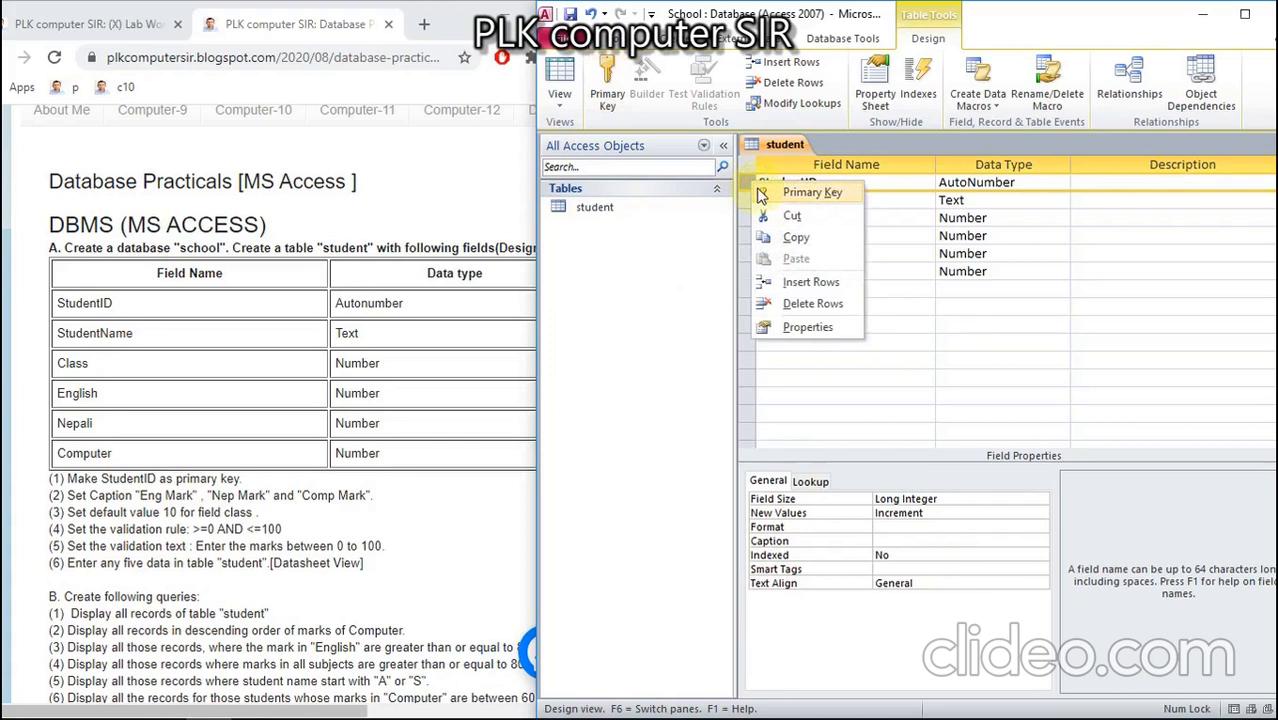
{"action": "left_click", "coordinate": [762, 195]}
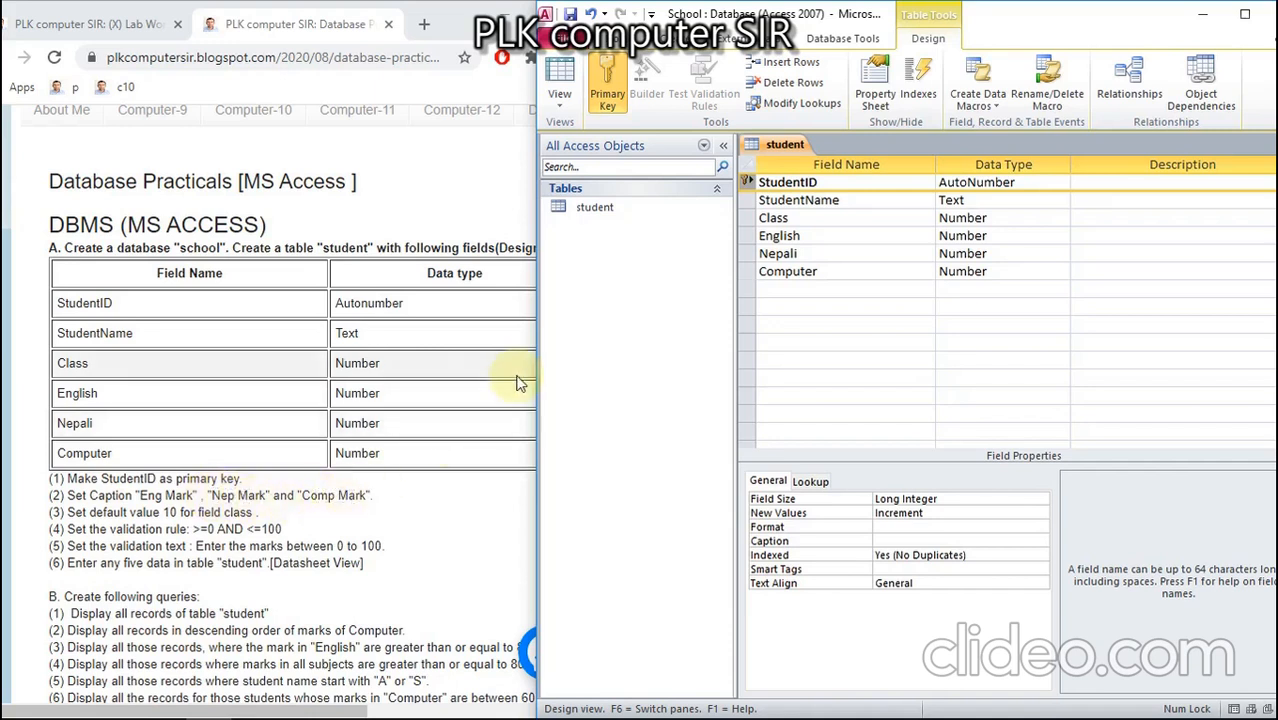
Step: Set the captions of the English, Nepali and Computer fields to "Eng Mark", "Nep Mark" and "Comp Mark" respectively
{"action": "left_click", "coordinate": [808, 236]}
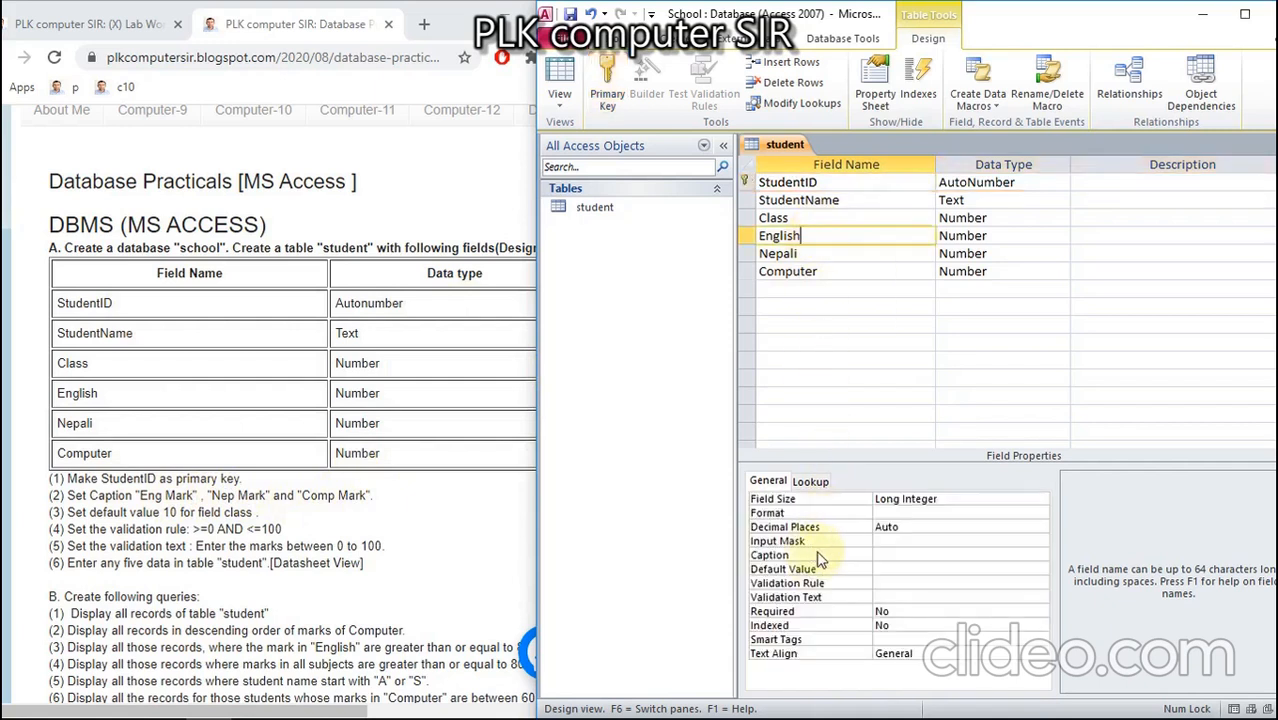
{"action": "left_click", "coordinate": [890, 554]}
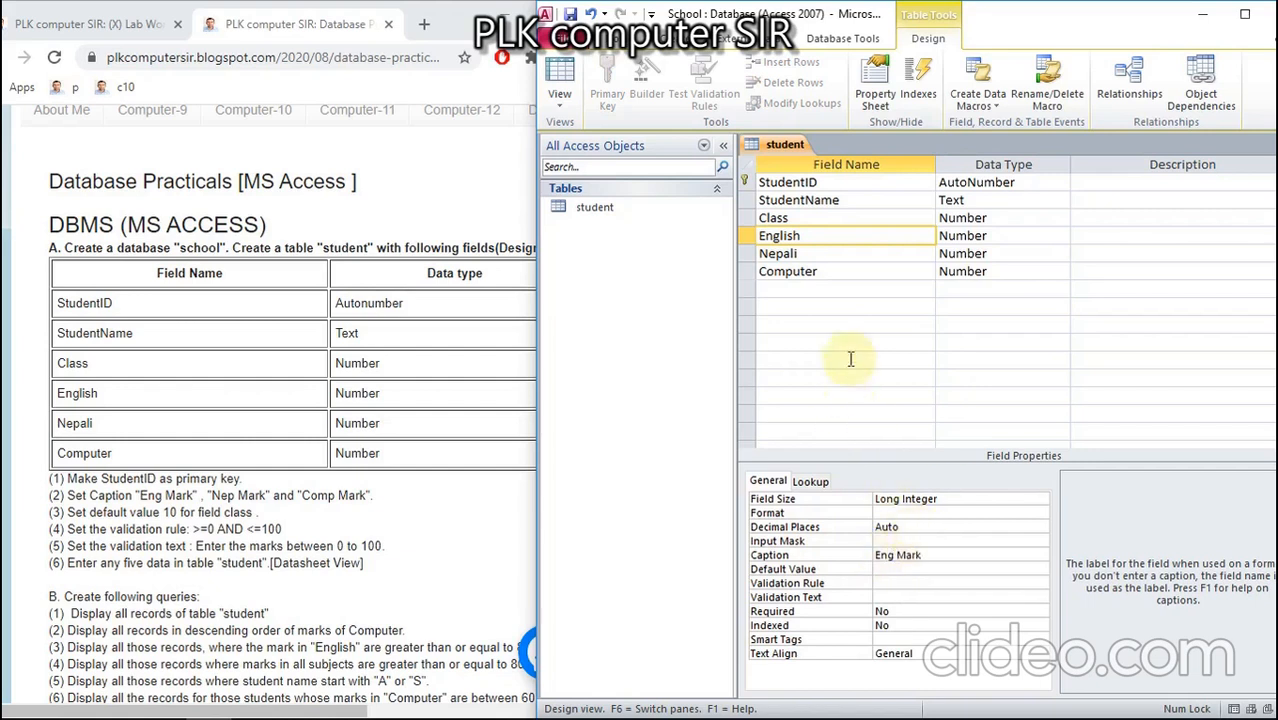
{"action": "left_click", "coordinate": [901, 256]}
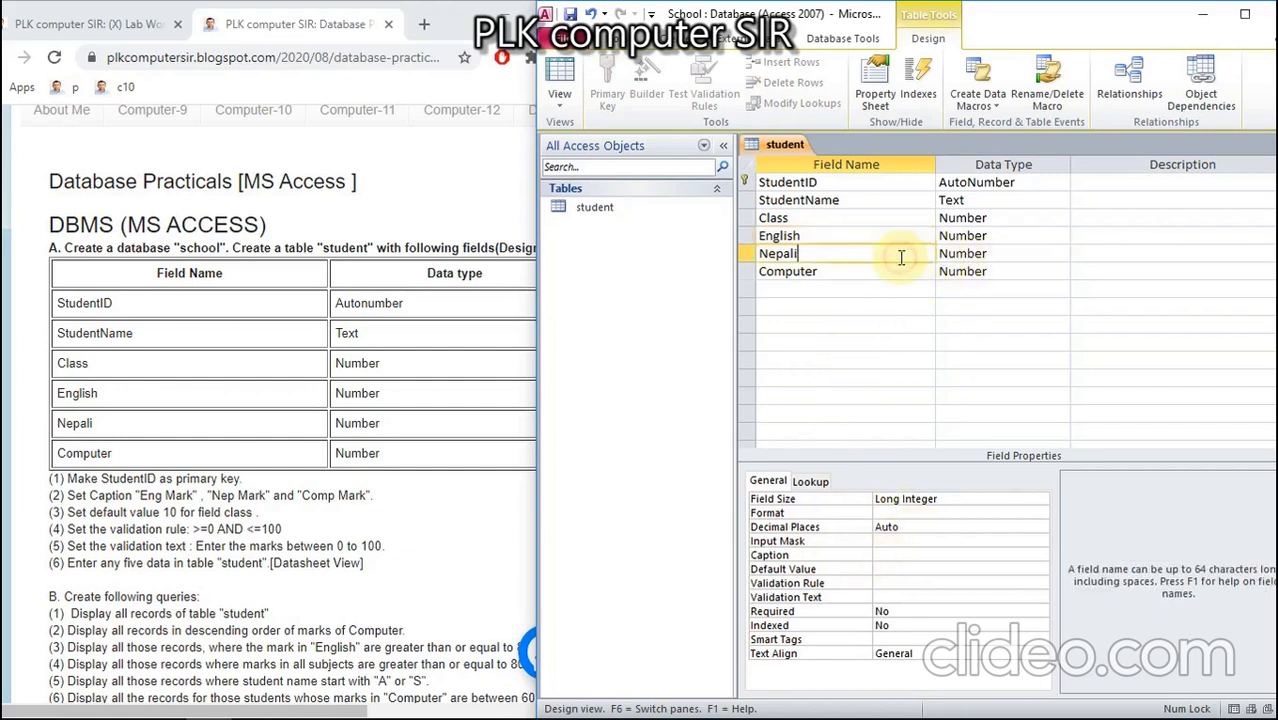
{"action": "left_click", "coordinate": [898, 556]}
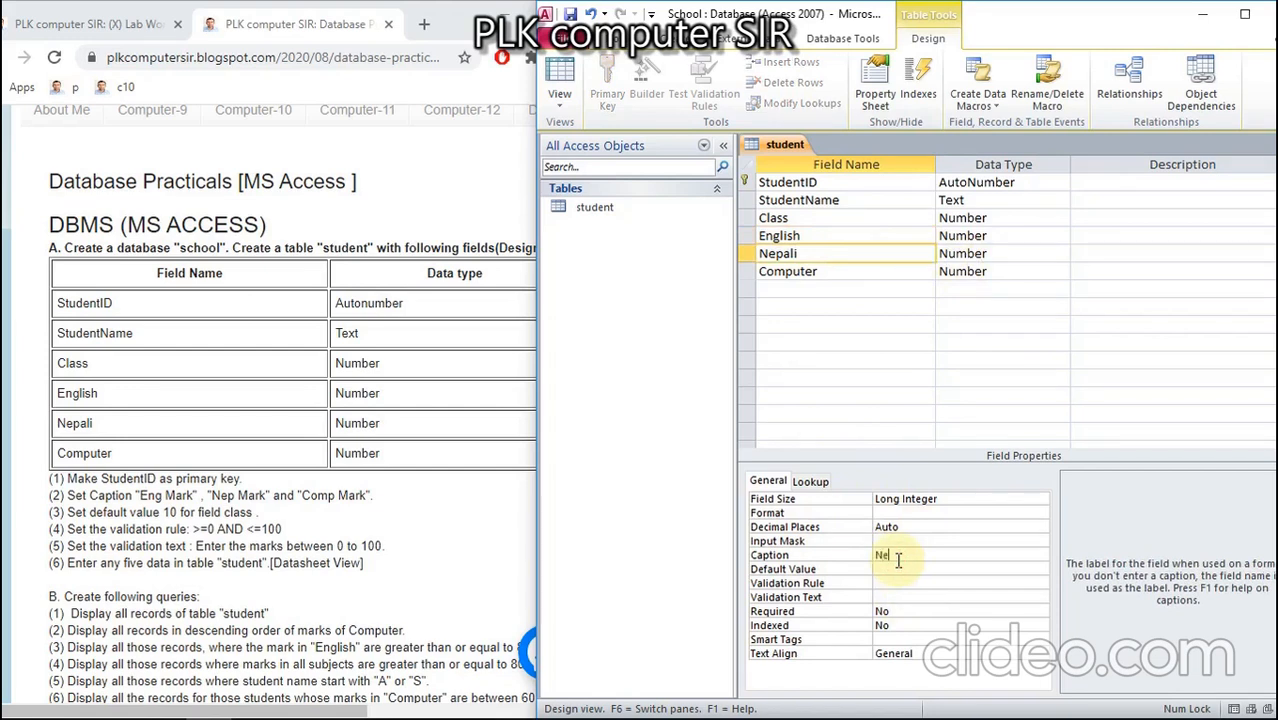
{"action": "type", "text": "Nep Mark"}
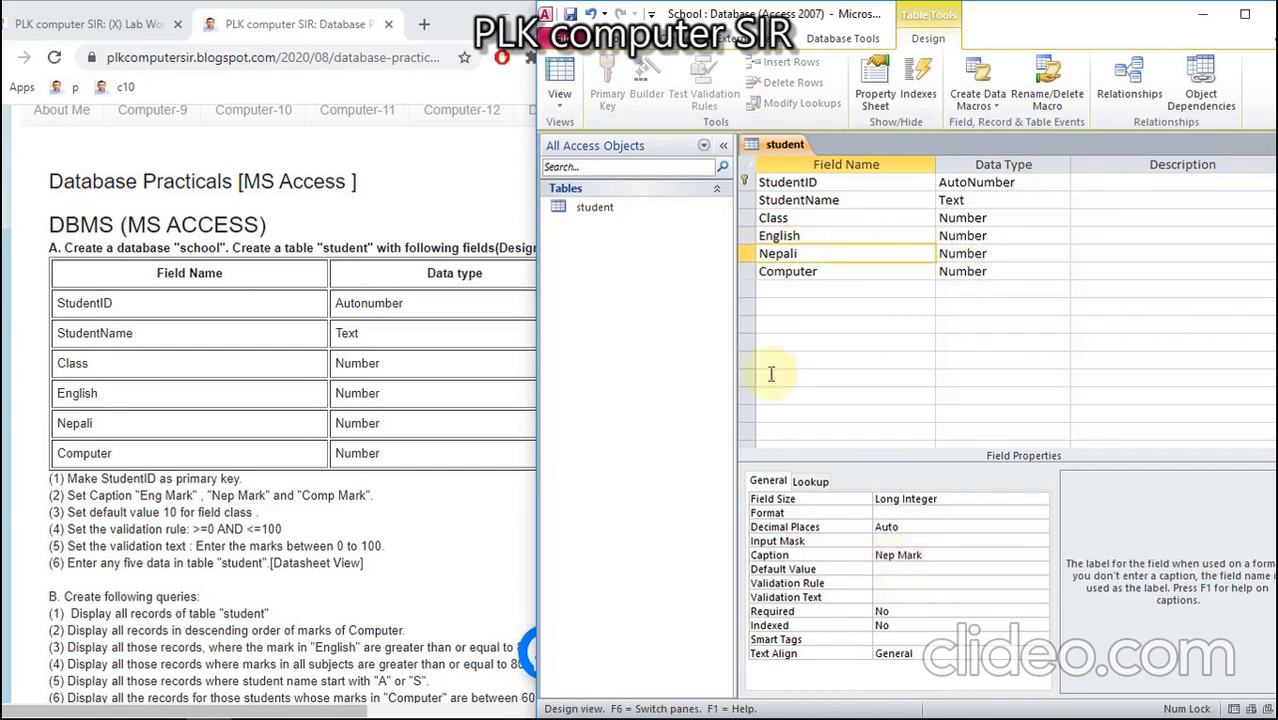
{"action": "left_click", "coordinate": [800, 271]}
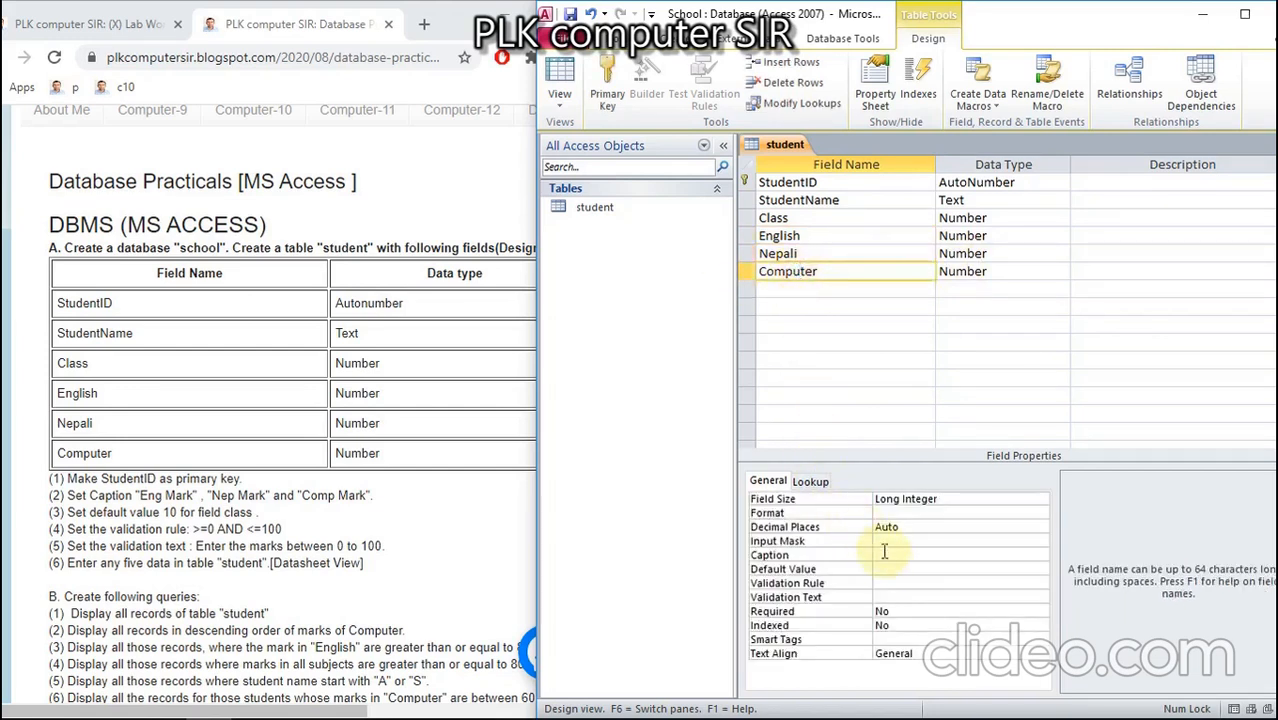
{"action": "left_click", "coordinate": [891, 554]}
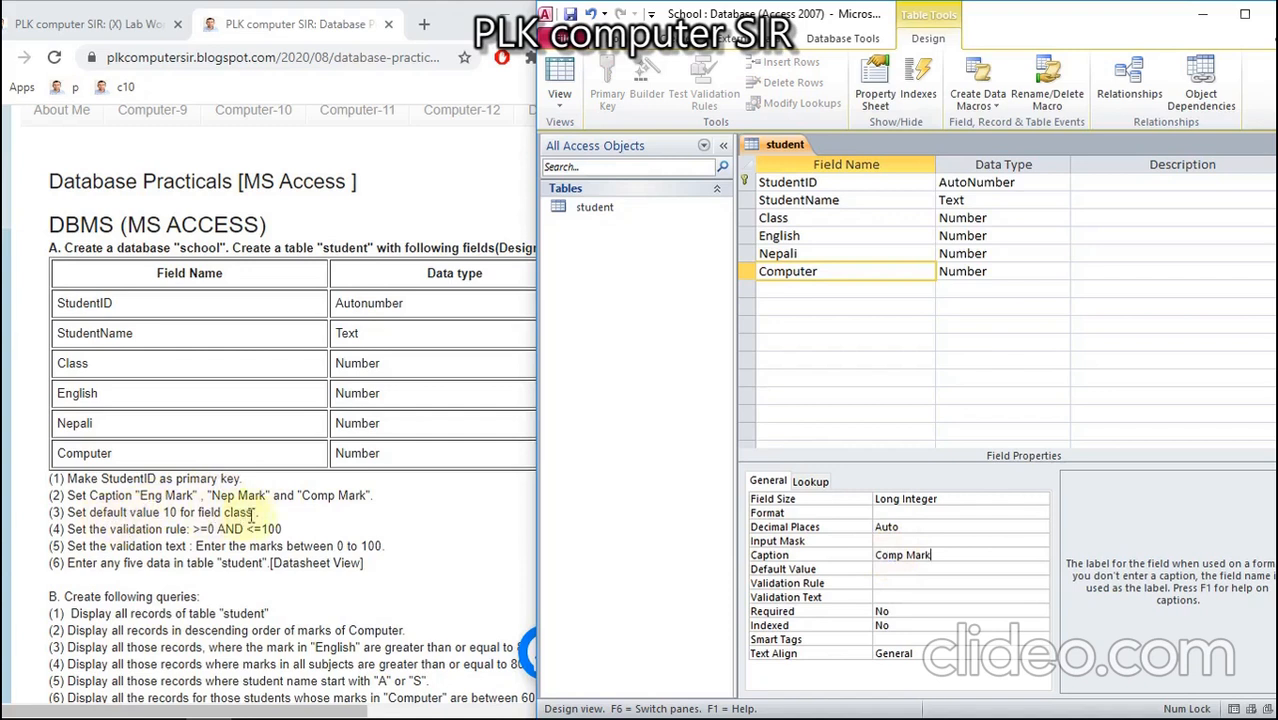
Step: Set the default value of the Class field to 10
{"action": "left_click", "coordinate": [790, 217]}
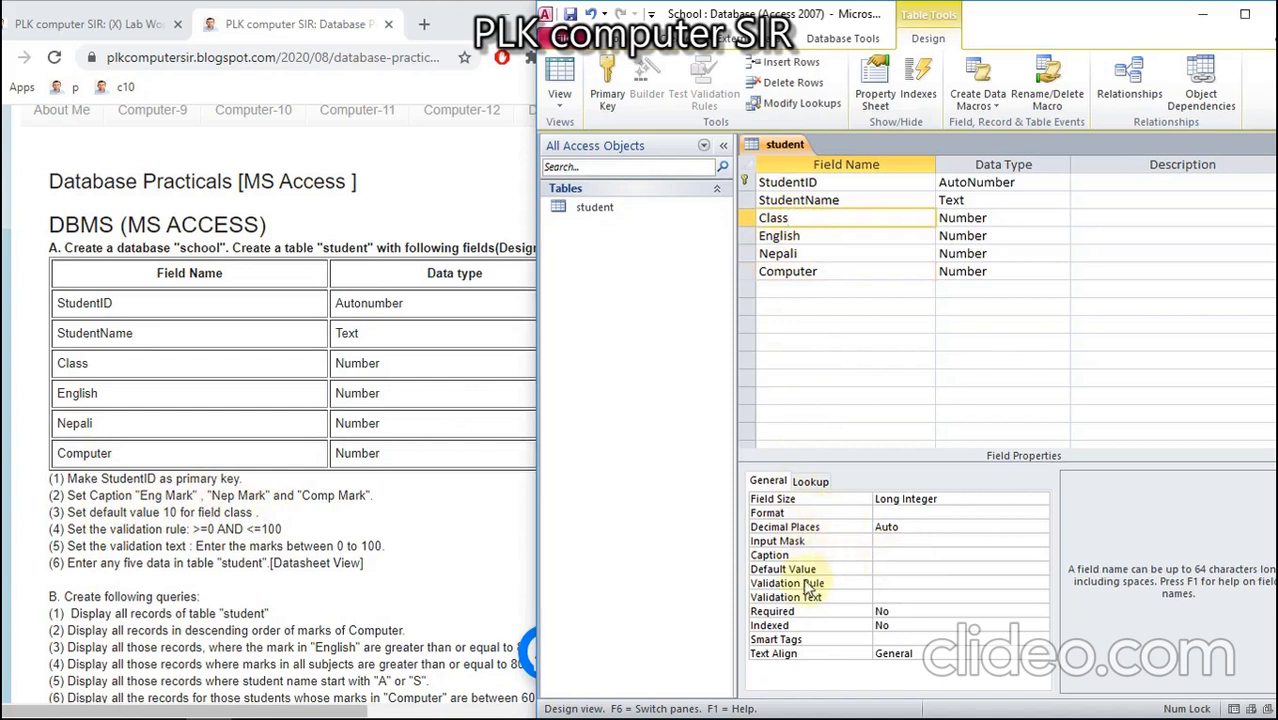
{"action": "left_click", "coordinate": [878, 568]}
{"action": "type", "text": "10"}
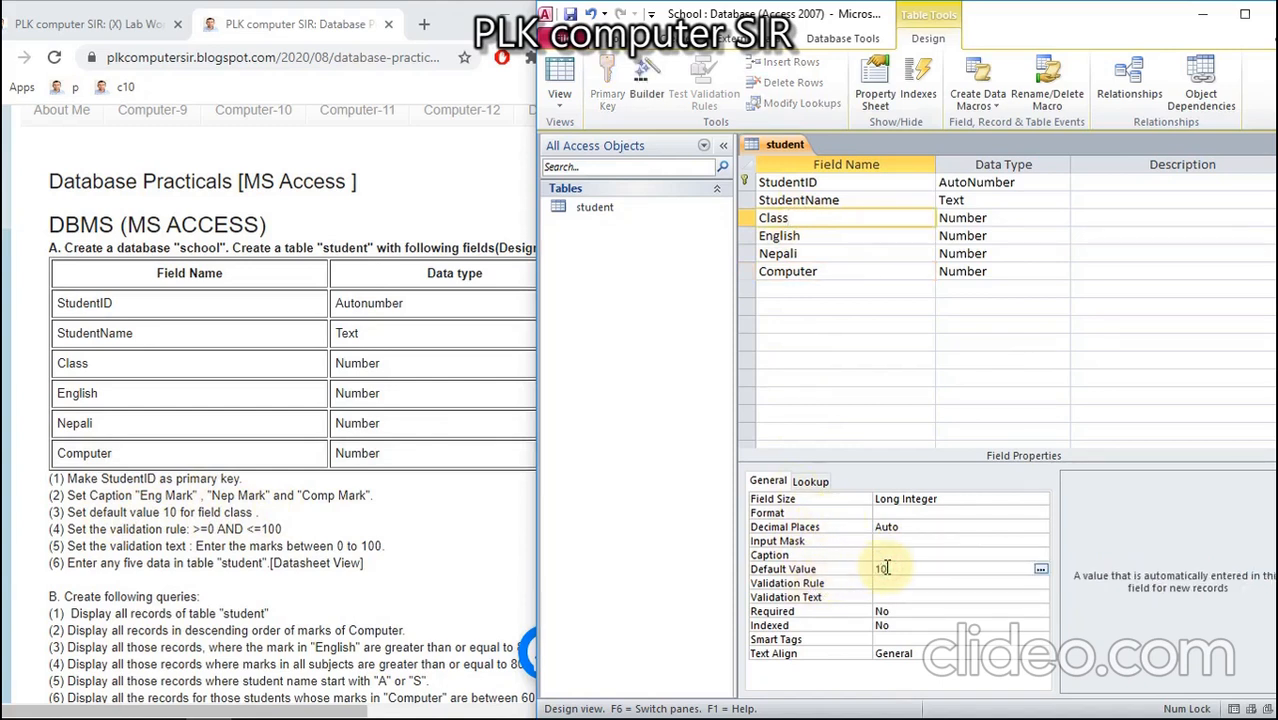
{"action": "left_click", "coordinate": [805, 306]}
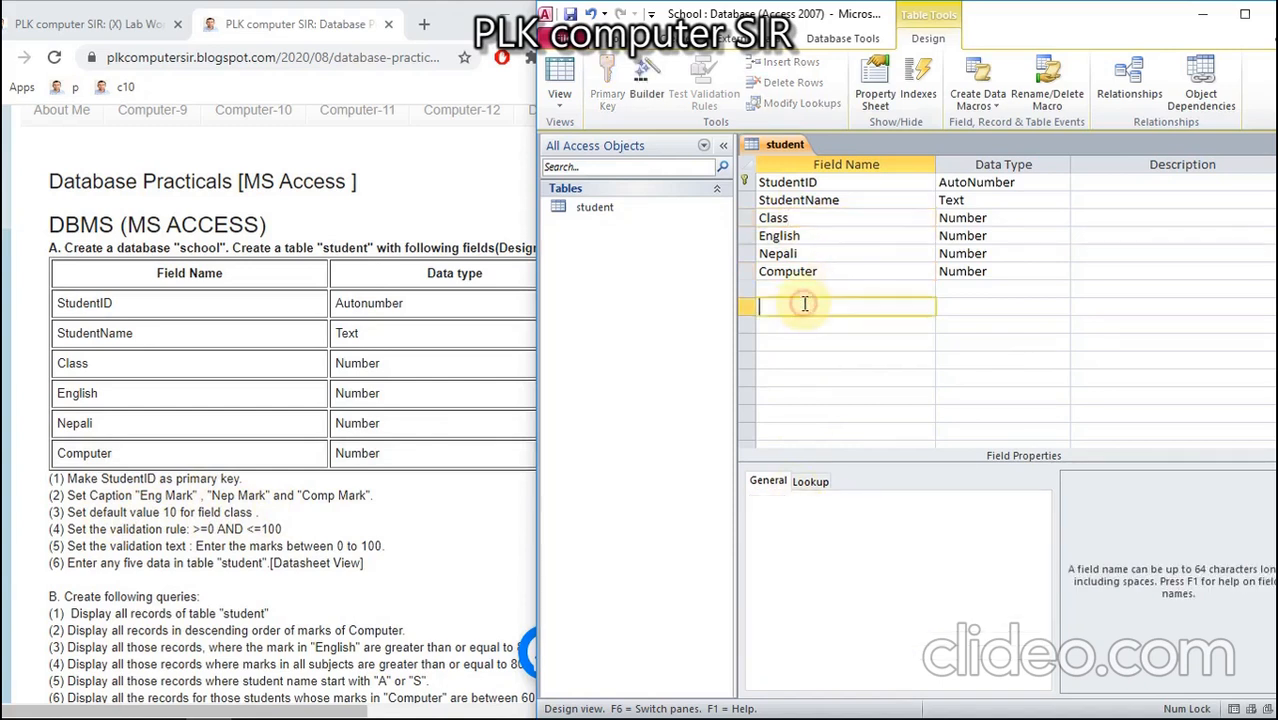
{"action": "left_click", "coordinate": [796, 218]}
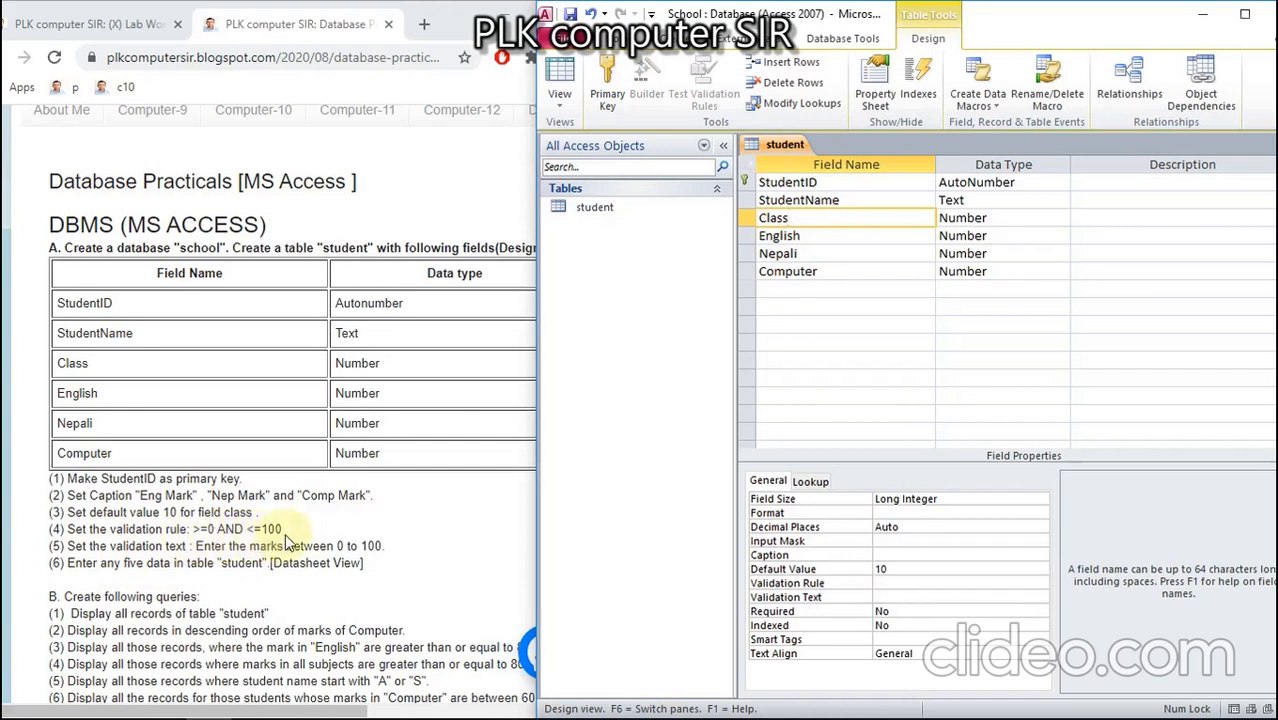
Step: Set the validation rule of the English field to >=0 AND <=100
{"action": "left_click", "coordinate": [815, 243]}
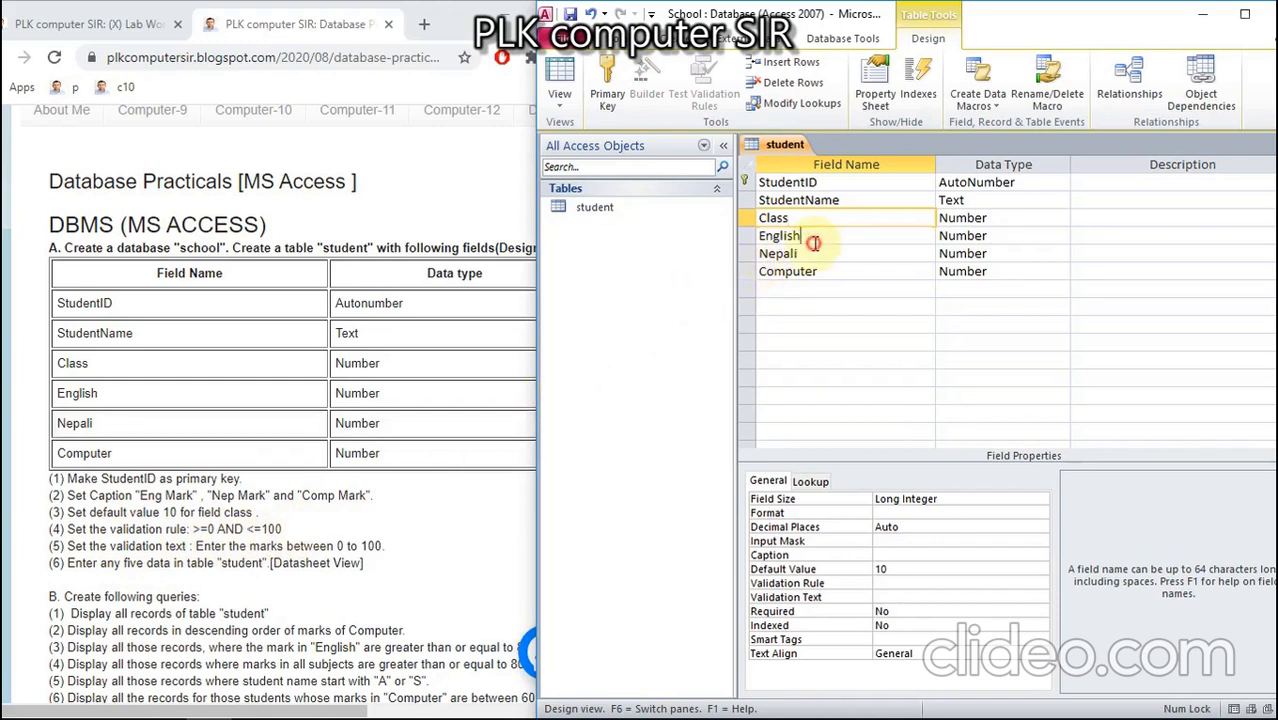
{"action": "left_click", "coordinate": [882, 580]}
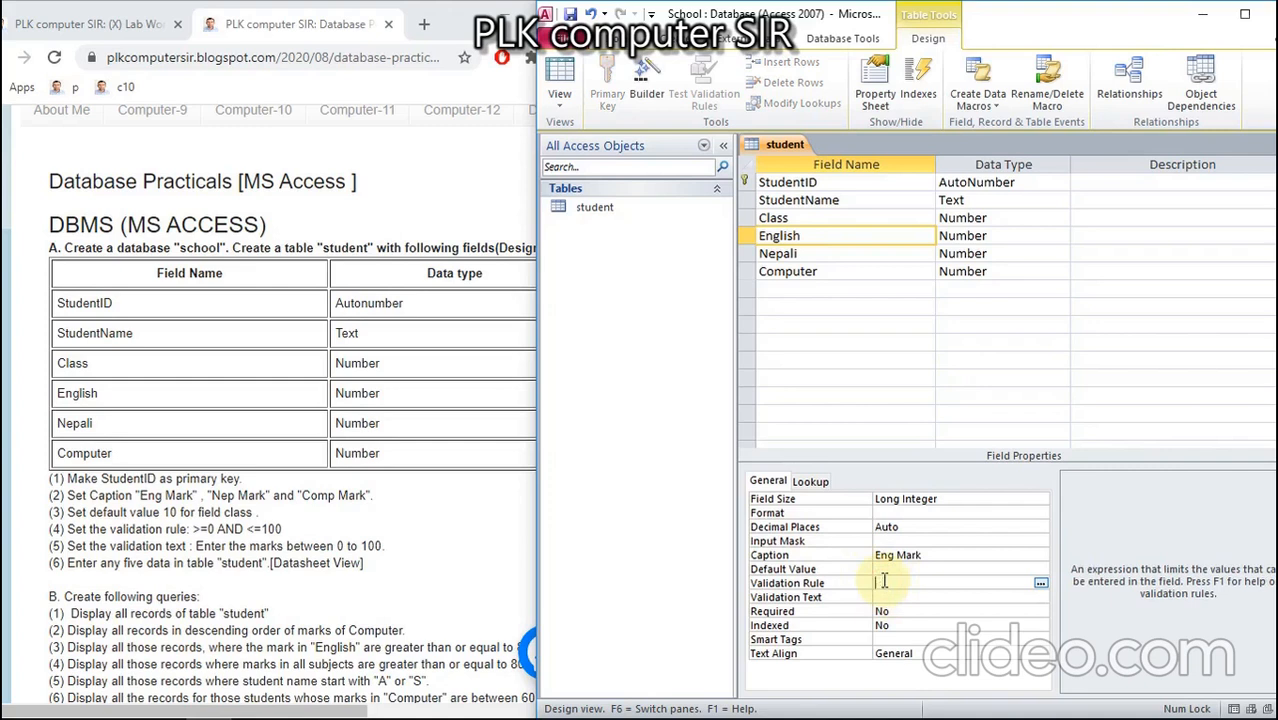
{"action": "type", "text": ">=0 AND <=100"}
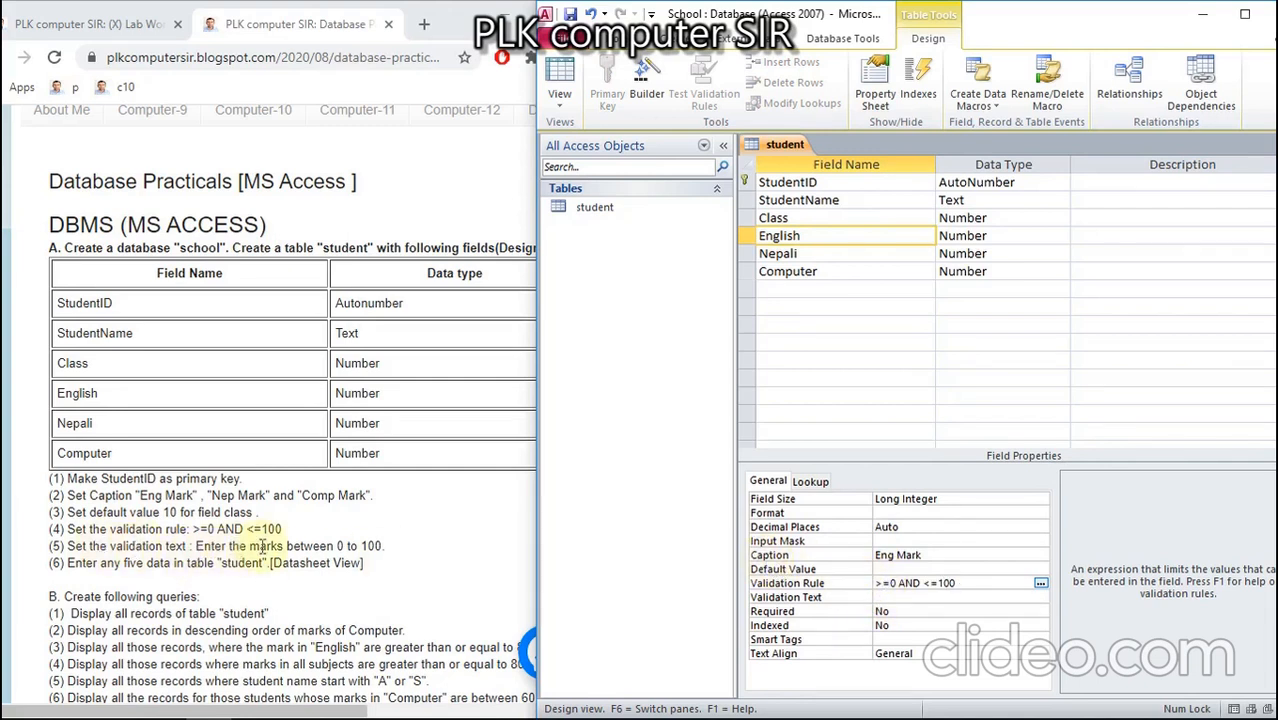
Step: Set the validation text of the English field to "Enter the marks between 0 to 100"
{"action": "left_click", "coordinate": [949, 596]}
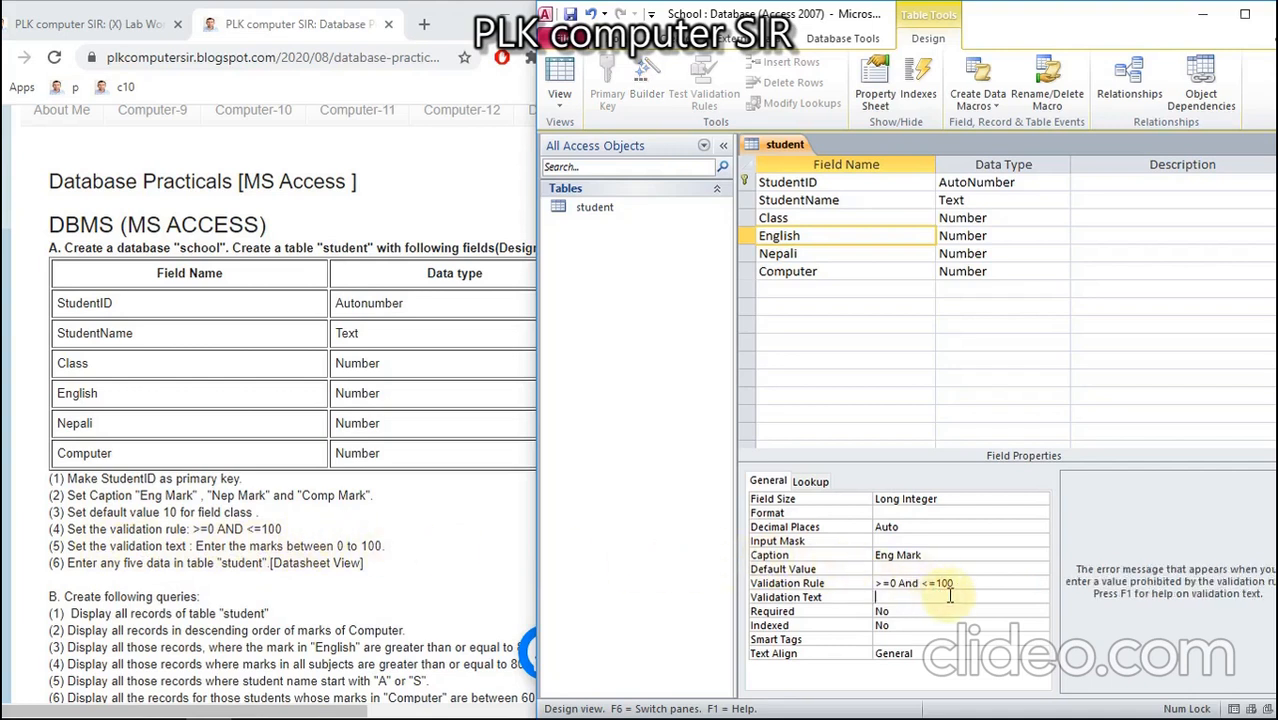
{"action": "type", "text": "Enter teh"}
{"action": "key", "text": "BackSpace"}
{"action": "key", "text": "BackSpace"}
{"action": "key", "text": "BackSpace"}
{"action": "type", "text": "he marks between "}
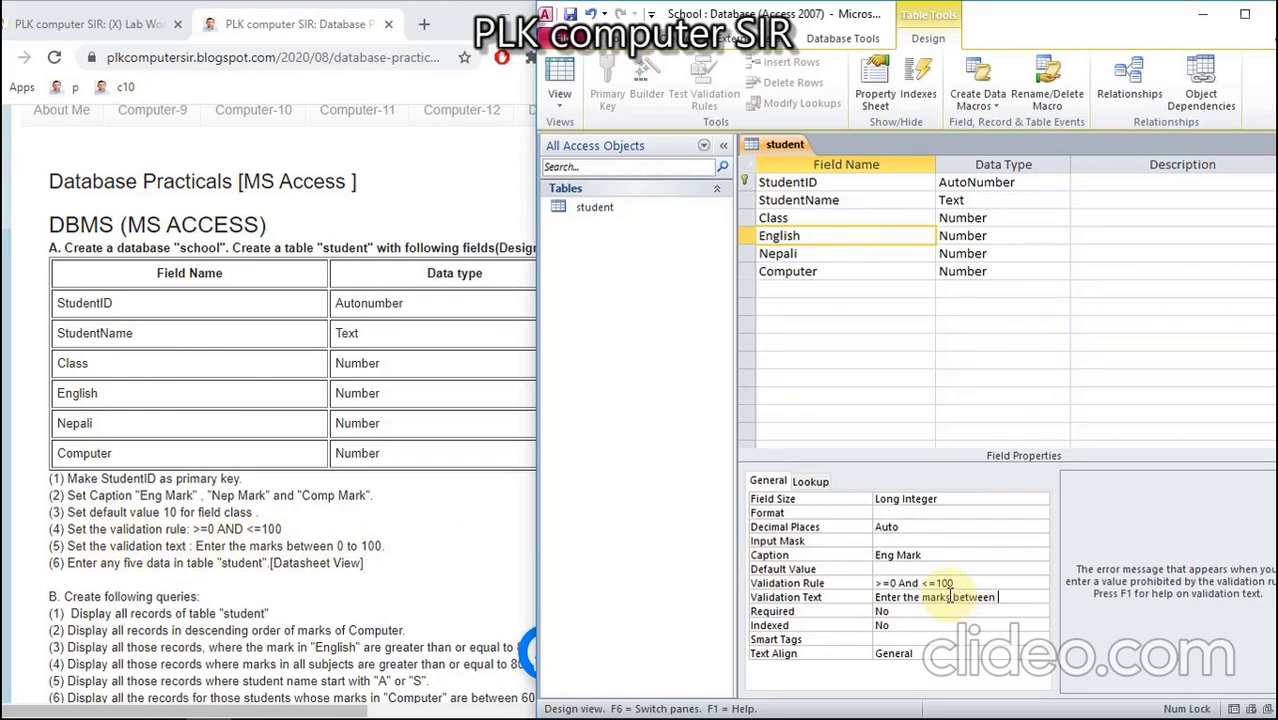
{"action": "type", "text": "0 to 100"}
Step: Set the validation rule of the Nepali field to >=0 AND <=100
{"action": "left_click", "coordinate": [790, 252]}
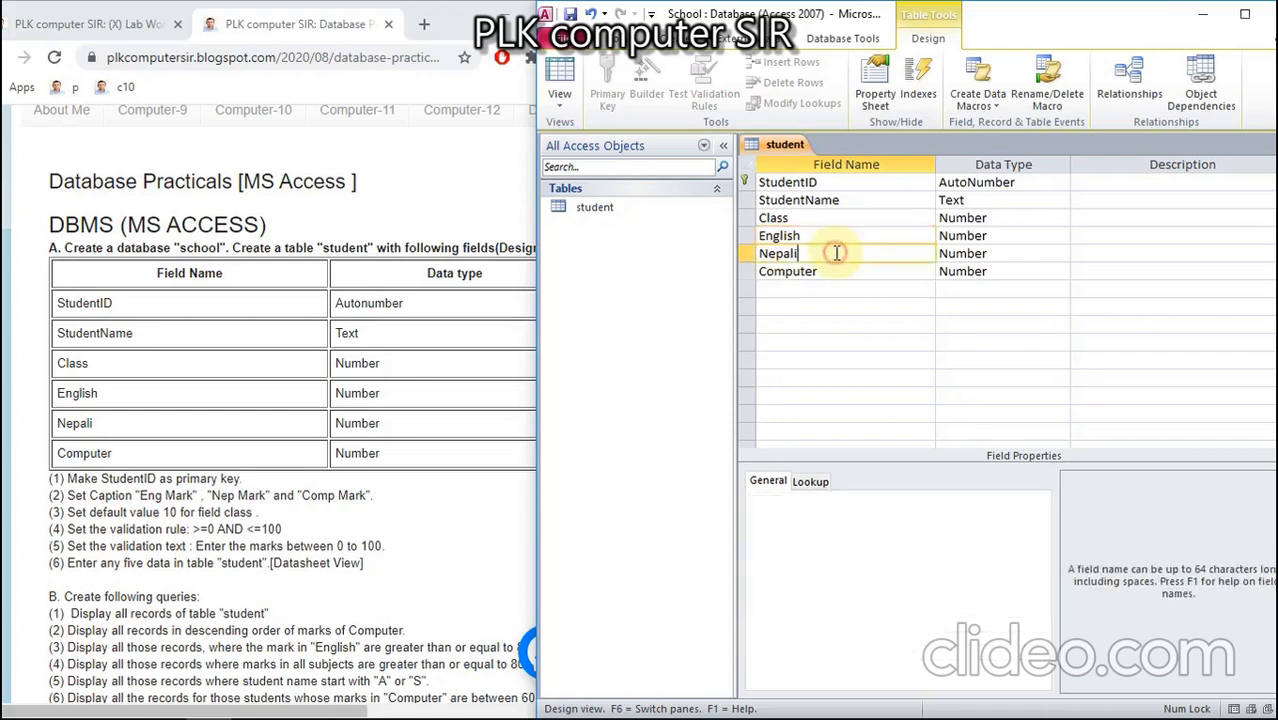
{"action": "left_click", "coordinate": [889, 580]}
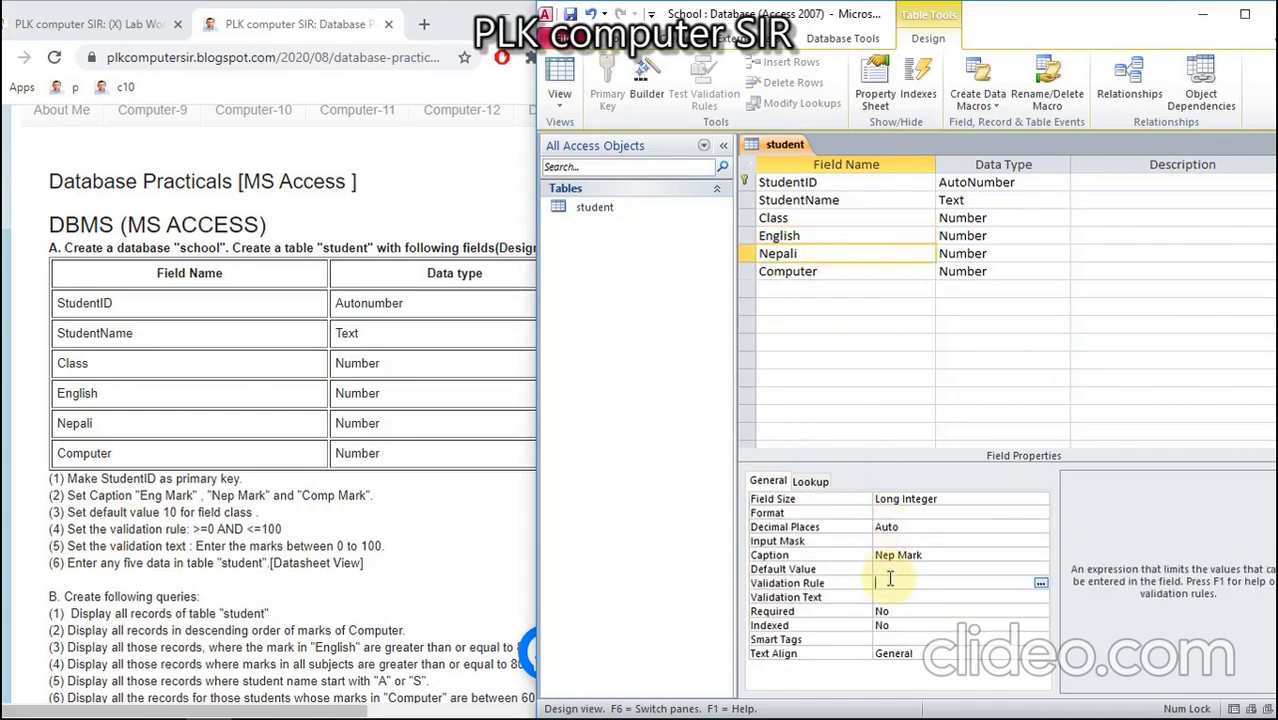
{"action": "type", "text": ">=0"}
{"action": "type", "text": " ANS"}
{"action": "key", "text": "BackSpace"}
{"action": "key", "text": "BackSpace"}
{"action": "type", "text": "d"}
{"action": "key", "text": "BackSpace"}
{"action": "type", "text": "D <=100"}
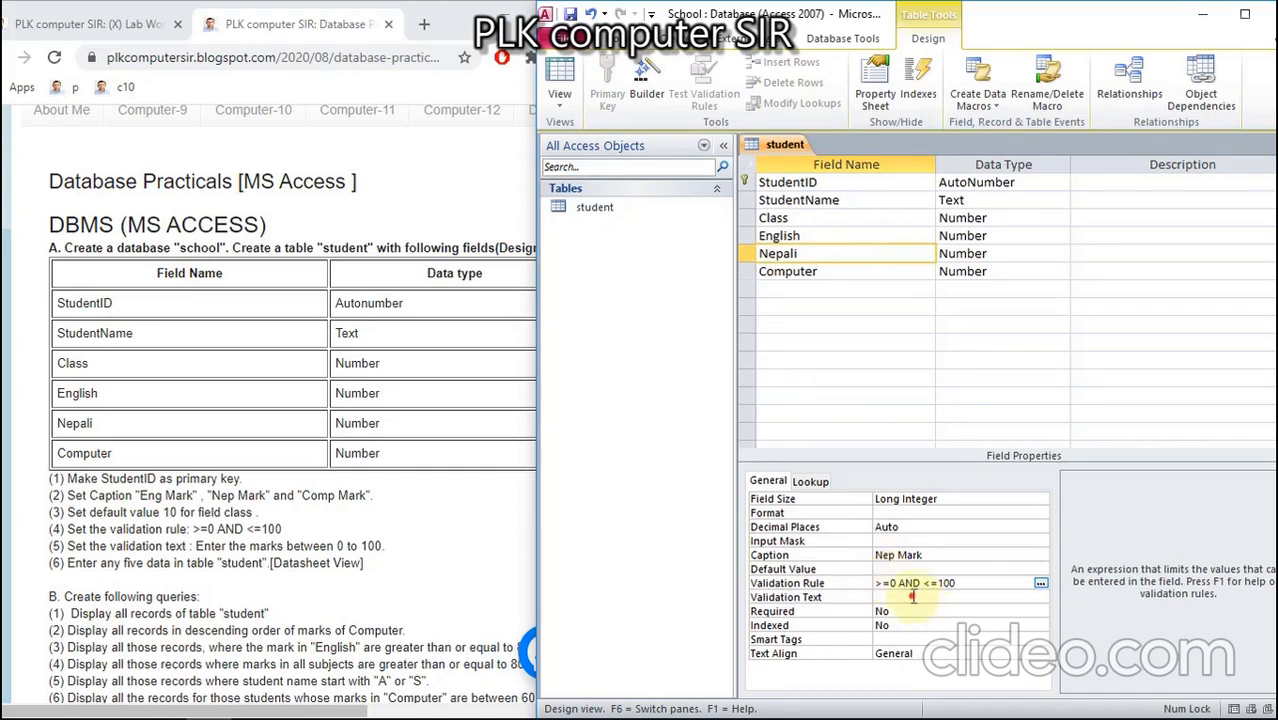
Step: Set the validation text of the Nepali field to "Enter the marks between 0 to100"
{"action": "left_click", "coordinate": [913, 597]}
{"action": "type", "text": "Enter "}
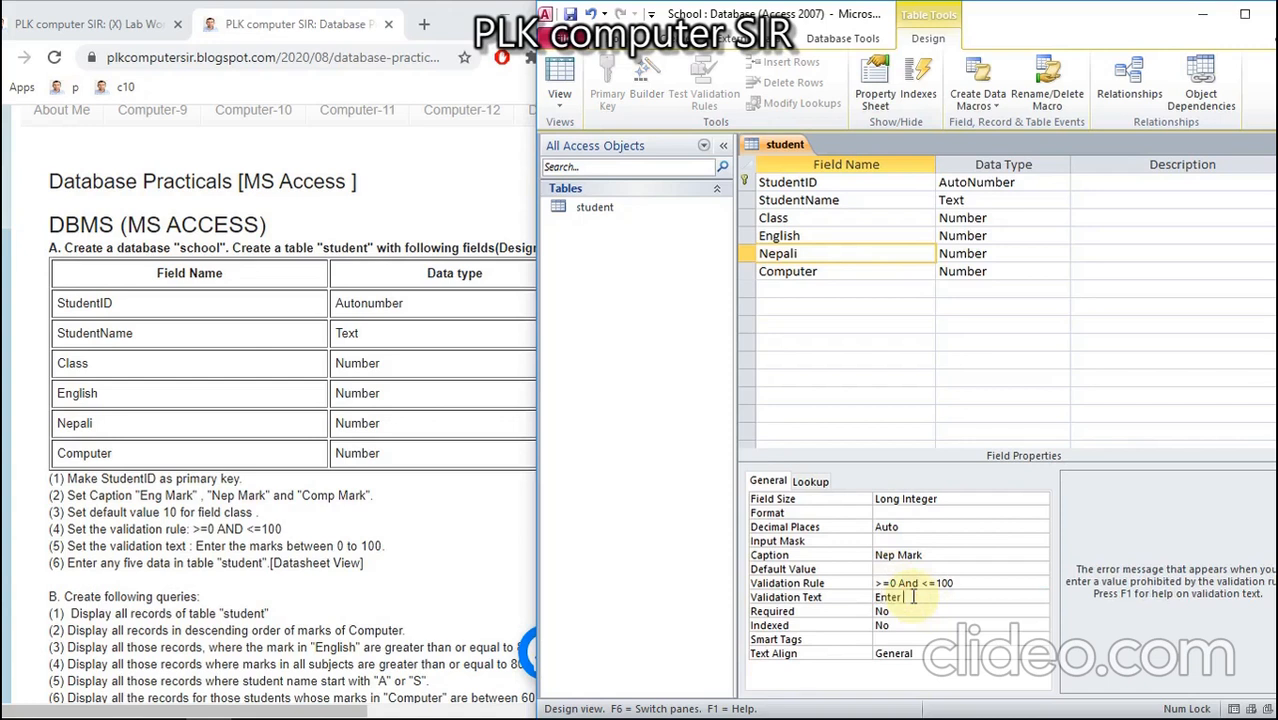
{"action": "type", "text": "the mar"}
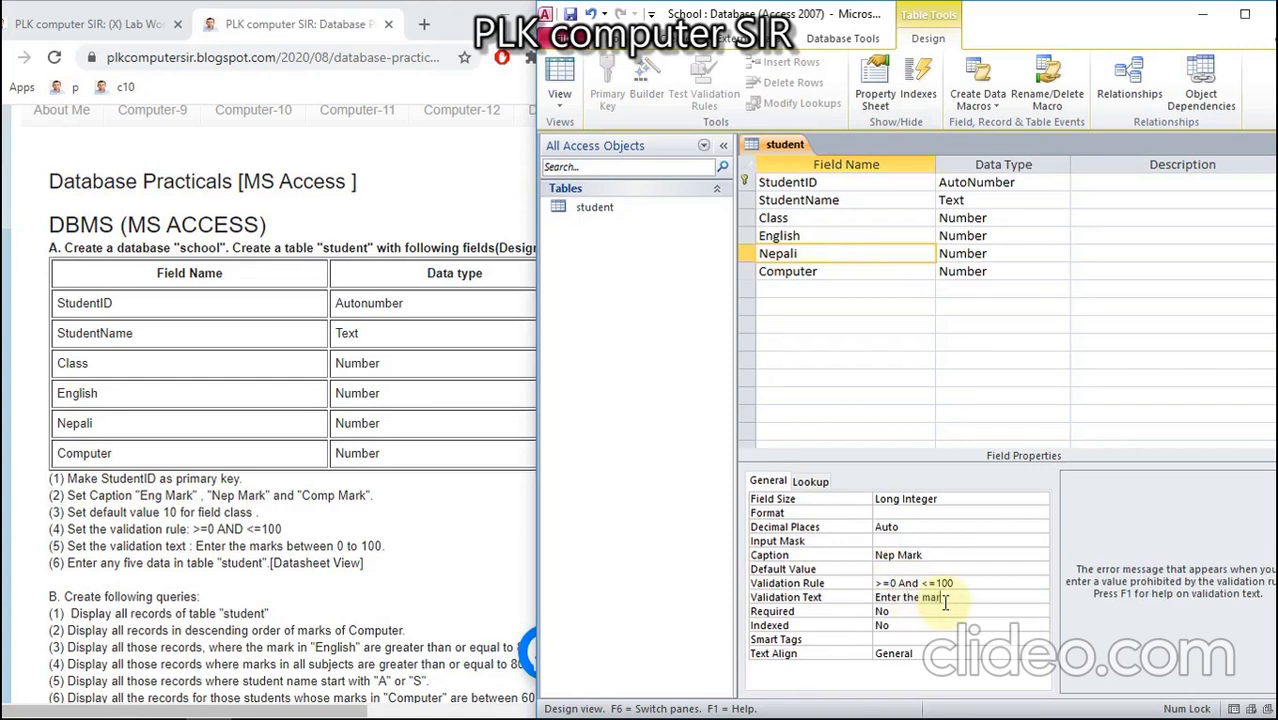
{"action": "type", "text": "ks between 0 to100"}
Step: Set the Computer field's validation rule to >=0 And <=100 and its validation text to "Enter the marks between 0 to 100"
{"action": "left_click", "coordinate": [815, 271]}
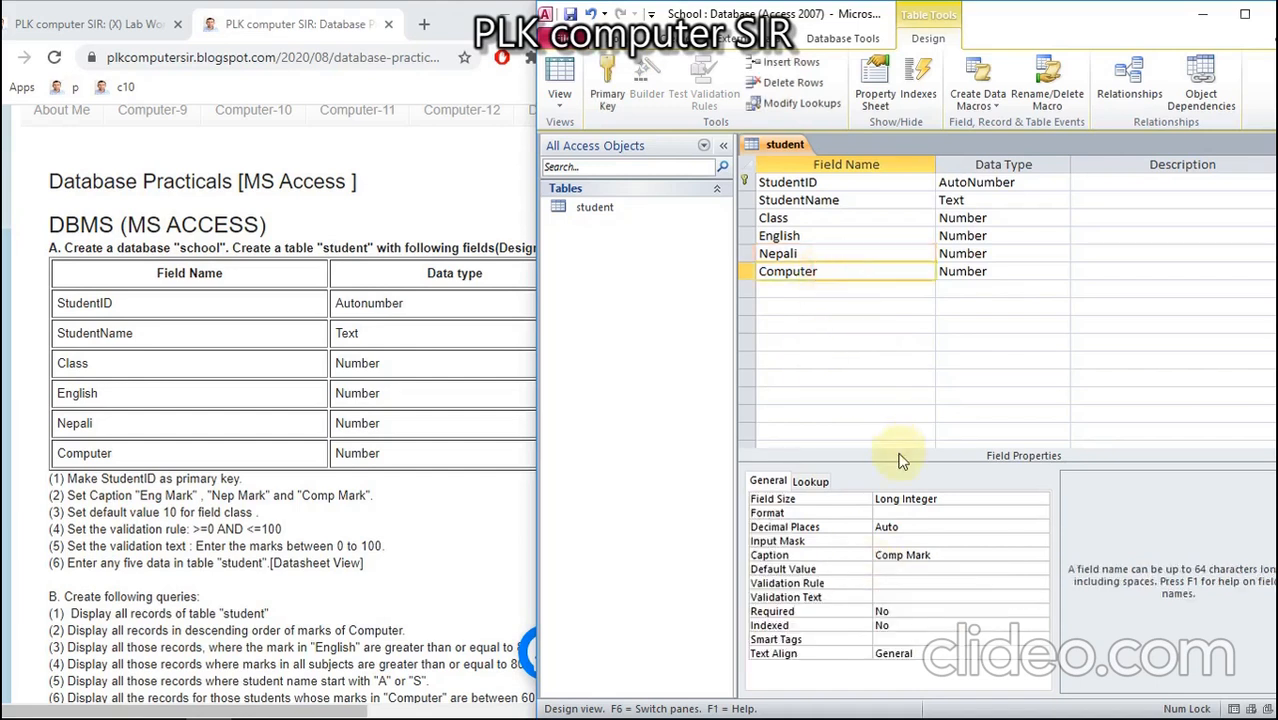
{"action": "left_click", "coordinate": [890, 583]}
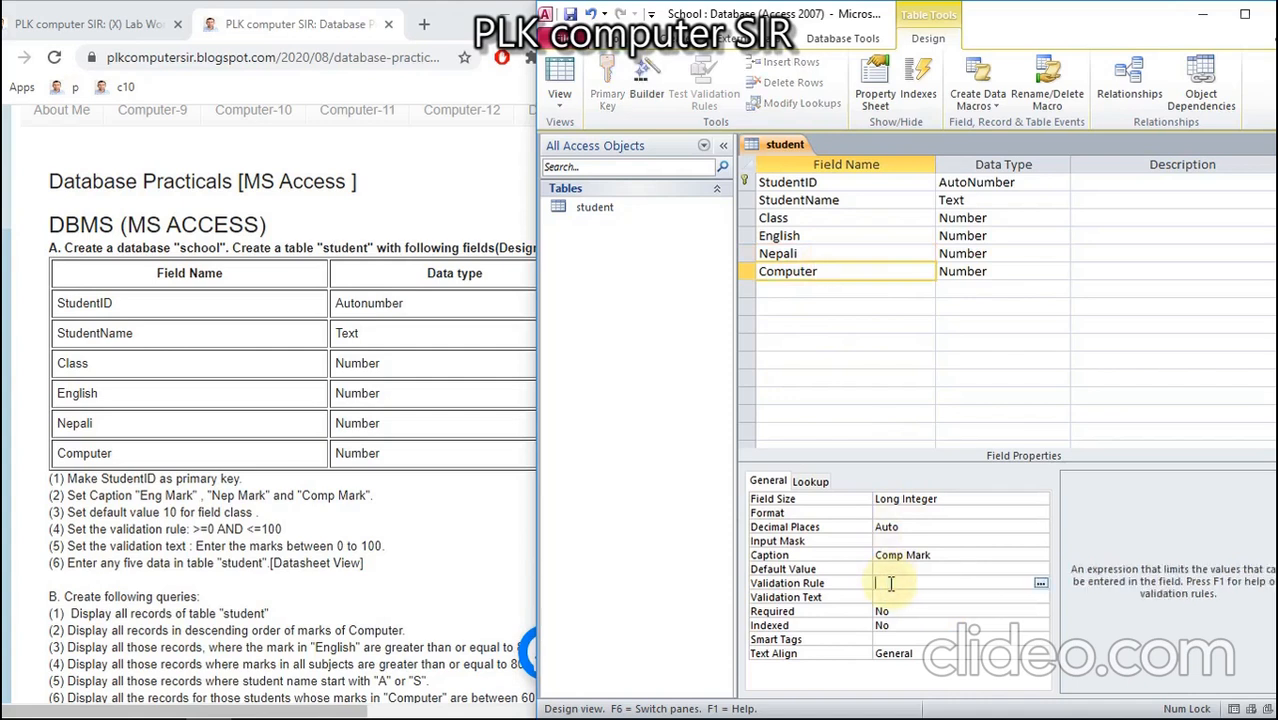
{"action": "type", "text": ">=0 and <=100"}
{"action": "left_click", "coordinate": [890, 597]}
{"action": "type", "text": "Enter "}
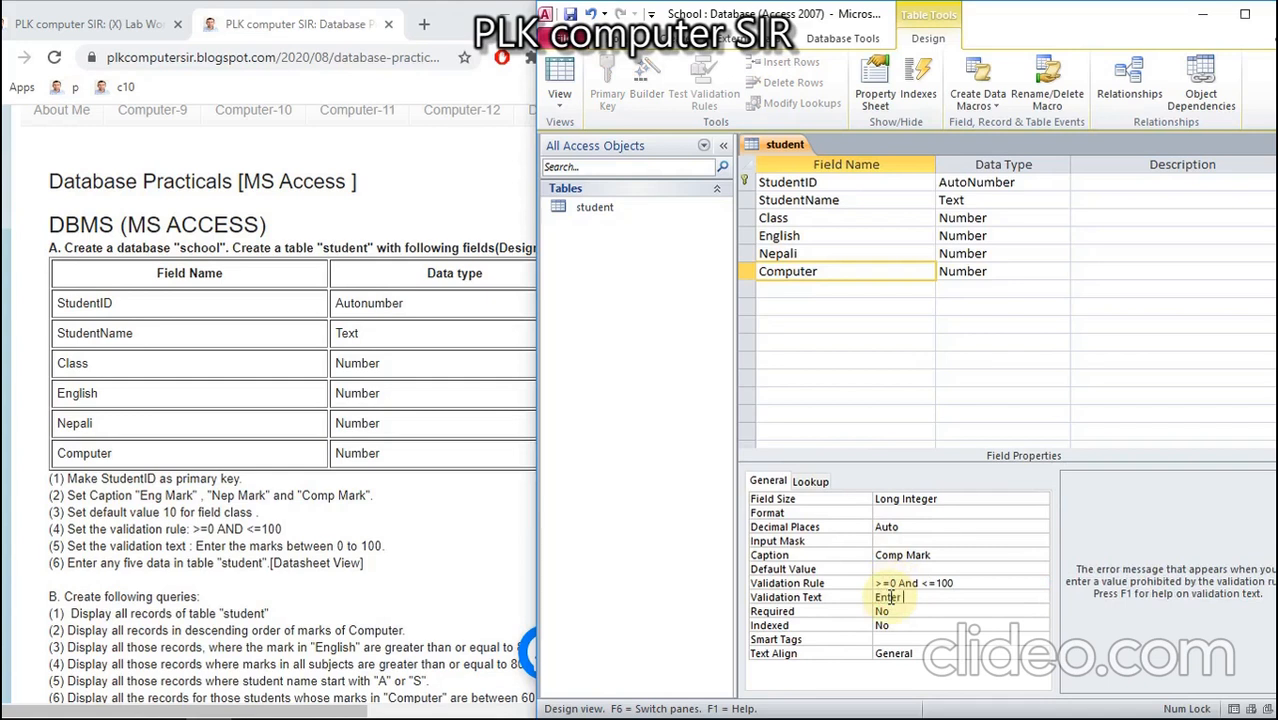
{"action": "type", "text": "the marks between 0 to "}
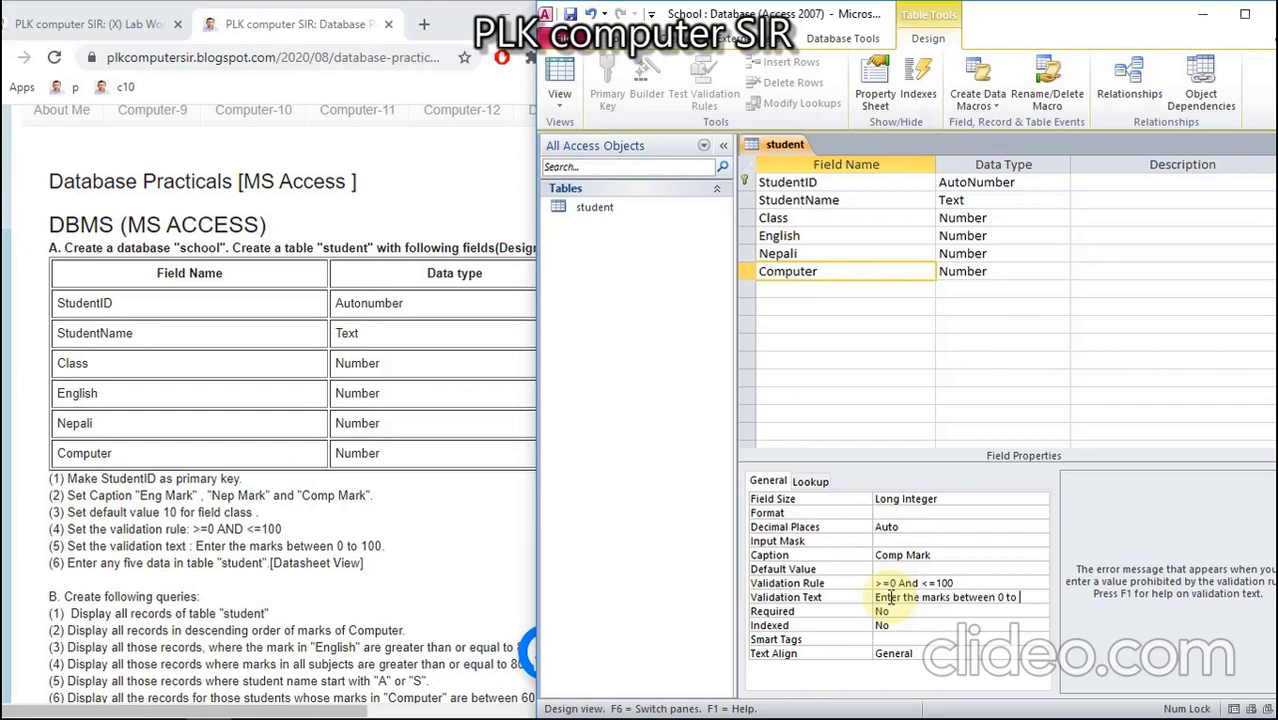
{"action": "type", "text": "100"}
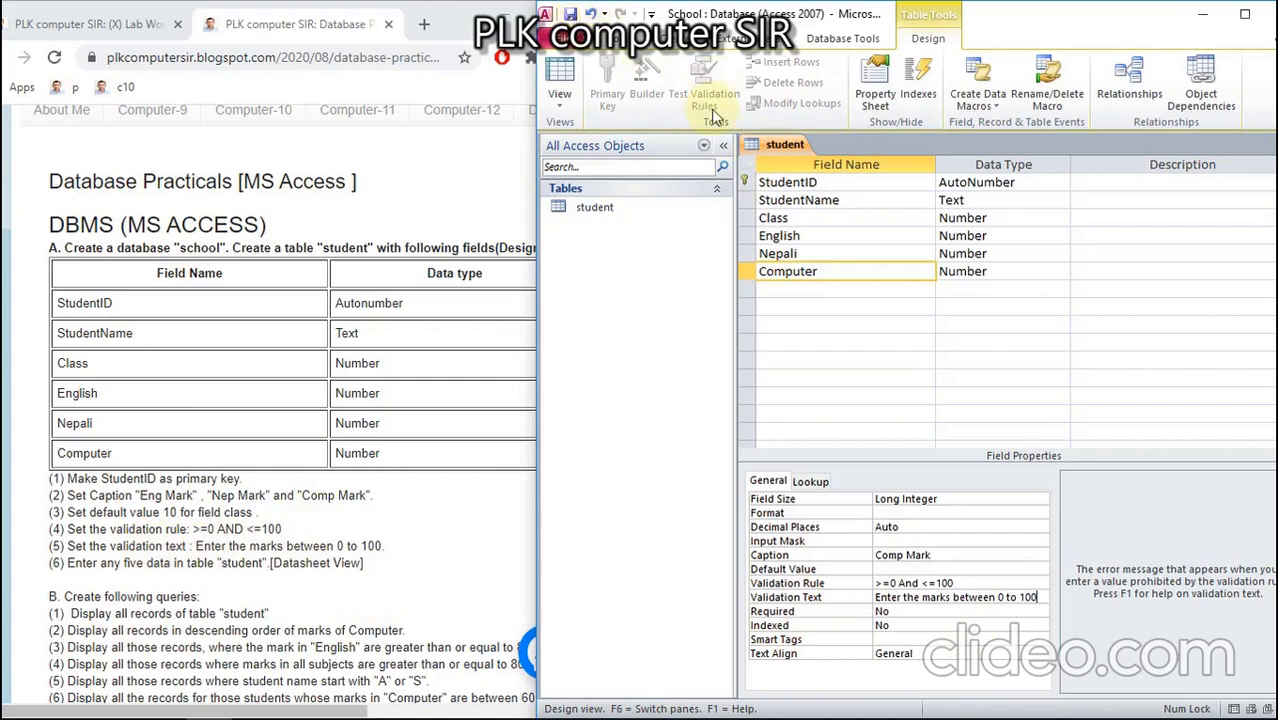
Step: Save the student table's design and reopen the table in Datasheet View
{"action": "left_click", "coordinate": [768, 147]}
{"action": "right_click", "coordinate": [768, 147]}
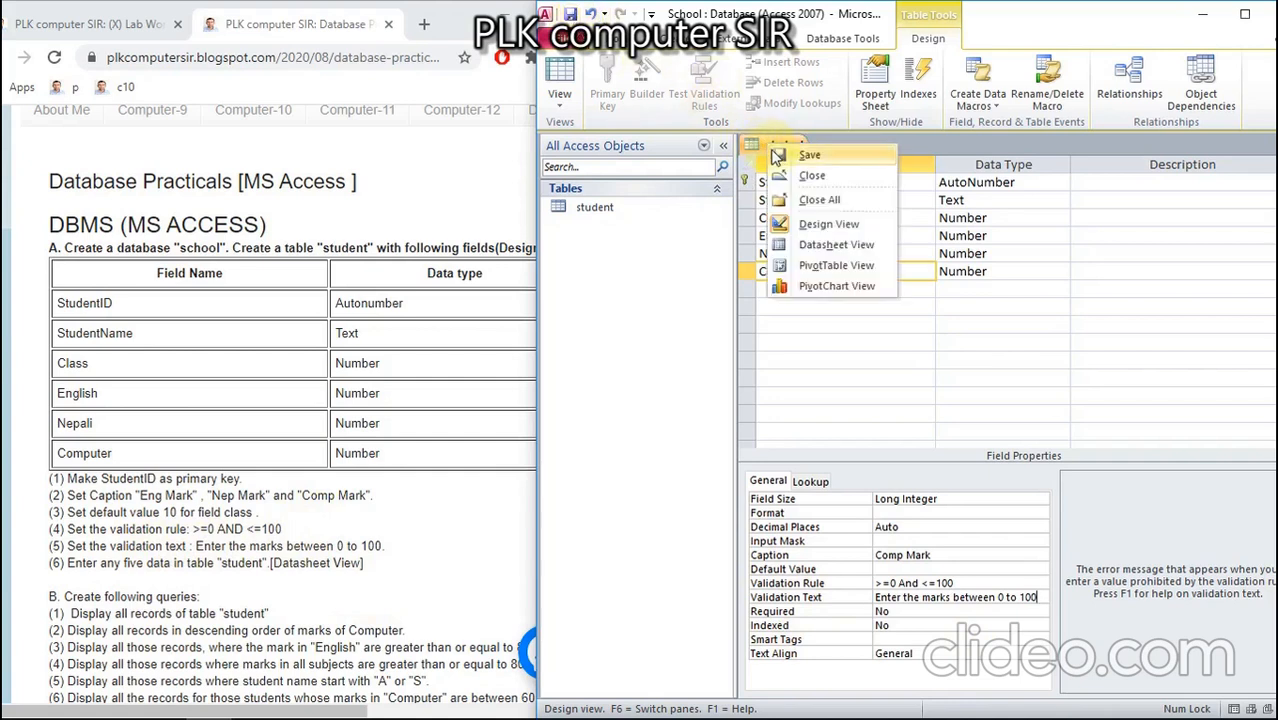
{"action": "left_click", "coordinate": [774, 151]}
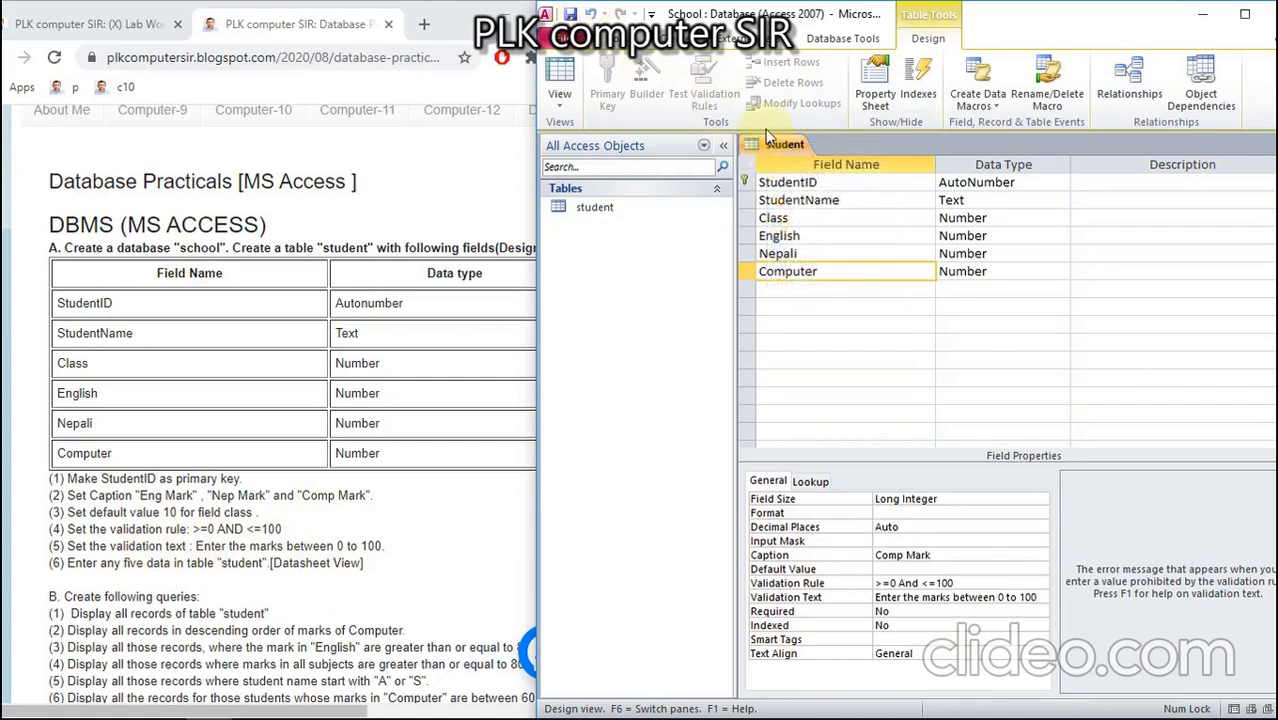
{"action": "right_click", "coordinate": [773, 150]}
{"action": "left_click", "coordinate": [794, 177]}
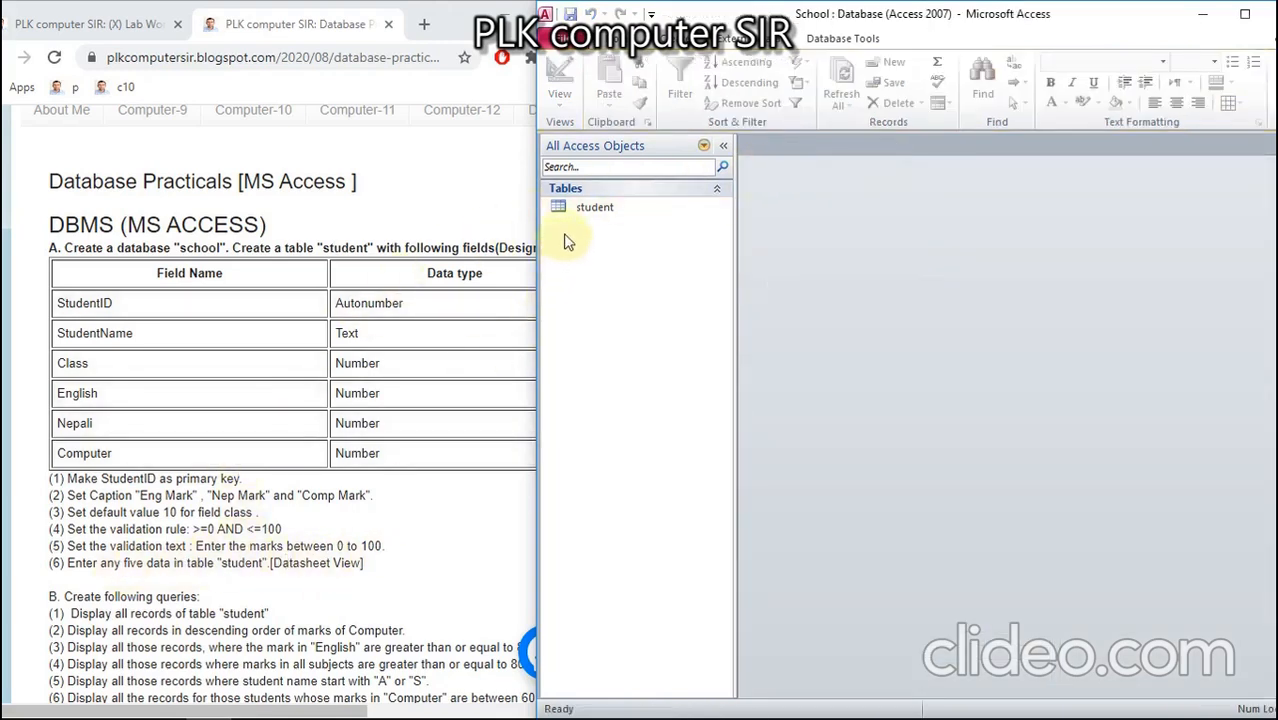
{"action": "double_click", "coordinate": [594, 207]}
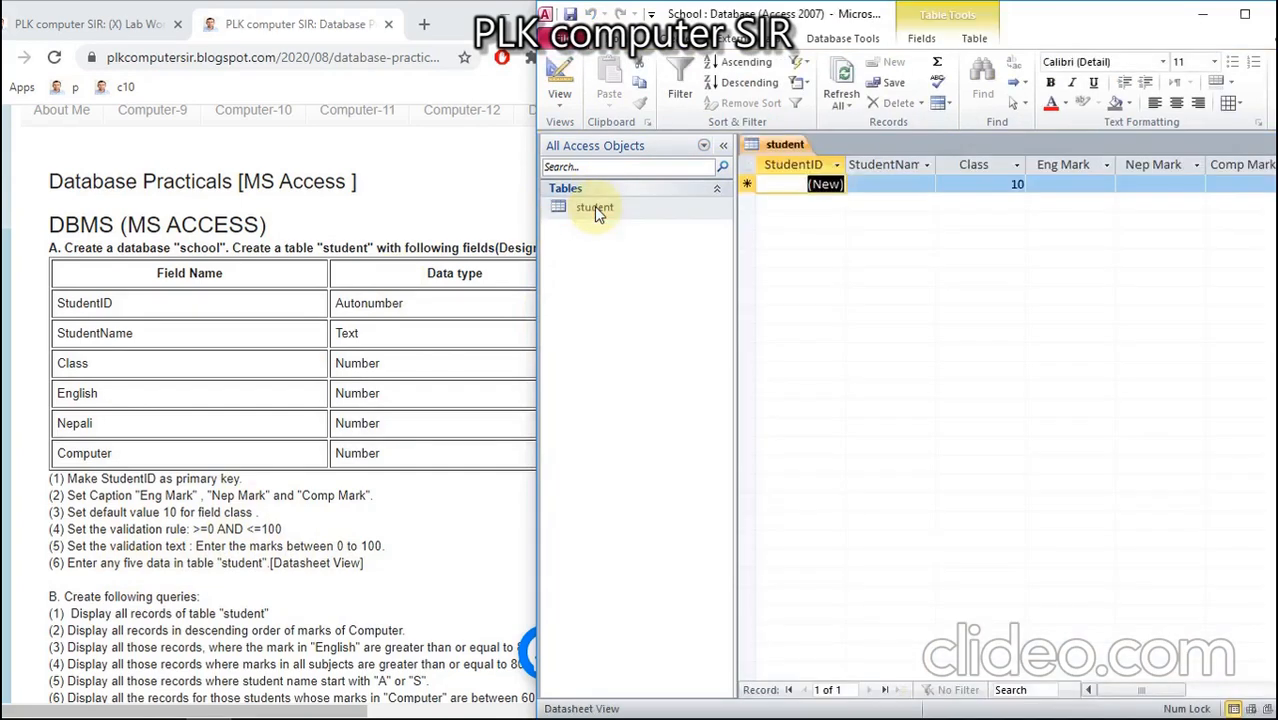
Step: Maximize the database window and fit the StudentName column's width to its heading
{"action": "left_click", "coordinate": [1244, 14]}
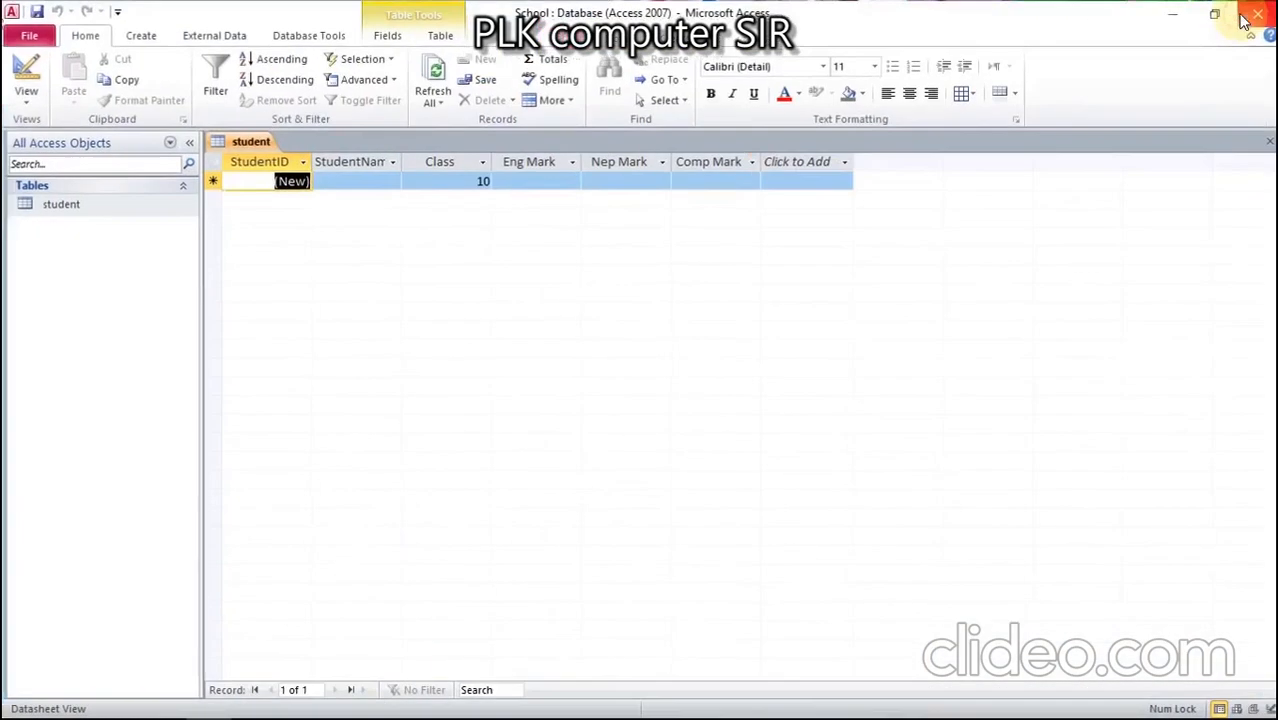
{"action": "double_click", "coordinate": [400, 160]}
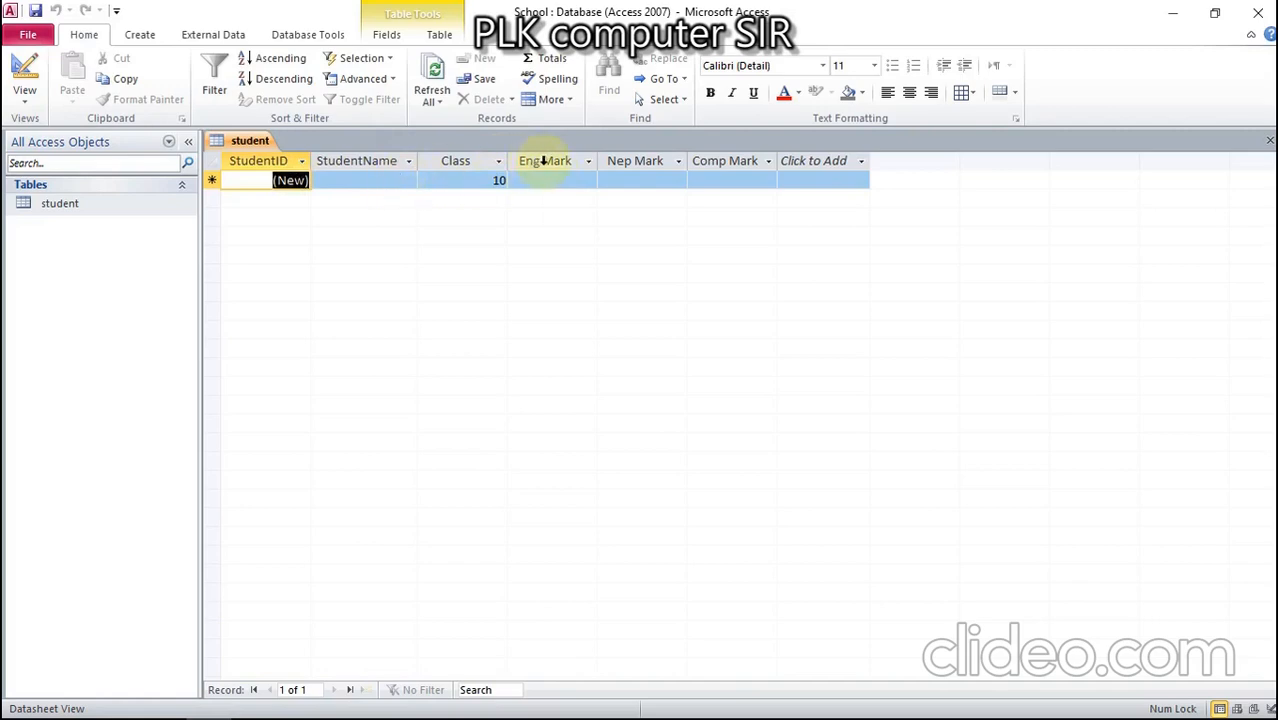
{"action": "double_click", "coordinate": [662, 8]}
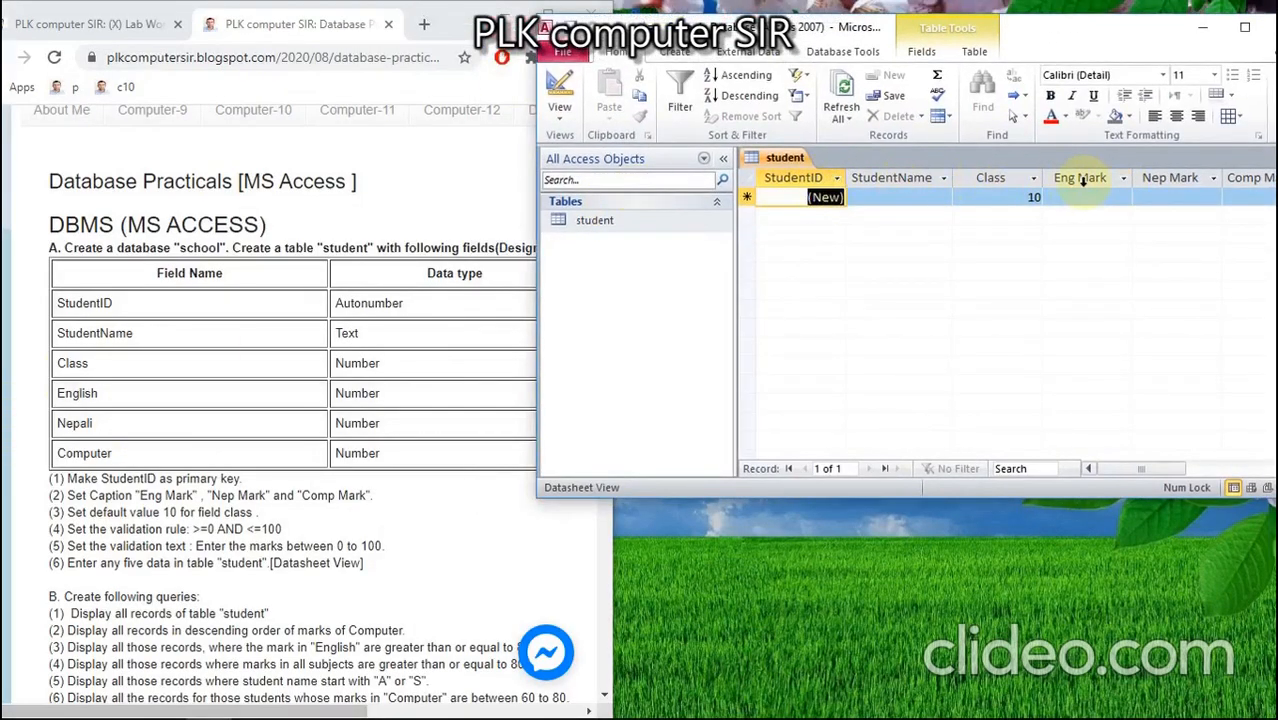
{"action": "double_click", "coordinate": [1146, 28]}
Step: Enter the first student record with the student's name, default class, Eng Mark 80, Nep Mark 45 and Comp Mark 60
{"action": "left_click", "coordinate": [351, 182]}
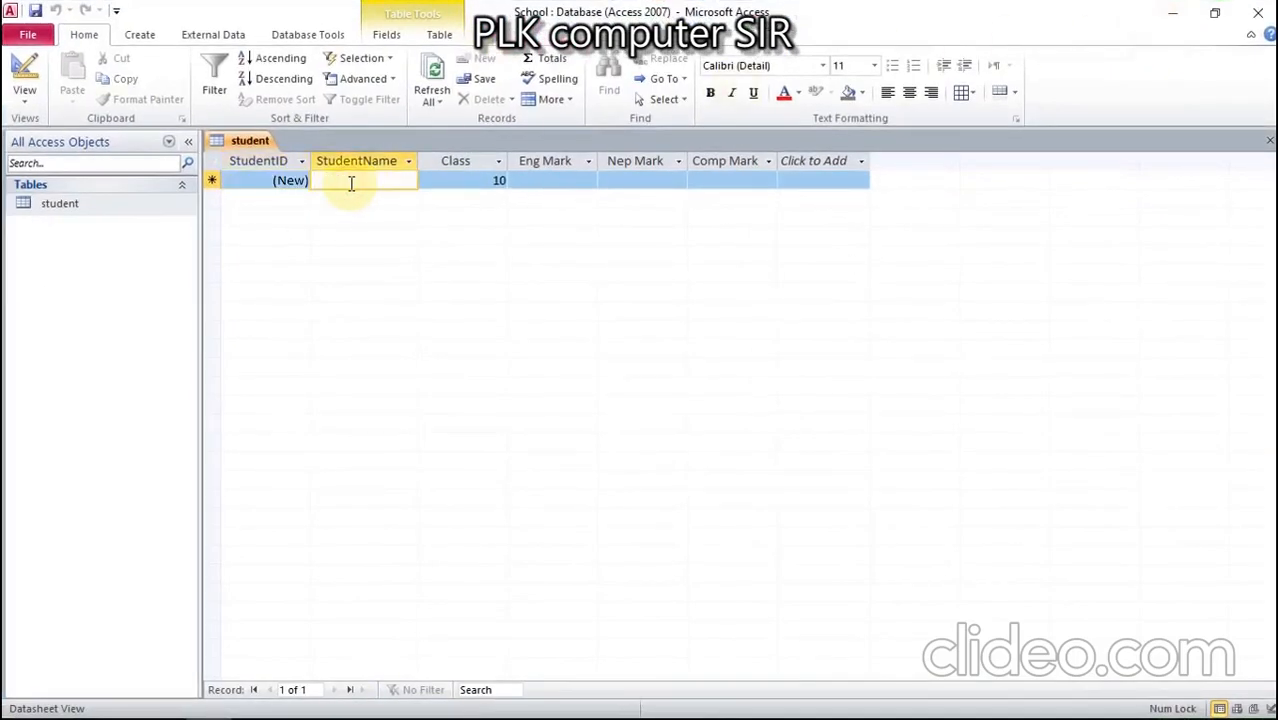
{"action": "type", "text": "Abhijit"}
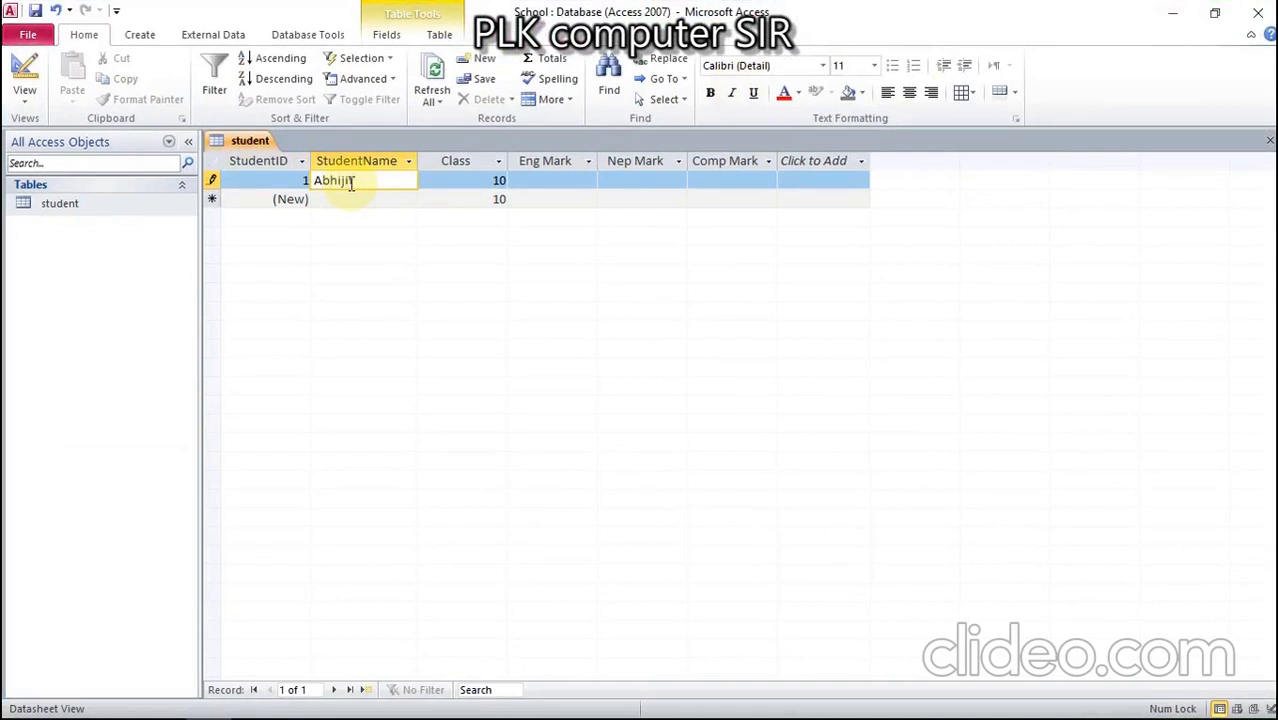
{"action": "key", "text": "Tab"}
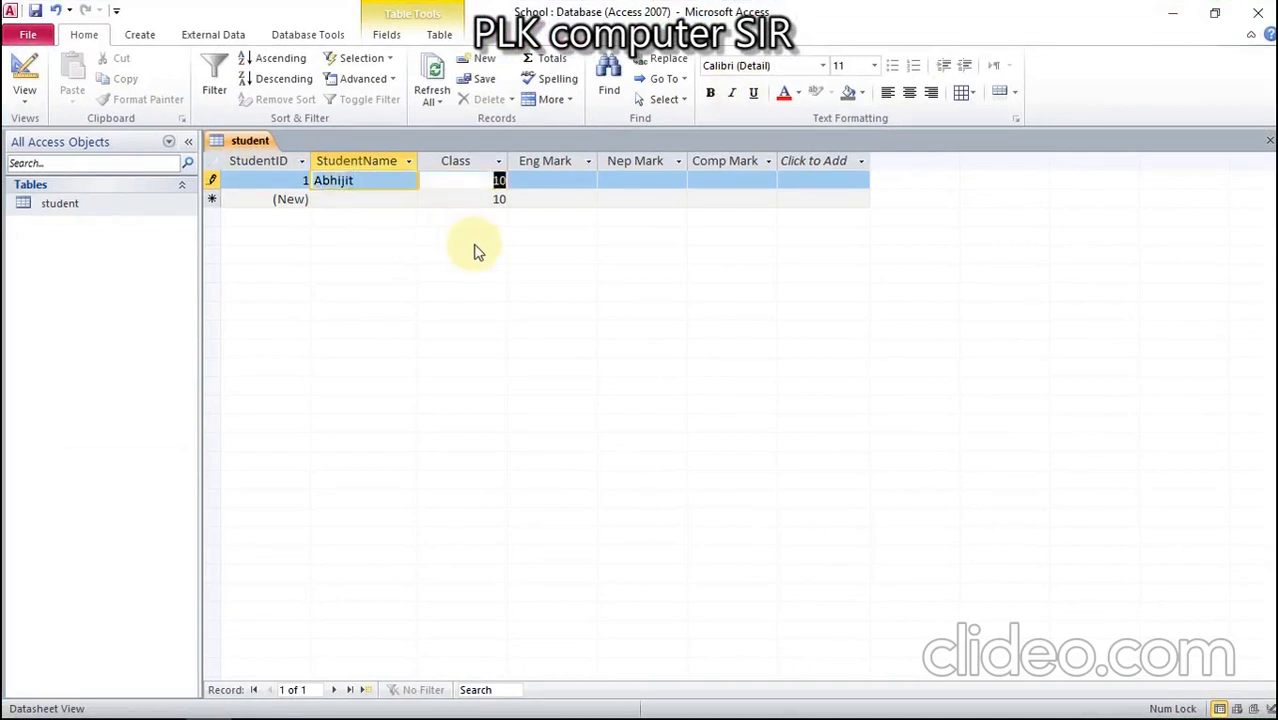
{"action": "key", "text": "Tab"}
{"action": "type", "text": "80"}
{"action": "key", "text": "Tab"}
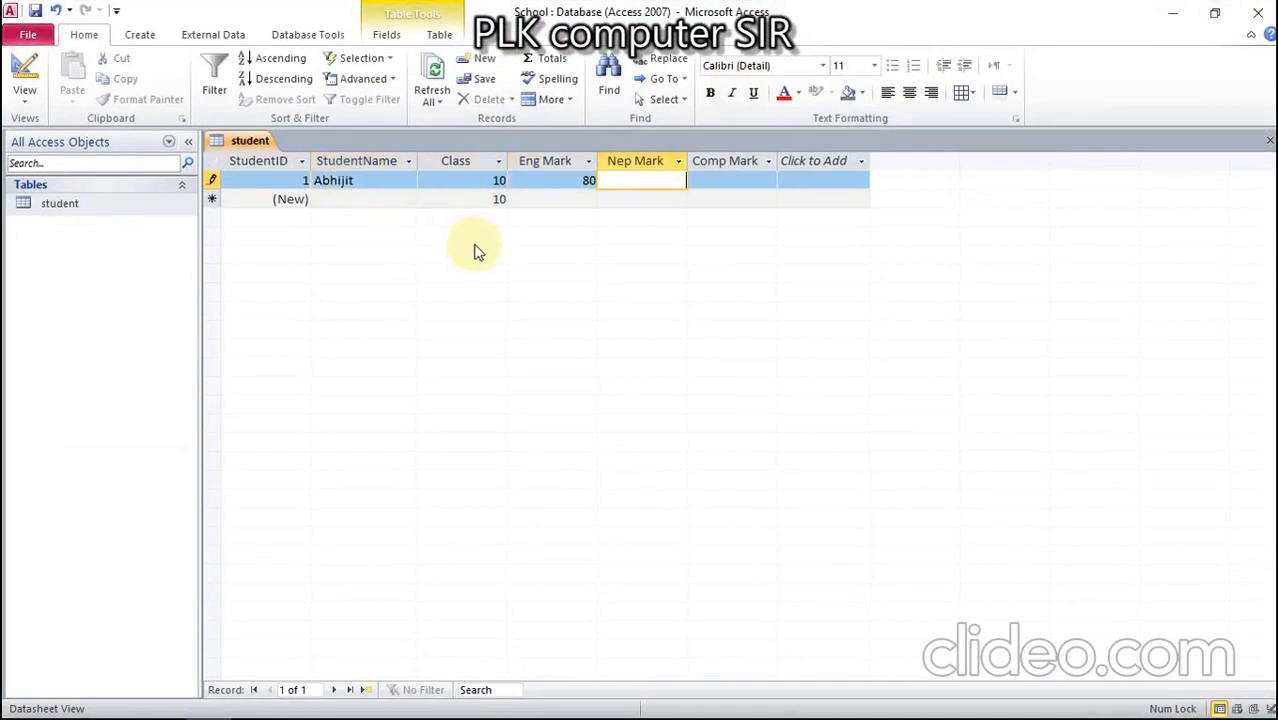
{"action": "type", "text": "45"}
{"action": "key", "text": "Tab"}
{"action": "type", "text": "60"}
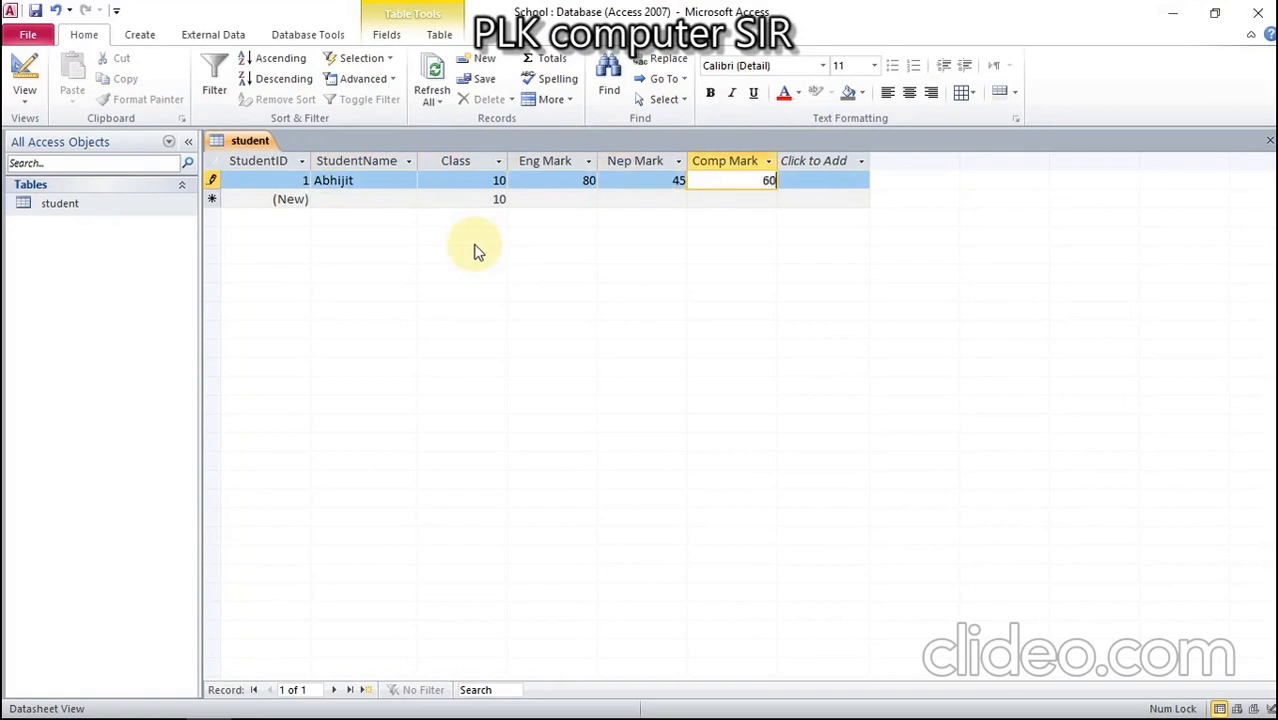
{"action": "key", "text": "Tab"}
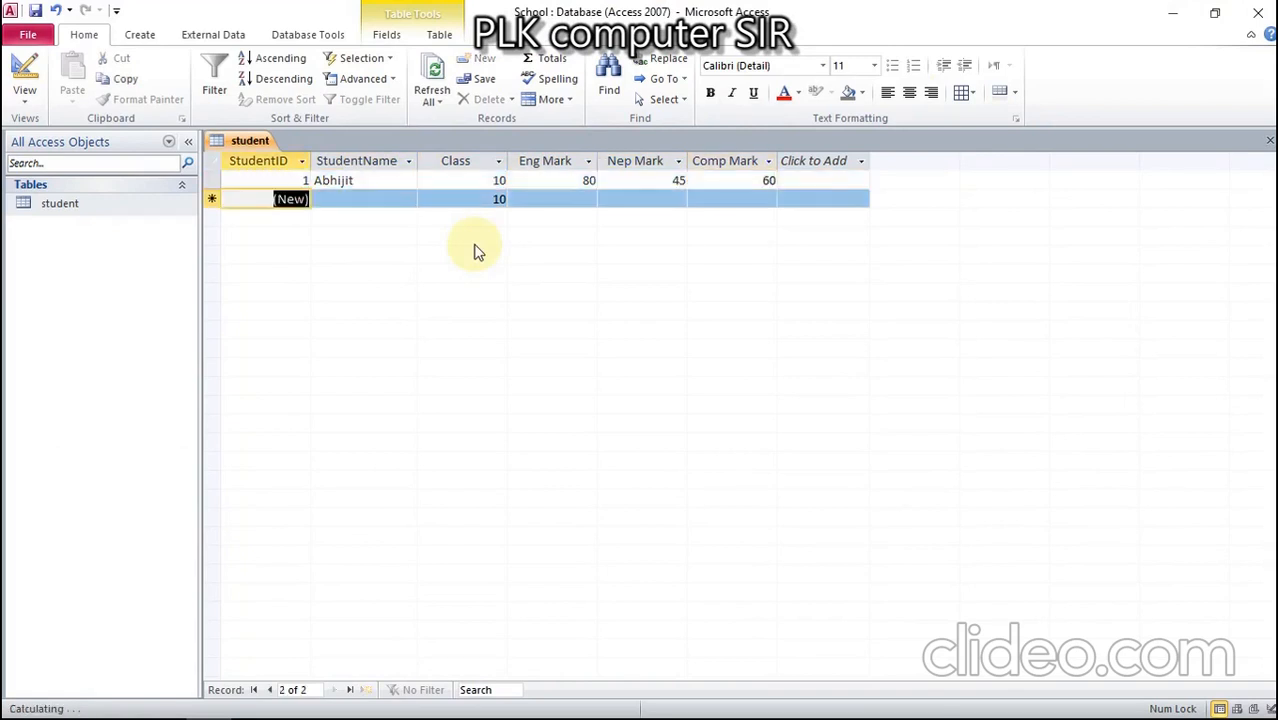
Step: Enter the second student record with the student's name, default class, Eng Mark 78, Nep Mark 68 and Comp Mark 98
{"action": "key", "text": "Tab"}
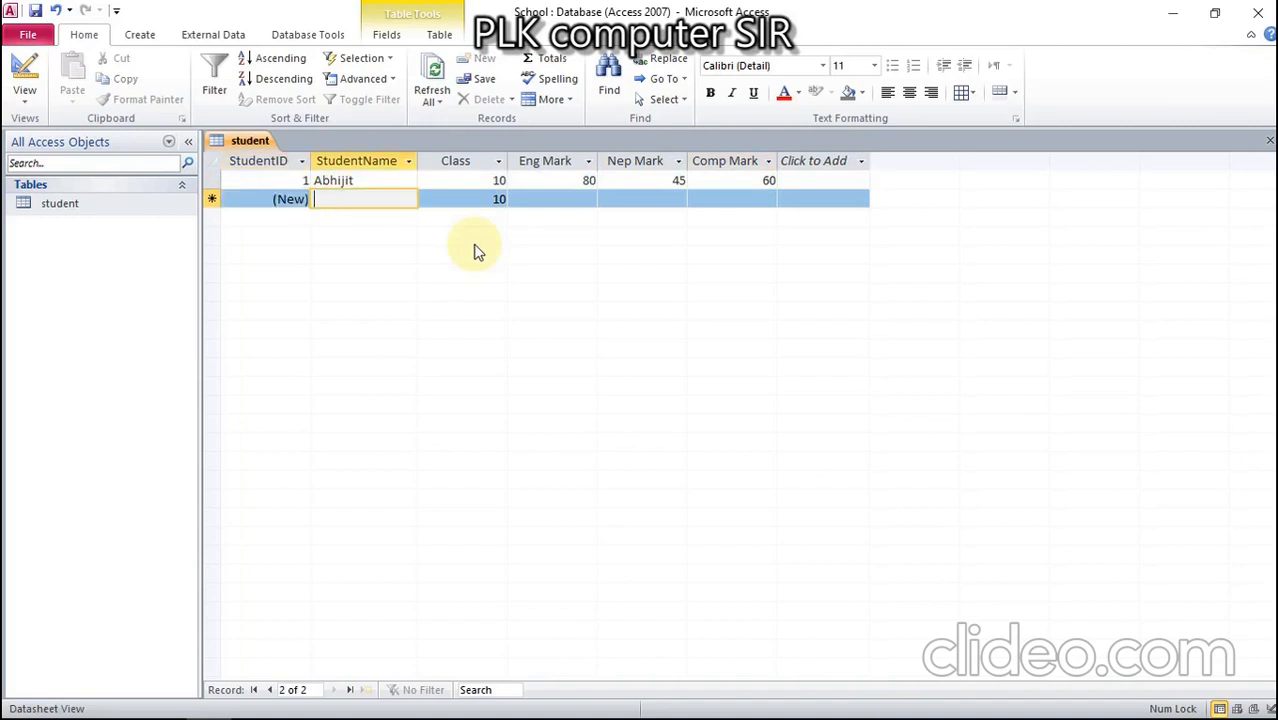
{"action": "type", "text": "Wenny"}
{"action": "key", "text": "Tab"}
{"action": "key", "text": "Tab"}
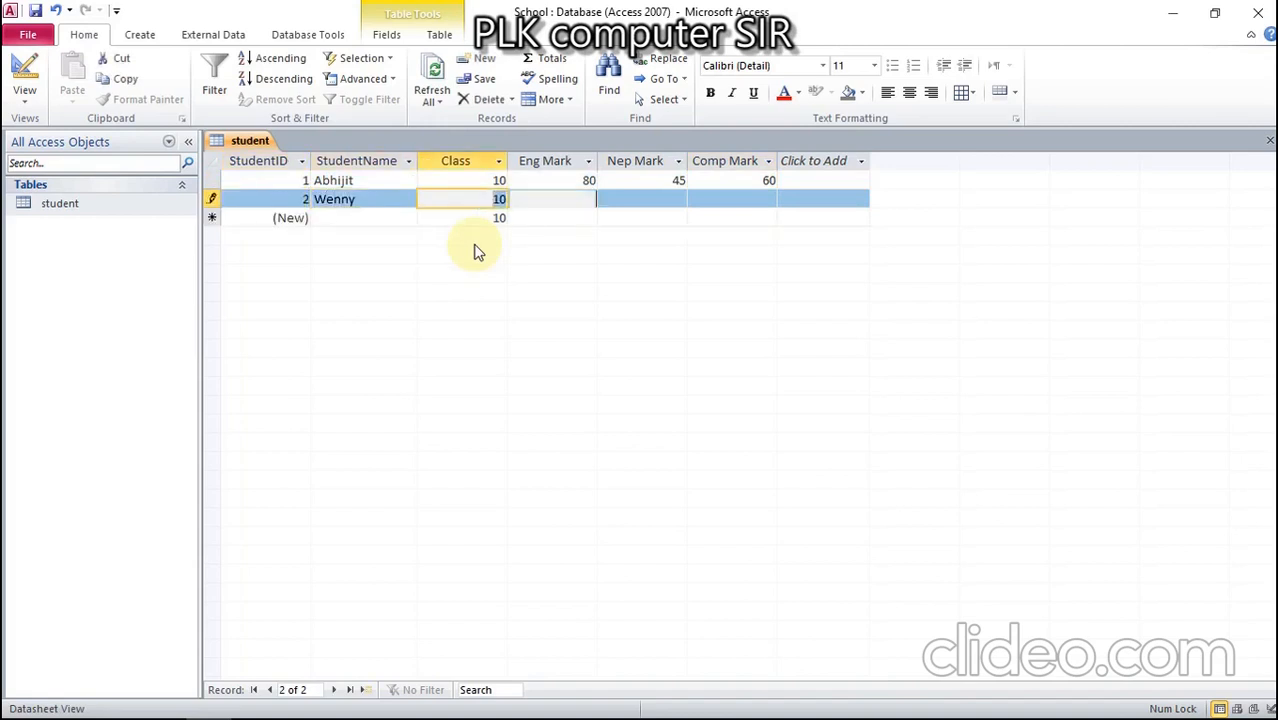
{"action": "type", "text": "78"}
{"action": "key", "text": "Tab"}
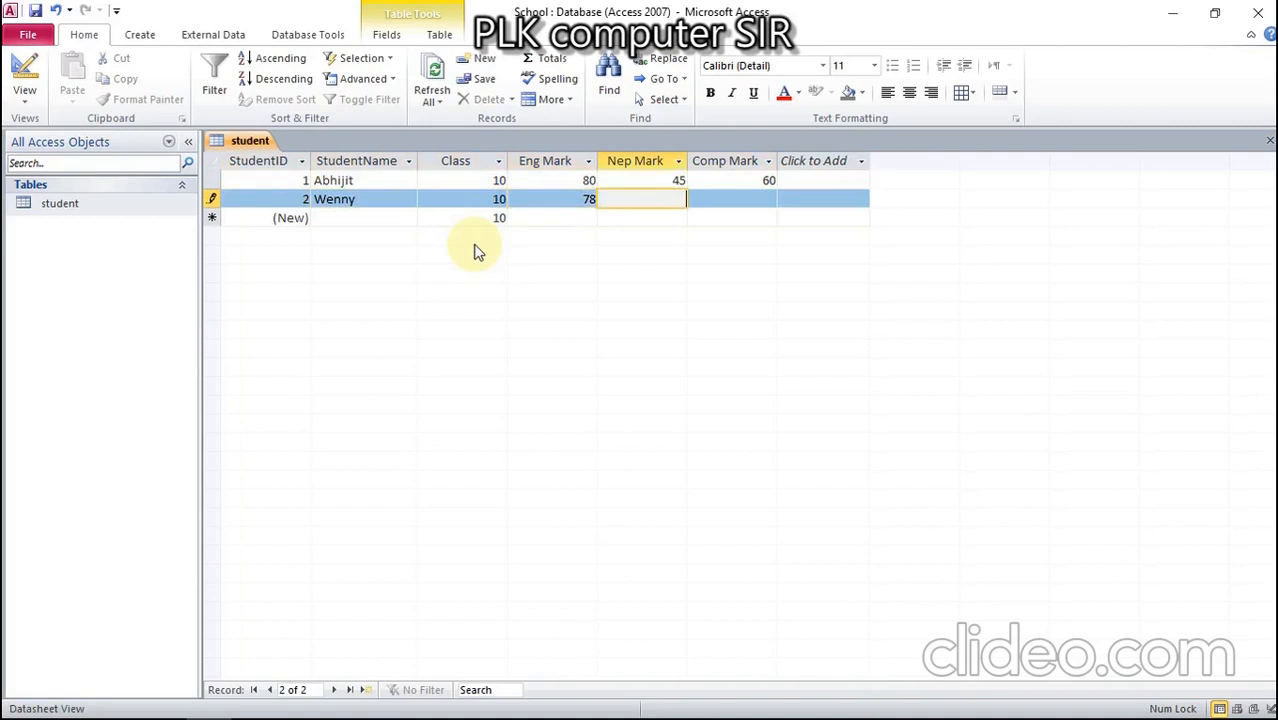
{"action": "type", "text": "68"}
{"action": "key", "text": "Tab"}
{"action": "type", "text": "9"}
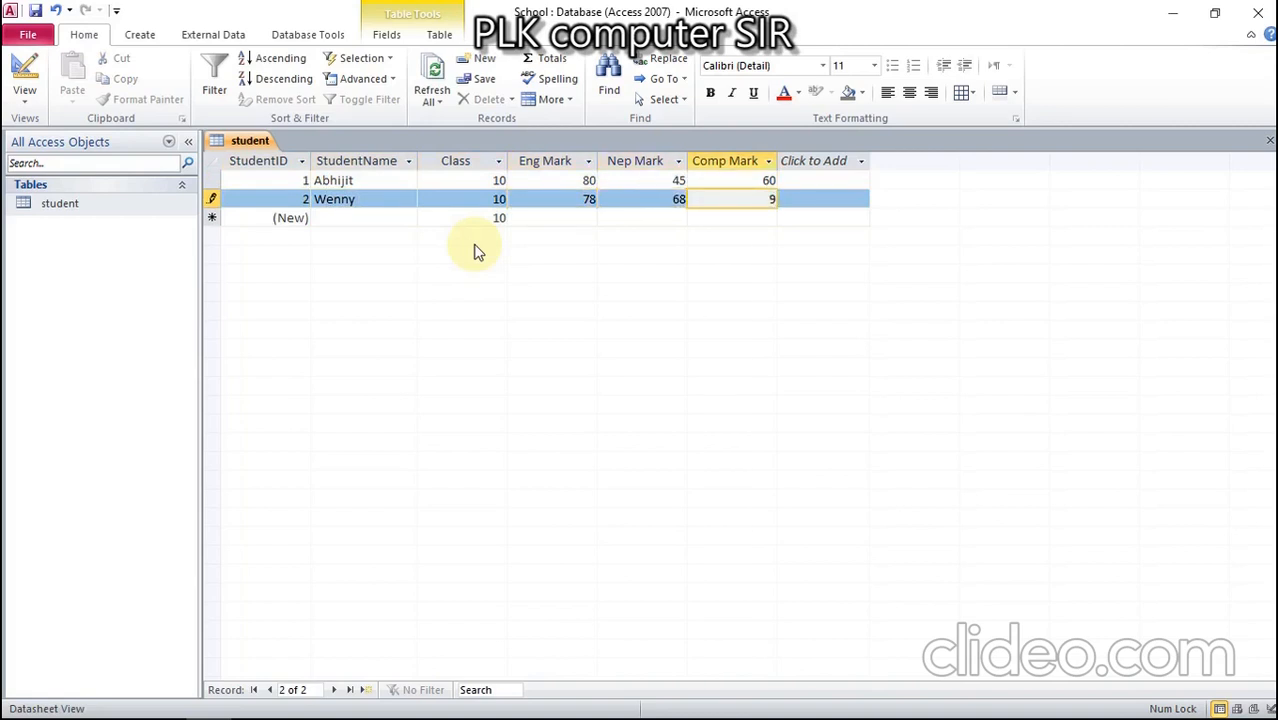
{"action": "type", "text": "8"}
{"action": "key", "text": "Tab"}
Step: Enter the third student record with the student's name, default class, Eng Mark 58, Nep Mark 85 and Comp Mark 69
{"action": "key", "text": "Tab"}
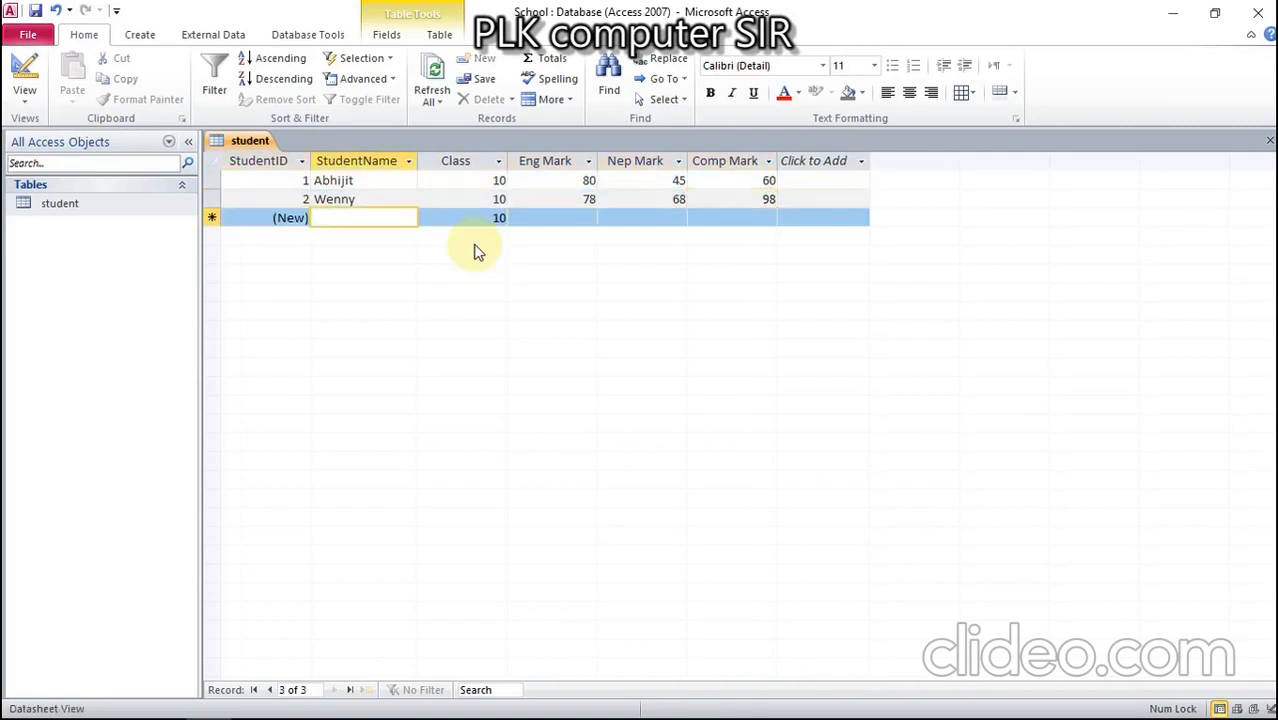
{"action": "type", "text": "Kalpa"}
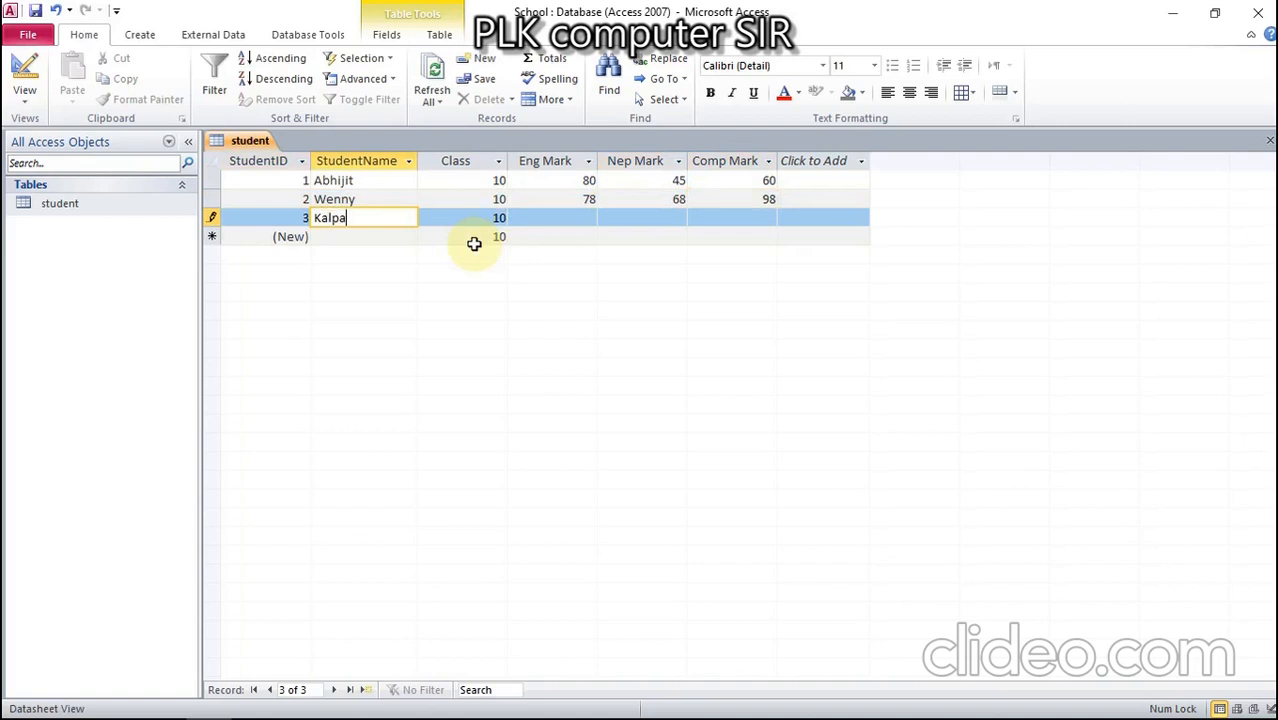
{"action": "type", "text": "na"}
{"action": "key", "text": "Tab"}
{"action": "key", "text": "Tab"}
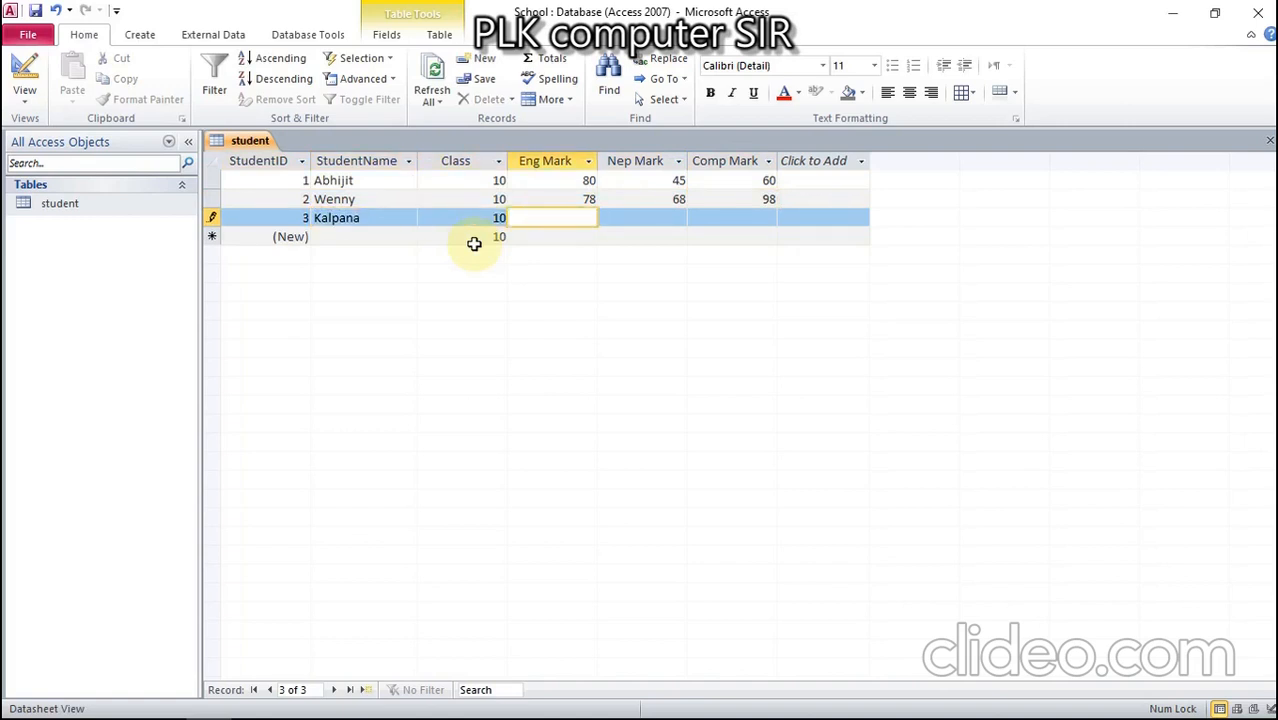
{"action": "type", "text": "58"}
{"action": "key", "text": "Tab"}
{"action": "type", "text": "85"}
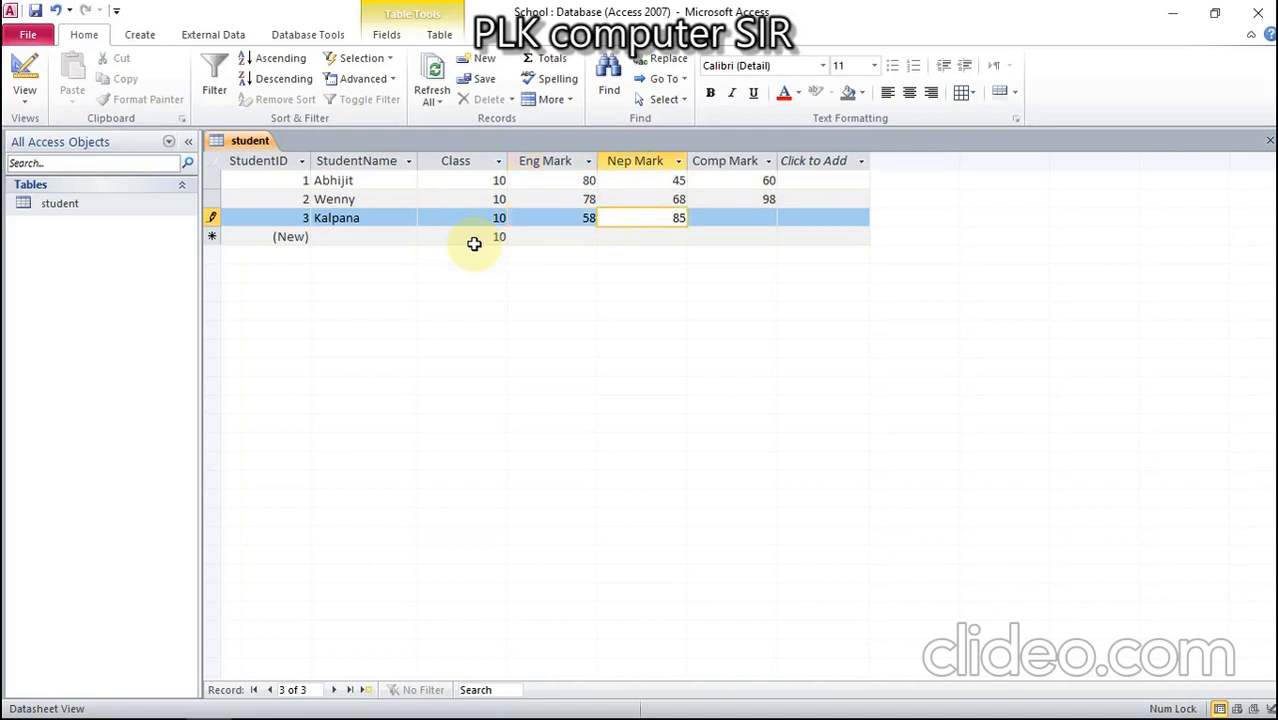
{"action": "key", "text": "Tab"}
{"action": "type", "text": "69"}
{"action": "key", "text": "Tab"}
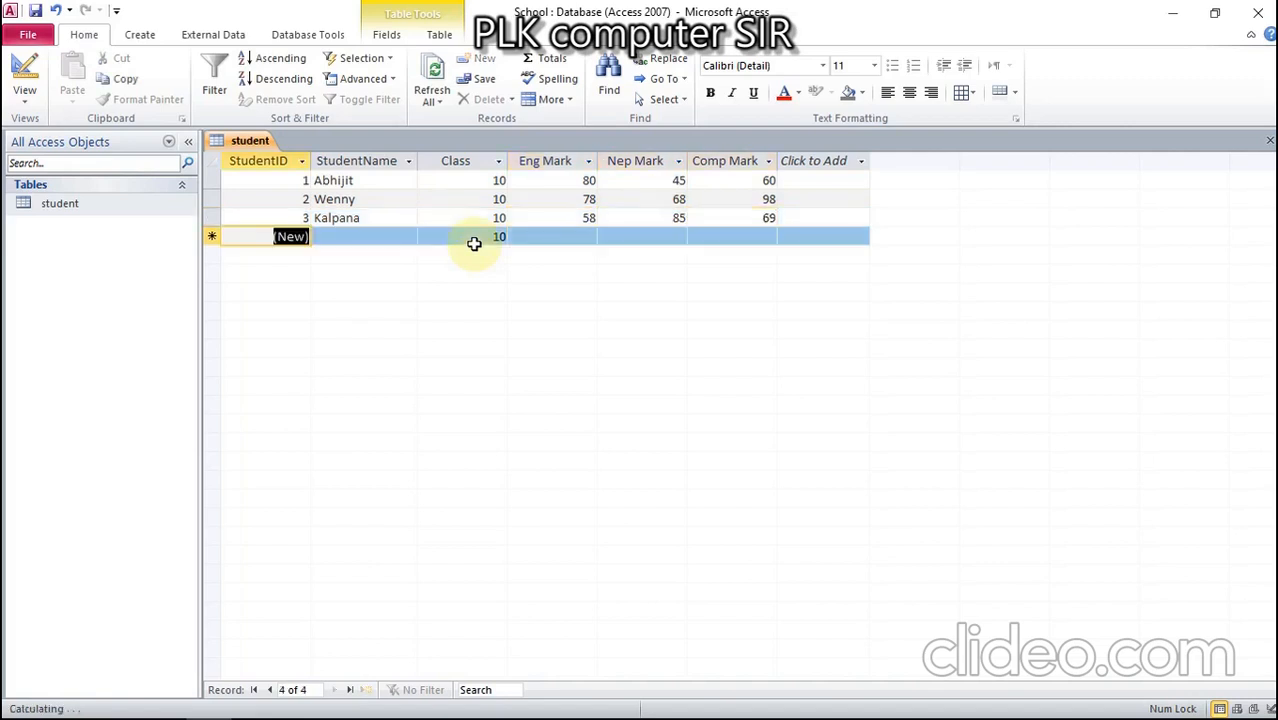
Step: Enter the fourth student record with the student's name, default class, Eng Mark 75, Nep Mark 85 and Comp Mark 55
{"action": "key", "text": "Tab"}
{"action": "type", "text": "Sa"}
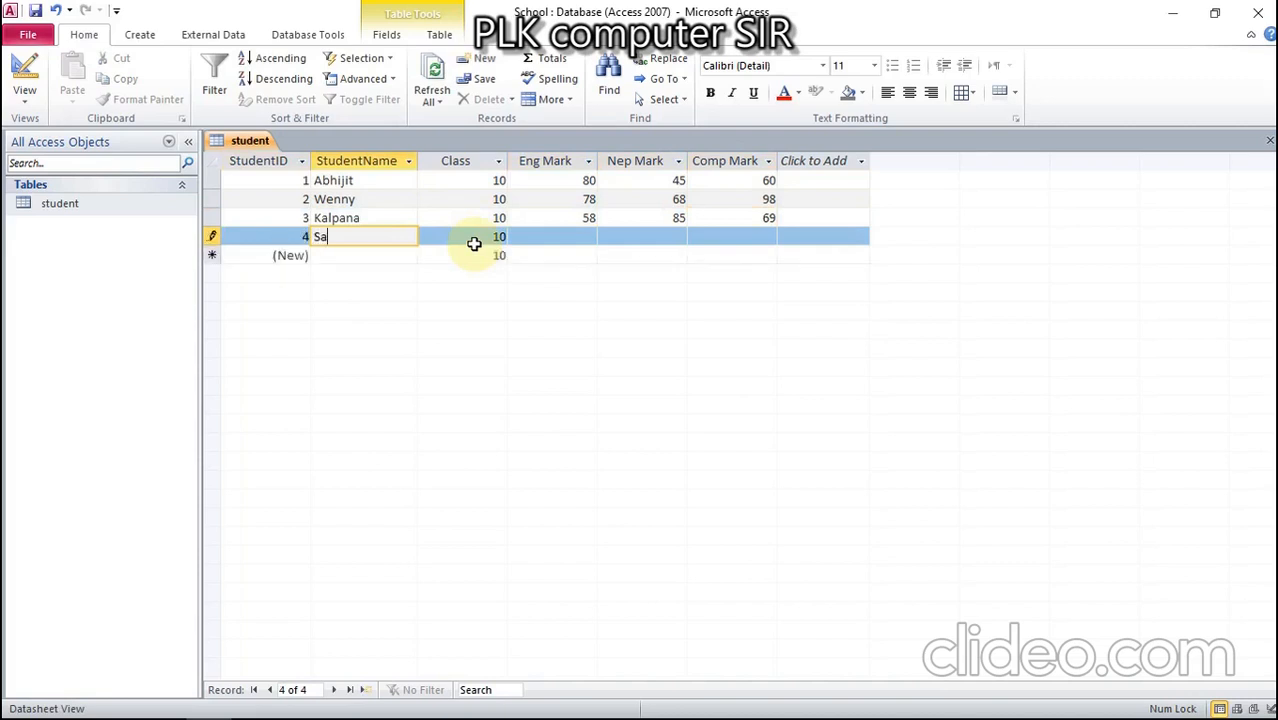
{"action": "type", "text": "rbagya"}
{"action": "key", "text": "Tab"}
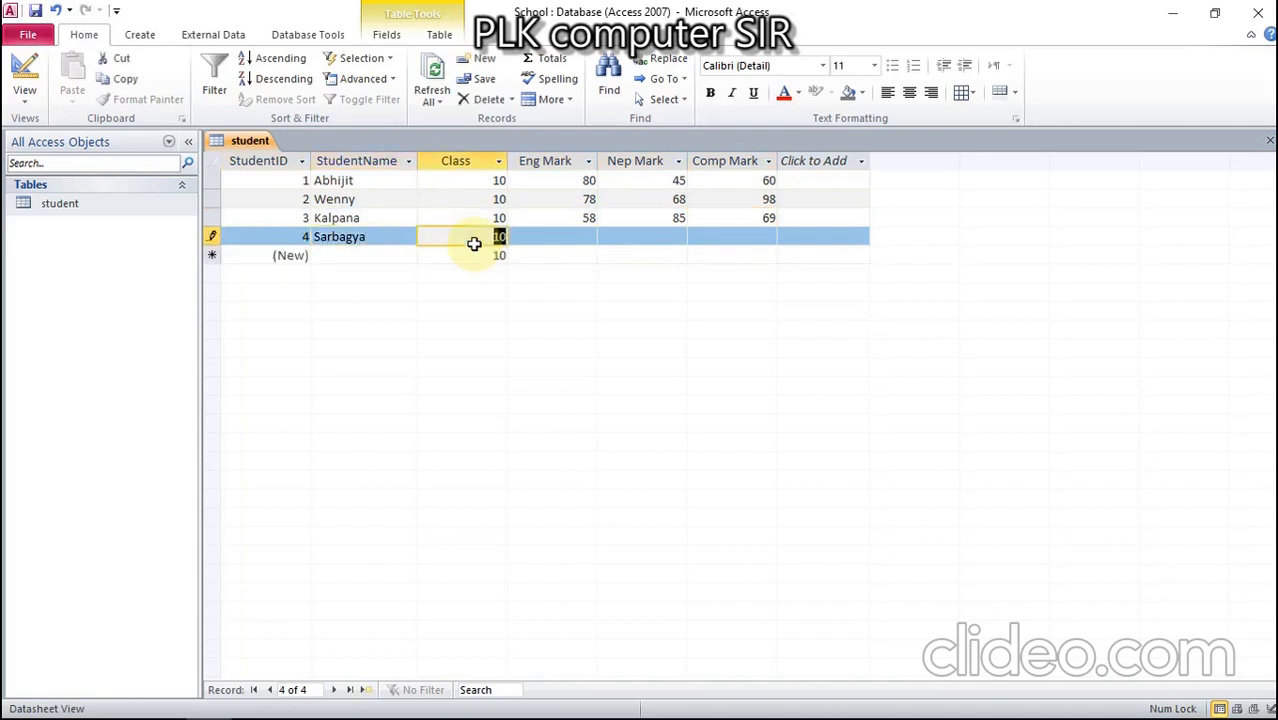
{"action": "key", "text": "Tab"}
{"action": "type", "text": "75"}
{"action": "key", "text": "Tab"}
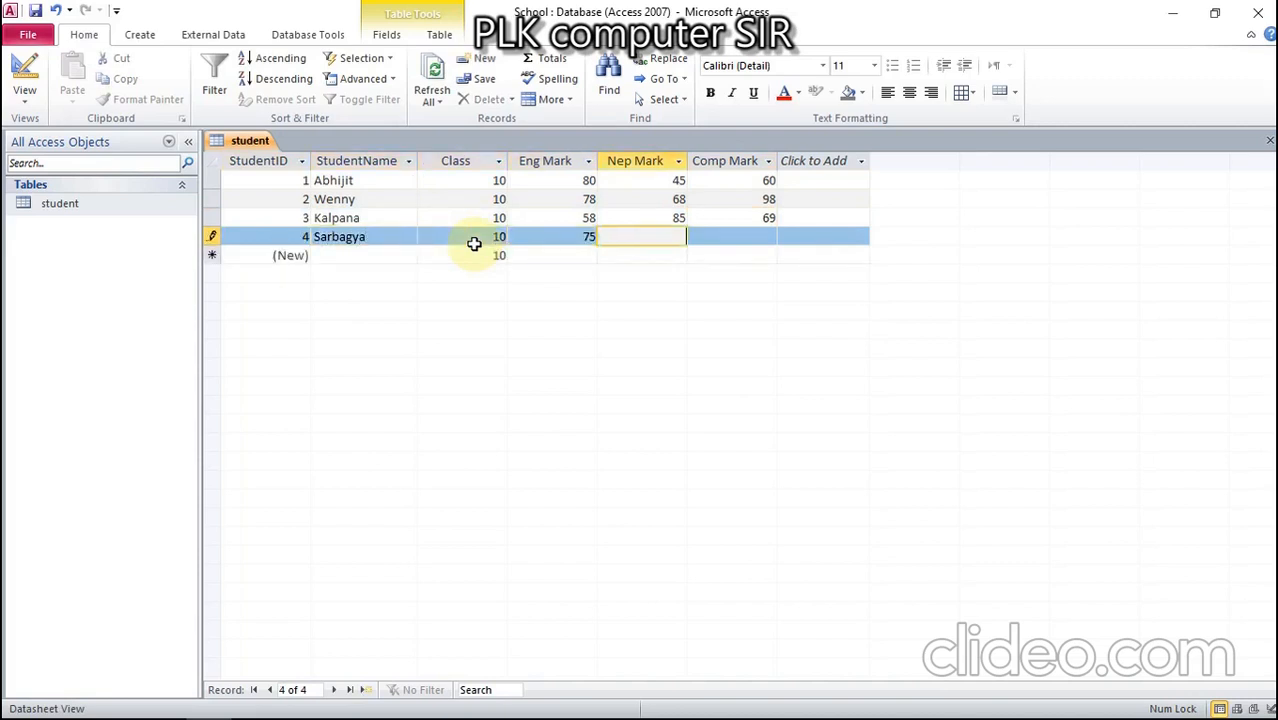
{"action": "type", "text": "85"}
{"action": "key", "text": "Tab"}
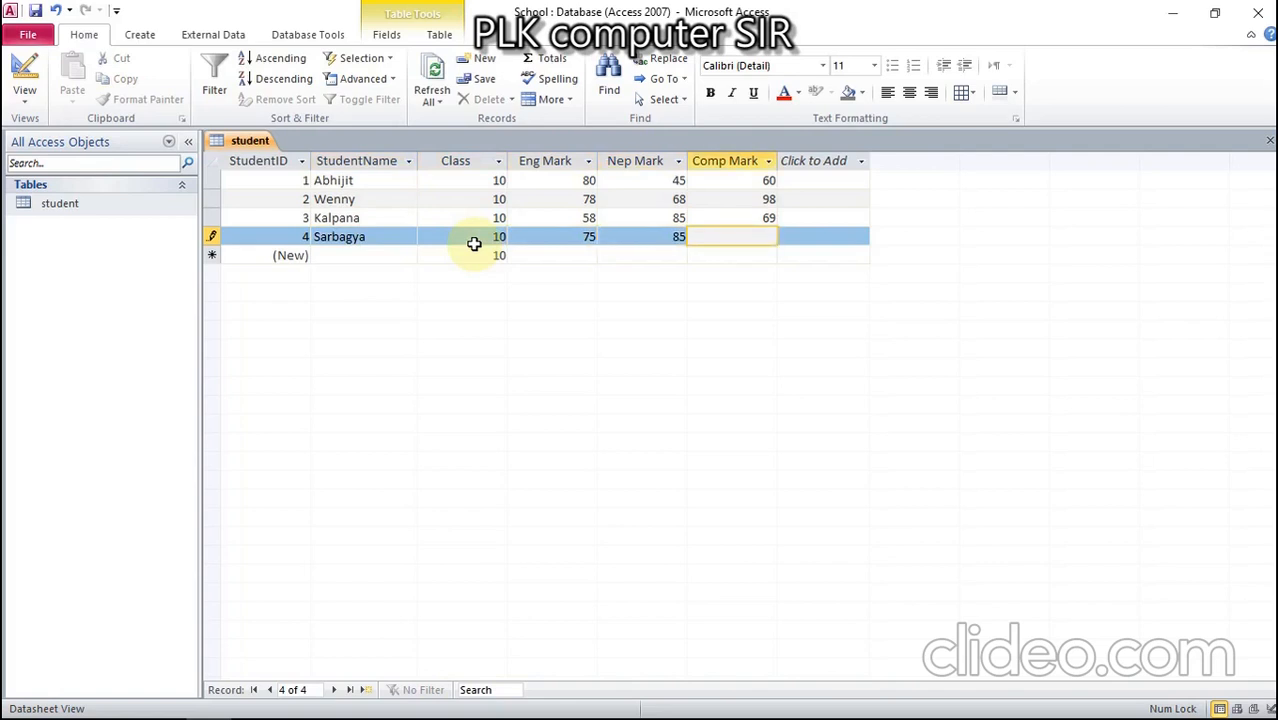
{"action": "key", "text": "Tab"}
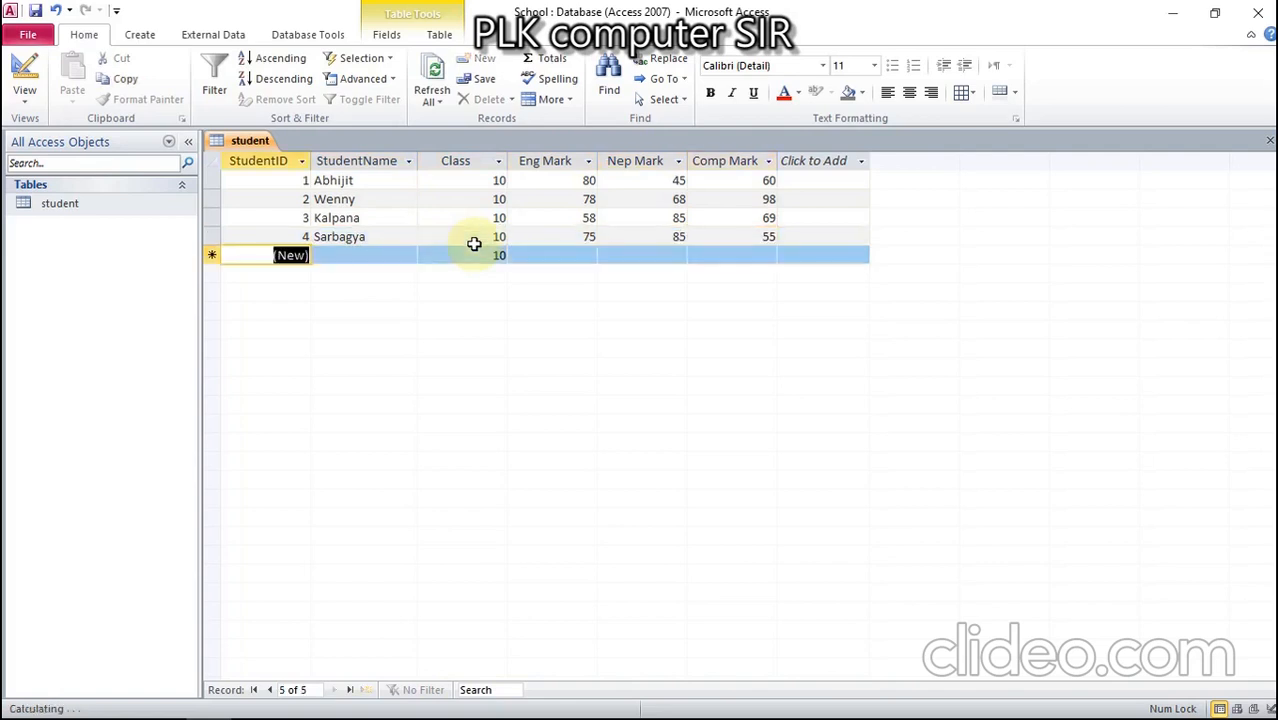
Step: Enter the fifth student record with the student's name, default class, Eng Mark 87, Nep Mark 58 and Comp Mark 78
{"action": "key", "text": "Tab"}
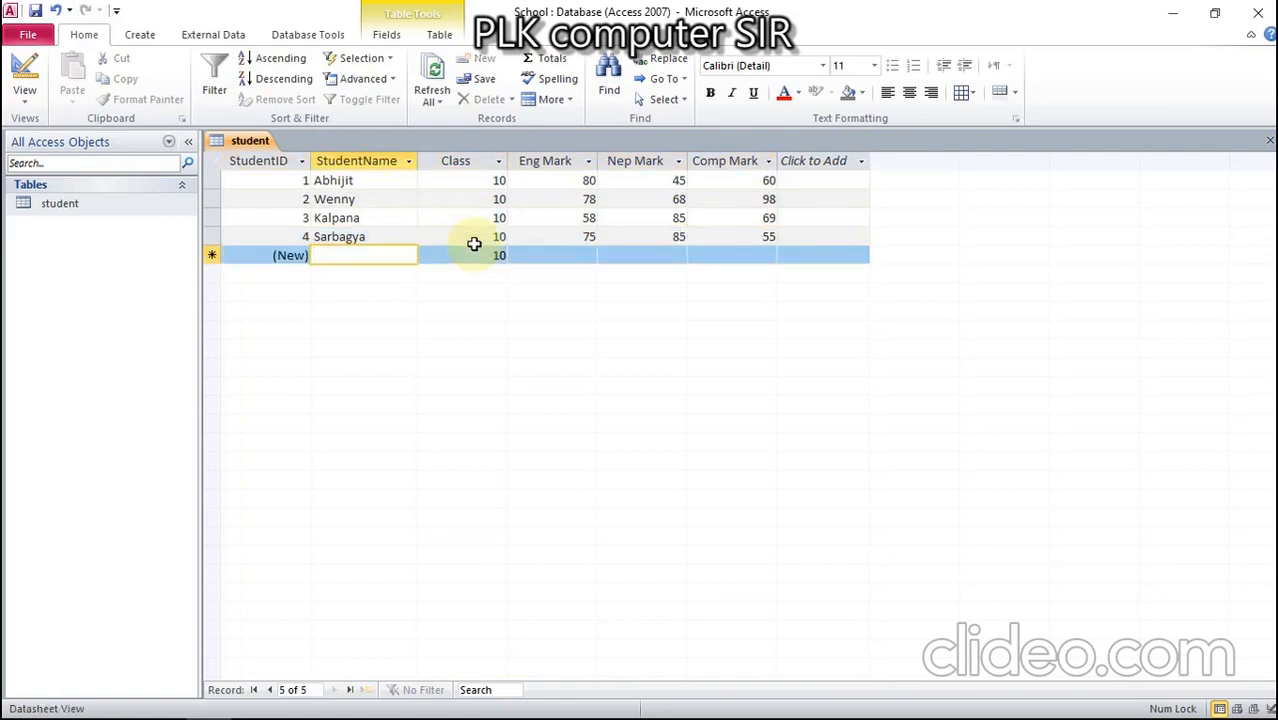
{"action": "type", "text": "Alex"}
{"action": "key", "text": "Tab"}
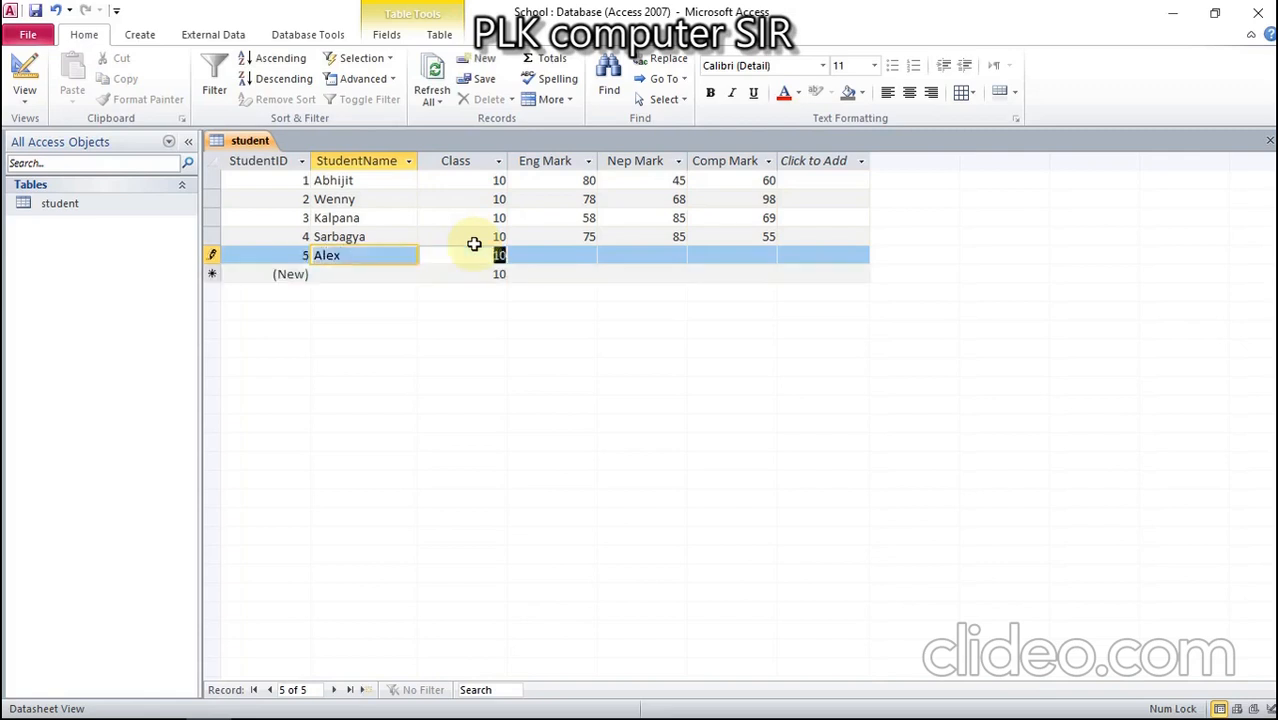
{"action": "key", "text": "Tab"}
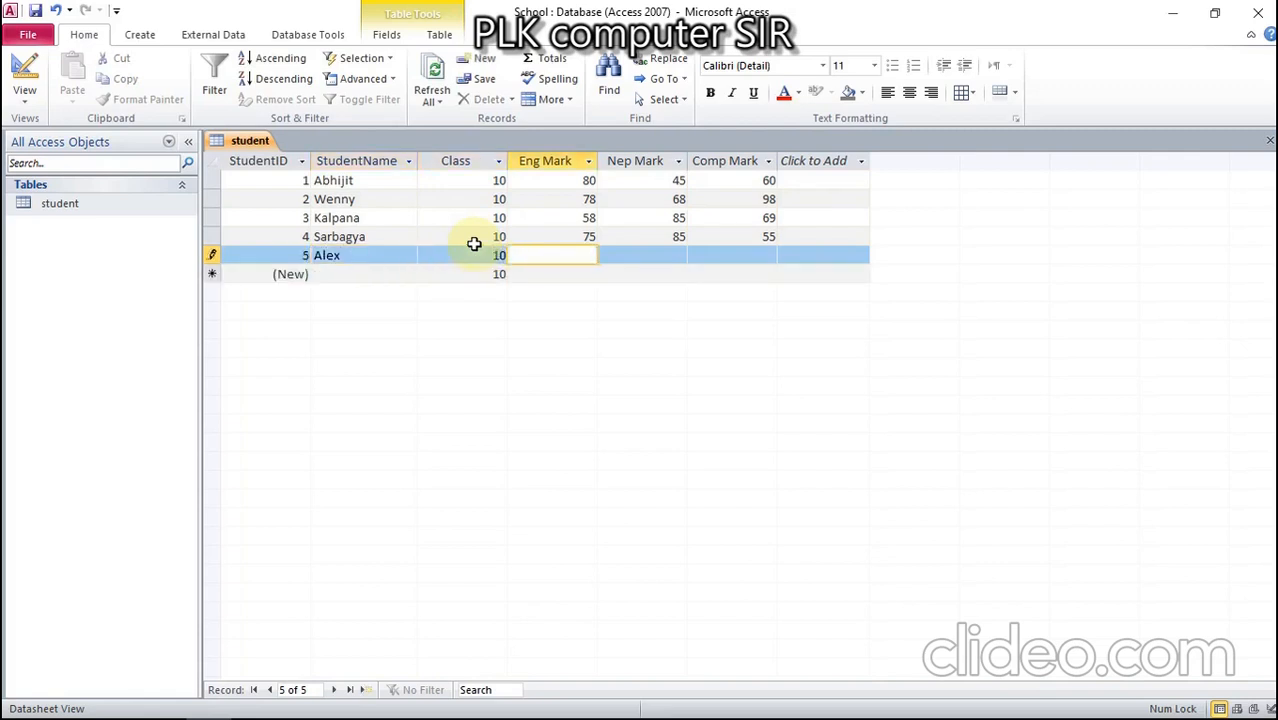
{"action": "type", "text": "87"}
{"action": "key", "text": "Tab"}
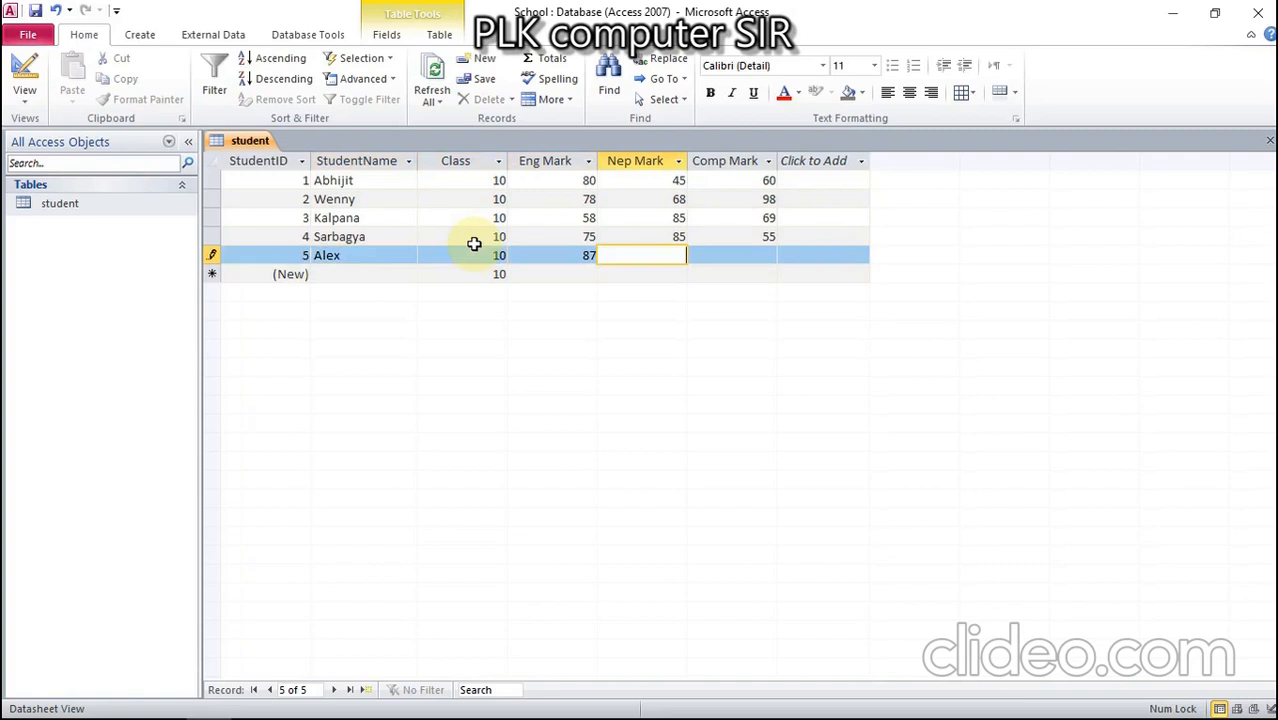
{"action": "type", "text": "58"}
{"action": "key", "text": "Tab"}
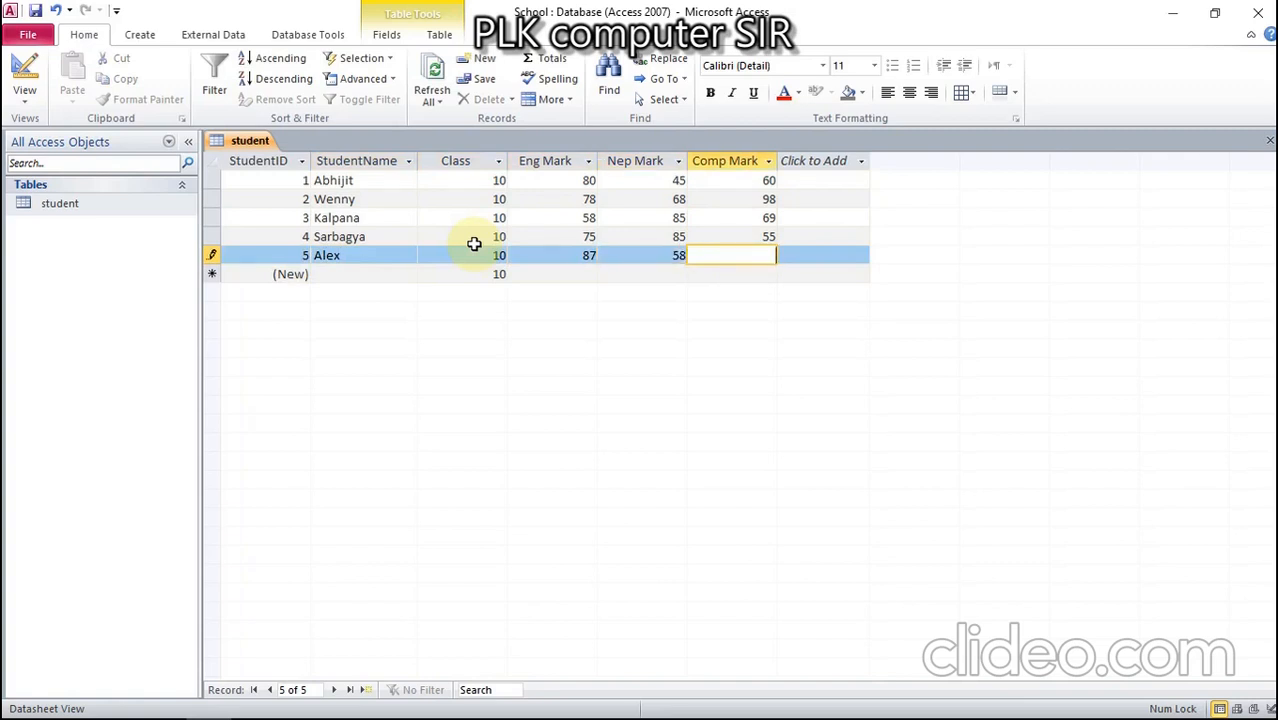
{"action": "type", "text": "78"}
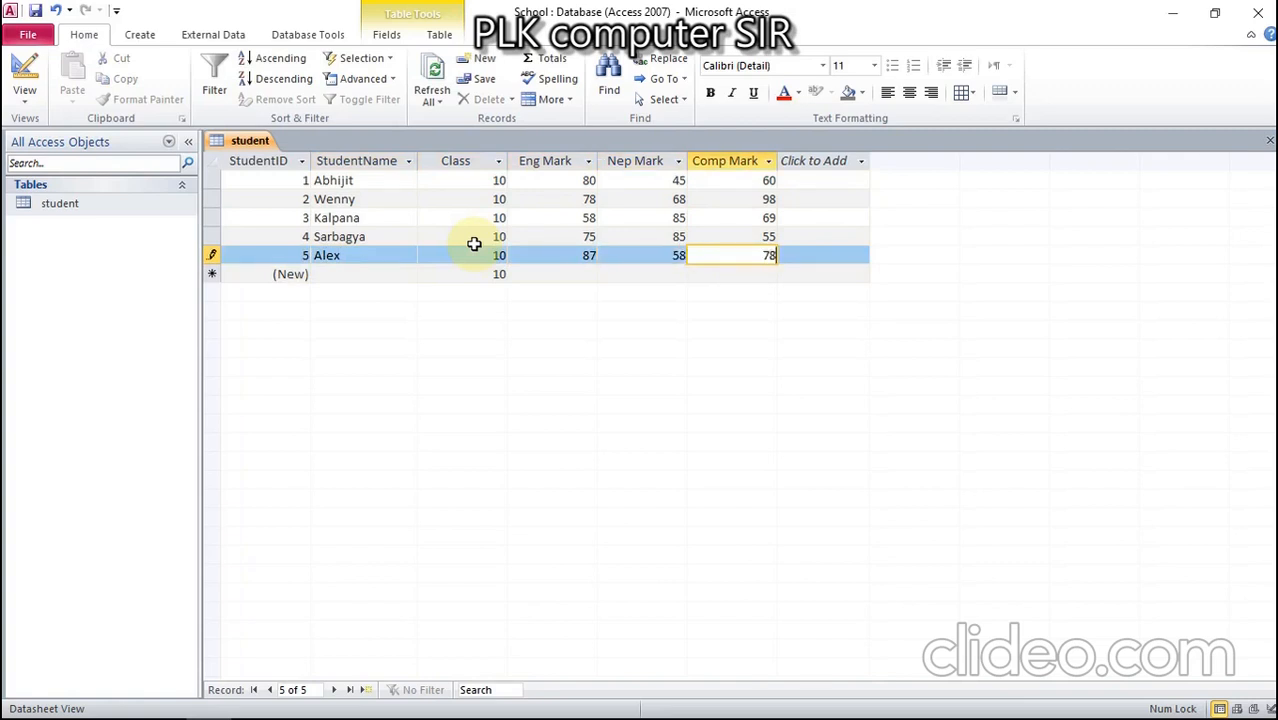
Step: Save the student table with its records and close it
{"action": "left_click", "coordinate": [35, 11]}
{"action": "right_click", "coordinate": [240, 135]}
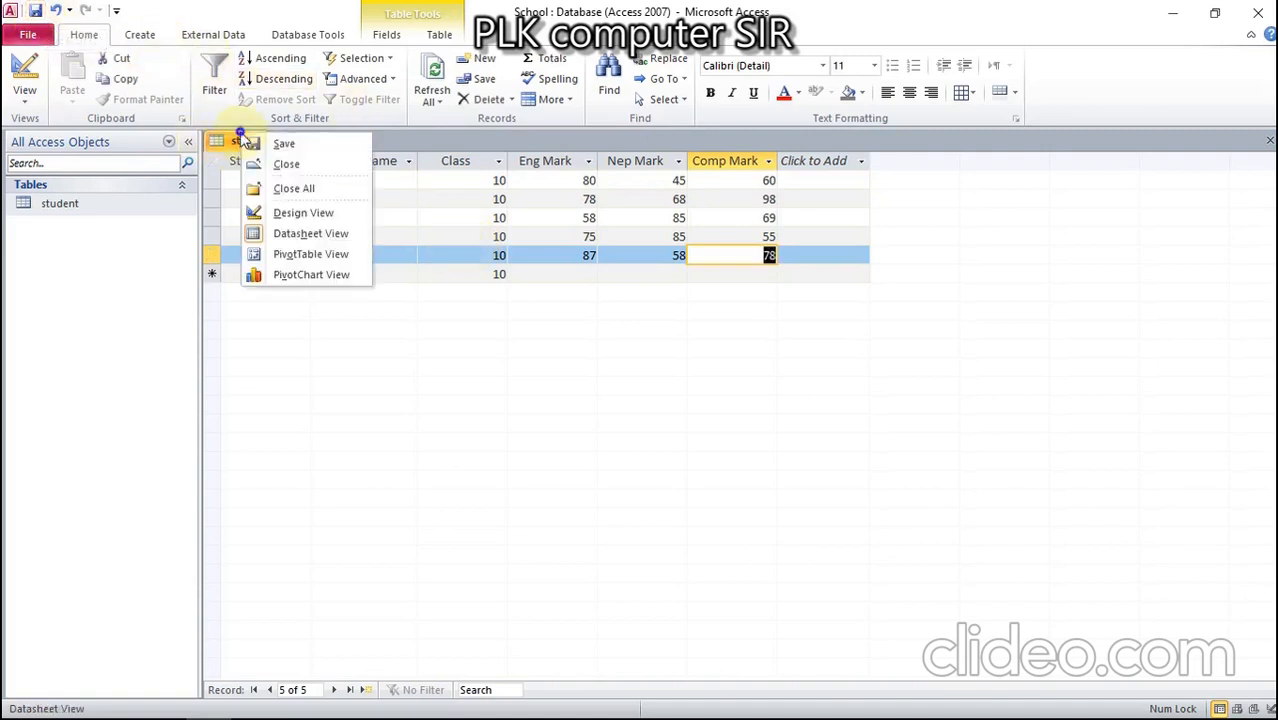
{"action": "right_click", "coordinate": [251, 137]}
{"action": "right_click", "coordinate": [258, 143]}
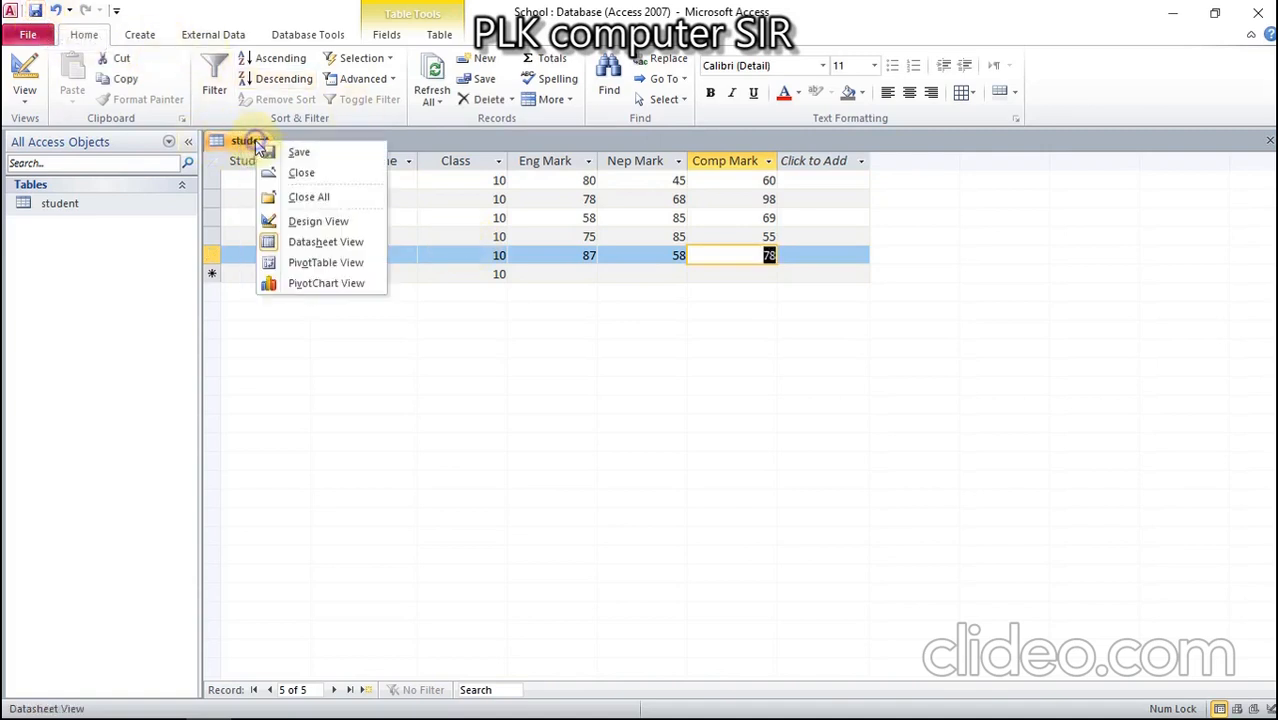
{"action": "left_click", "coordinate": [290, 175]}
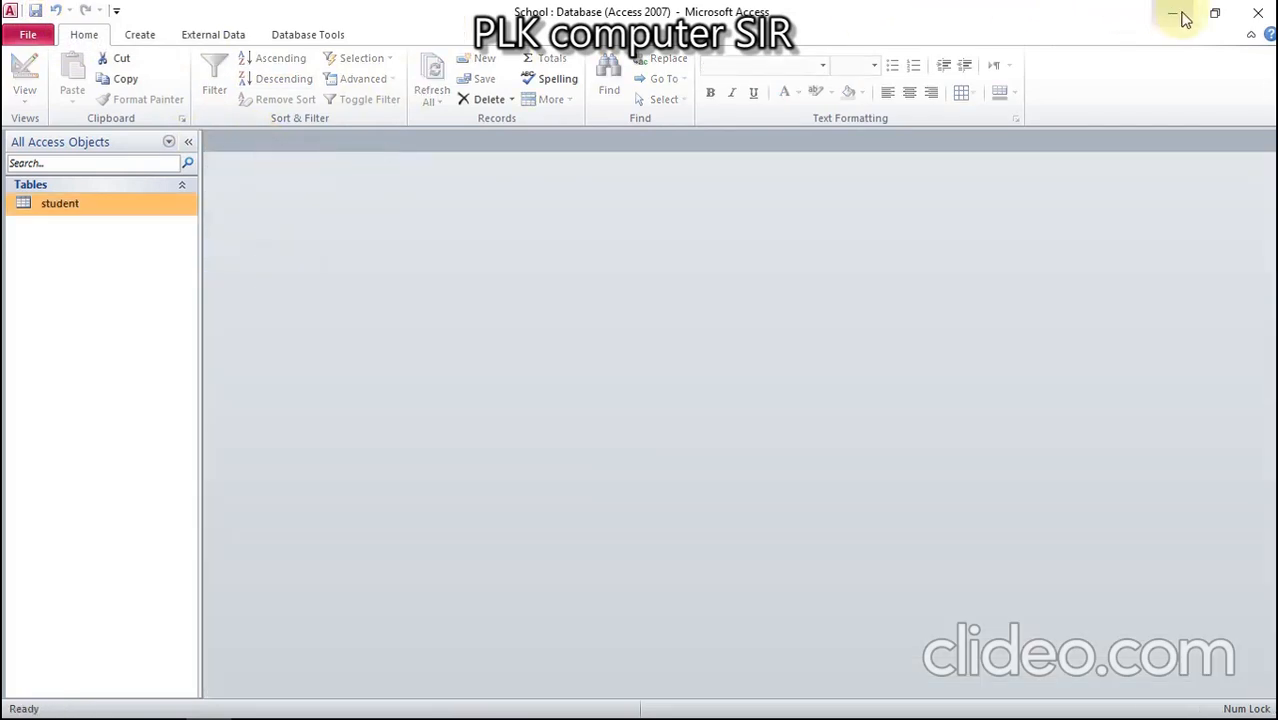
Step: Restore the database window beside the practical instructions and extend its height to the lower edge of the screen
{"action": "left_click", "coordinate": [1215, 13]}
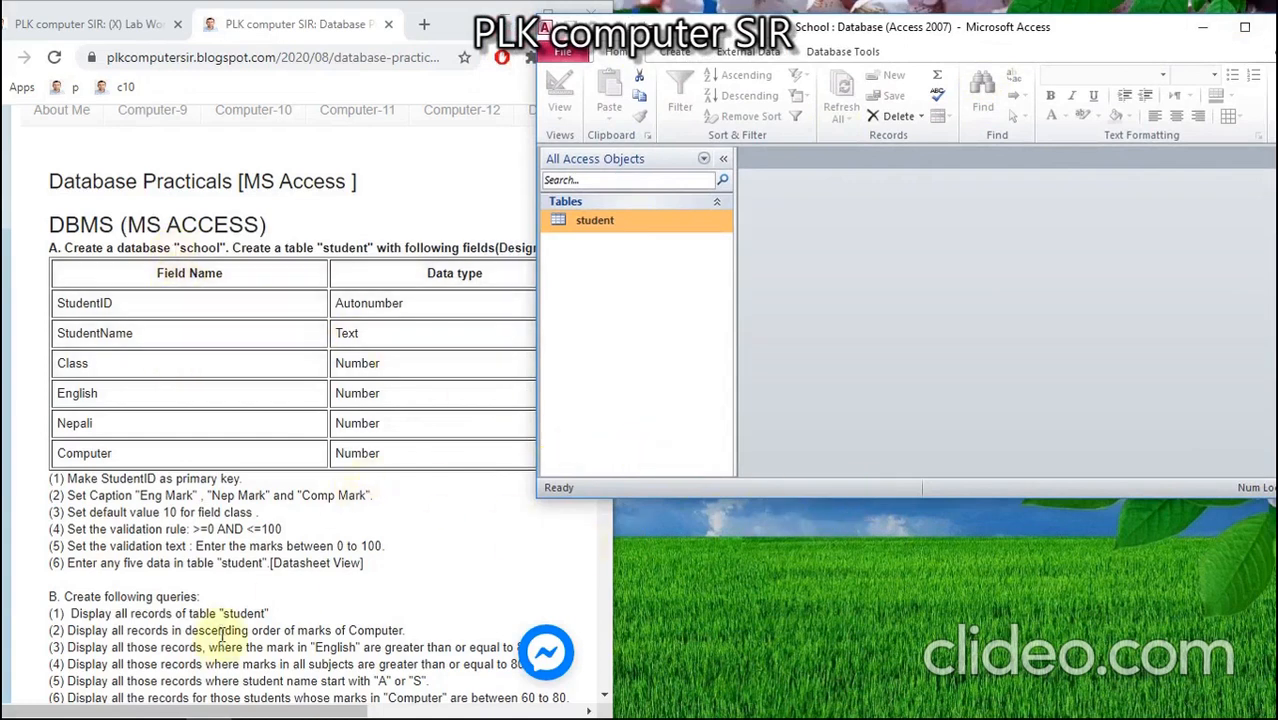
{"action": "scroll", "coordinate": [230, 345], "scroll_direction": "down", "scroll_amount": 2}
{"action": "scroll", "coordinate": [234, 305], "scroll_direction": "up", "scroll_amount": 1}
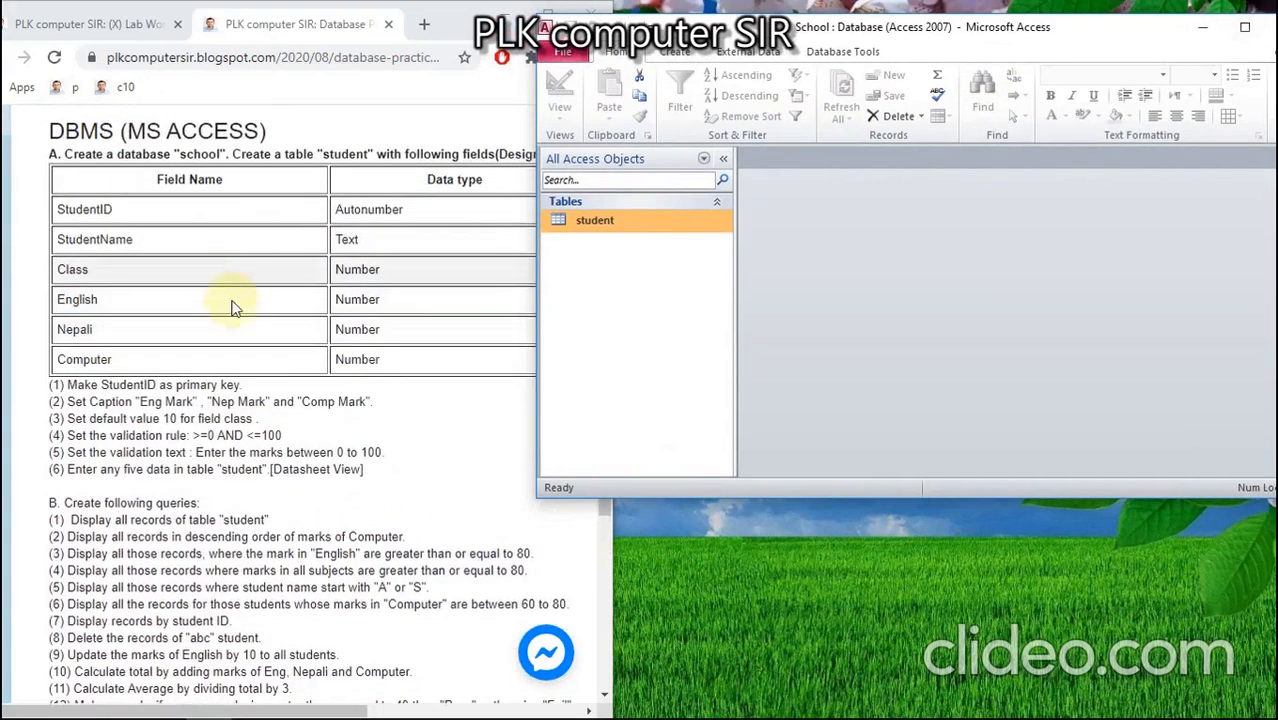
{"action": "left_click_drag", "start_coordinate": [957, 502], "coordinate": [991, 712]}
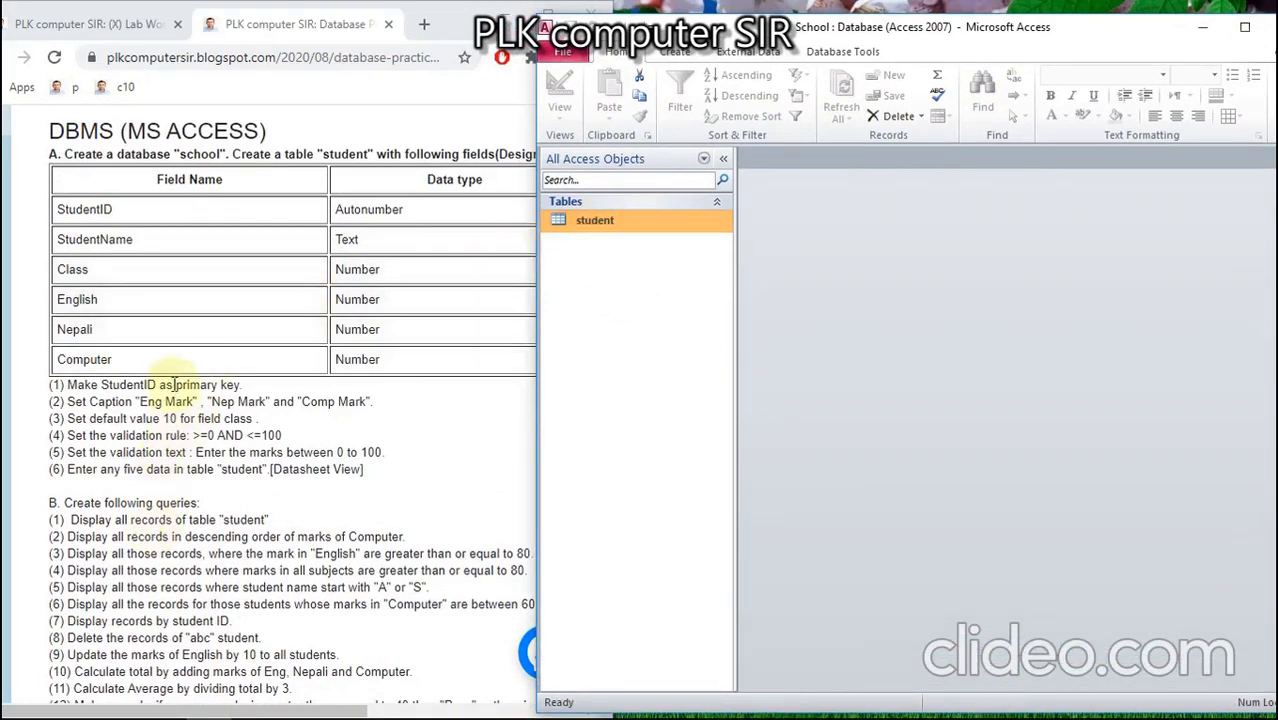
Step: Move the database window clear of the practical instructions and highlight query task (1), displaying all records of table "student"
{"action": "left_click_drag", "start_coordinate": [730, 40], "coordinate": [785, 73]}
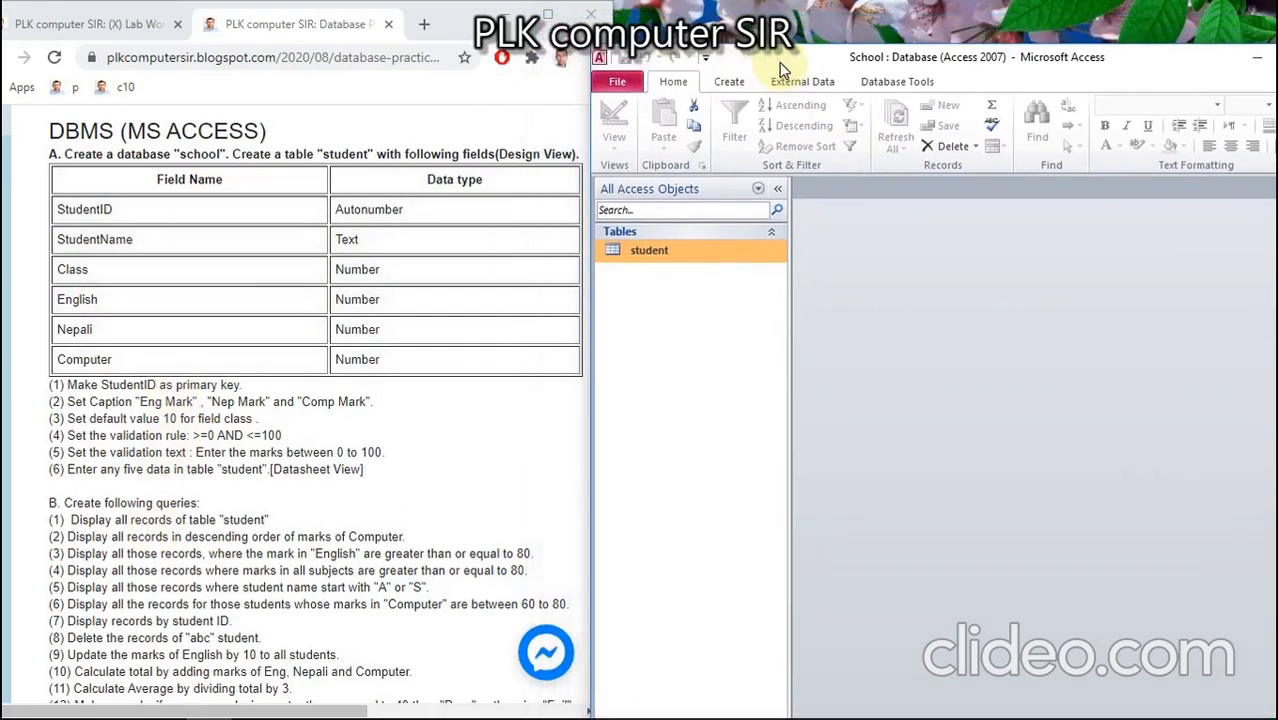
{"action": "scroll", "coordinate": [125, 330], "scroll_direction": "down", "scroll_amount": 2}
{"action": "scroll", "coordinate": [124, 366], "scroll_direction": "down", "scroll_amount": 2}
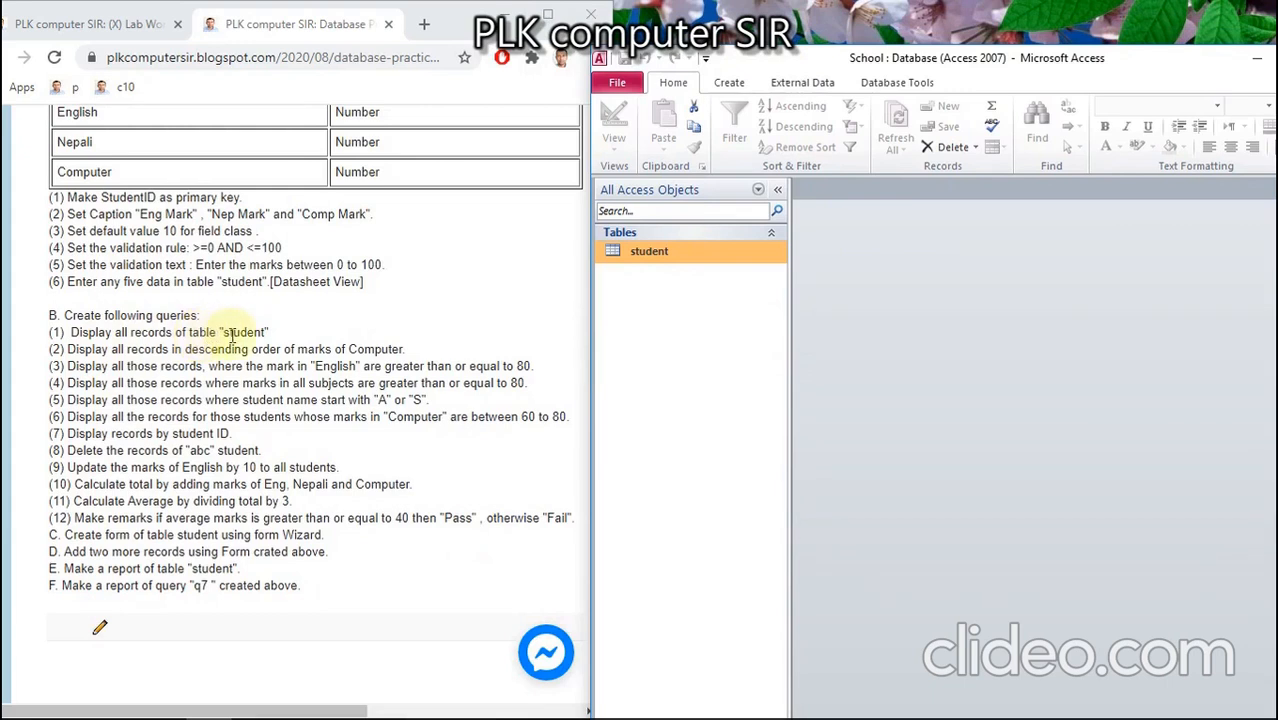
{"action": "left_click_drag", "start_coordinate": [70, 333], "coordinate": [271, 336]}
Step: Create a new query in Design View based on the student table and maximize the database window
{"action": "left_click", "coordinate": [849, 277]}
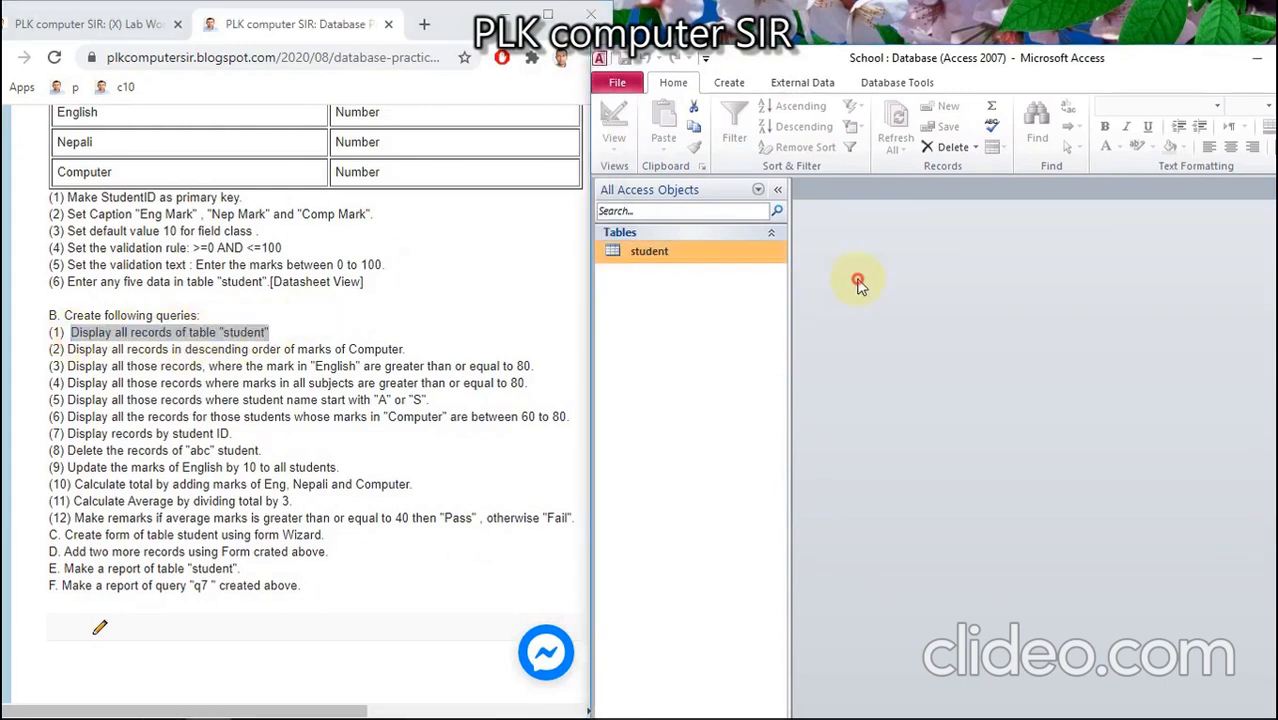
{"action": "left_click", "coordinate": [744, 85]}
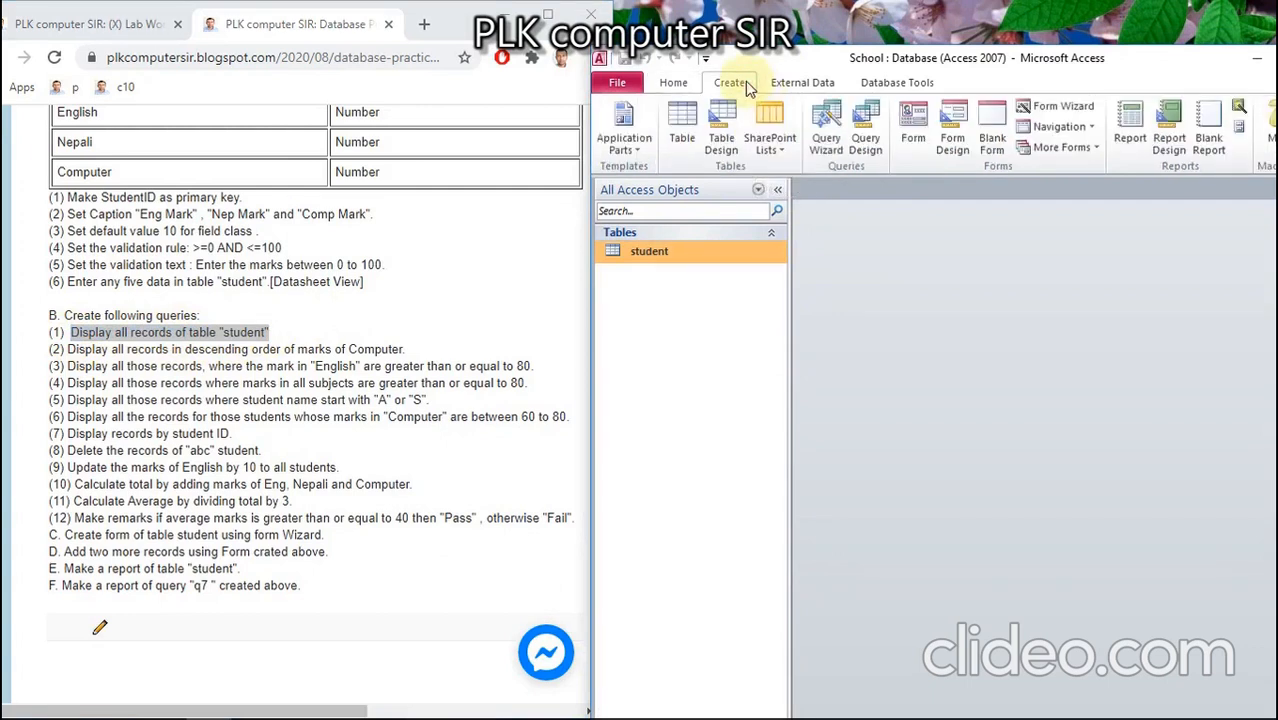
{"action": "left_click", "coordinate": [870, 130]}
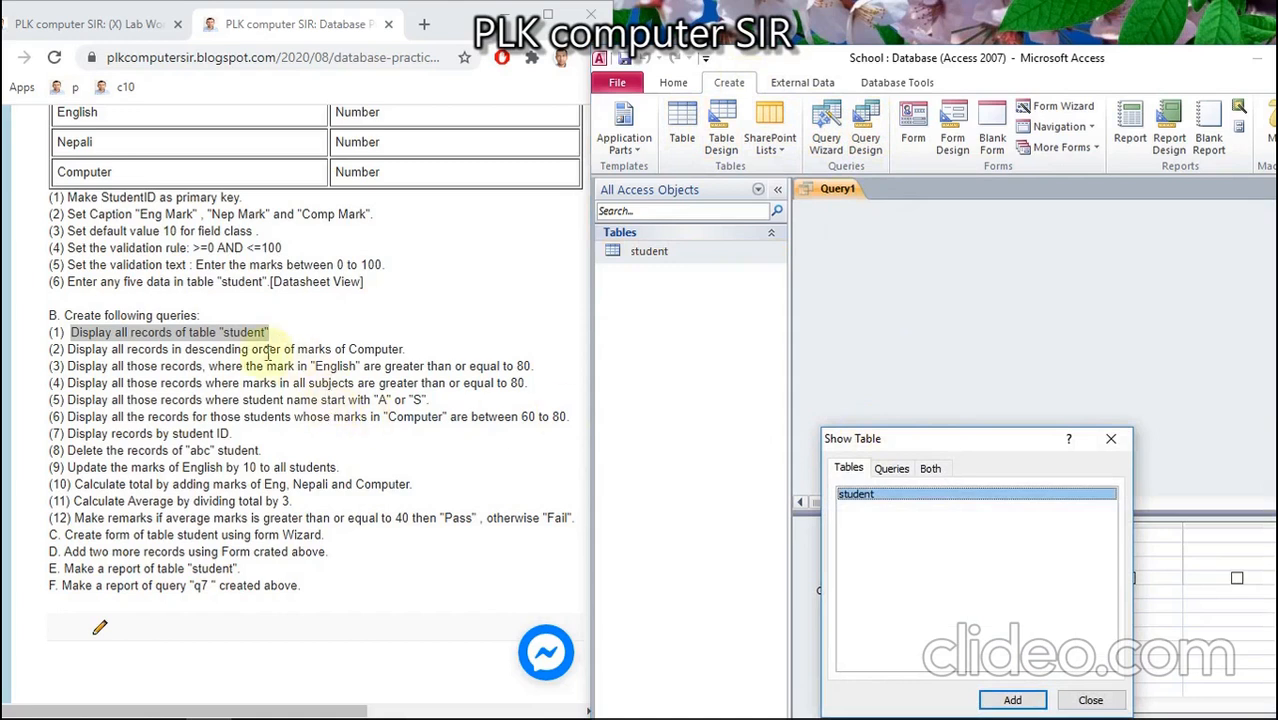
{"action": "left_click", "coordinate": [1144, 60]}
{"action": "left_click", "coordinate": [1178, 78]}
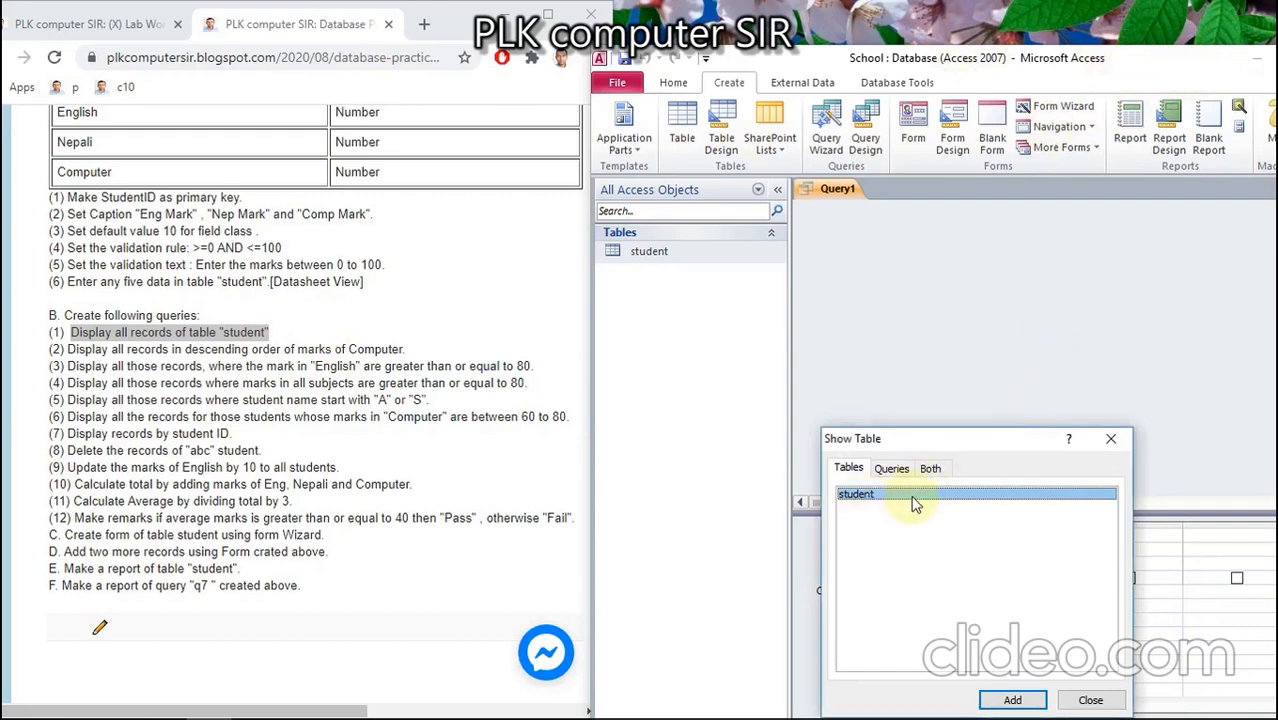
{"action": "left_click", "coordinate": [1013, 700]}
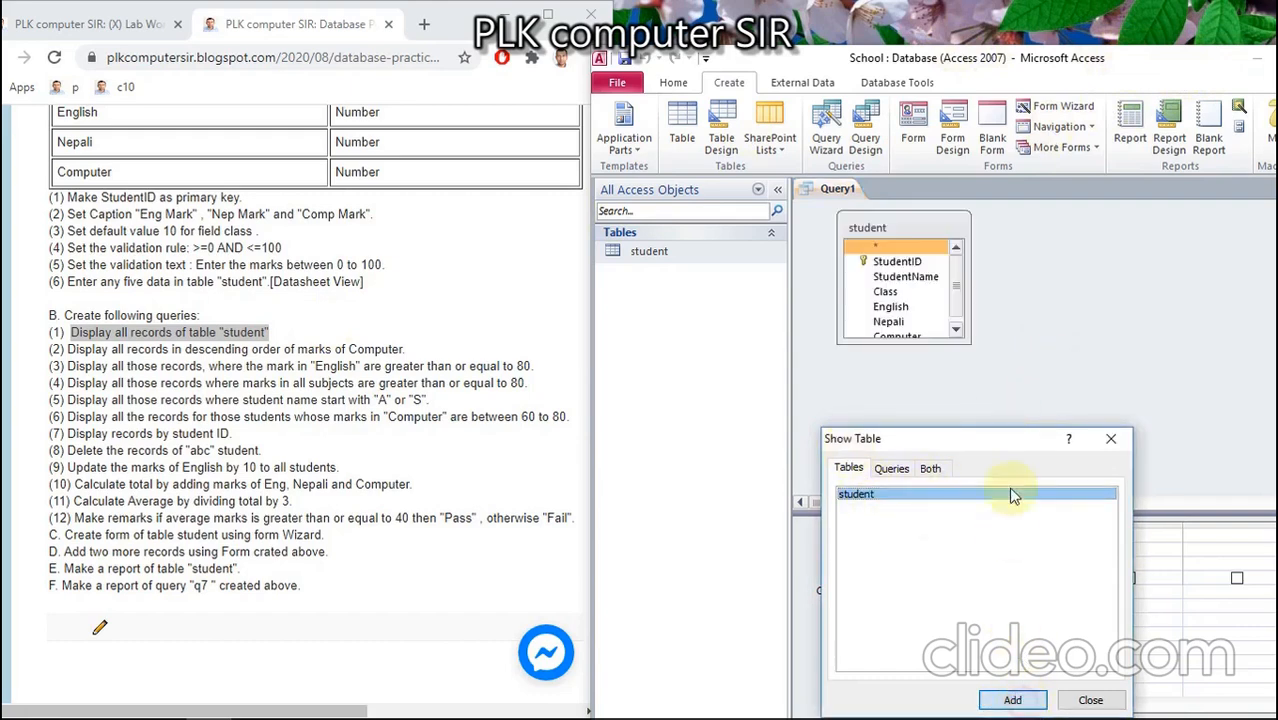
{"action": "left_click", "coordinate": [1167, 58]}
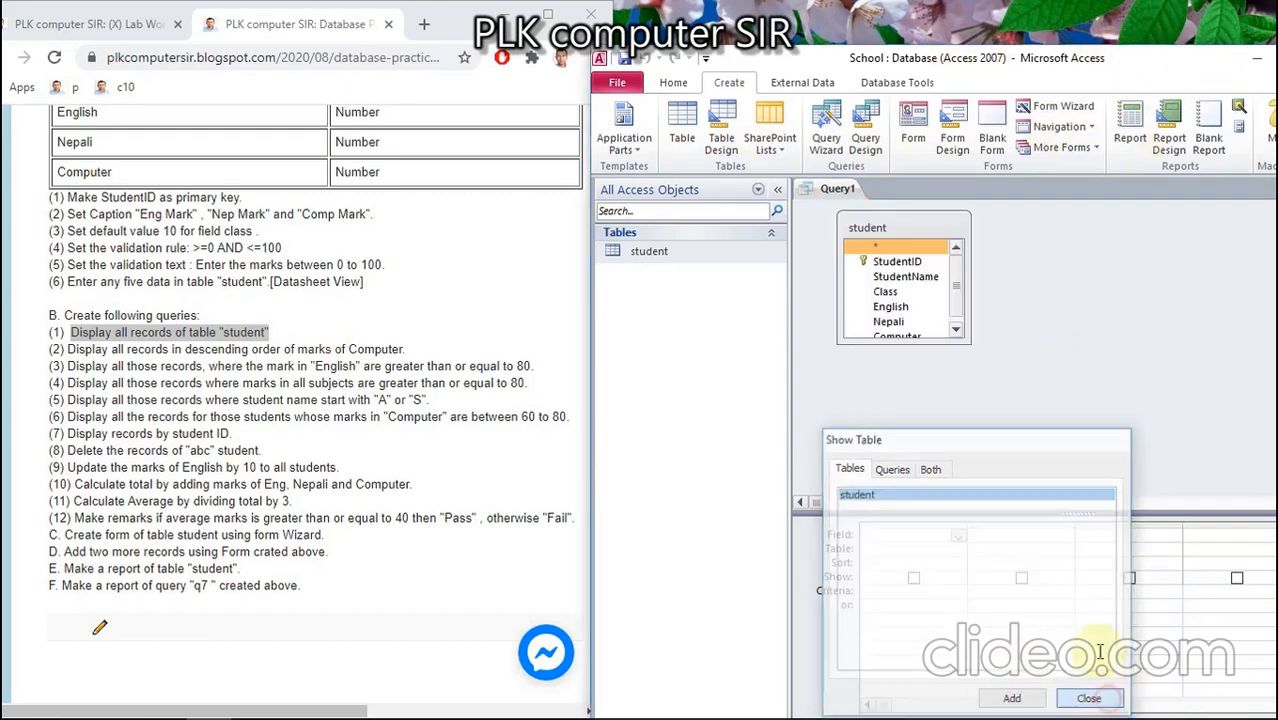
{"action": "left_click", "coordinate": [1095, 700]}
{"action": "double_click", "coordinate": [1183, 60]}
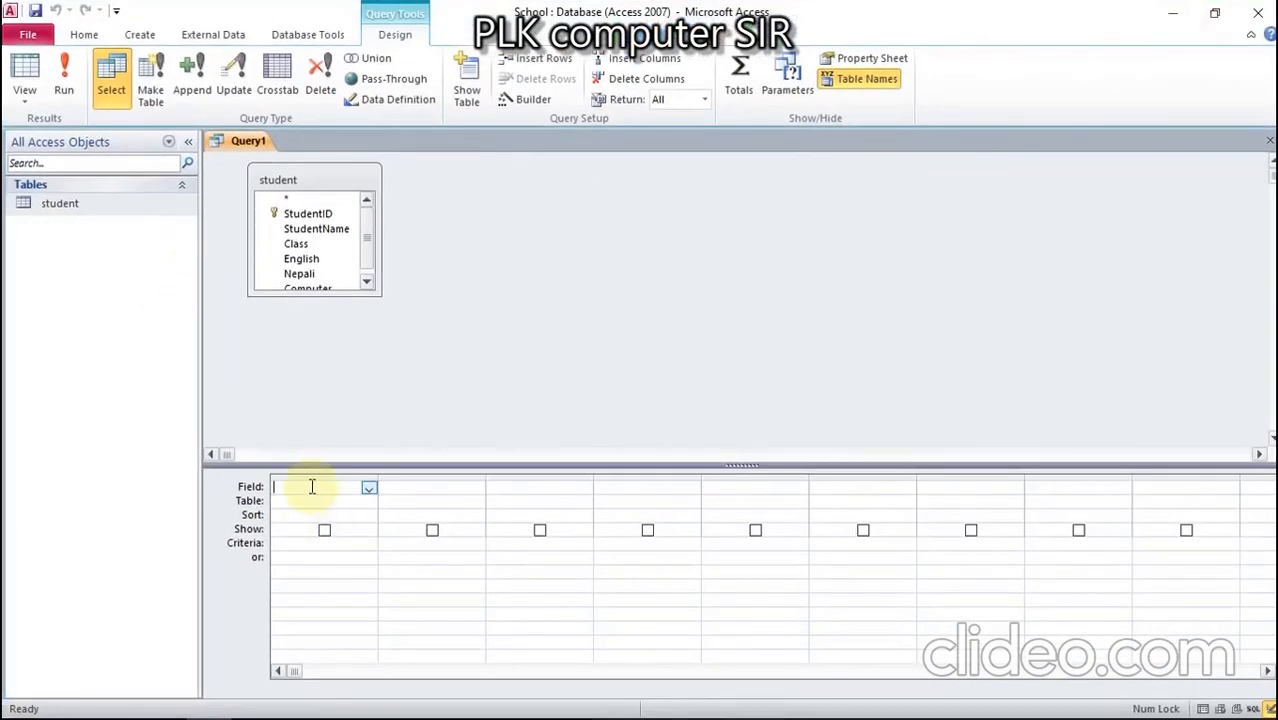
Step: Set StudentID and StudentName as the first two fields of the query grid
{"action": "left_click", "coordinate": [369, 489]}
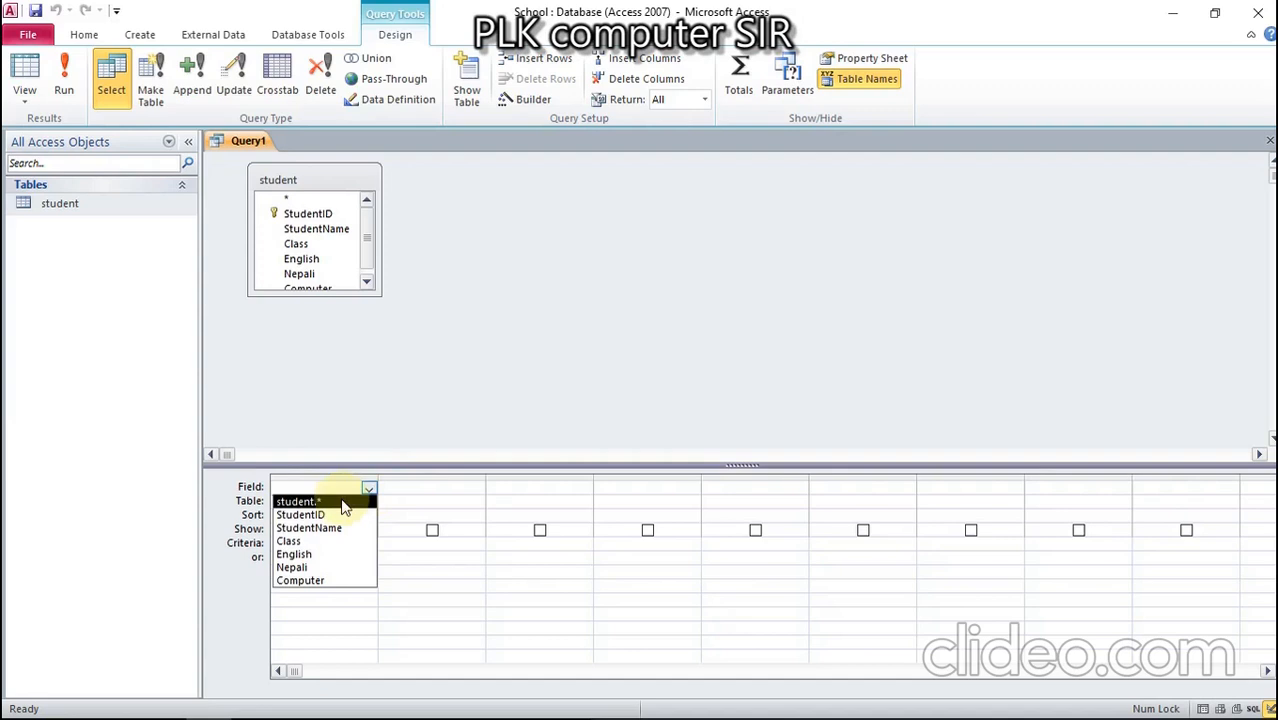
{"action": "left_click", "coordinate": [338, 515]}
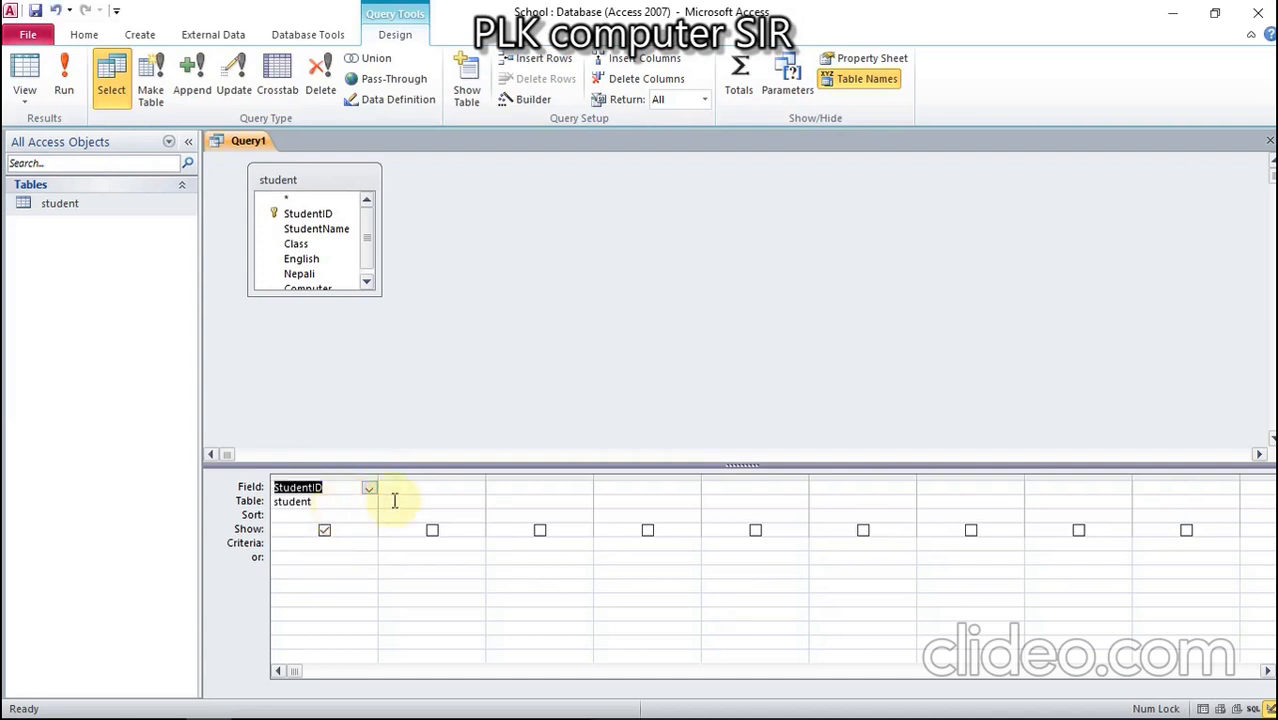
{"action": "left_click", "coordinate": [406, 492]}
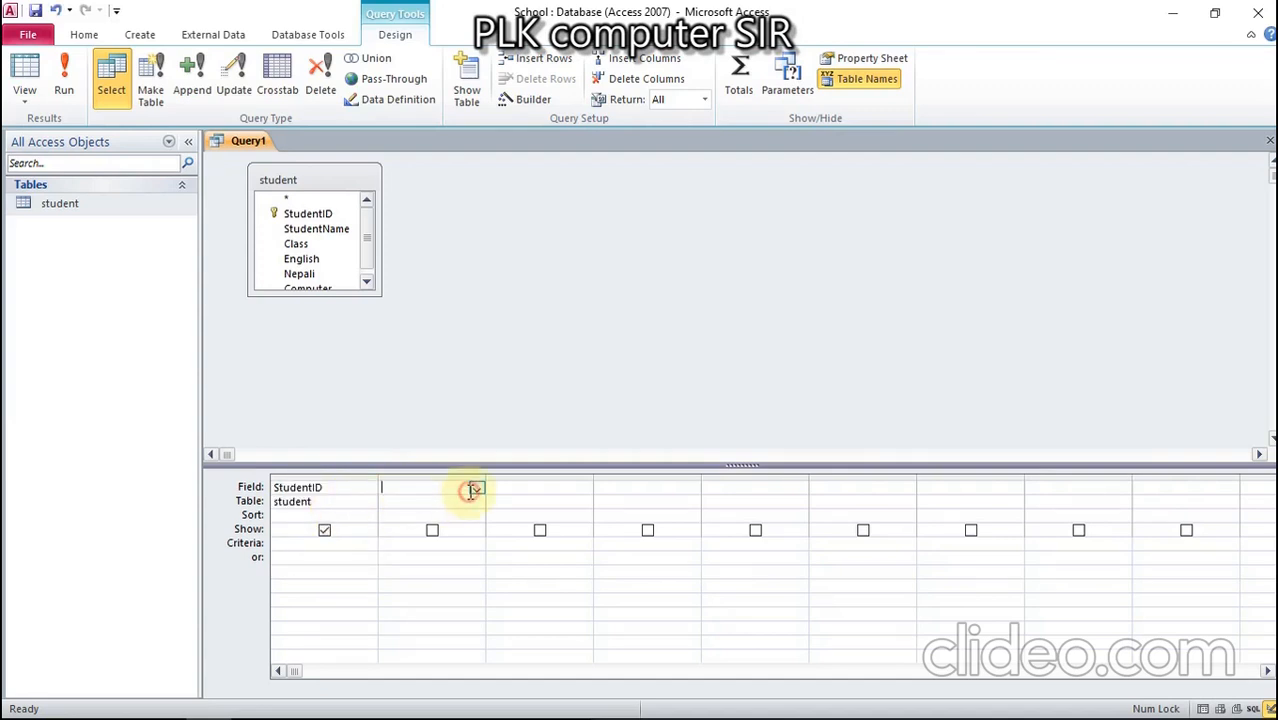
{"action": "left_click", "coordinate": [476, 489]}
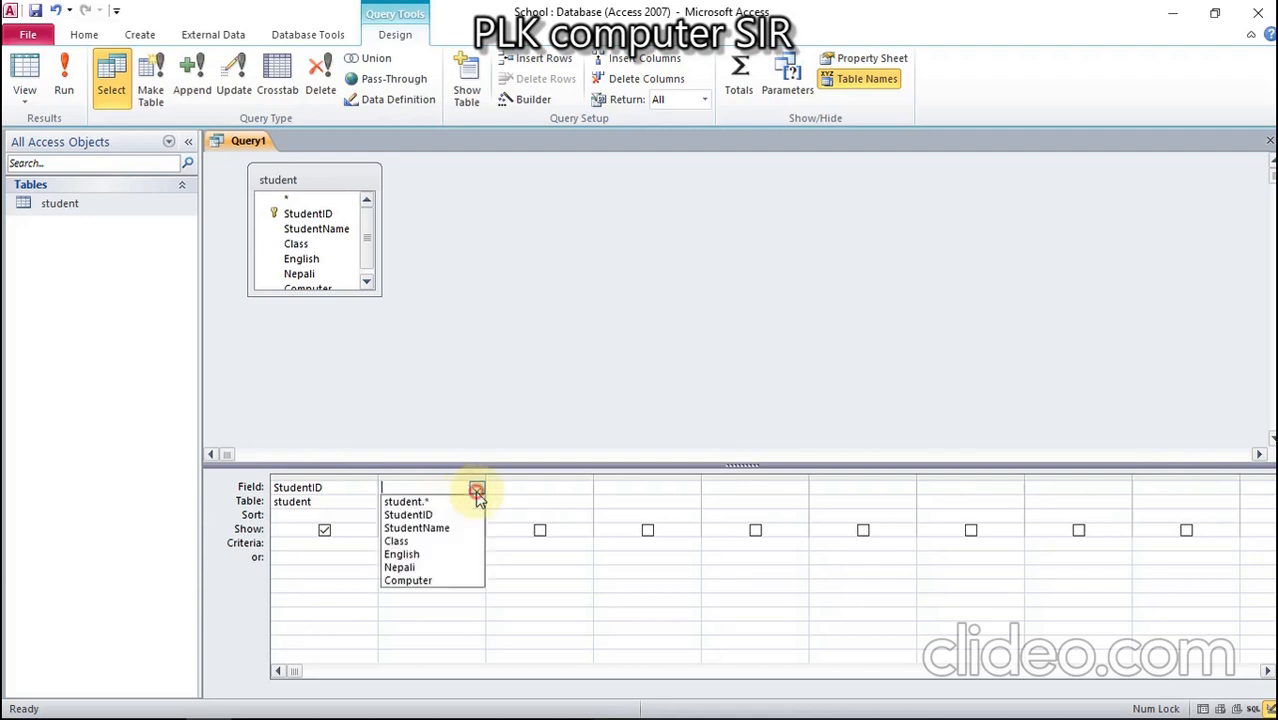
{"action": "left_click", "coordinate": [432, 527]}
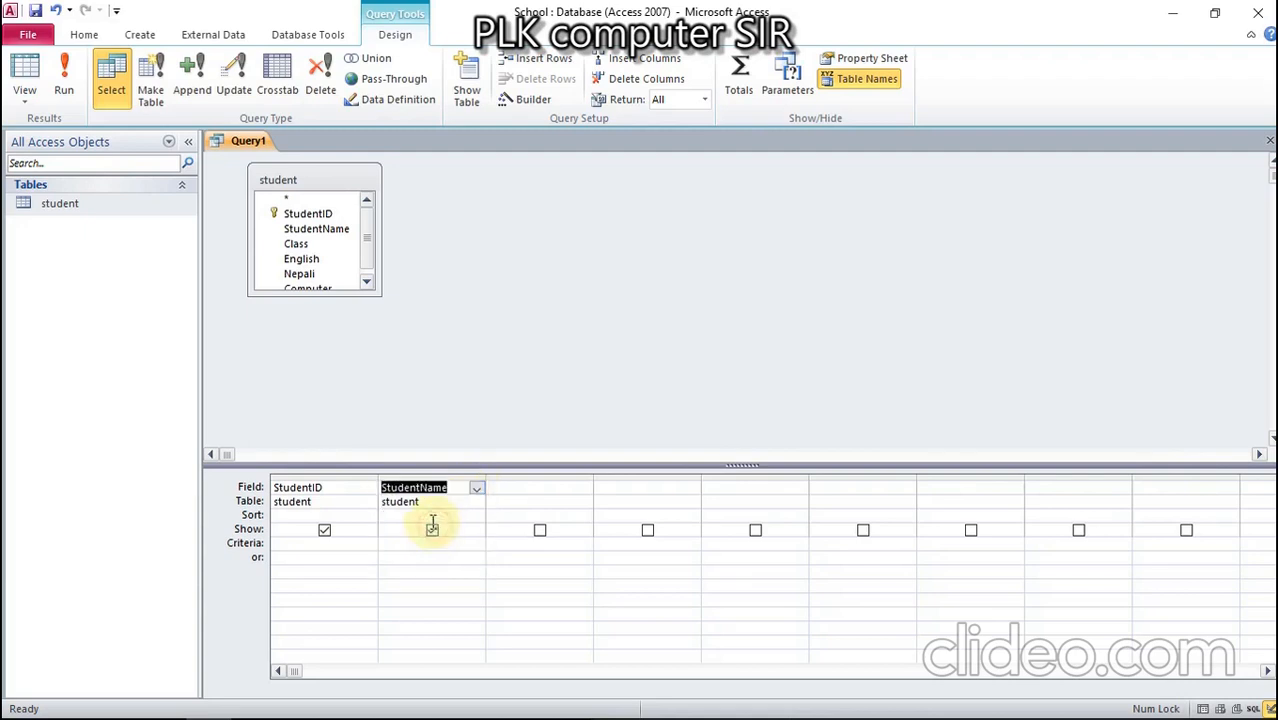
Step: Add the Class, English, Nepali and Computer fields to the following columns of the query grid
{"action": "left_click", "coordinate": [531, 491]}
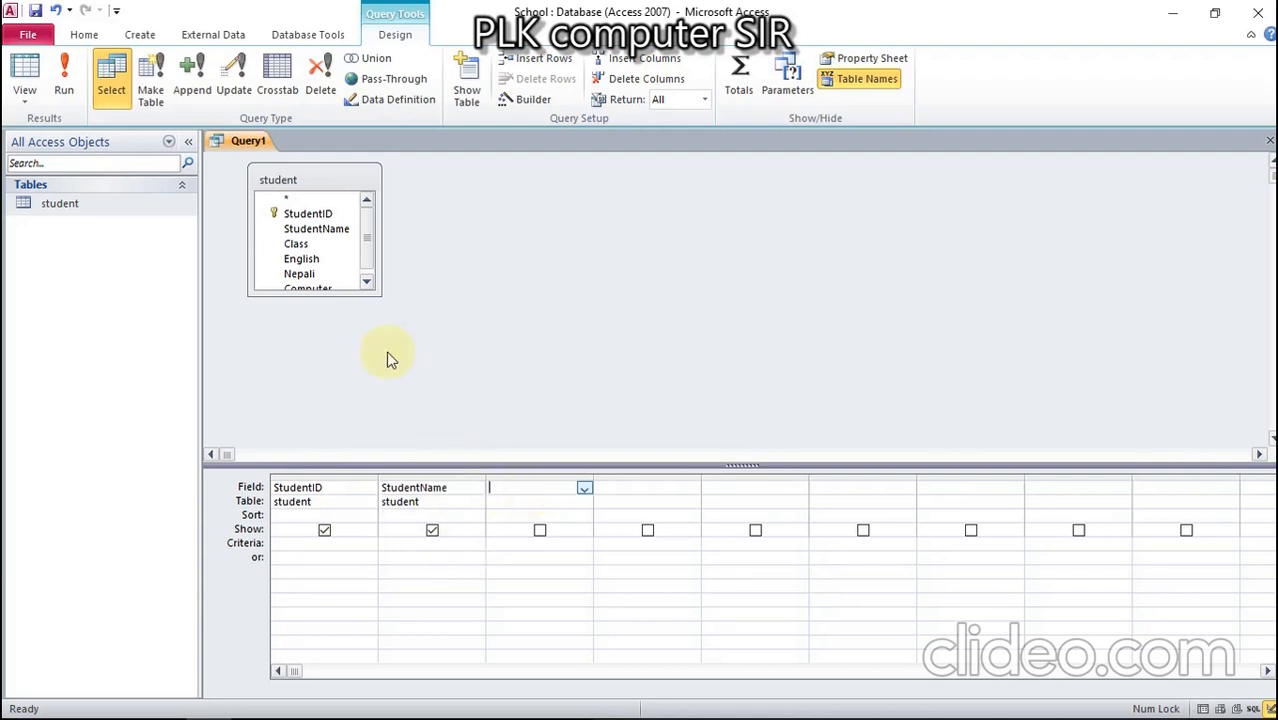
{"action": "double_click", "coordinate": [300, 245]}
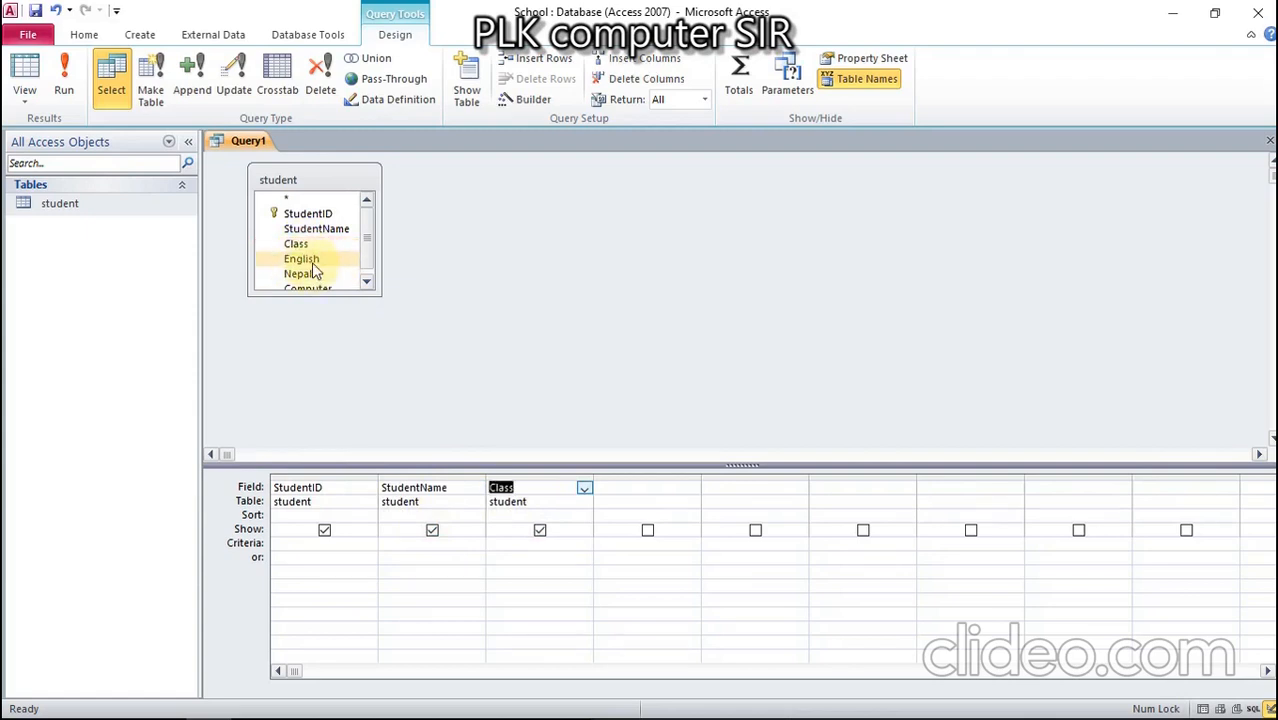
{"action": "left_click", "coordinate": [312, 263]}
{"action": "double_click", "coordinate": [305, 262]}
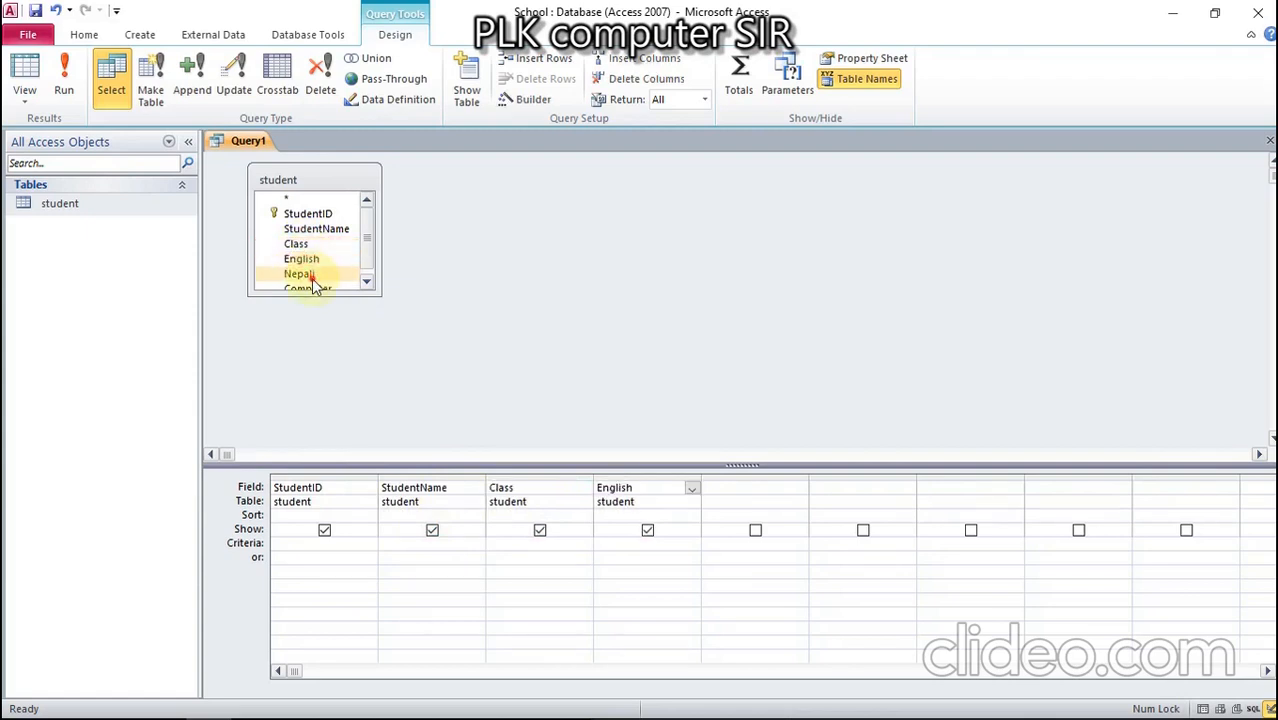
{"action": "double_click", "coordinate": [312, 275]}
{"action": "left_click", "coordinate": [366, 281]}
{"action": "left_click", "coordinate": [320, 283]}
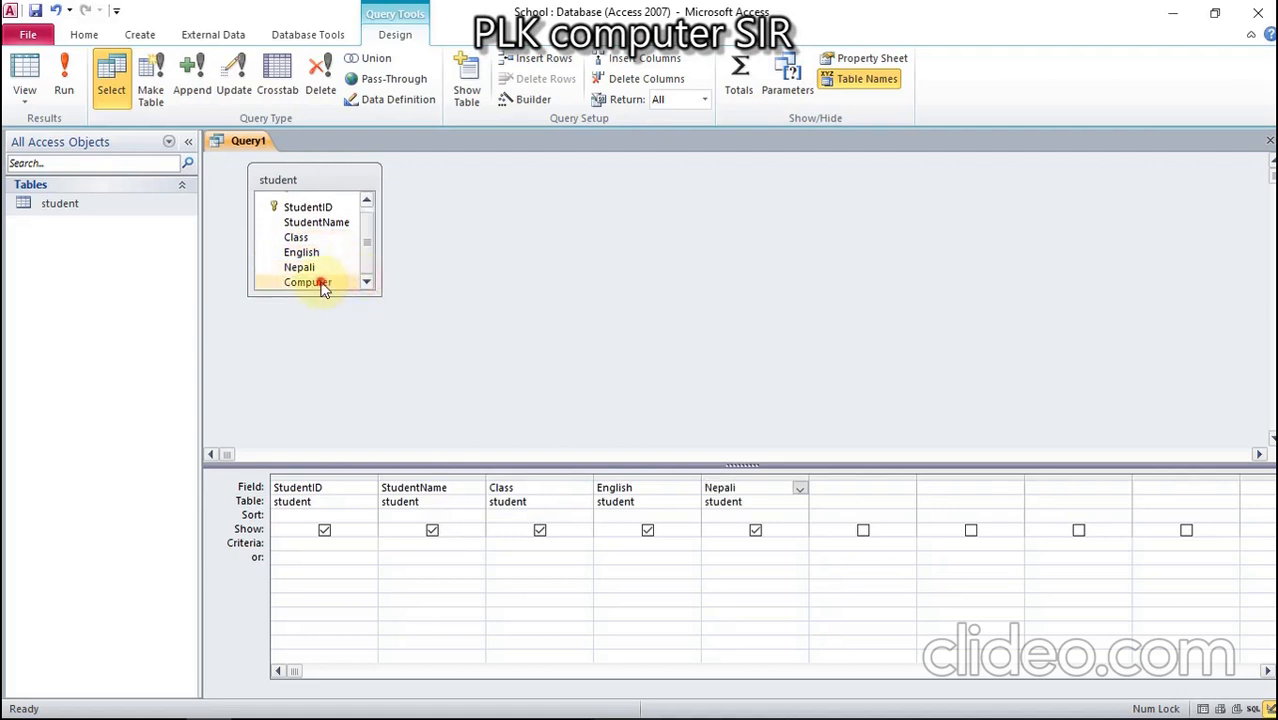
{"action": "double_click", "coordinate": [320, 283]}
{"action": "left_click", "coordinate": [908, 490]}
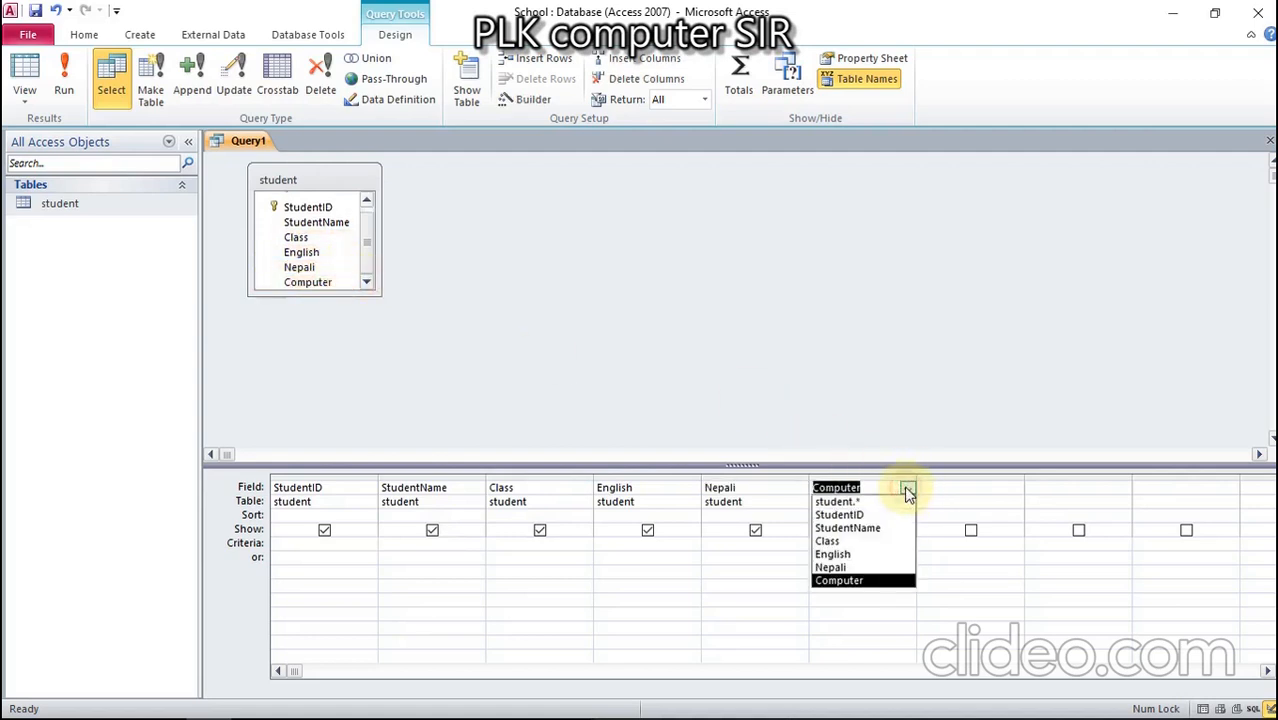
{"action": "left_click", "coordinate": [785, 366]}
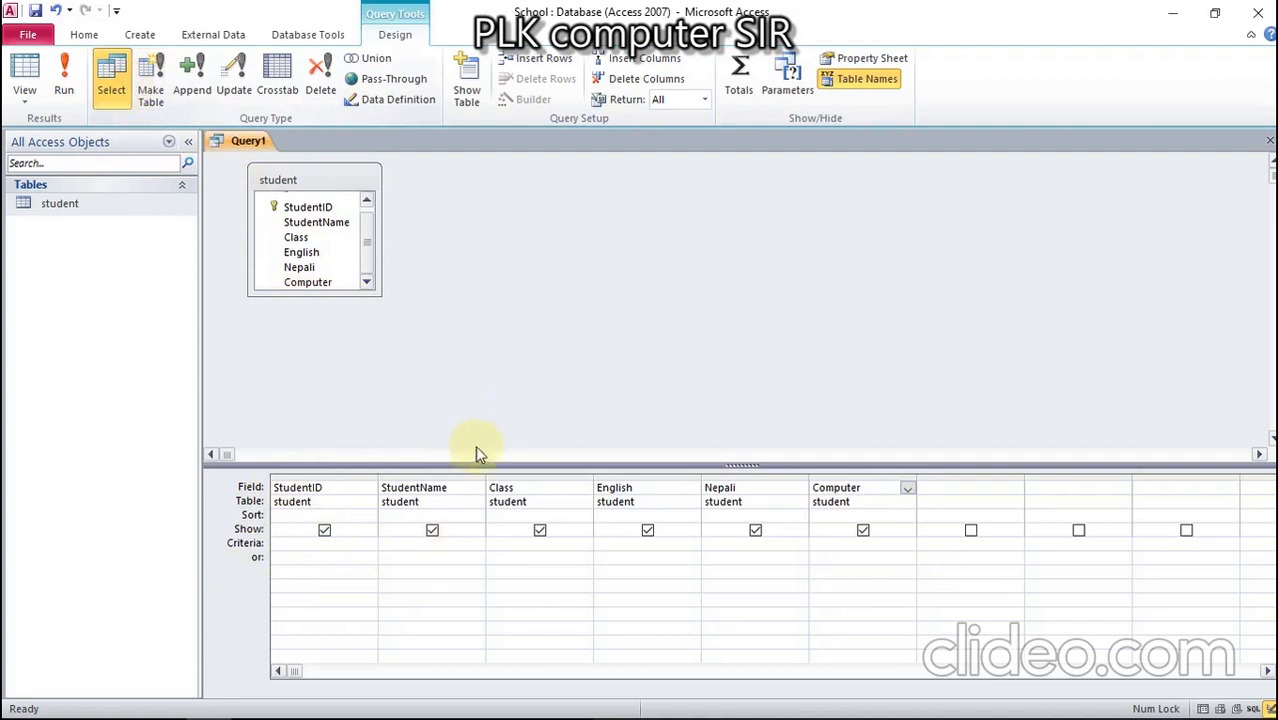
Step: Run the query on the student table and save it as q1
{"action": "left_click", "coordinate": [66, 93]}
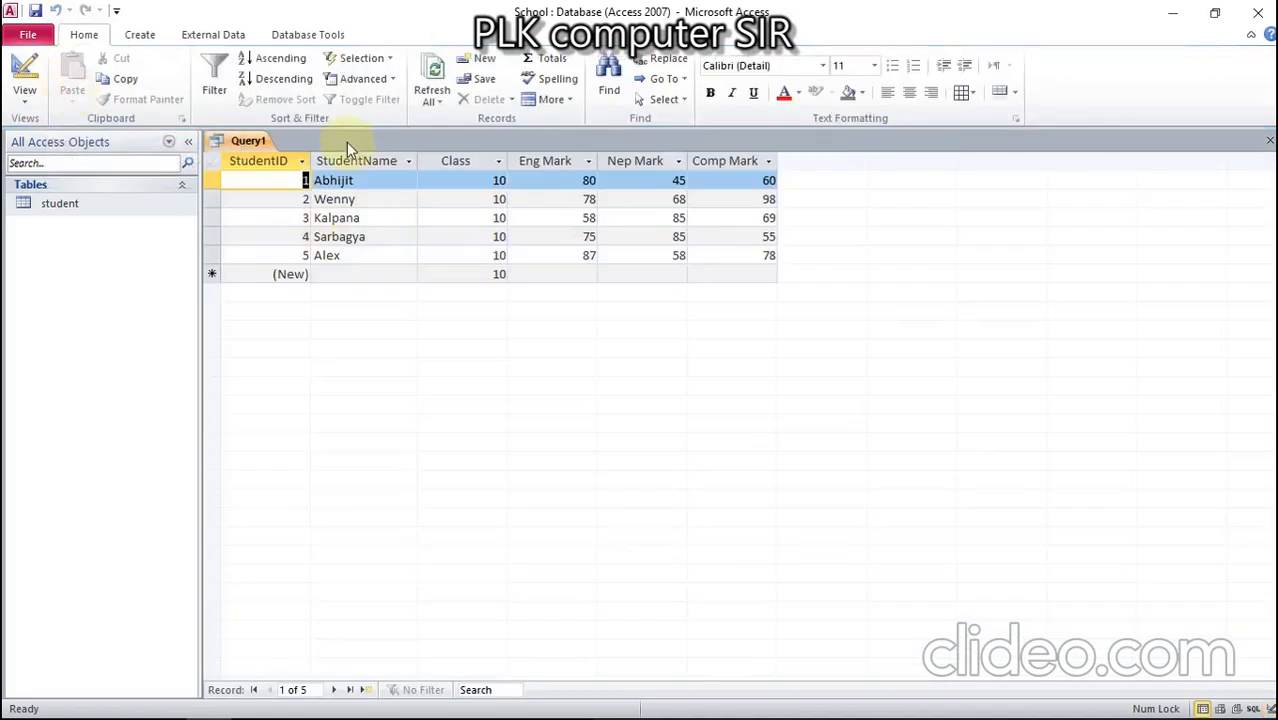
{"action": "right_click", "coordinate": [245, 147]}
{"action": "left_click", "coordinate": [252, 157]}
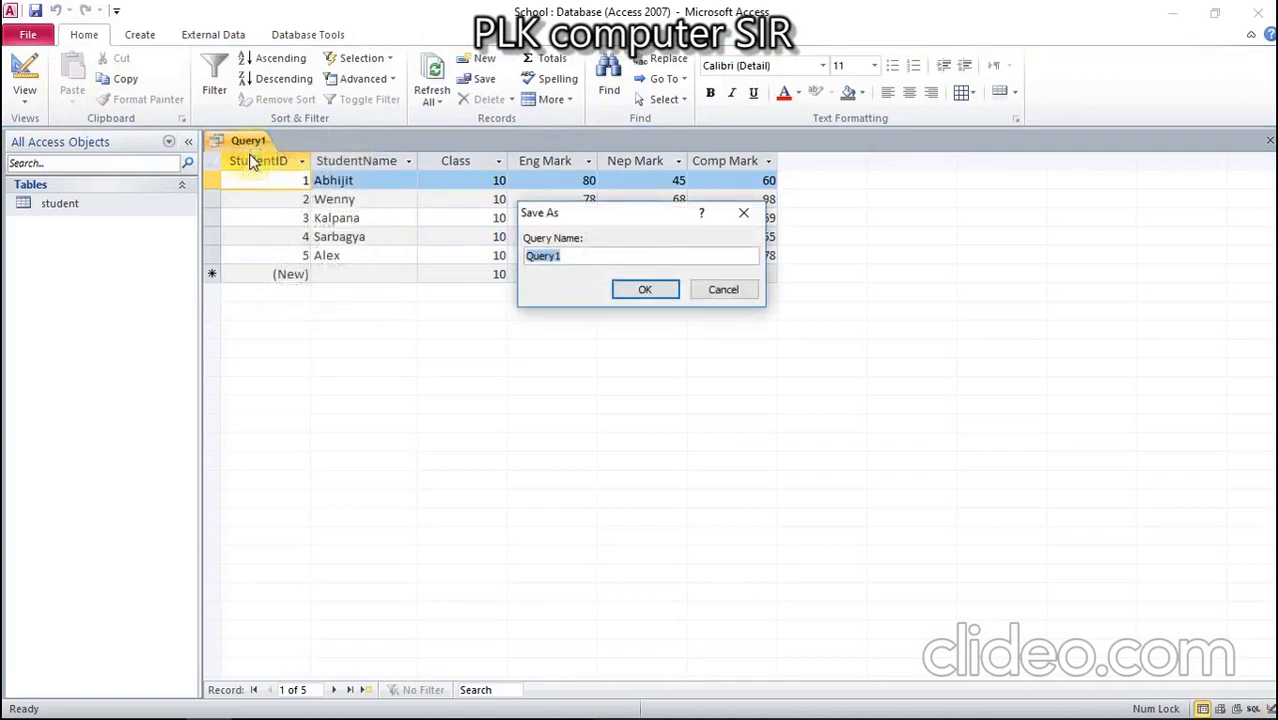
{"action": "type", "text": "q1"}
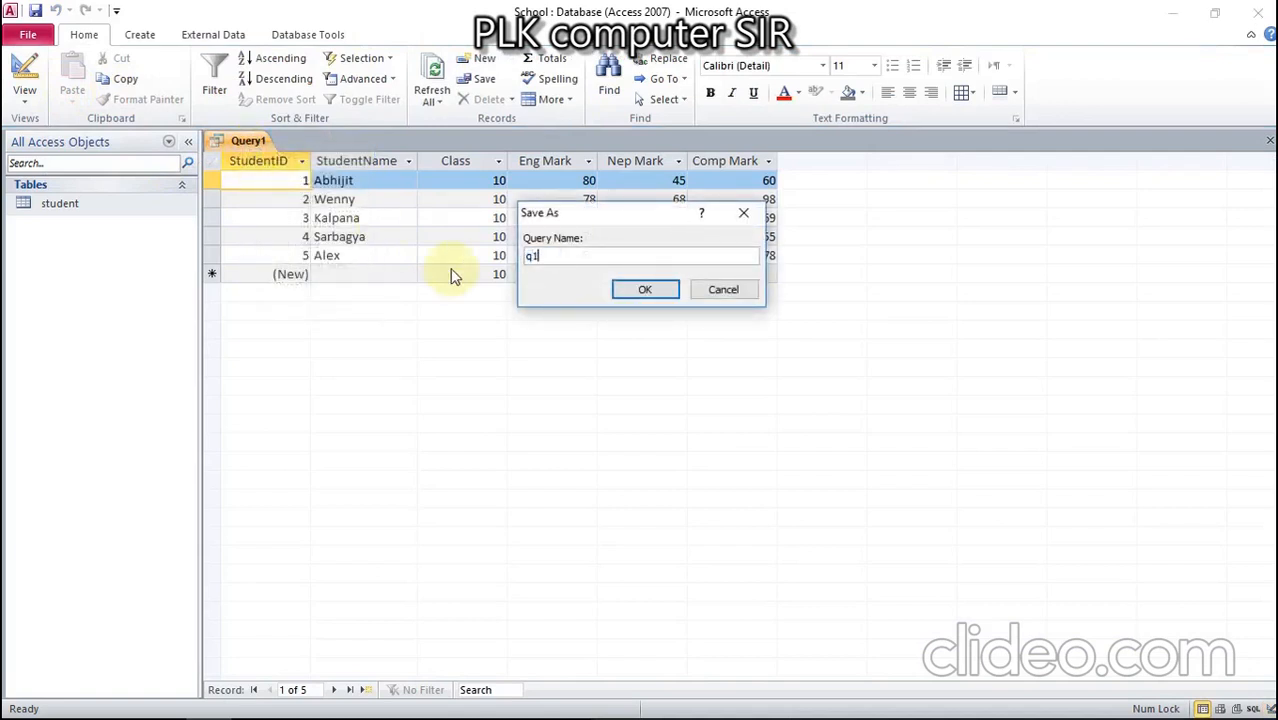
{"action": "left_click", "coordinate": [647, 289]}
Step: Restore the window to highlight query task (2), descending order of Computer marks, in the instructions, and maximize the database again
{"action": "left_click", "coordinate": [1211, 16]}
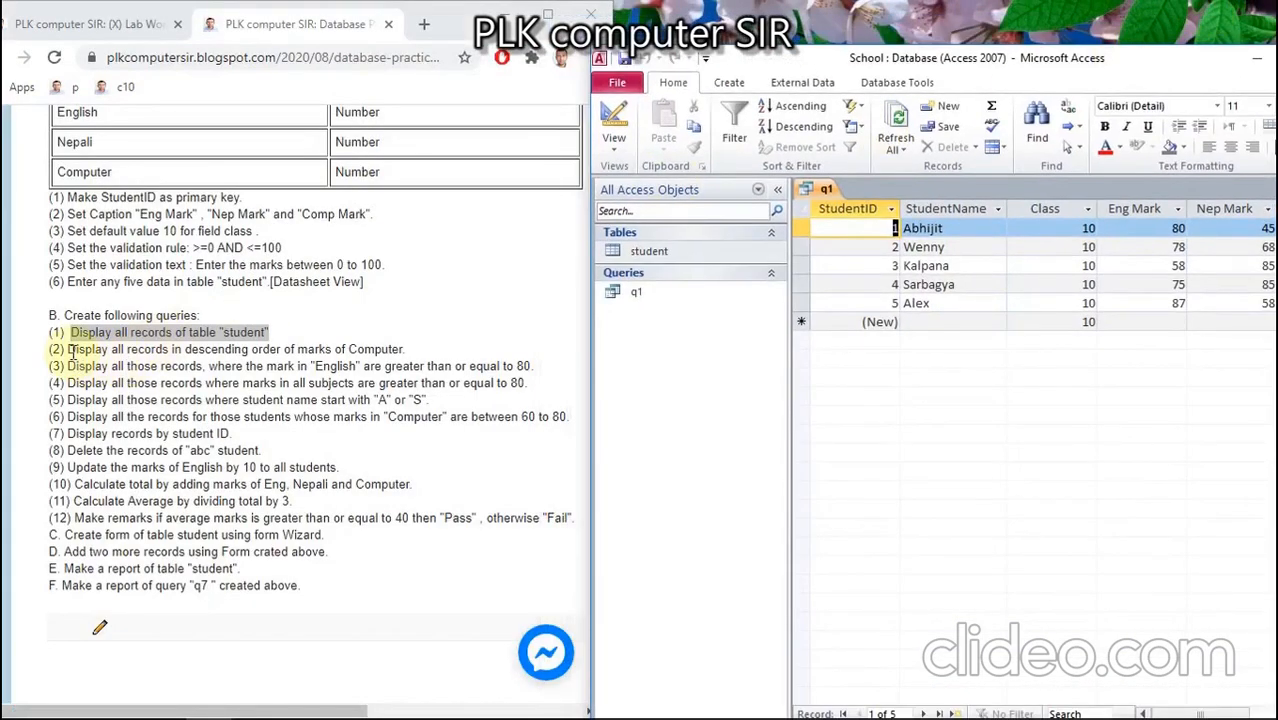
{"action": "left_click_drag", "start_coordinate": [72, 351], "coordinate": [430, 350]}
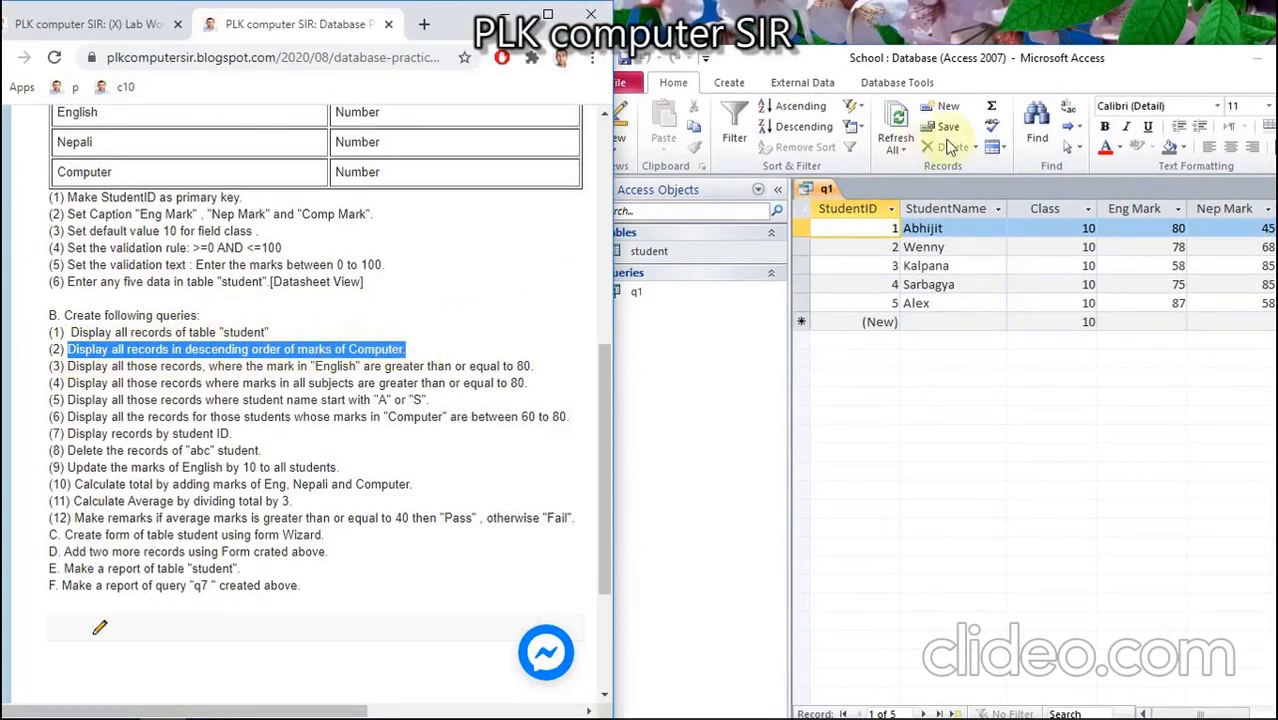
{"action": "double_click", "coordinate": [1165, 58]}
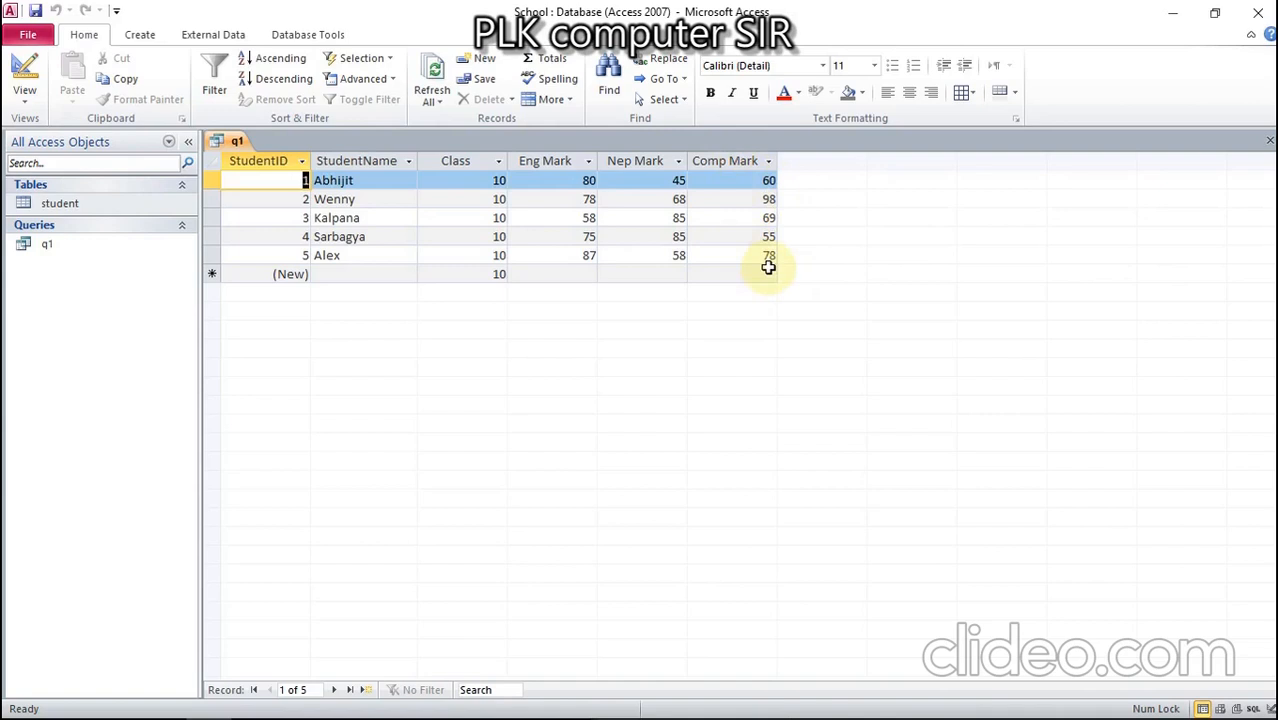
Step: Examine the sort and filter options of the Comp Mark column without applying any, and close query q1
{"action": "left_click", "coordinate": [768, 162]}
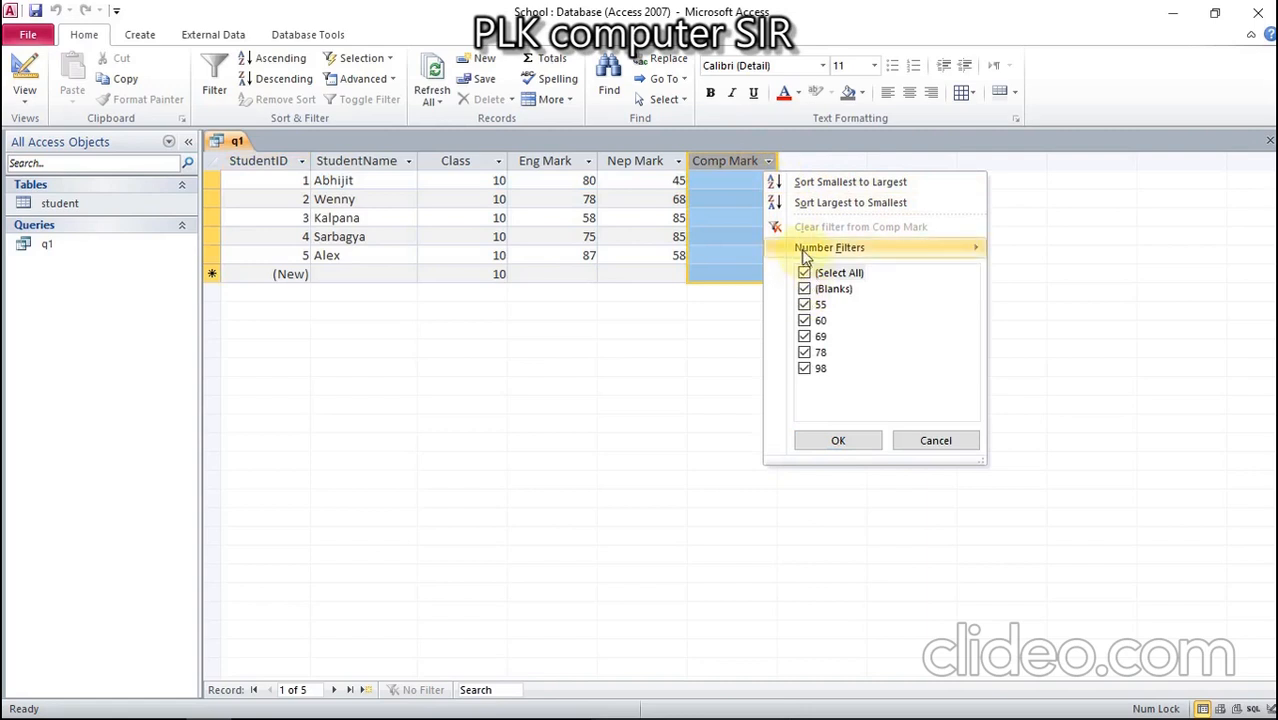
{"action": "left_click", "coordinate": [936, 441]}
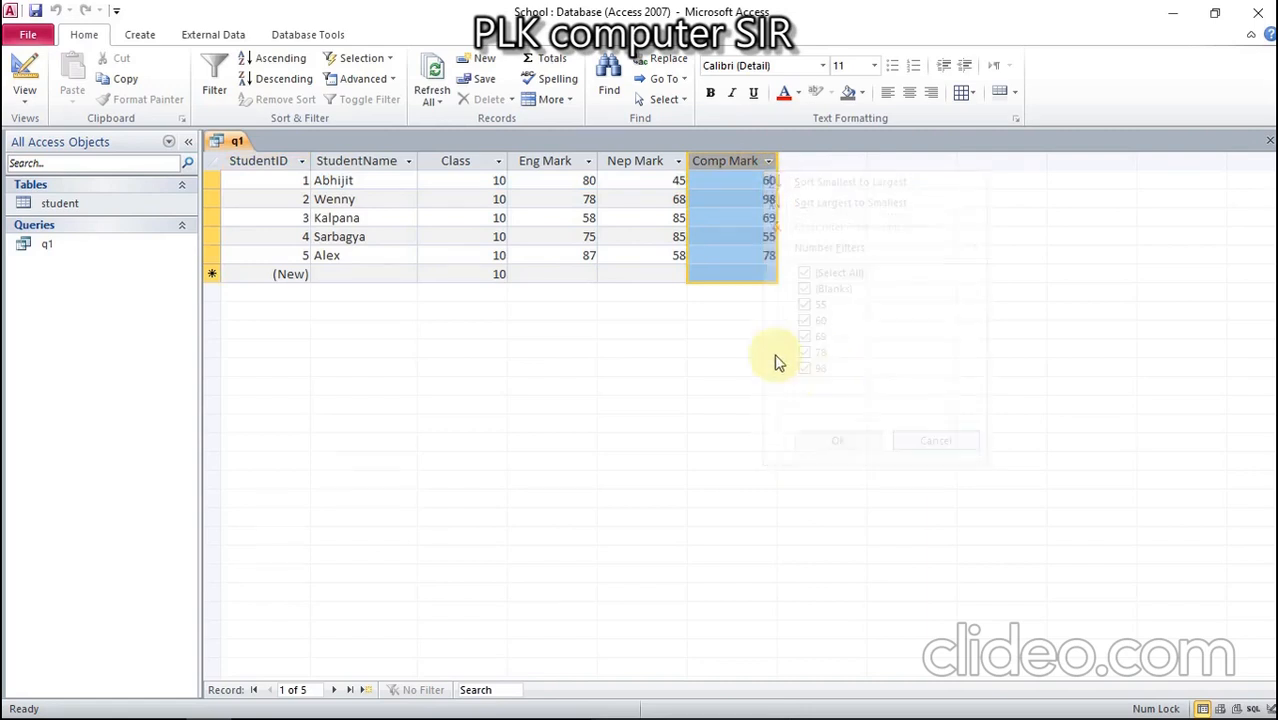
{"action": "right_click", "coordinate": [236, 145]}
{"action": "left_click", "coordinate": [254, 176]}
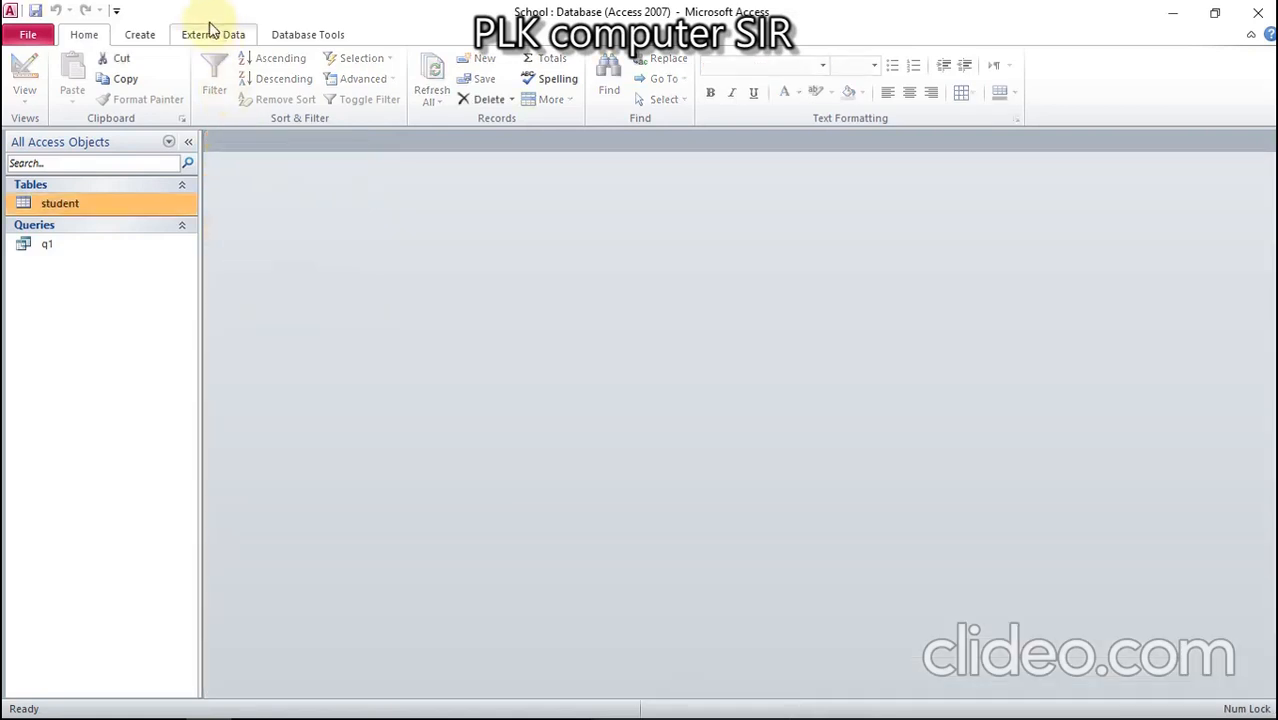
Step: Create a second query in Design View based on the student table
{"action": "left_click", "coordinate": [140, 34]}
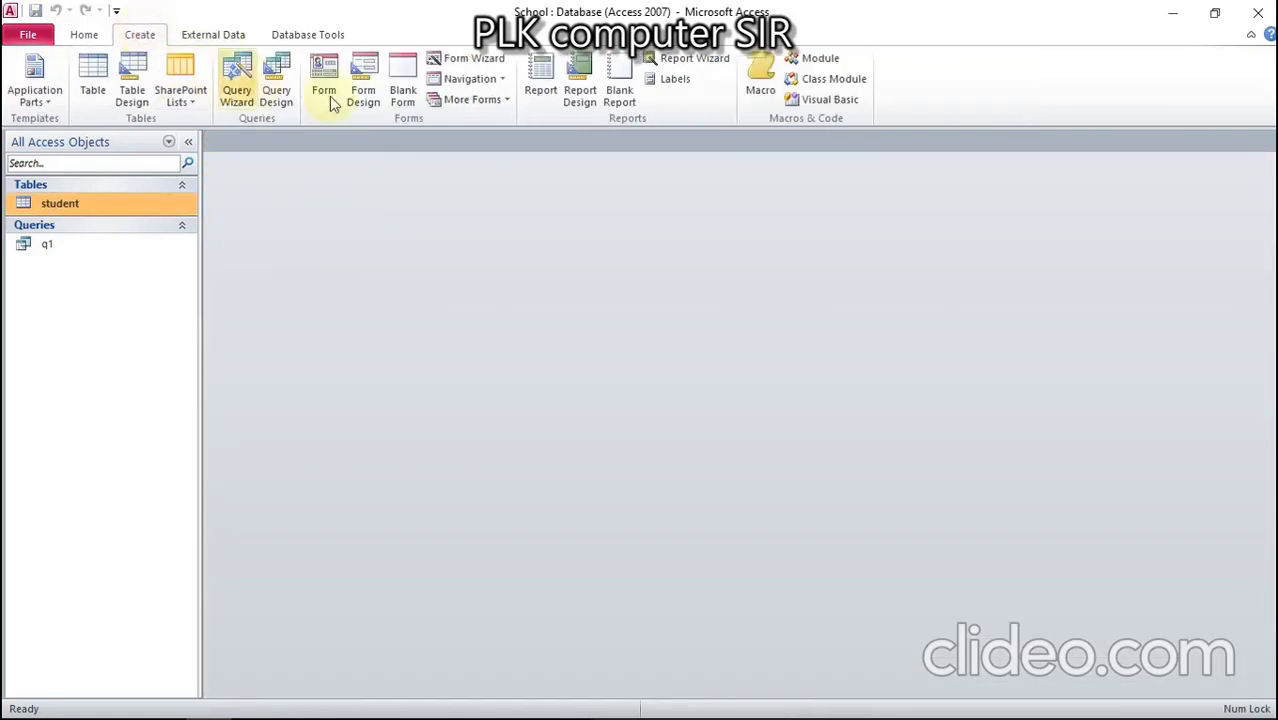
{"action": "left_click", "coordinate": [279, 110]}
{"action": "left_click", "coordinate": [679, 699]}
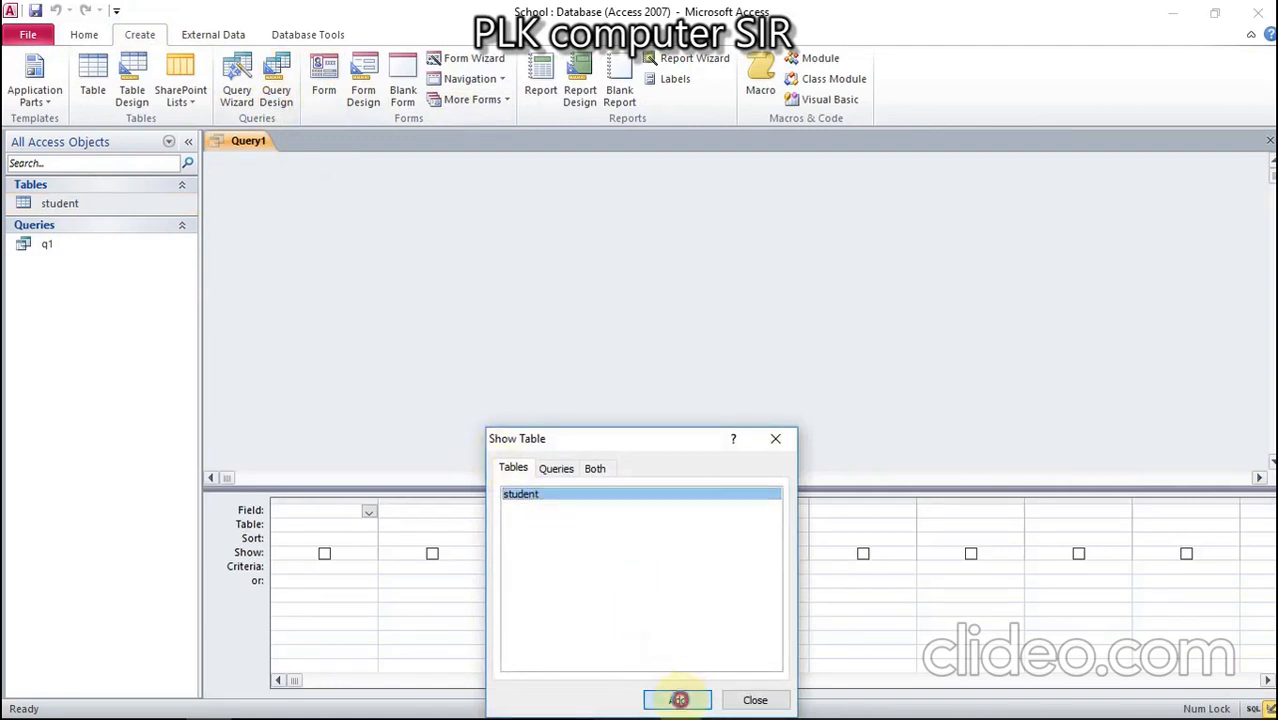
{"action": "left_click", "coordinate": [753, 699]}
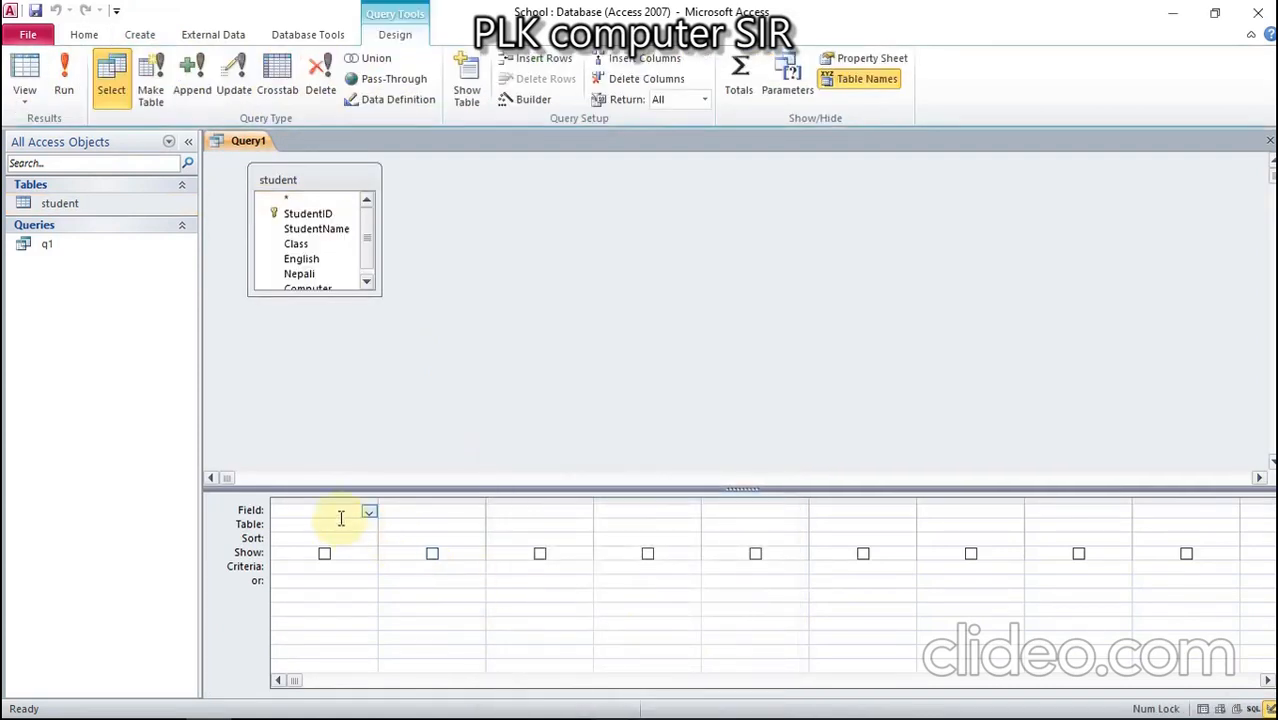
{"action": "left_click", "coordinate": [291, 200]}
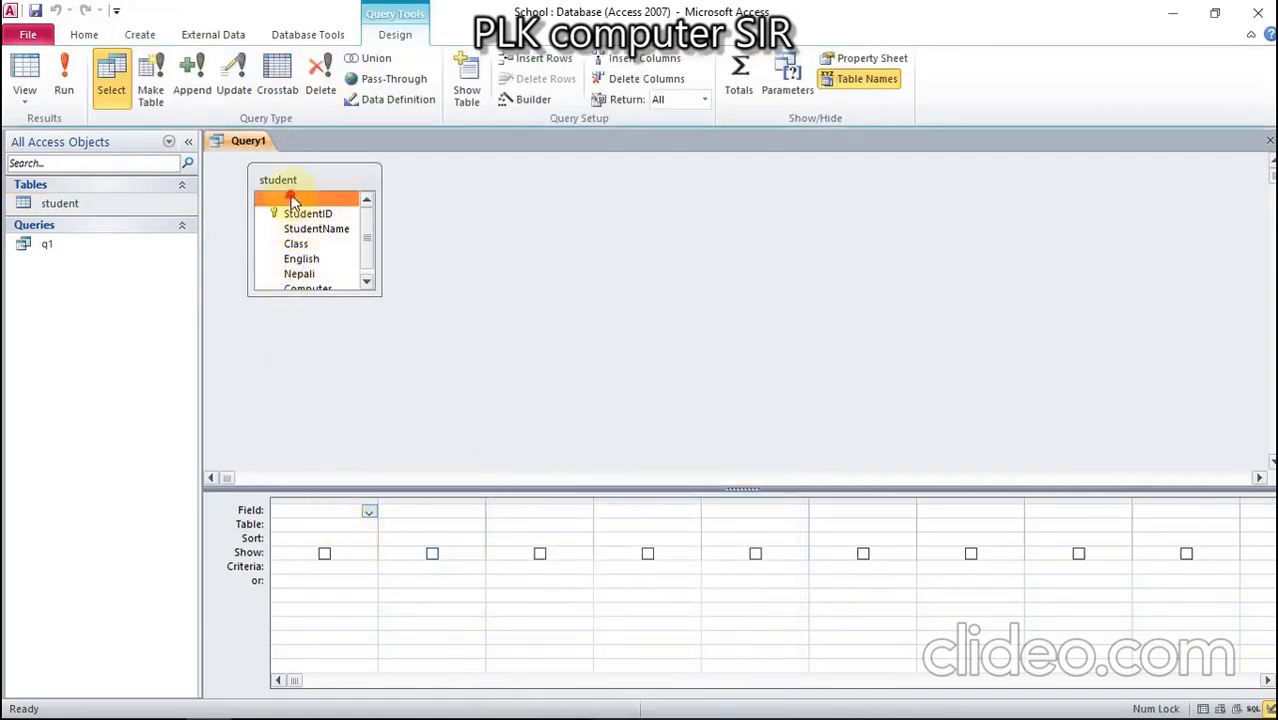
{"action": "double_click", "coordinate": [291, 200]}
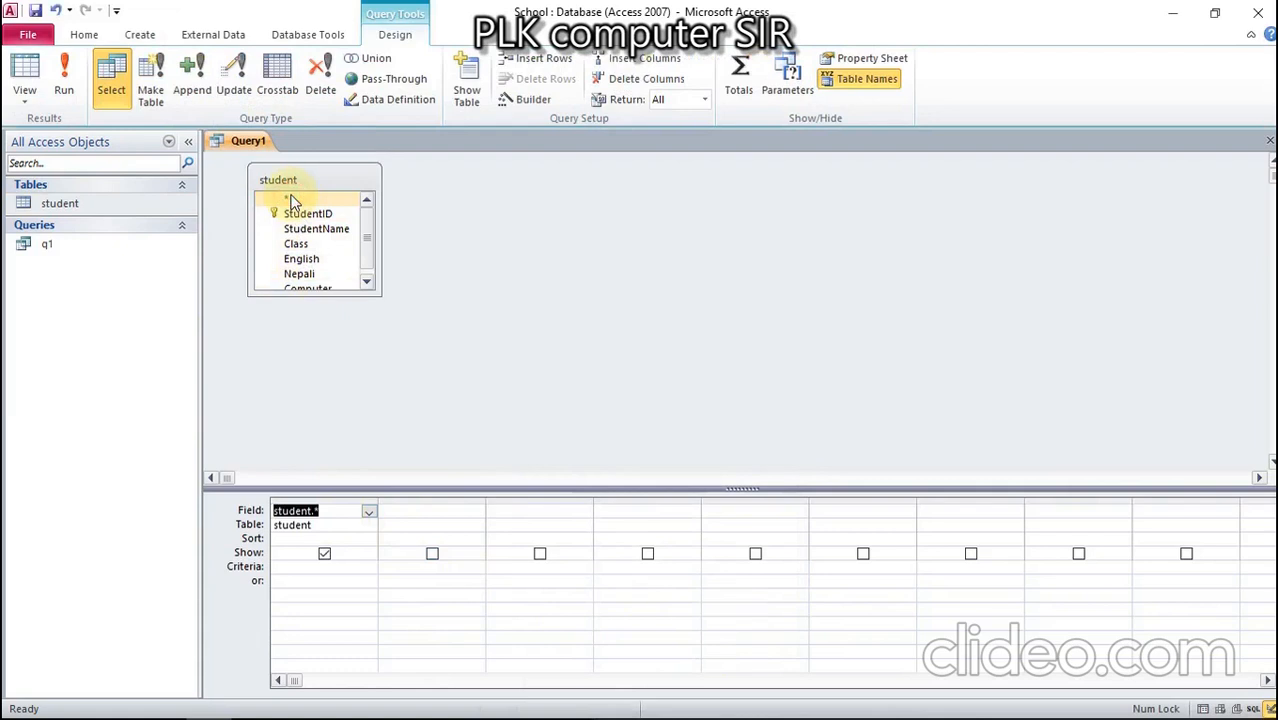
{"action": "key", "text": "Delete"}
Step: Add the StudentID, StudentName, Class and Computer fields of the student table to the query grid
{"action": "left_click", "coordinate": [297, 214]}
{"action": "double_click", "coordinate": [297, 214]}
{"action": "left_click", "coordinate": [301, 230]}
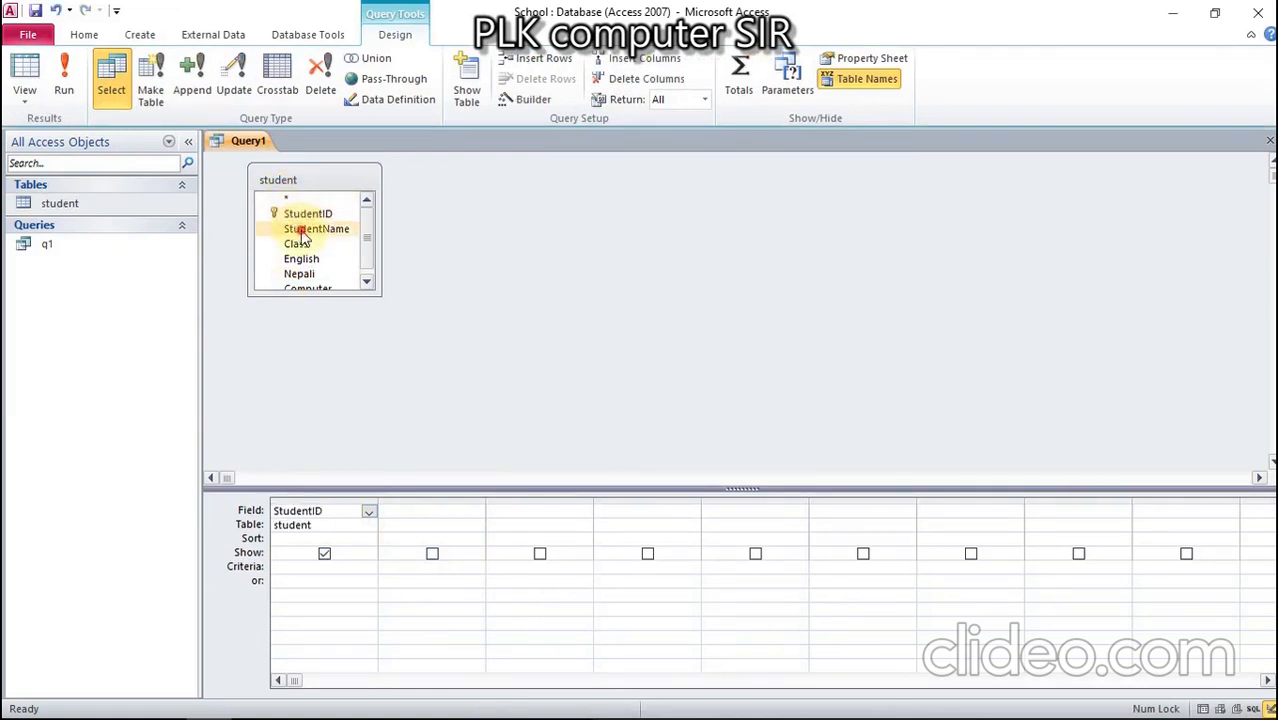
{"action": "double_click", "coordinate": [301, 230]}
{"action": "left_click", "coordinate": [302, 243]}
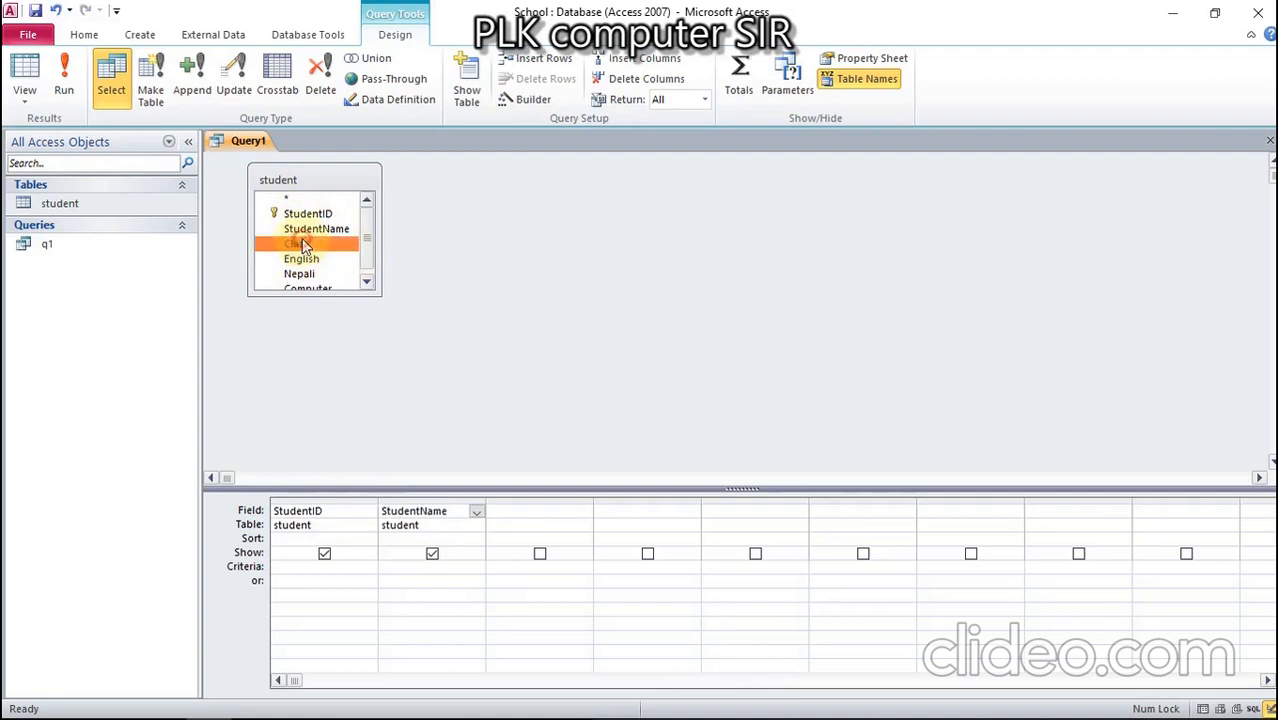
{"action": "double_click", "coordinate": [302, 243]}
{"action": "left_click", "coordinate": [366, 282]}
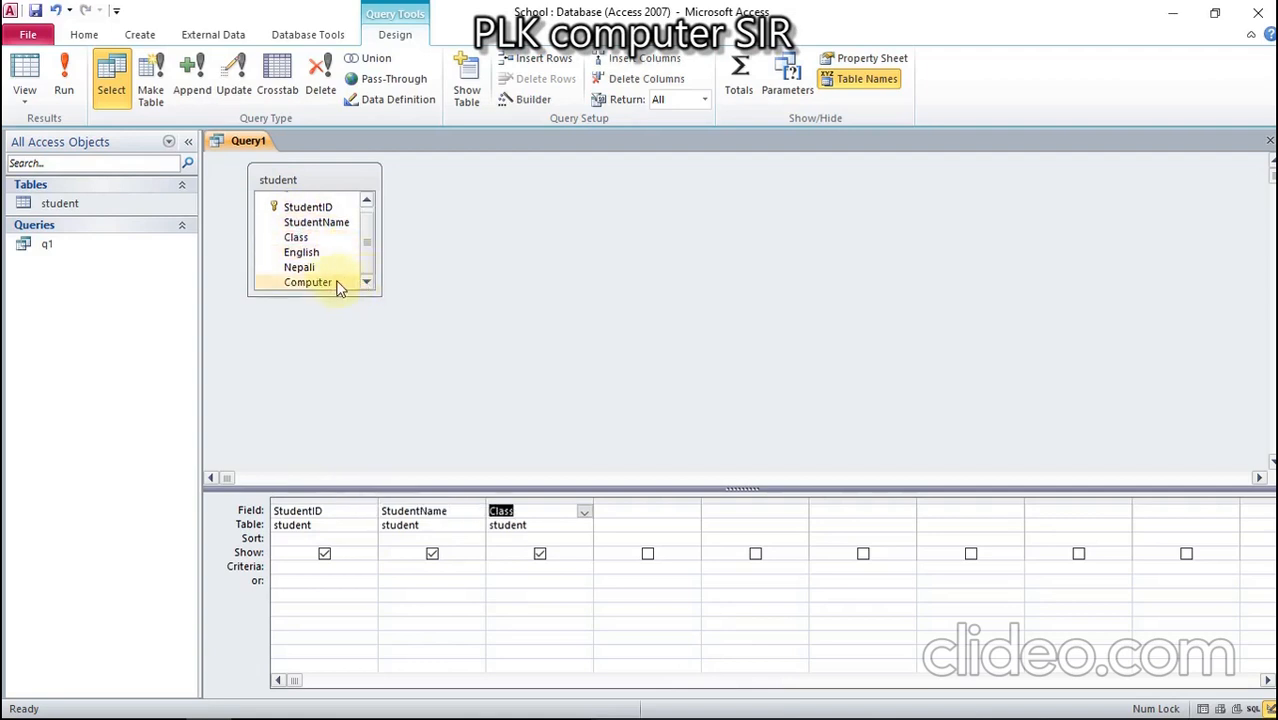
{"action": "left_click", "coordinate": [323, 284]}
{"action": "double_click", "coordinate": [323, 284]}
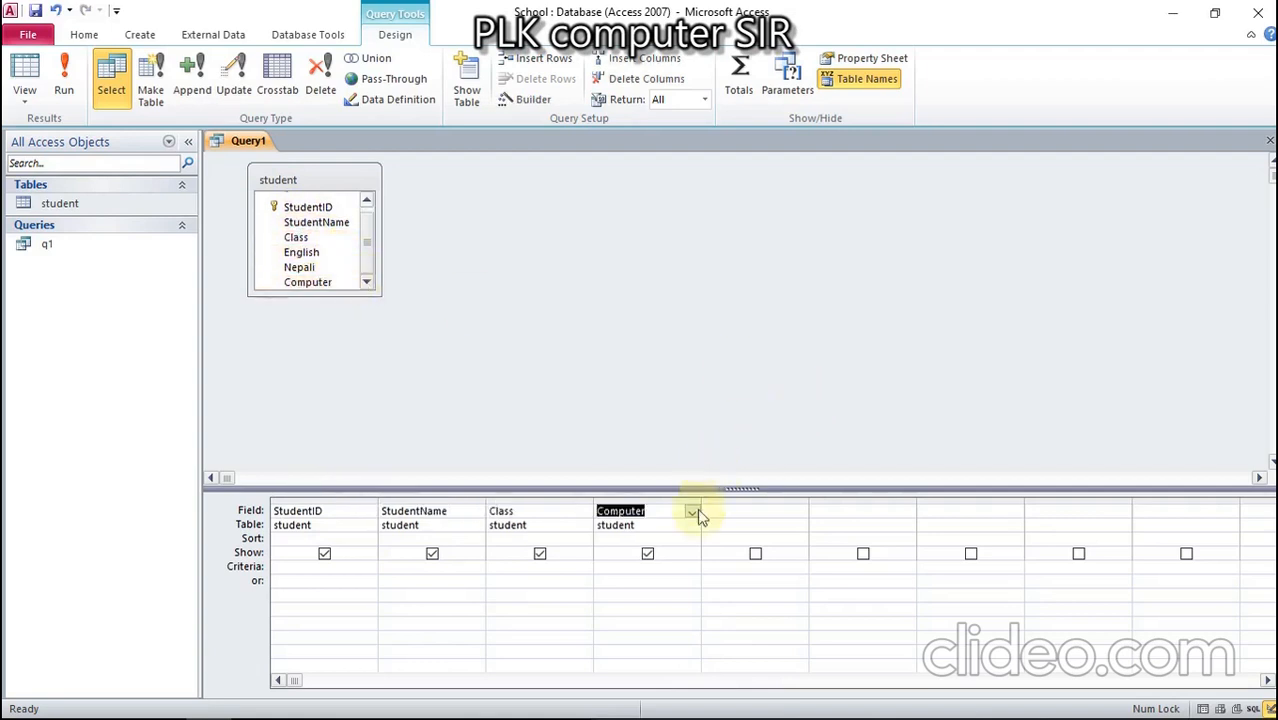
Step: Sort the query by the Computer field in descending order
{"action": "left_click", "coordinate": [681, 540]}
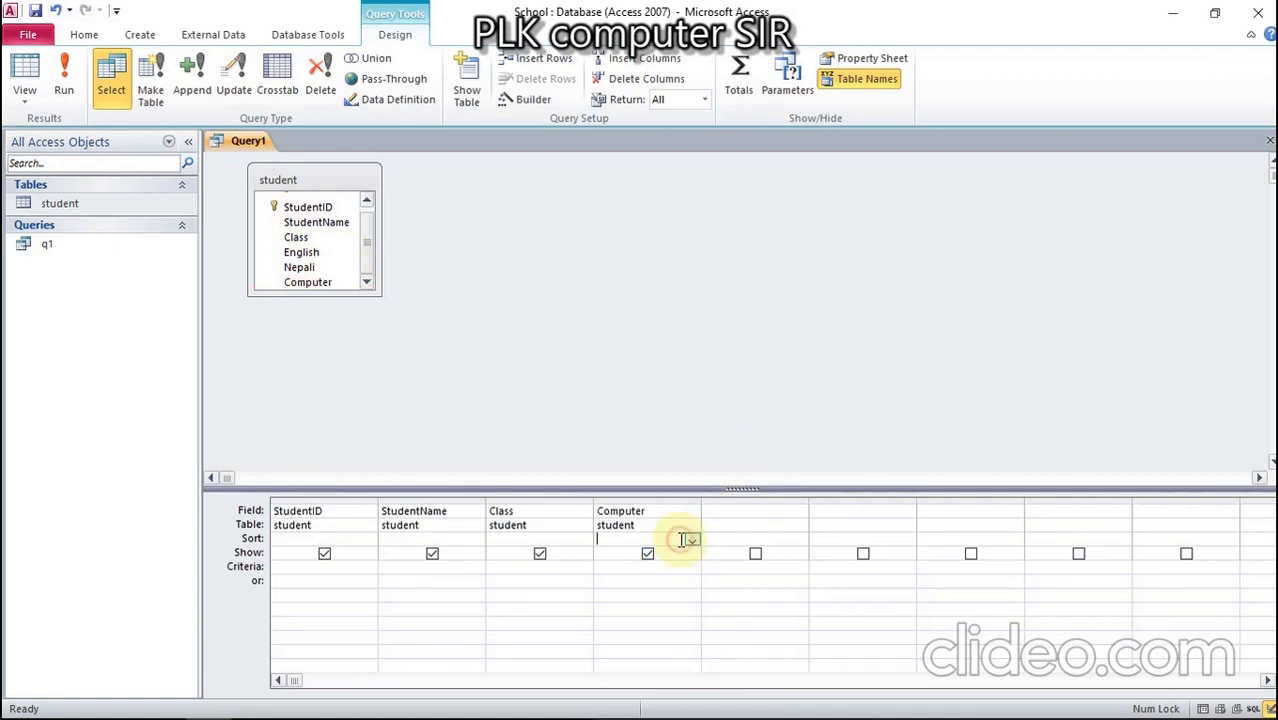
{"action": "left_click", "coordinate": [692, 541]}
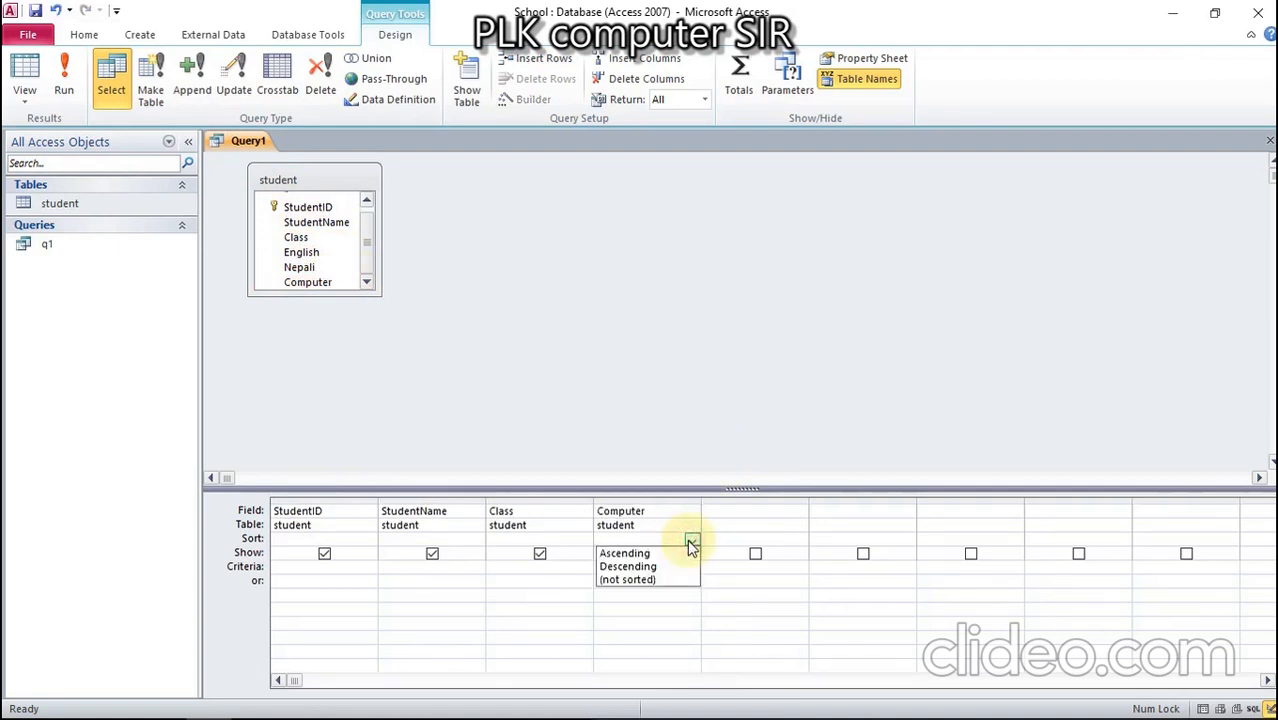
{"action": "left_click", "coordinate": [663, 567]}
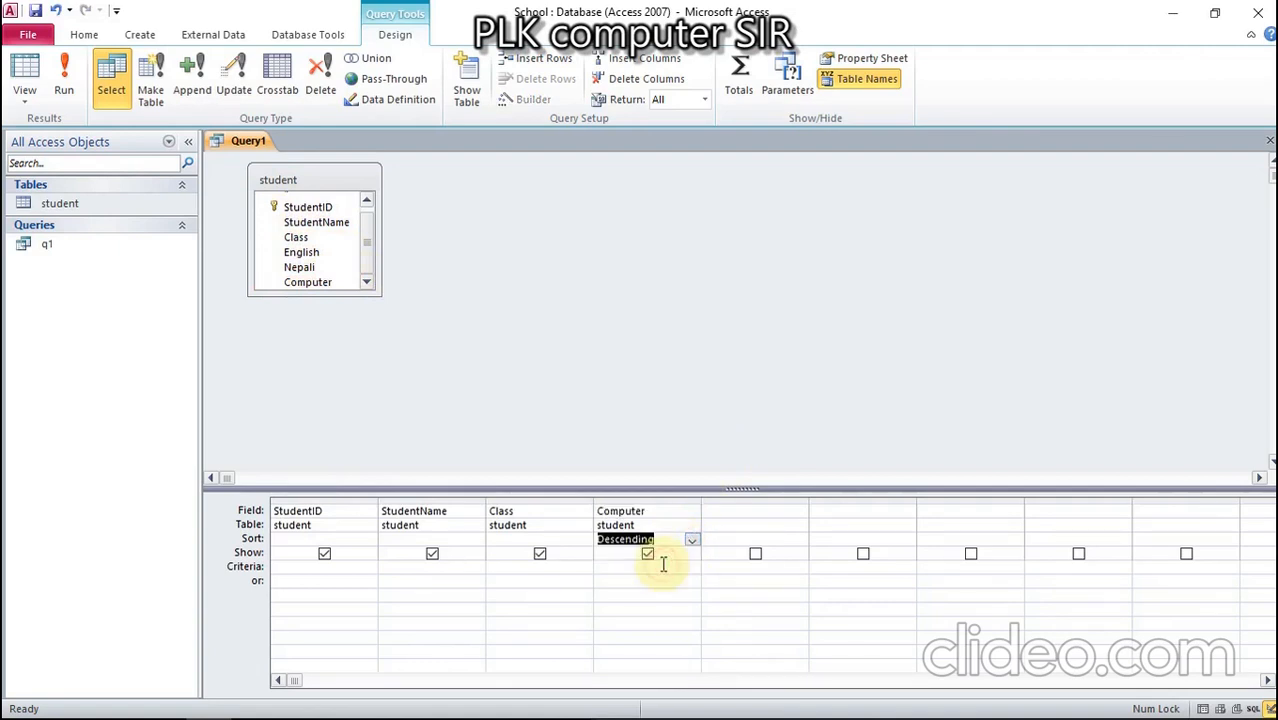
Step: Save the query as q2 and run it
{"action": "right_click", "coordinate": [228, 143]}
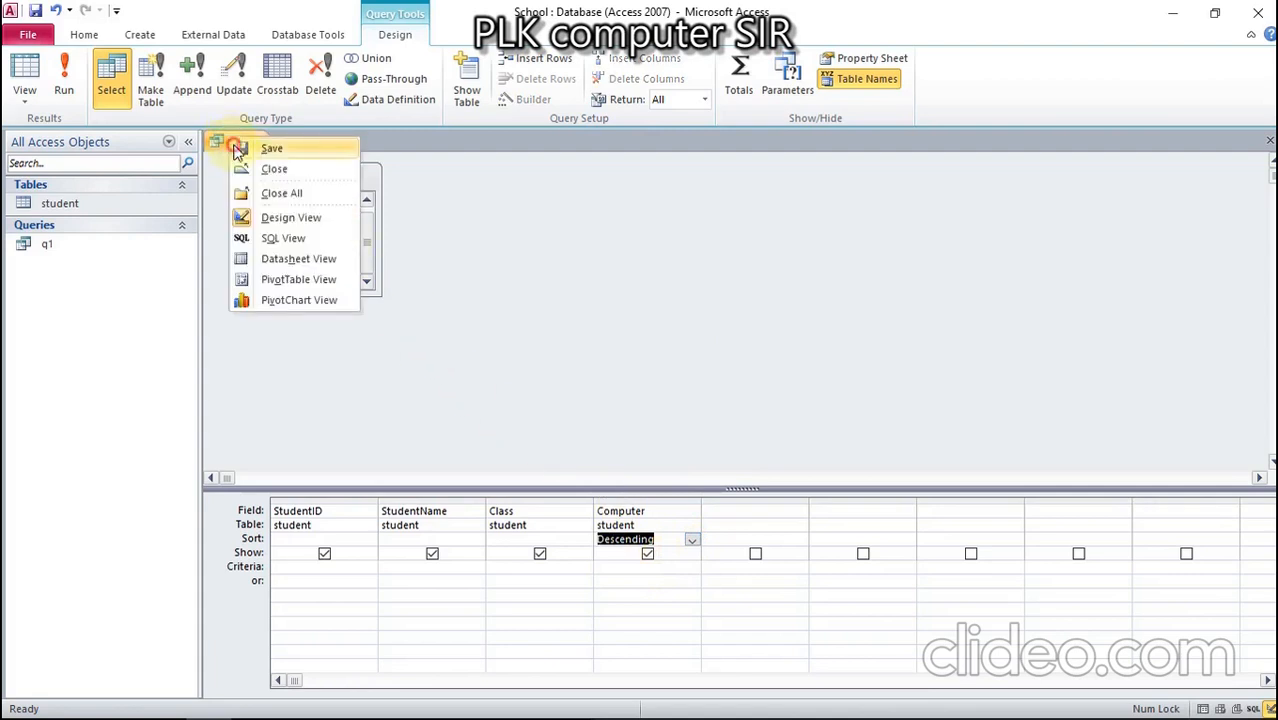
{"action": "left_click", "coordinate": [237, 149]}
{"action": "type", "text": "q"}
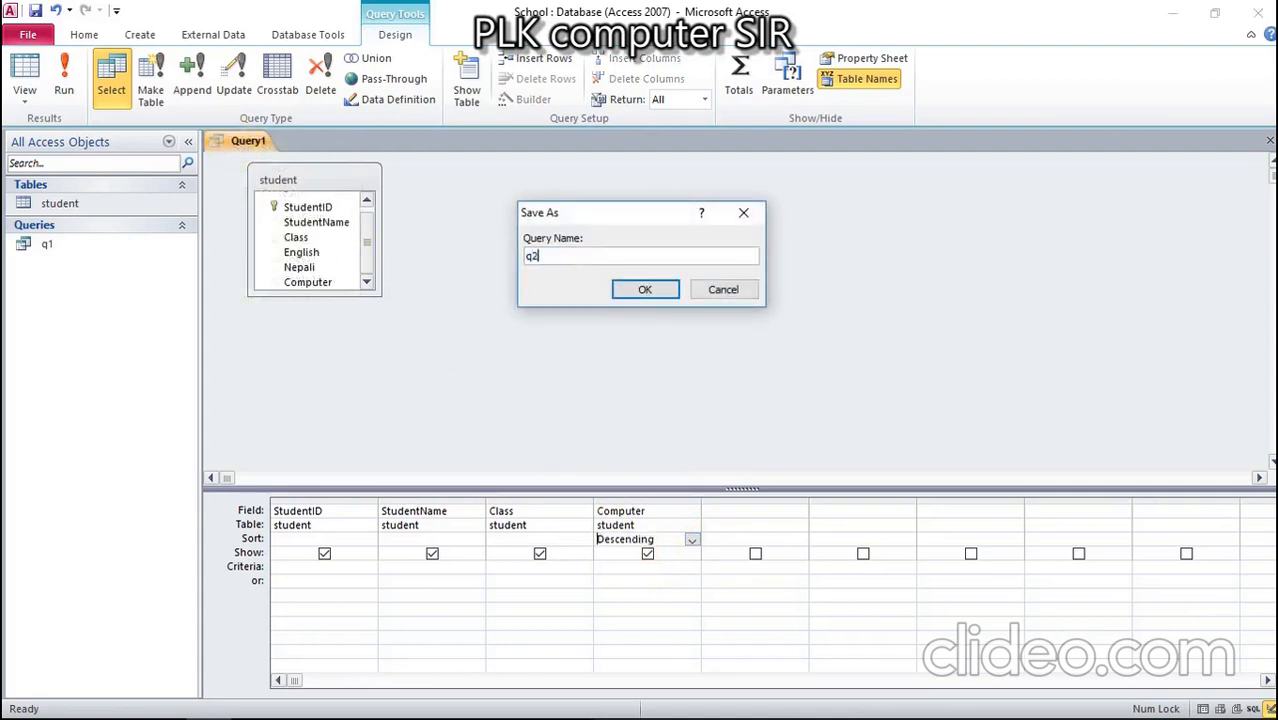
{"action": "type", "text": "2"}
{"action": "left_click", "coordinate": [646, 290]}
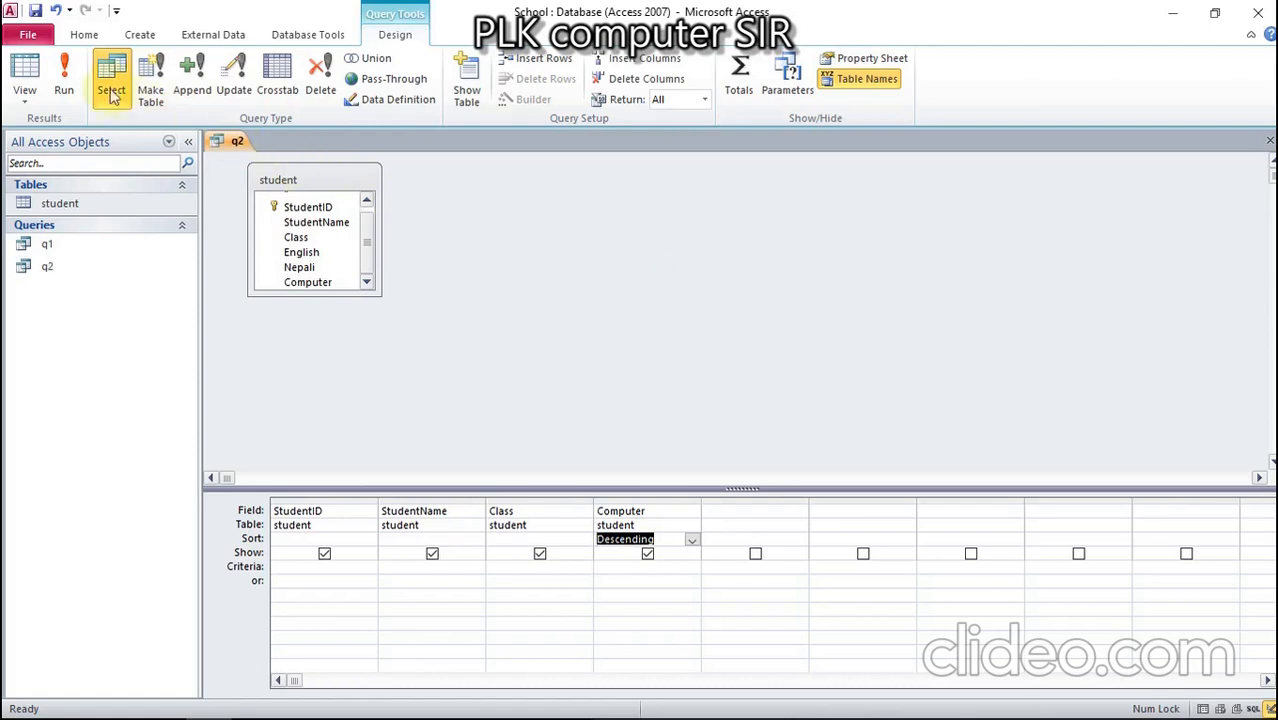
{"action": "left_click", "coordinate": [63, 75]}
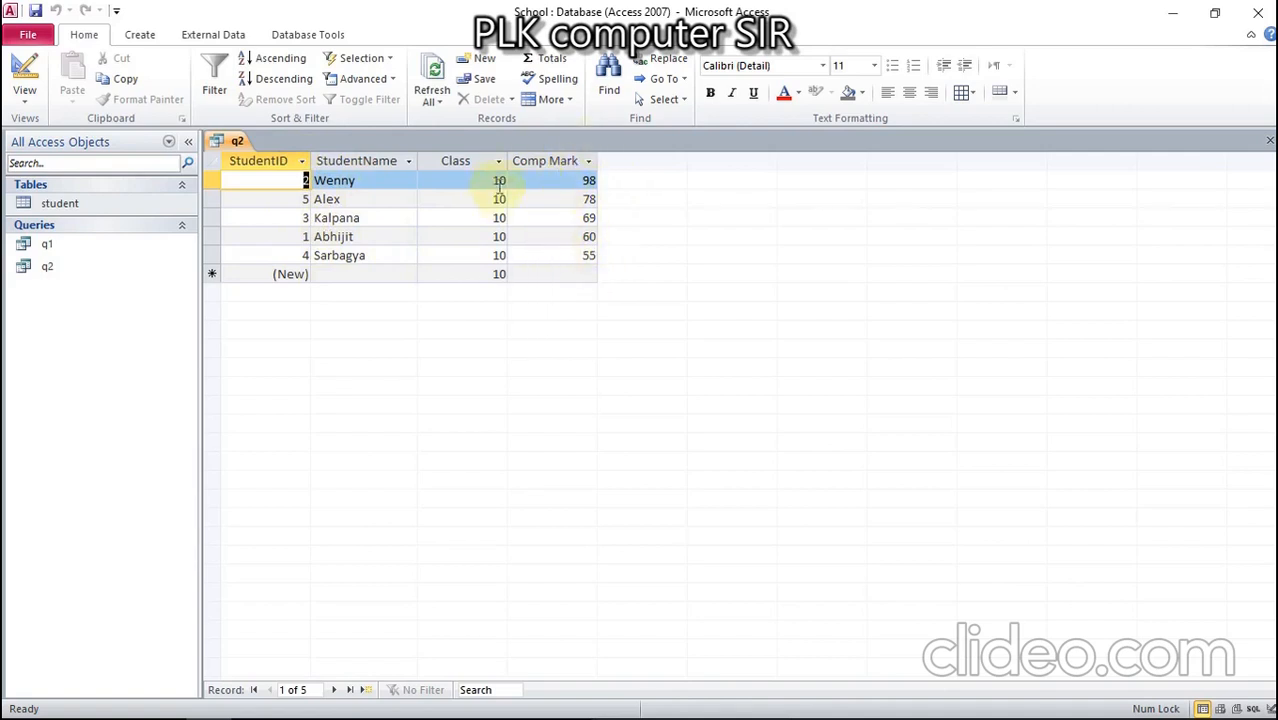
Step: Close query q2 and highlight the "greater than or equal to 80" condition of query task (3) in the browser instructions, returning to the maximized database
{"action": "left_click", "coordinate": [1214, 13]}
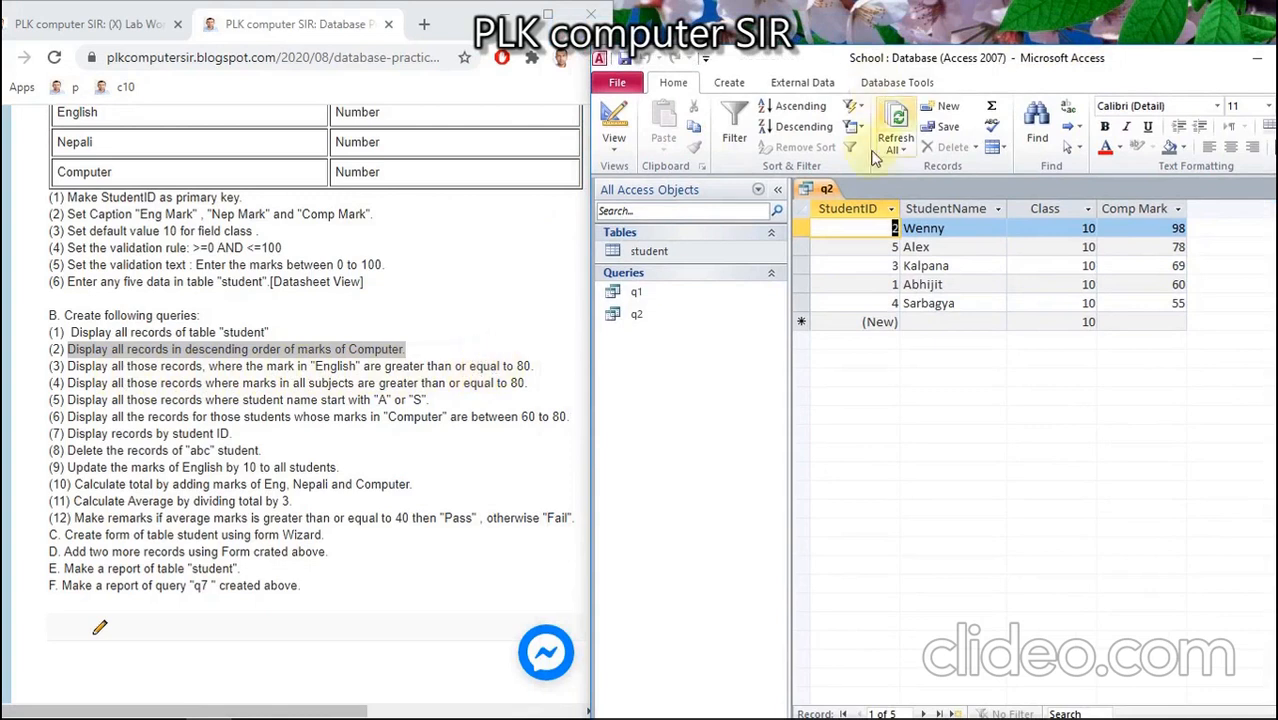
{"action": "right_click", "coordinate": [818, 188]}
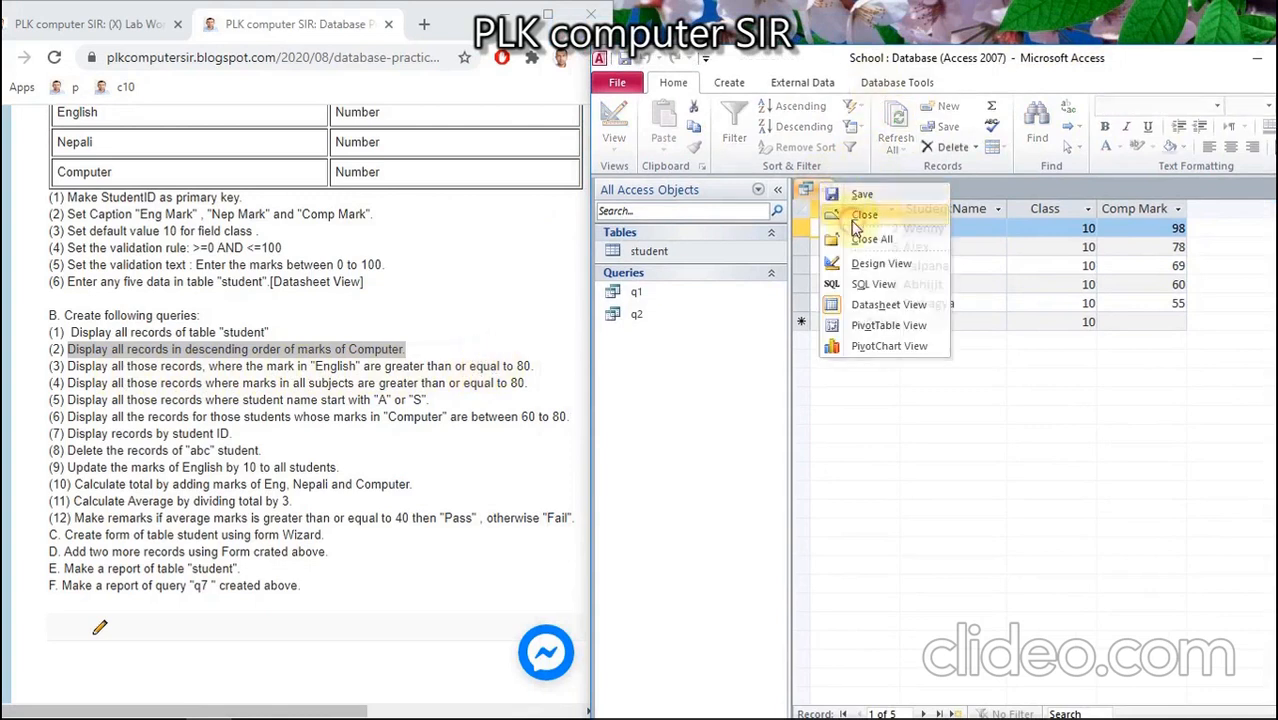
{"action": "left_click", "coordinate": [858, 220]}
{"action": "left_click", "coordinate": [388, 367]}
{"action": "left_click_drag", "start_coordinate": [386, 367], "coordinate": [531, 367]}
{"action": "double_click", "coordinate": [878, 50]}
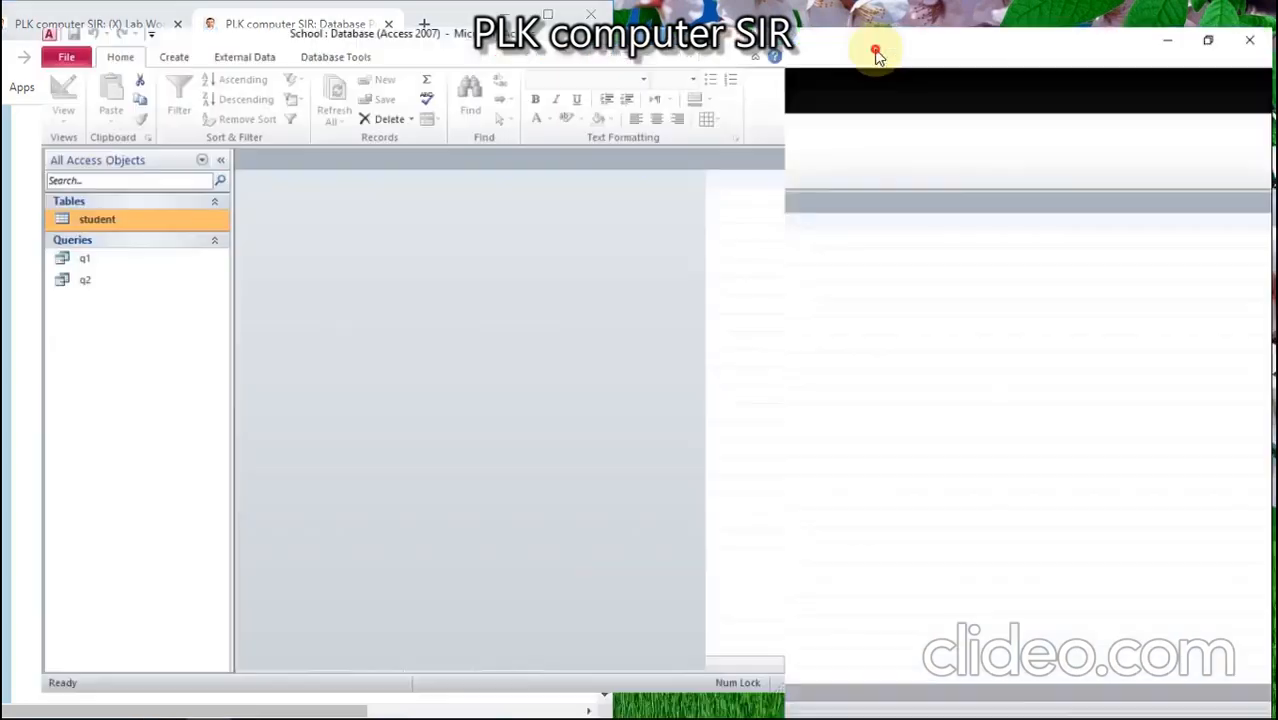
Step: Create a third query in Design View based on the student table
{"action": "left_click", "coordinate": [141, 36]}
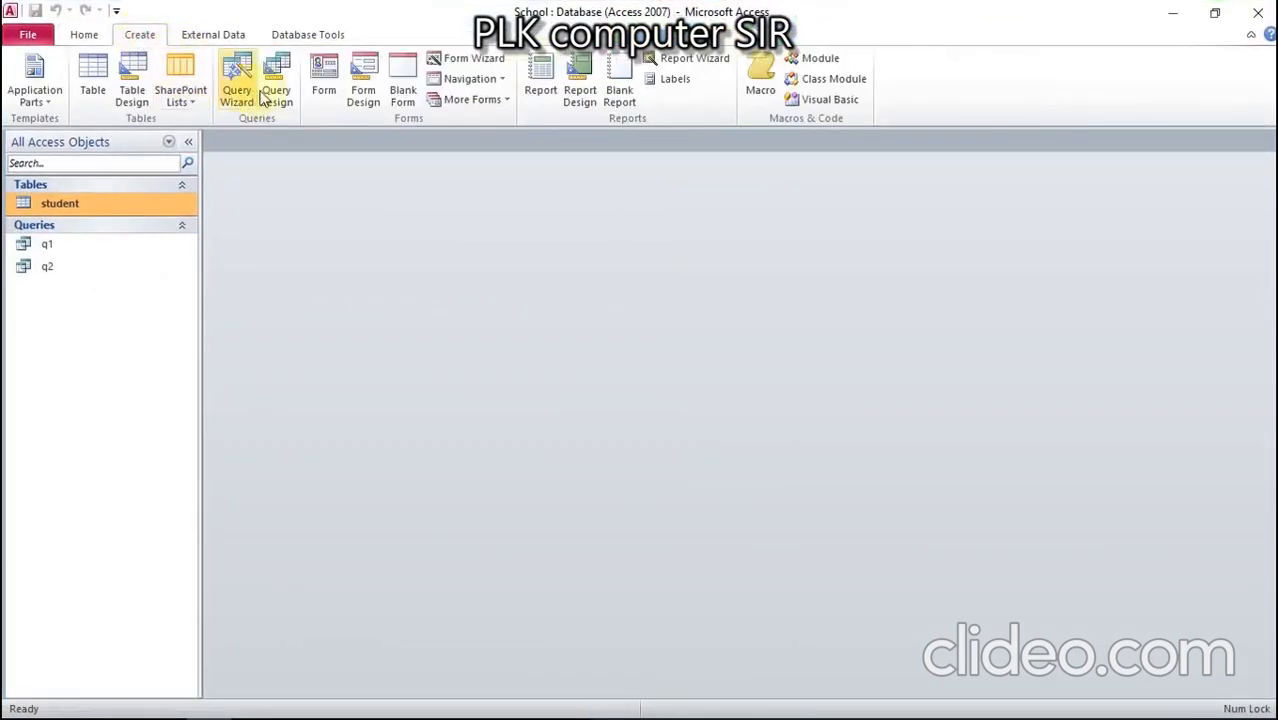
{"action": "left_click", "coordinate": [276, 90]}
{"action": "left_click", "coordinate": [670, 698]}
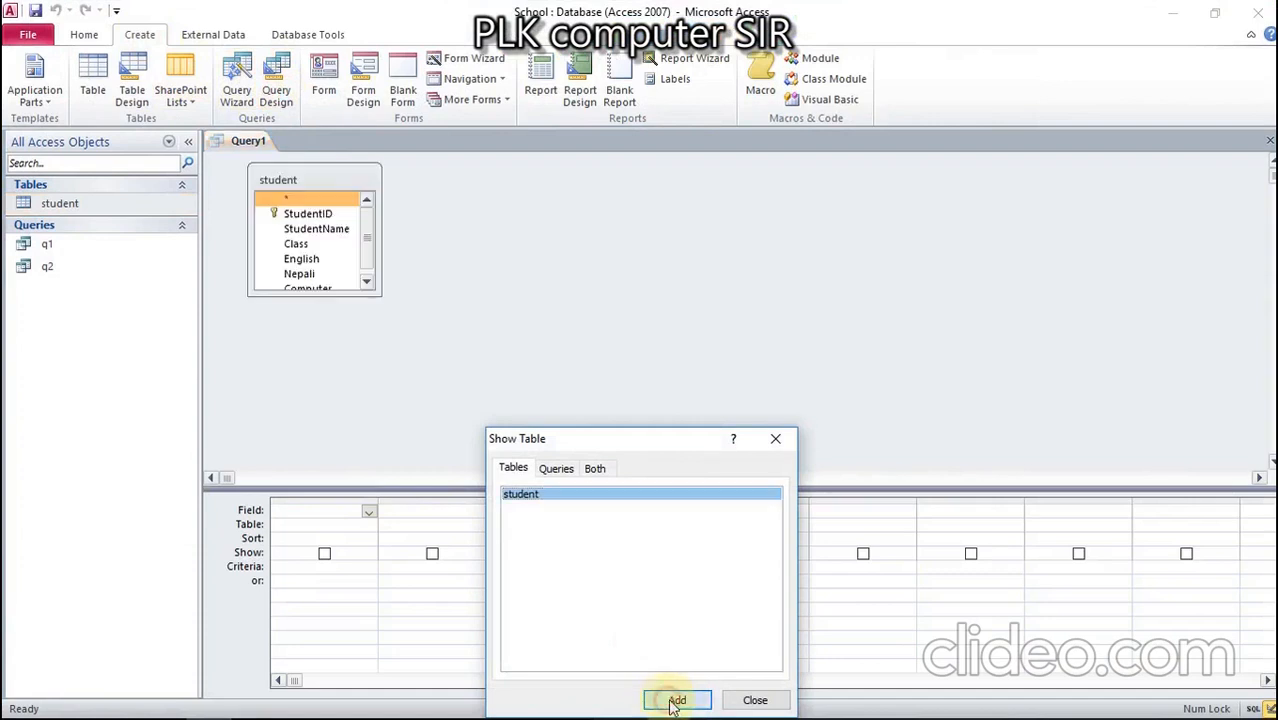
{"action": "left_click", "coordinate": [752, 700]}
Step: Add the StudentID, StudentName, Class, English, Nepali and Computer fields to the new query's grid
{"action": "left_click", "coordinate": [326, 220]}
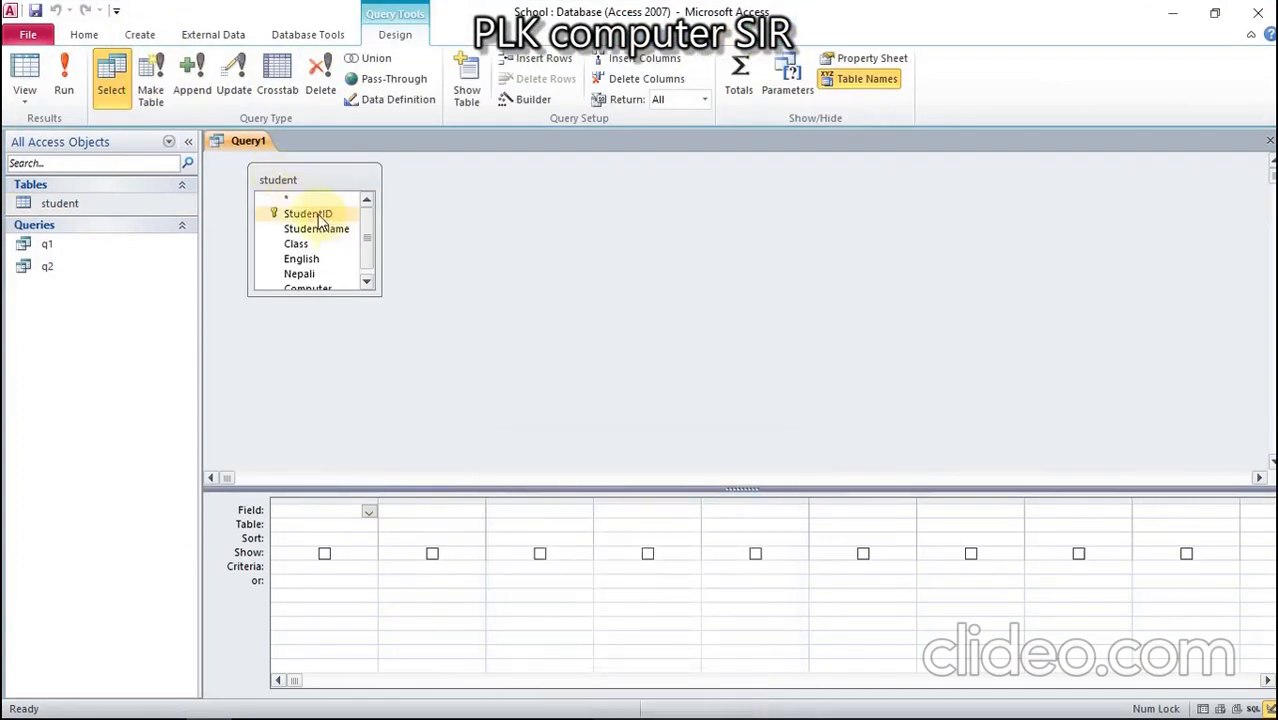
{"action": "double_click", "coordinate": [318, 218]}
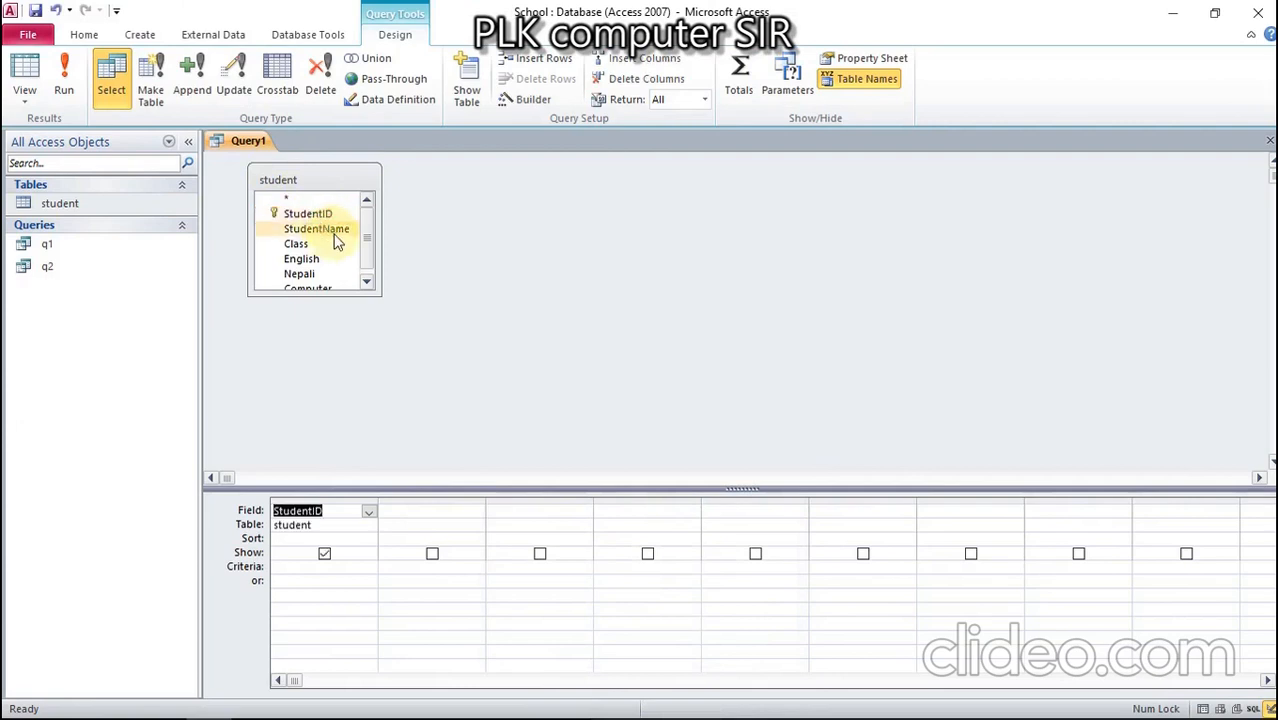
{"action": "double_click", "coordinate": [333, 233]}
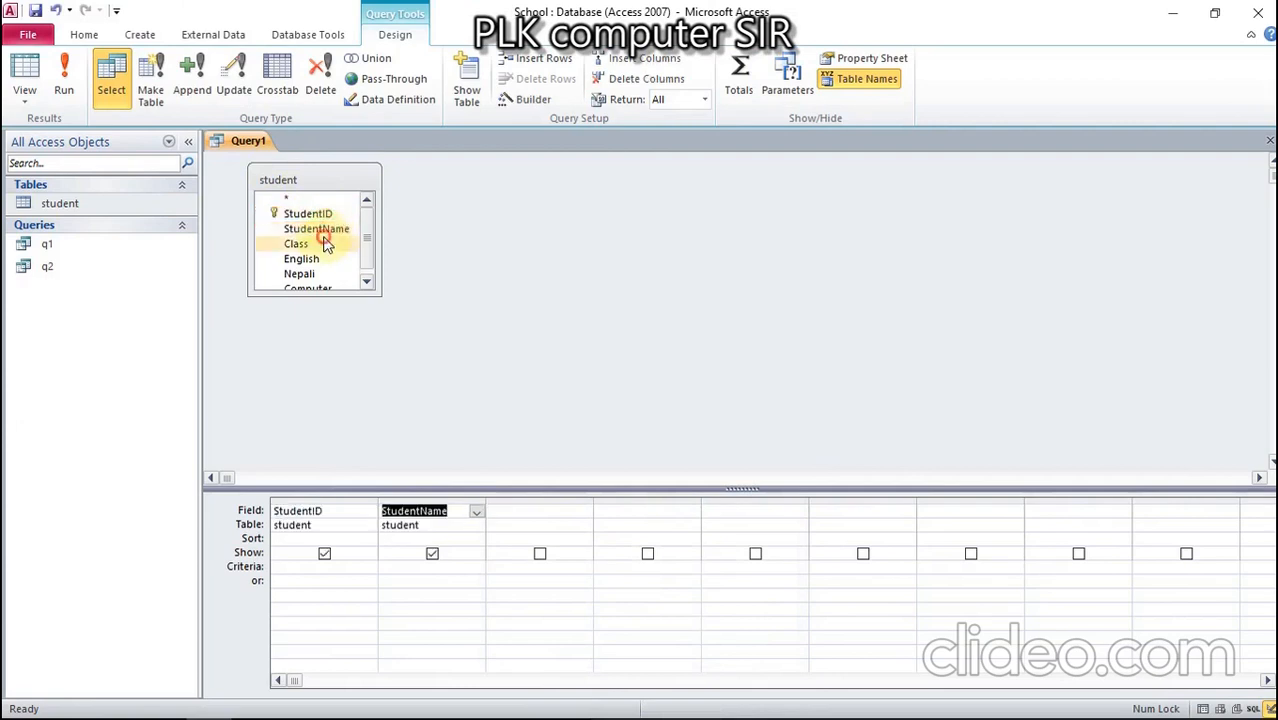
{"action": "left_click", "coordinate": [320, 245]}
{"action": "double_click", "coordinate": [320, 245]}
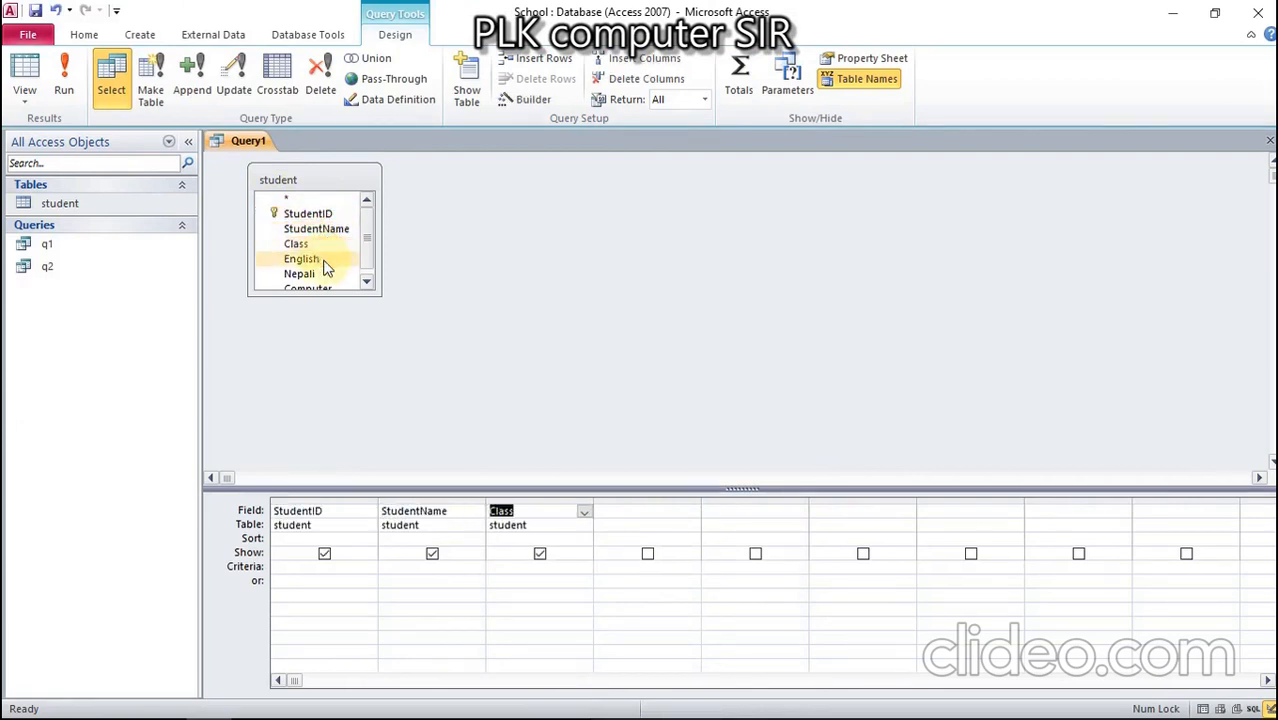
{"action": "double_click", "coordinate": [322, 260]}
{"action": "double_click", "coordinate": [322, 274]}
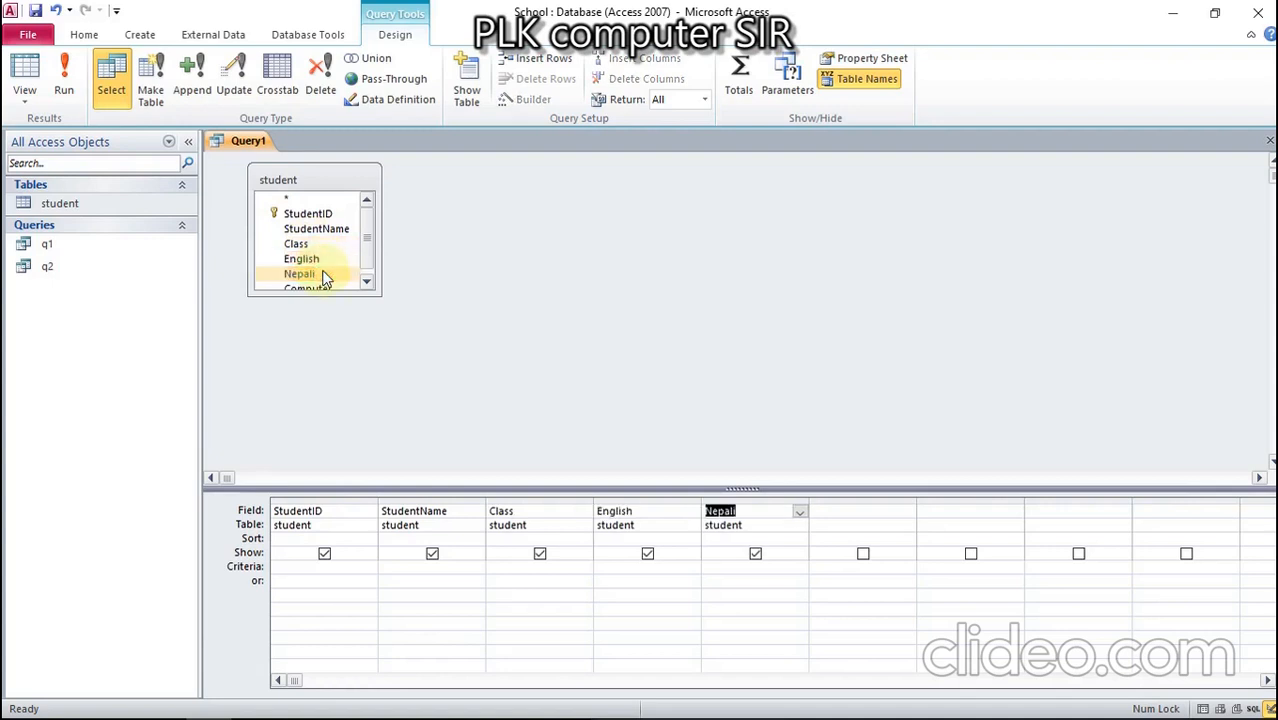
{"action": "left_click", "coordinate": [366, 281]}
{"action": "left_click", "coordinate": [338, 280]}
{"action": "double_click", "coordinate": [337, 281]}
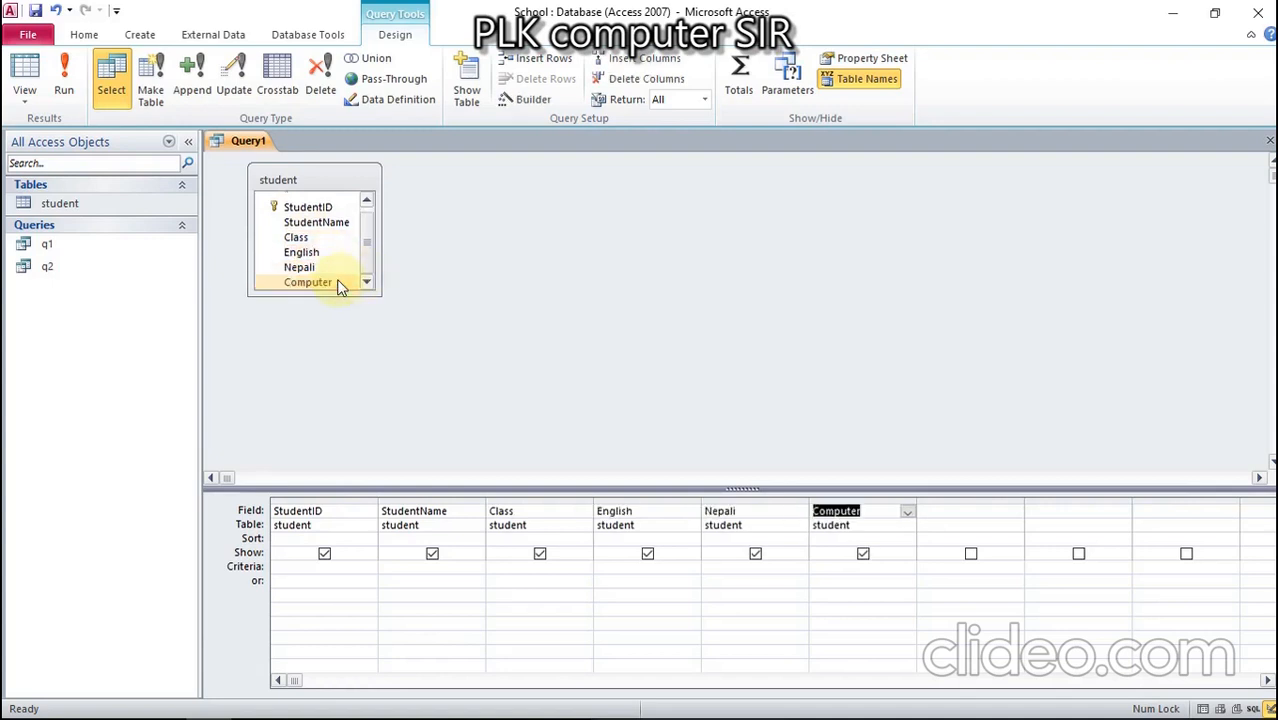
Step: Set the Computer field's criterion to >=80, checking the condition against the task instructions in the browser
{"action": "left_click", "coordinate": [700, 392]}
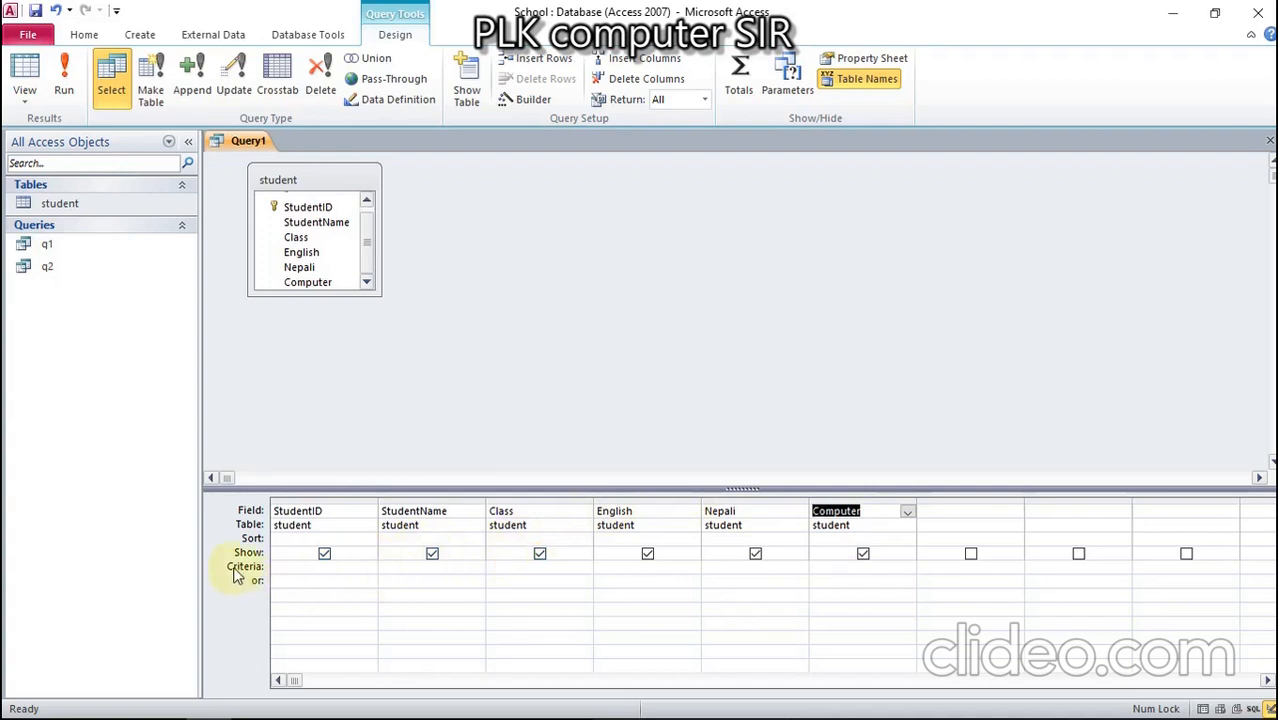
{"action": "left_click", "coordinate": [853, 568]}
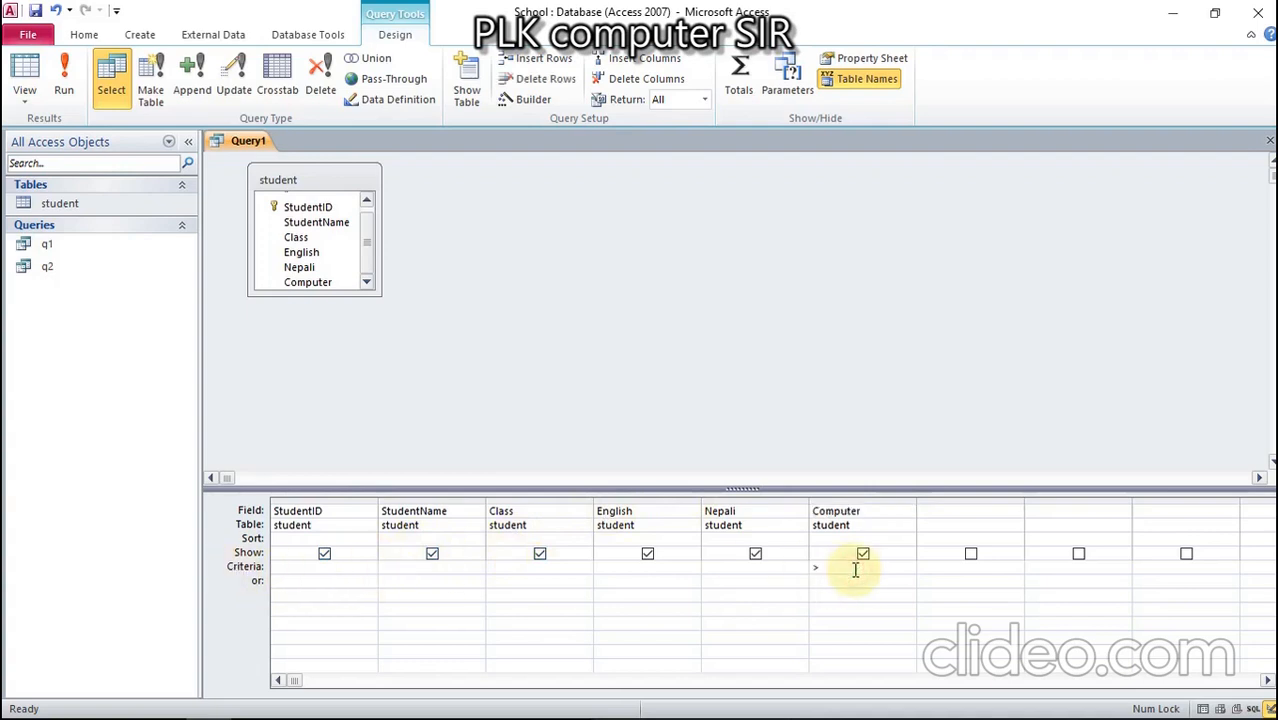
{"action": "key", "text": "alt+Tab"}
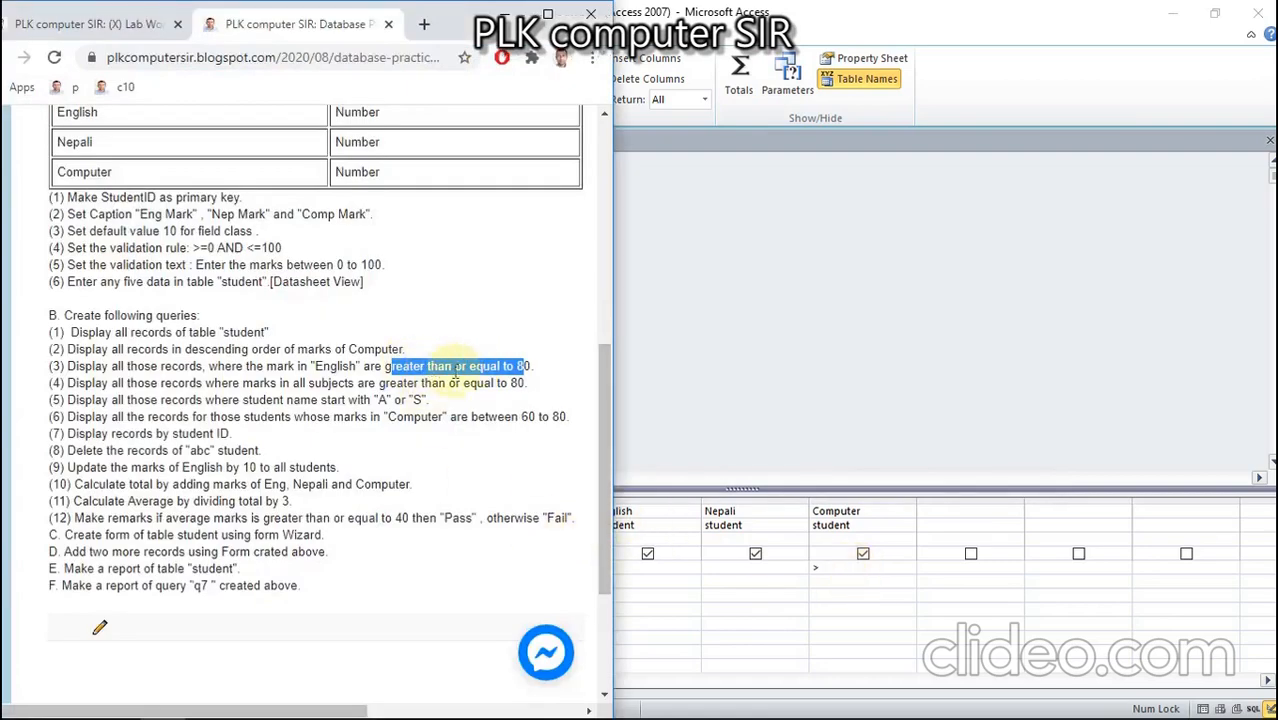
{"action": "left_click", "coordinate": [870, 567]}
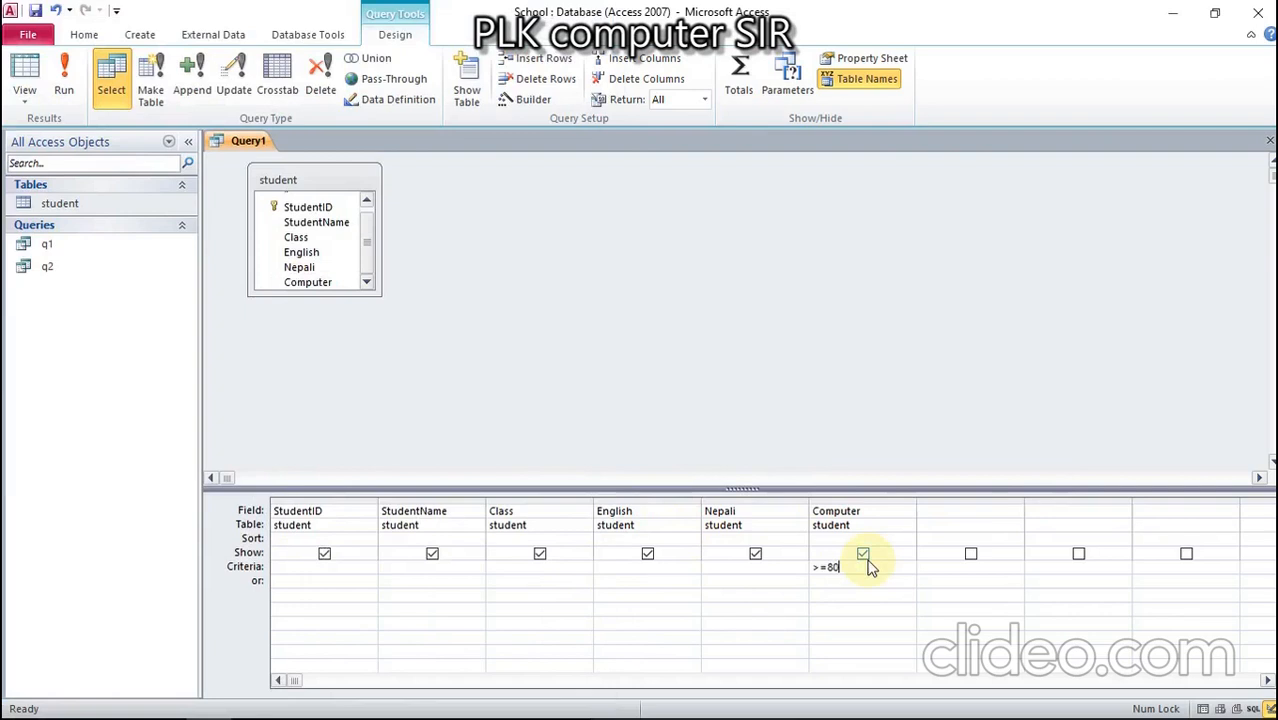
Step: Save the query as q3 and run it
{"action": "right_click", "coordinate": [238, 140]}
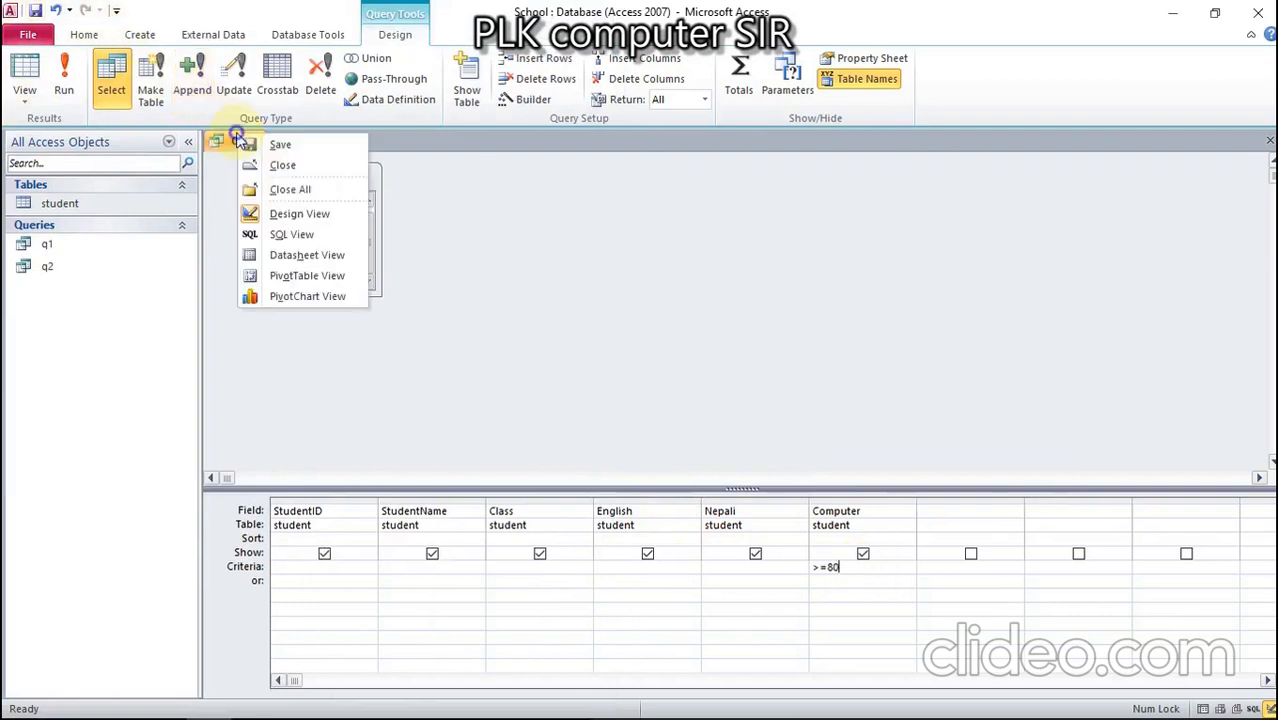
{"action": "left_click", "coordinate": [252, 145]}
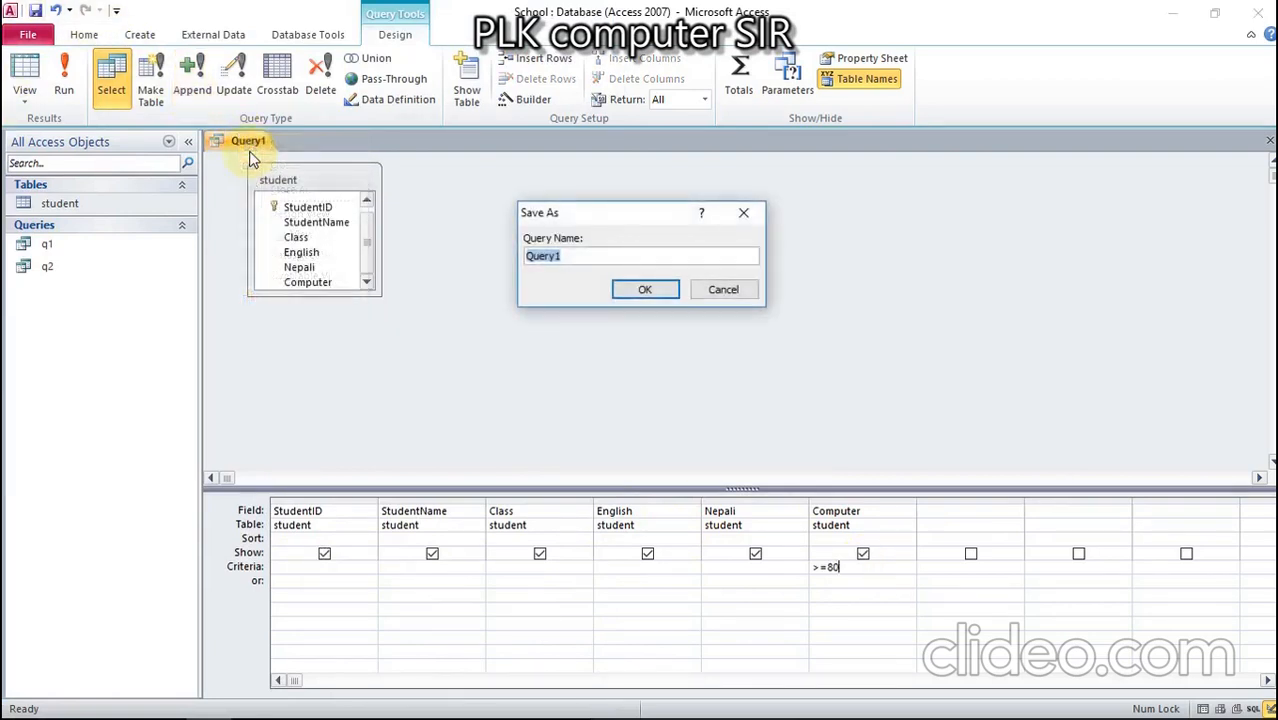
{"action": "type", "text": "q3"}
{"action": "key", "text": "Return"}
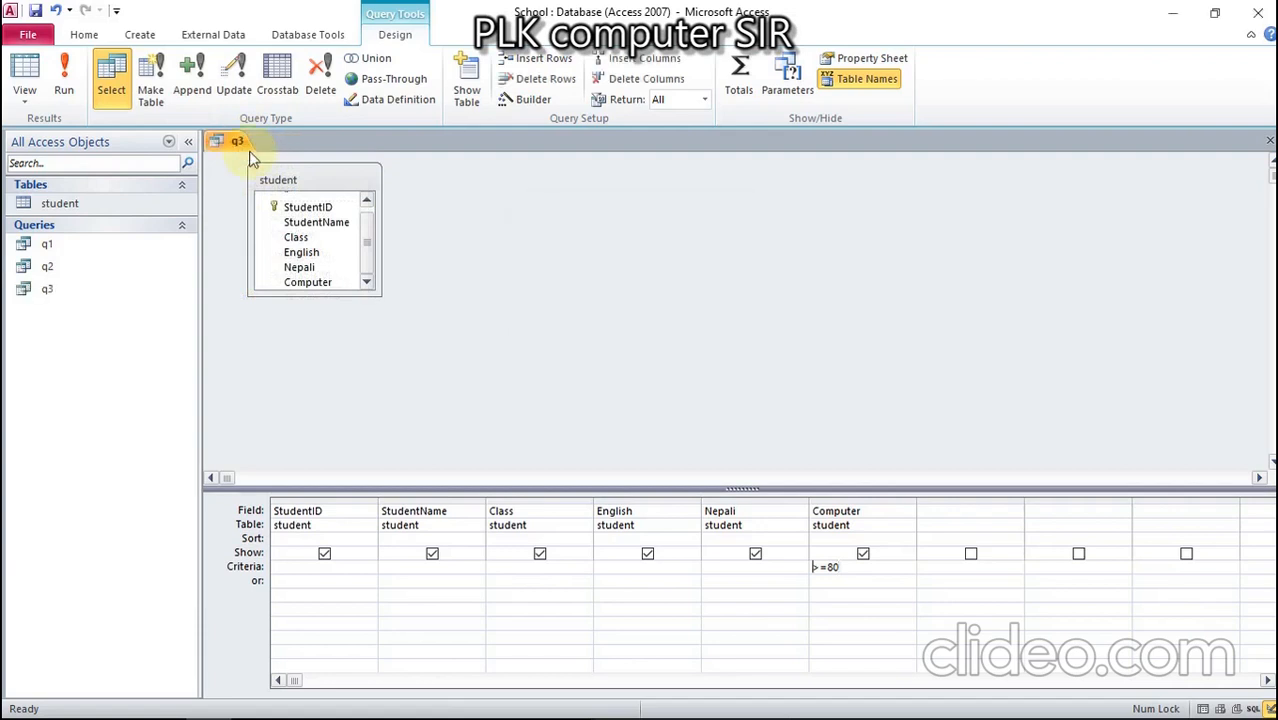
{"action": "left_click", "coordinate": [64, 82]}
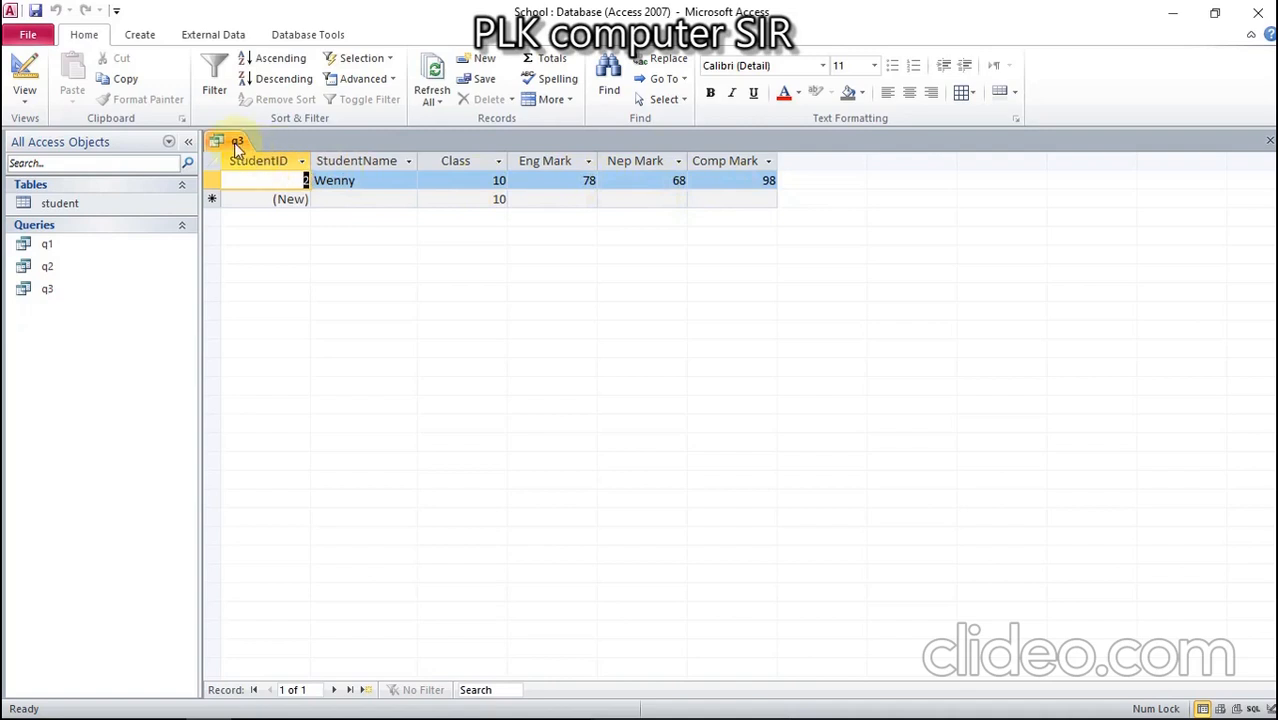
Step: Change the Computer field's criterion in q3 to <=80 and run the query again
{"action": "right_click", "coordinate": [237, 142]}
{"action": "left_click", "coordinate": [265, 223]}
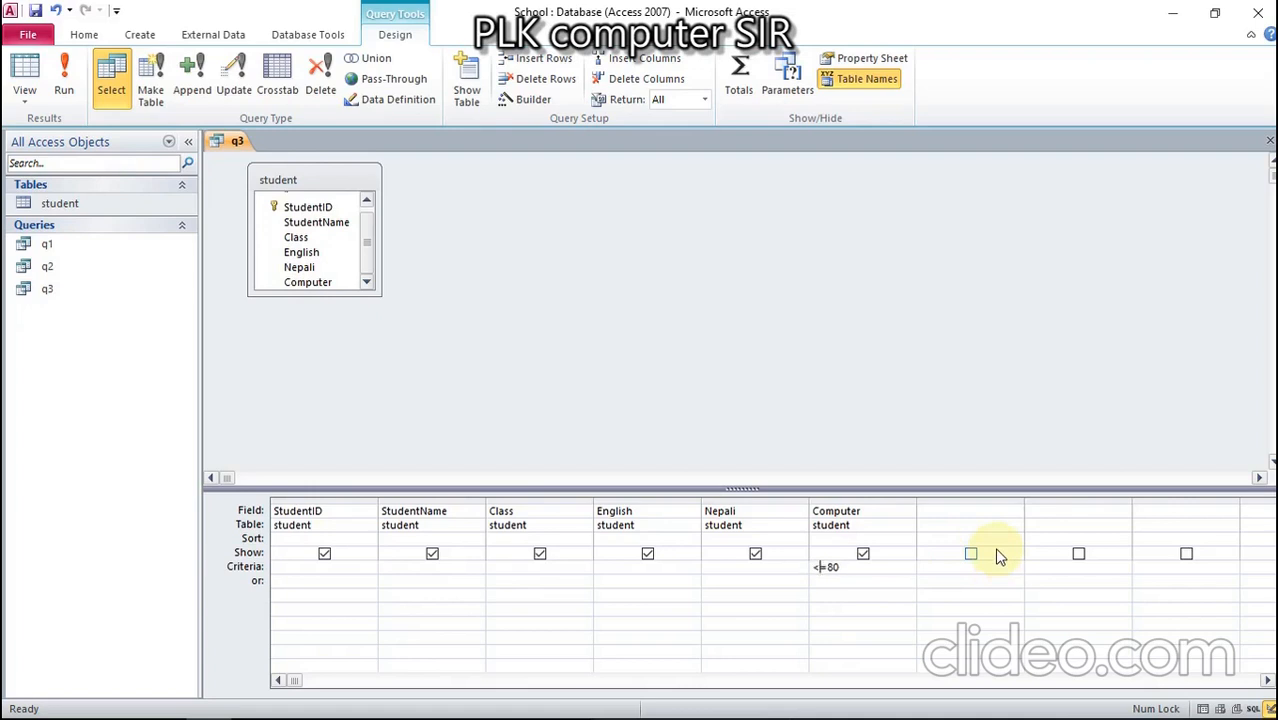
{"action": "left_click", "coordinate": [68, 98]}
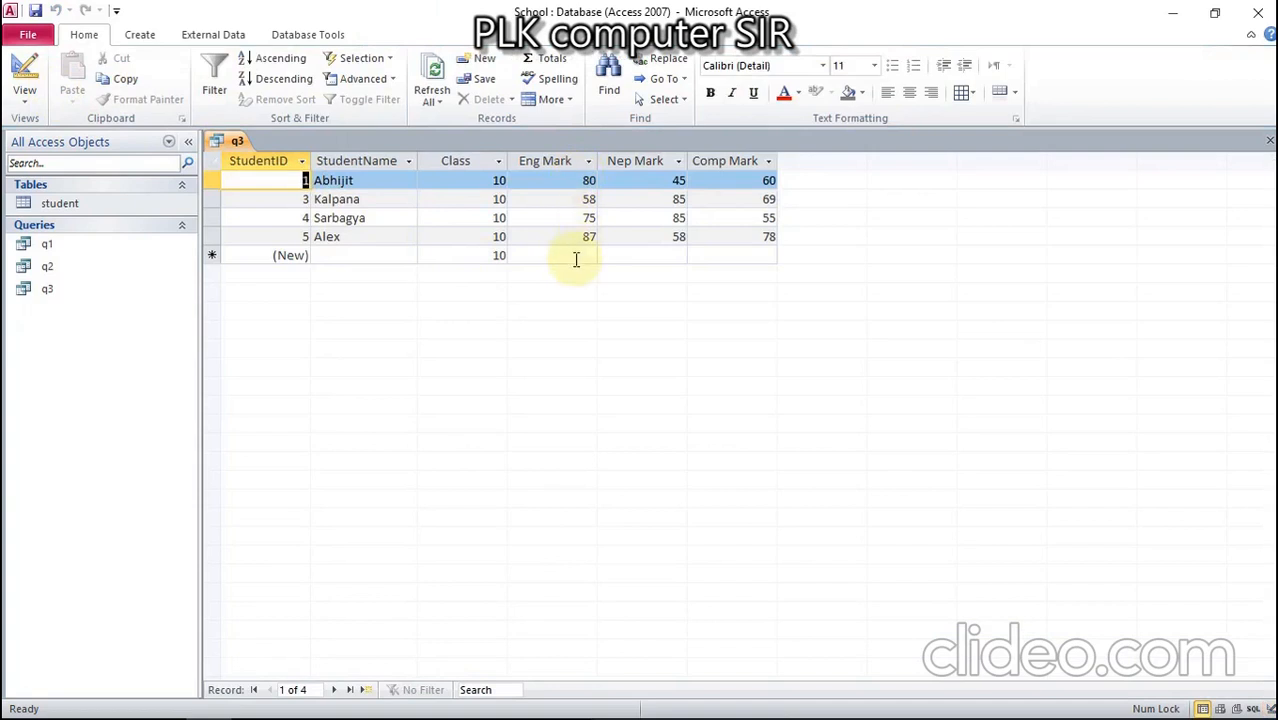
Step: Open the student table to compare its marks with the query result, and view q3 in SQL View
{"action": "double_click", "coordinate": [43, 203]}
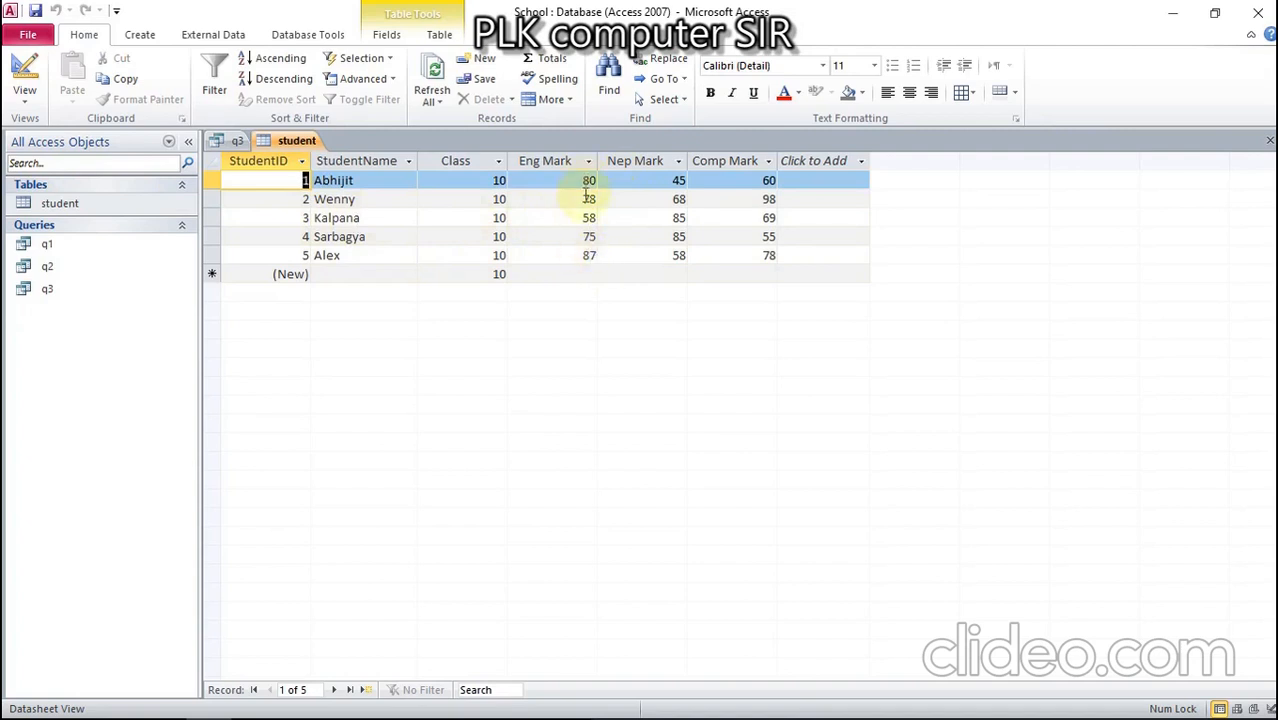
{"action": "left_click", "coordinate": [236, 141]}
{"action": "right_click", "coordinate": [235, 145]}
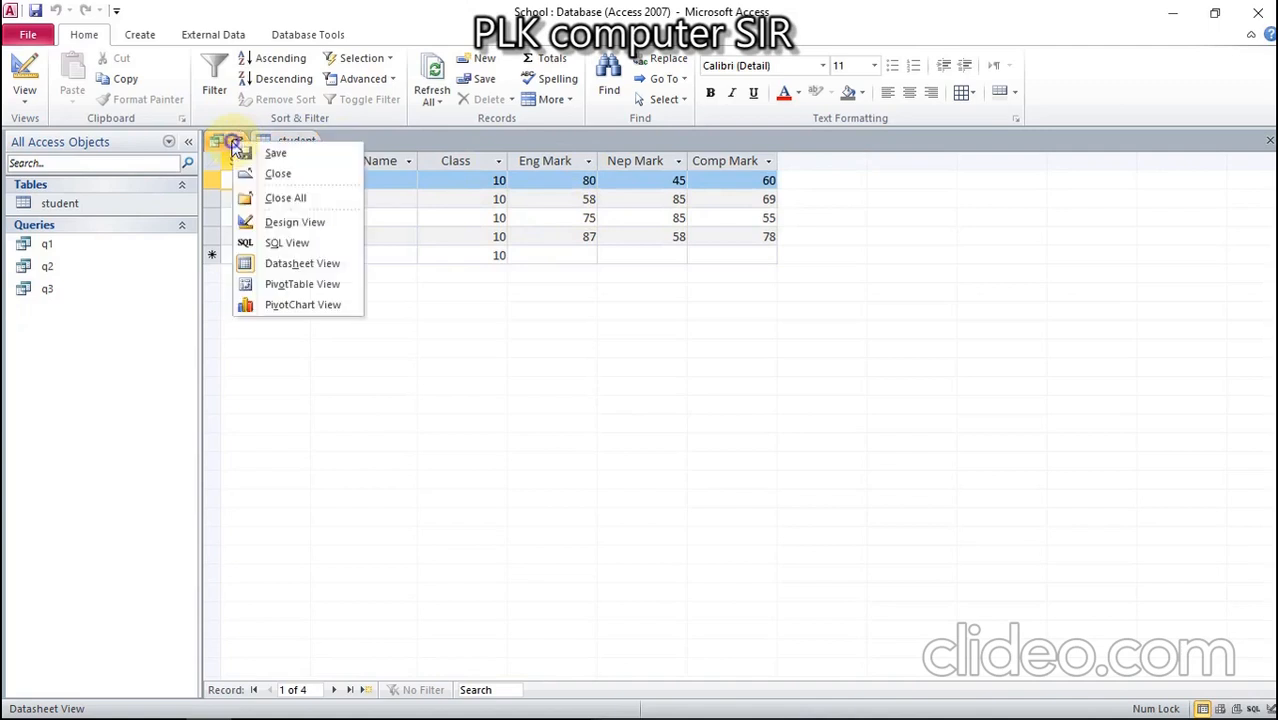
{"action": "left_click", "coordinate": [271, 246]}
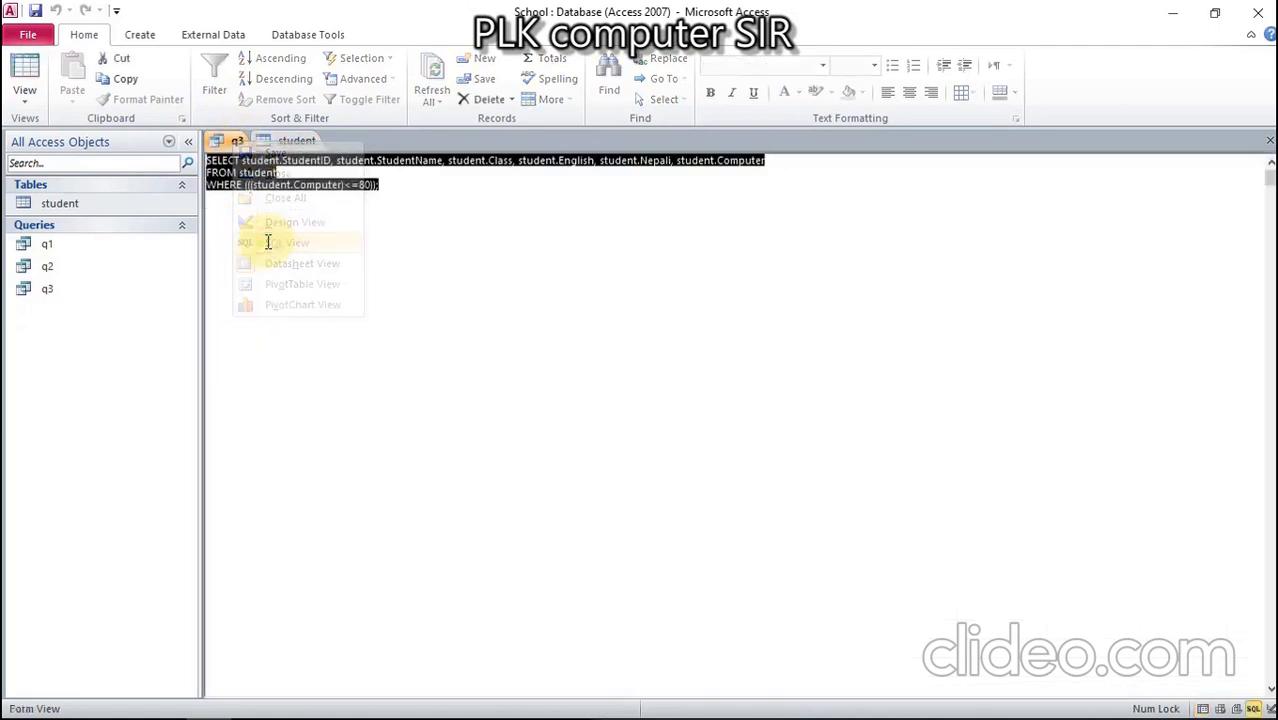
Step: Return q3 to Design View, remove the Computer criterion, set the English field's criterion to >=80, and run the query
{"action": "right_click", "coordinate": [236, 141]}
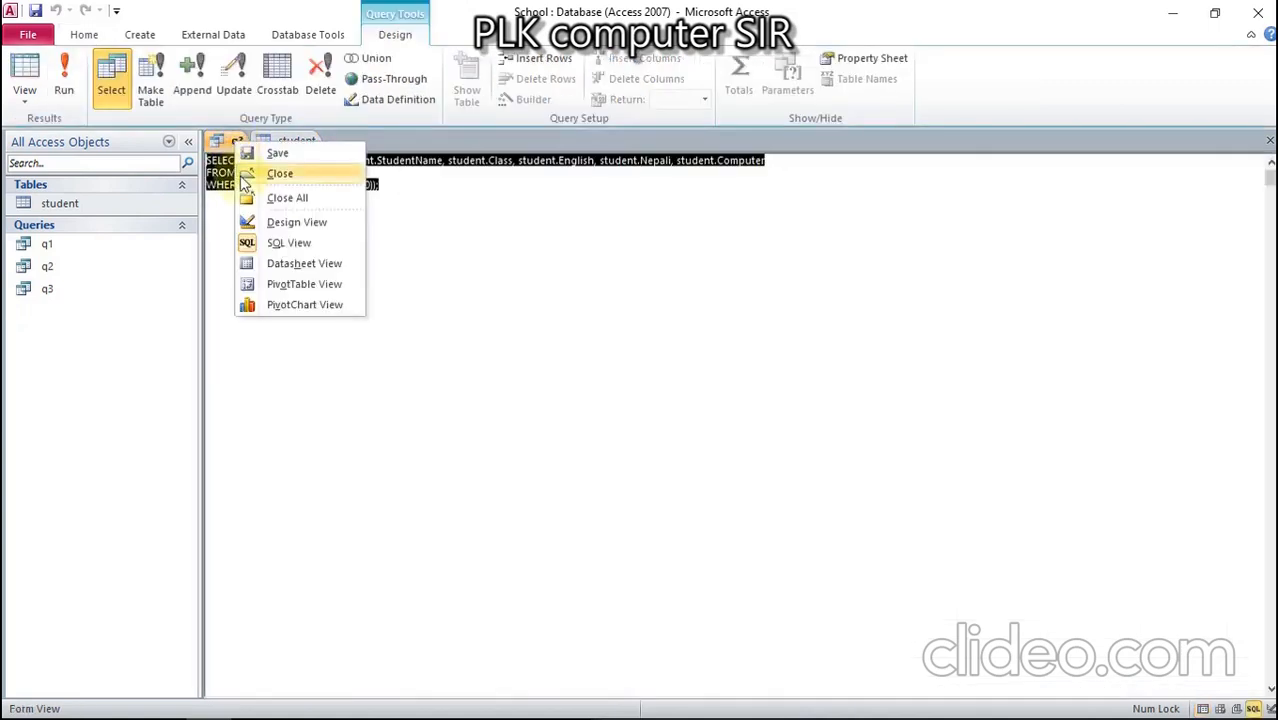
{"action": "left_click", "coordinate": [263, 222]}
{"action": "left_click", "coordinate": [850, 567]}
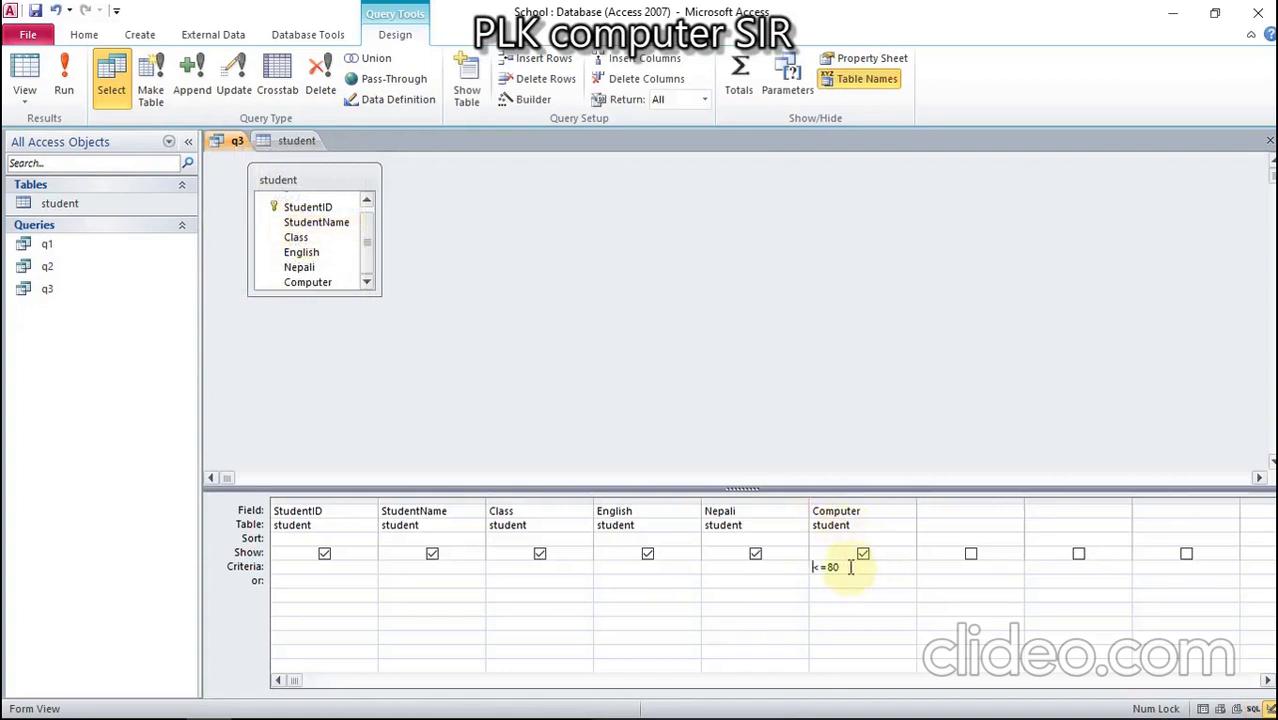
{"action": "left_click_drag", "start_coordinate": [840, 567], "coordinate": [815, 567]}
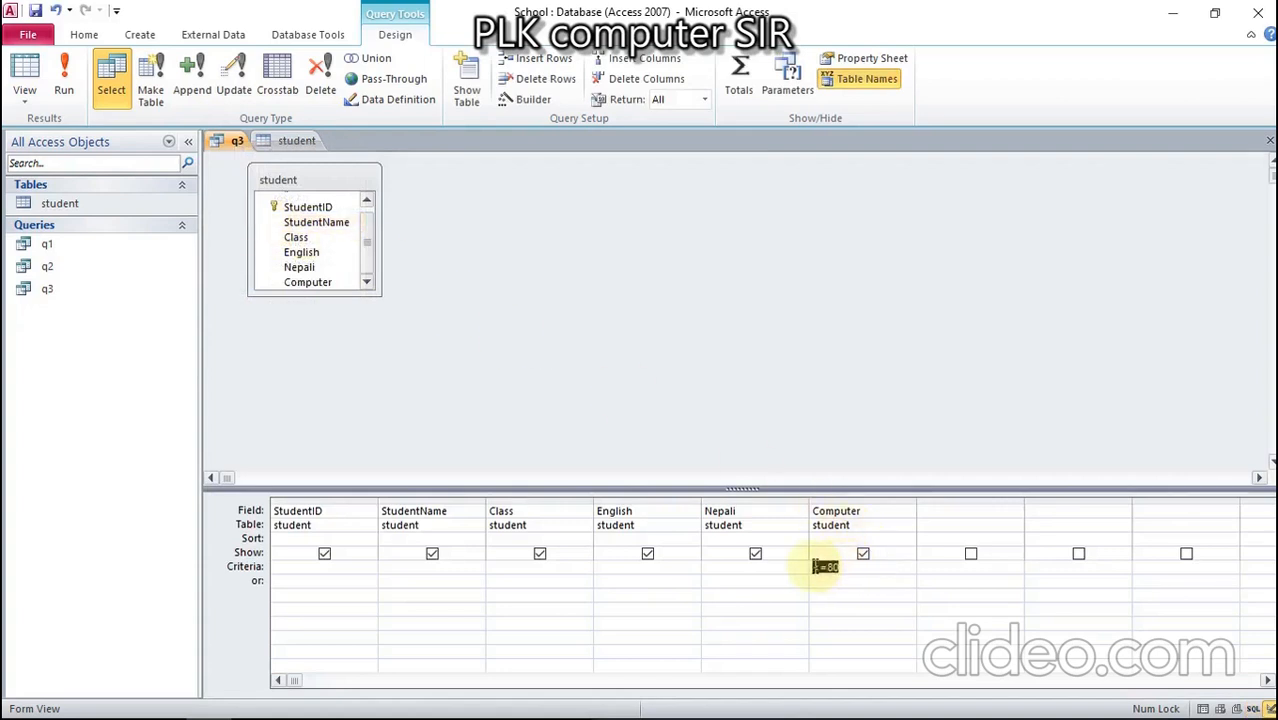
{"action": "key", "text": "Delete"}
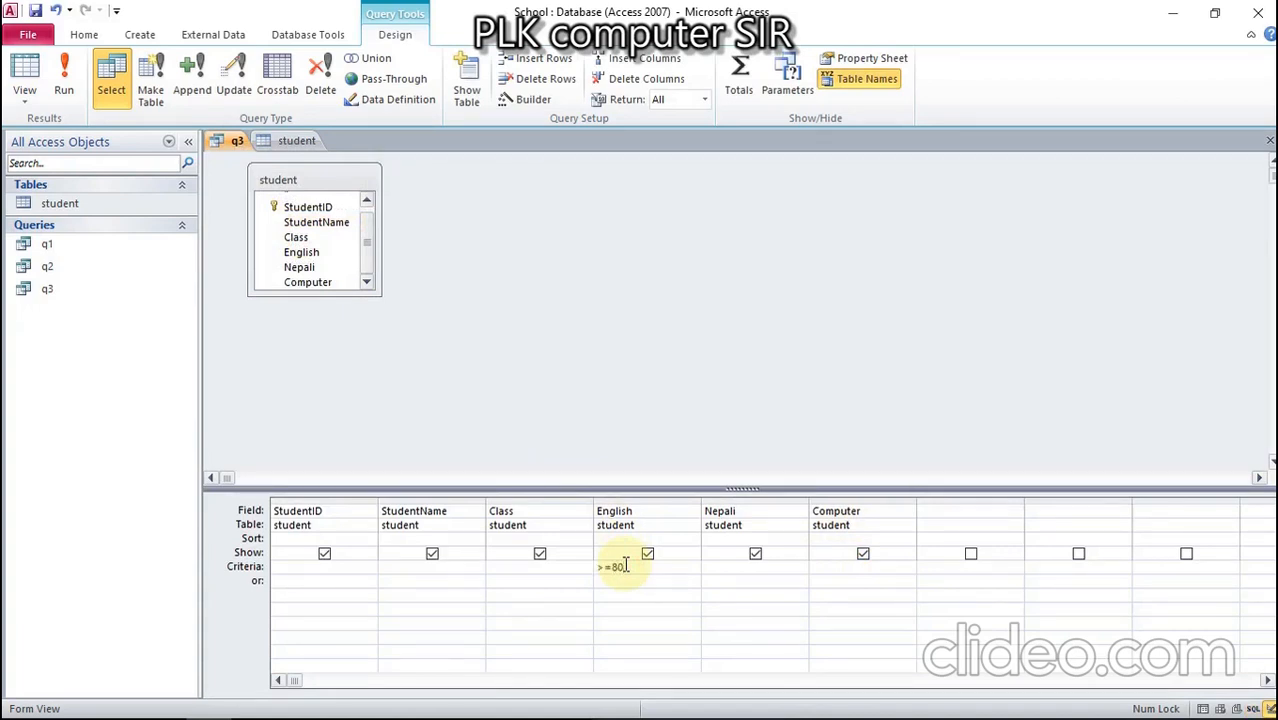
{"action": "left_click", "coordinate": [65, 90]}
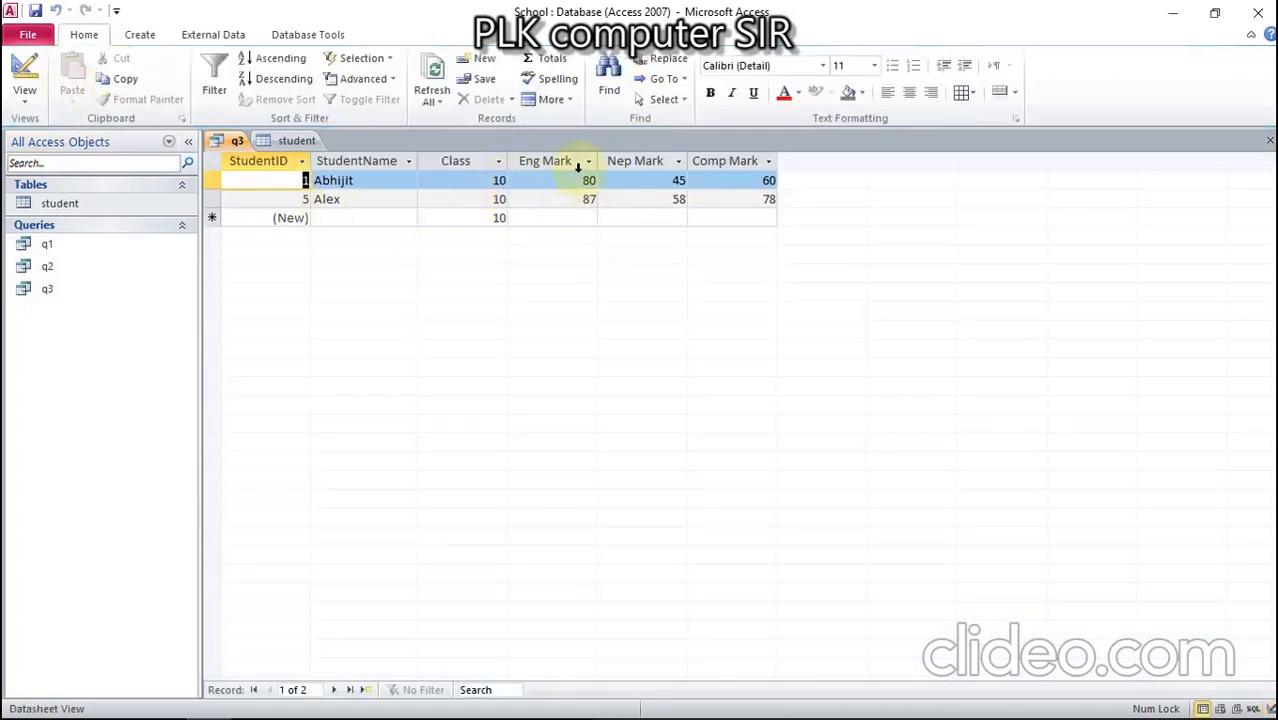
Step: Compare q3's English marks with those in the student table, and reopen q3 in Design View
{"action": "double_click", "coordinate": [76, 199]}
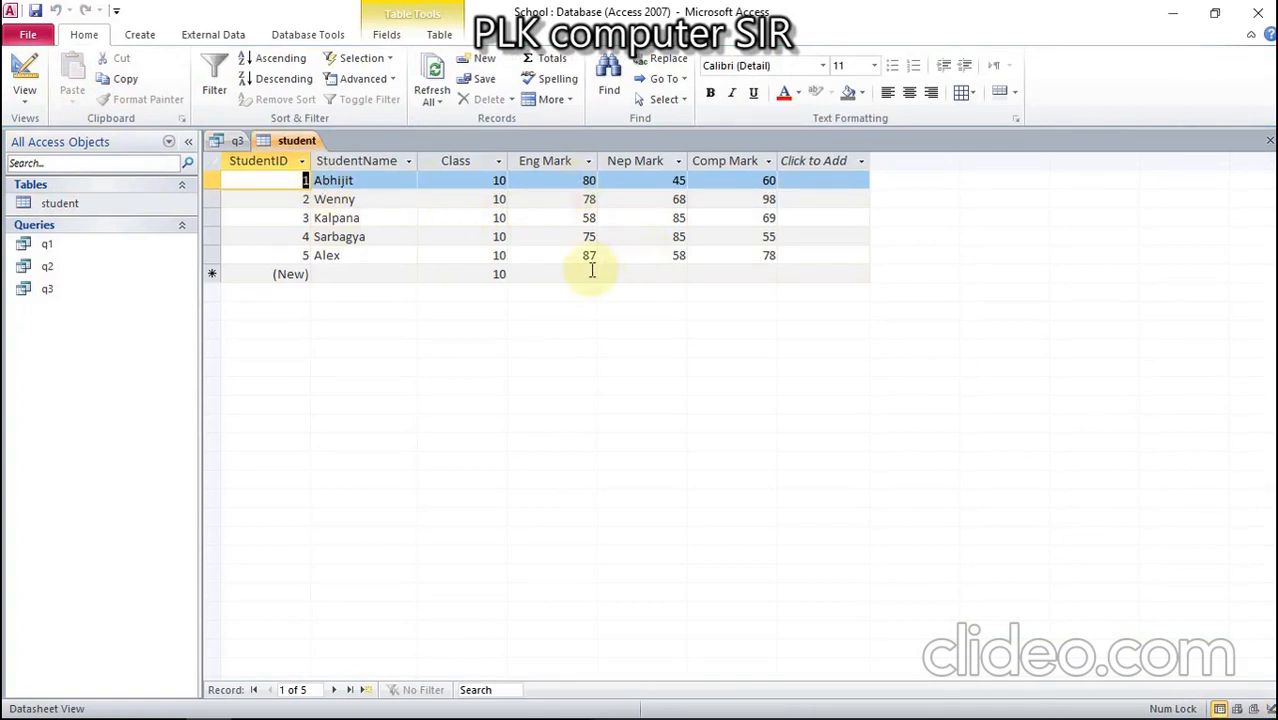
{"action": "left_click", "coordinate": [236, 140]}
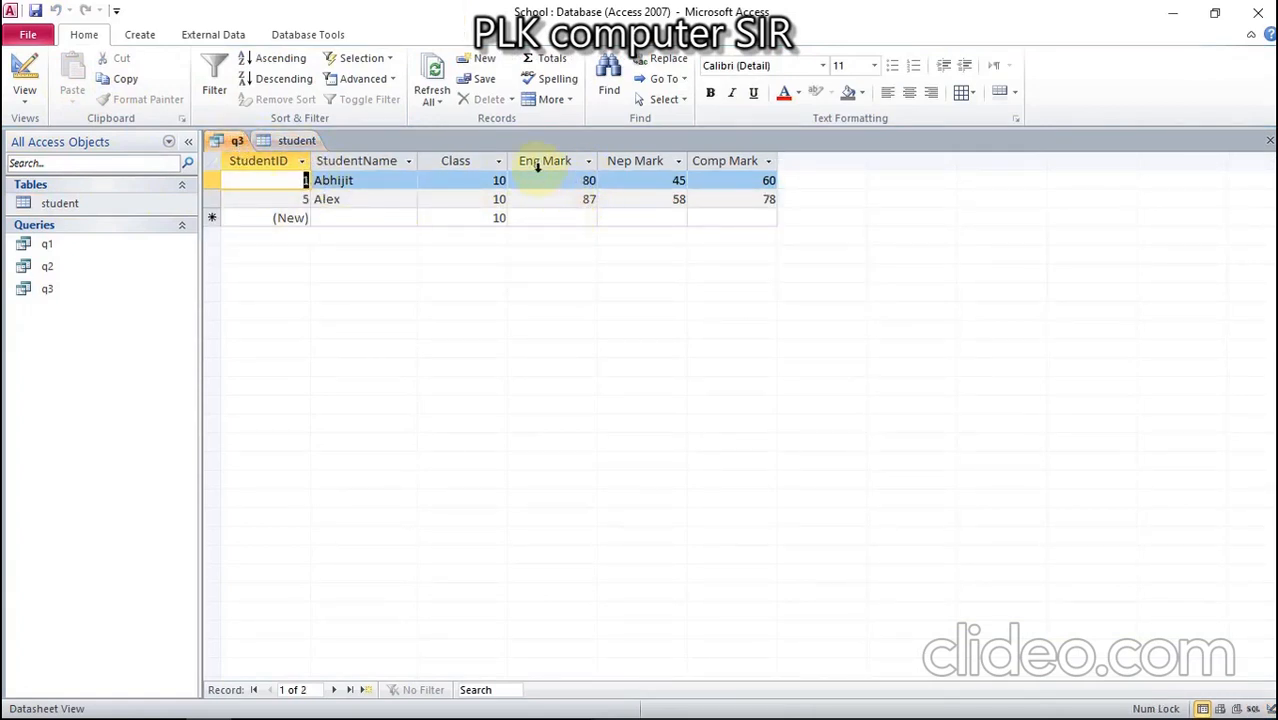
{"action": "right_click", "coordinate": [224, 140]}
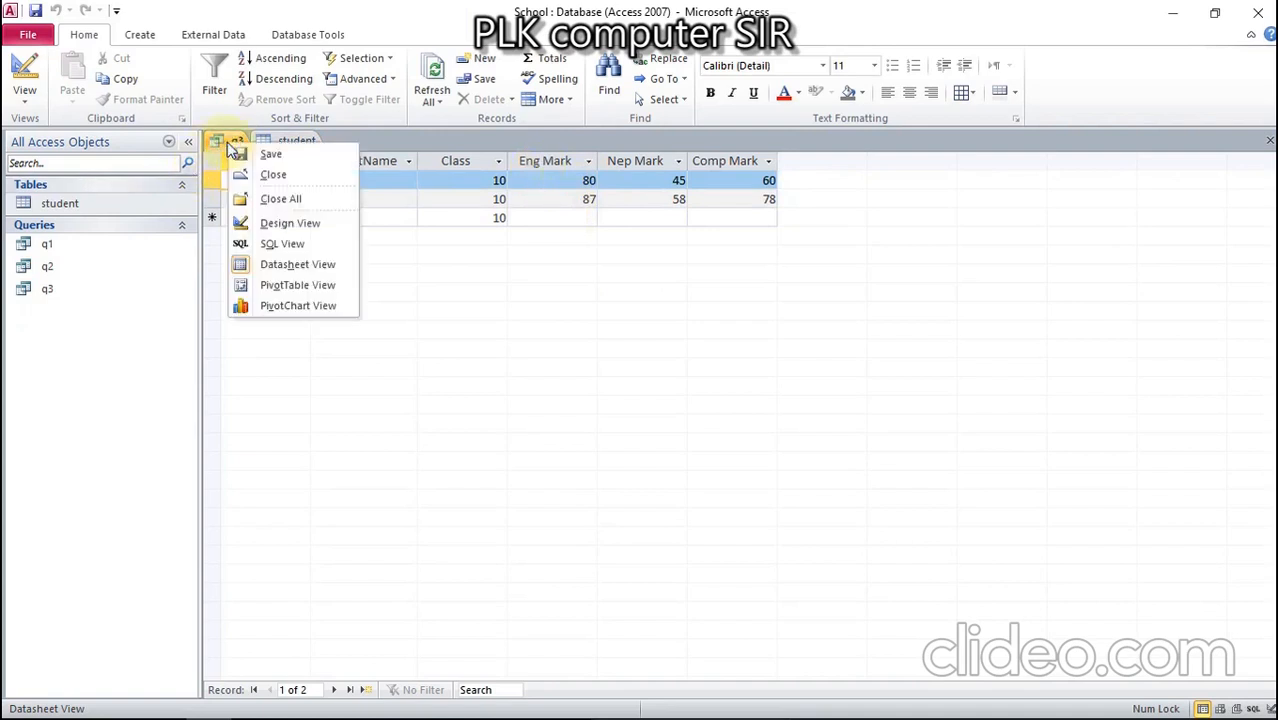
{"action": "left_click", "coordinate": [222, 160]}
{"action": "right_click", "coordinate": [224, 141]}
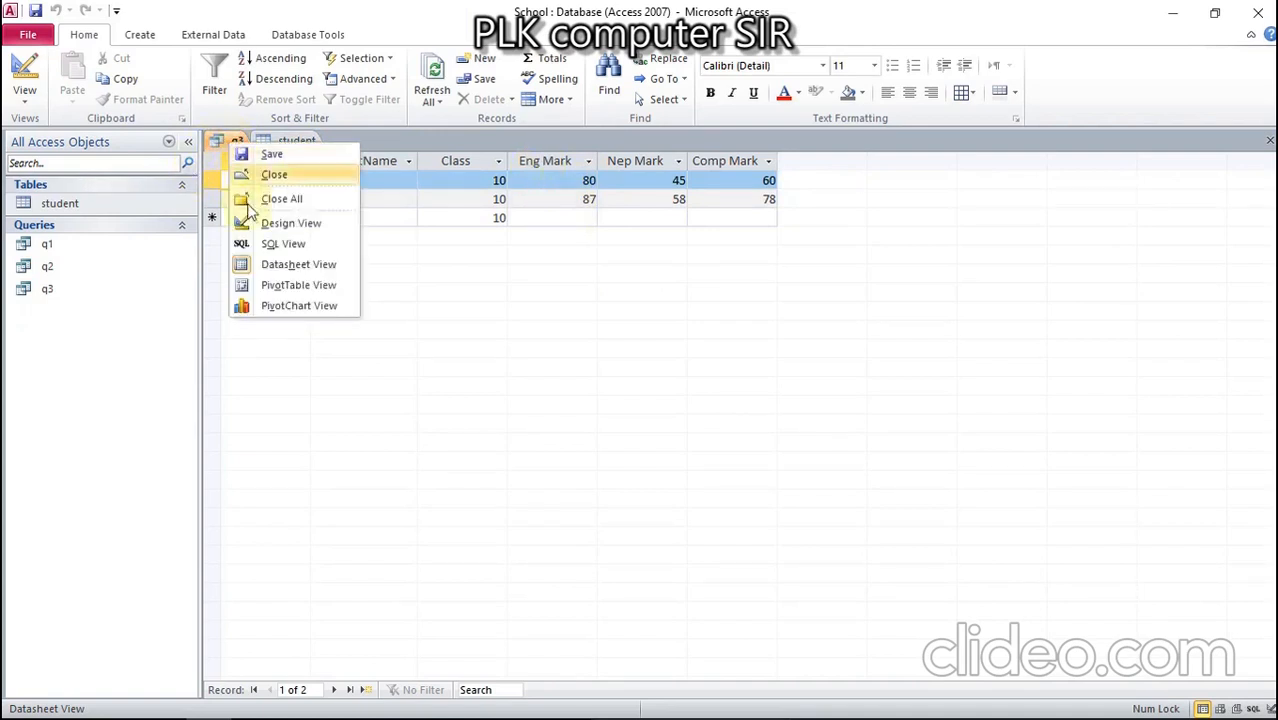
{"action": "left_click", "coordinate": [245, 218]}
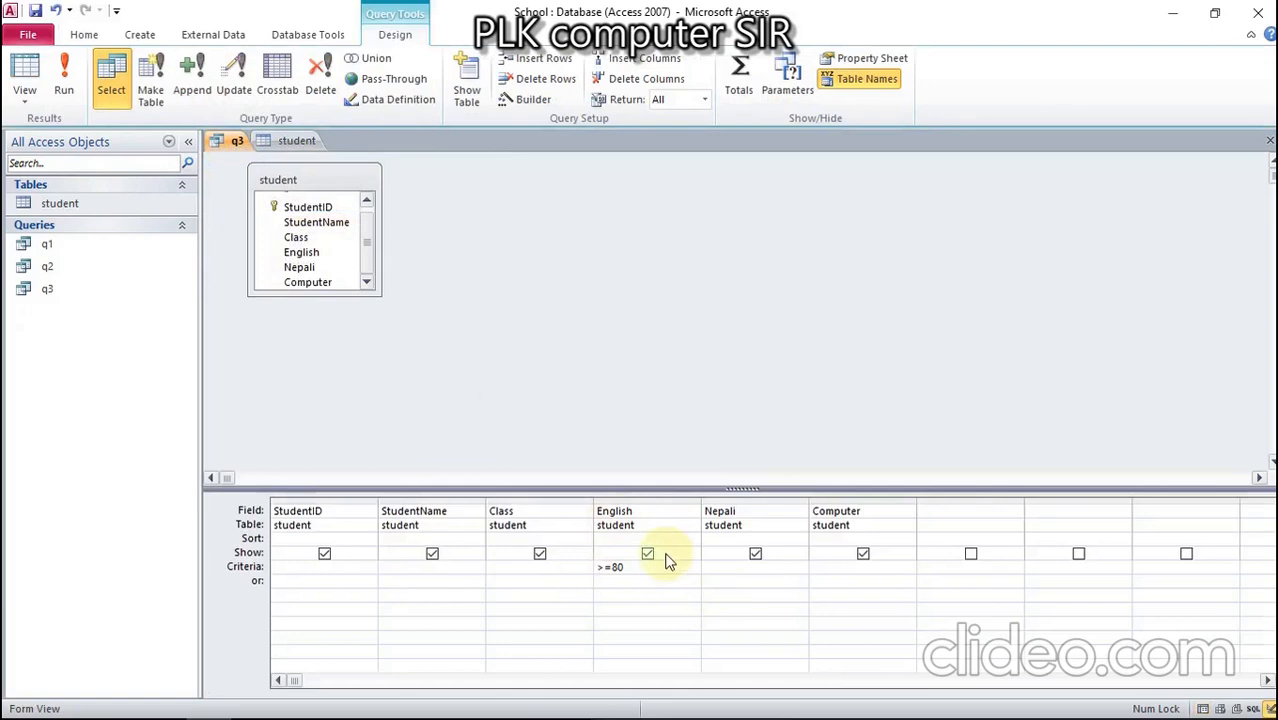
Step: Close all open objects and check the fourth query's condition in the browser's task instructions
{"action": "right_click", "coordinate": [290, 141]}
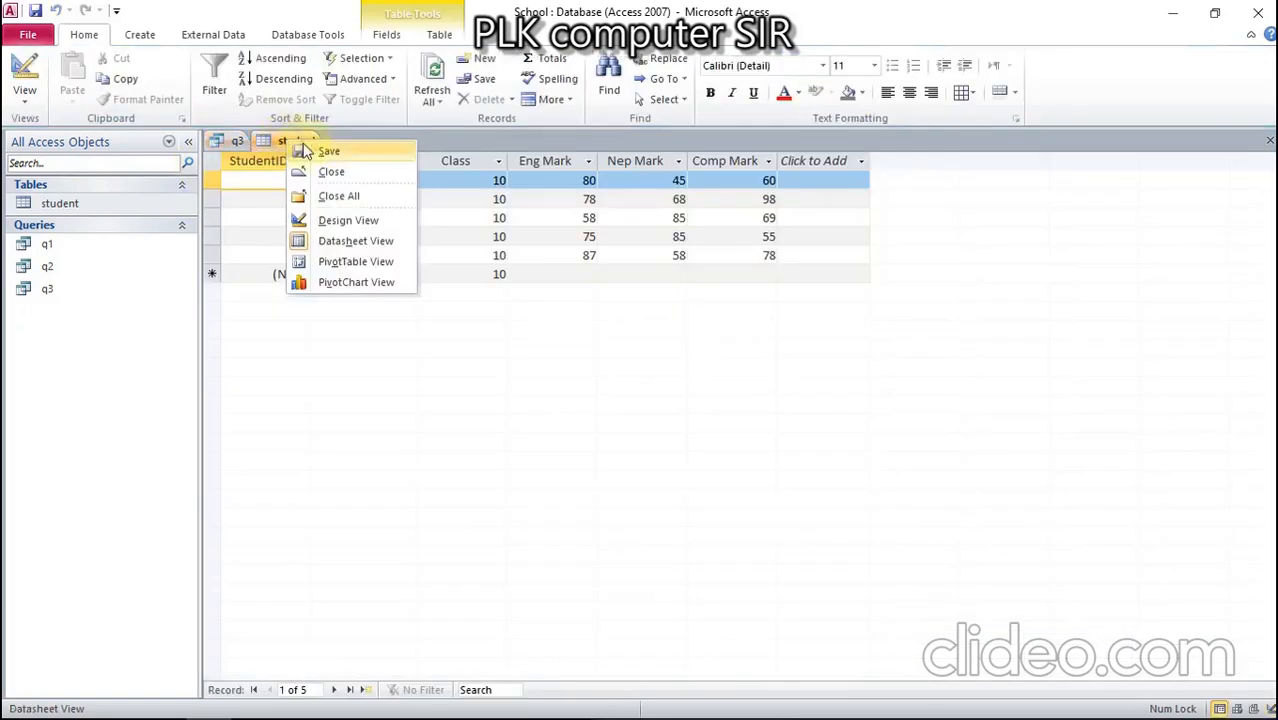
{"action": "left_click", "coordinate": [338, 195]}
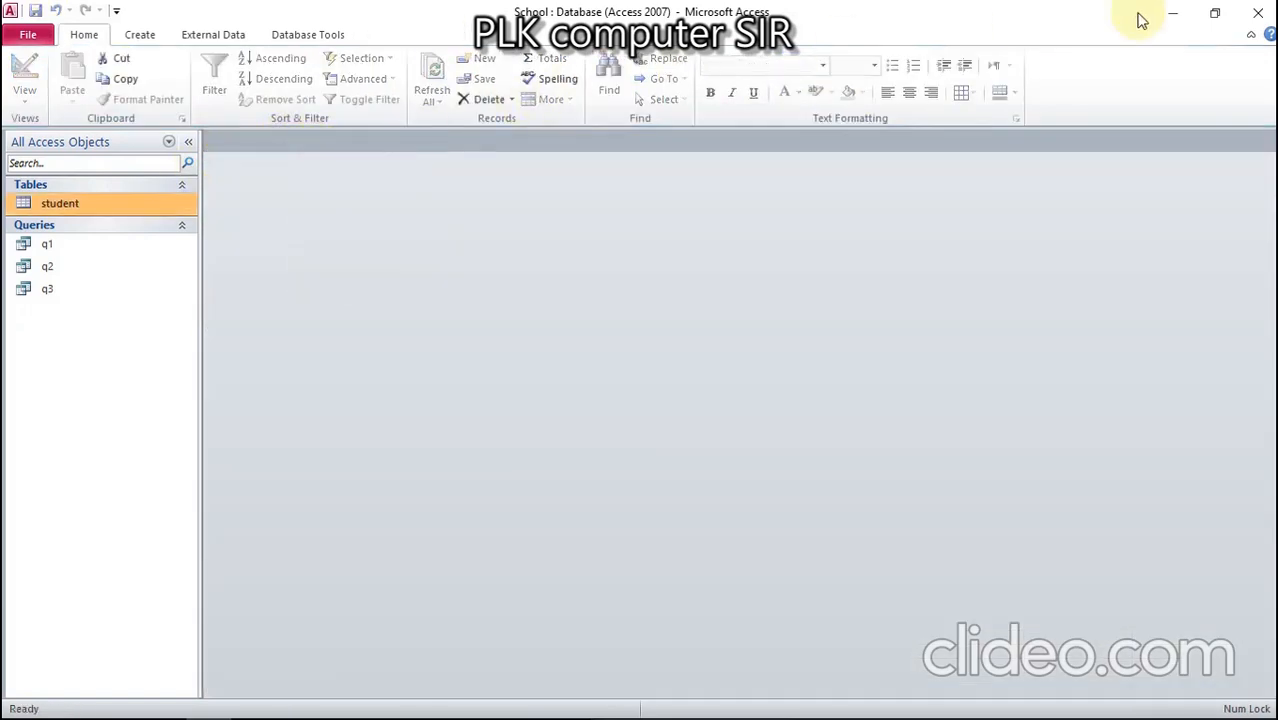
{"action": "left_click", "coordinate": [1214, 13]}
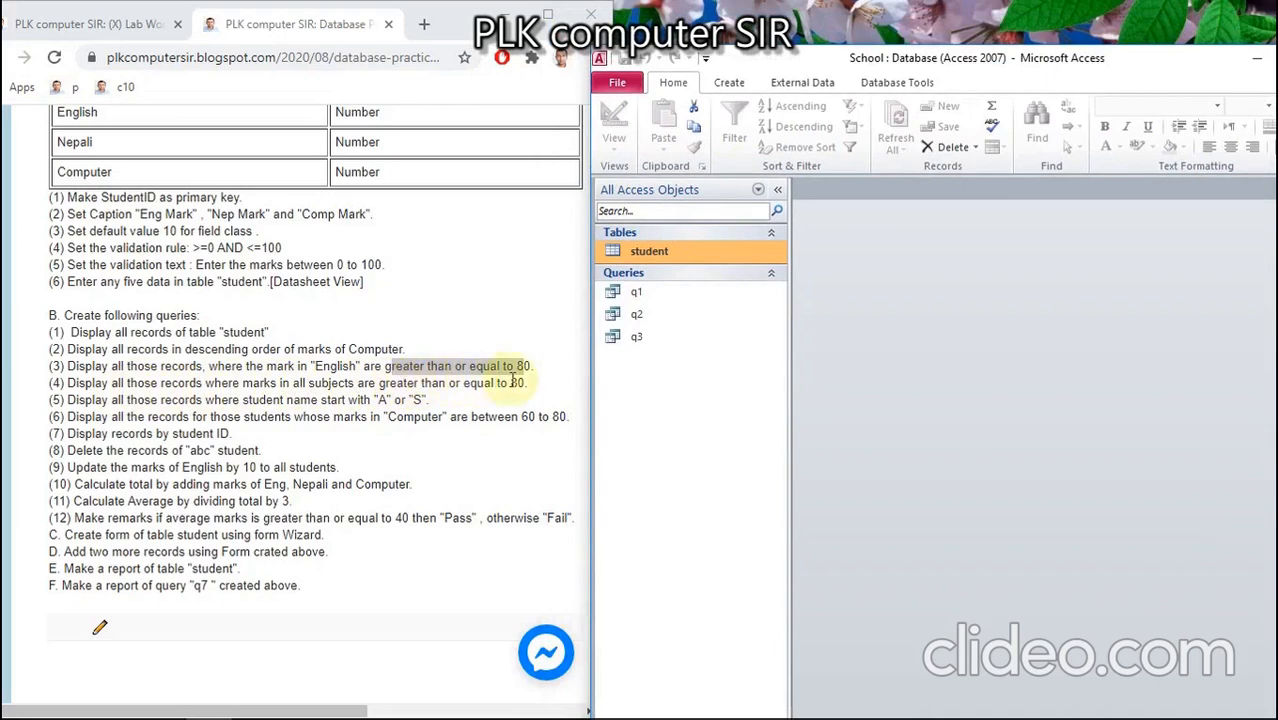
{"action": "double_click", "coordinate": [1190, 50]}
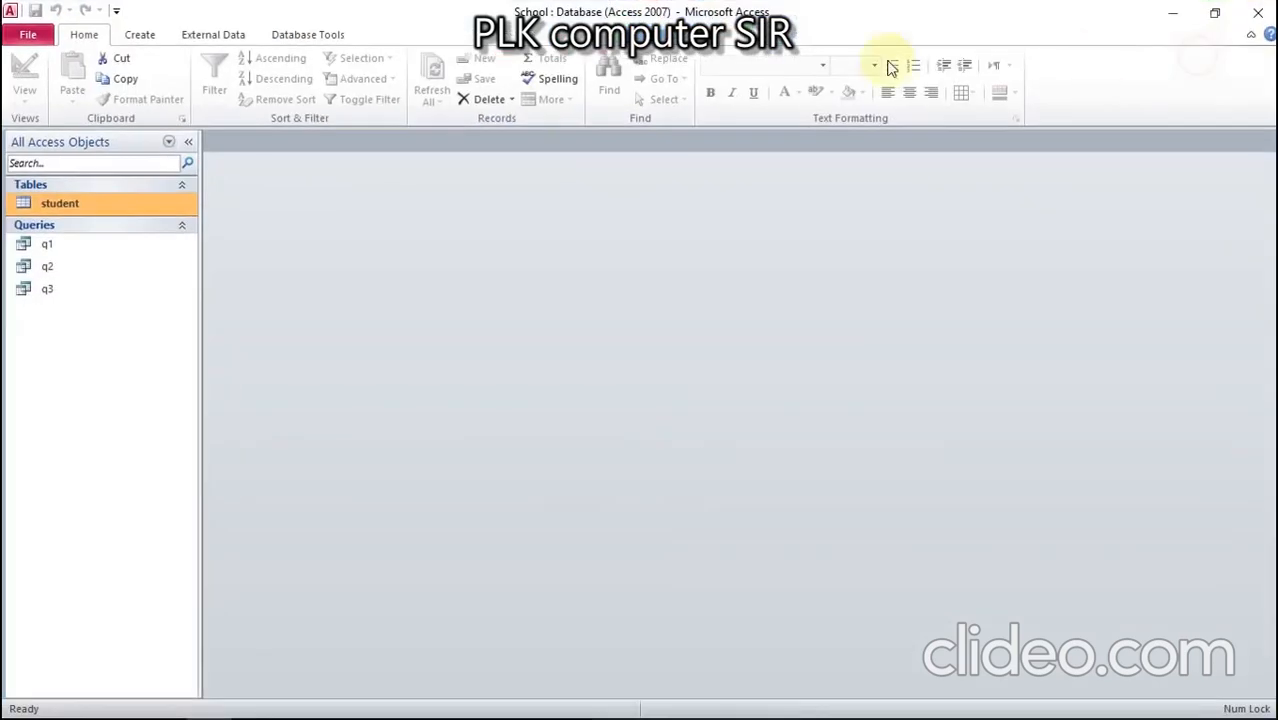
Step: Create a new query in Design View based on the student table
{"action": "left_click", "coordinate": [138, 35]}
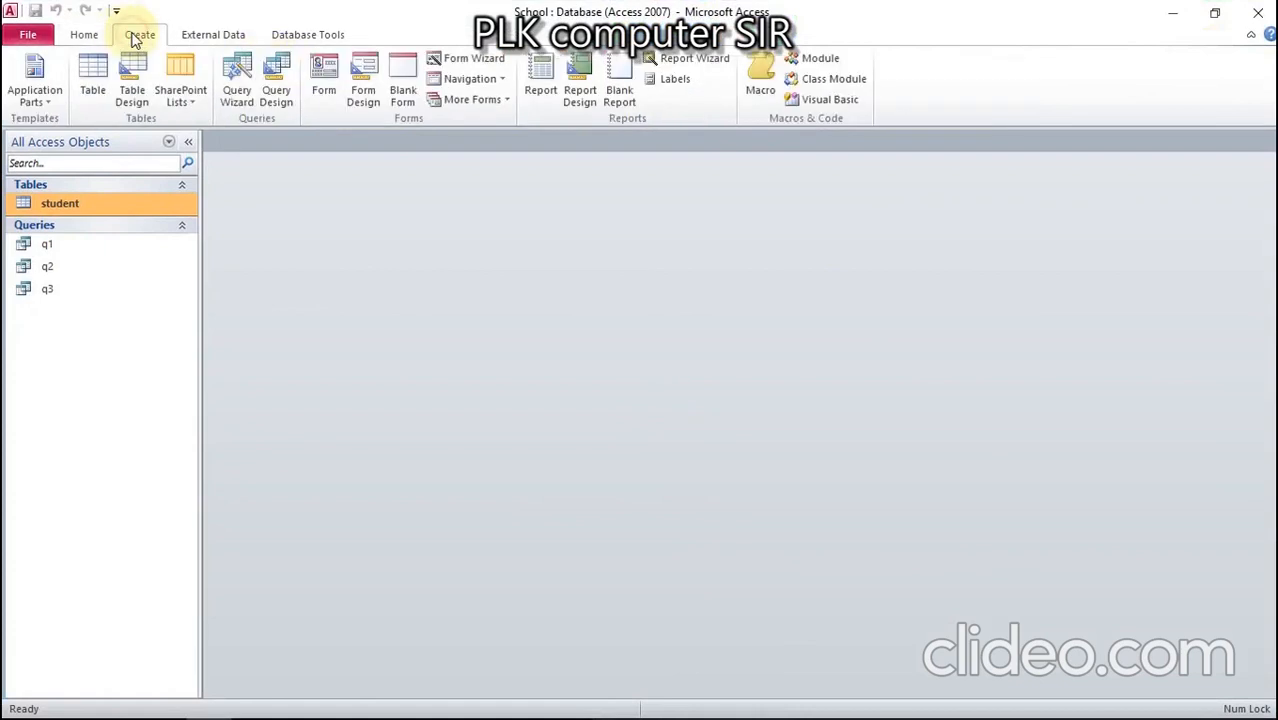
{"action": "left_click", "coordinate": [280, 94]}
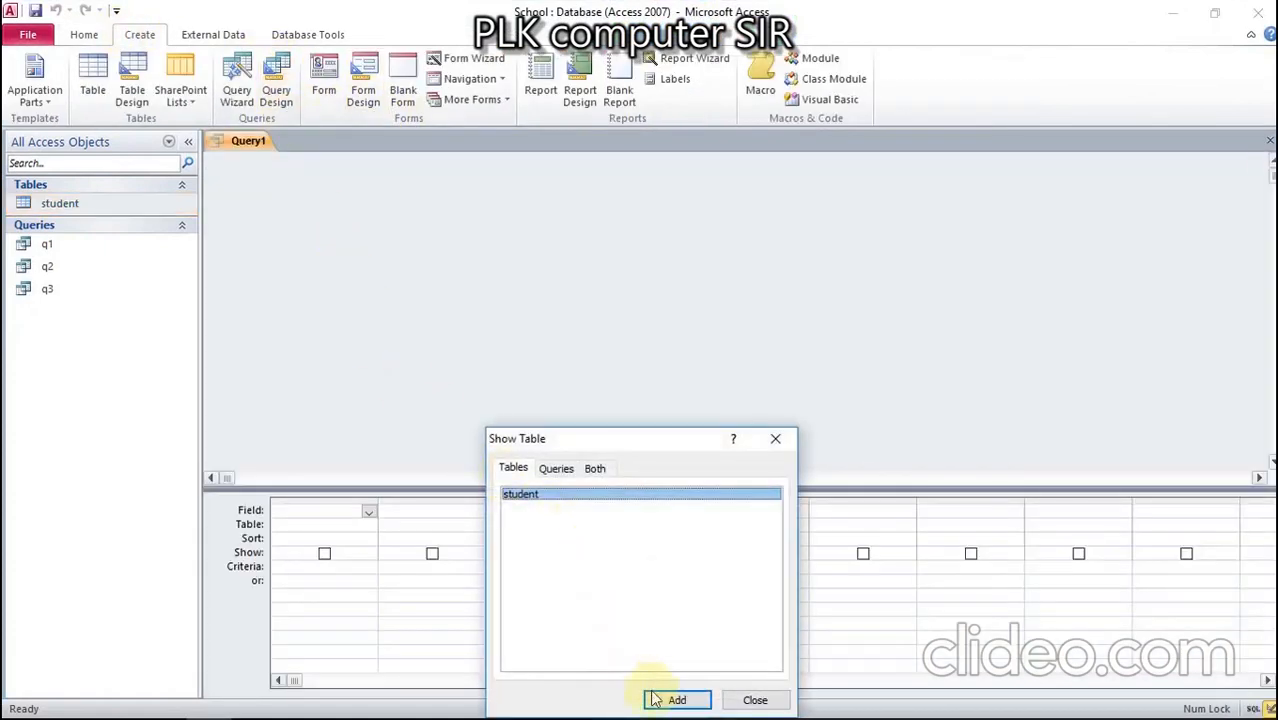
{"action": "left_click", "coordinate": [672, 700]}
{"action": "left_click", "coordinate": [752, 700]}
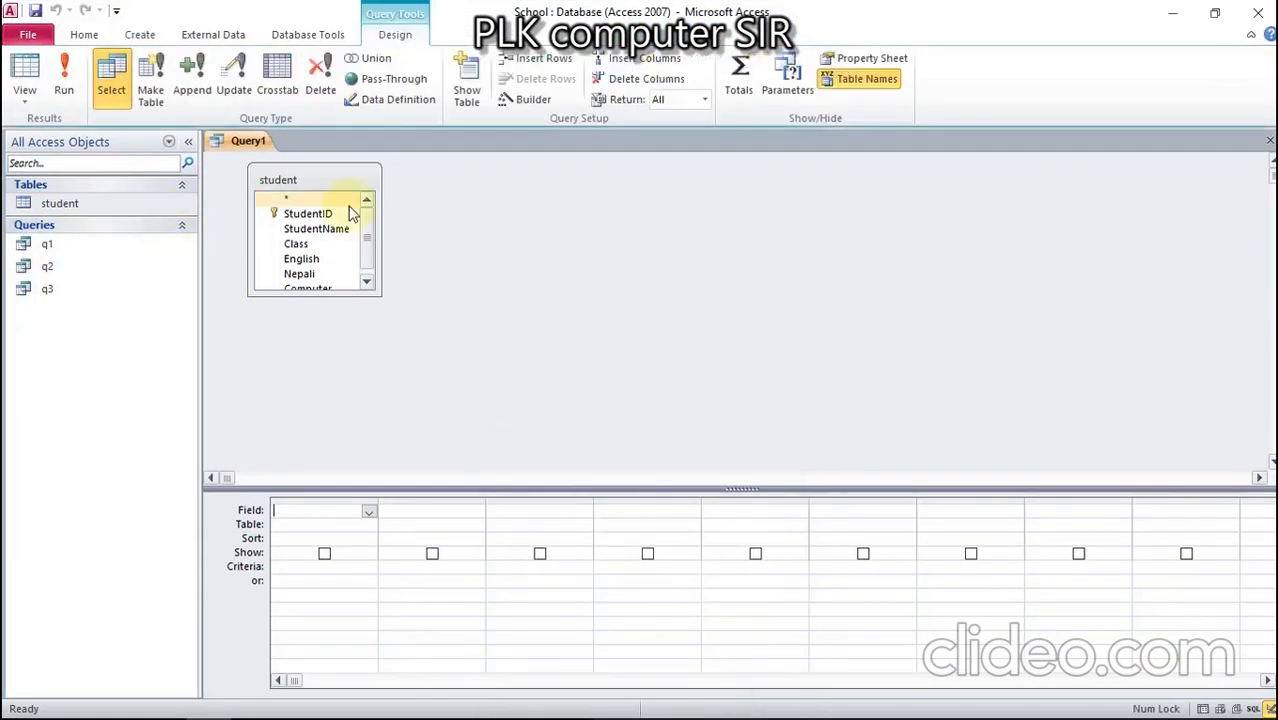
Step: Add the StudentID, StudentName and Class fields to the first three columns of the query design grid
{"action": "left_click", "coordinate": [368, 515]}
{"action": "left_click", "coordinate": [300, 537]}
{"action": "left_click", "coordinate": [476, 518]}
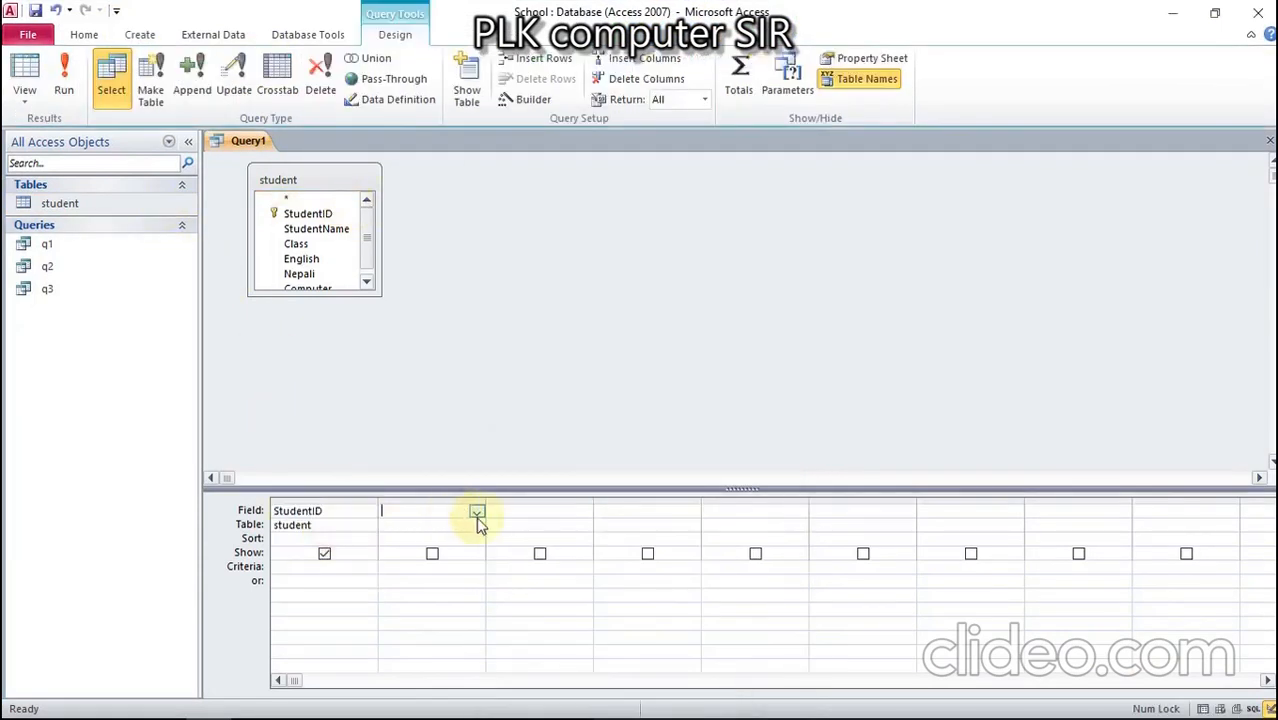
{"action": "left_click", "coordinate": [477, 514]}
{"action": "left_click", "coordinate": [420, 549]}
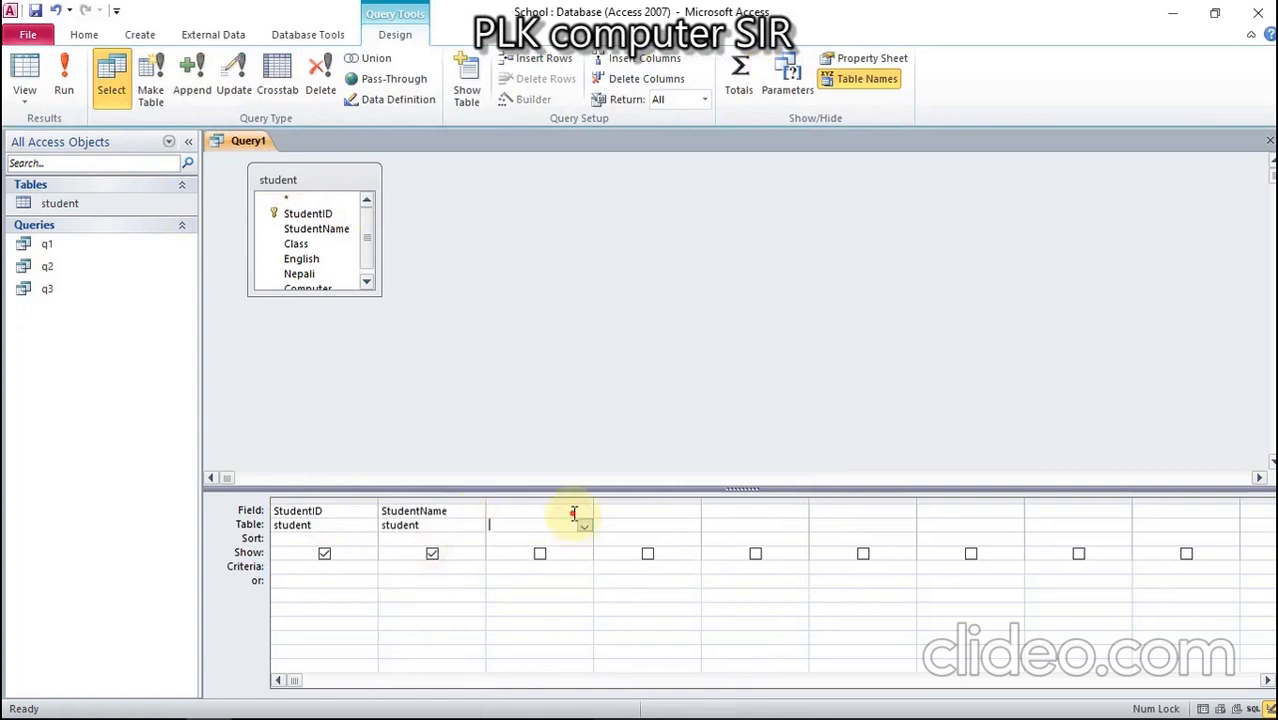
{"action": "left_click", "coordinate": [574, 514]}
{"action": "left_click", "coordinate": [584, 525]}
{"action": "left_click", "coordinate": [570, 515]}
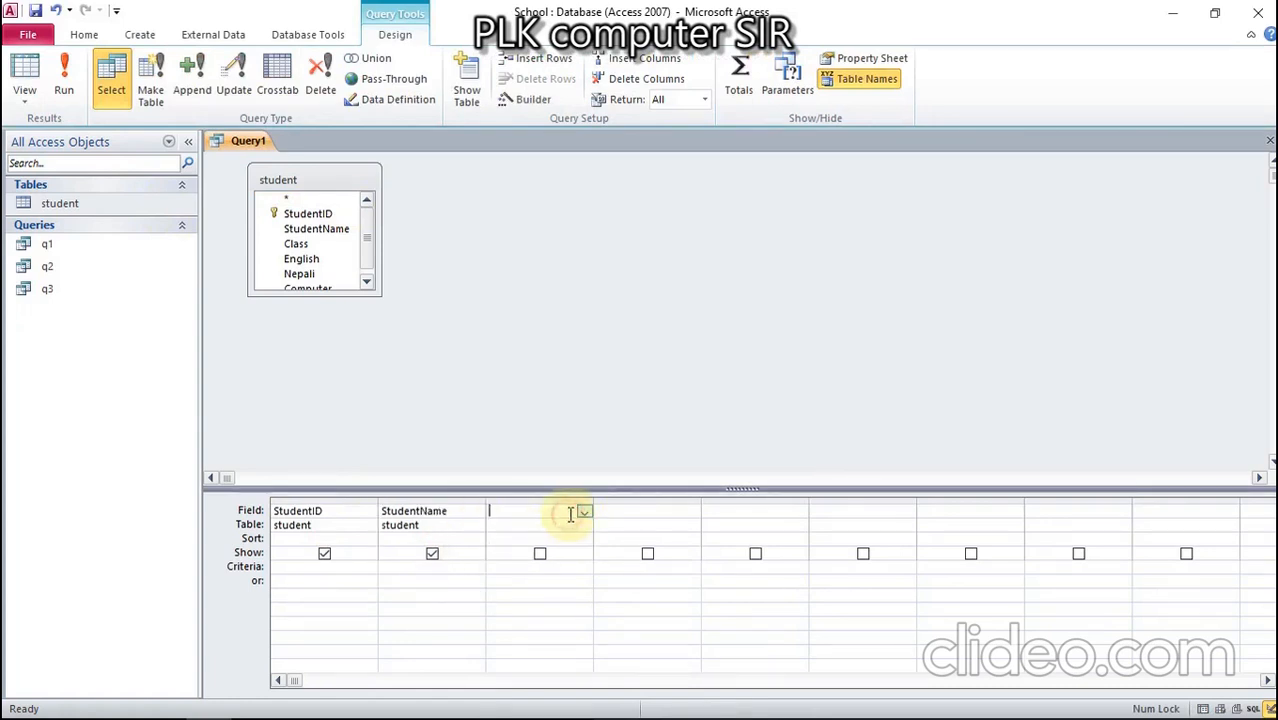
{"action": "left_click", "coordinate": [584, 513]}
{"action": "left_click", "coordinate": [540, 560]}
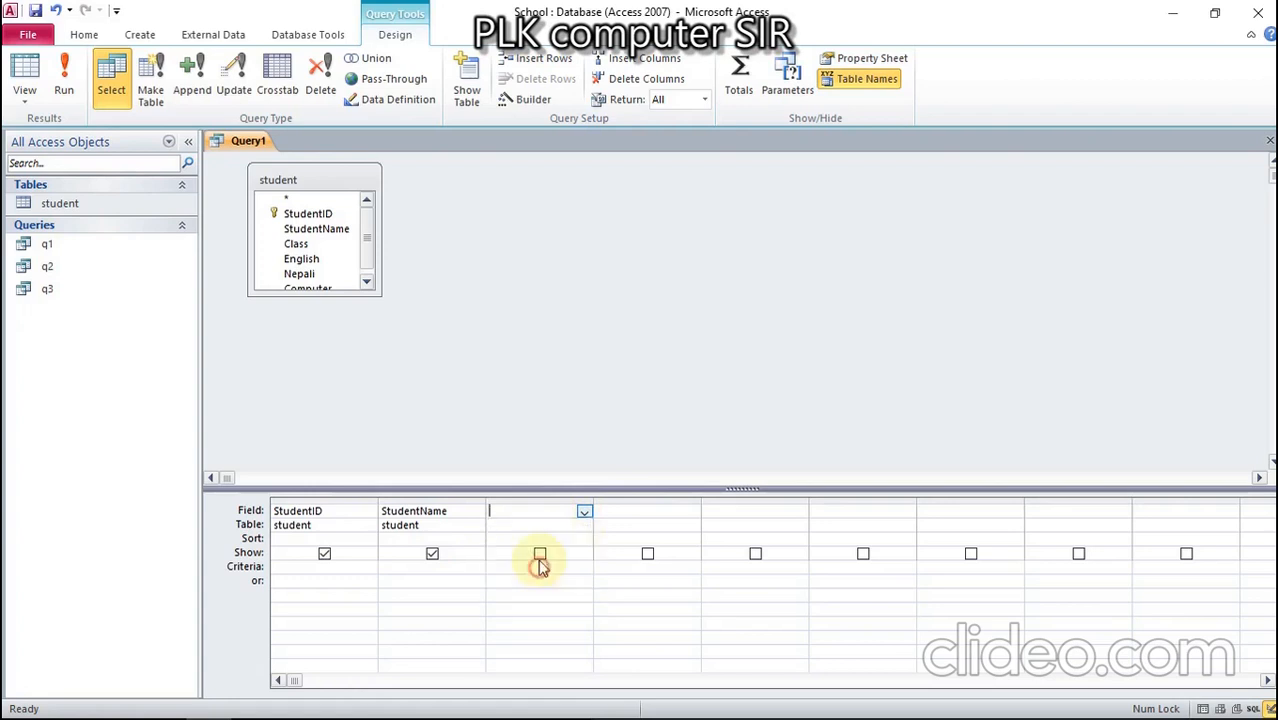
Step: Add the English, Nepali and Computer fields to the next three columns of the query design grid
{"action": "left_click", "coordinate": [620, 511]}
{"action": "left_click", "coordinate": [691, 512]}
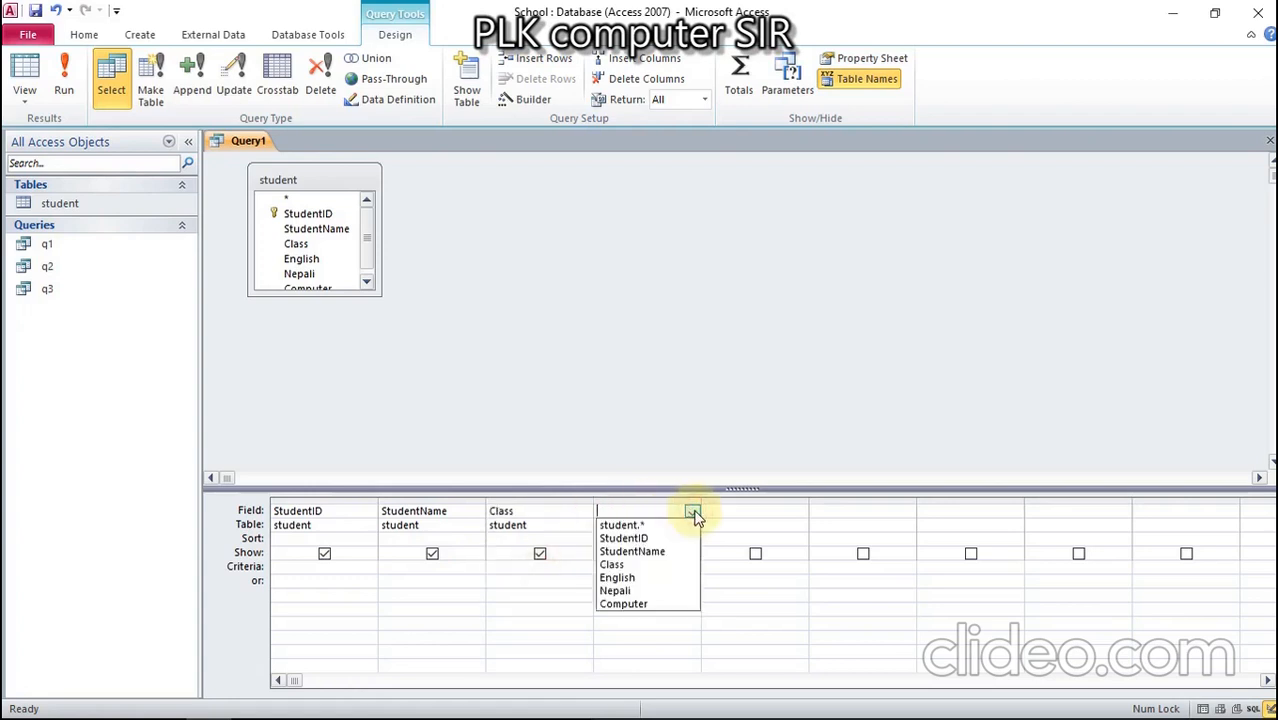
{"action": "left_click", "coordinate": [648, 578]}
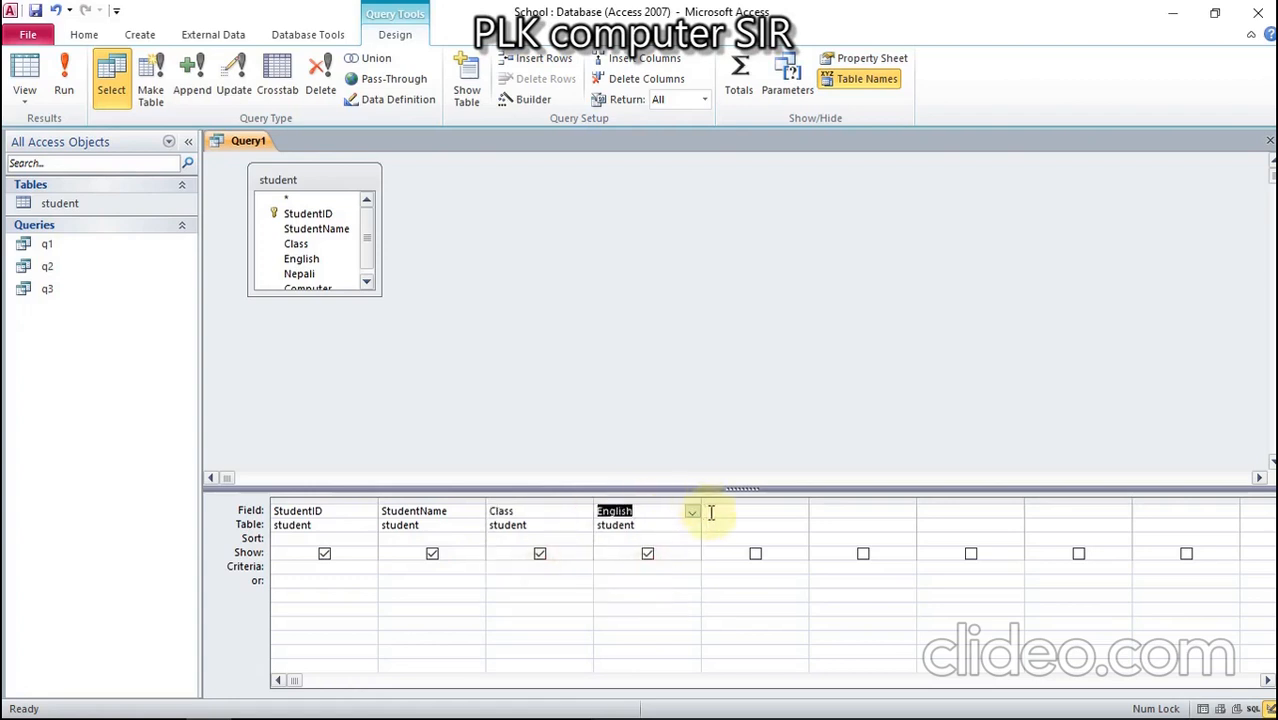
{"action": "left_click", "coordinate": [722, 511]}
{"action": "left_click", "coordinate": [800, 511]}
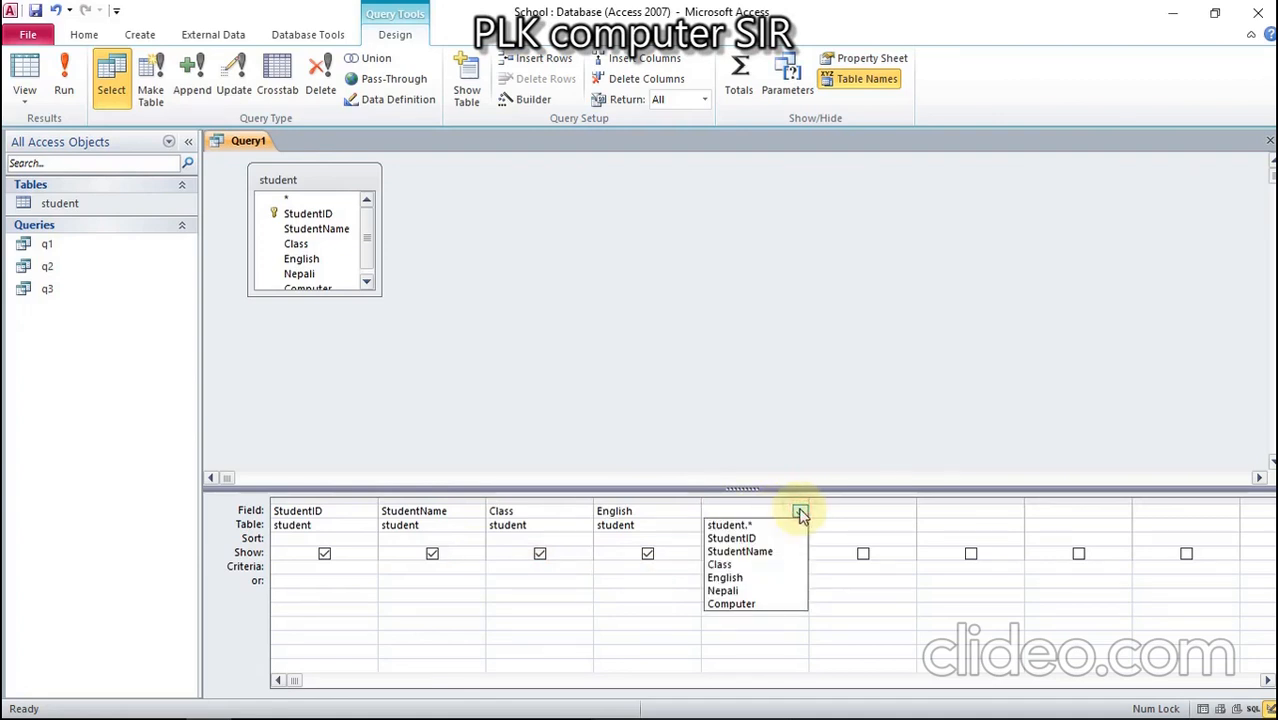
{"action": "type", "text": "nepali"}
{"action": "key", "text": "Return"}
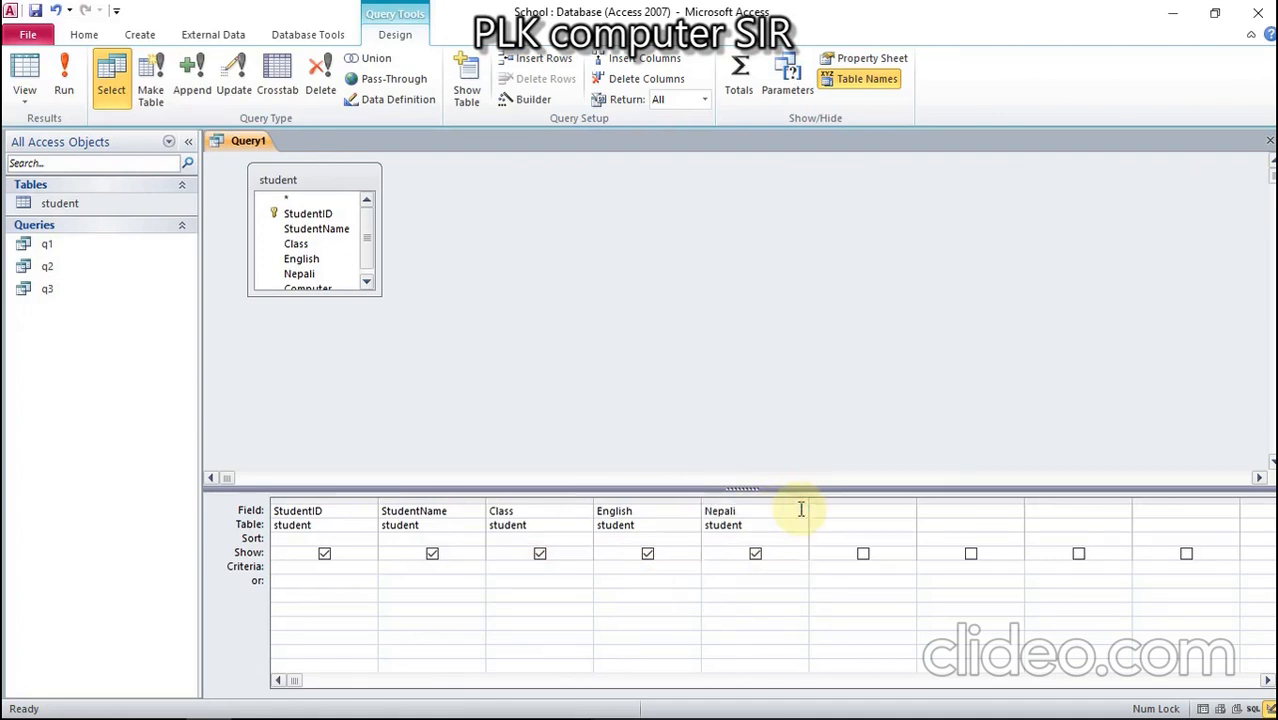
{"action": "type", "text": "c"}
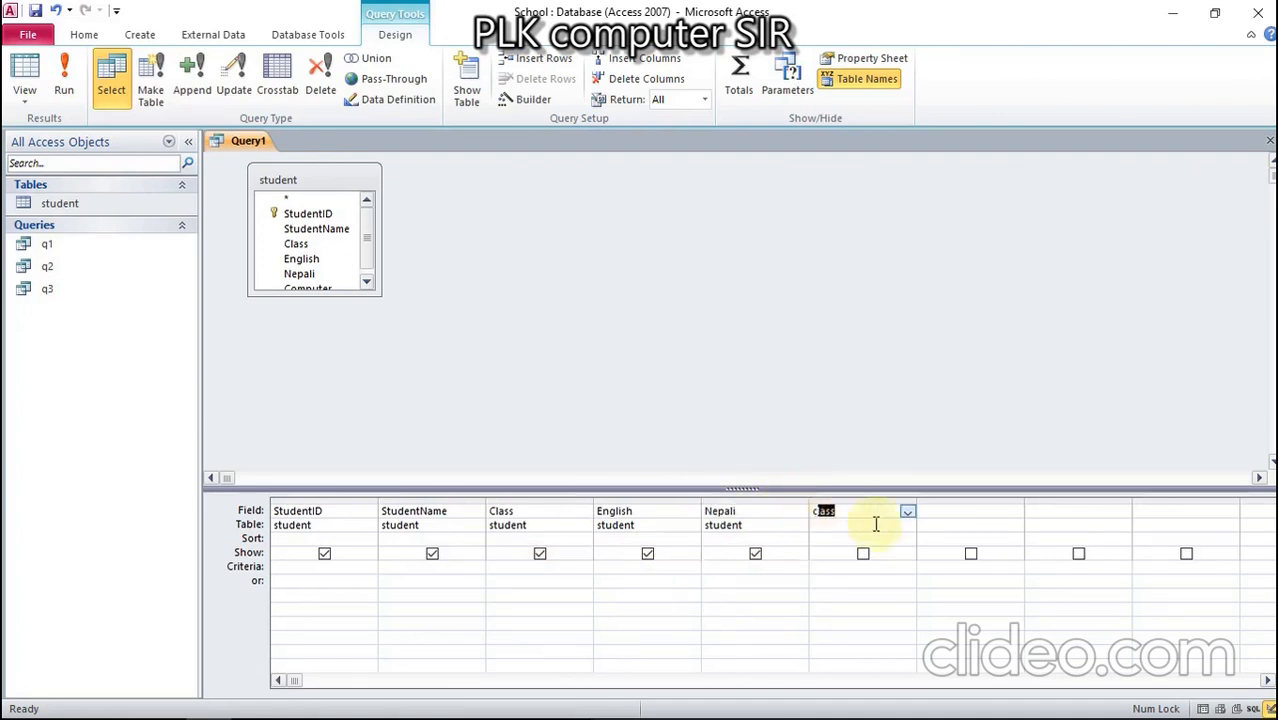
{"action": "type", "text": "omputer"}
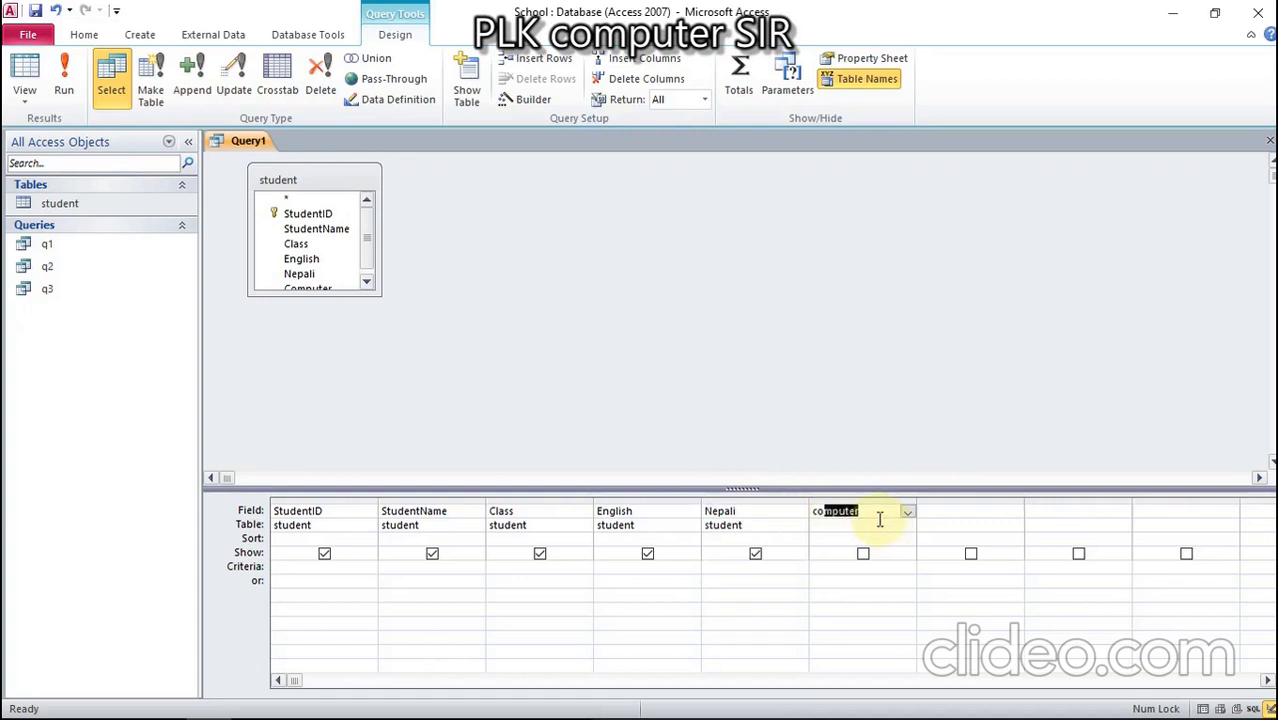
{"action": "left_click", "coordinate": [826, 540]}
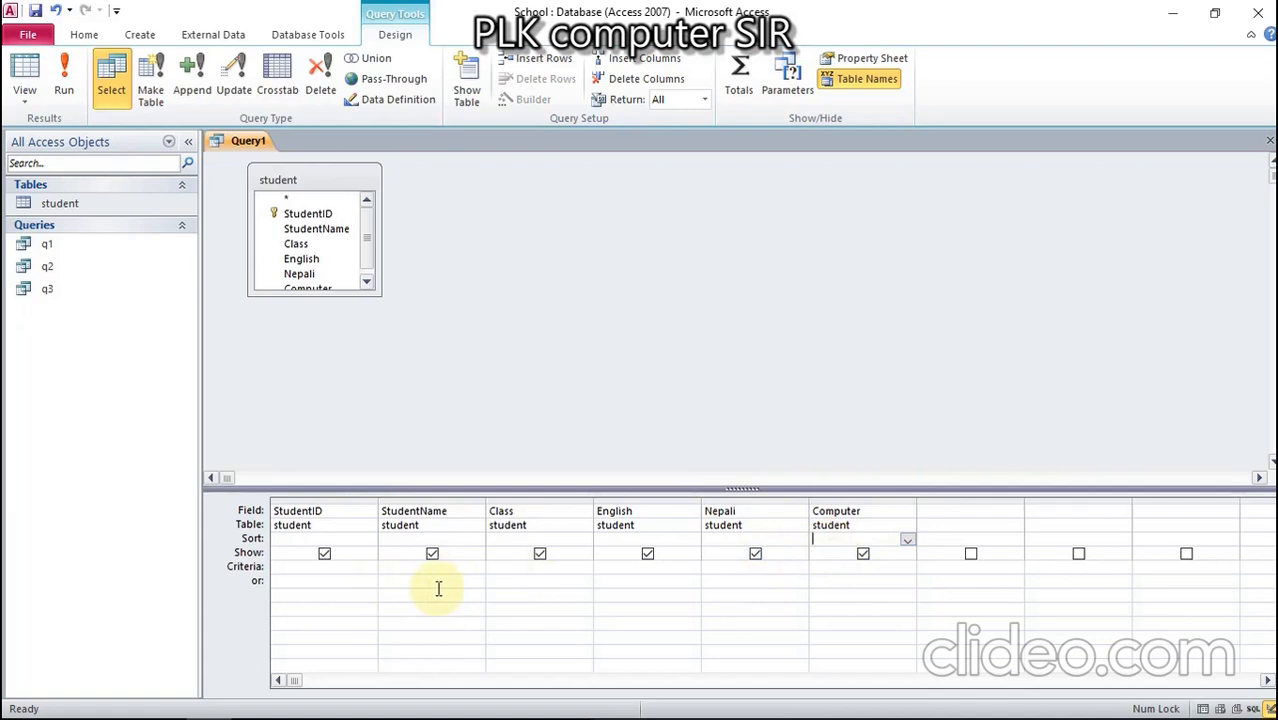
Step: Set the criterion >=80 for the English, Nepali and Computer fields, checking the condition against the task instructions in the browser
{"action": "mouse_move", "coordinate": [207, 700]}
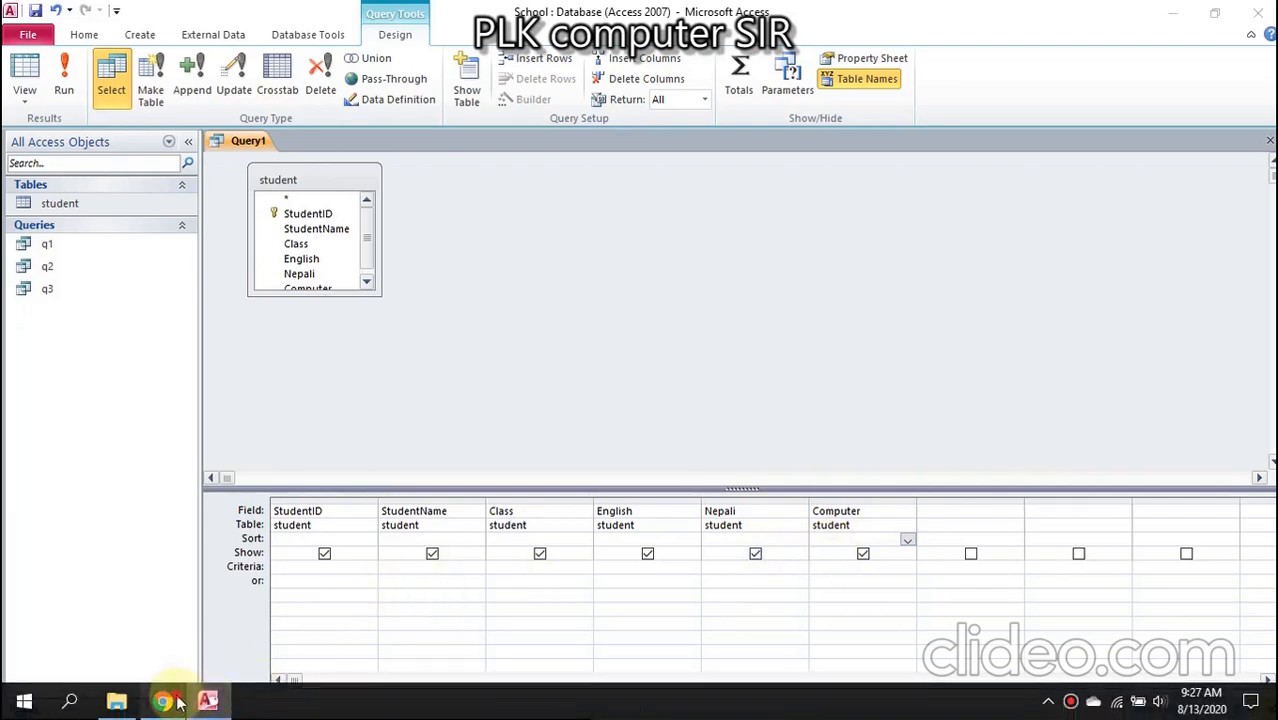
{"action": "left_click", "coordinate": [164, 700]}
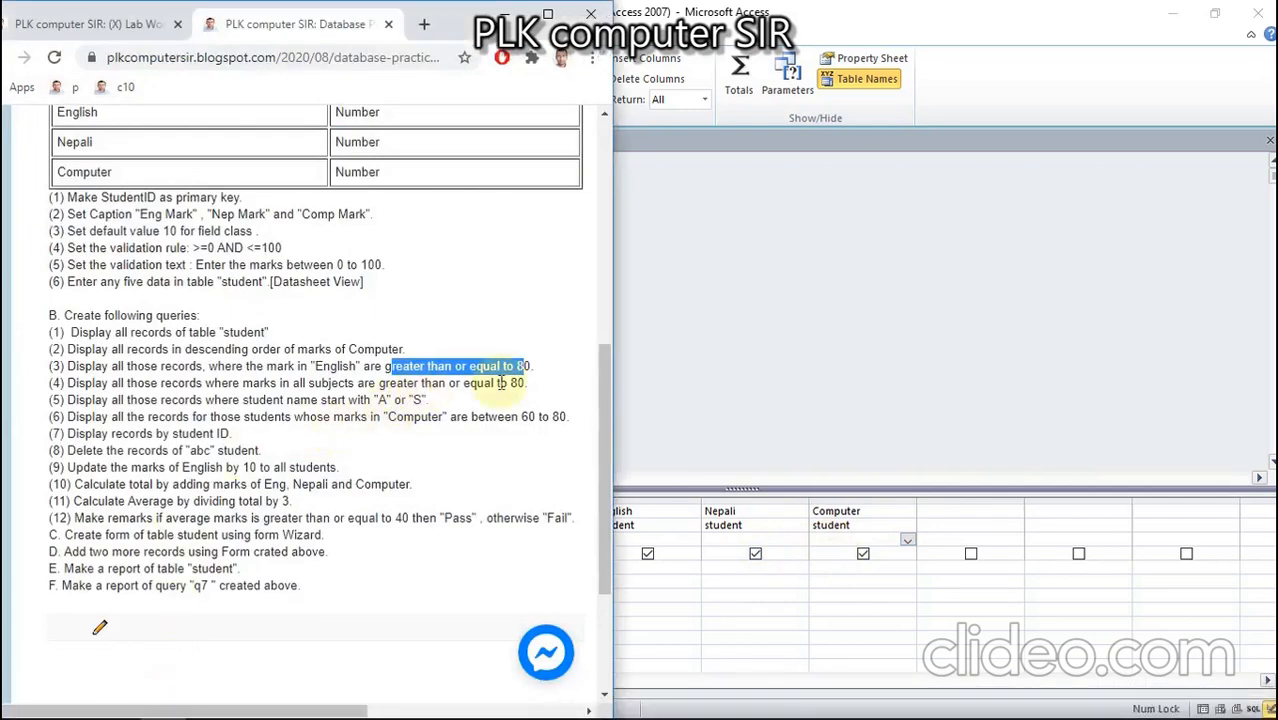
{"action": "left_click", "coordinate": [651, 593]}
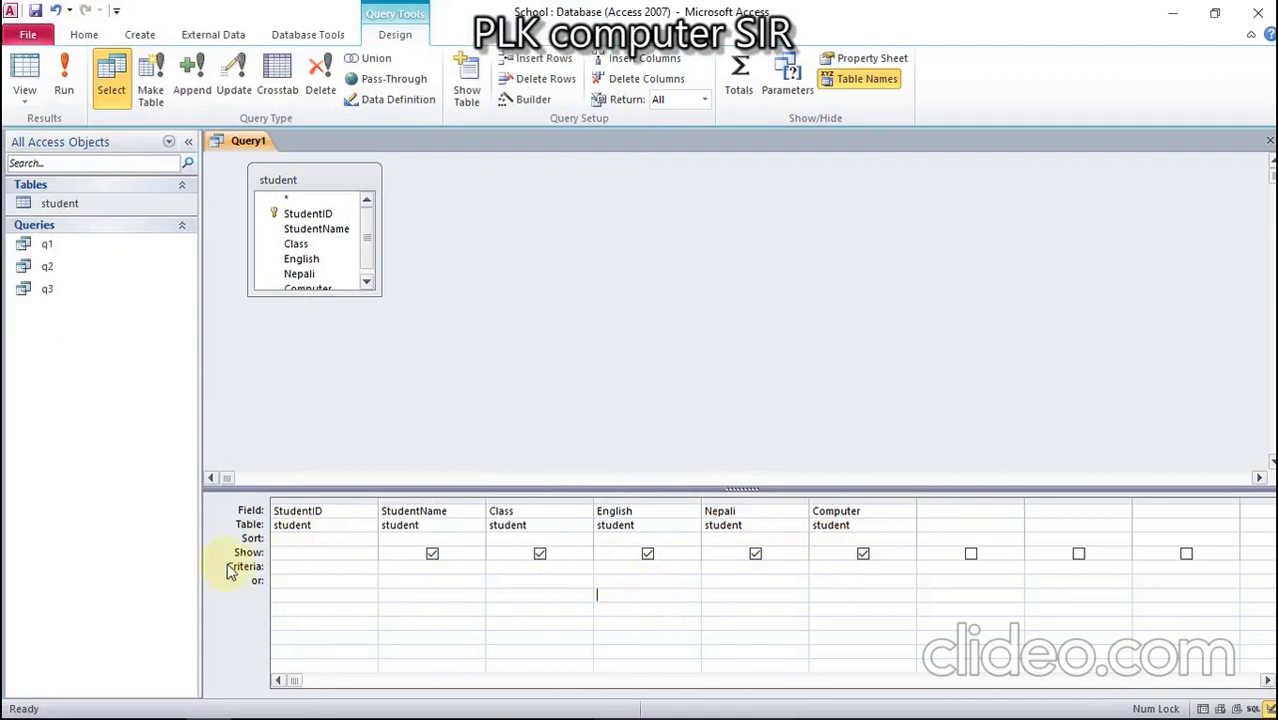
{"action": "left_click", "coordinate": [608, 566]}
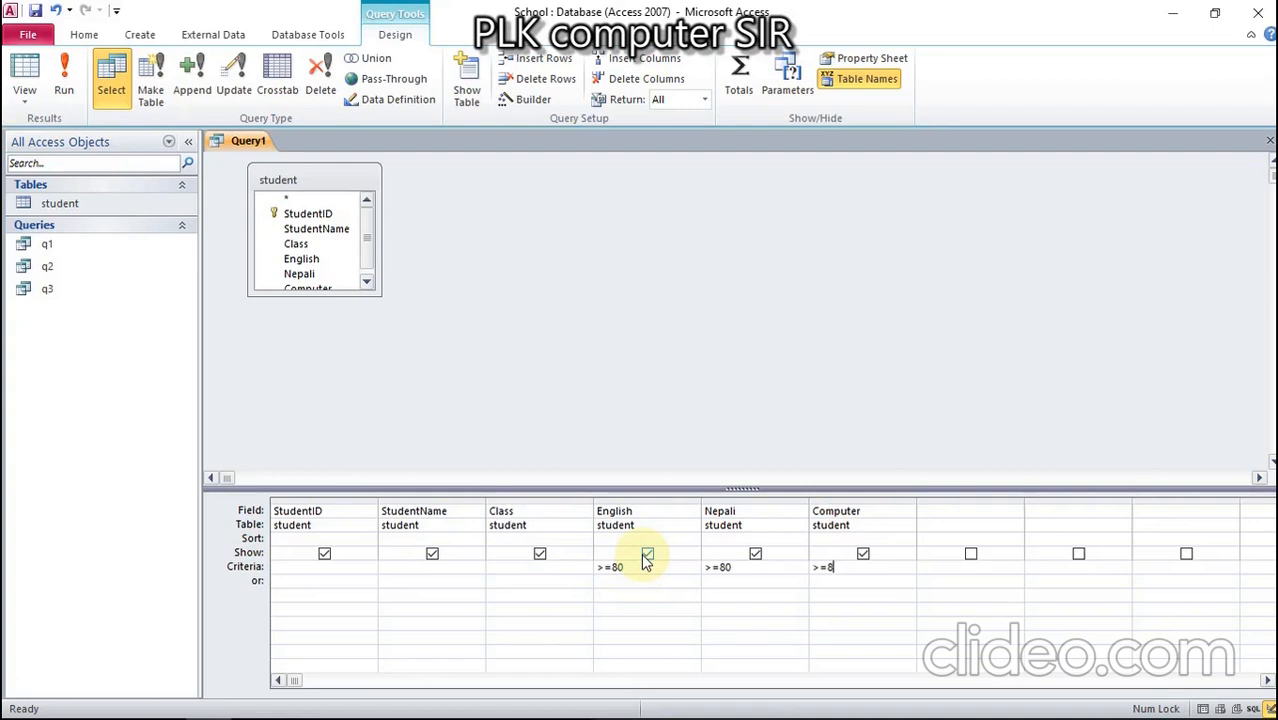
Step: Save the new query as q4
{"action": "right_click", "coordinate": [252, 144]}
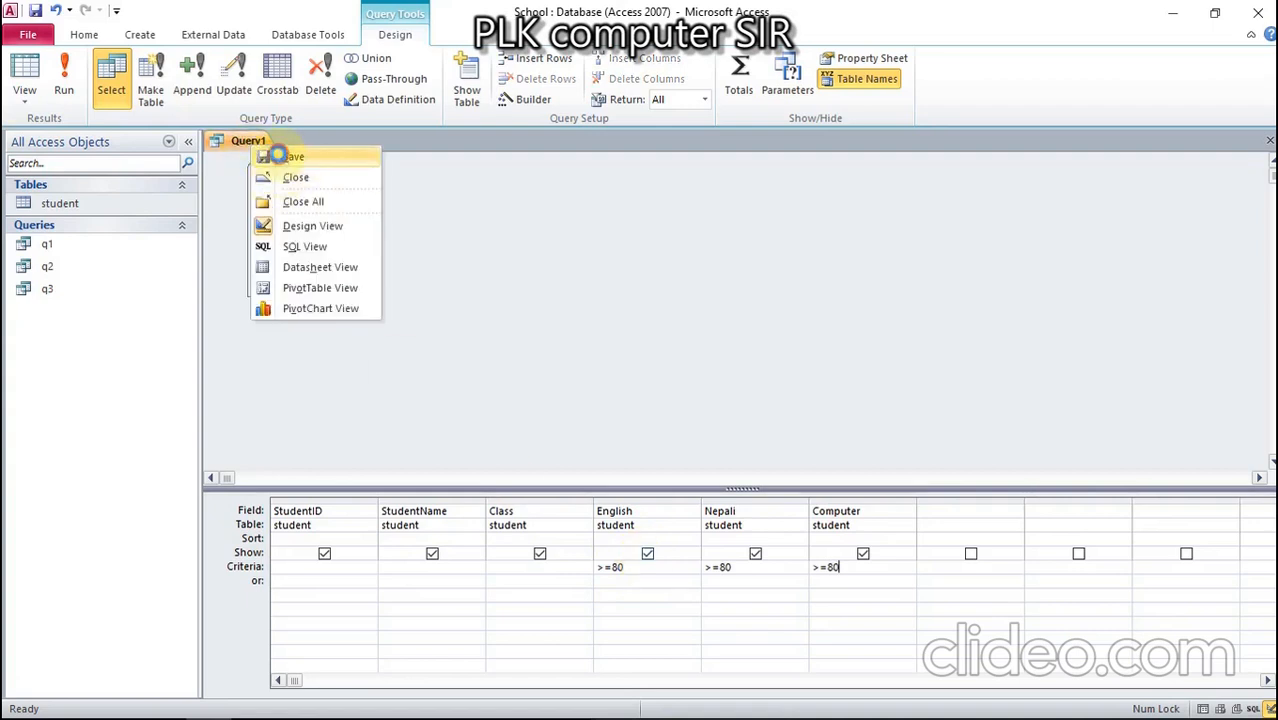
{"action": "left_click", "coordinate": [279, 157]}
{"action": "type", "text": "q"}
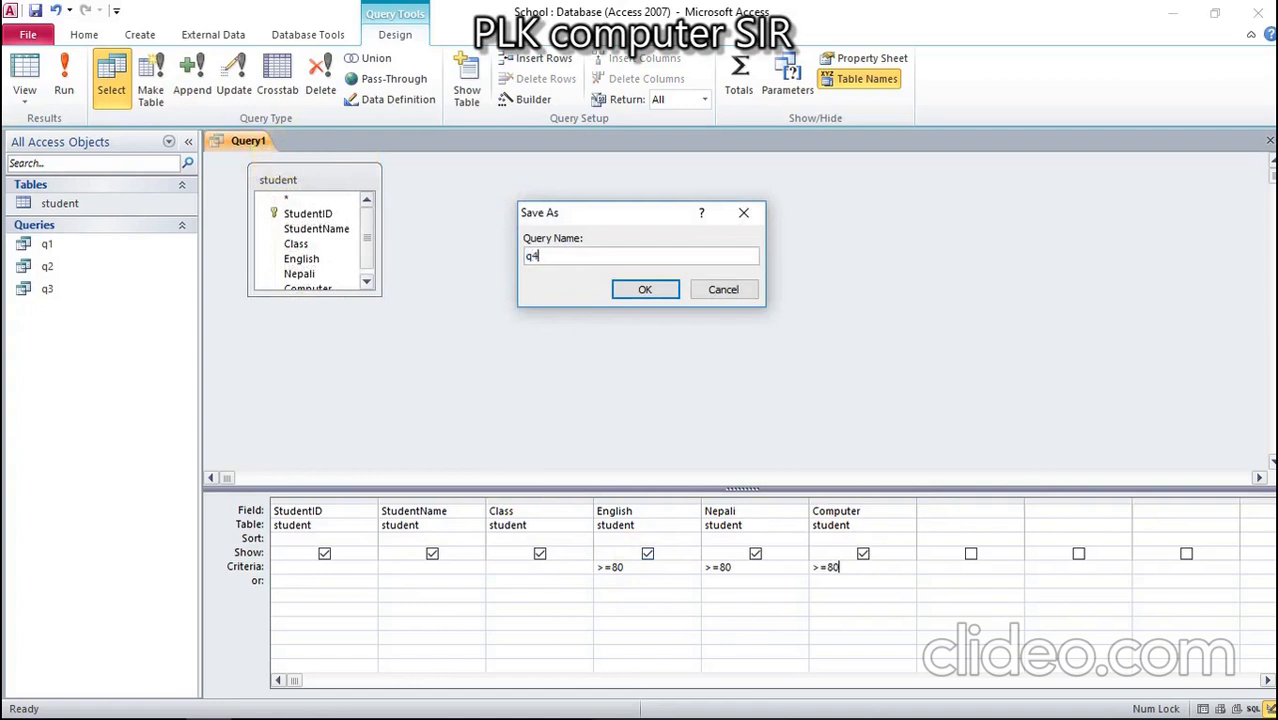
{"action": "type", "text": "4"}
{"action": "key", "text": "Return"}
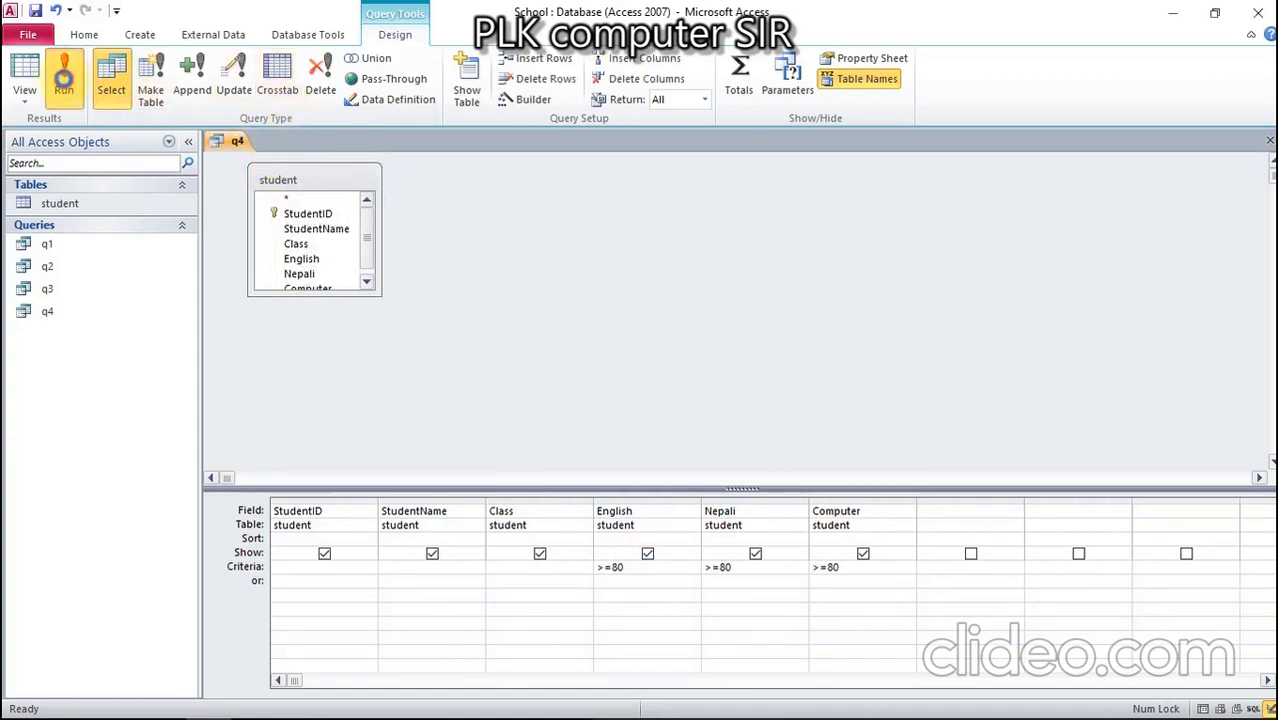
Step: Run q4, and add a sixth record to the student table with the student's name and 80 for the English, Nepali and Computer marks
{"action": "left_click", "coordinate": [63, 80]}
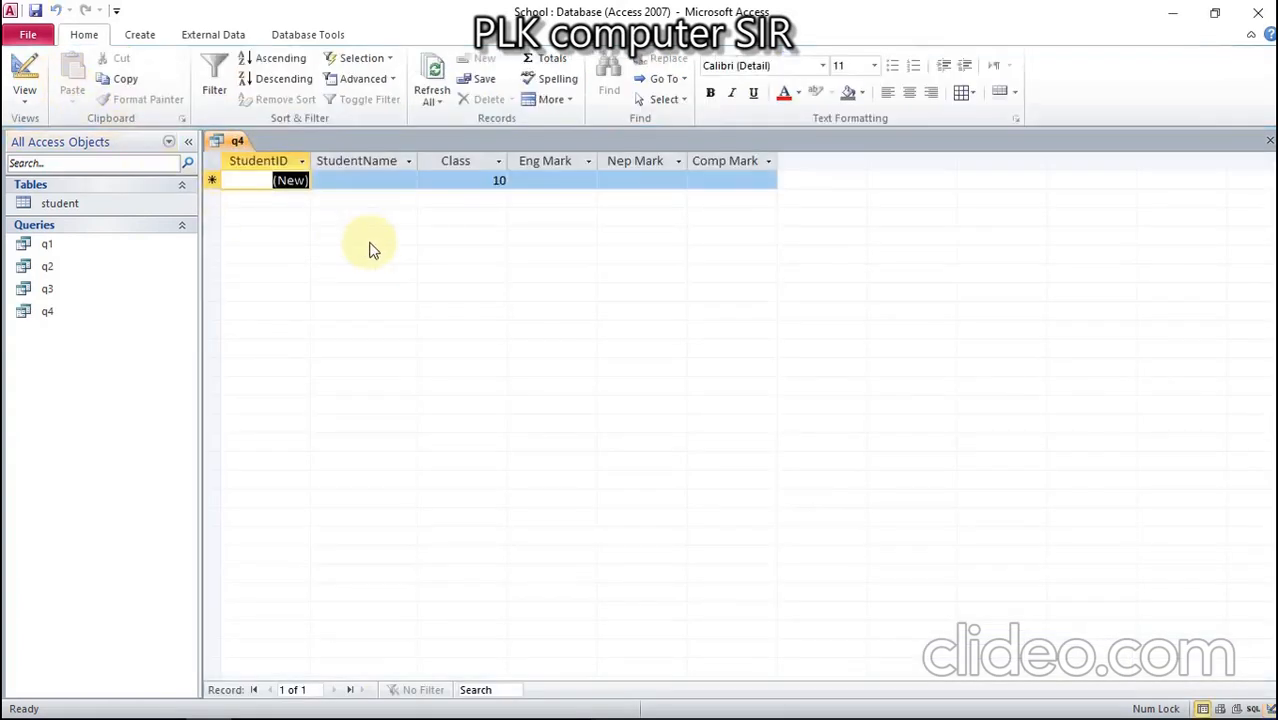
{"action": "double_click", "coordinate": [125, 207]}
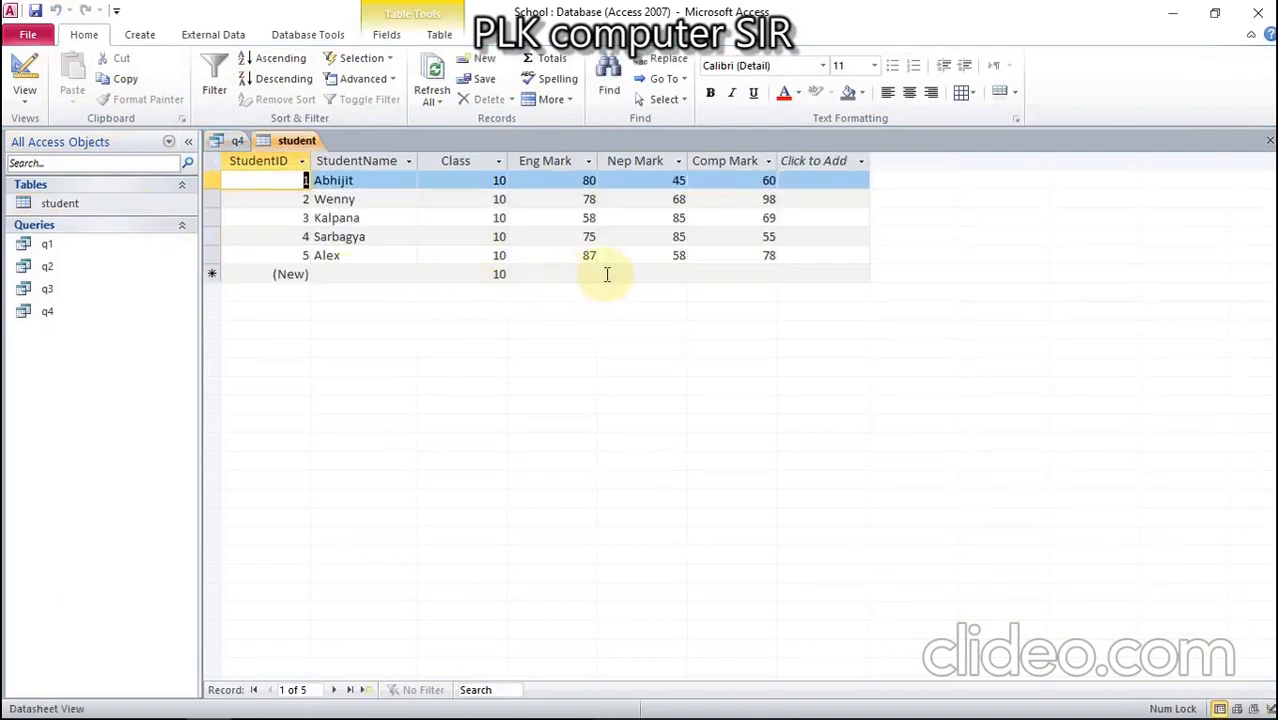
{"action": "left_click", "coordinate": [352, 276]}
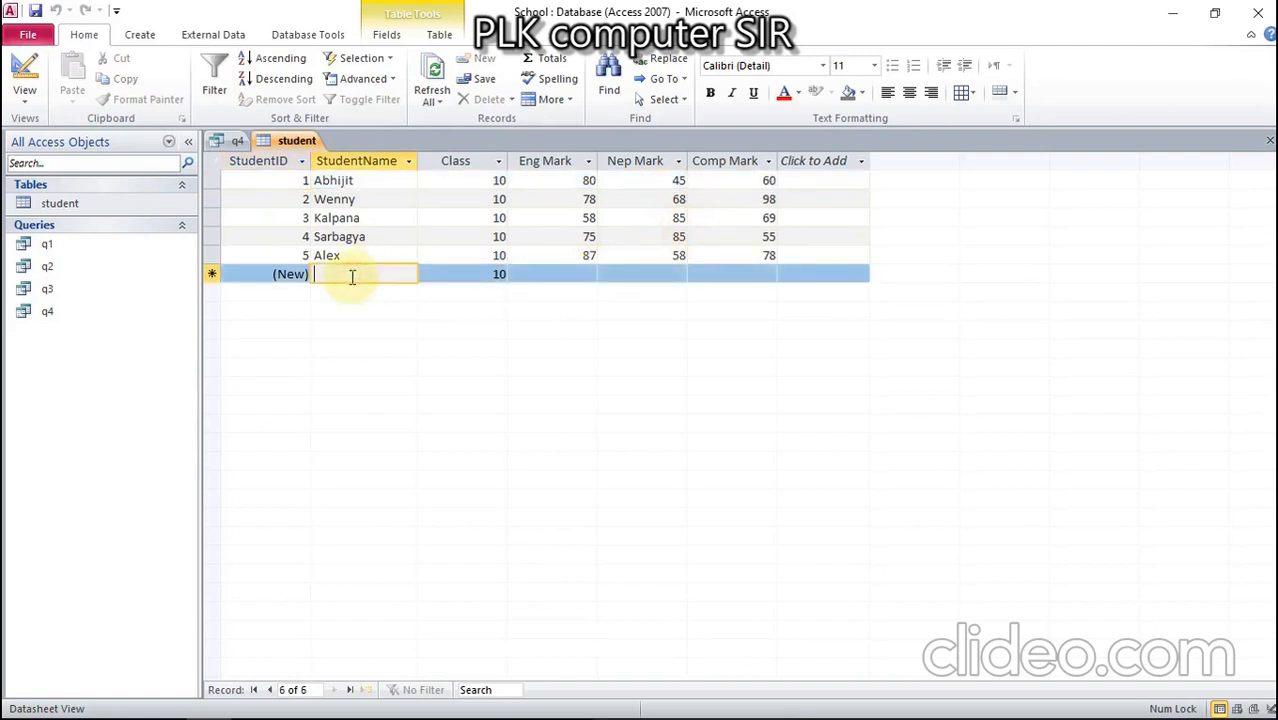
{"action": "type", "text": "Ri"}
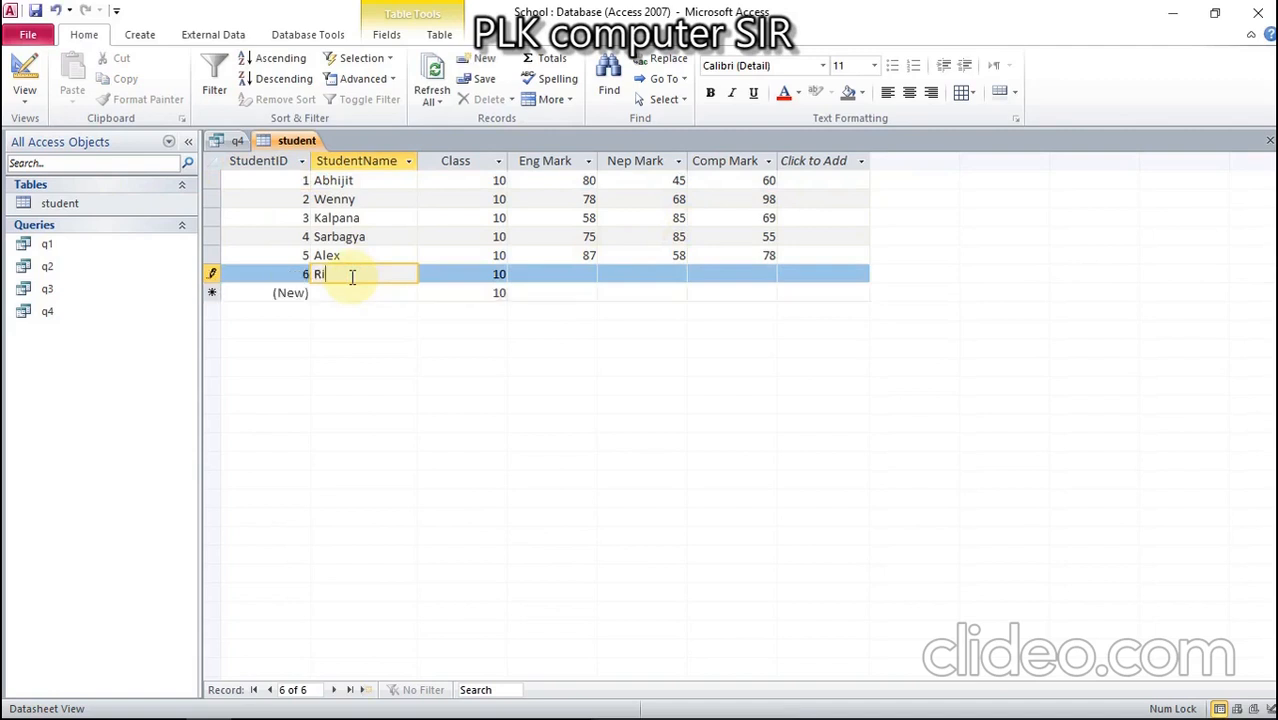
{"action": "key", "text": "Tab"}
{"action": "key", "text": "Tab"}
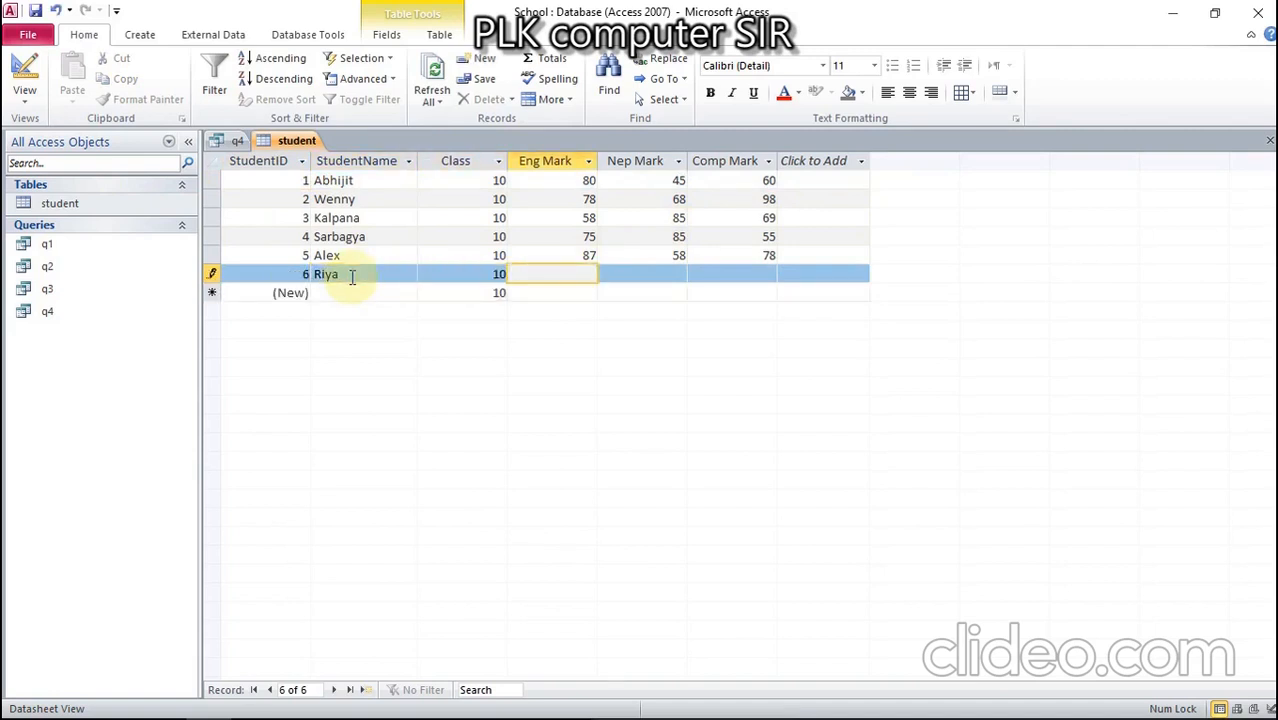
{"action": "type", "text": "80"}
{"action": "key", "text": "Tab"}
{"action": "key", "text": "Tab"}
{"action": "type", "text": "8"}
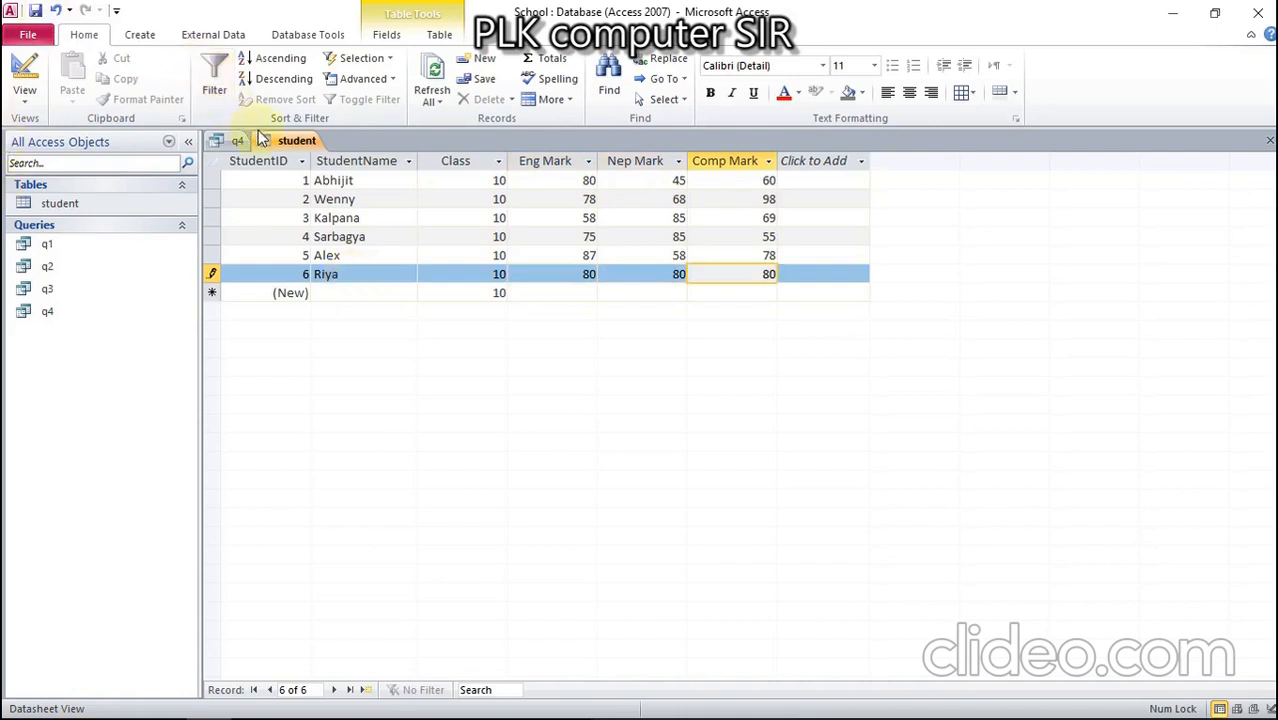
Step: Save and close the student table
{"action": "right_click", "coordinate": [288, 148]}
{"action": "left_click", "coordinate": [305, 160]}
{"action": "right_click", "coordinate": [288, 142]}
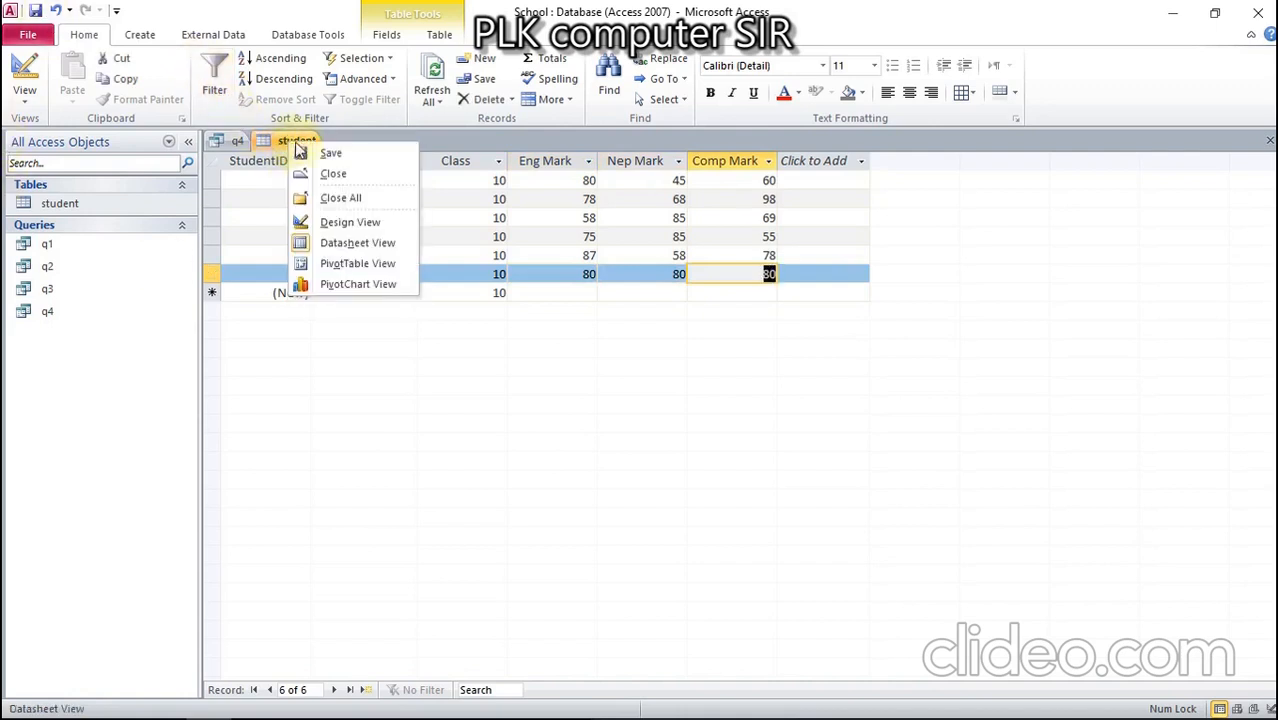
{"action": "left_click", "coordinate": [316, 175]}
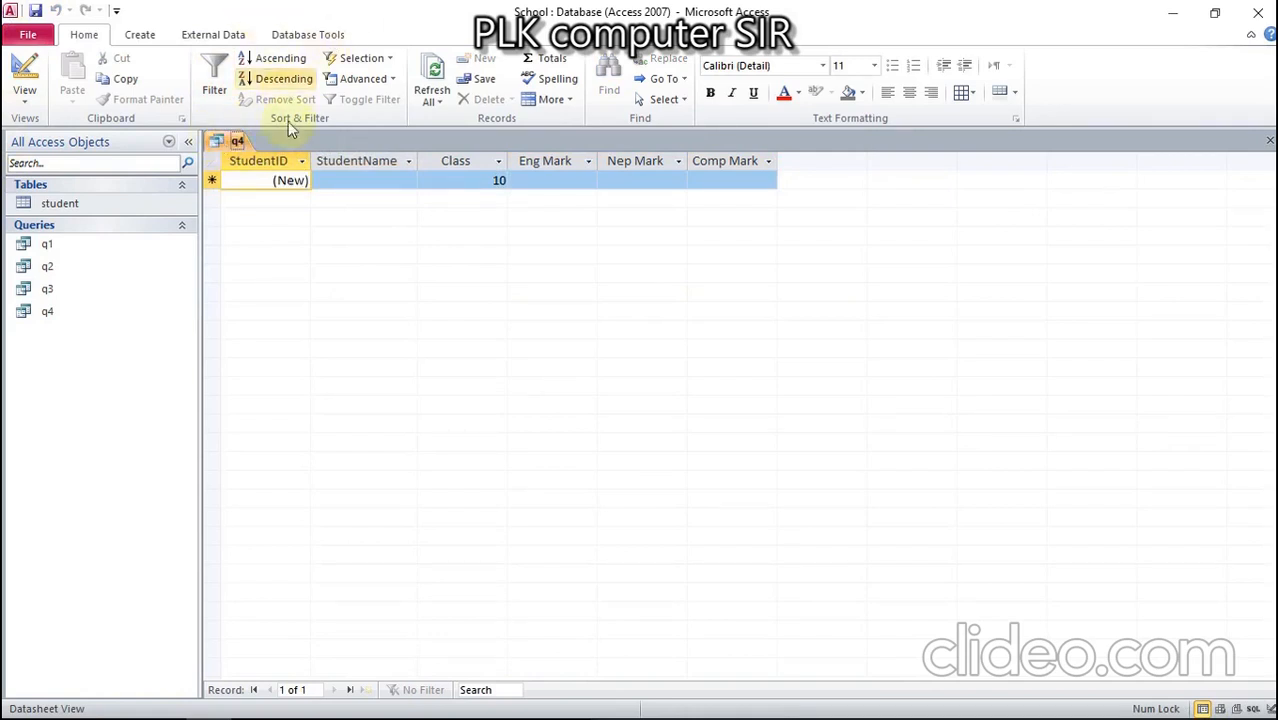
Step: Rerun q4 from its design view to check it against the added record, and close all open objects
{"action": "right_click", "coordinate": [233, 143]}
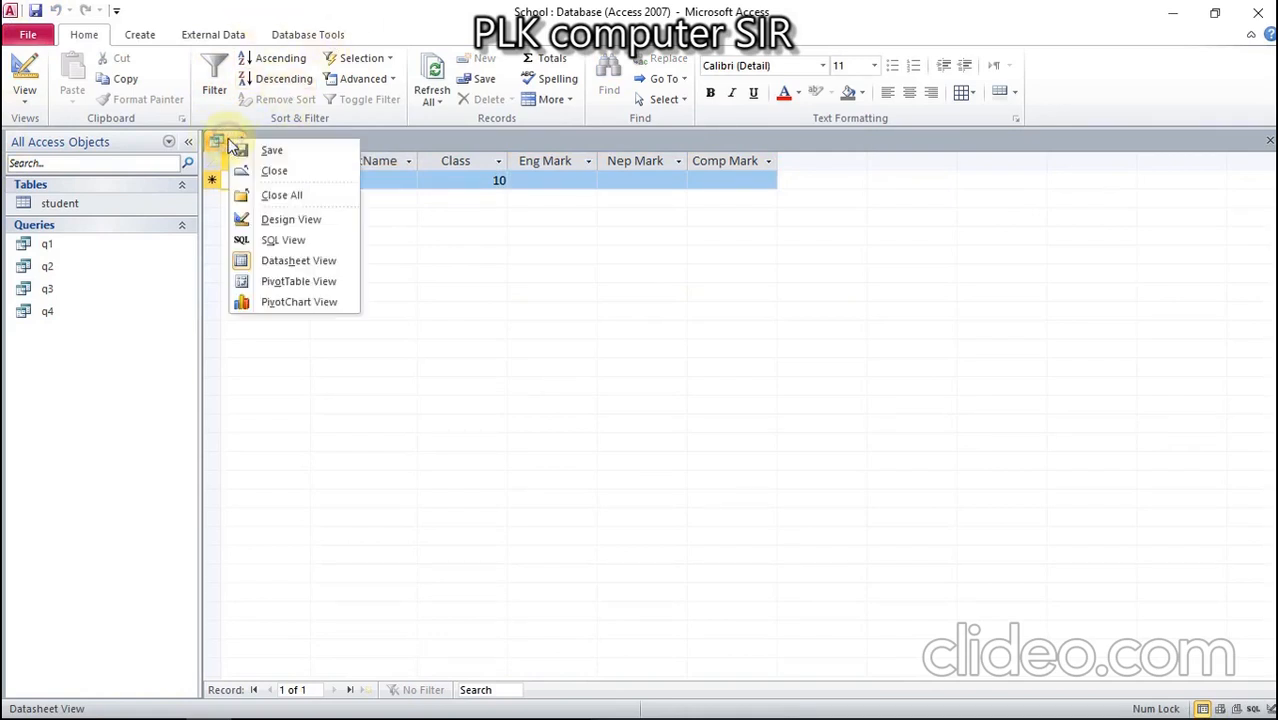
{"action": "left_click", "coordinate": [270, 214]}
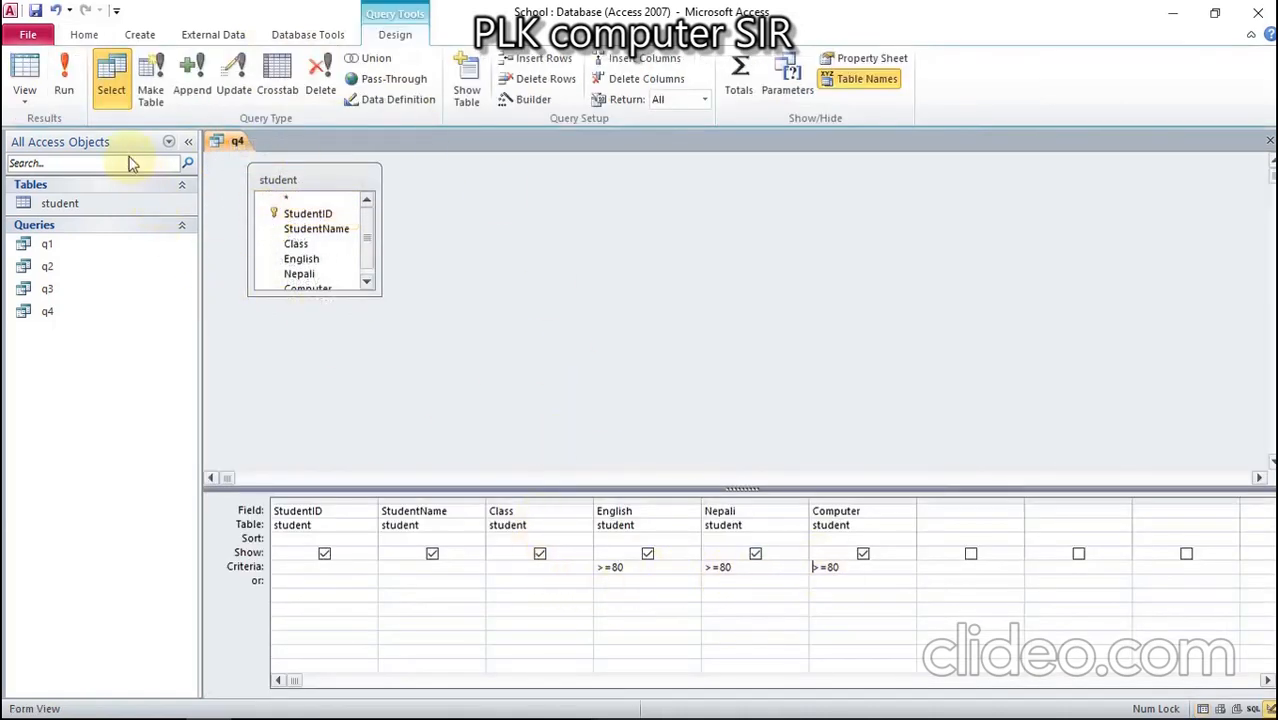
{"action": "left_click", "coordinate": [65, 84]}
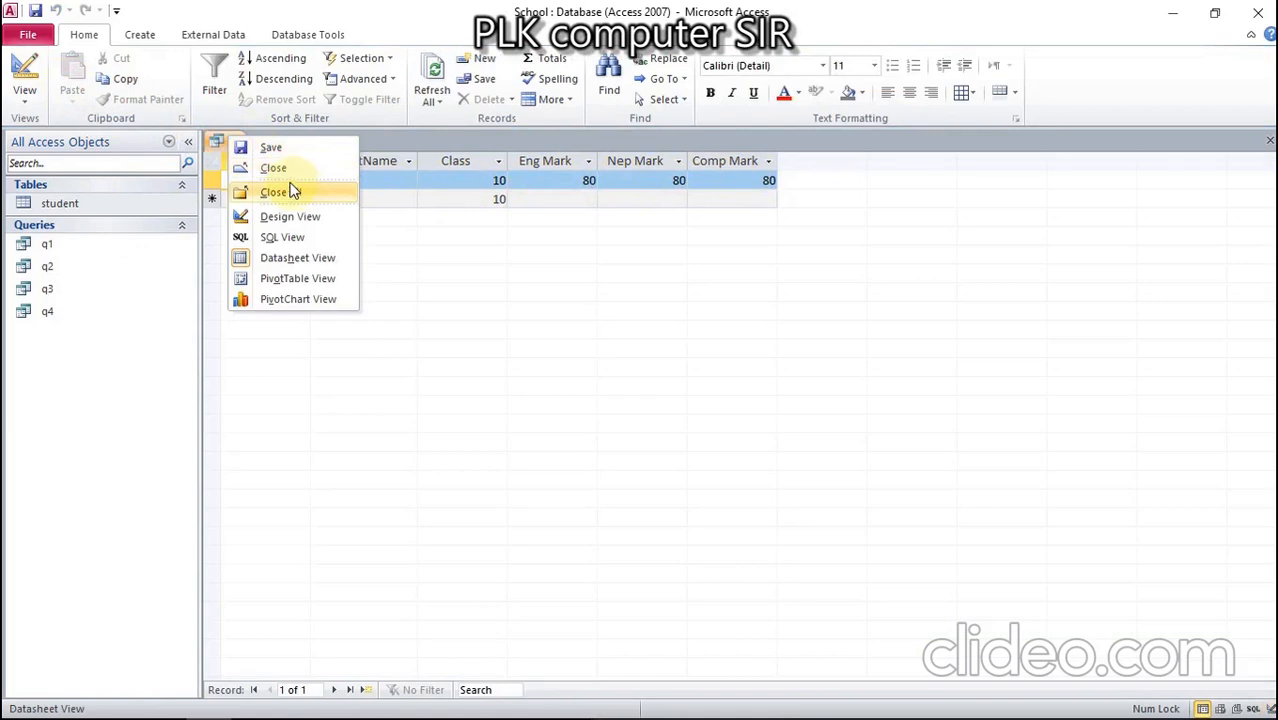
{"action": "left_click", "coordinate": [298, 192]}
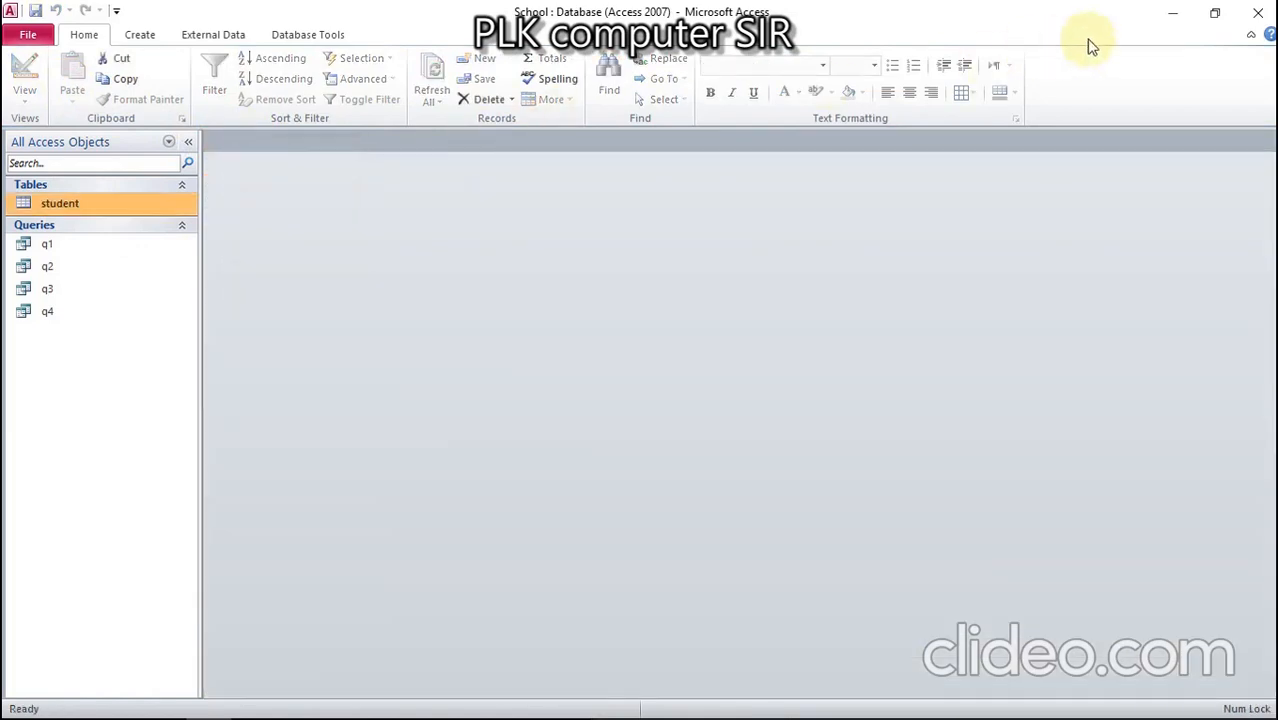
Step: Read task 5 in the browser instructions, and start a new query design in Access based on the student table
{"action": "left_click", "coordinate": [1170, 14]}
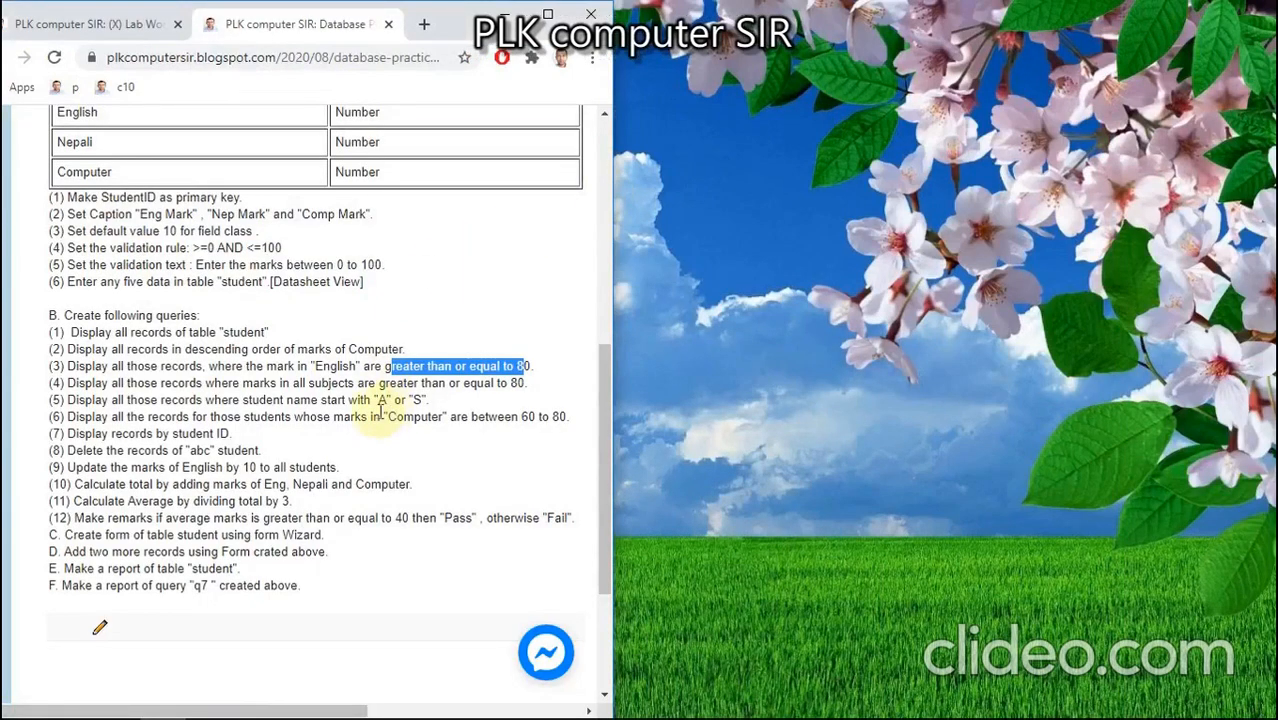
{"action": "left_click_drag", "start_coordinate": [67, 399], "coordinate": [422, 399]}
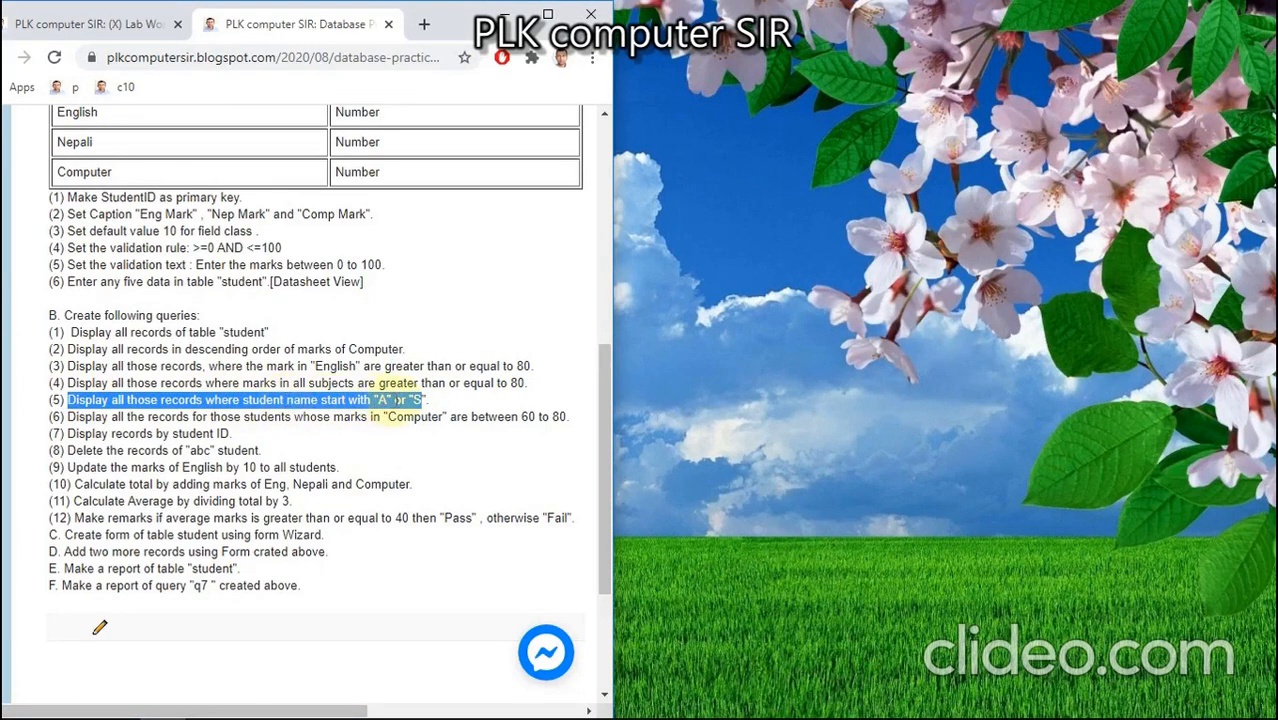
{"action": "key", "text": "alt+Tab"}
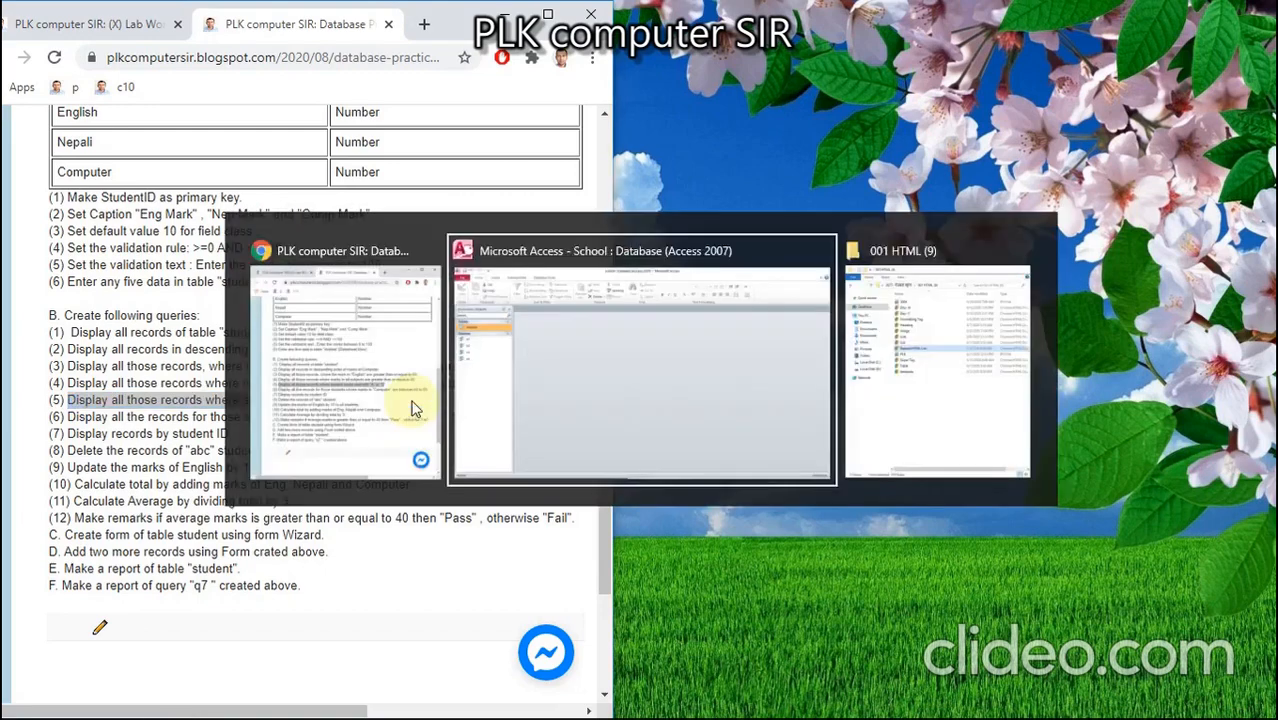
{"action": "left_click", "coordinate": [148, 30]}
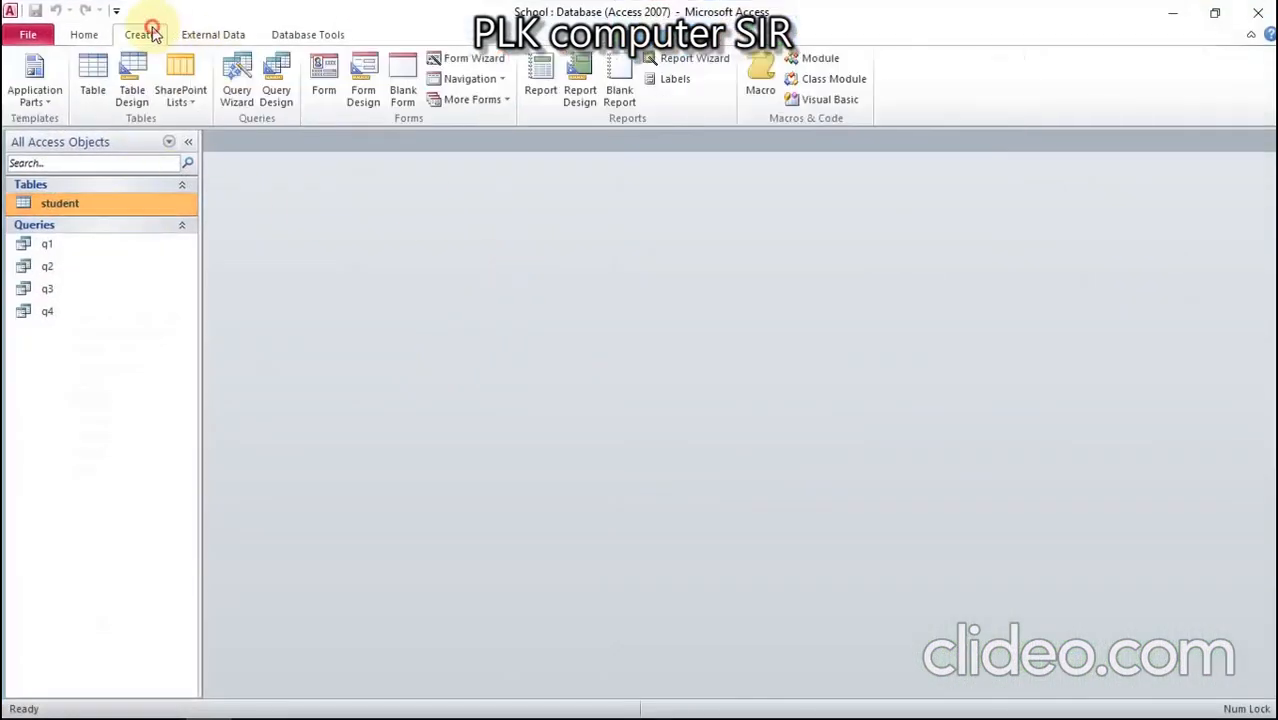
{"action": "left_click", "coordinate": [276, 92]}
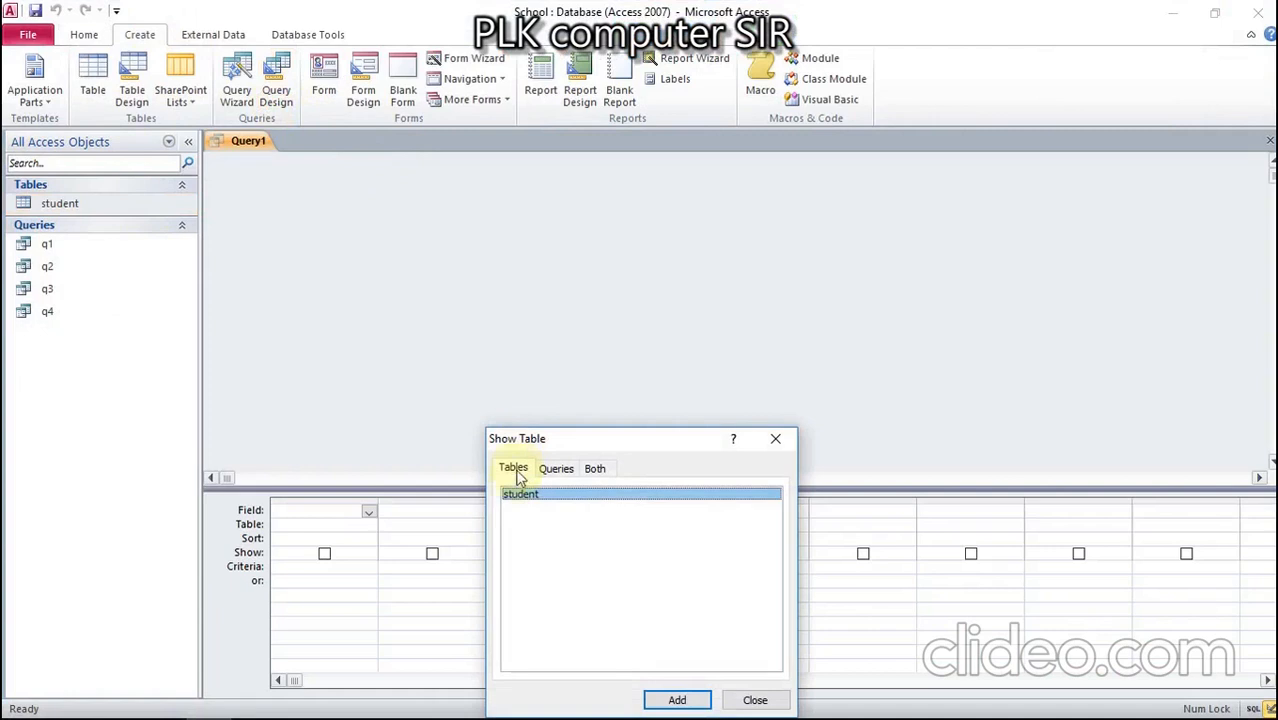
{"action": "left_click", "coordinate": [664, 697]}
{"action": "left_click", "coordinate": [755, 699]}
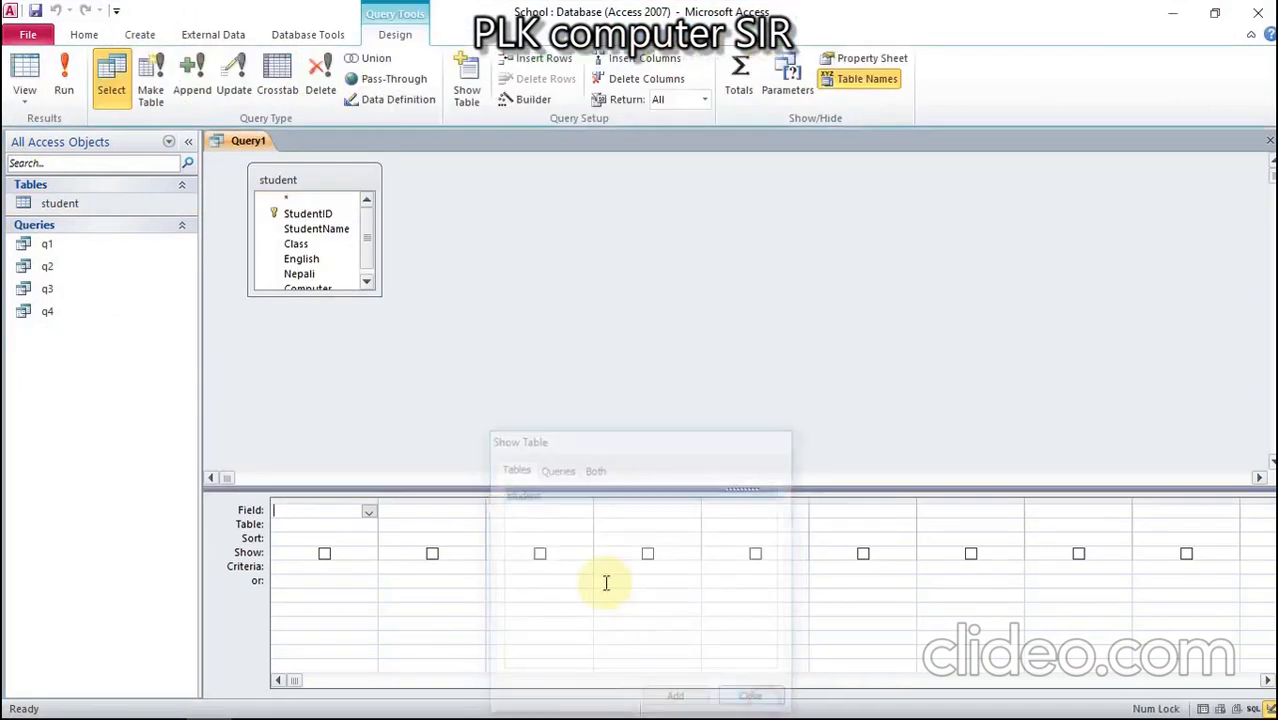
Step: Put the StudentID, StudentName and Class fields in the first three columns of the new query's design grid
{"action": "left_click", "coordinate": [292, 217]}
{"action": "double_click", "coordinate": [292, 217]}
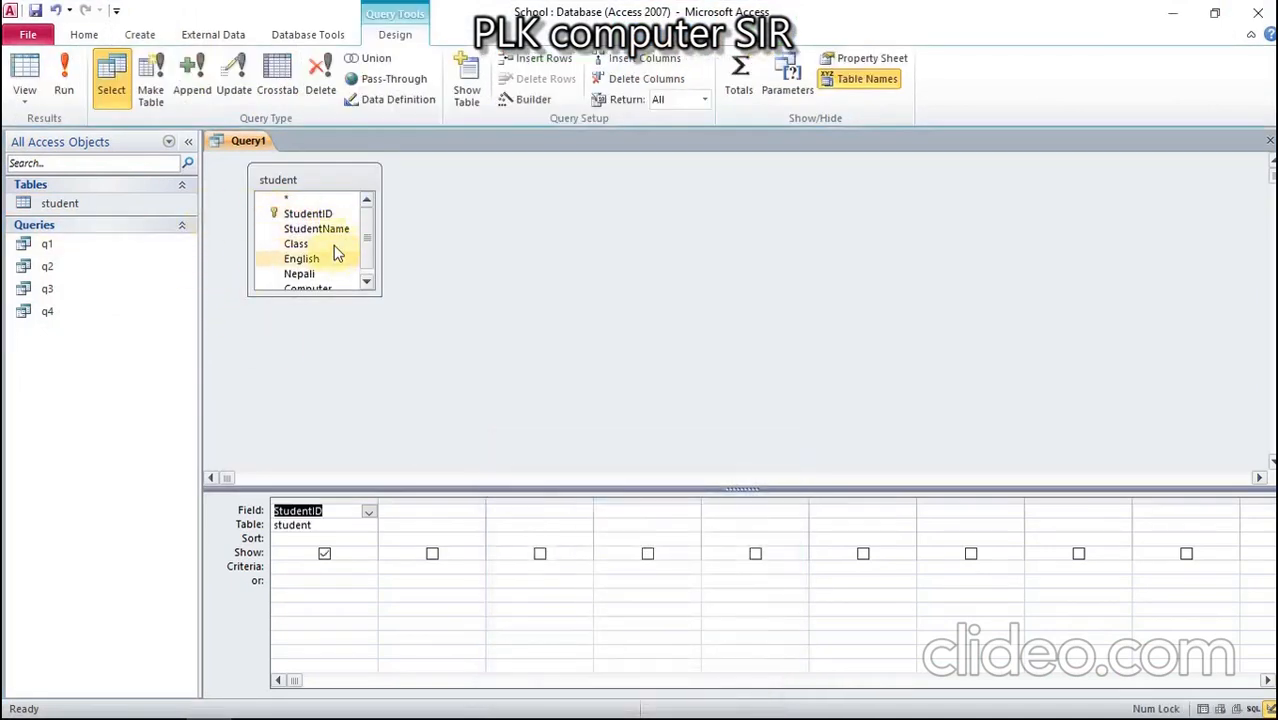
{"action": "double_click", "coordinate": [330, 230]}
{"action": "left_click", "coordinate": [330, 245]}
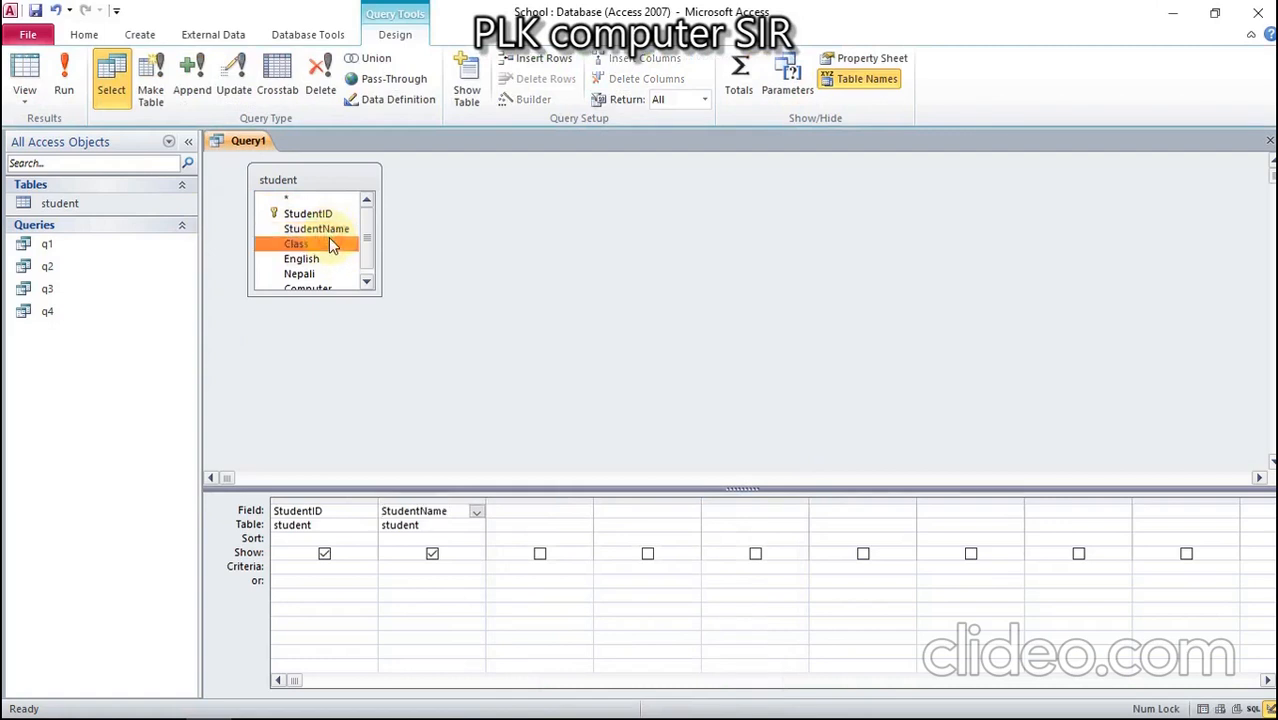
{"action": "double_click", "coordinate": [330, 245]}
Step: Put the English, Nepali and Computer fields in the fourth to sixth columns of the design grid
{"action": "left_click", "coordinate": [328, 260]}
{"action": "double_click", "coordinate": [328, 260]}
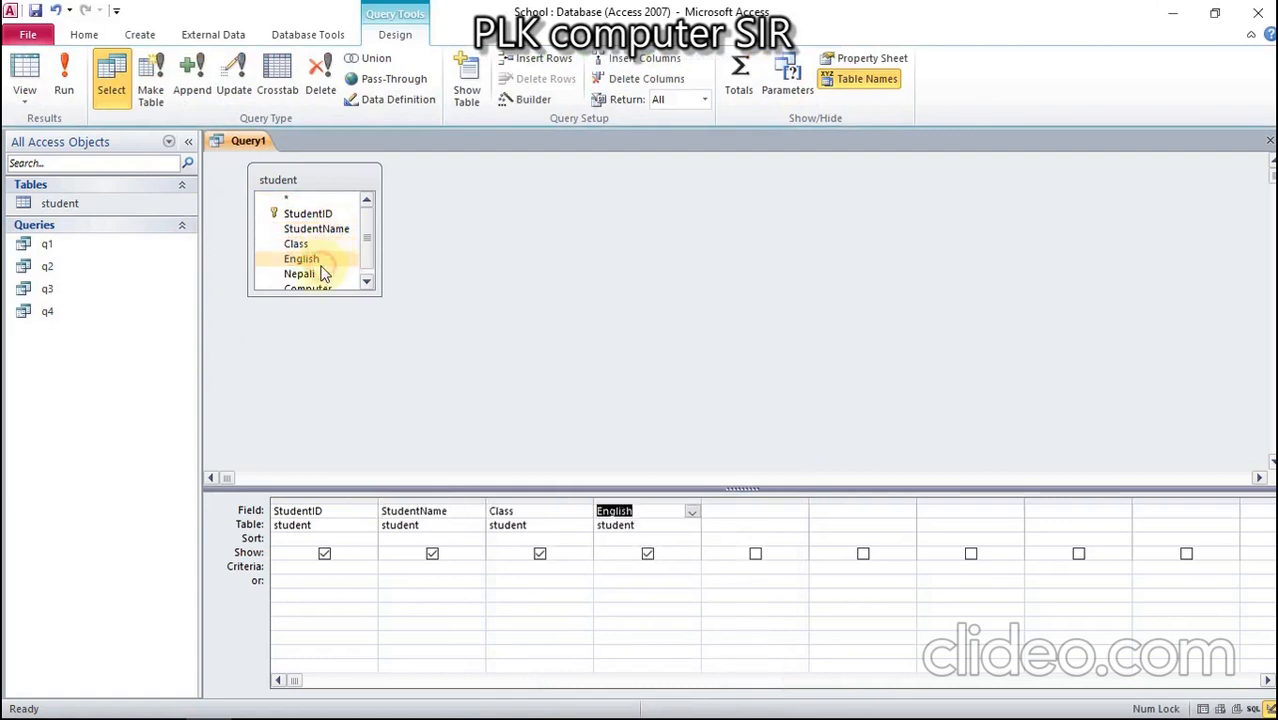
{"action": "left_click", "coordinate": [322, 274]}
{"action": "double_click", "coordinate": [322, 274]}
{"action": "left_click", "coordinate": [331, 287]}
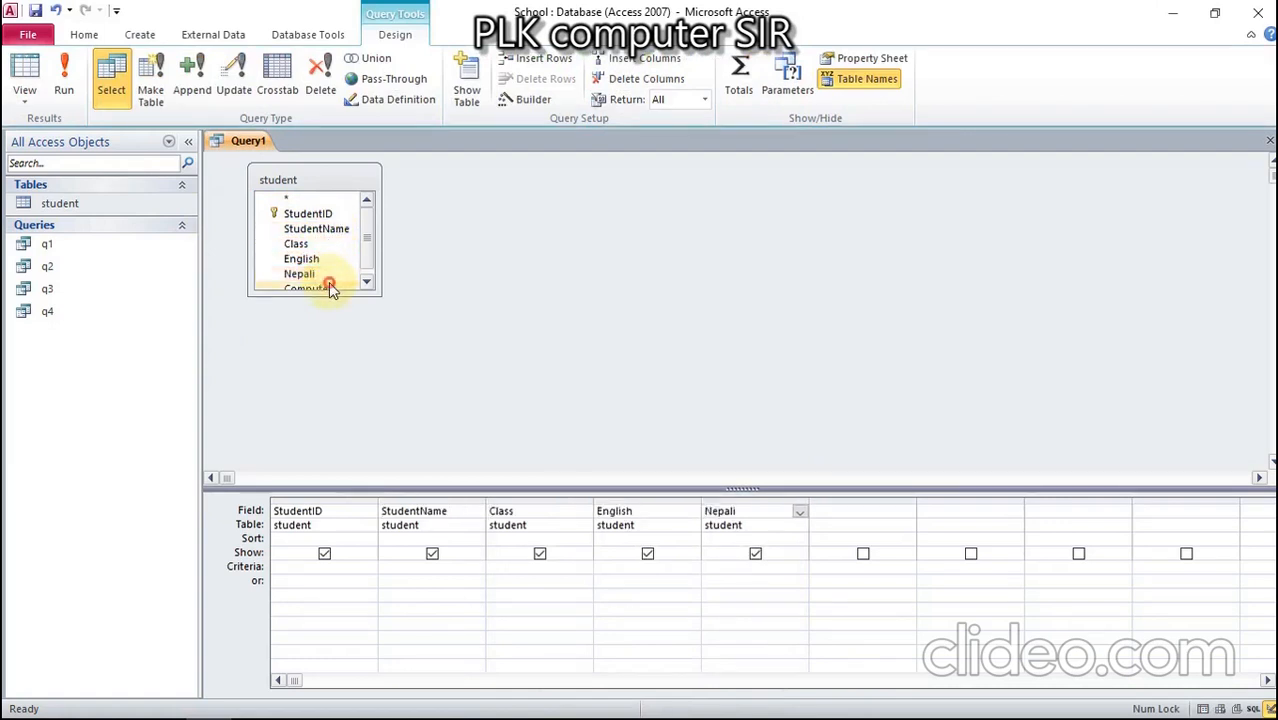
{"action": "double_click", "coordinate": [328, 282]}
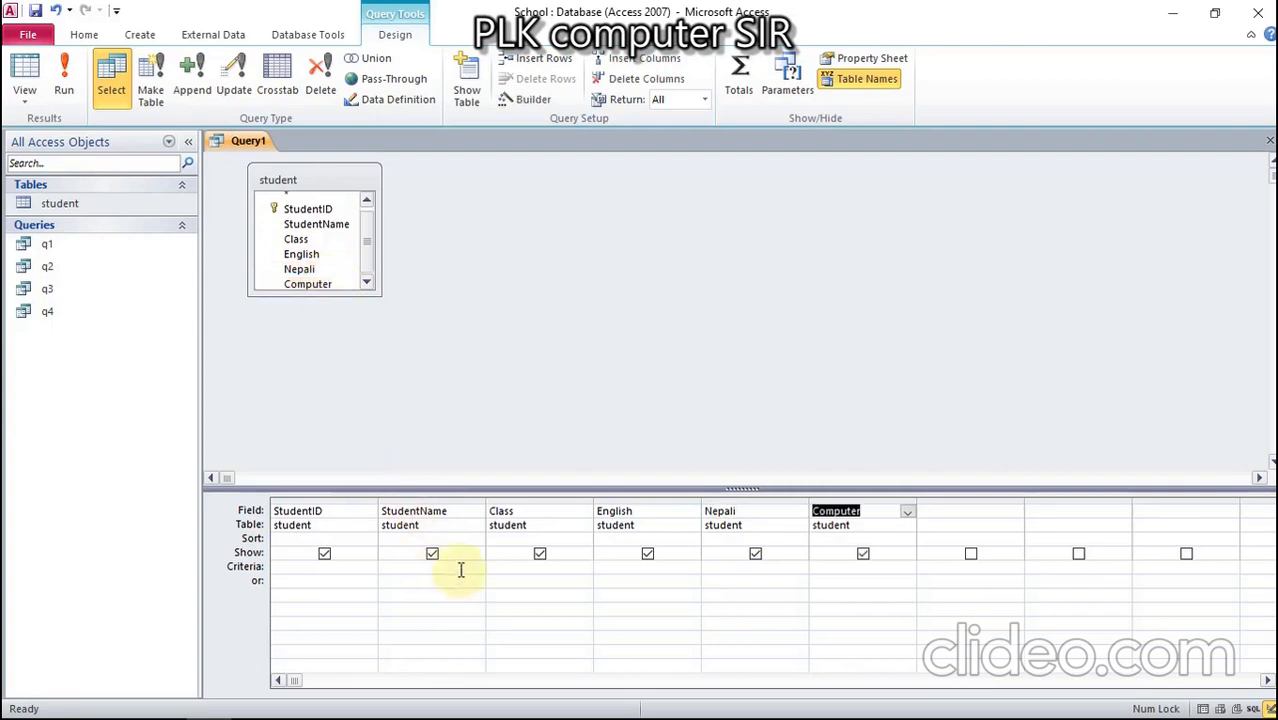
Step: Set the StudentName criterion to a* with s* as the alternative on the or row
{"action": "left_click", "coordinate": [388, 569]}
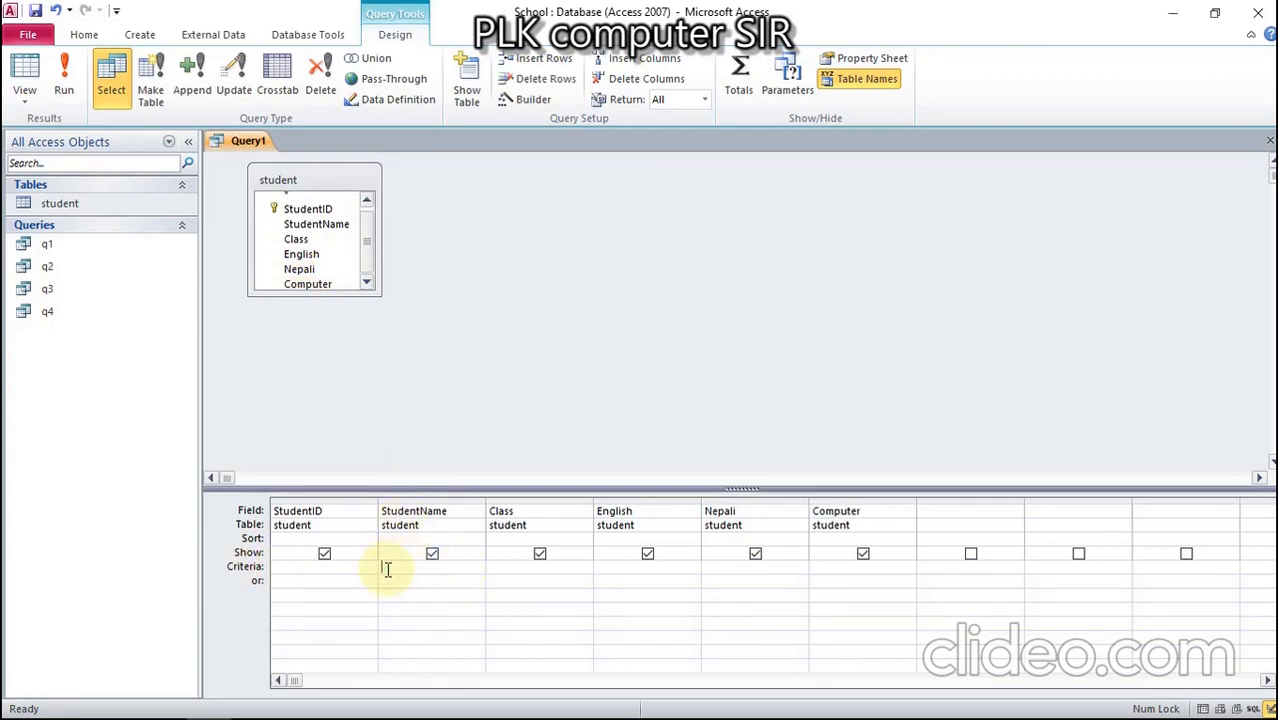
{"action": "type", "text": "a"}
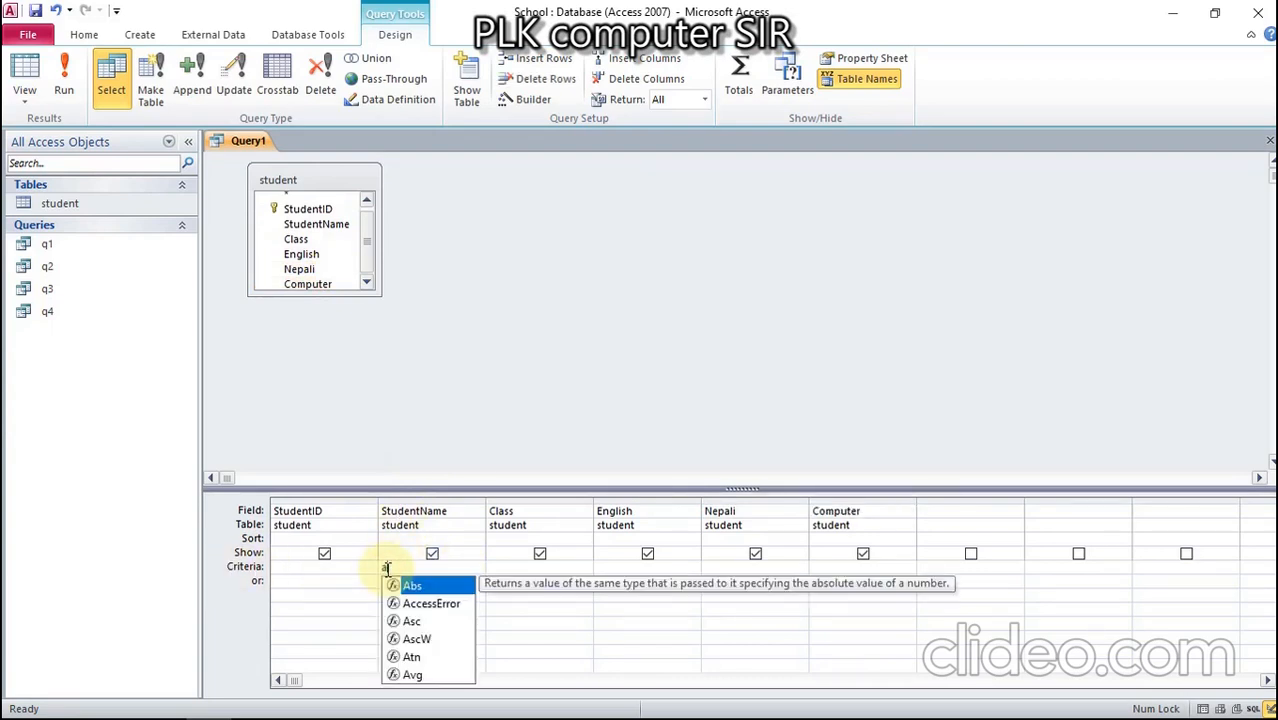
{"action": "type", "text": "*"}
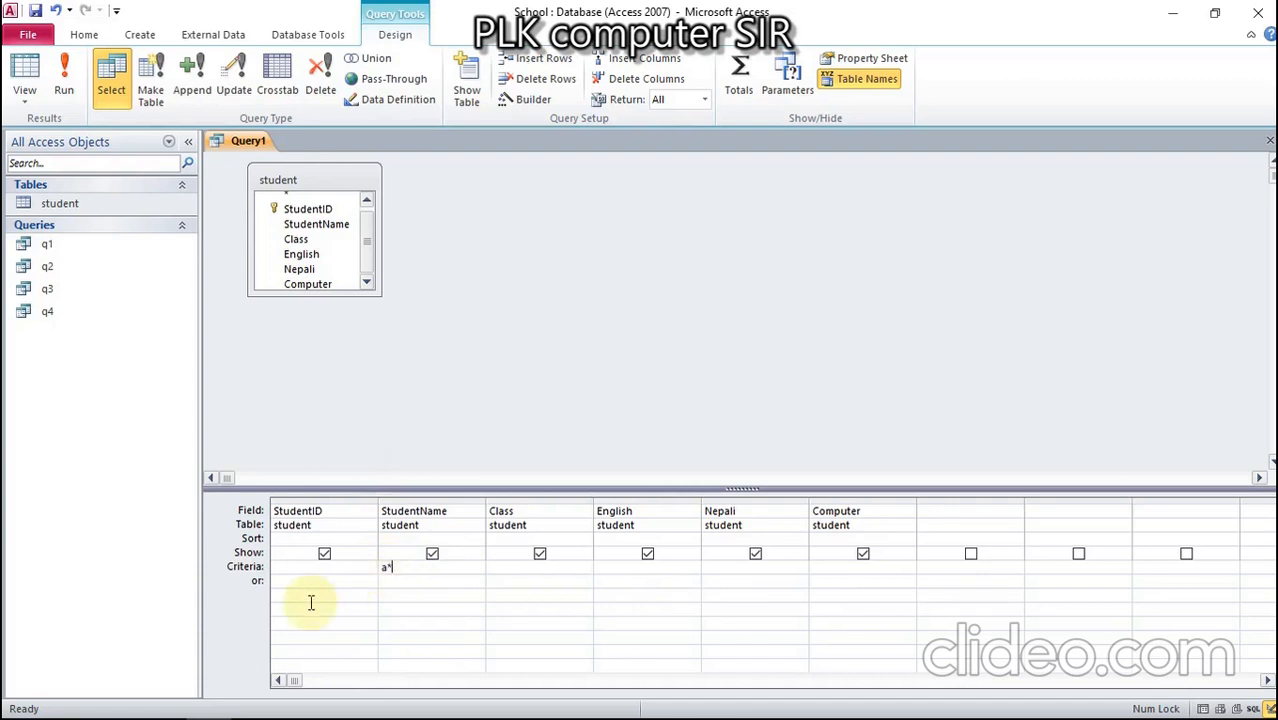
{"action": "left_click", "coordinate": [397, 588]}
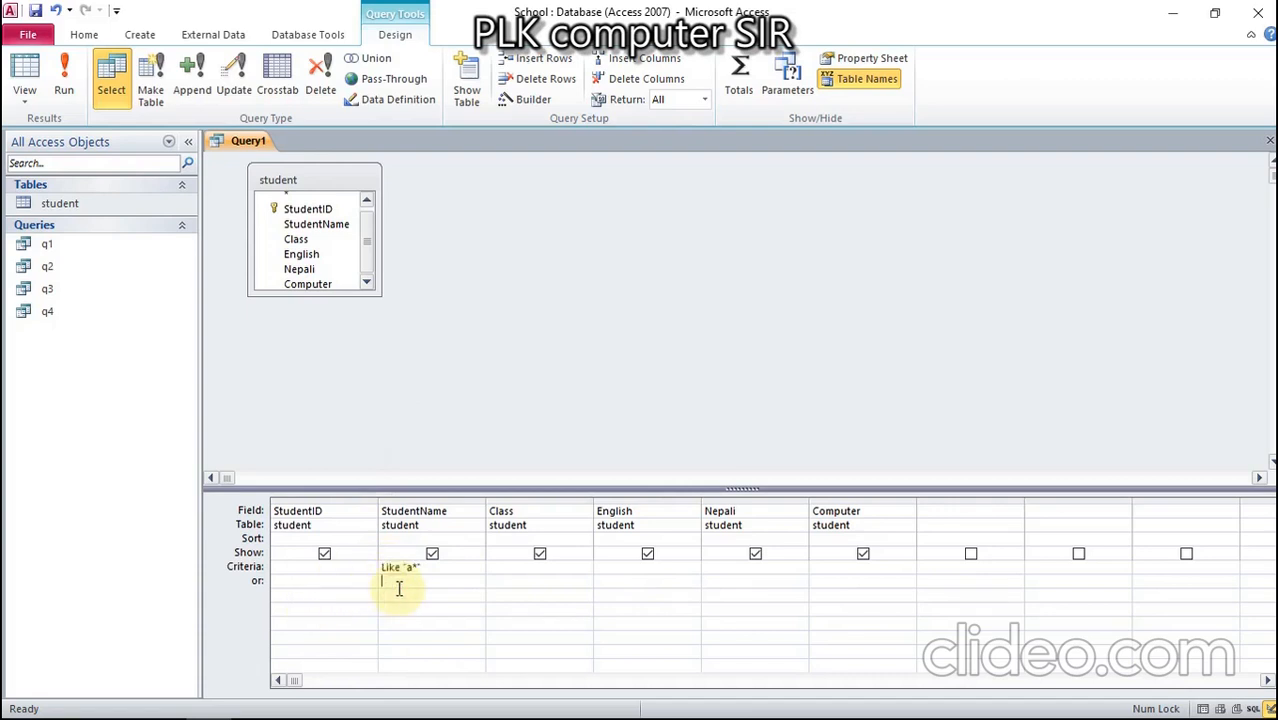
{"action": "type", "text": "s*"}
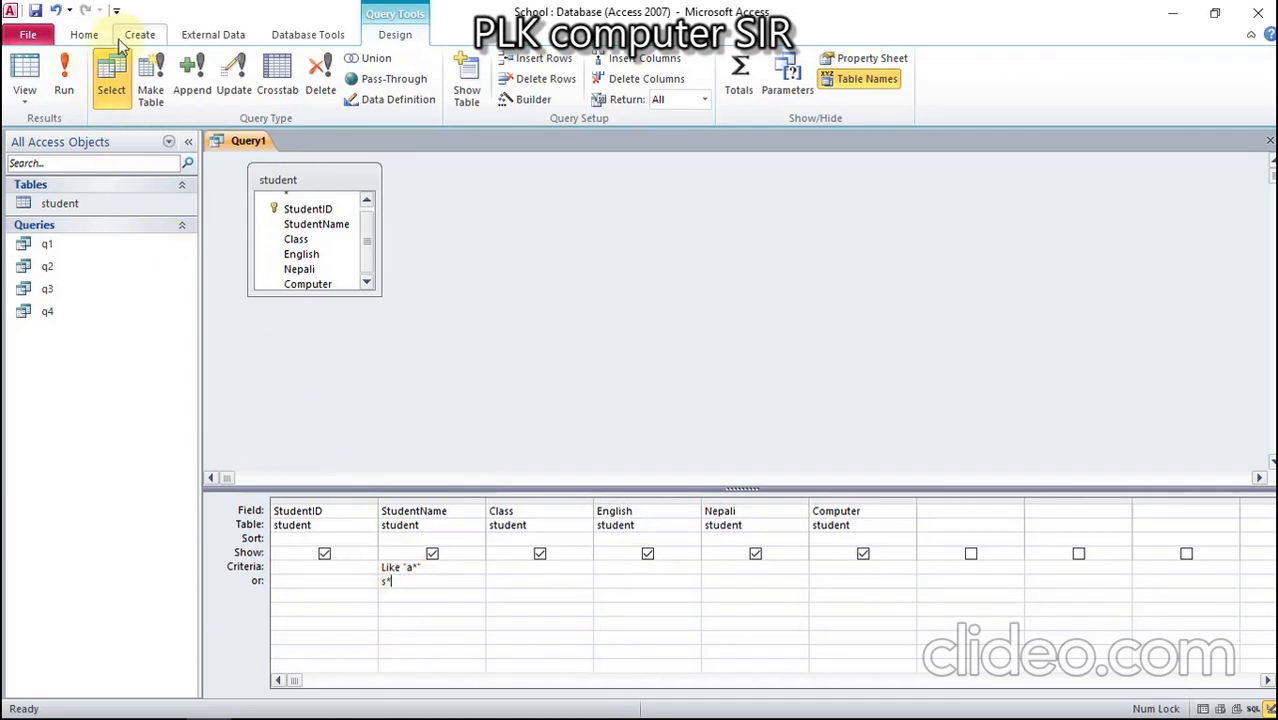
Step: Save the new query as q5
{"action": "right_click", "coordinate": [248, 146]}
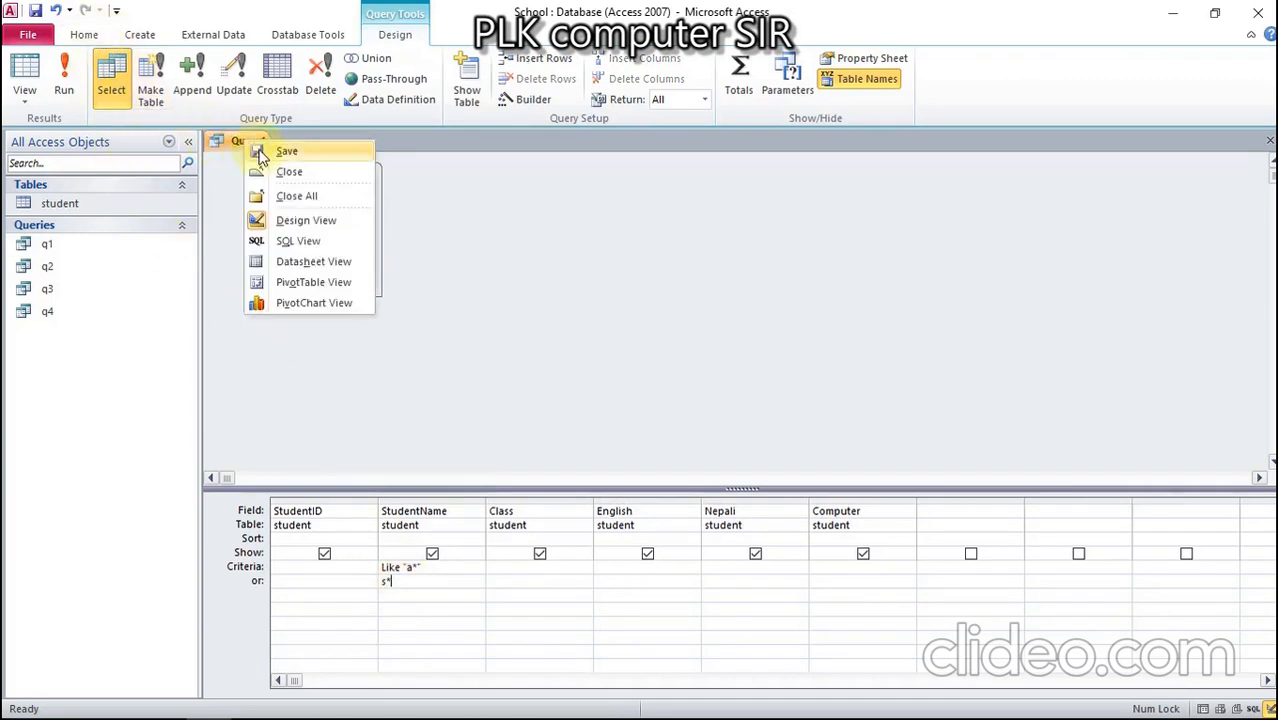
{"action": "left_click", "coordinate": [272, 152]}
{"action": "type", "text": "q5"}
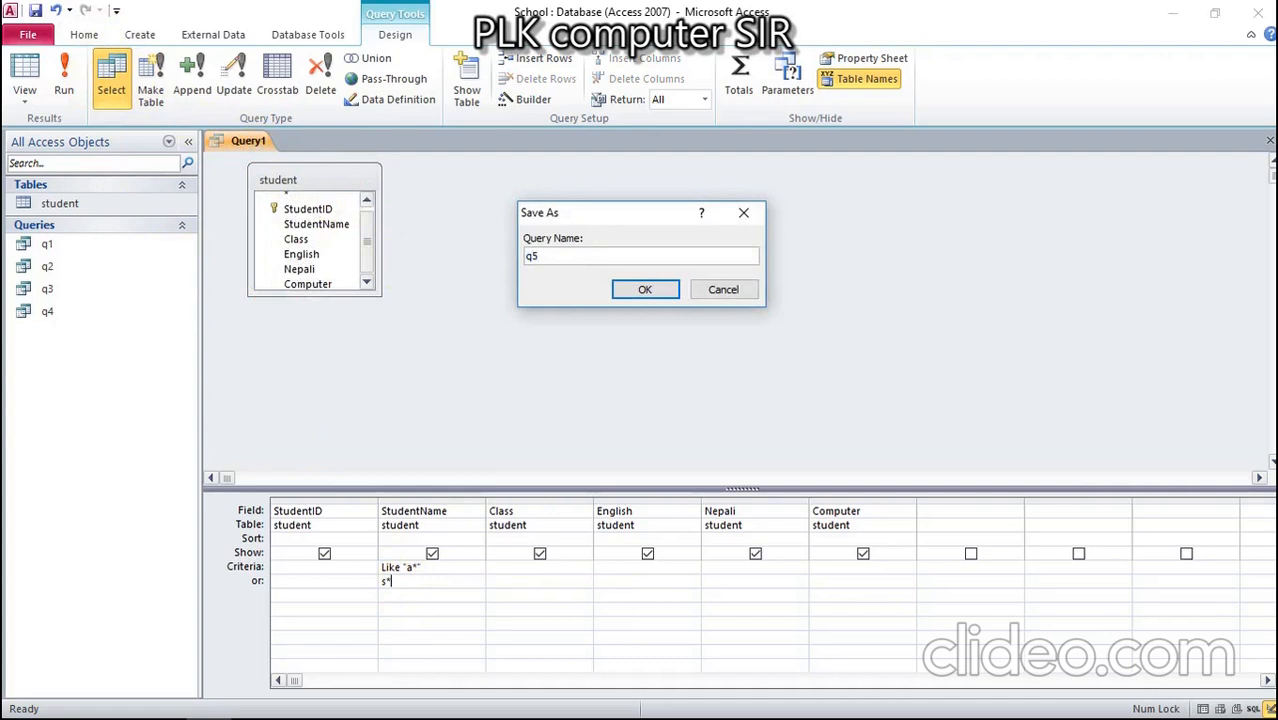
{"action": "key", "text": "Return"}
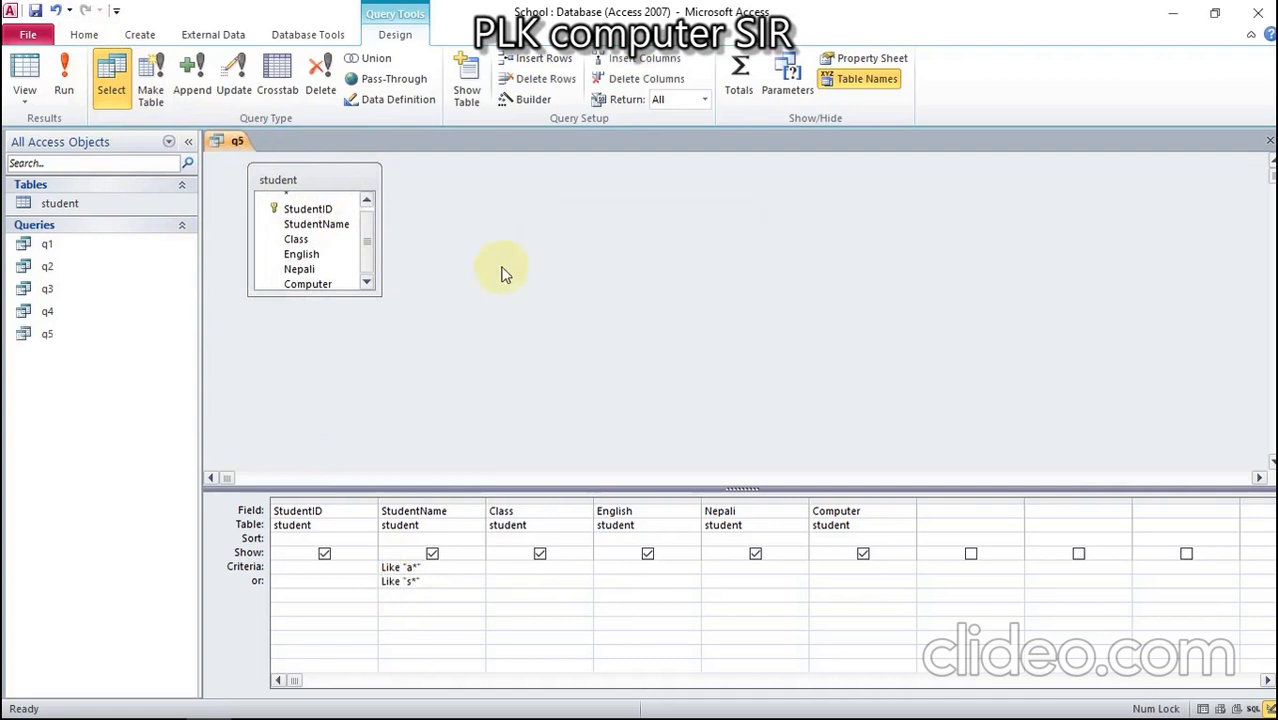
Step: Run q5 to review its records and close it, reading the next task in the browser beside the restored-down Access window
{"action": "left_click", "coordinate": [66, 70]}
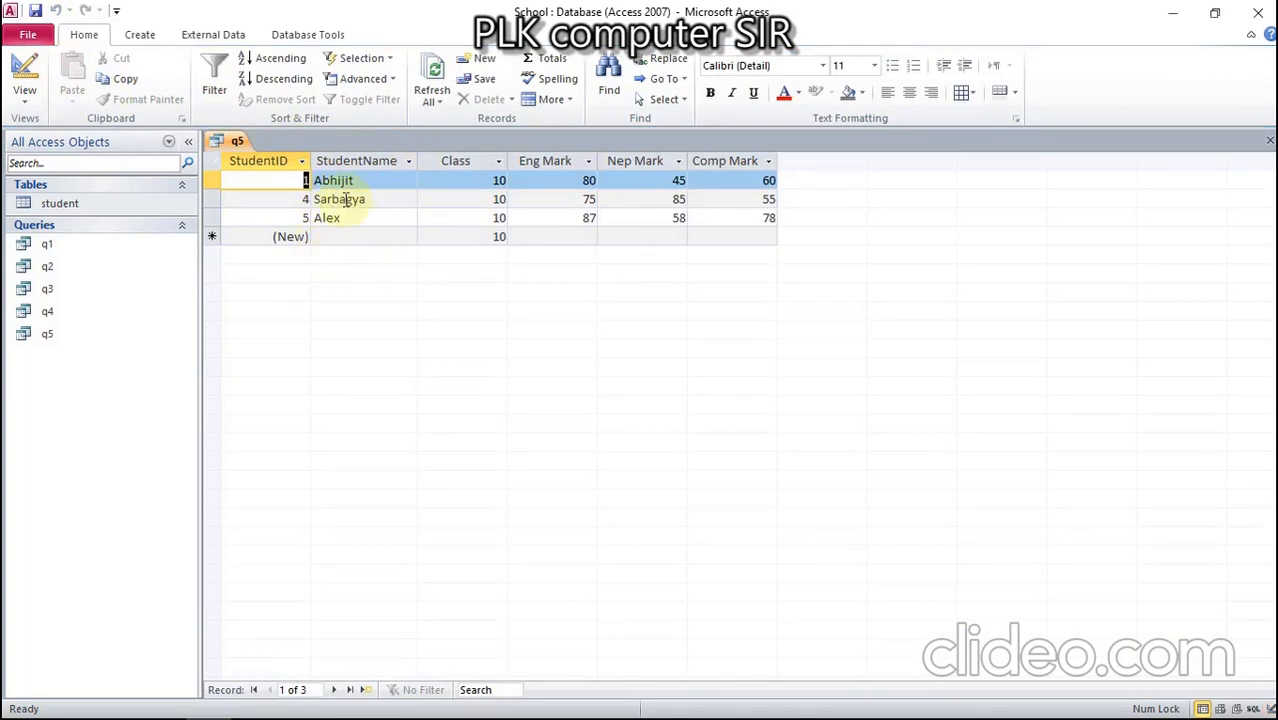
{"action": "left_click", "coordinate": [1213, 12]}
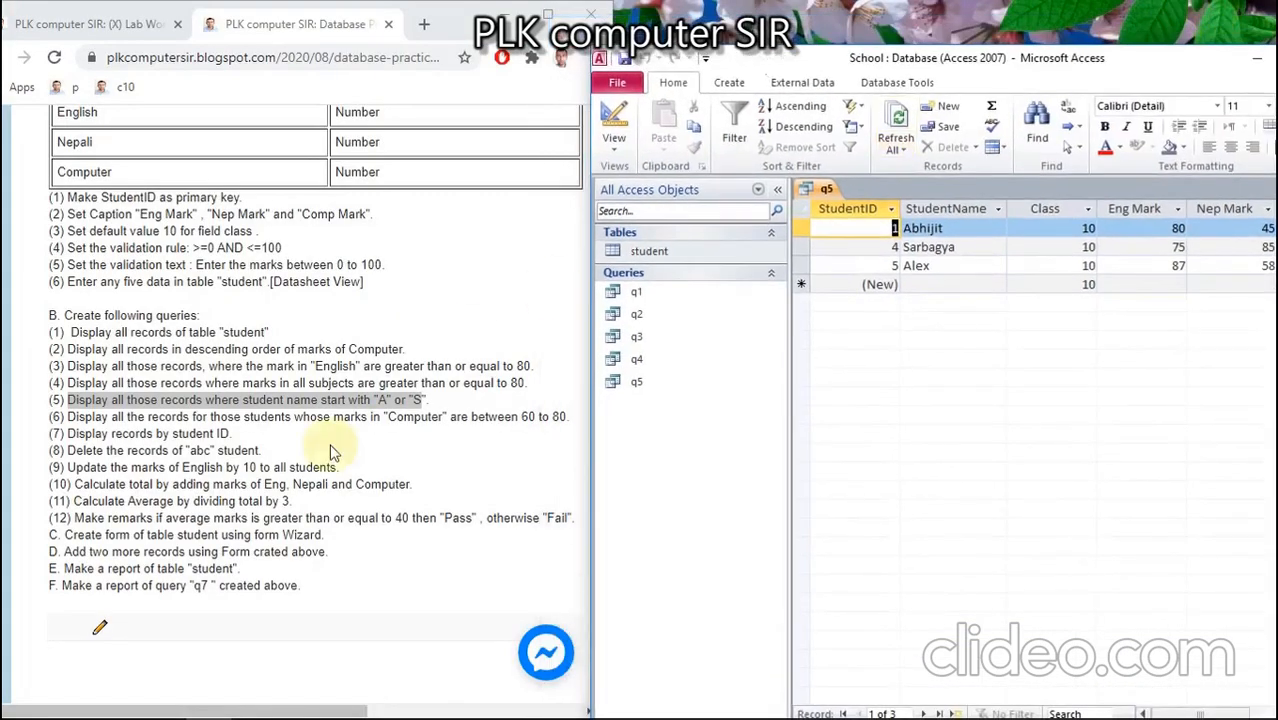
{"action": "left_click", "coordinate": [146, 422]}
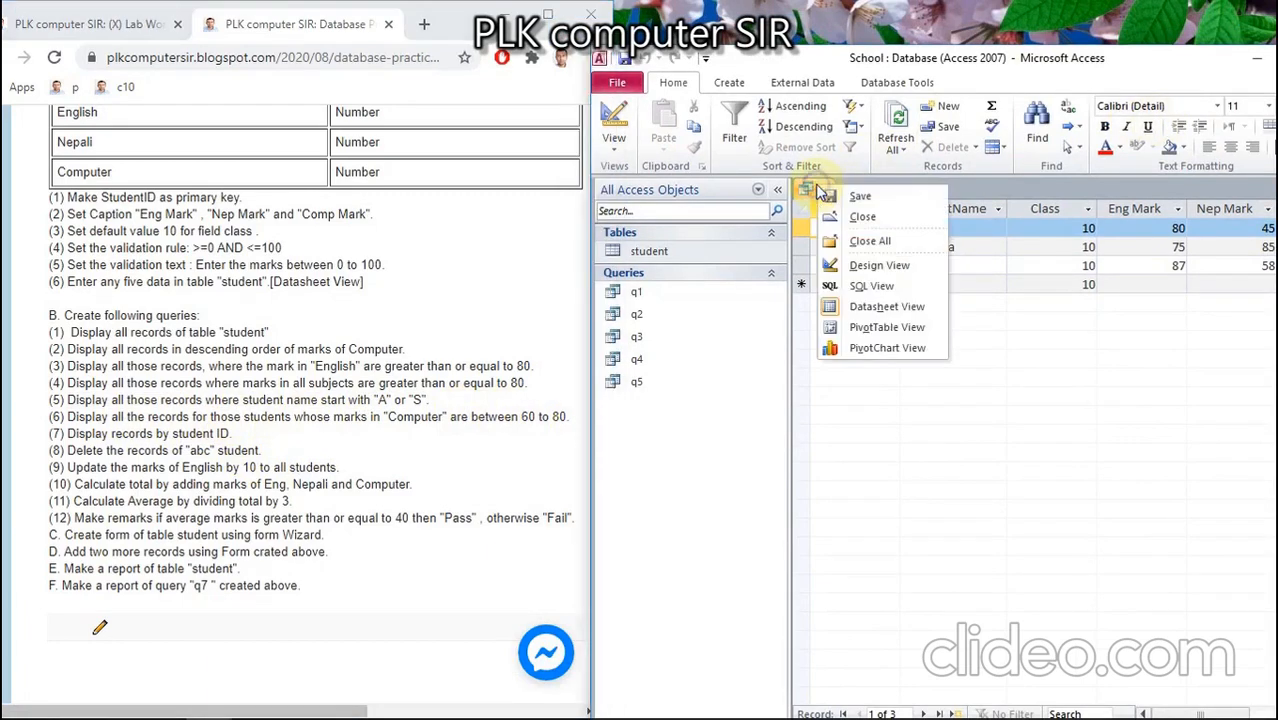
{"action": "right_click", "coordinate": [826, 190]}
{"action": "left_click", "coordinate": [848, 216]}
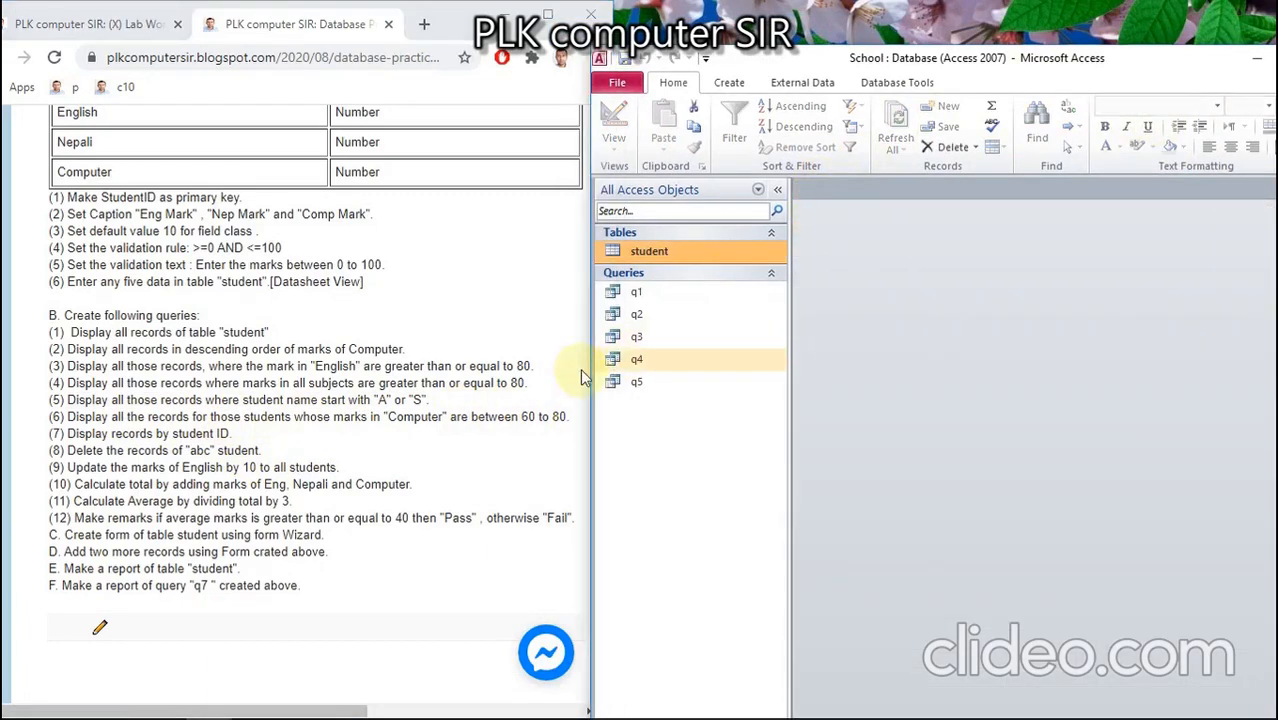
Step: Maximize the Access window and duplicate query q5 under the name q6
{"action": "left_click", "coordinate": [732, 87]}
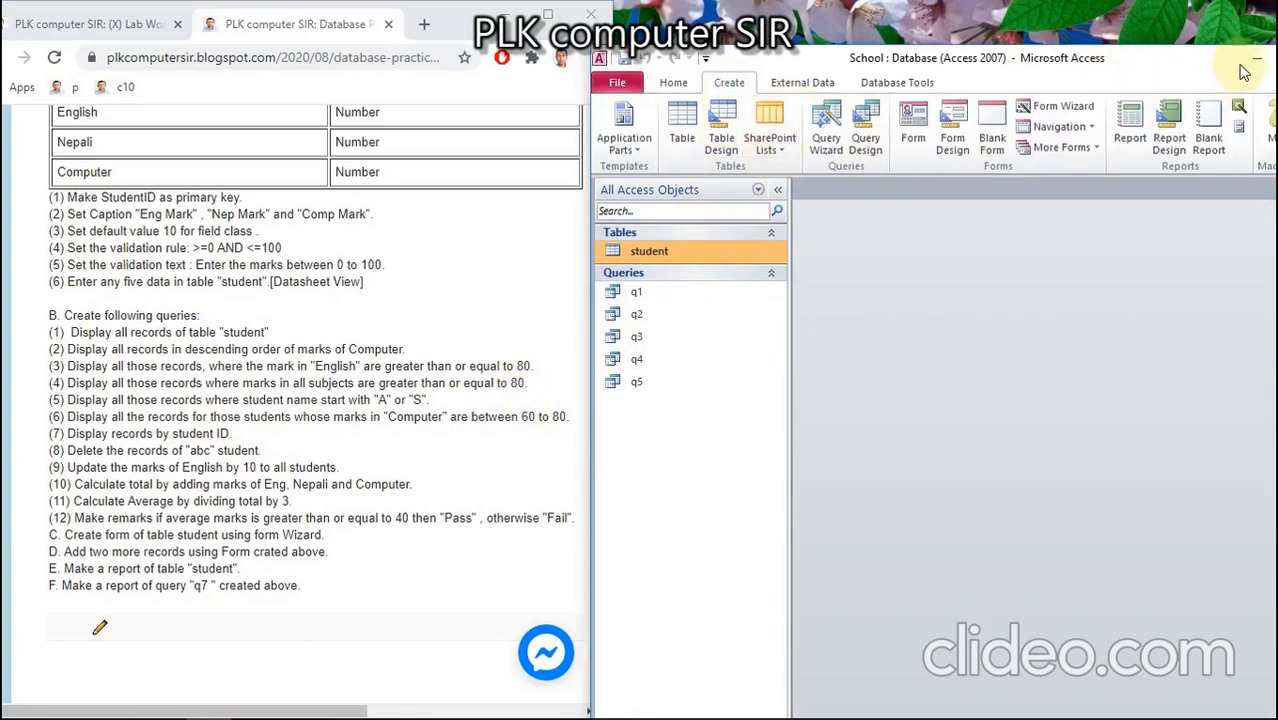
{"action": "double_click", "coordinate": [1187, 63]}
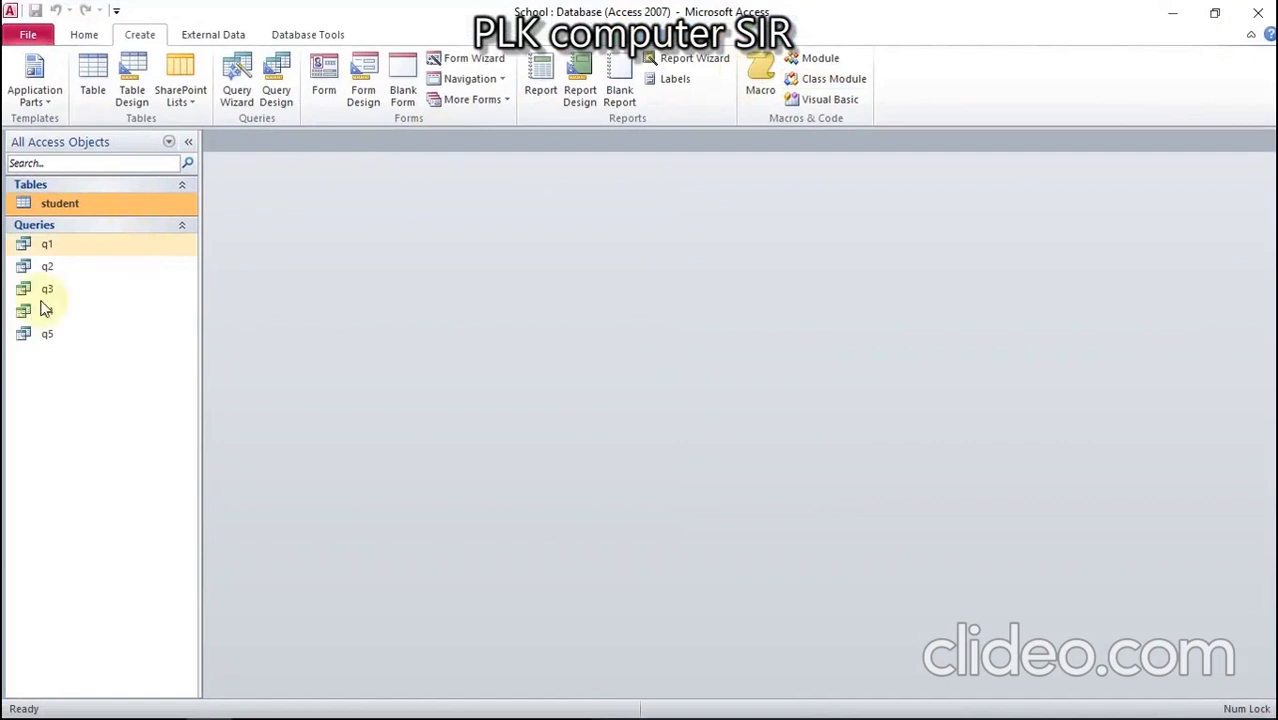
{"action": "left_click", "coordinate": [50, 338]}
{"action": "right_click", "coordinate": [47, 335]}
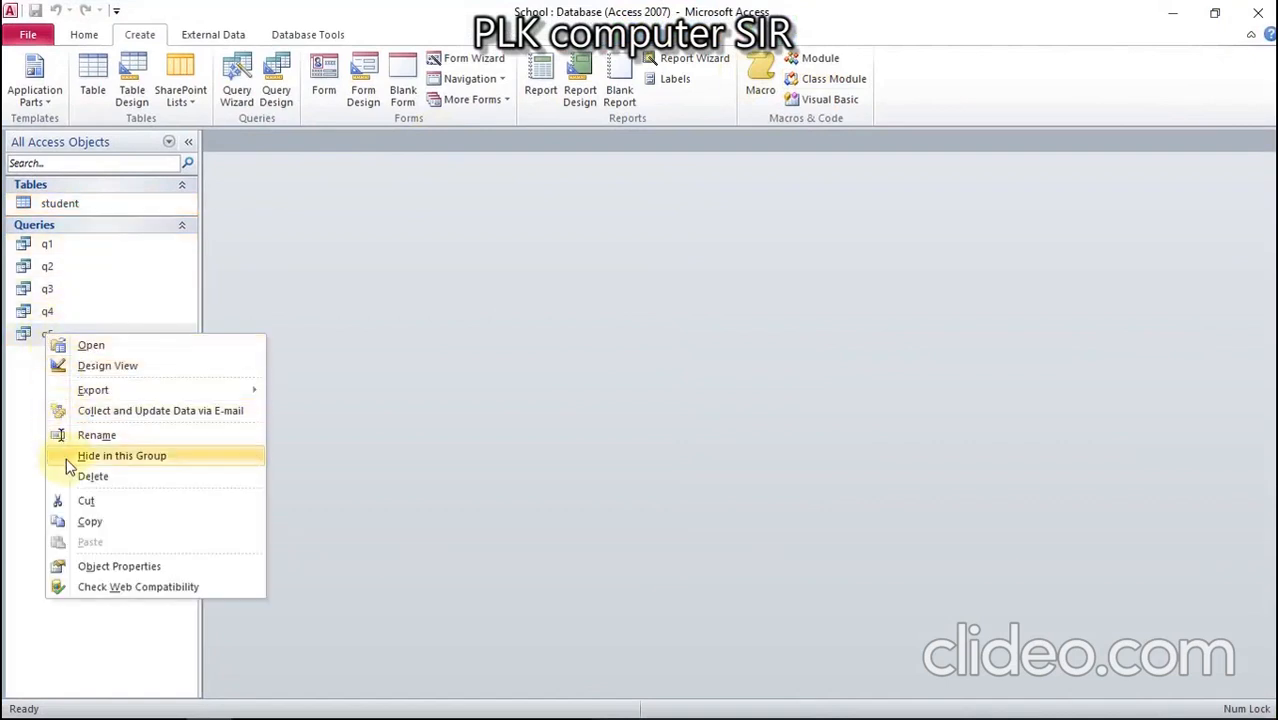
{"action": "left_click", "coordinate": [82, 521]}
{"action": "right_click", "coordinate": [70, 435]}
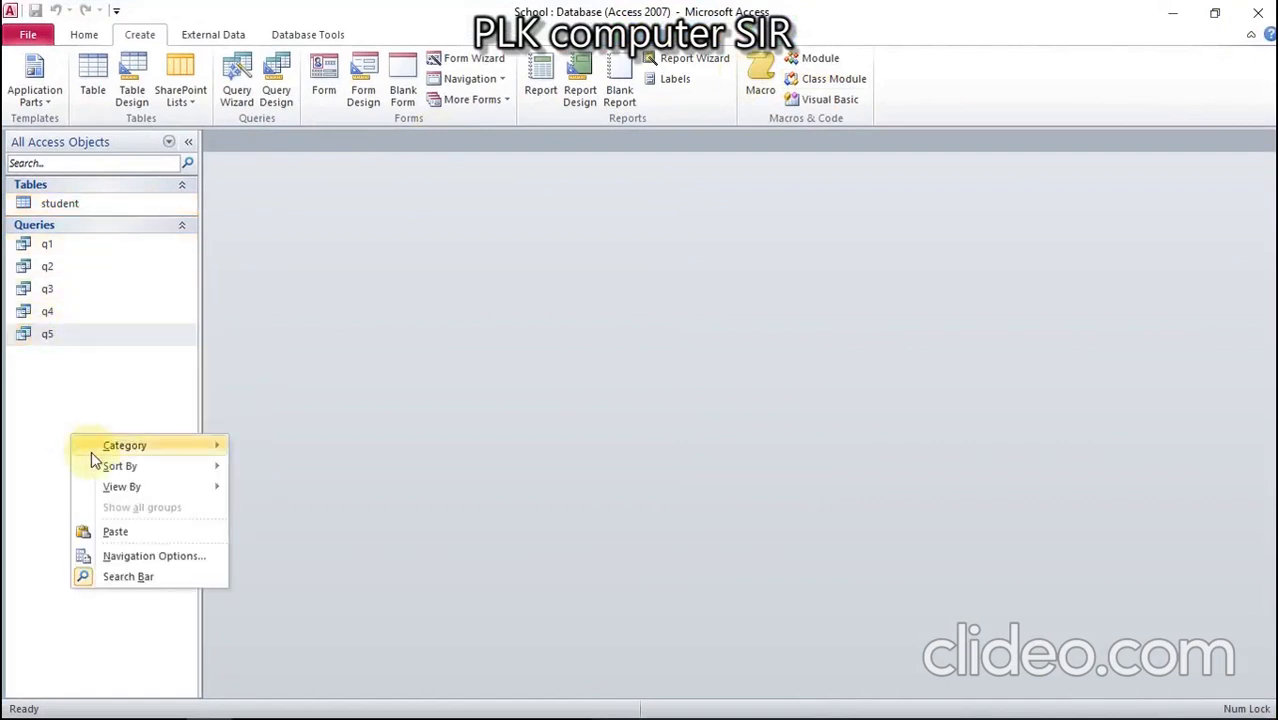
{"action": "left_click", "coordinate": [113, 532]}
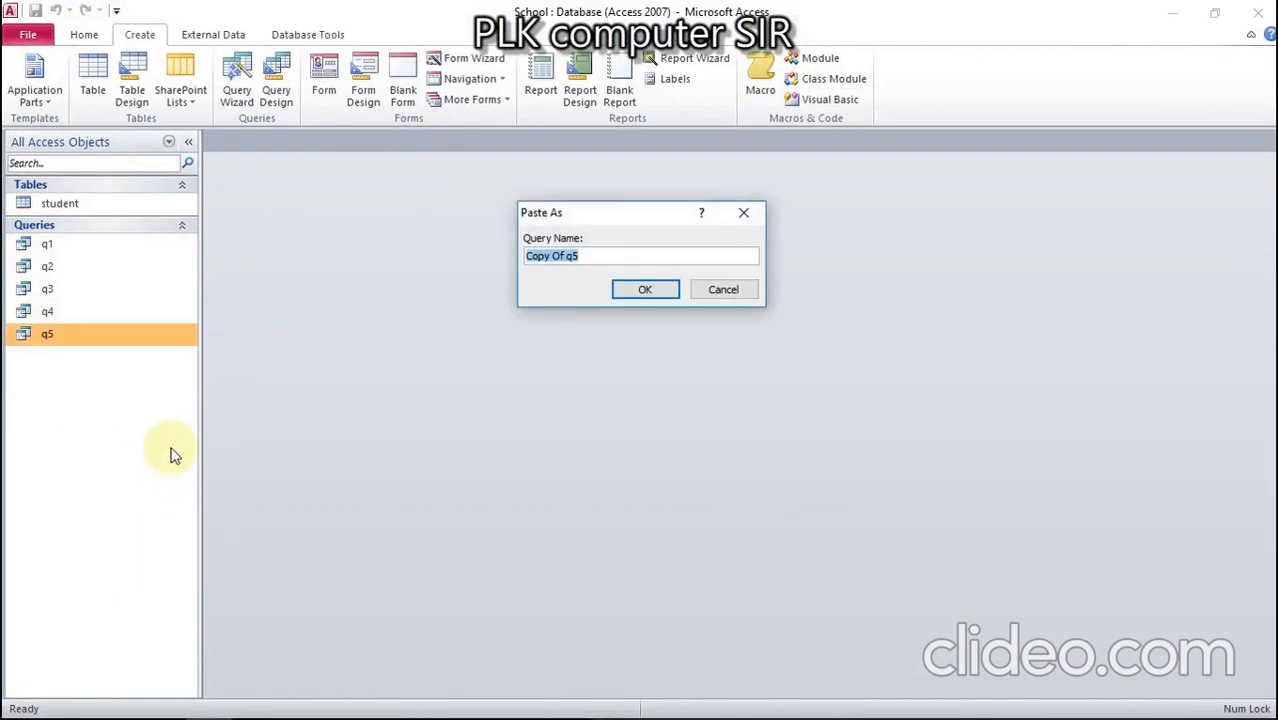
{"action": "type", "text": "q6"}
{"action": "key", "text": "Return"}
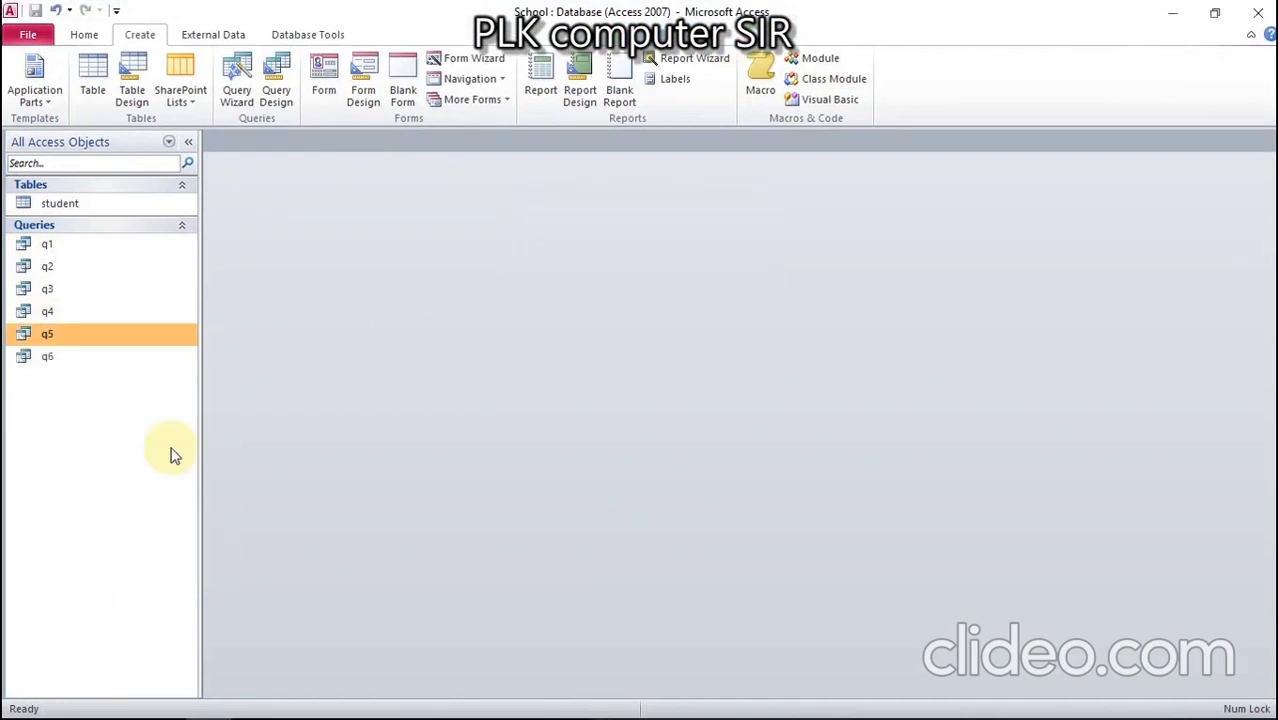
Step: Check the remaining query tasks in the browser, return to Access and paste another copy of q5 as q7
{"action": "left_click", "coordinate": [154, 702]}
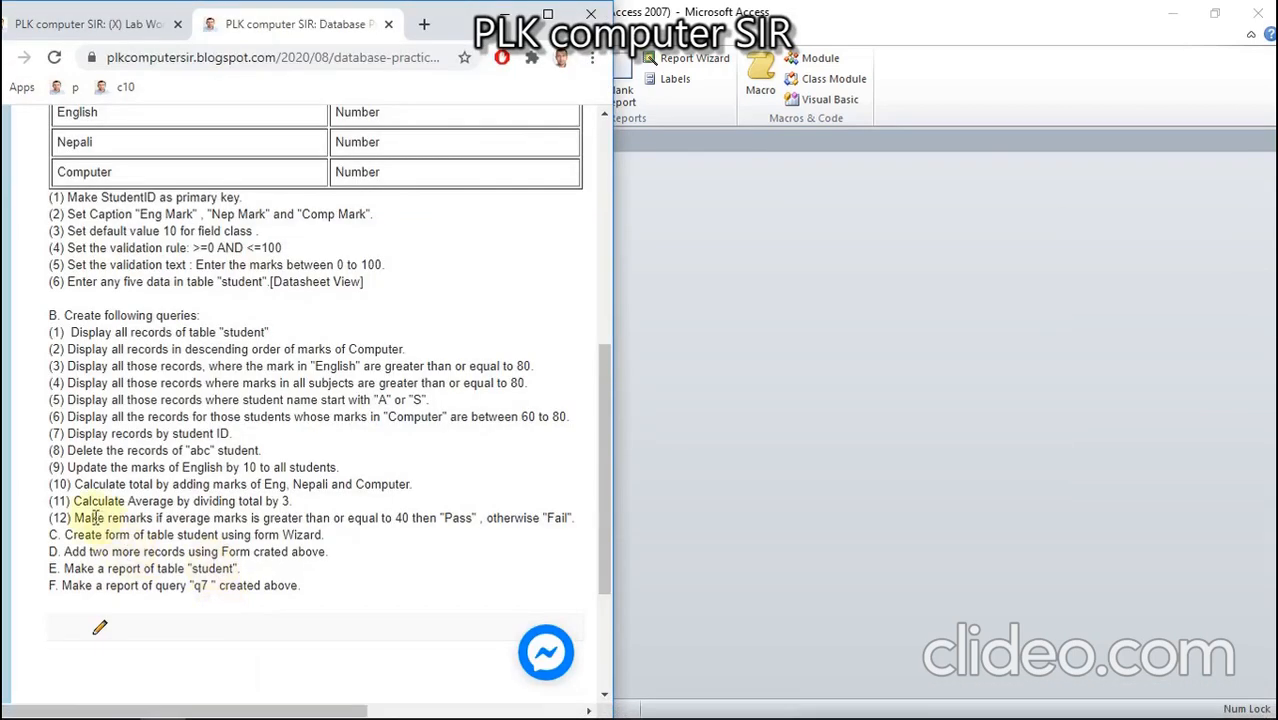
{"action": "key", "text": "alt+Tab"}
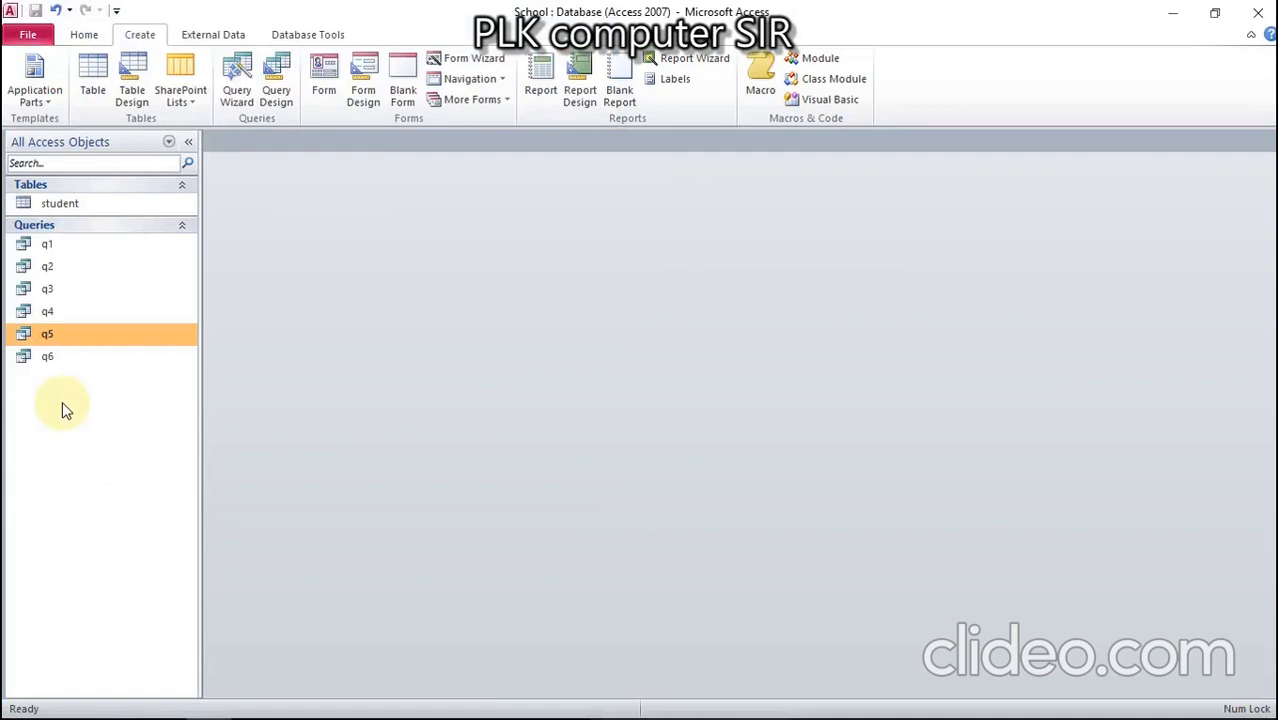
{"action": "right_click", "coordinate": [62, 403]}
{"action": "left_click", "coordinate": [97, 500]}
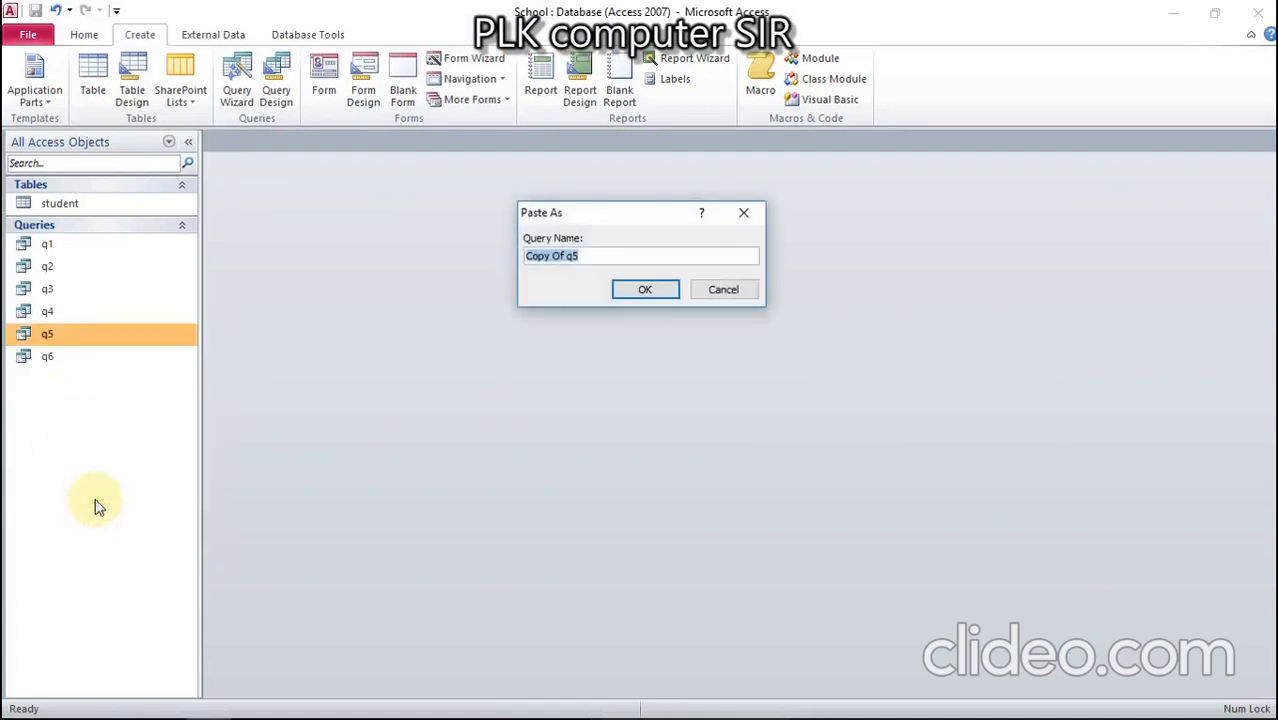
{"action": "type", "text": "q7"}
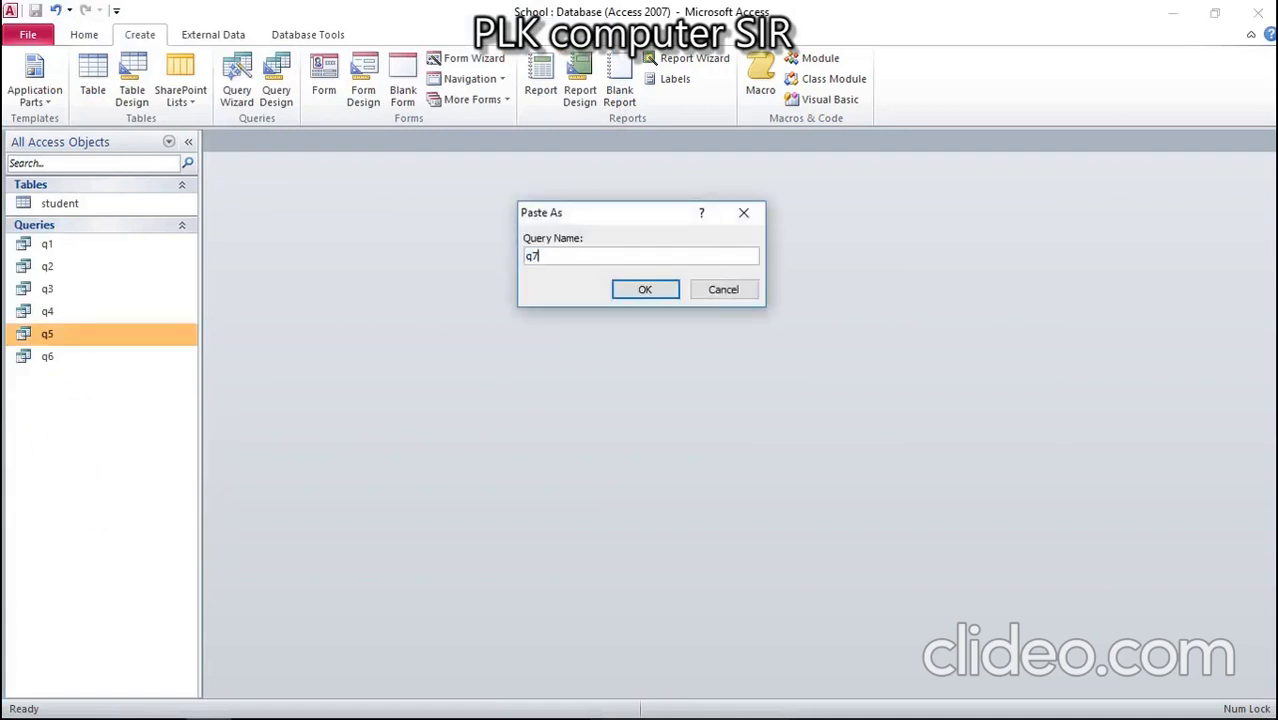
{"action": "key", "text": "Return"}
Step: Paste one more copy of query q5 under the name q8
{"action": "right_click", "coordinate": [95, 503]}
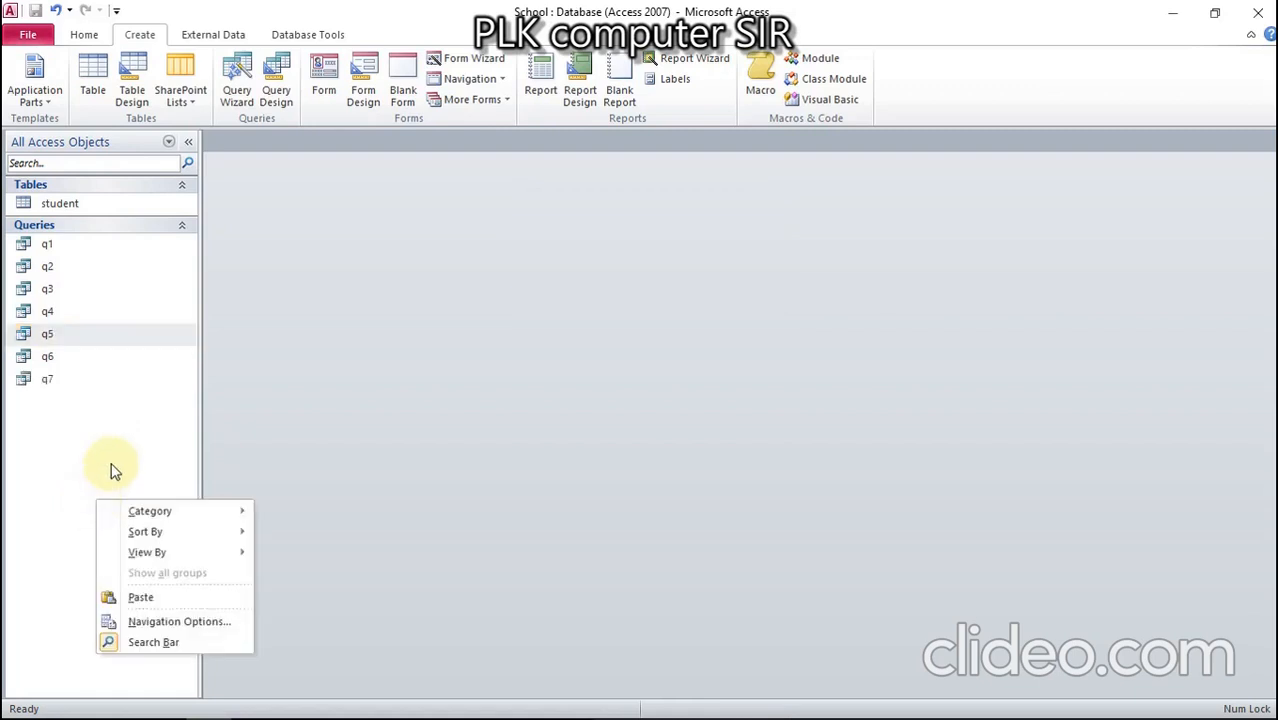
{"action": "left_click", "coordinate": [145, 605]}
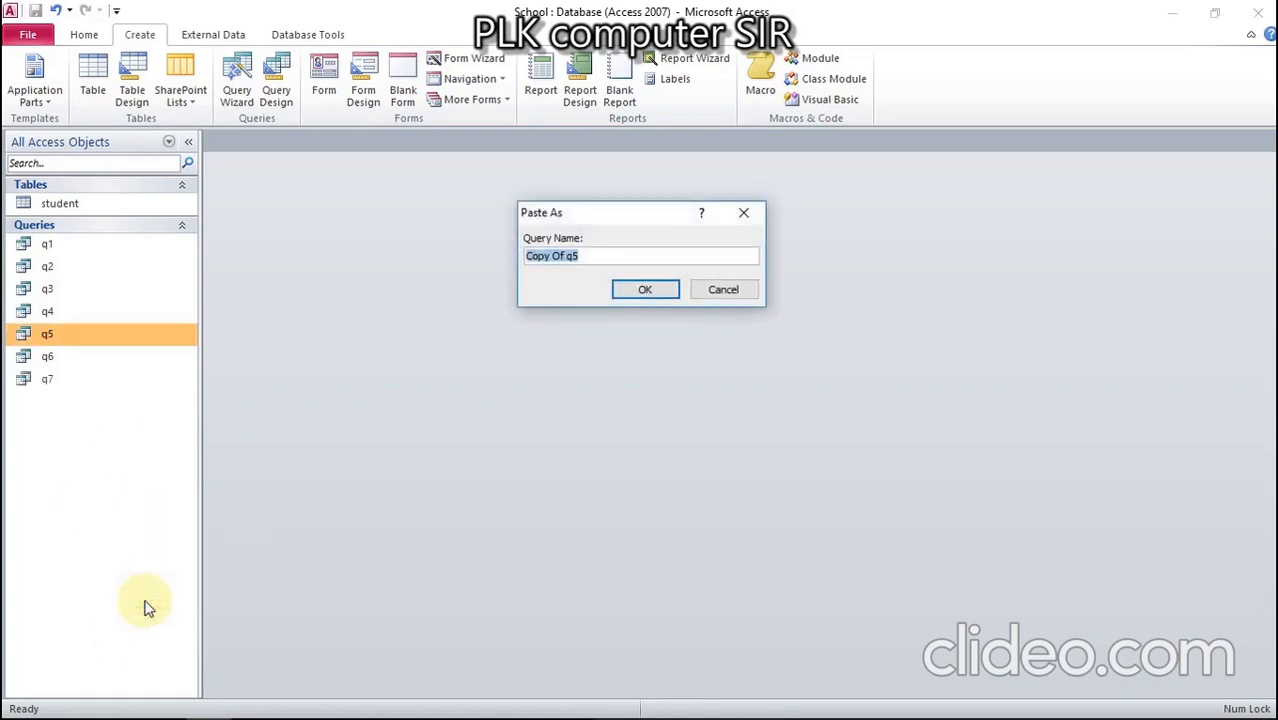
{"action": "type", "text": "q8"}
{"action": "key", "text": "Return"}
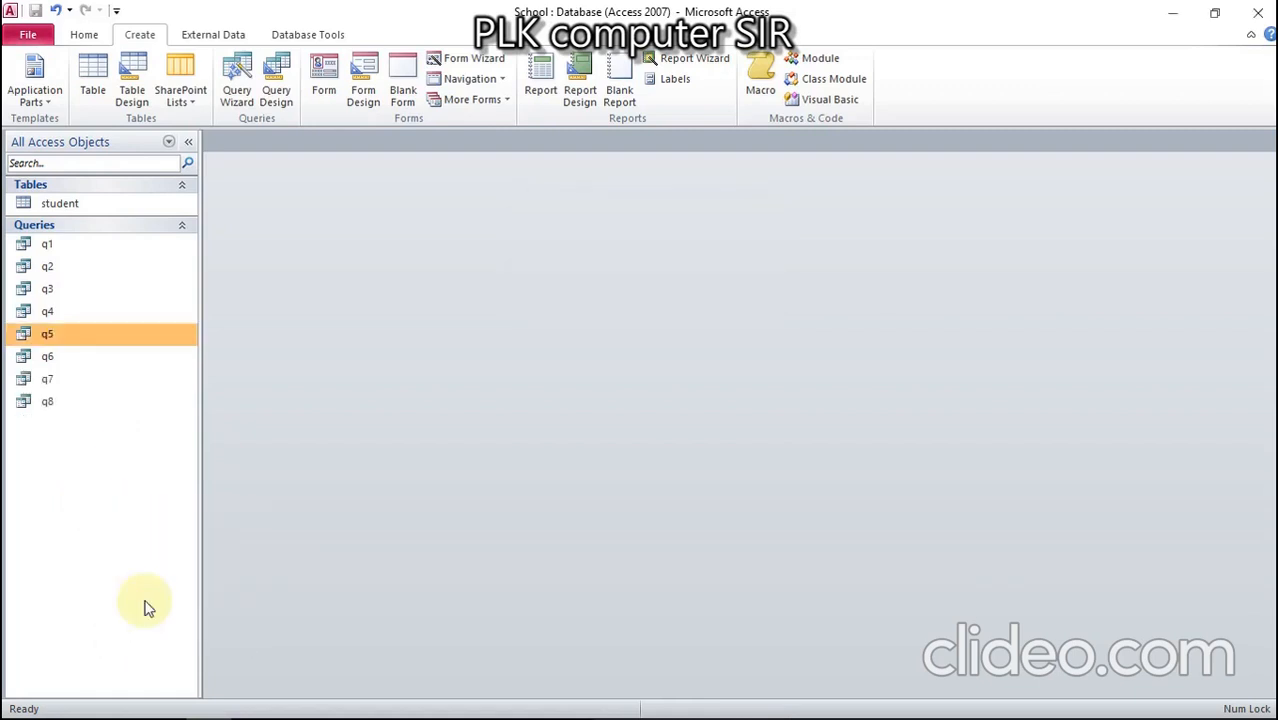
Step: Paste two copies of query q5 into the database, naming them q9 and q10
{"action": "right_click", "coordinate": [145, 605]}
{"action": "left_click", "coordinate": [180, 541]}
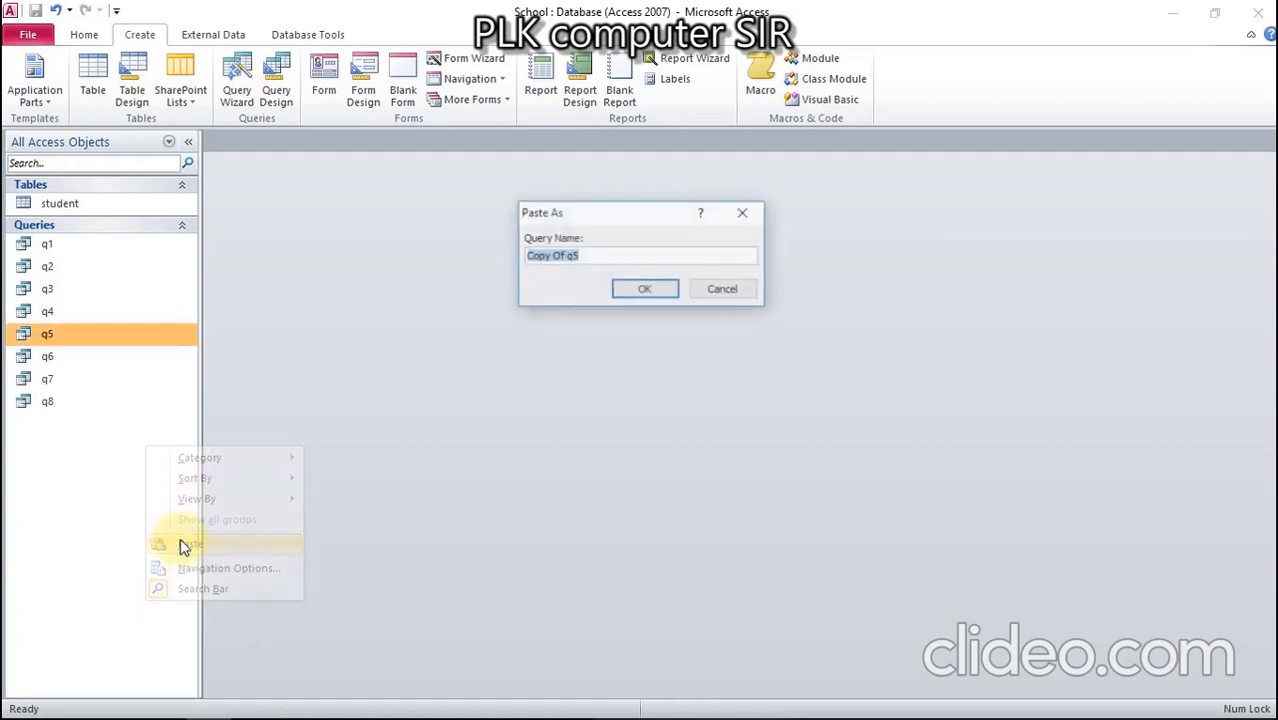
{"action": "type", "text": "q"}
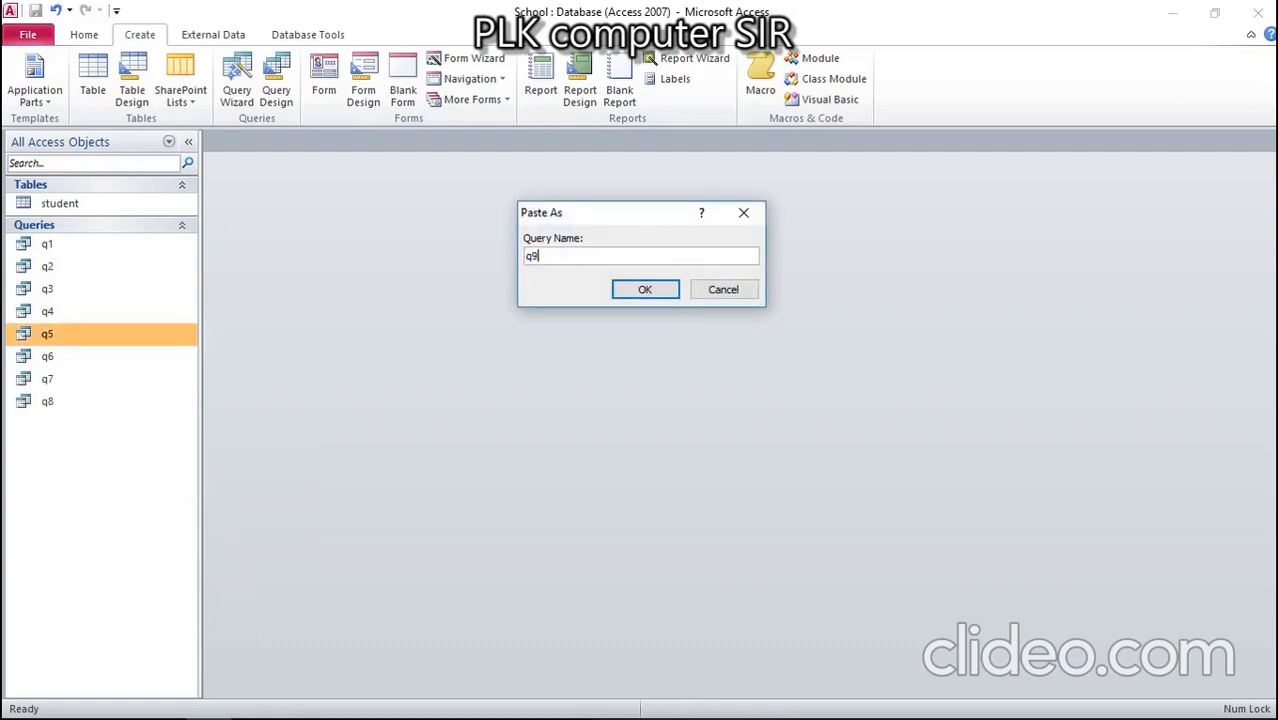
{"action": "type", "text": "9"}
{"action": "key", "text": "Return"}
{"action": "right_click", "coordinate": [133, 526]}
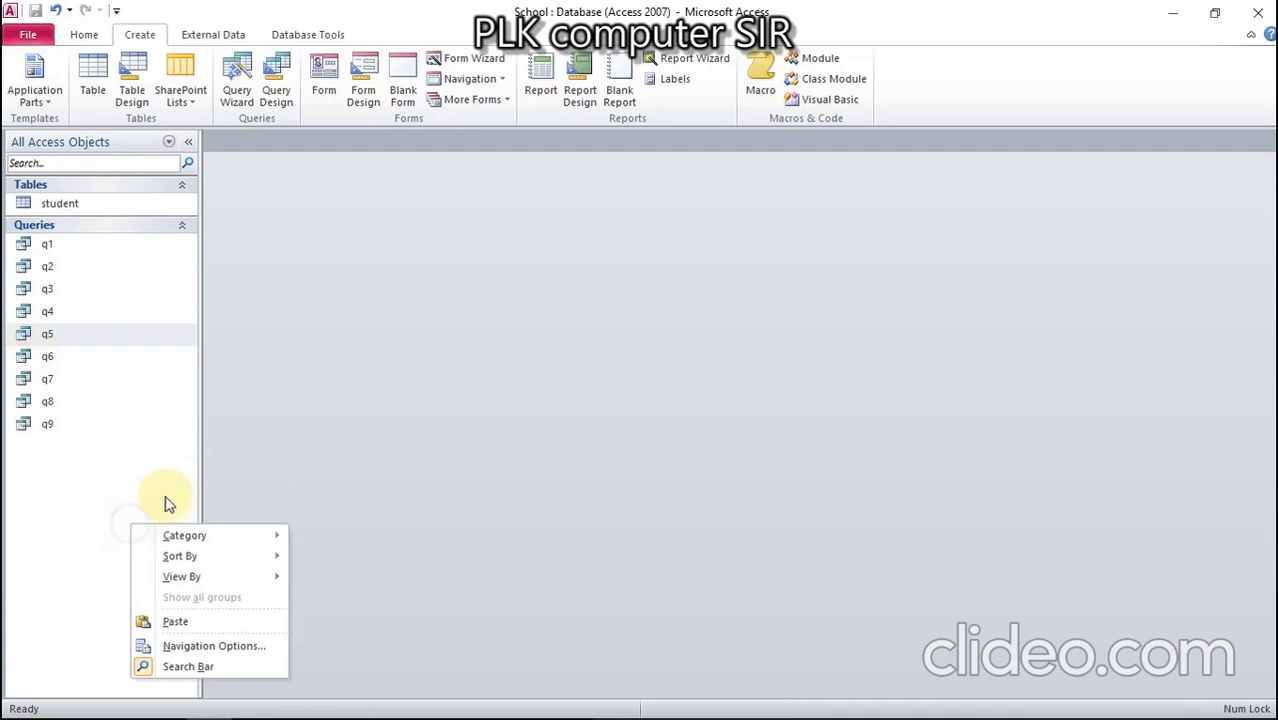
{"action": "left_click", "coordinate": [182, 620]}
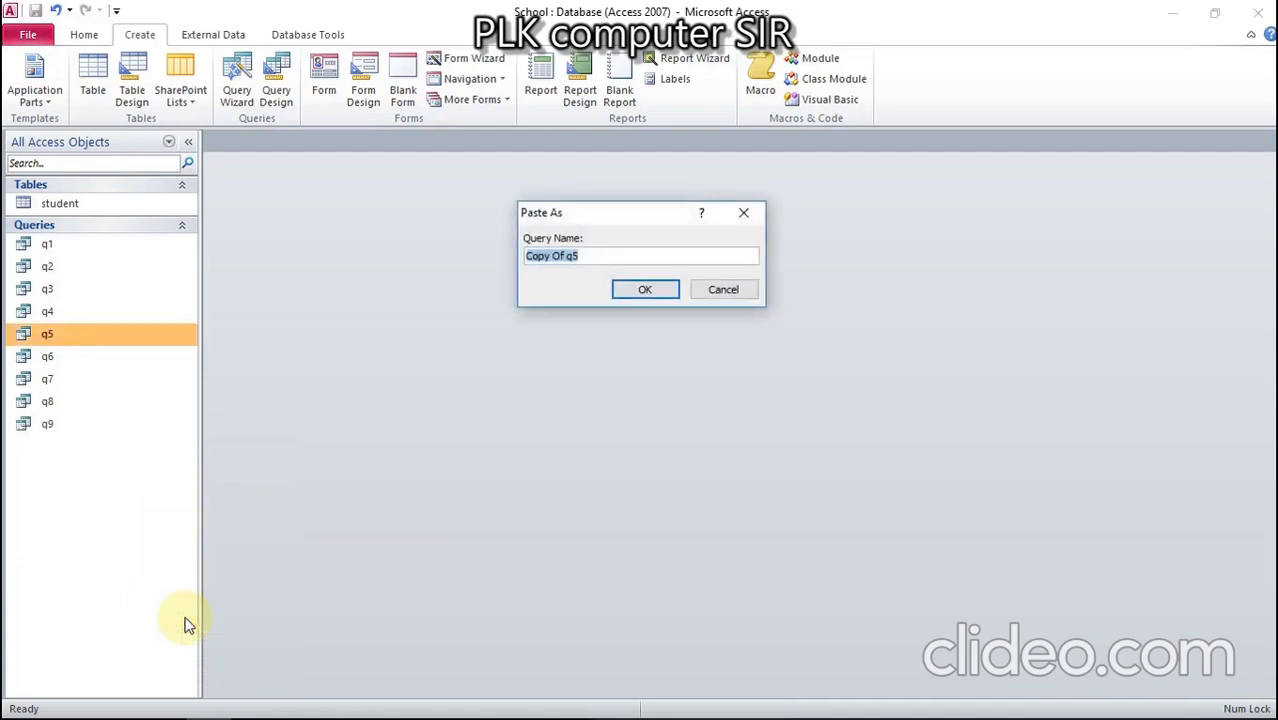
{"action": "type", "text": "q10"}
{"action": "key", "text": "Return"}
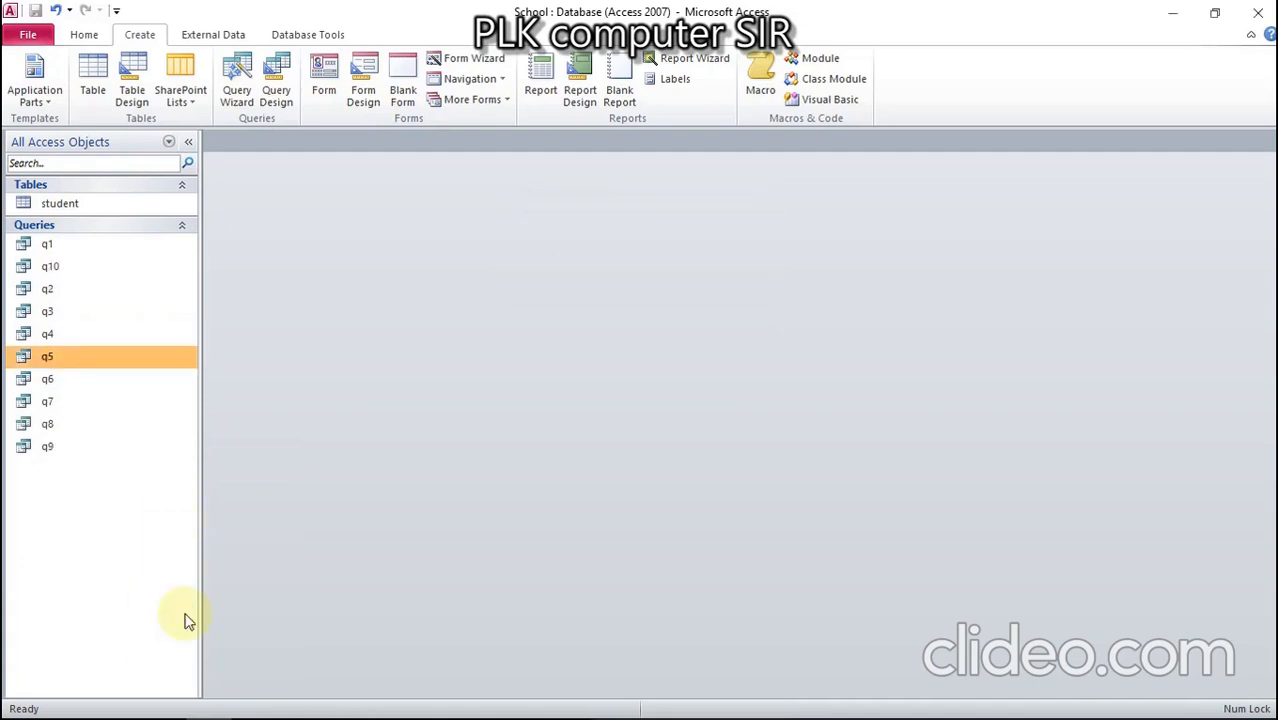
Step: Paste two more copies of query q5, naming them q11 and q12
{"action": "right_click", "coordinate": [186, 620]}
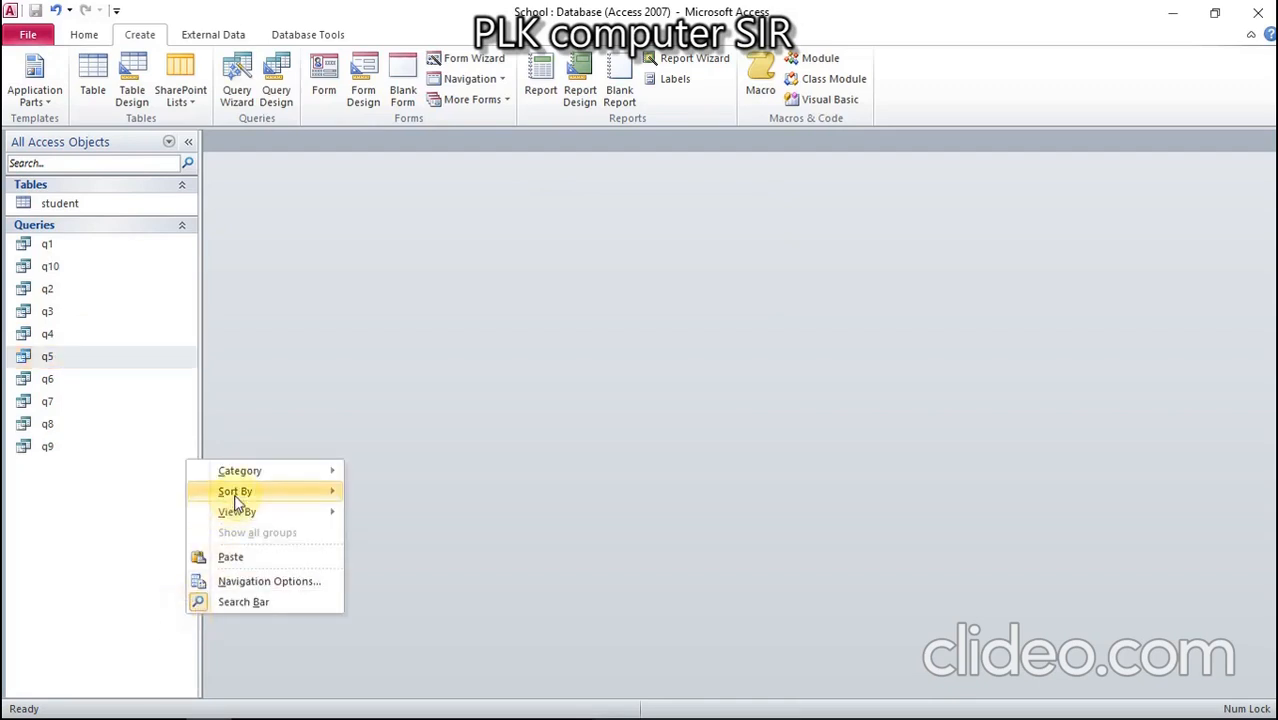
{"action": "left_click", "coordinate": [224, 557]}
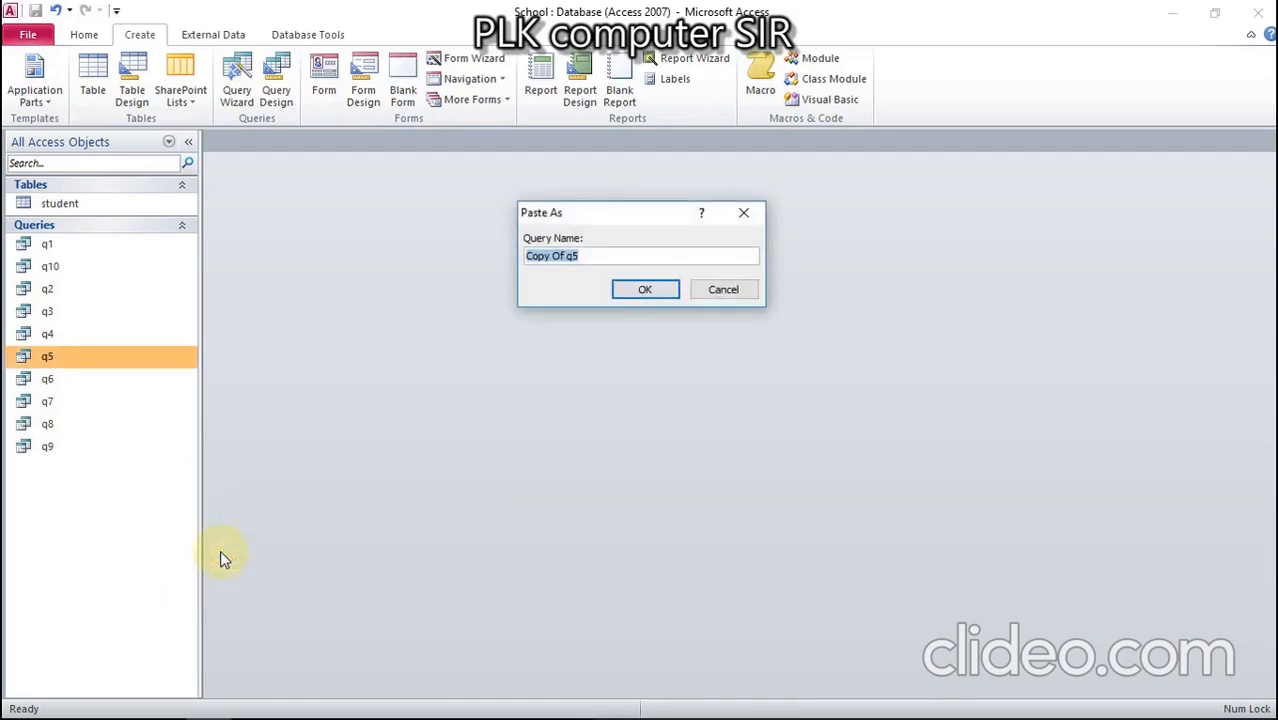
{"action": "type", "text": "q11"}
{"action": "key", "text": "Return"}
{"action": "right_click", "coordinate": [127, 531]}
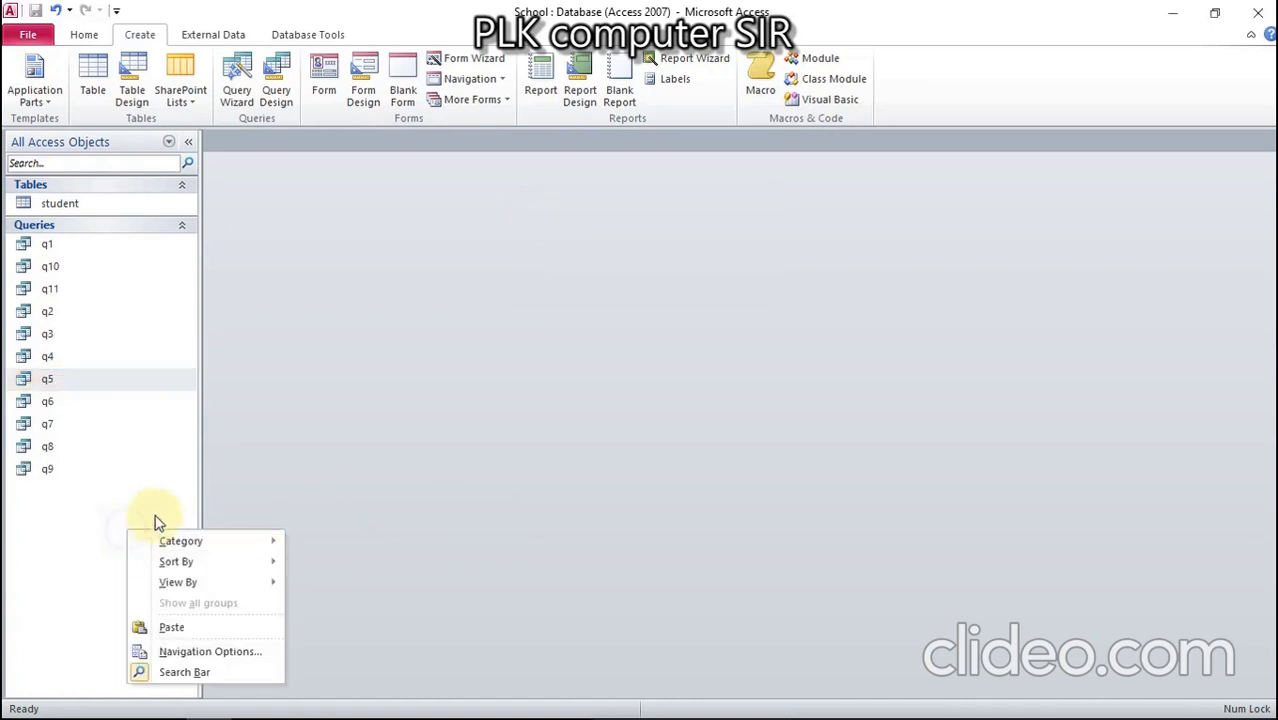
{"action": "left_click", "coordinate": [167, 628]}
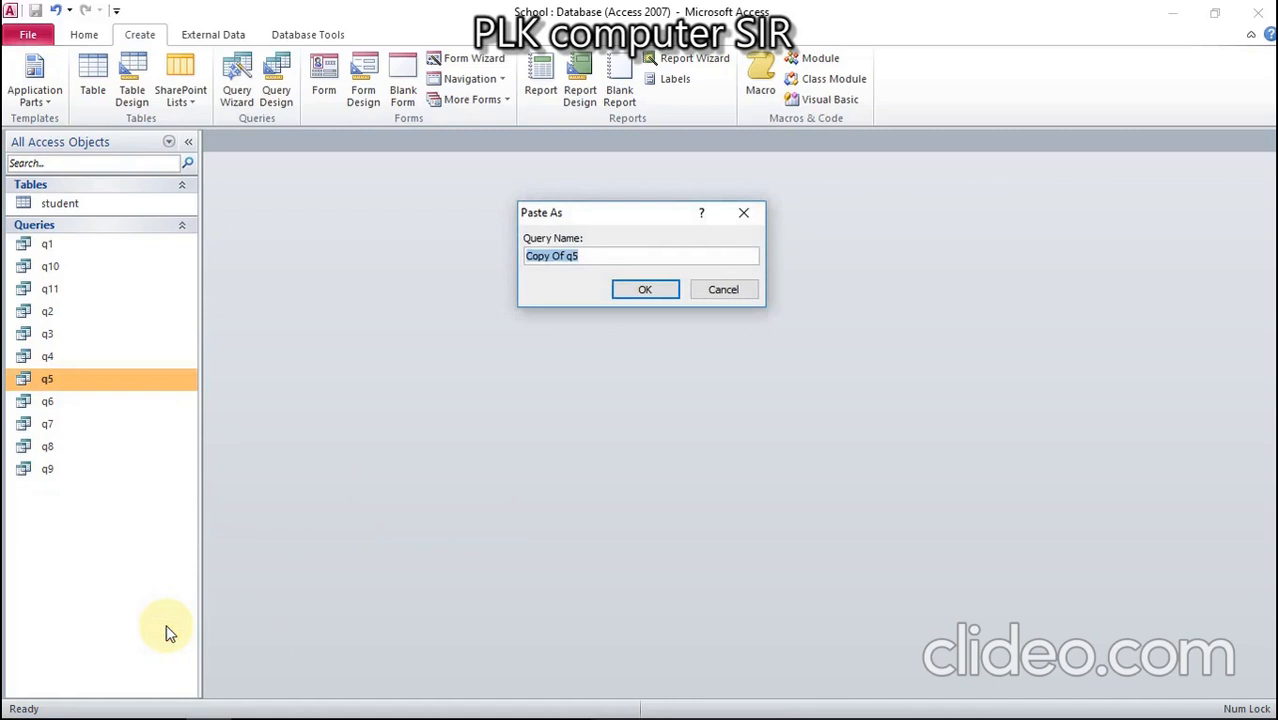
{"action": "type", "text": "q12"}
{"action": "key", "text": "Return"}
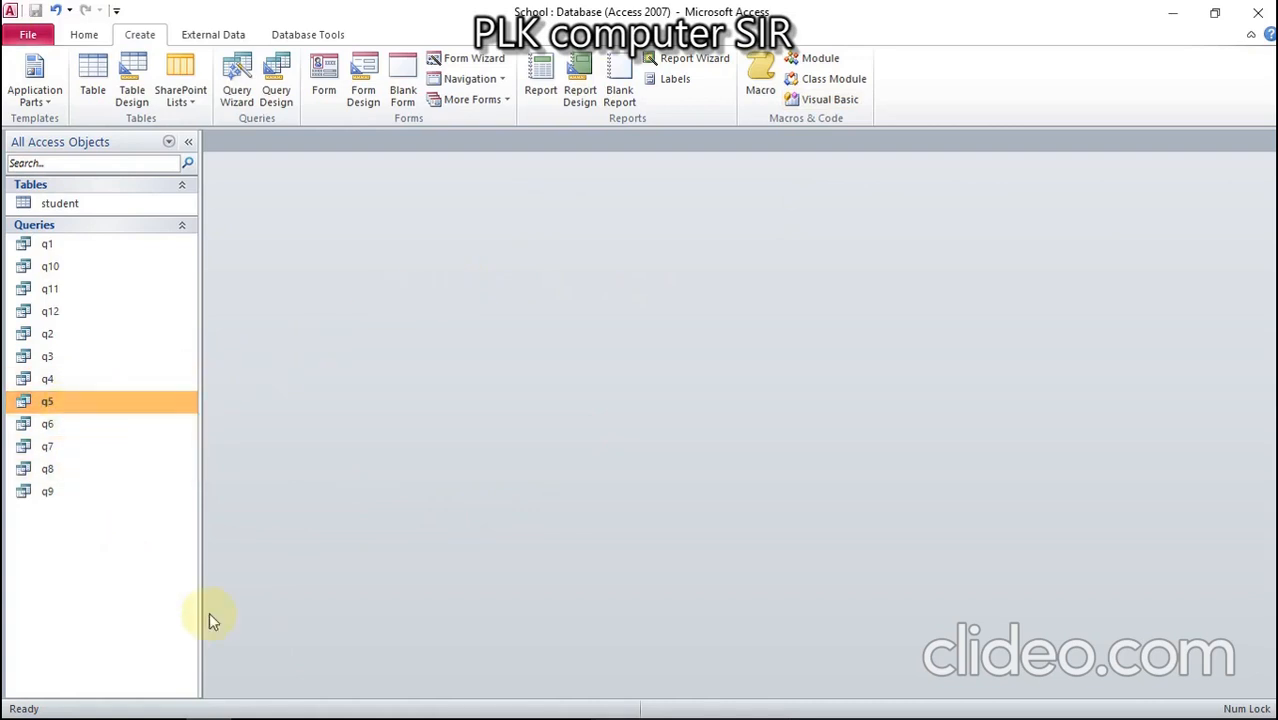
Step: Check task (6) on the practice web page and open query q6 in Design view
{"action": "left_click", "coordinate": [1215, 13]}
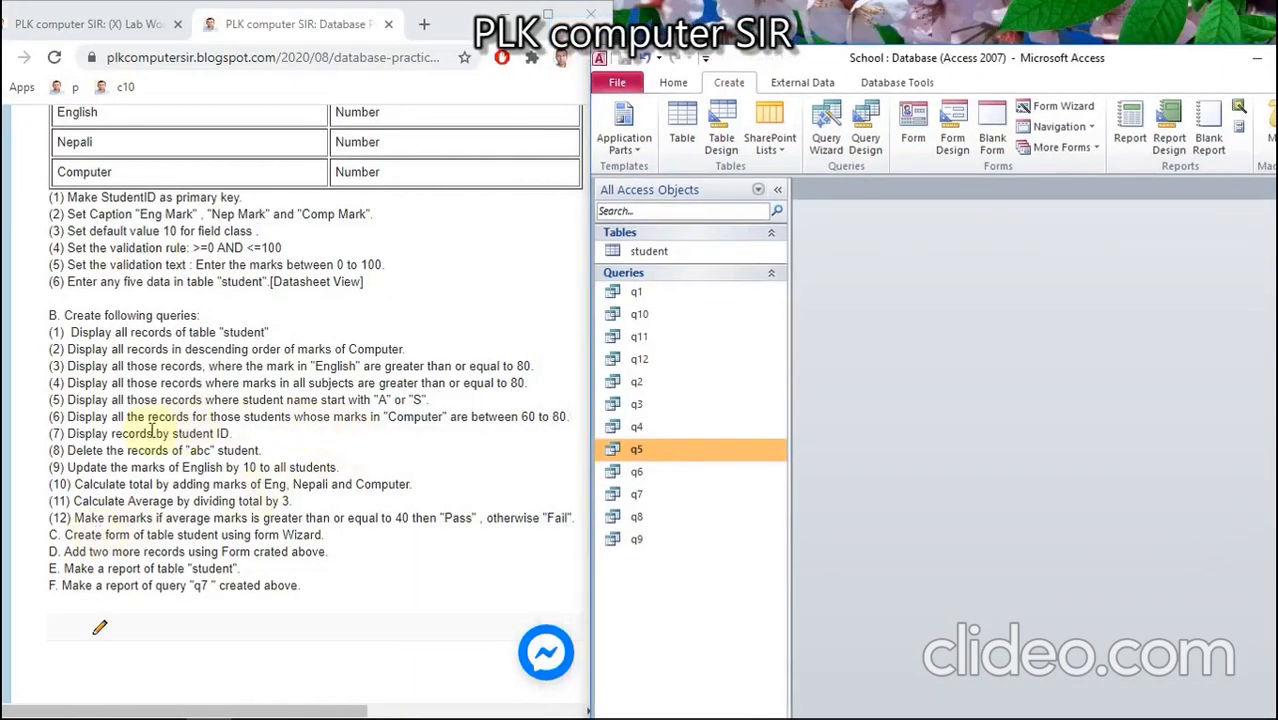
{"action": "double_click", "coordinate": [625, 474]}
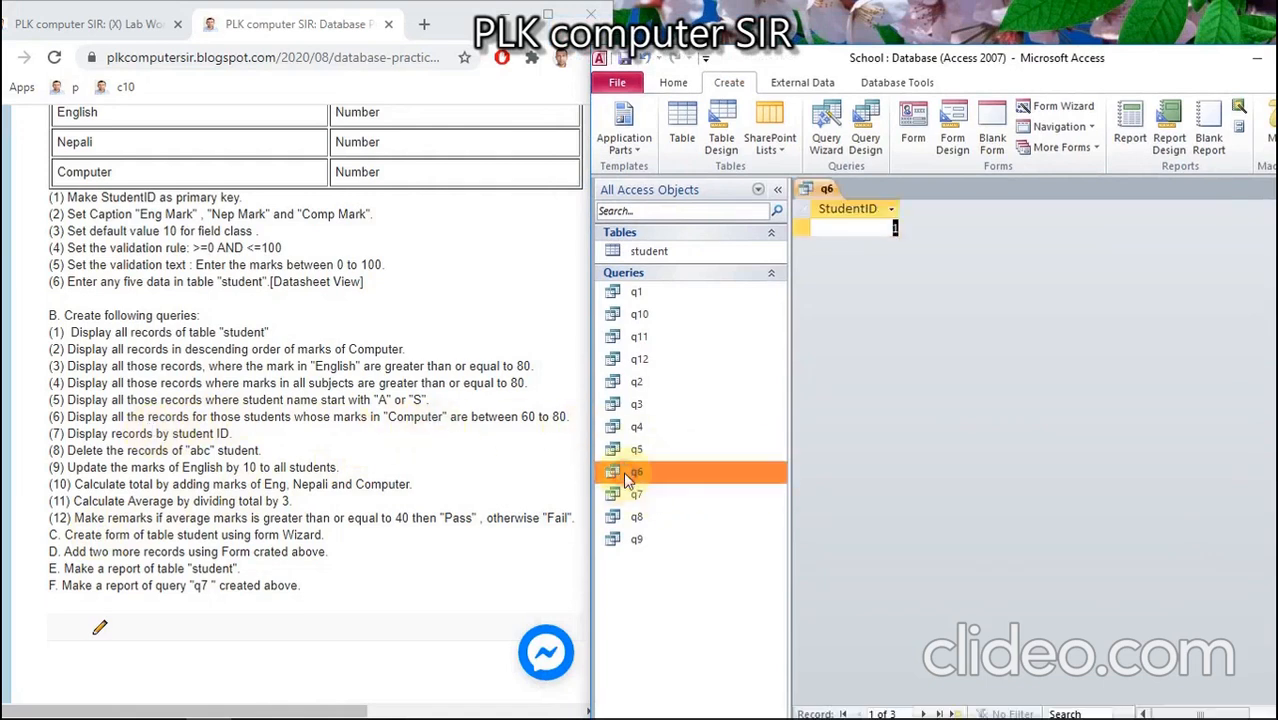
{"action": "right_click", "coordinate": [819, 199]}
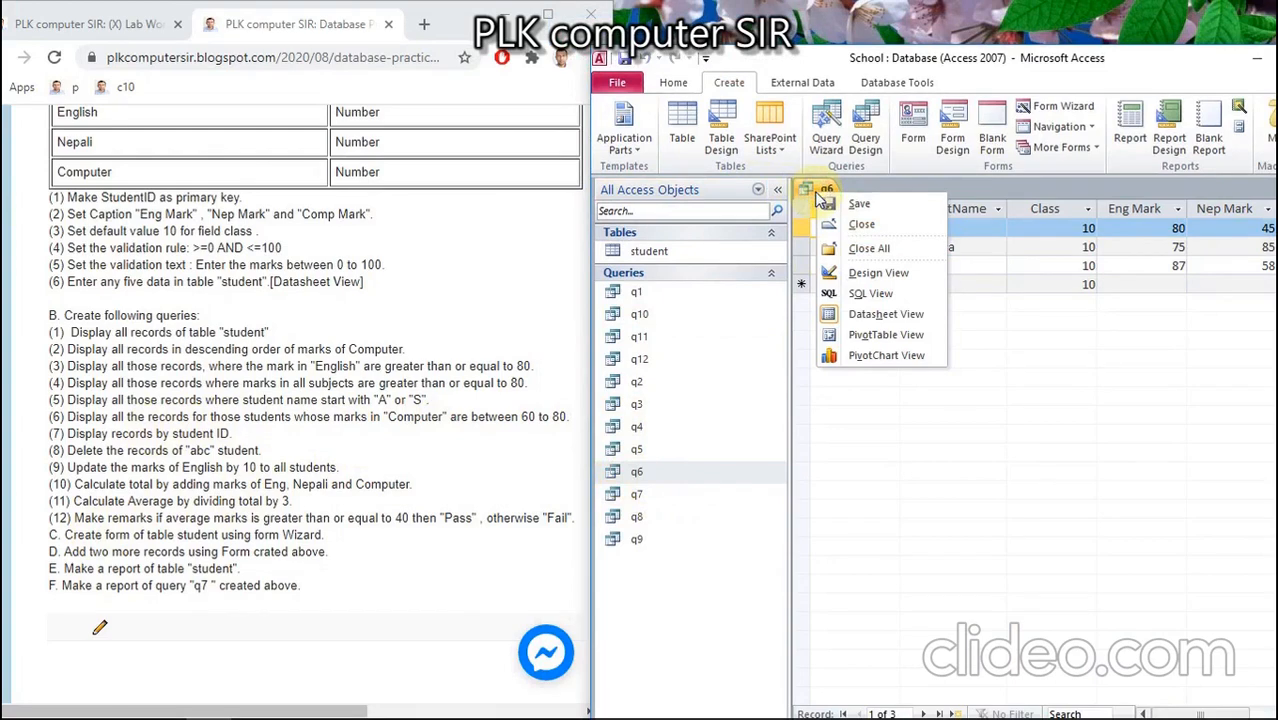
{"action": "left_click", "coordinate": [856, 280]}
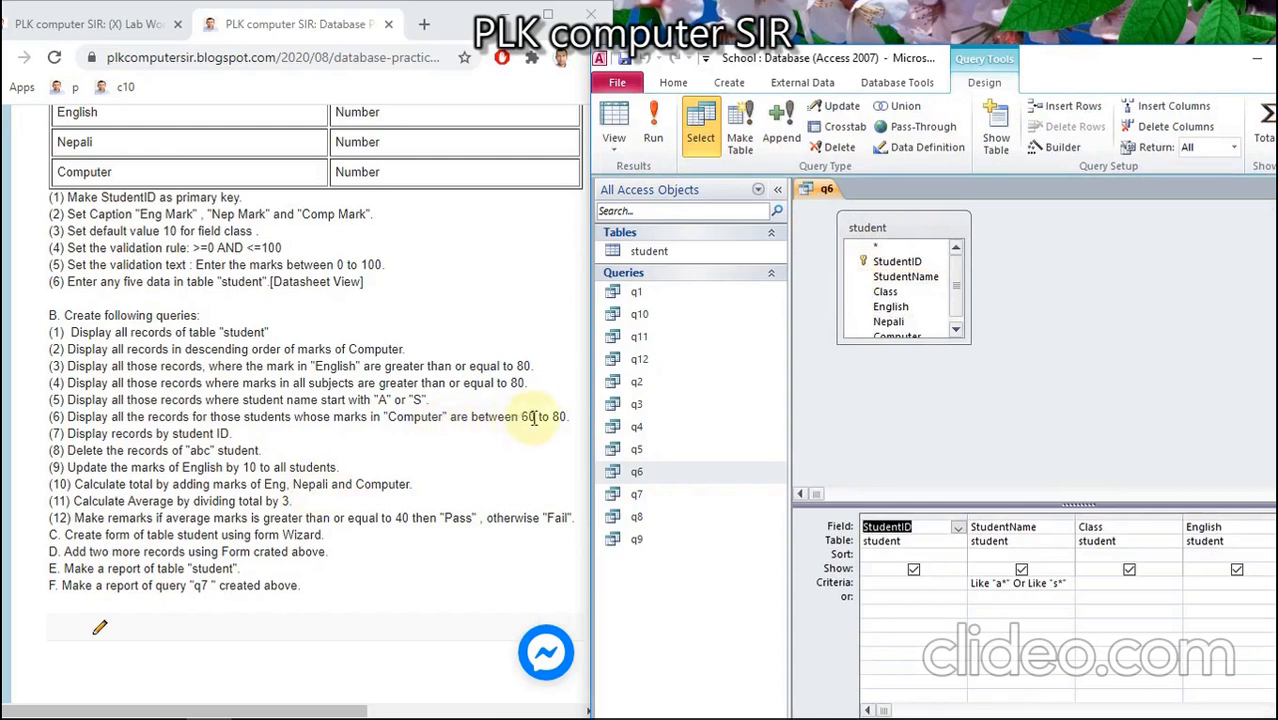
{"action": "double_click", "coordinate": [1082, 64]}
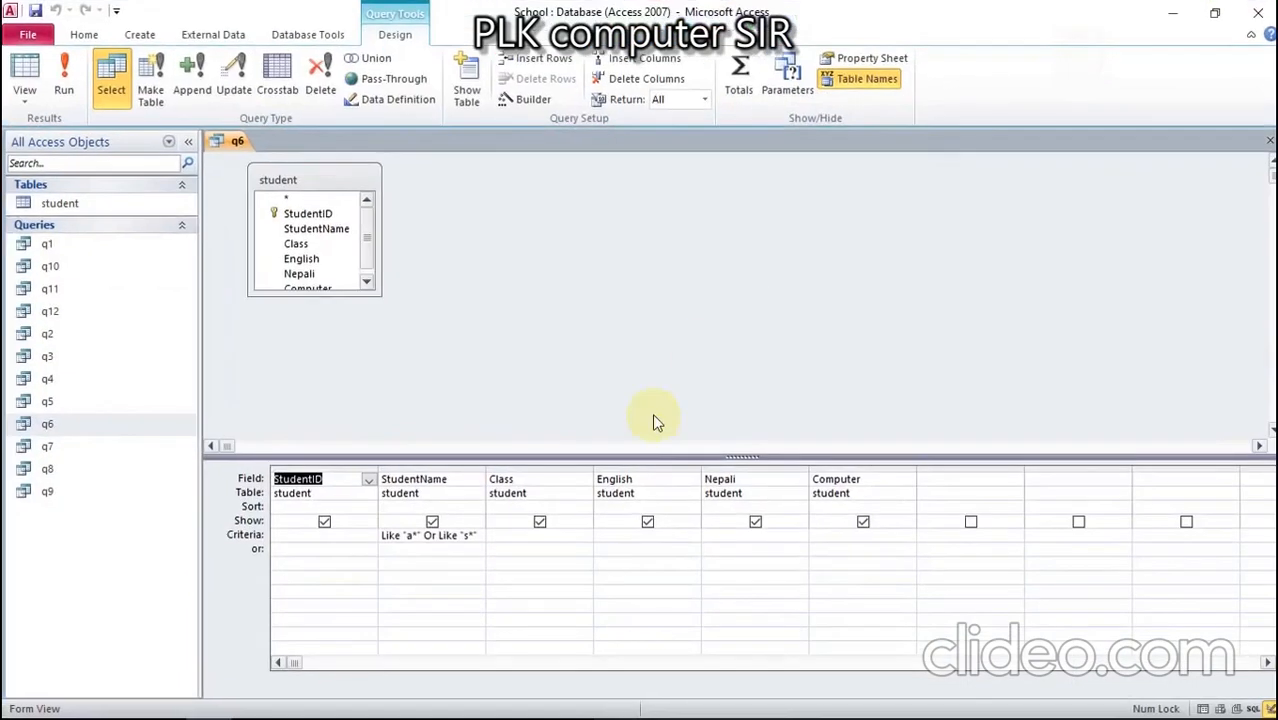
Step: Remove the StudentName criterion from q6 and set the Computer criterion to >=60 and <=80
{"action": "left_click_drag", "start_coordinate": [480, 535], "coordinate": [391, 541]}
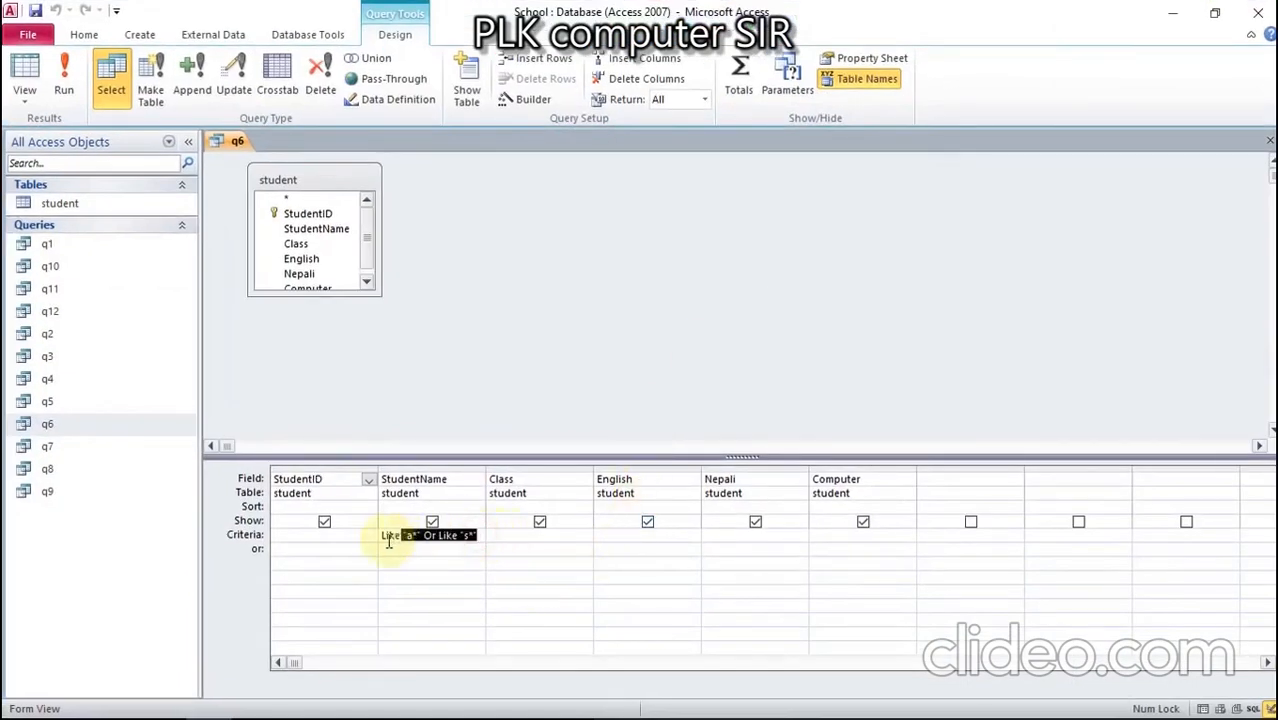
{"action": "key", "text": "End"}
{"action": "key", "text": "BackSpace"}
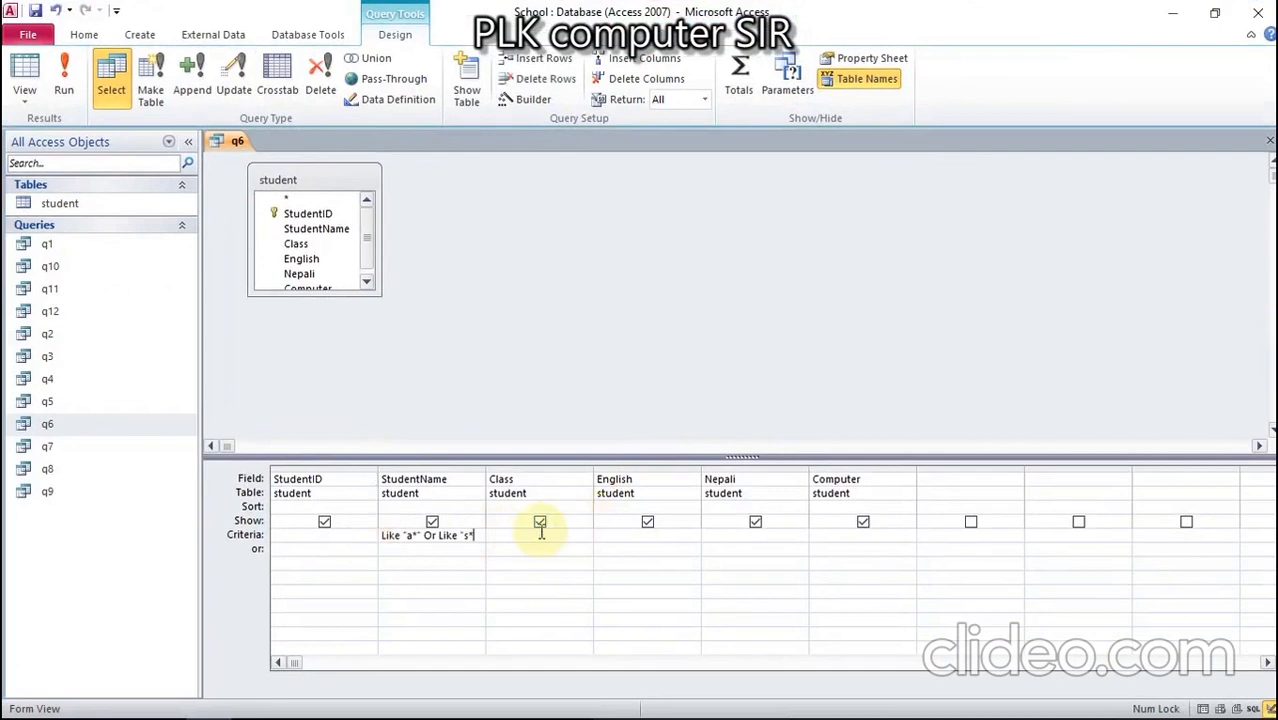
{"action": "key", "text": "BackSpace"}
{"action": "key", "text": "BackSpace"}
{"action": "key", "text": "BackSpace"}
{"action": "key", "text": "BackSpace"}
{"action": "key", "text": "BackSpace"}
{"action": "key", "text": "BackSpace"}
{"action": "key", "text": "BackSpace"}
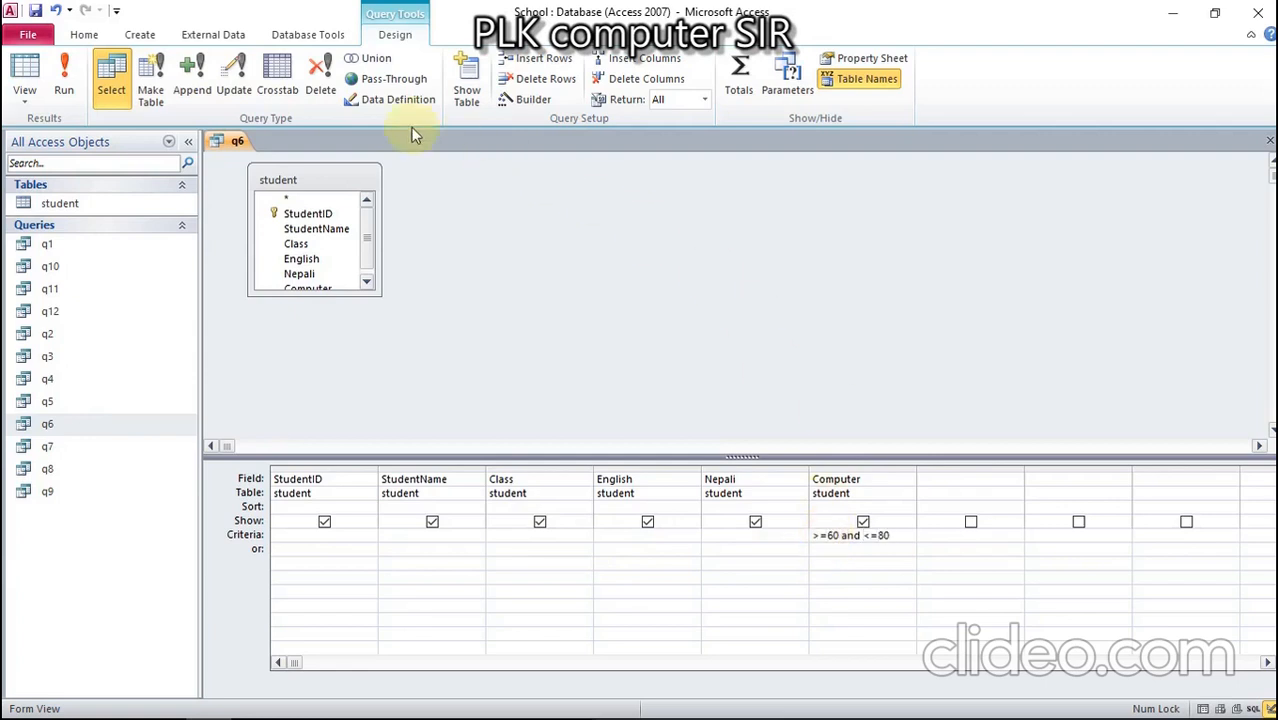
Step: Save query q6 and run it to display the matching student records
{"action": "right_click", "coordinate": [238, 143]}
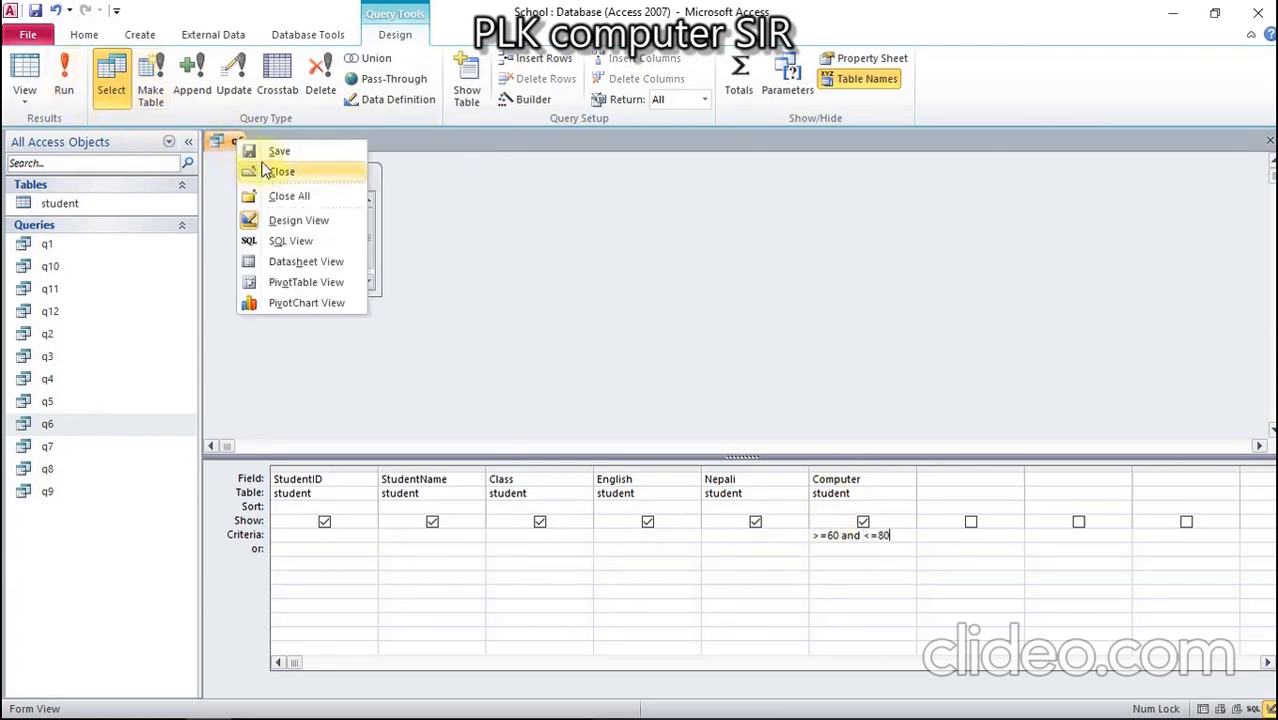
{"action": "left_click", "coordinate": [270, 151]}
{"action": "left_click", "coordinate": [63, 78]}
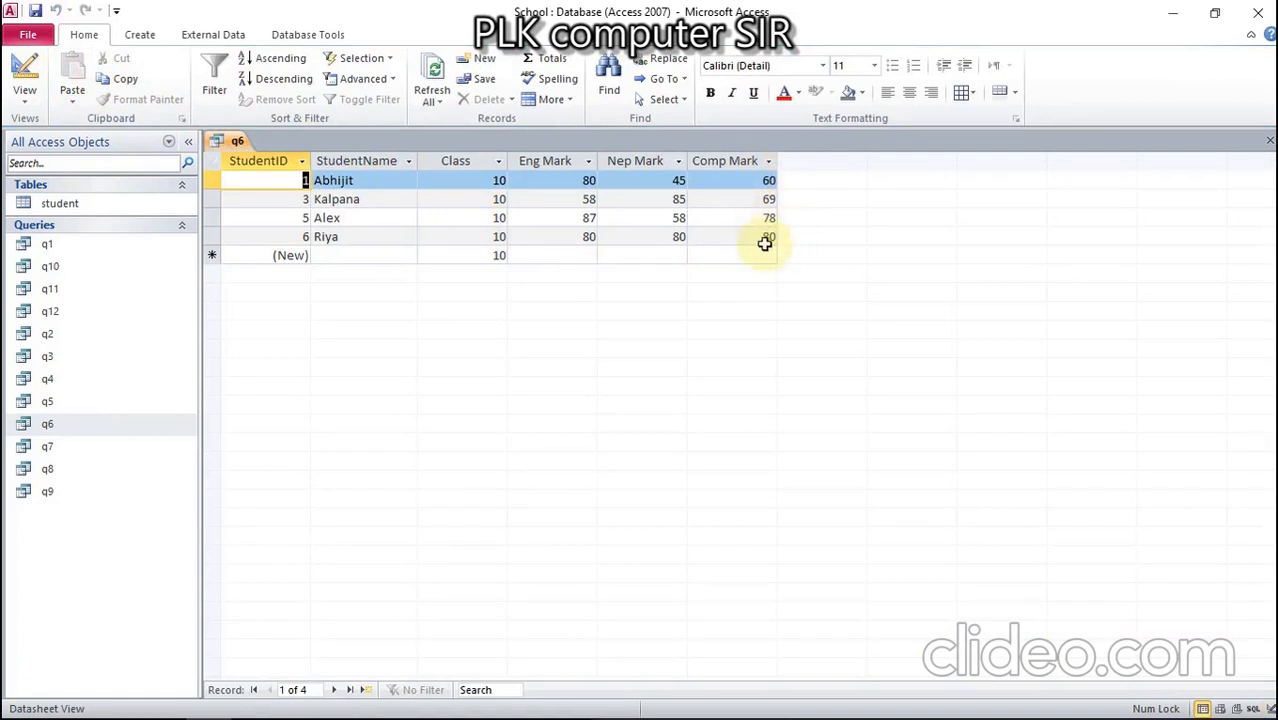
Step: Rerun q6 with the lower limit of its Computer criterion set to 70, and close the query
{"action": "right_click", "coordinate": [236, 141]}
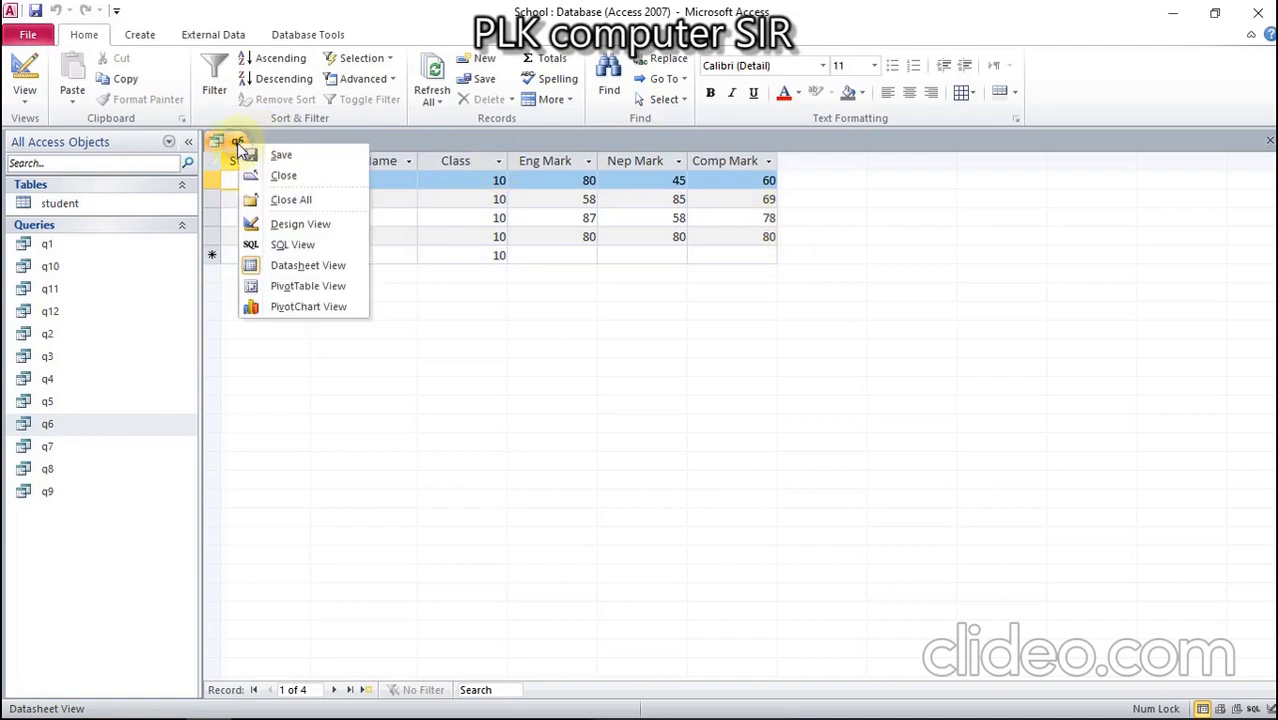
{"action": "left_click", "coordinate": [300, 224]}
{"action": "left_click", "coordinate": [829, 533]}
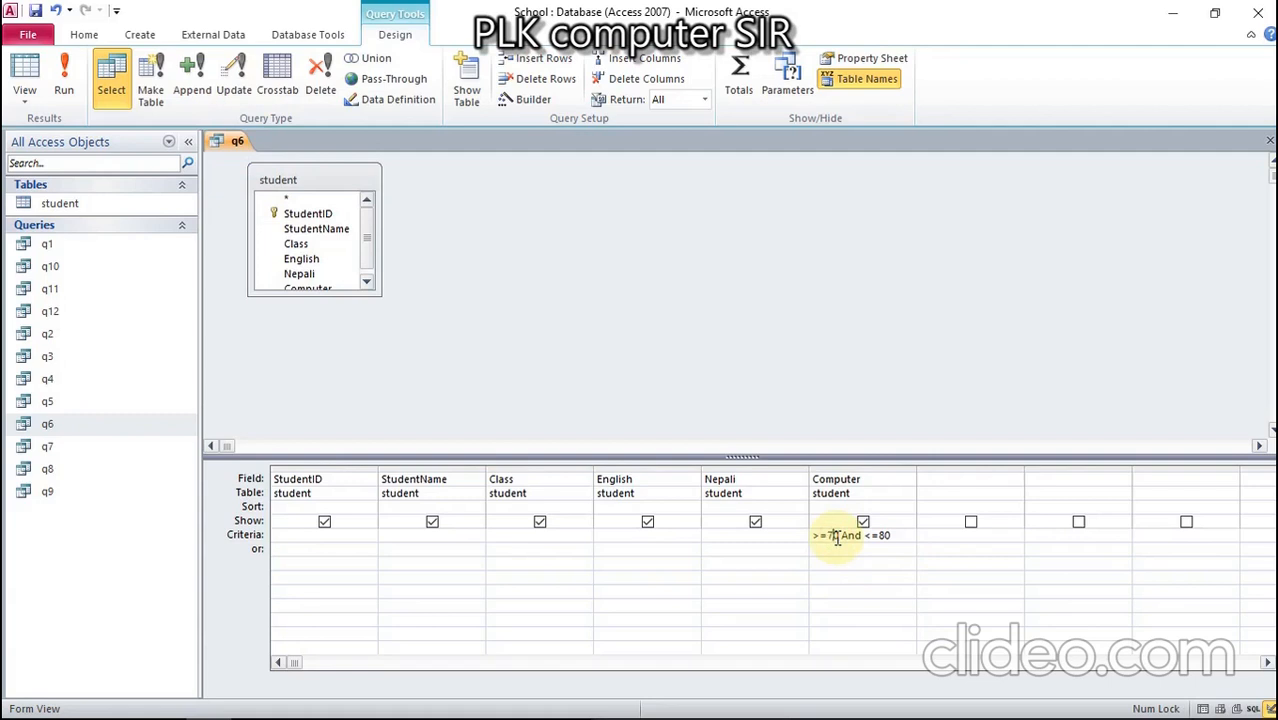
{"action": "left_click", "coordinate": [63, 82]}
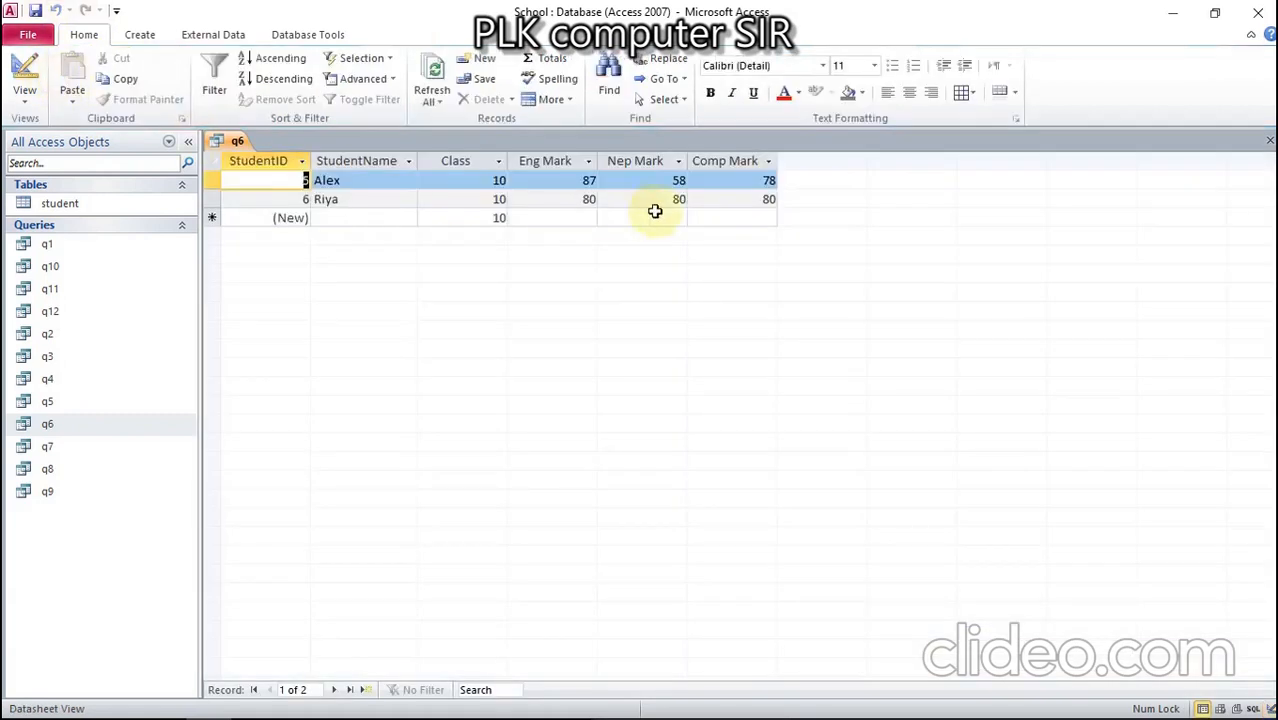
{"action": "right_click", "coordinate": [238, 142]}
{"action": "left_click", "coordinate": [266, 172]}
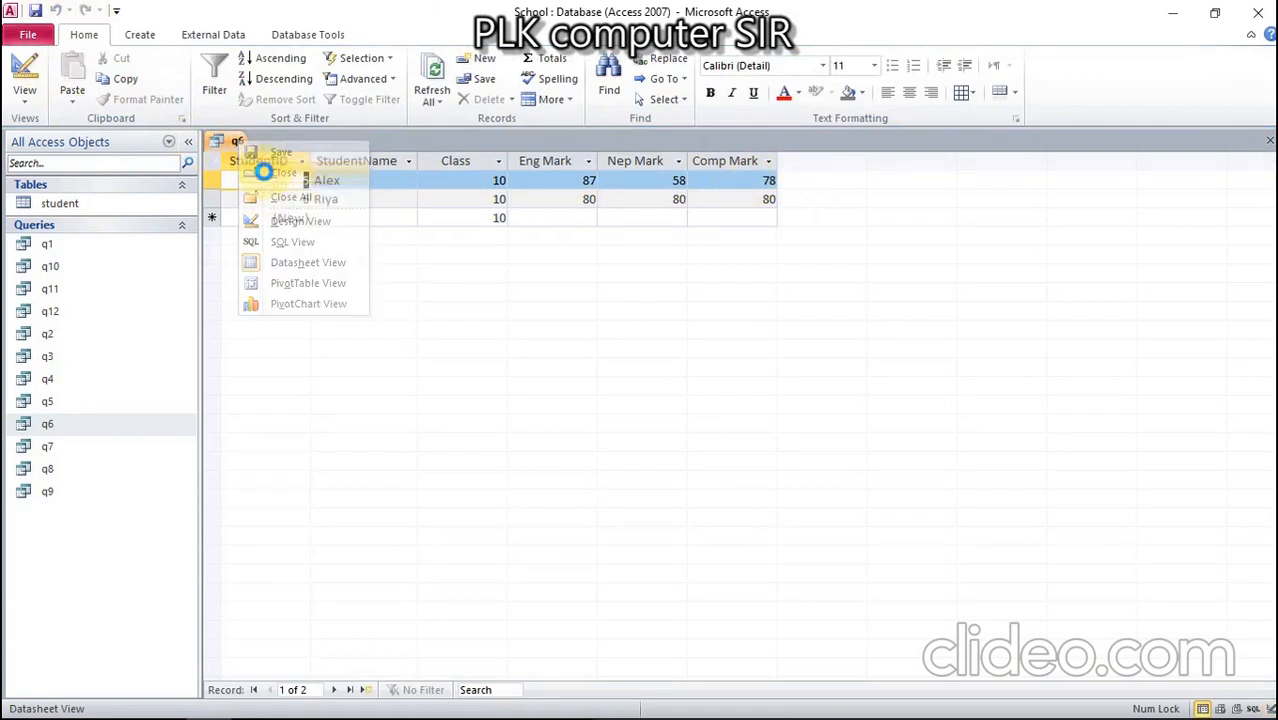
{"action": "left_click", "coordinate": [572, 418]}
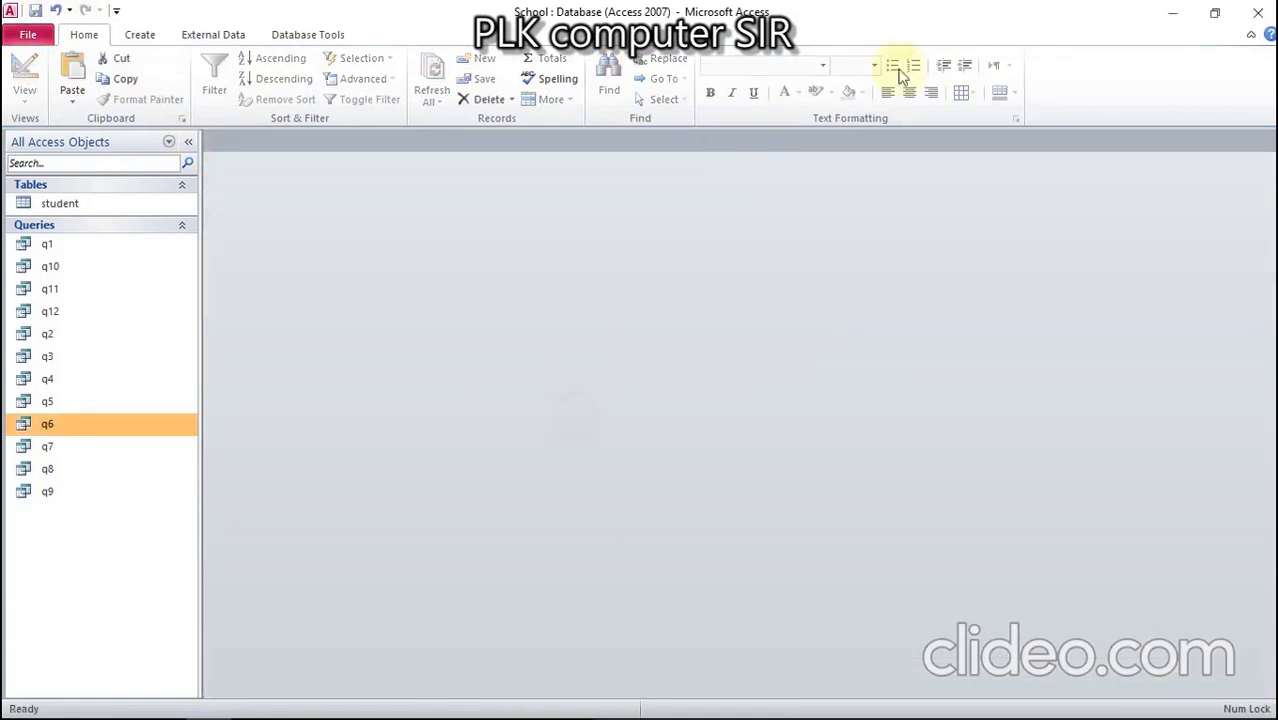
Step: Open query q7 and read task (7), "Display records by student ID", on the practice web page
{"action": "double_click", "coordinate": [42, 446]}
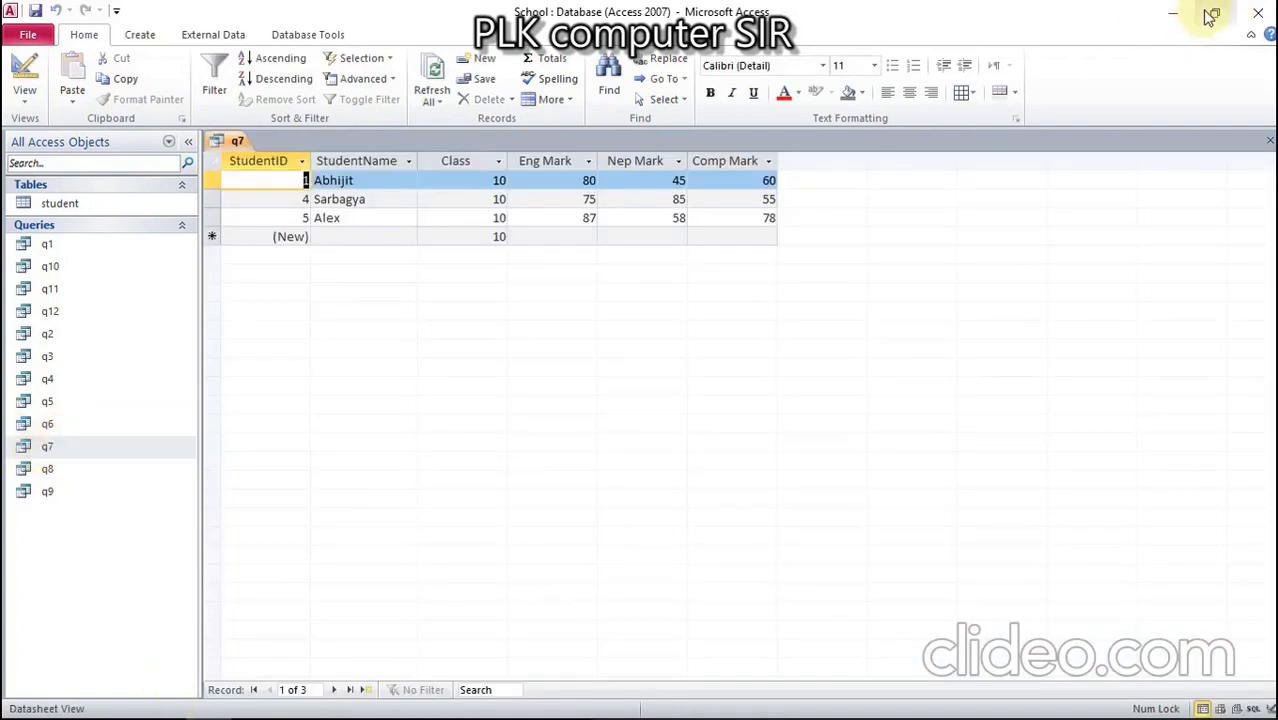
{"action": "left_click", "coordinate": [1214, 12]}
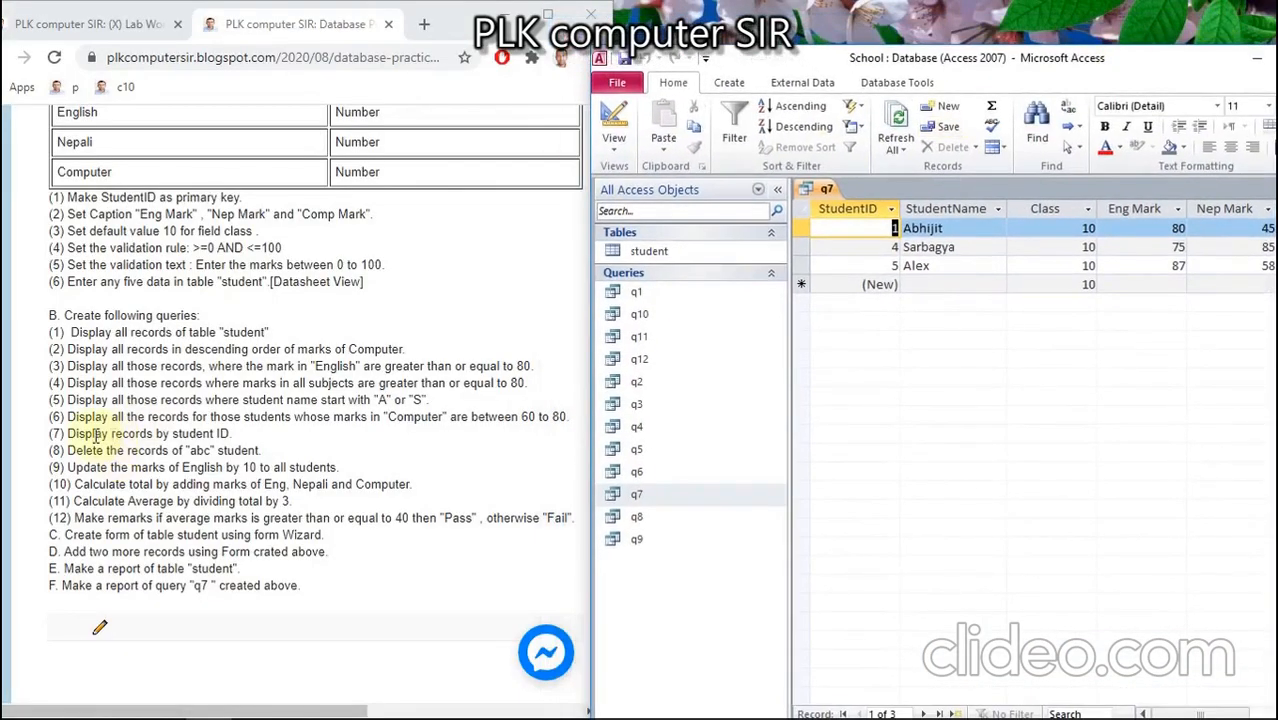
{"action": "left_click_drag", "start_coordinate": [77, 437], "coordinate": [235, 437]}
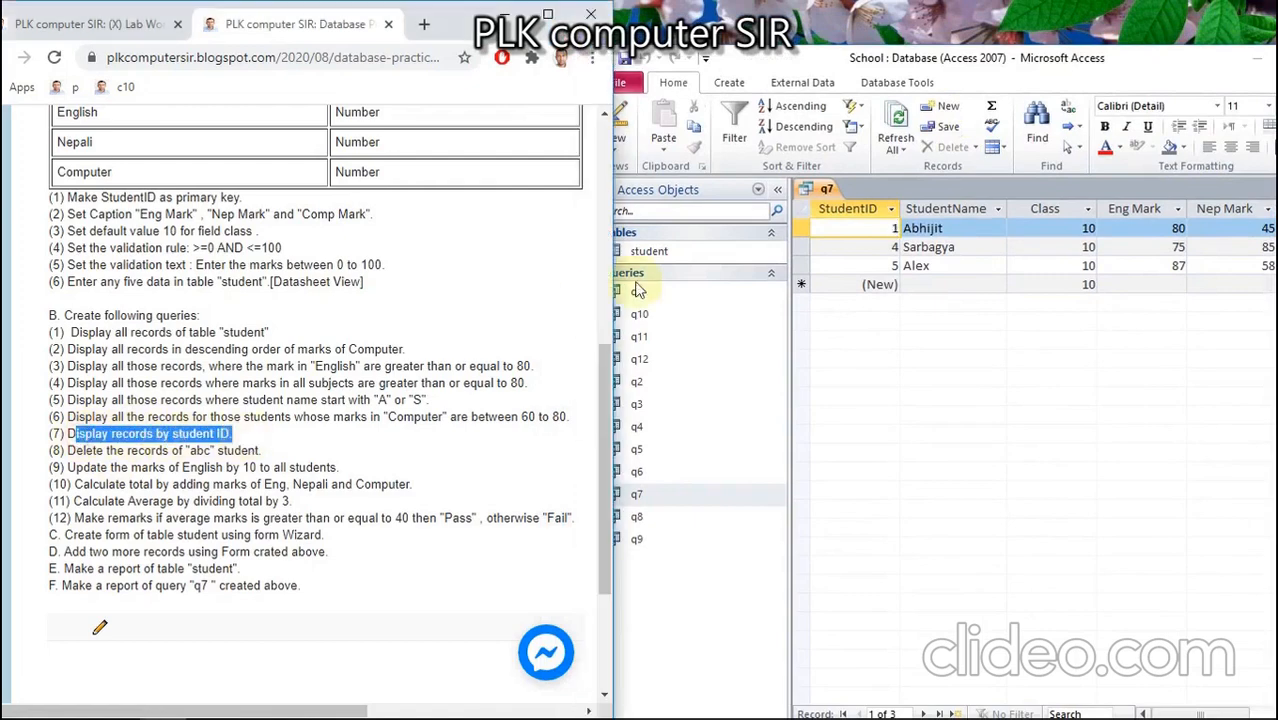
{"action": "double_click", "coordinate": [1047, 63]}
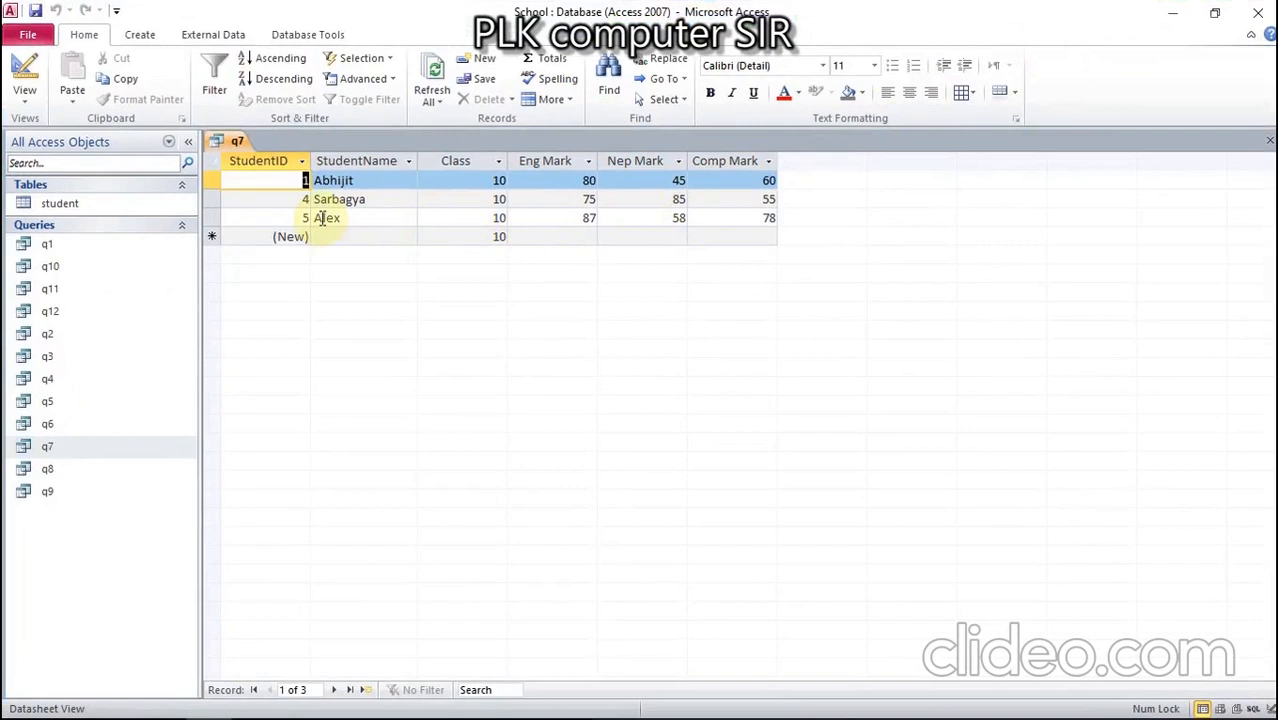
Step: Switch q7 to Design view and delete the Like "a*" Or Like "s*" criterion under StudentName
{"action": "right_click", "coordinate": [237, 141]}
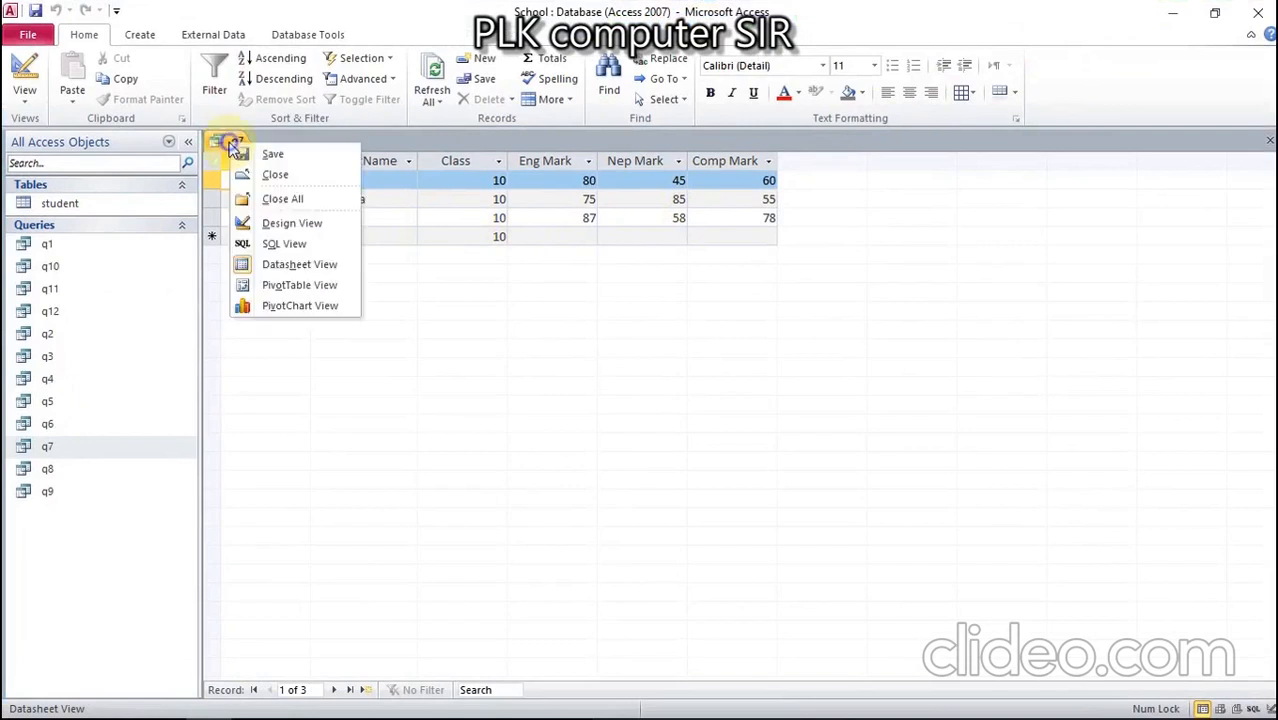
{"action": "left_click", "coordinate": [262, 226]}
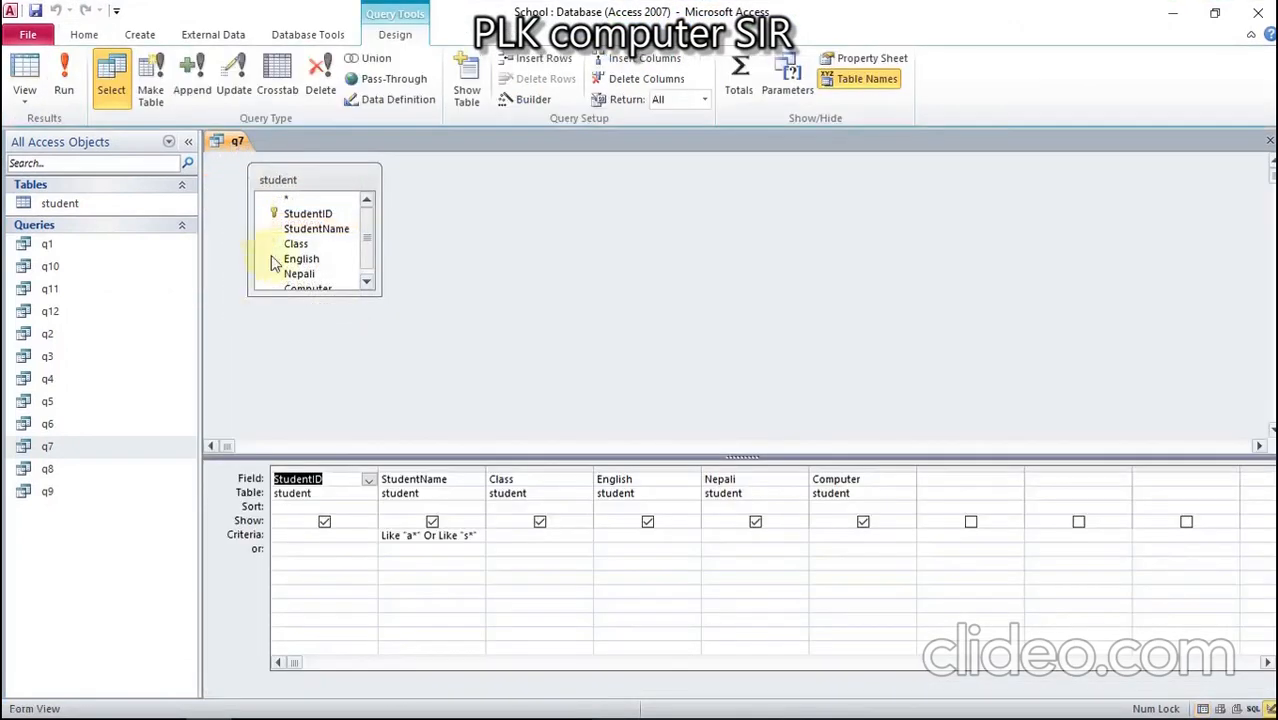
{"action": "left_click_drag", "start_coordinate": [484, 540], "coordinate": [354, 536]}
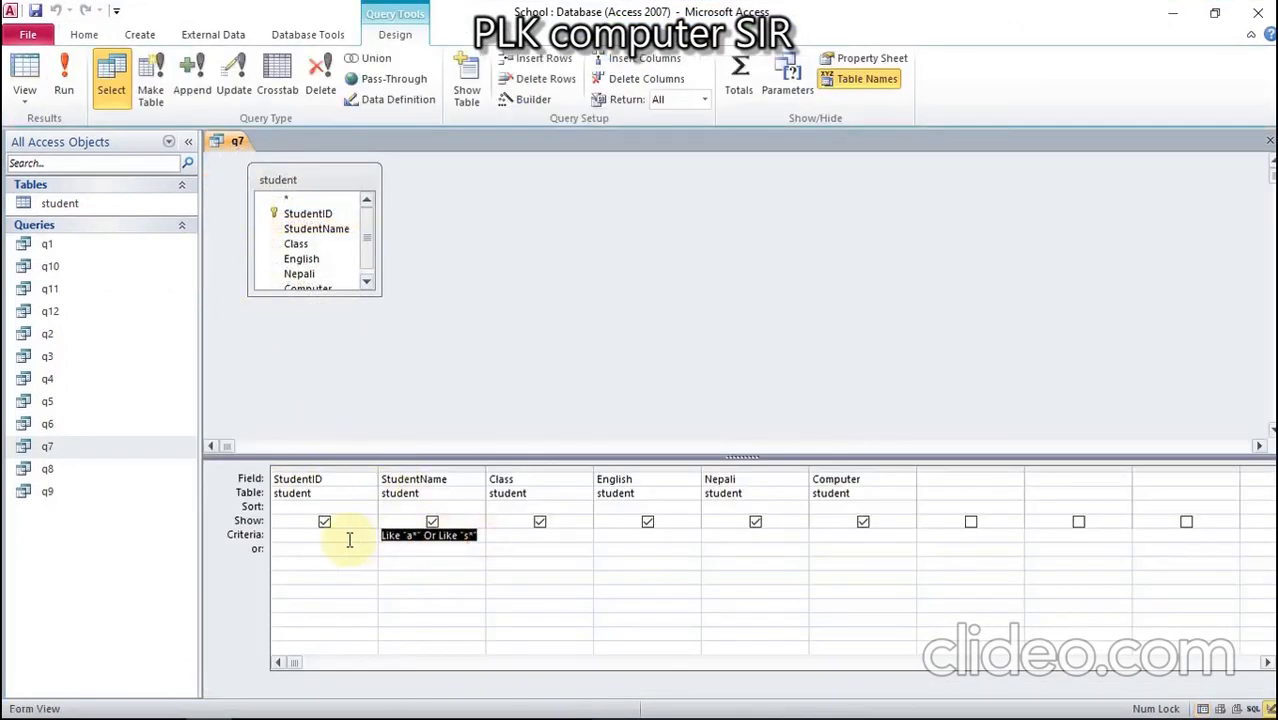
{"action": "key", "text": "Delete"}
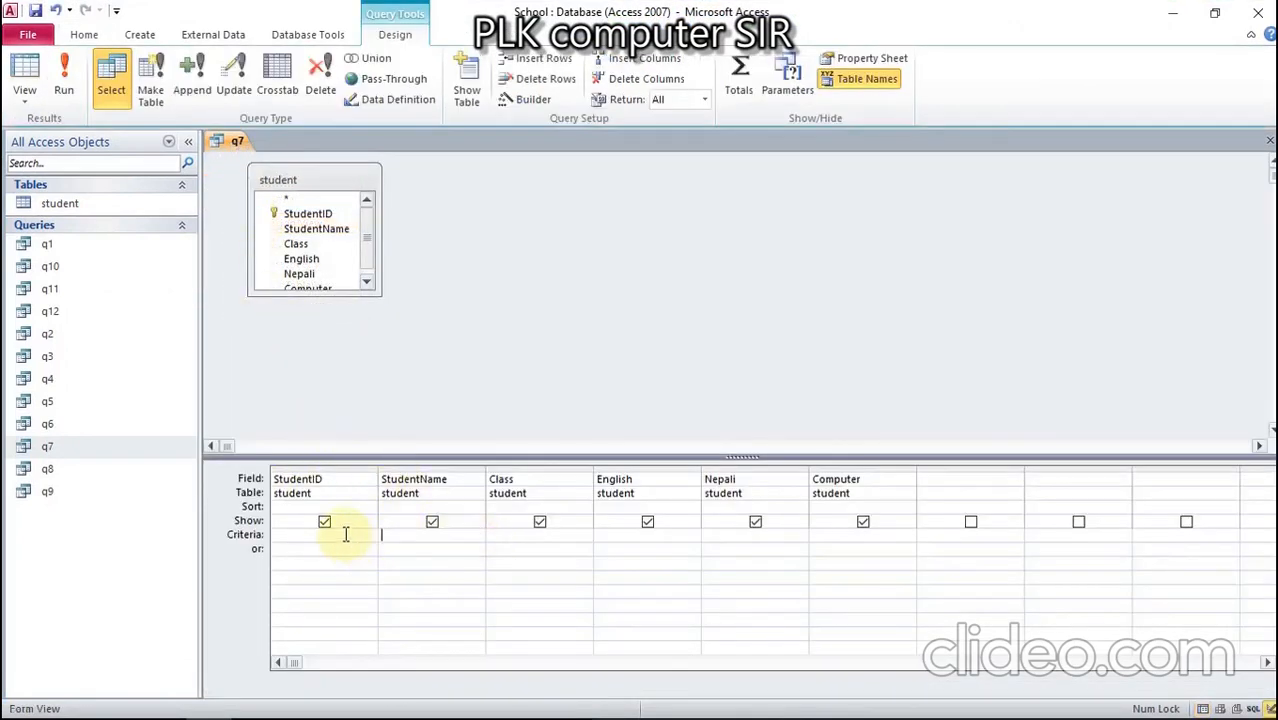
Step: Open the student table to check the student IDs and names, and close it
{"action": "double_click", "coordinate": [86, 217]}
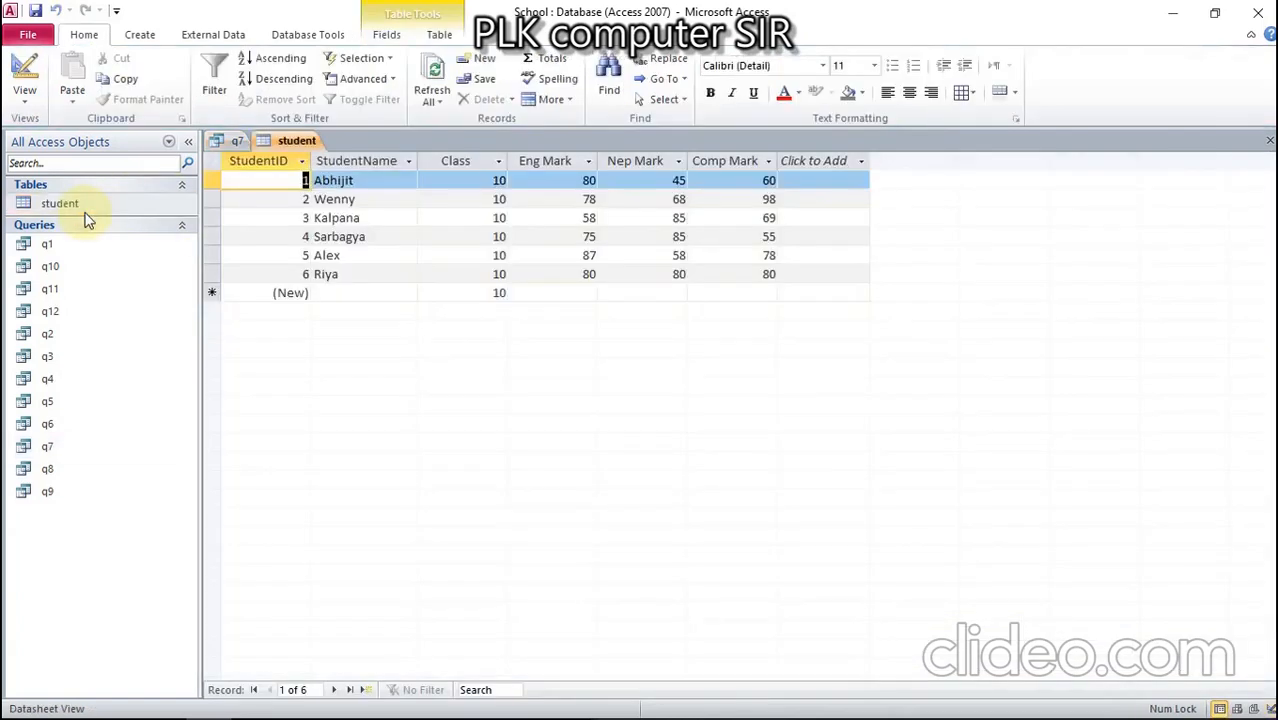
{"action": "right_click", "coordinate": [295, 142]}
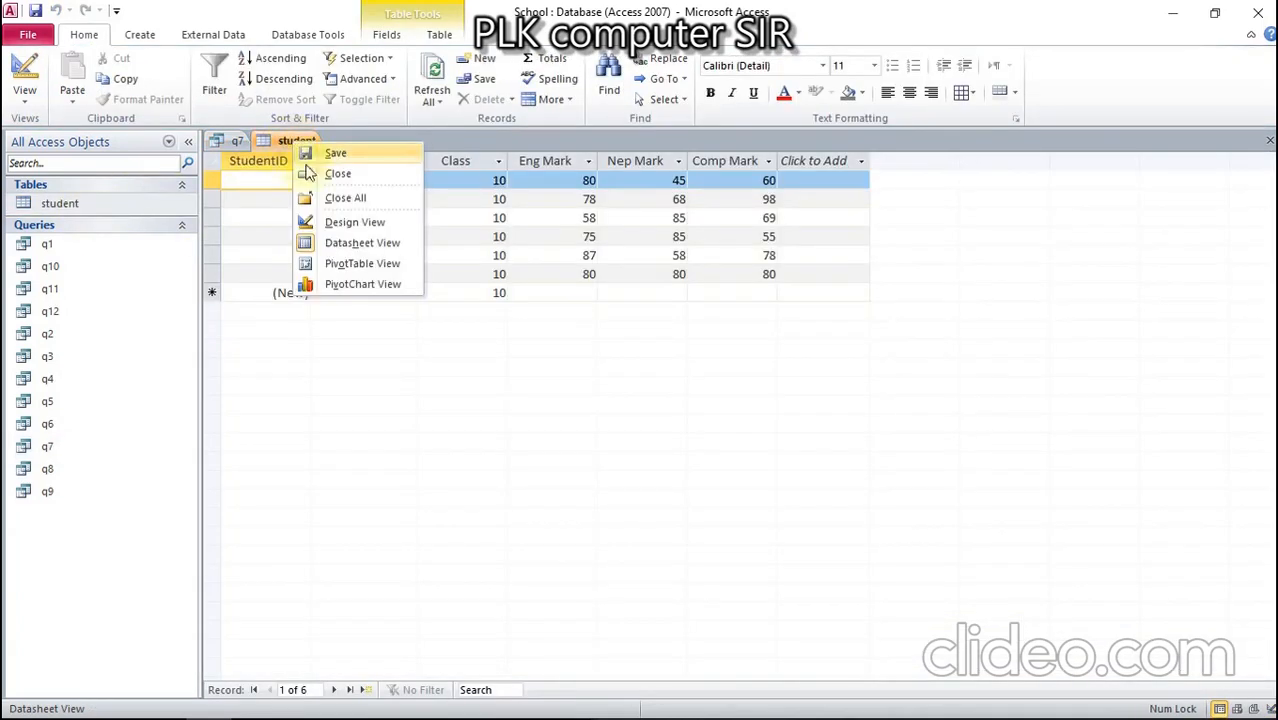
{"action": "left_click", "coordinate": [310, 174]}
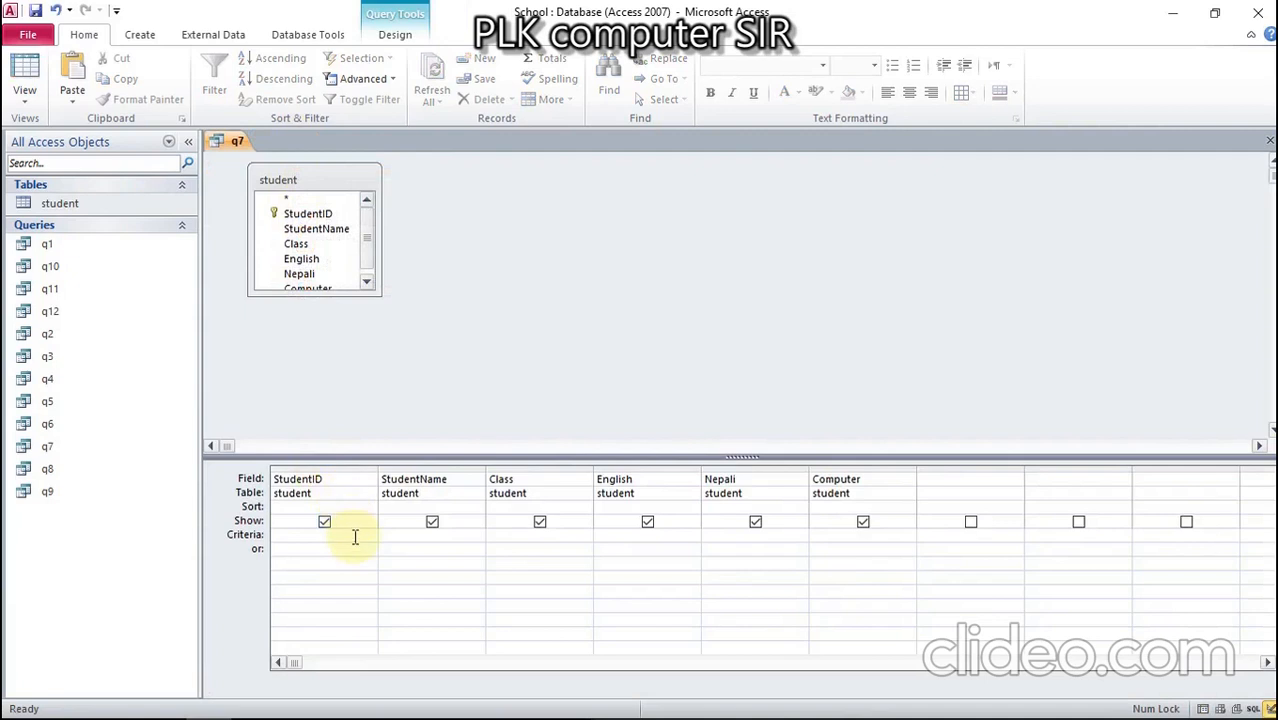
{"action": "left_click", "coordinate": [398, 507]}
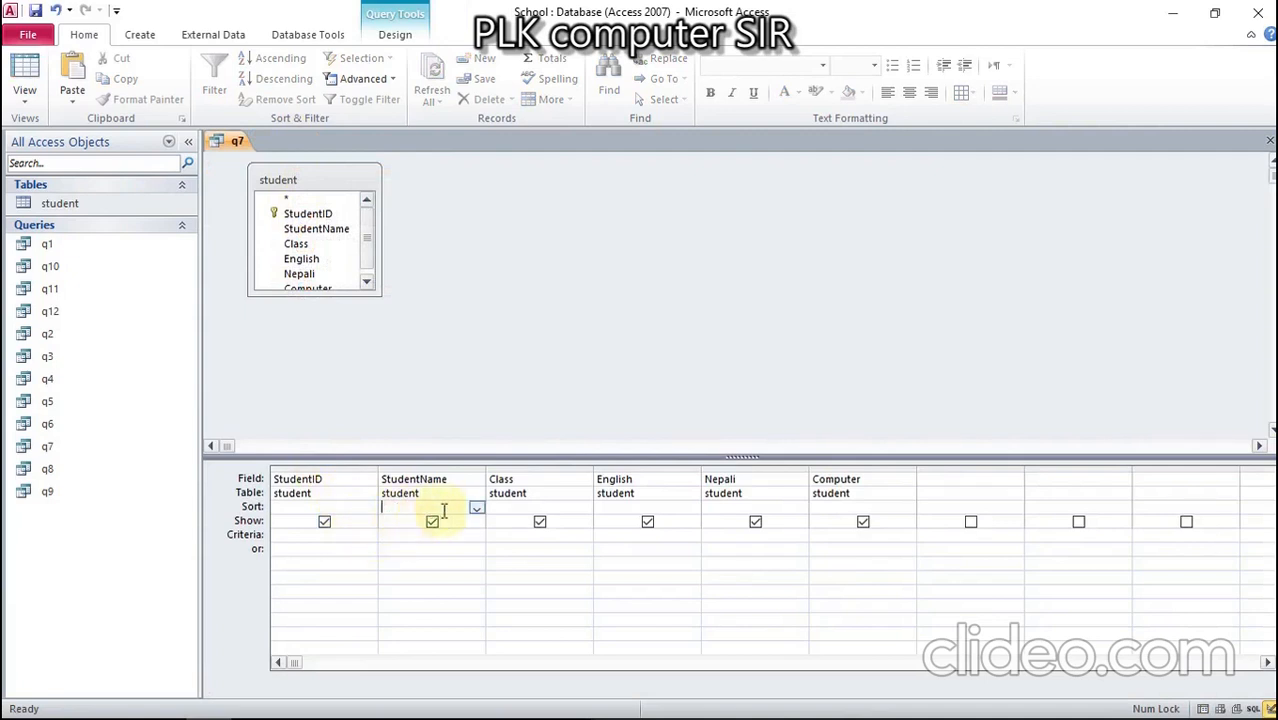
{"action": "left_click", "coordinate": [476, 509]}
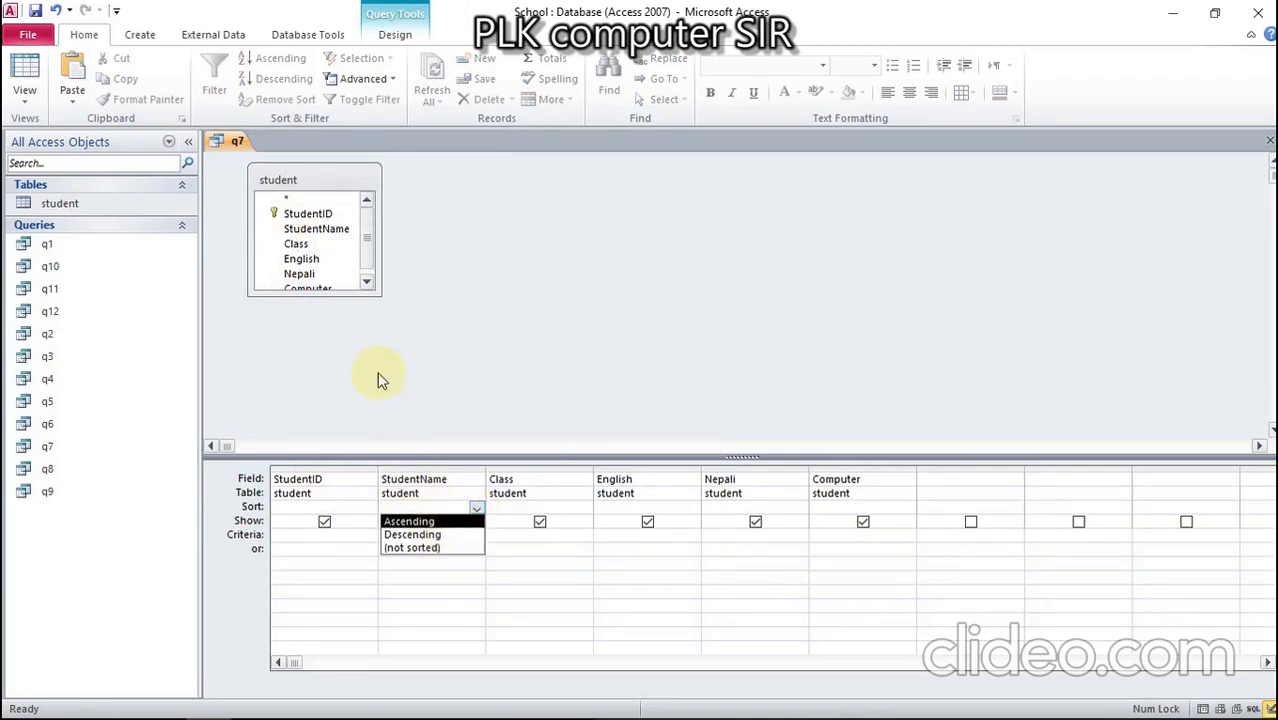
{"action": "left_click", "coordinate": [414, 548]}
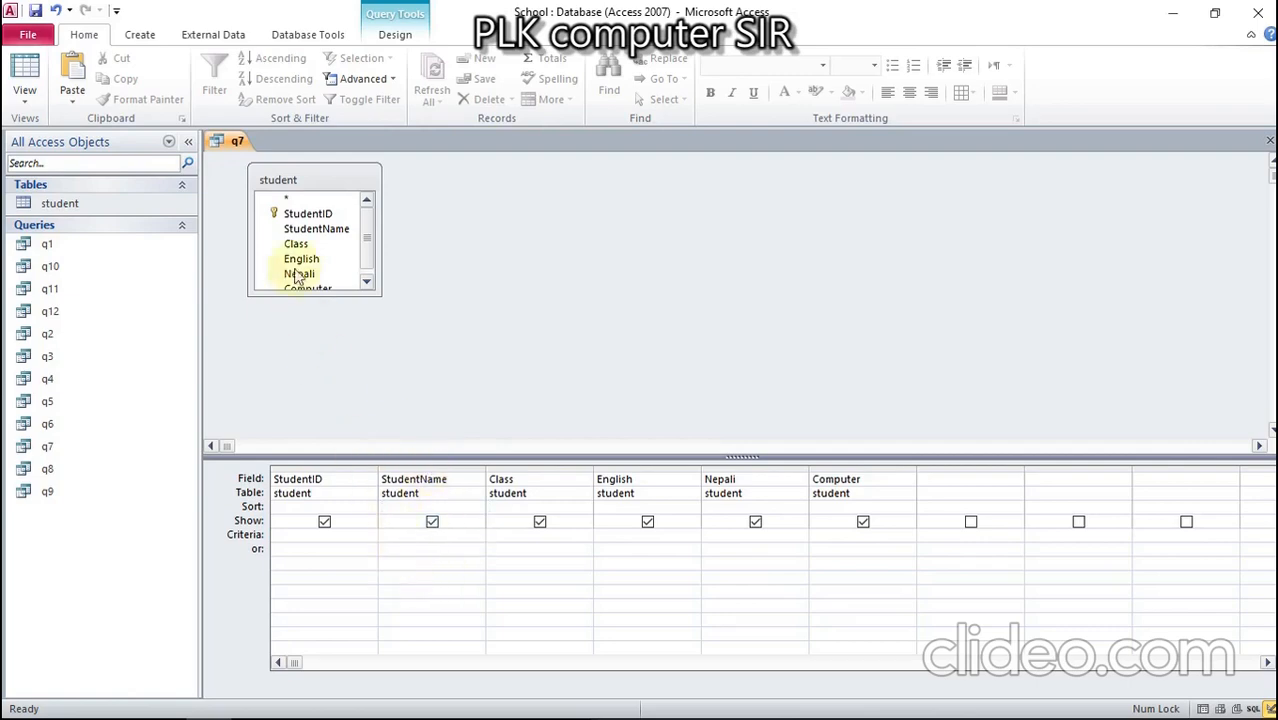
Step: Reread task (7), "Display records by student ID", on the practice web page and return to the database
{"action": "left_click", "coordinate": [1172, 13]}
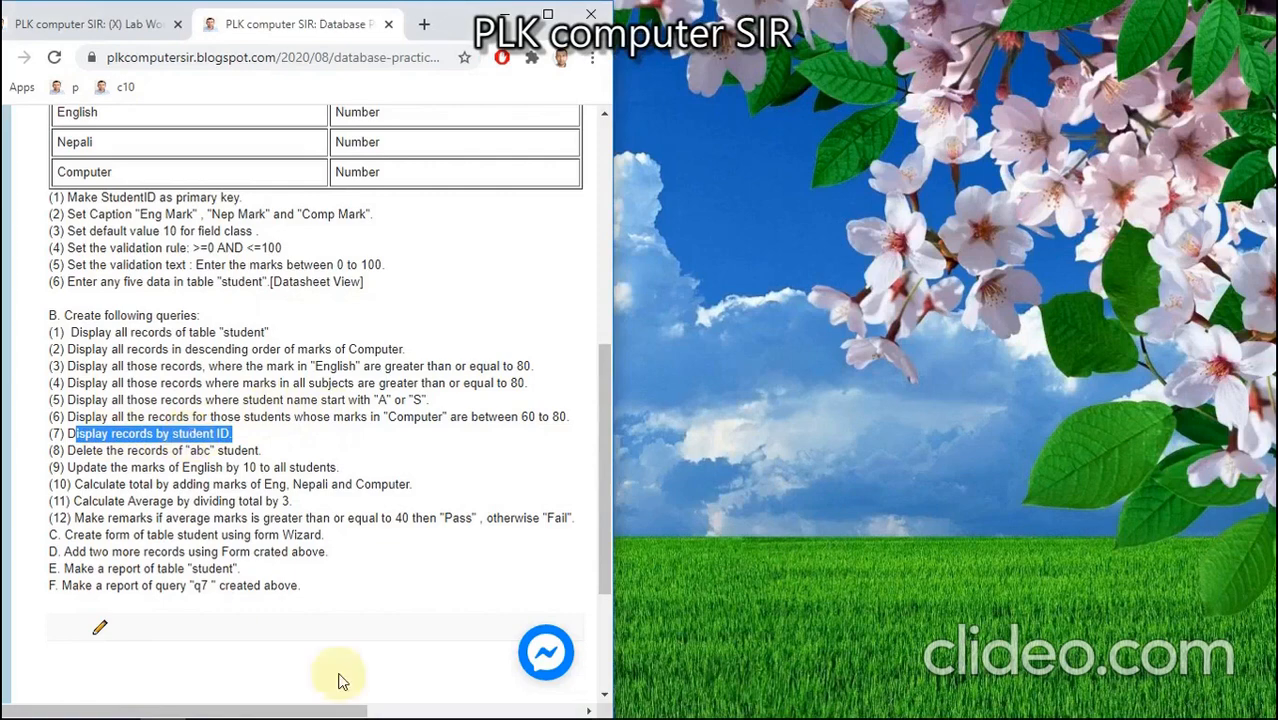
{"action": "mouse_move", "coordinate": [285, 712]}
{"action": "left_click", "coordinate": [207, 700]}
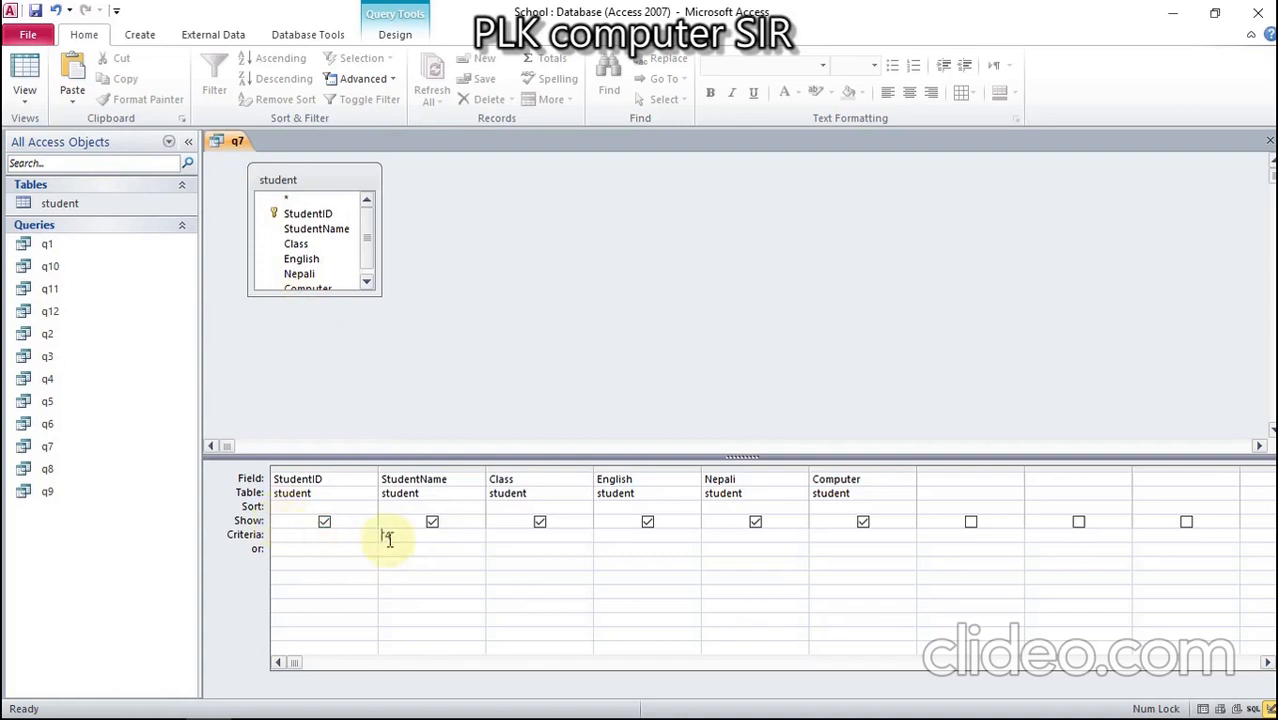
Step: Try "4" as the StudentName criterion in q7 and run the query
{"action": "right_click", "coordinate": [228, 143]}
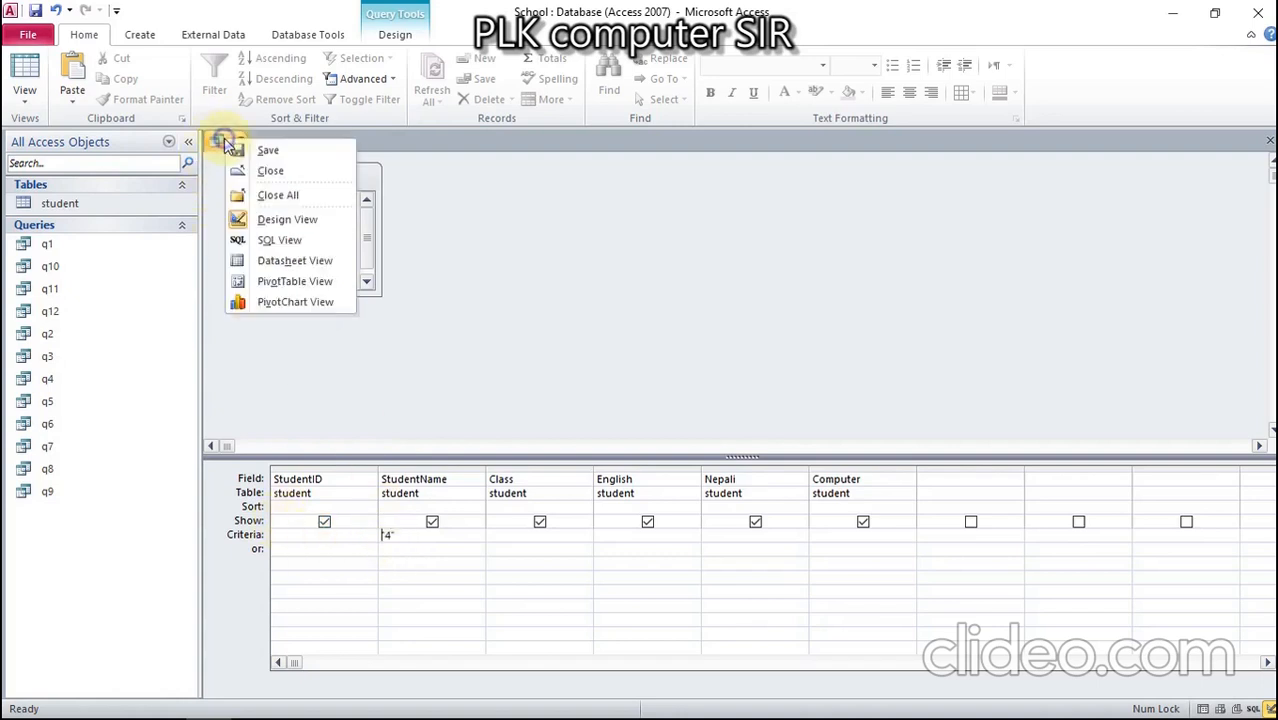
{"action": "left_click", "coordinate": [390, 20]}
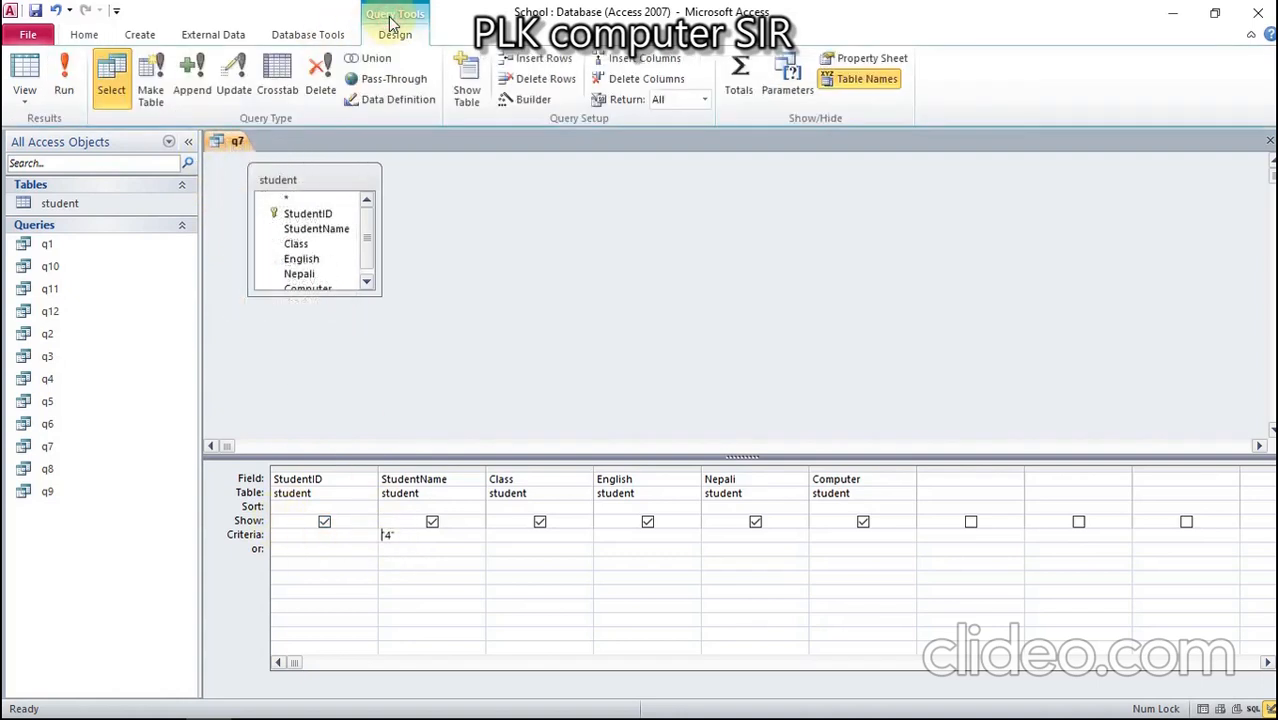
{"action": "left_click", "coordinate": [63, 80]}
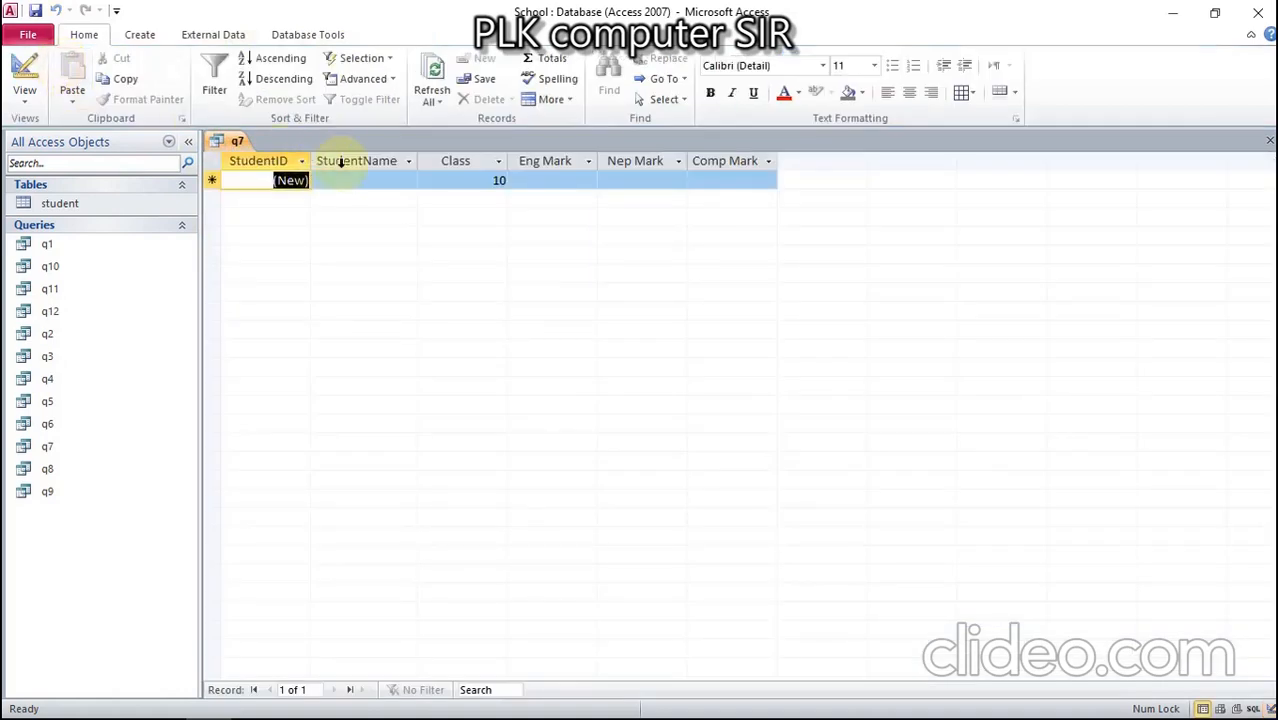
Step: Return q7 to Design view, delete the StudentName criterion and set the StudentID criterion to 4
{"action": "right_click", "coordinate": [220, 145]}
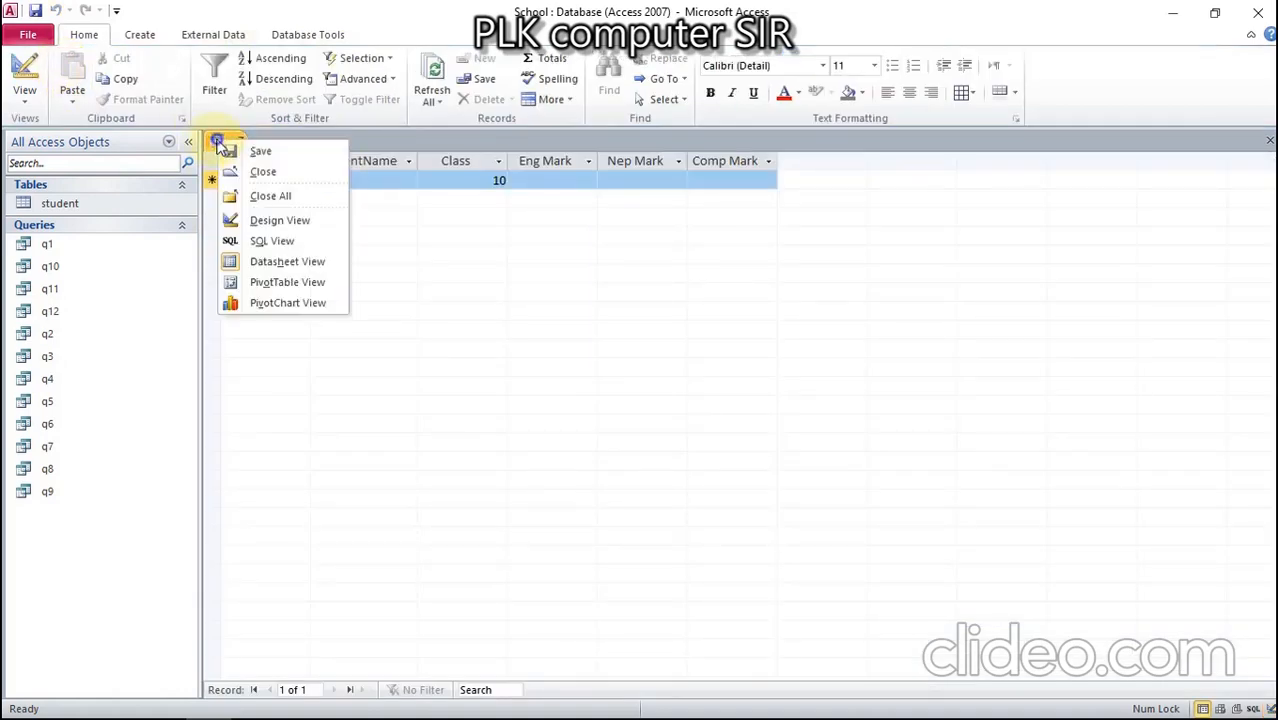
{"action": "left_click", "coordinate": [266, 222]}
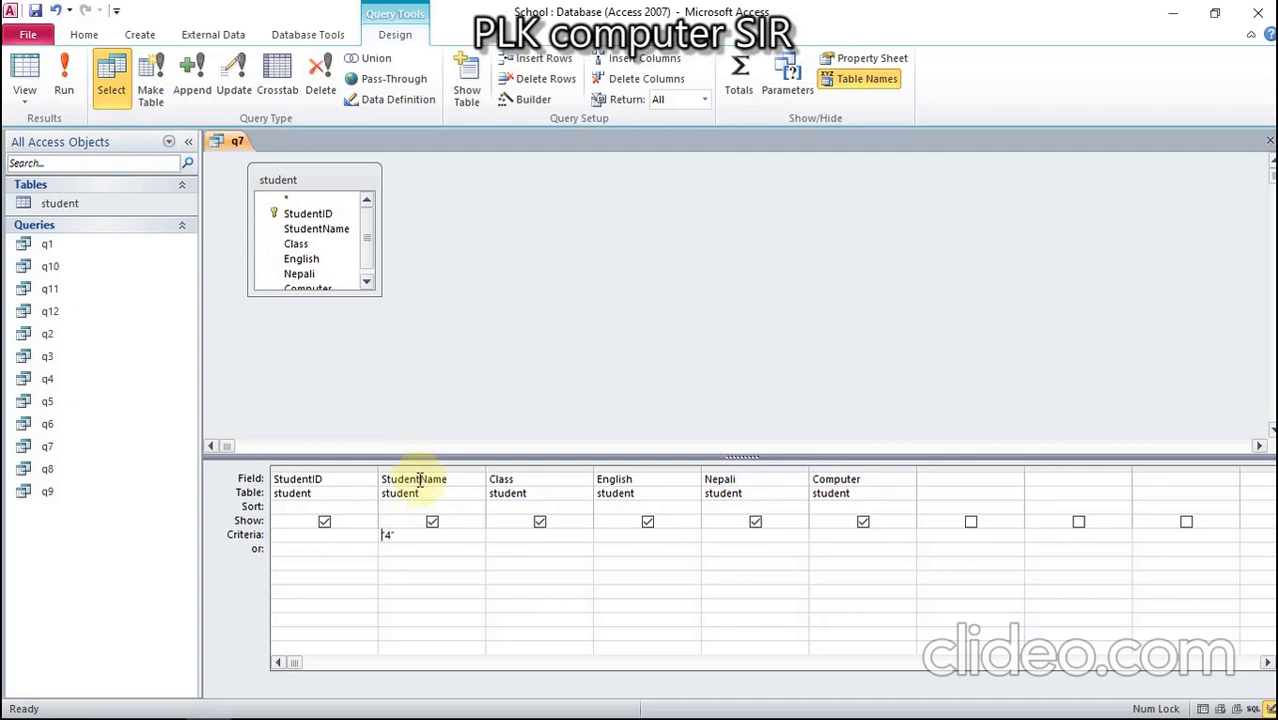
{"action": "left_click_drag", "start_coordinate": [412, 535], "coordinate": [370, 535]}
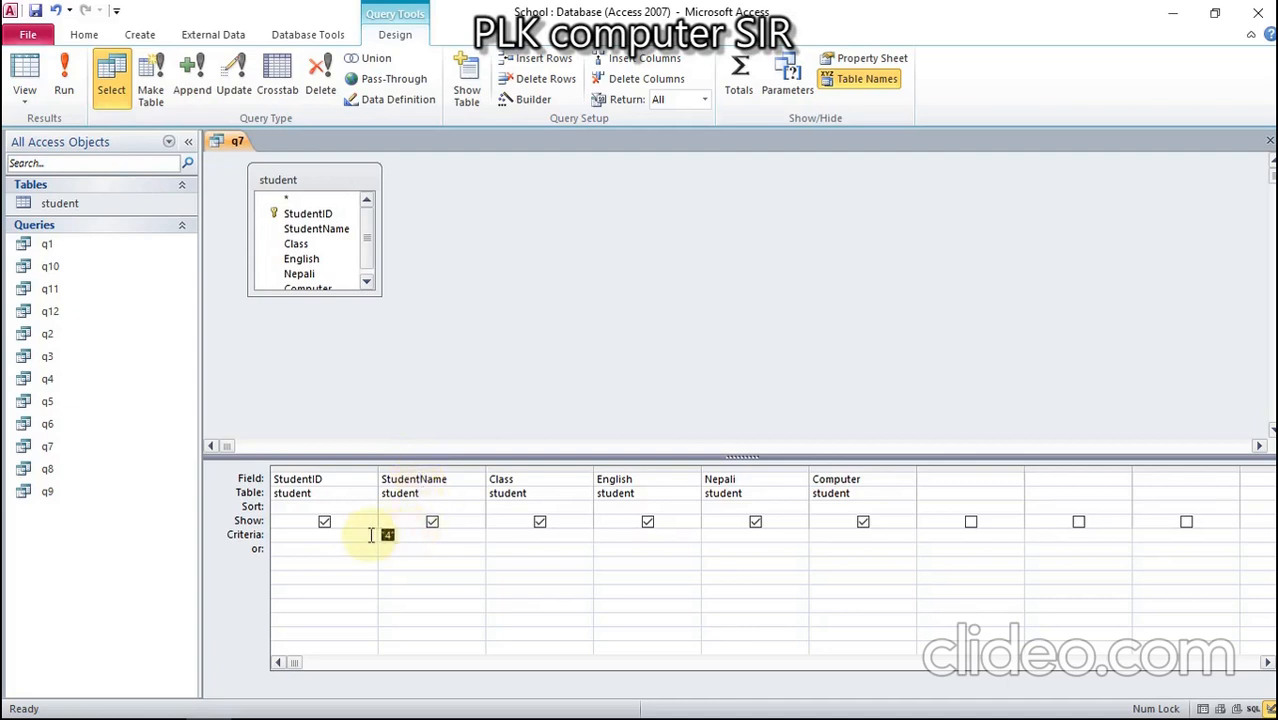
{"action": "key", "text": "Delete"}
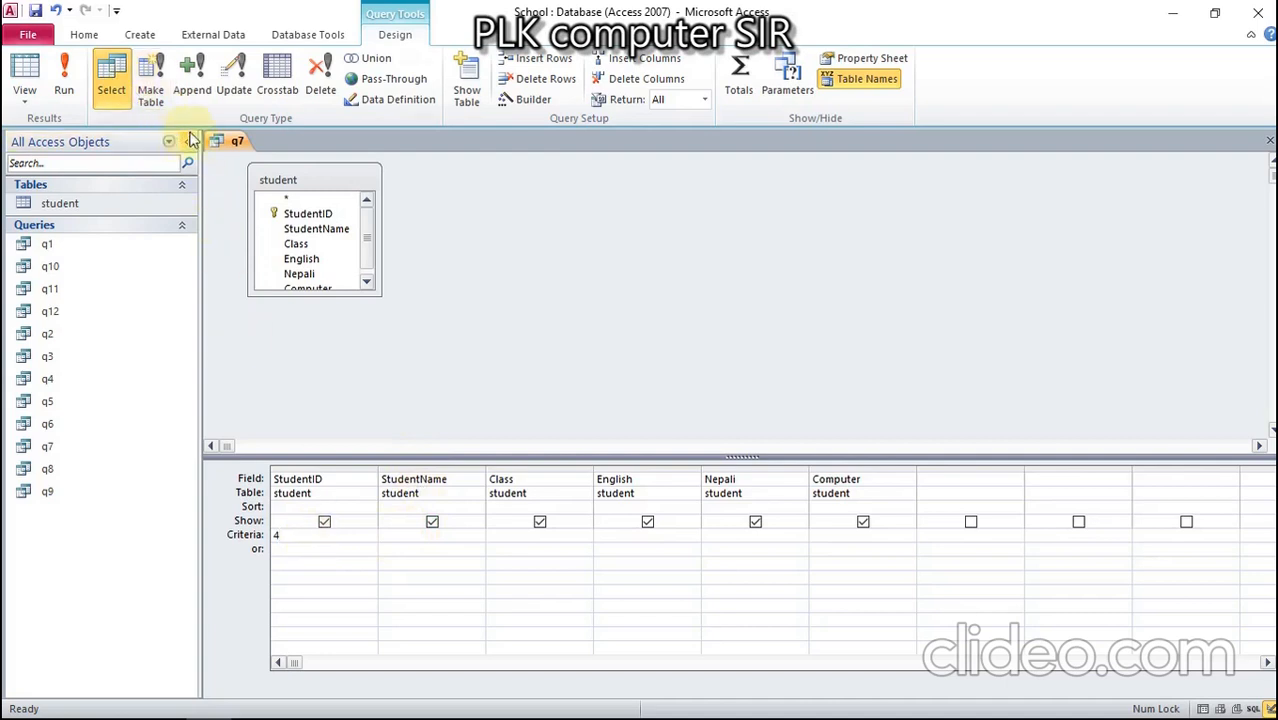
Step: Save query q7 and run it to display the record with the matching student ID
{"action": "right_click", "coordinate": [232, 141]}
{"action": "left_click", "coordinate": [250, 154]}
{"action": "right_click", "coordinate": [241, 149]}
{"action": "left_click", "coordinate": [262, 163]}
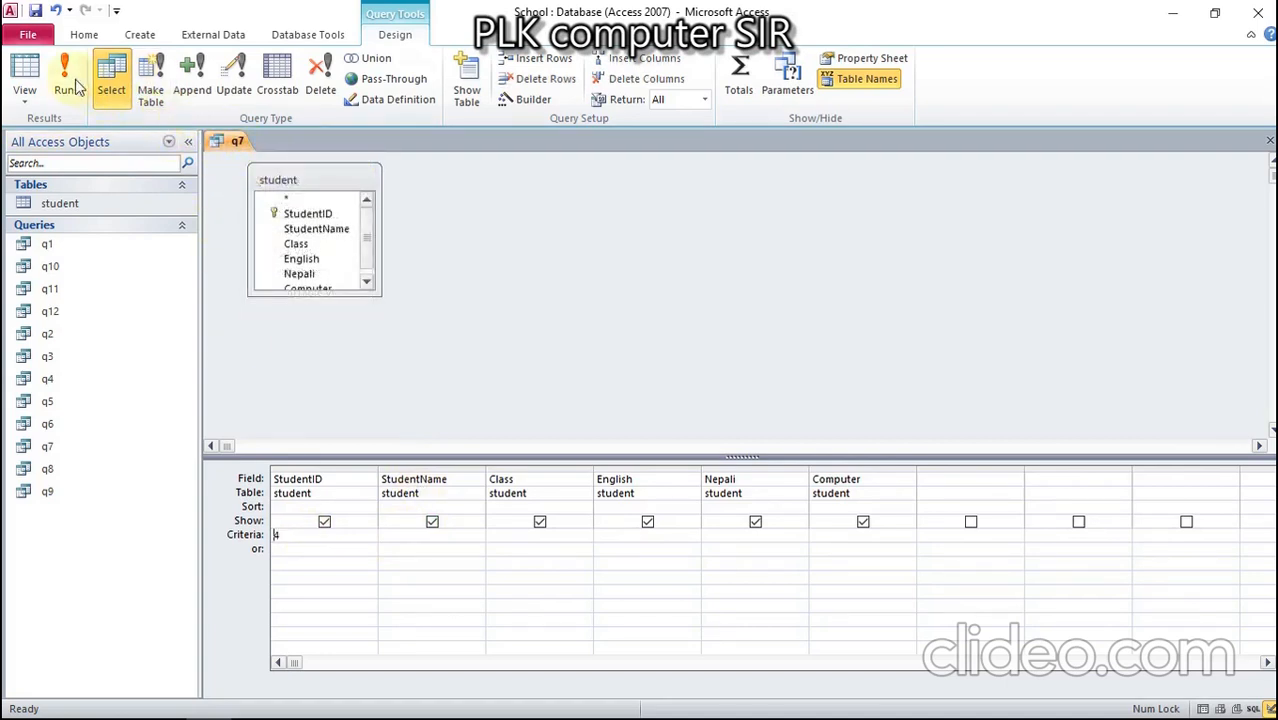
{"action": "left_click", "coordinate": [64, 80]}
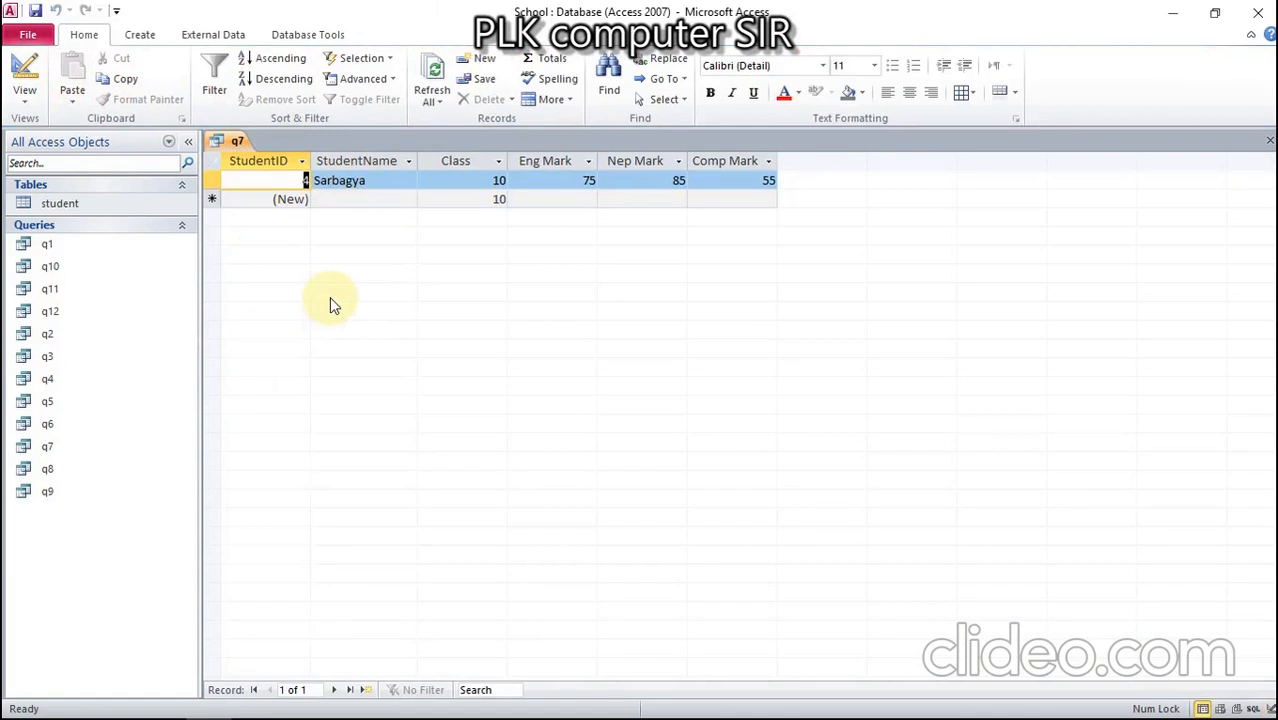
Step: Switch q7 back to Design view, set the StudentID criterion to 1, and rerun the query
{"action": "right_click", "coordinate": [231, 143]}
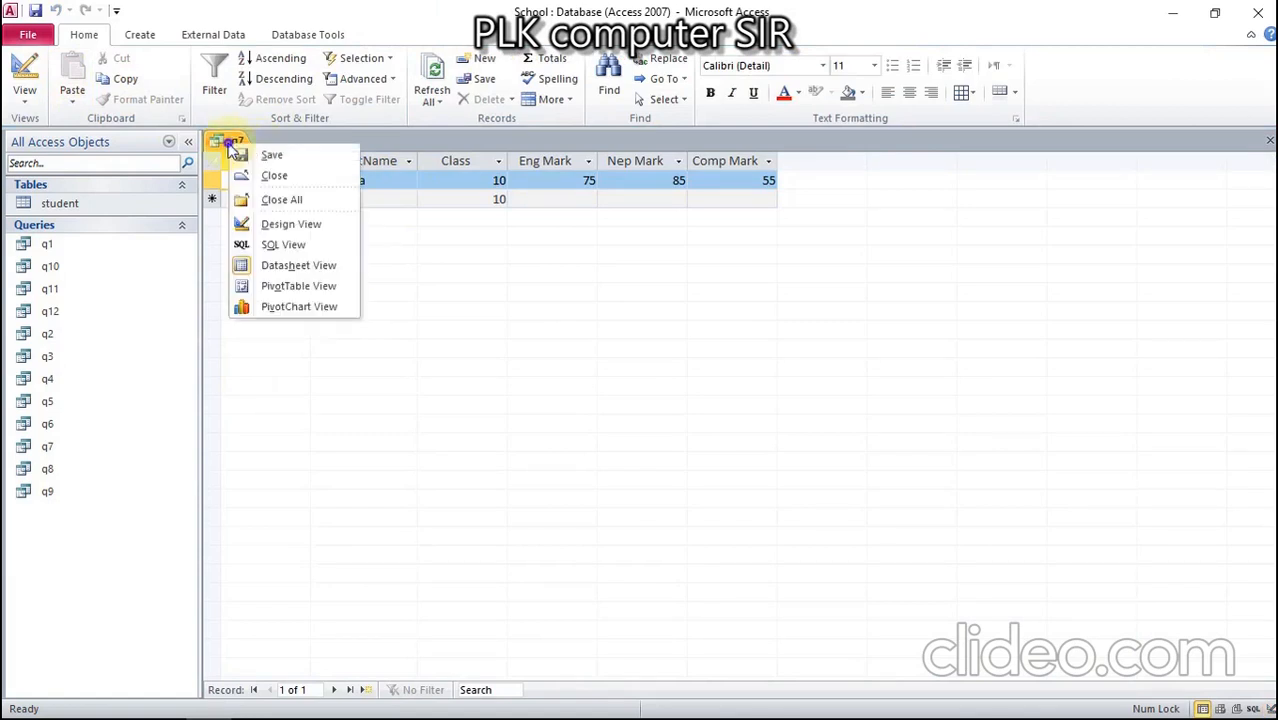
{"action": "left_click", "coordinate": [417, 412]}
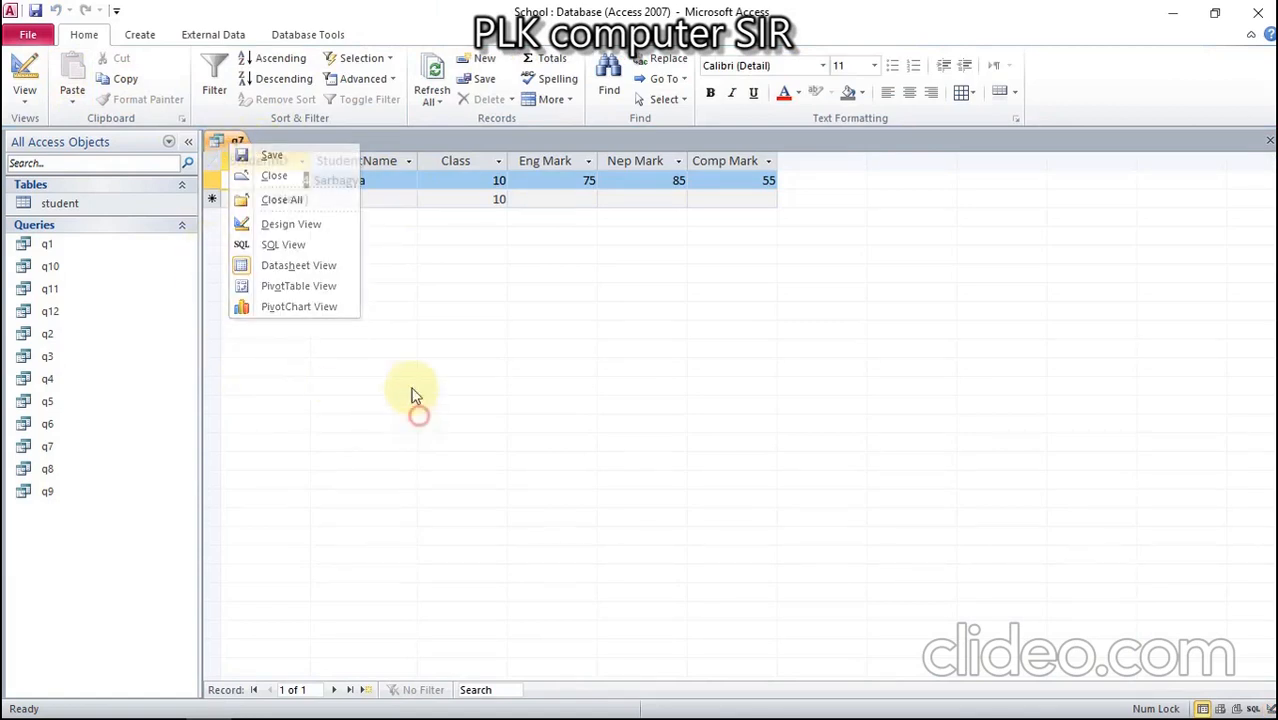
{"action": "right_click", "coordinate": [238, 150]}
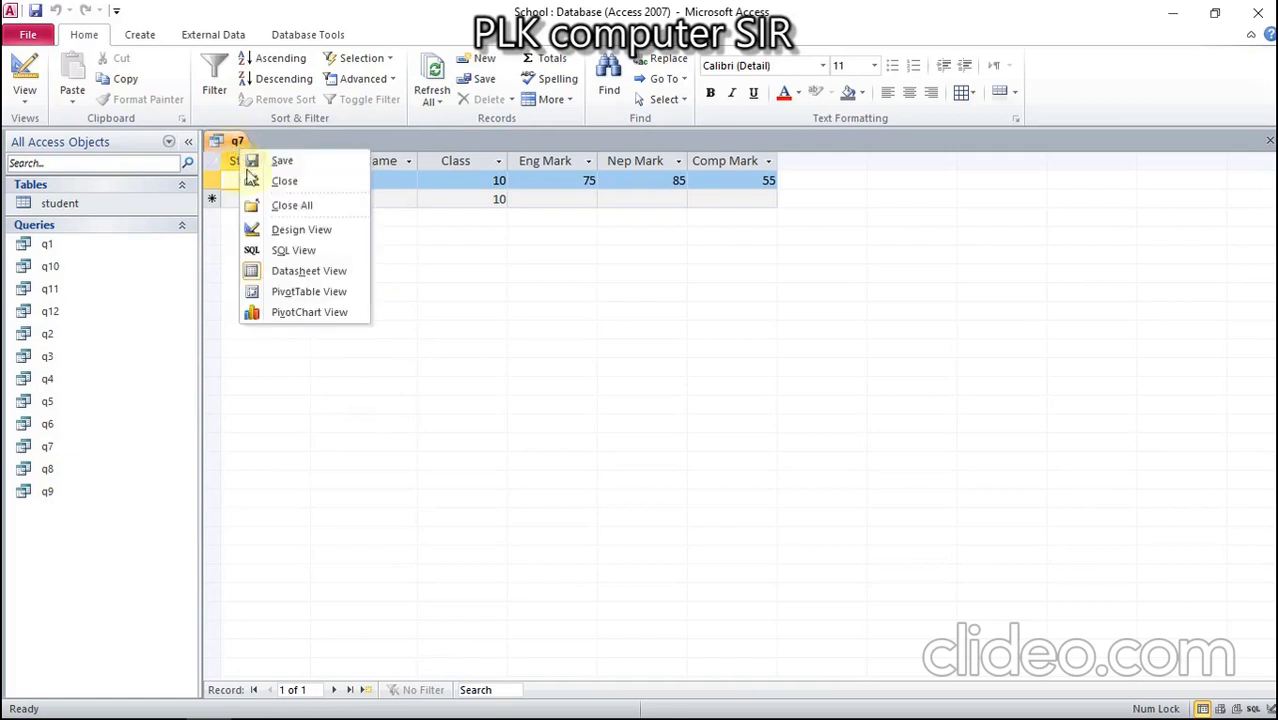
{"action": "left_click", "coordinate": [265, 229]}
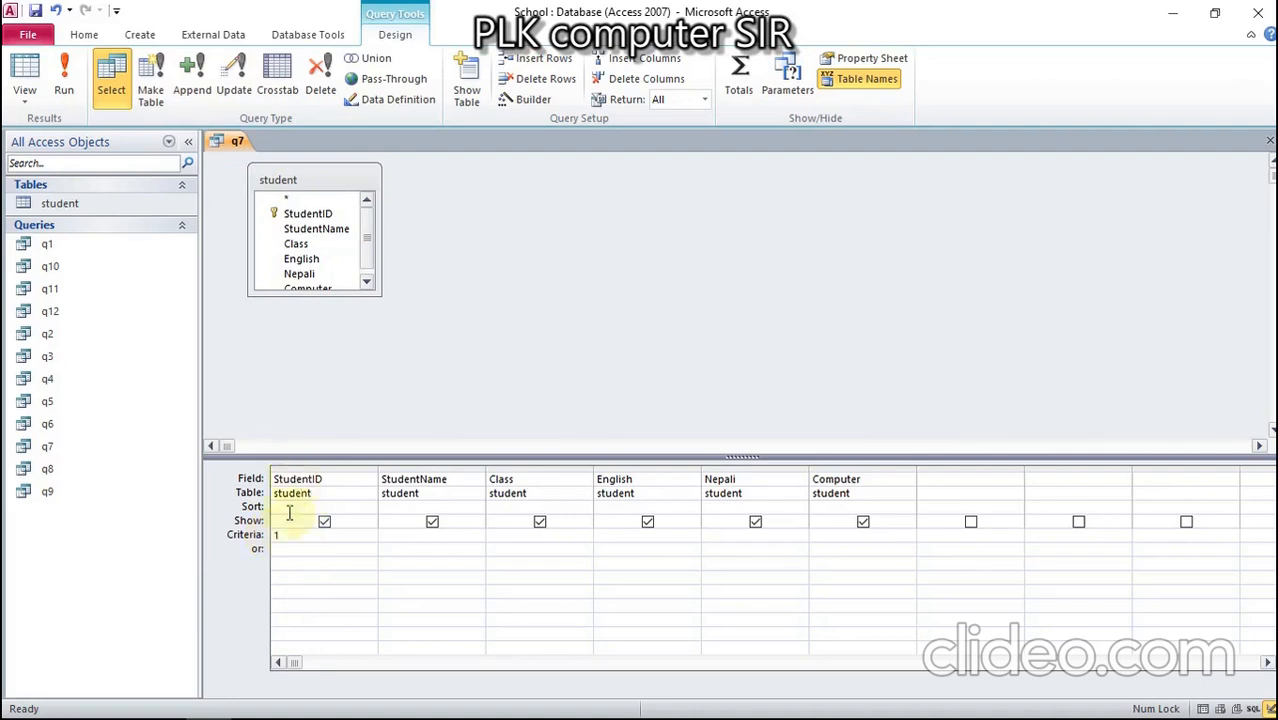
{"action": "left_click", "coordinate": [78, 72]}
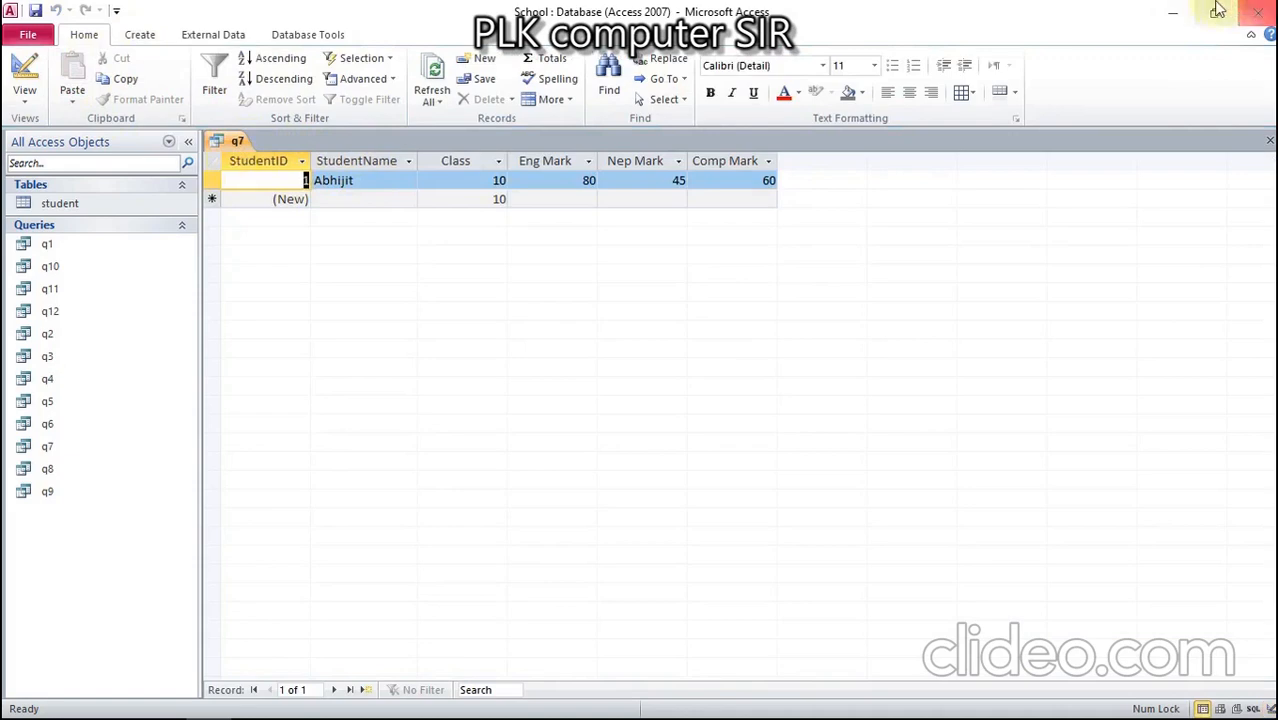
Step: Check the query tasks on the practice web page and return to the q7 results
{"action": "left_click", "coordinate": [1175, 12]}
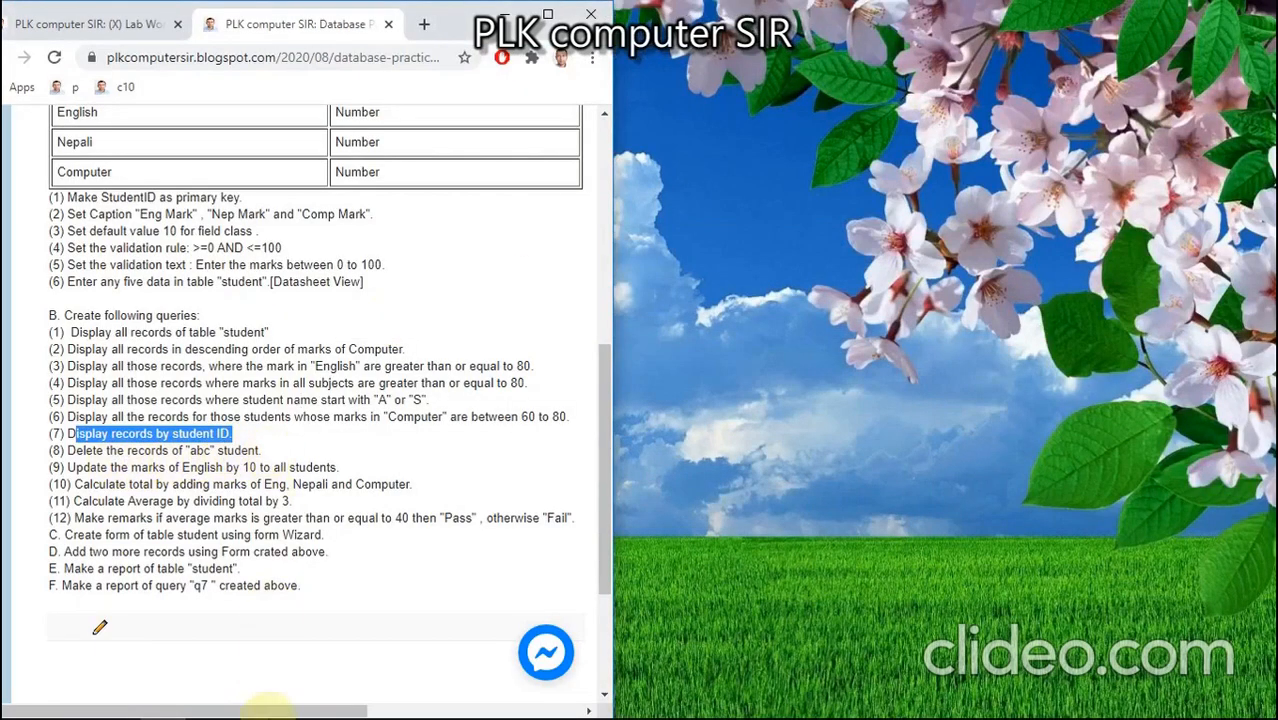
{"action": "mouse_move", "coordinate": [262, 712]}
{"action": "left_click", "coordinate": [218, 704]}
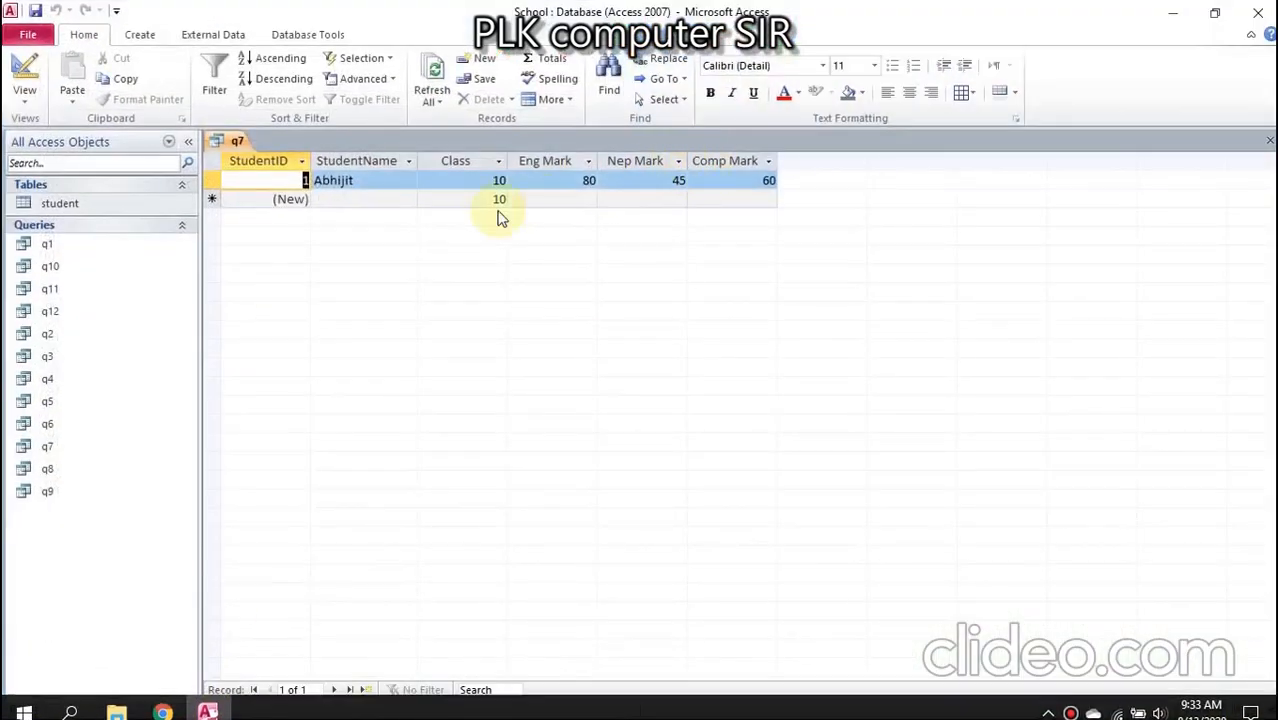
Step: Close query q7 and save the changes to its design
{"action": "right_click", "coordinate": [231, 143]}
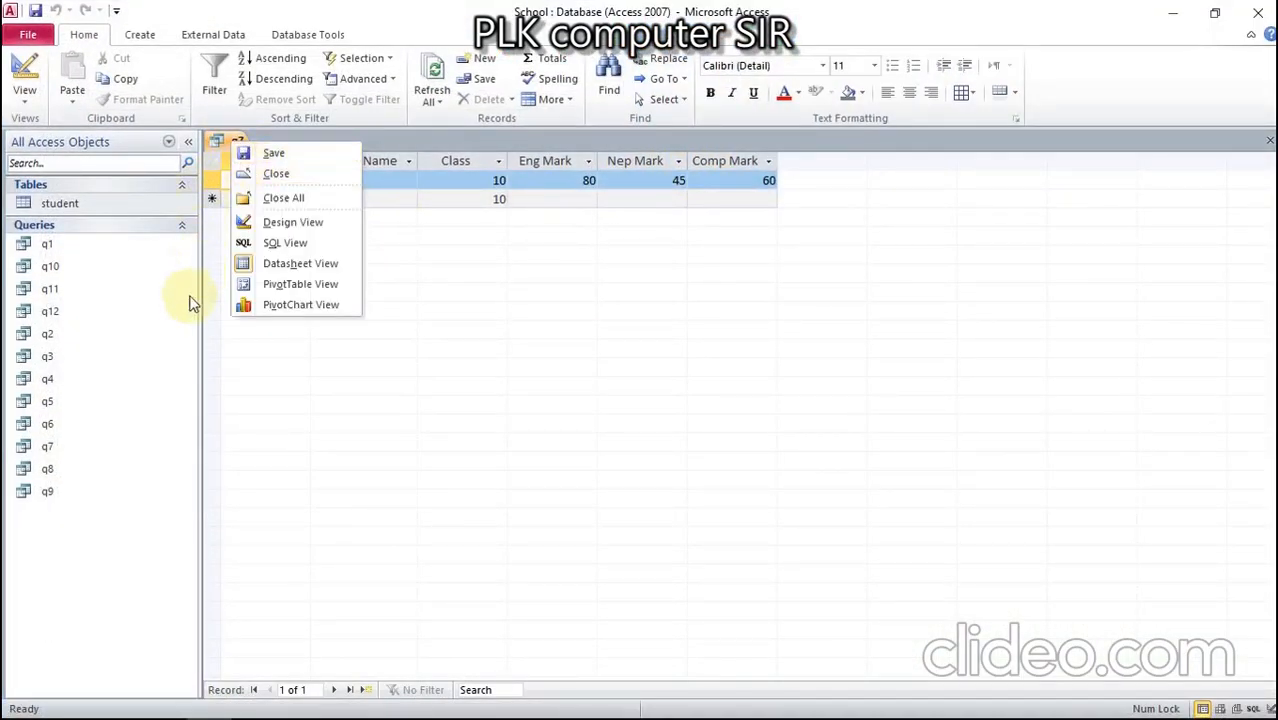
{"action": "left_click", "coordinate": [273, 174]}
{"action": "key", "text": "Return"}
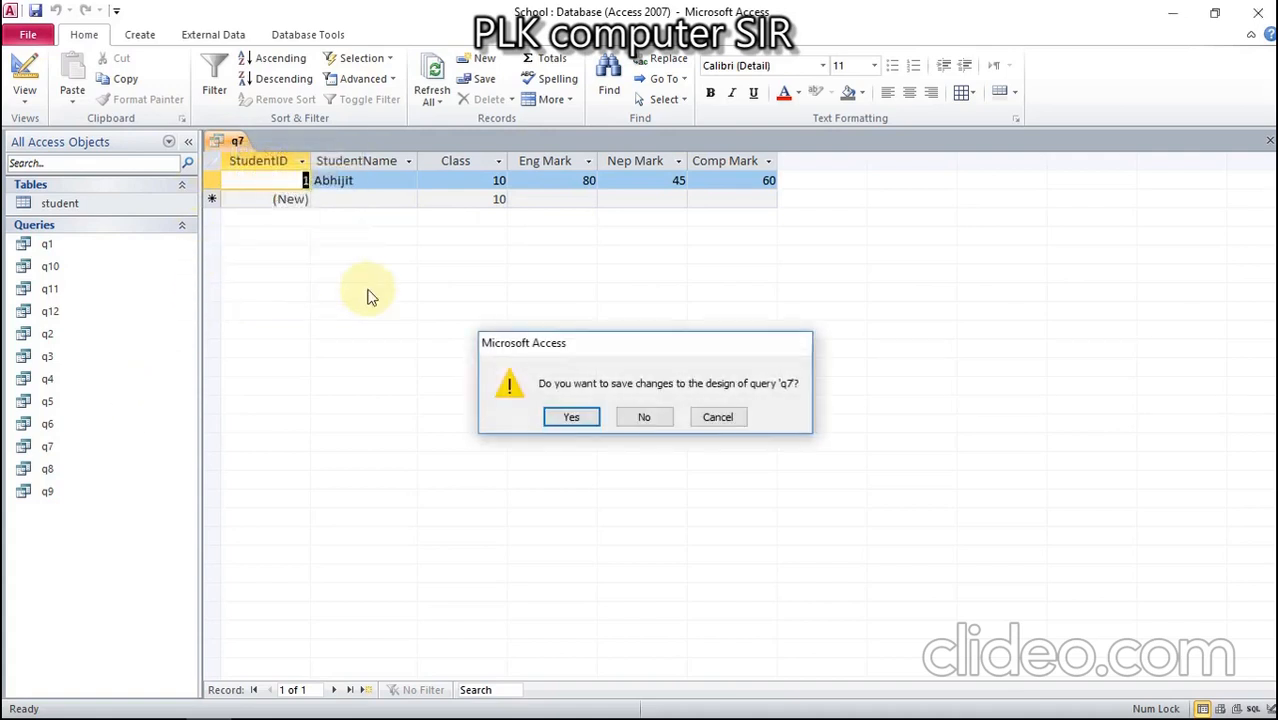
Step: Open query q8 in Design view and delete the Like "a*" Or Like "s*" criterion under StudentName
{"action": "double_click", "coordinate": [95, 475]}
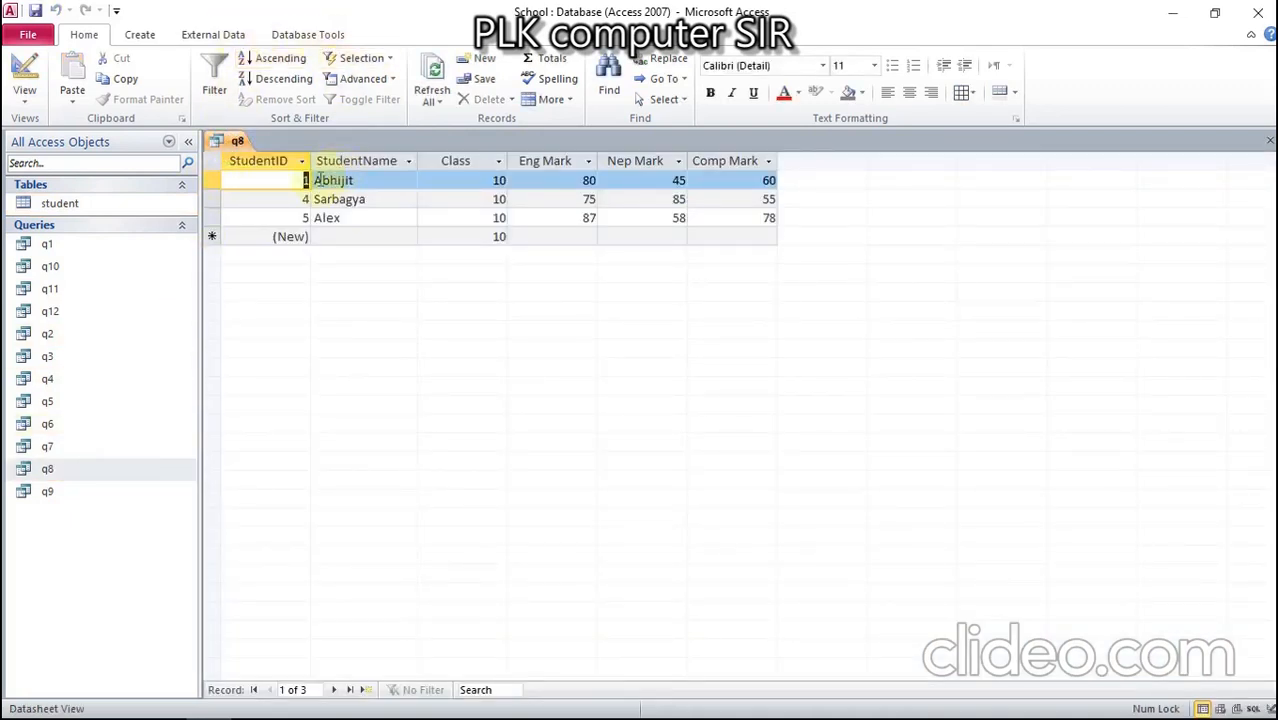
{"action": "right_click", "coordinate": [233, 142]}
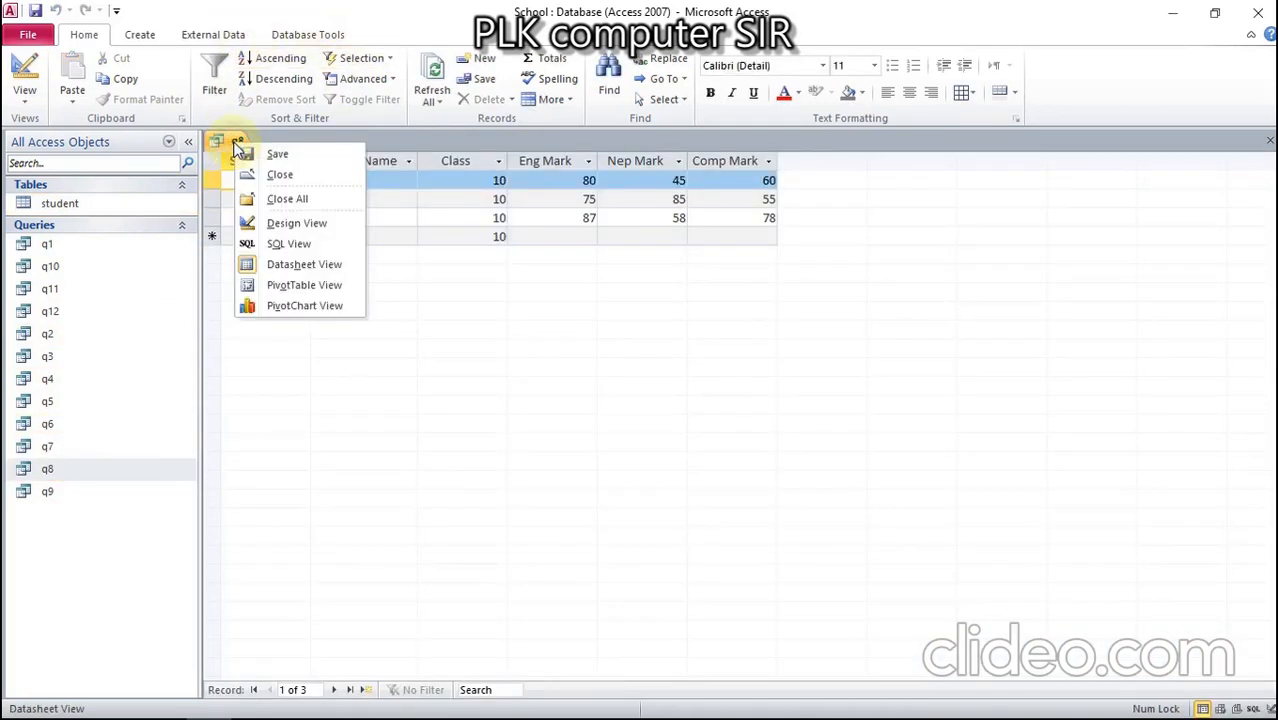
{"action": "left_click", "coordinate": [270, 222]}
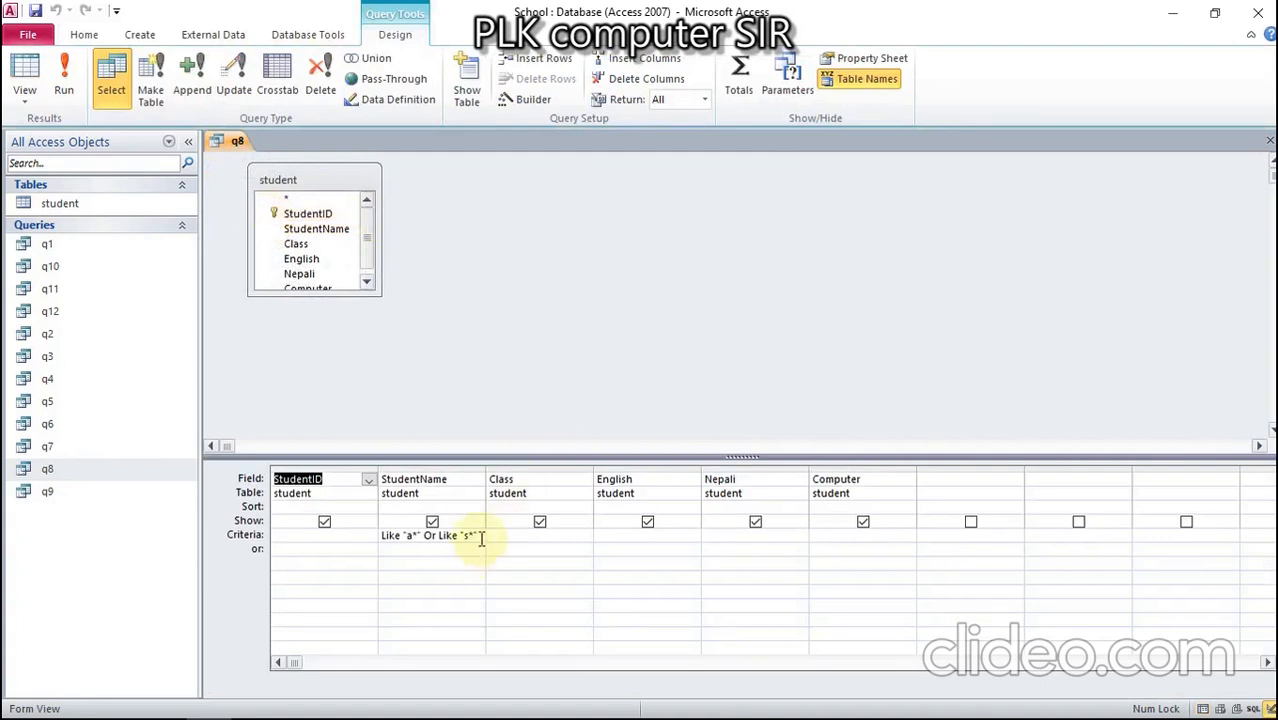
{"action": "left_click_drag", "start_coordinate": [481, 538], "coordinate": [355, 537]}
{"action": "key", "text": "Delete"}
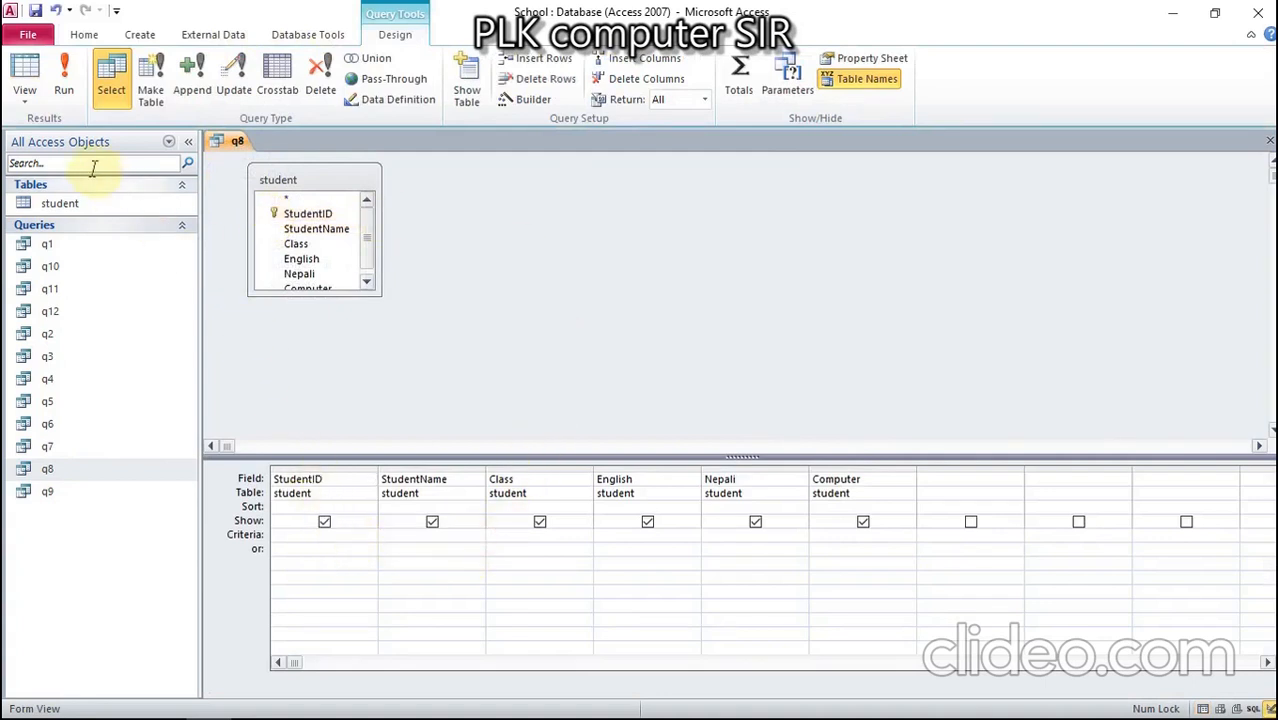
Step: Add a student table record named abc with Eng Mark 1, Nep Mark 2 and Comp Mark 3, save it, and close the table
{"action": "double_click", "coordinate": [63, 201]}
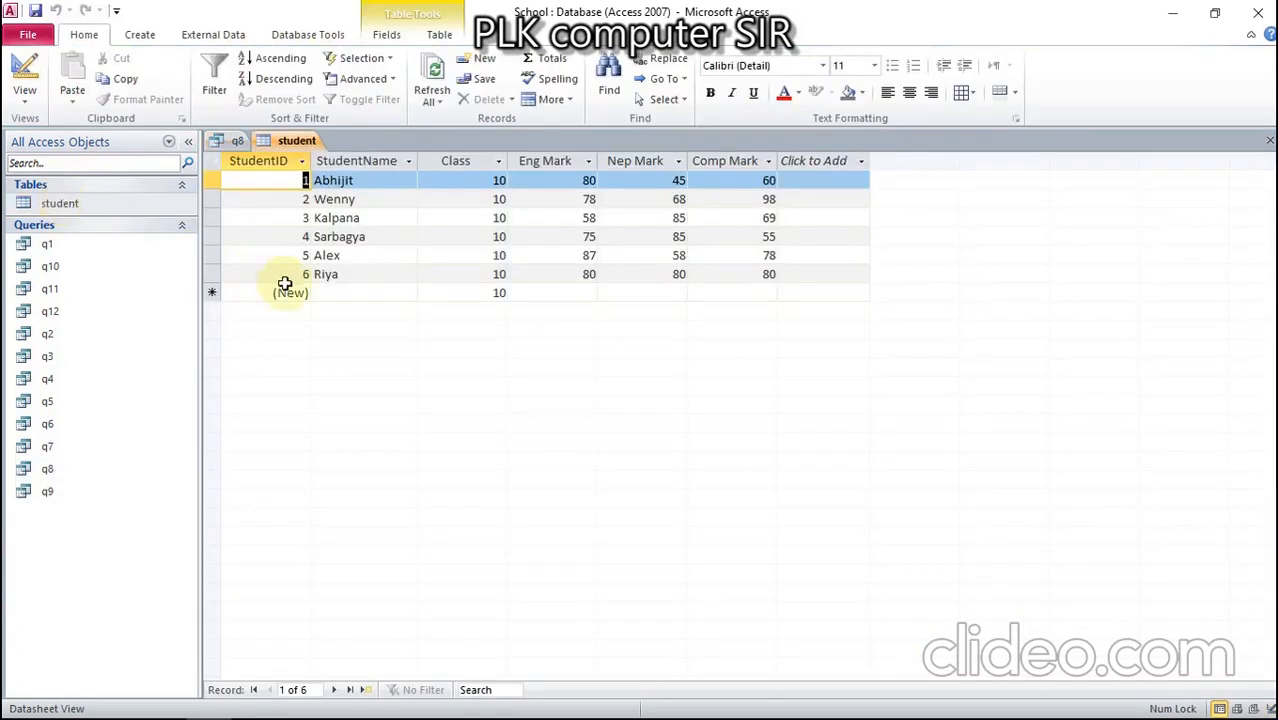
{"action": "left_click", "coordinate": [342, 294]}
{"action": "type", "text": "abc"}
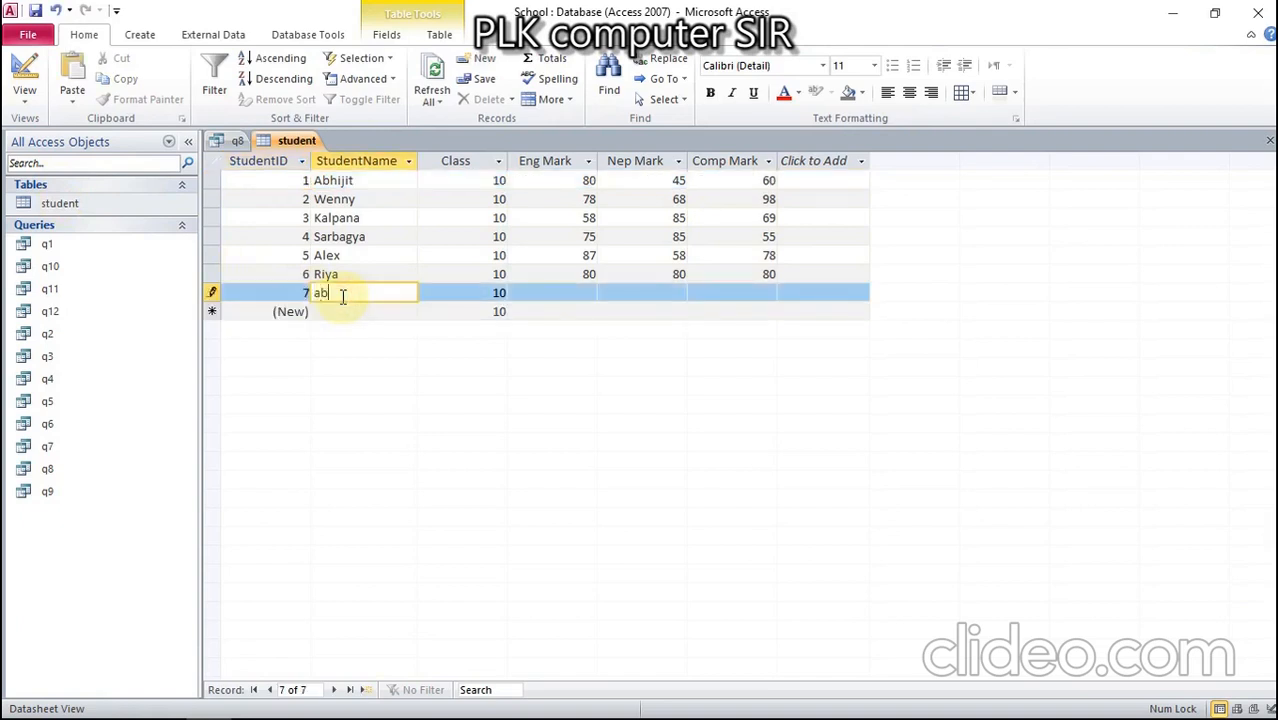
{"action": "key", "text": "Tab"}
{"action": "key", "text": "Tab"}
{"action": "type", "text": "1"}
{"action": "key", "text": "Tab"}
{"action": "type", "text": "2"}
{"action": "key", "text": "Tab"}
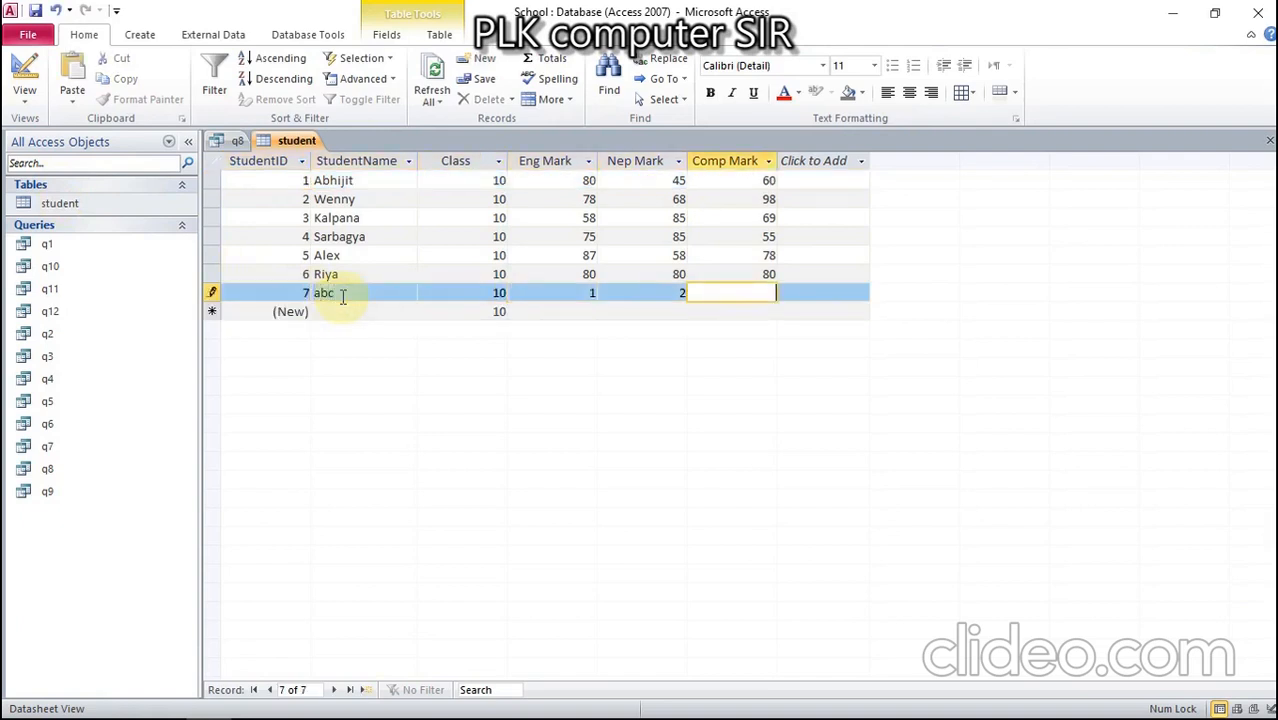
{"action": "left_click", "coordinate": [35, 10]}
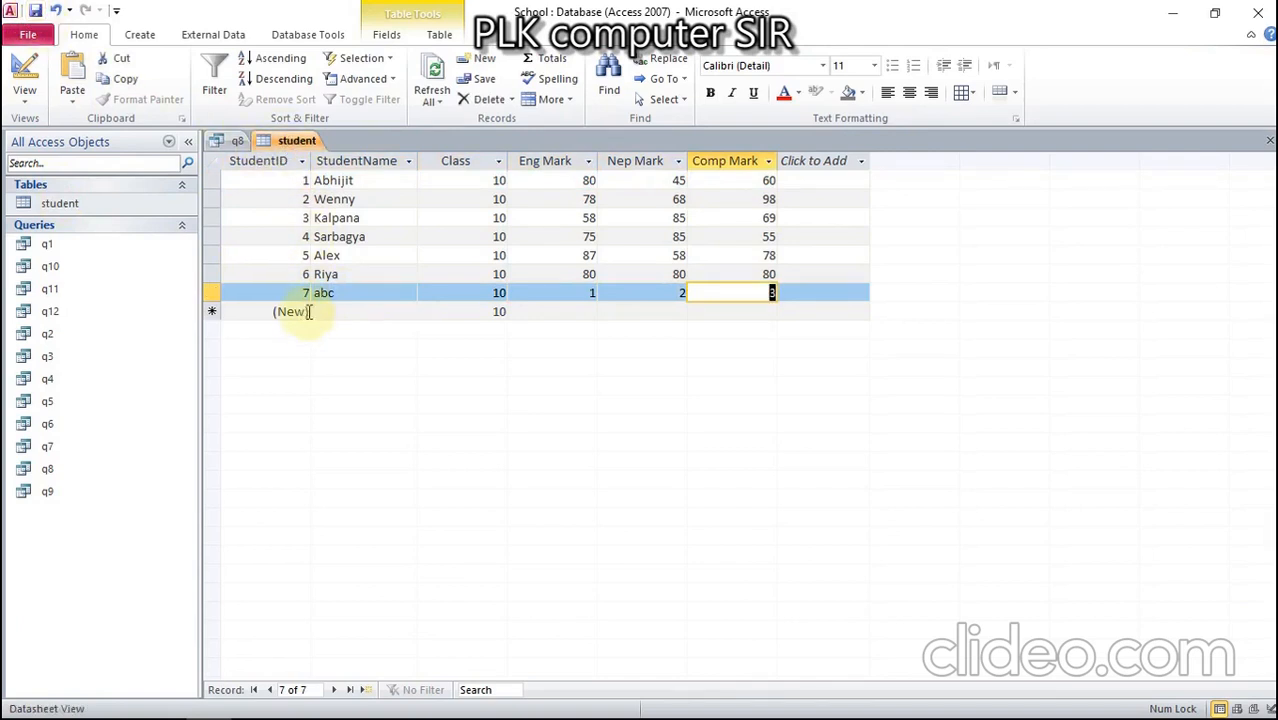
{"action": "right_click", "coordinate": [283, 140]}
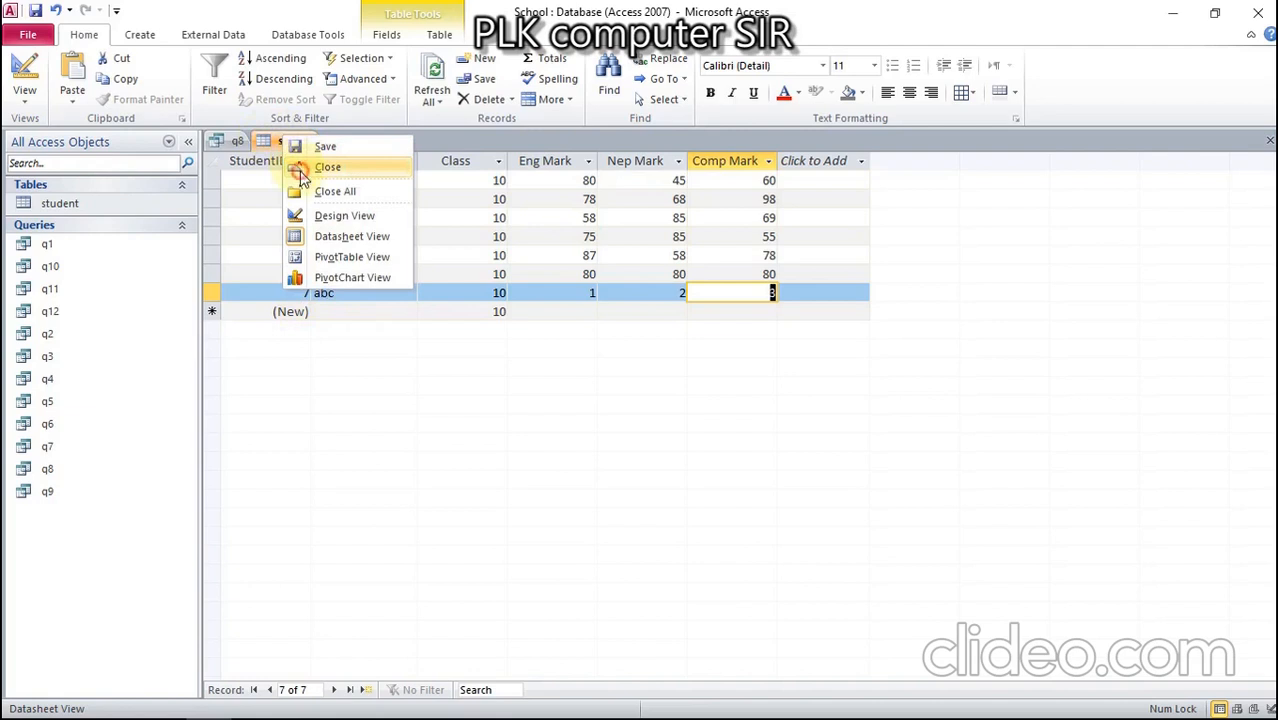
Step: Turn q8 into a delete query with the criterion "abc" under StudentName, and save it
{"action": "left_click", "coordinate": [303, 168]}
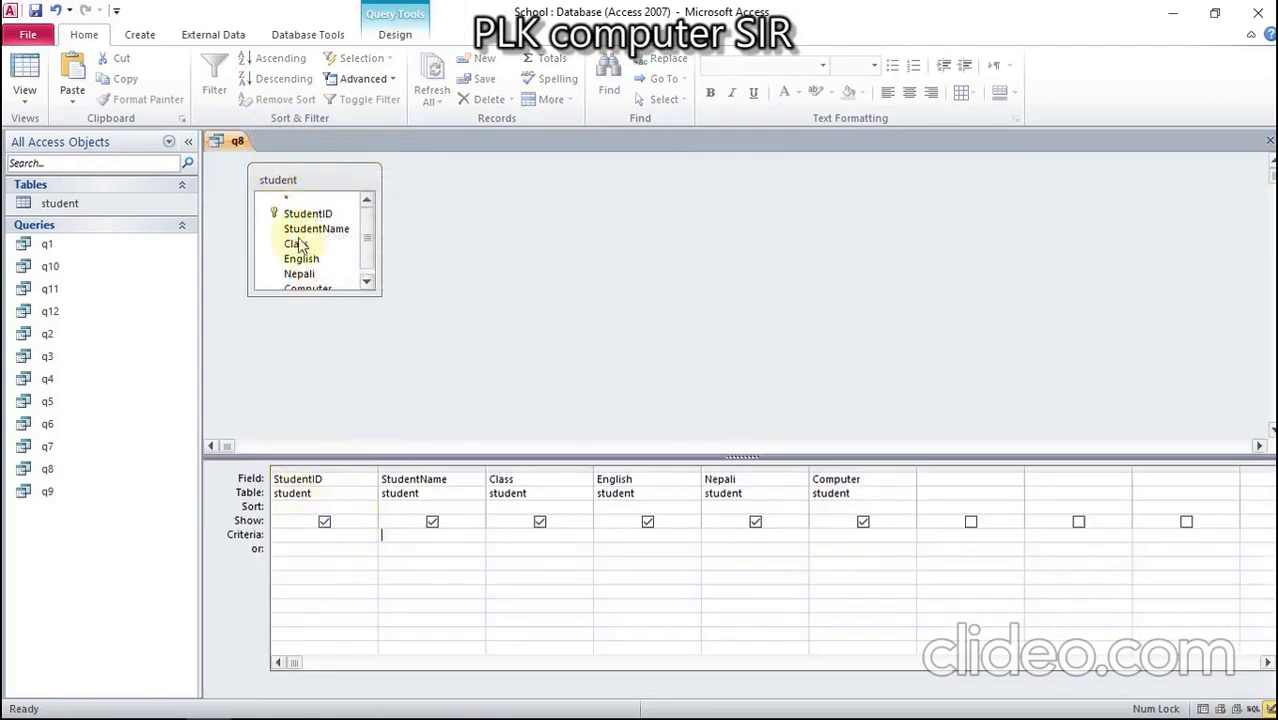
{"action": "left_click", "coordinate": [395, 34]}
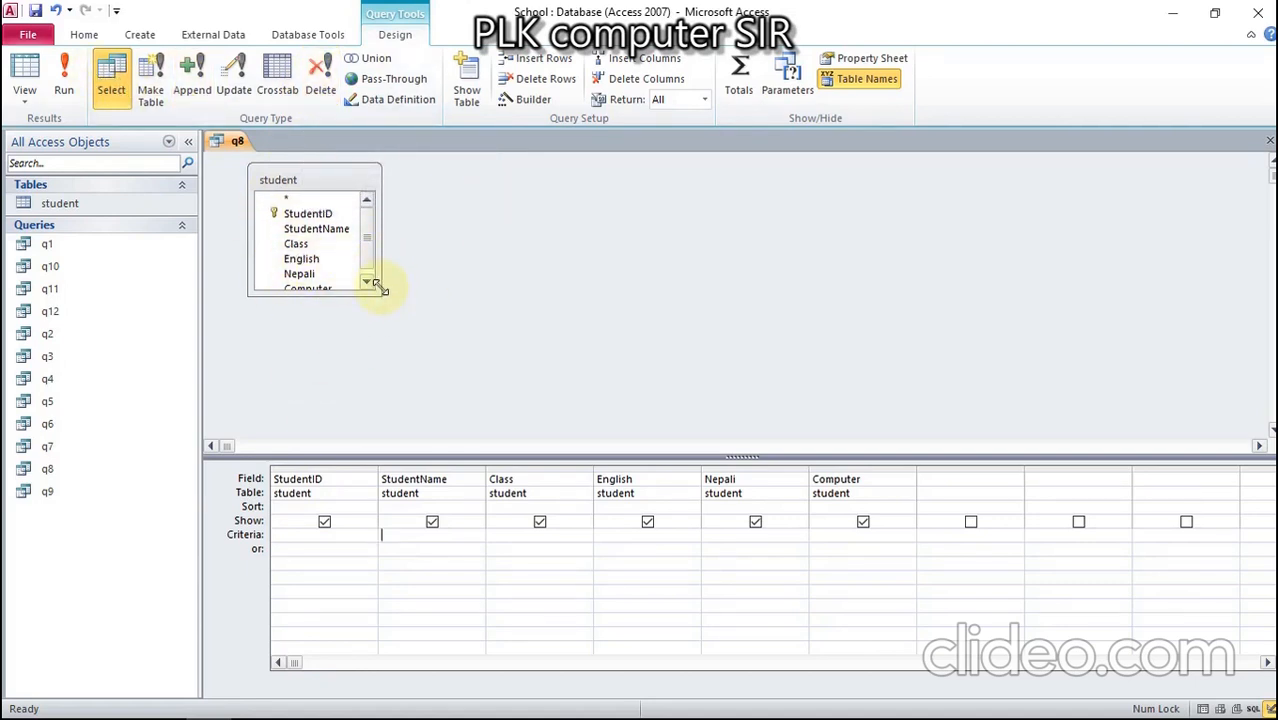
{"action": "left_click", "coordinate": [320, 92]}
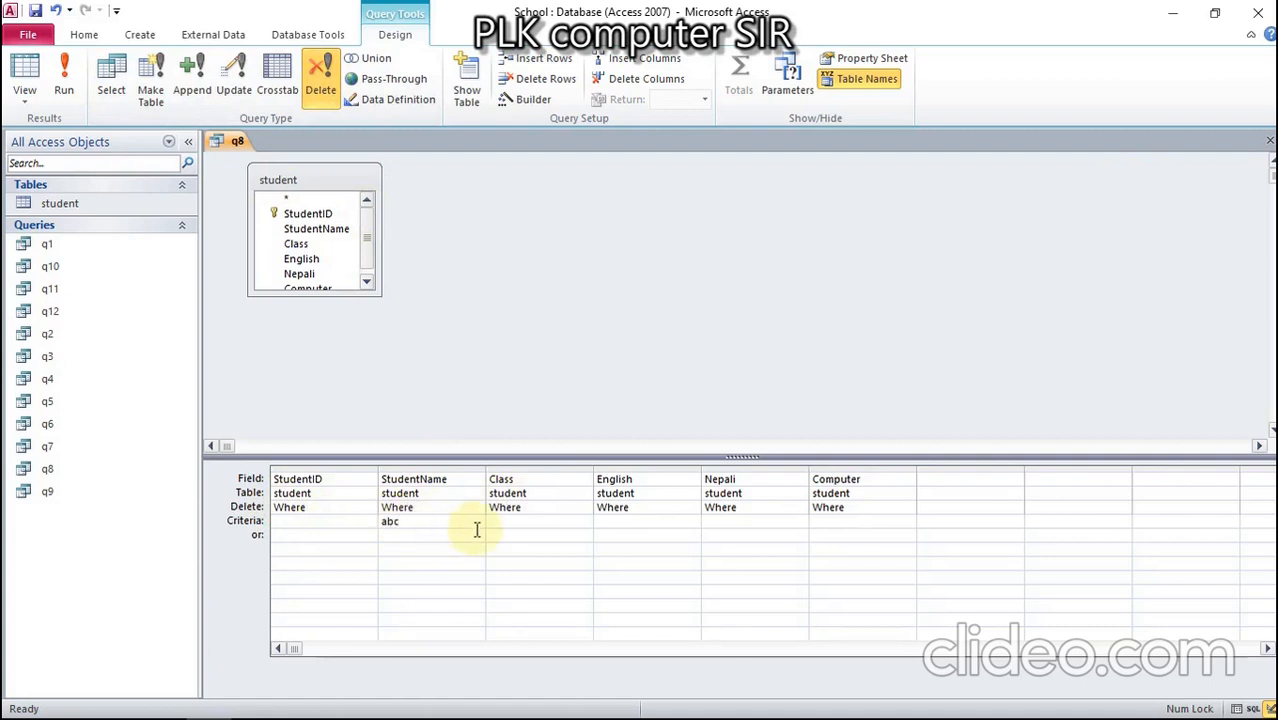
{"action": "right_click", "coordinate": [237, 141]}
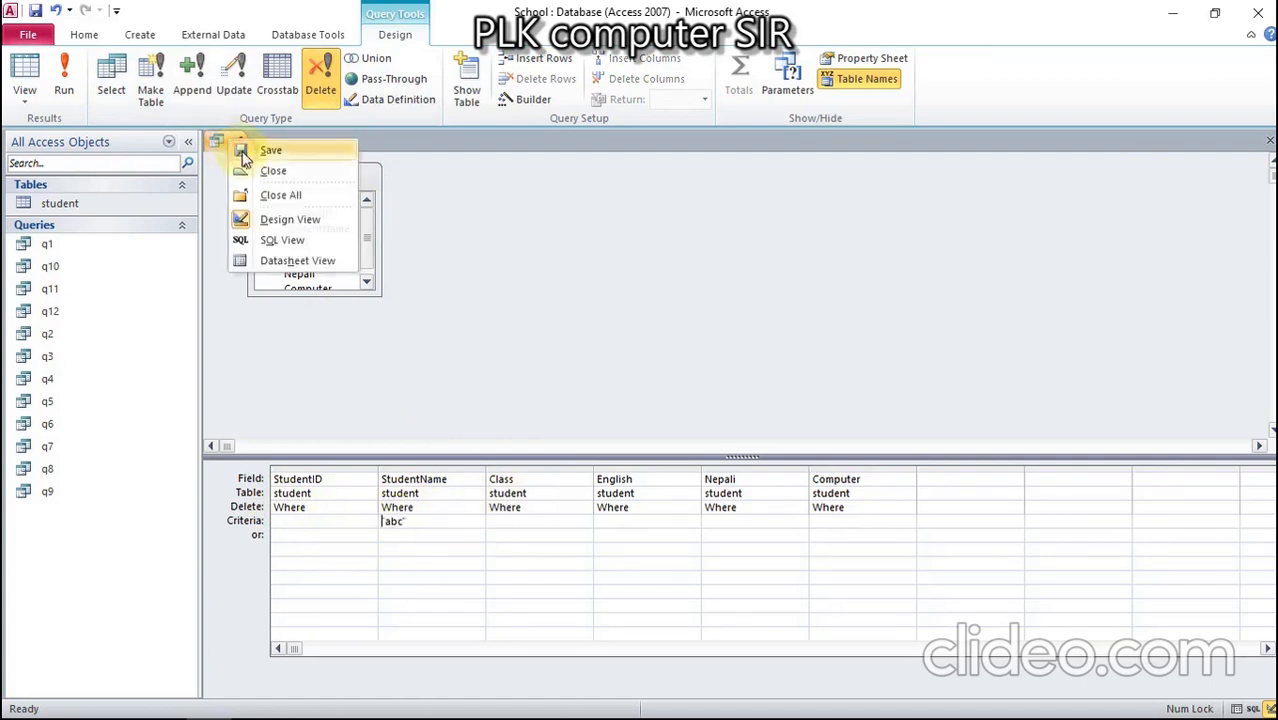
{"action": "left_click", "coordinate": [270, 150]}
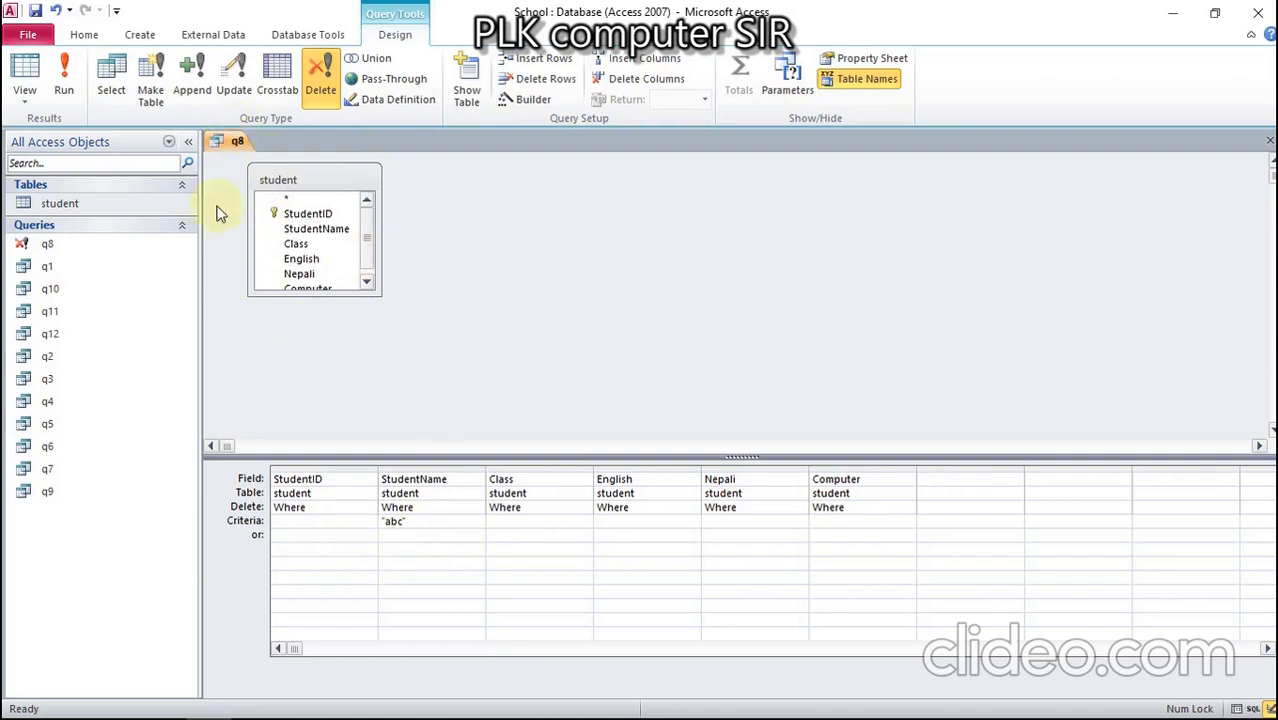
Step: Run the q8 delete query, confirm the deletion of the abc record, and close the query
{"action": "left_click", "coordinate": [63, 67]}
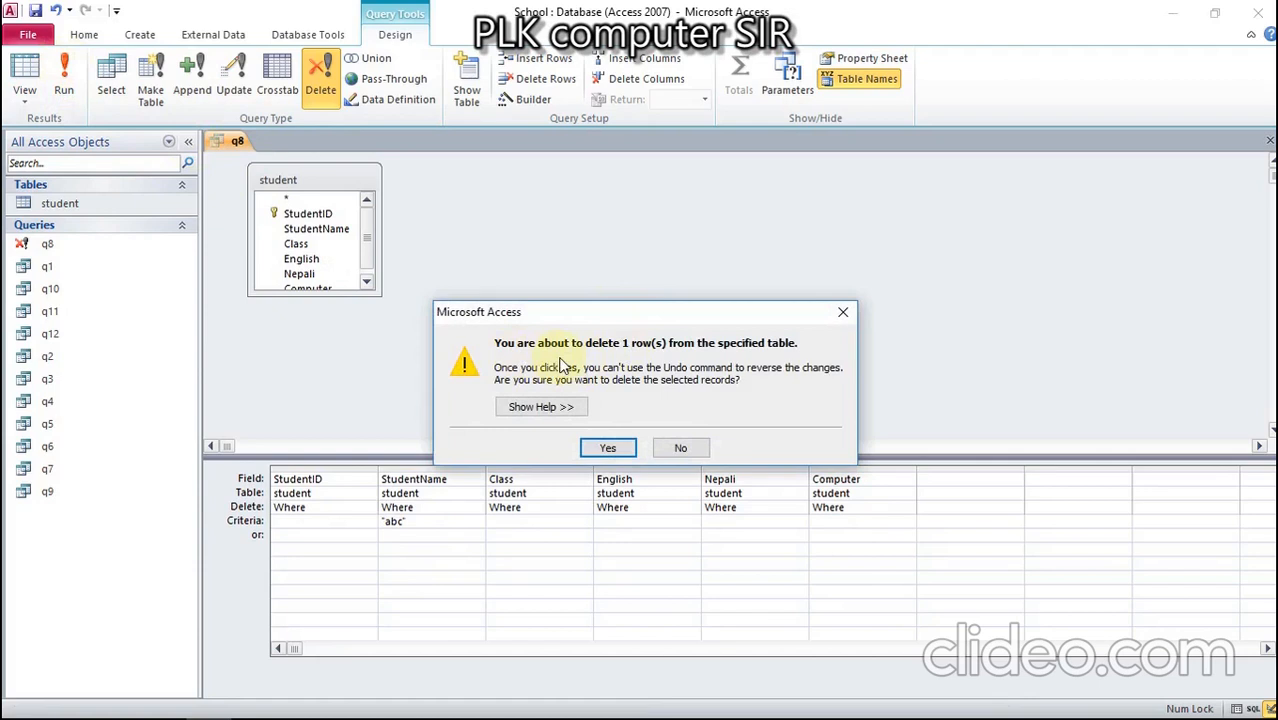
{"action": "left_click", "coordinate": [77, 205]}
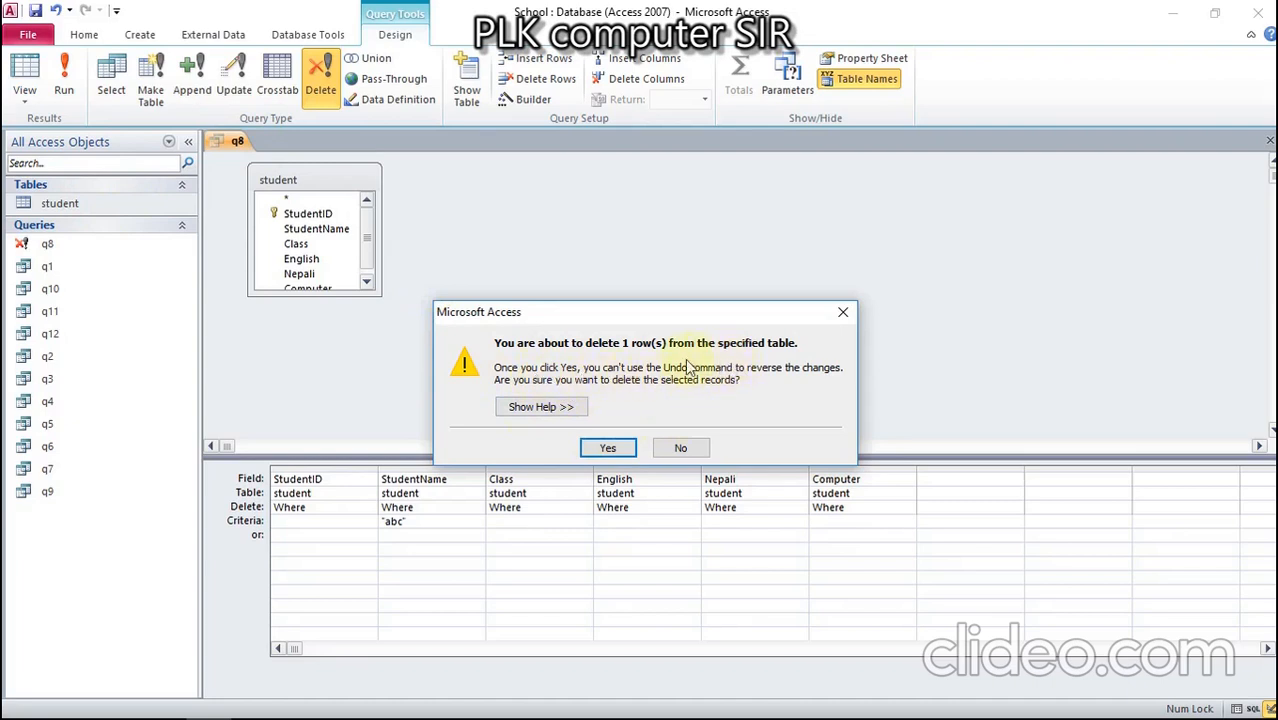
{"action": "left_click", "coordinate": [607, 449]}
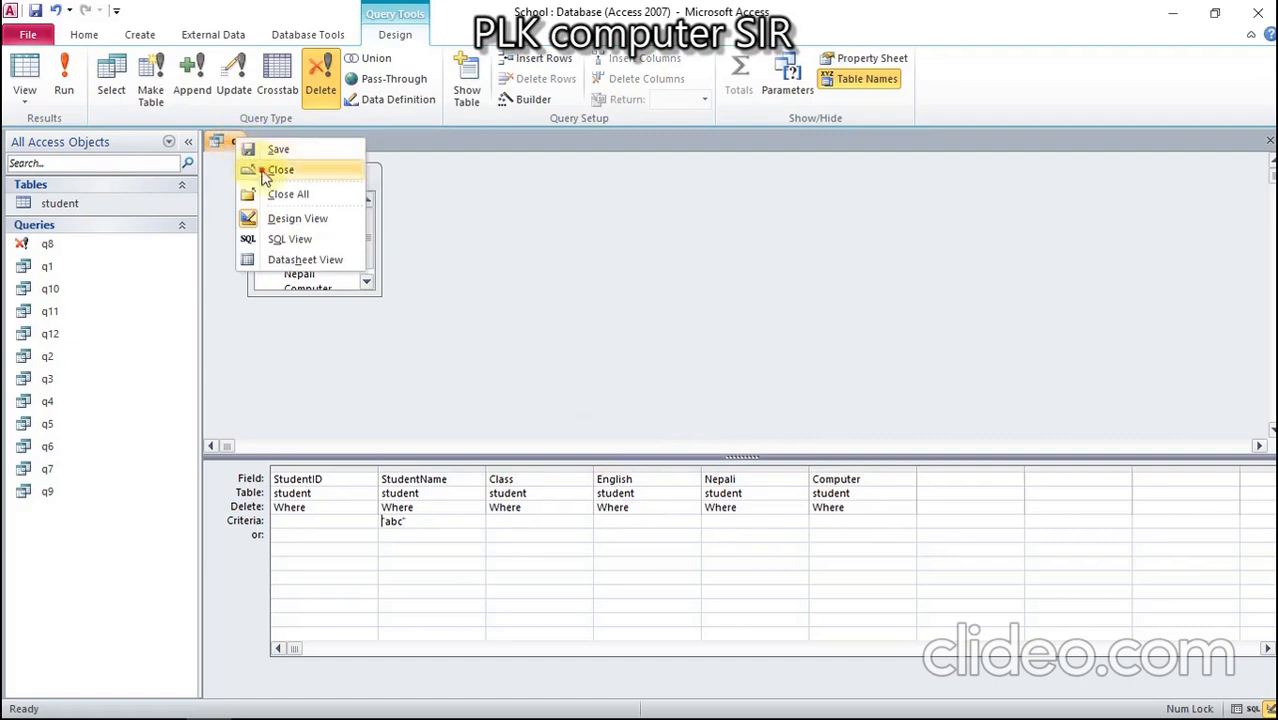
{"action": "left_click", "coordinate": [265, 170]}
Step: Open the student table to check the records for abc, and close the table
{"action": "right_click", "coordinate": [113, 207]}
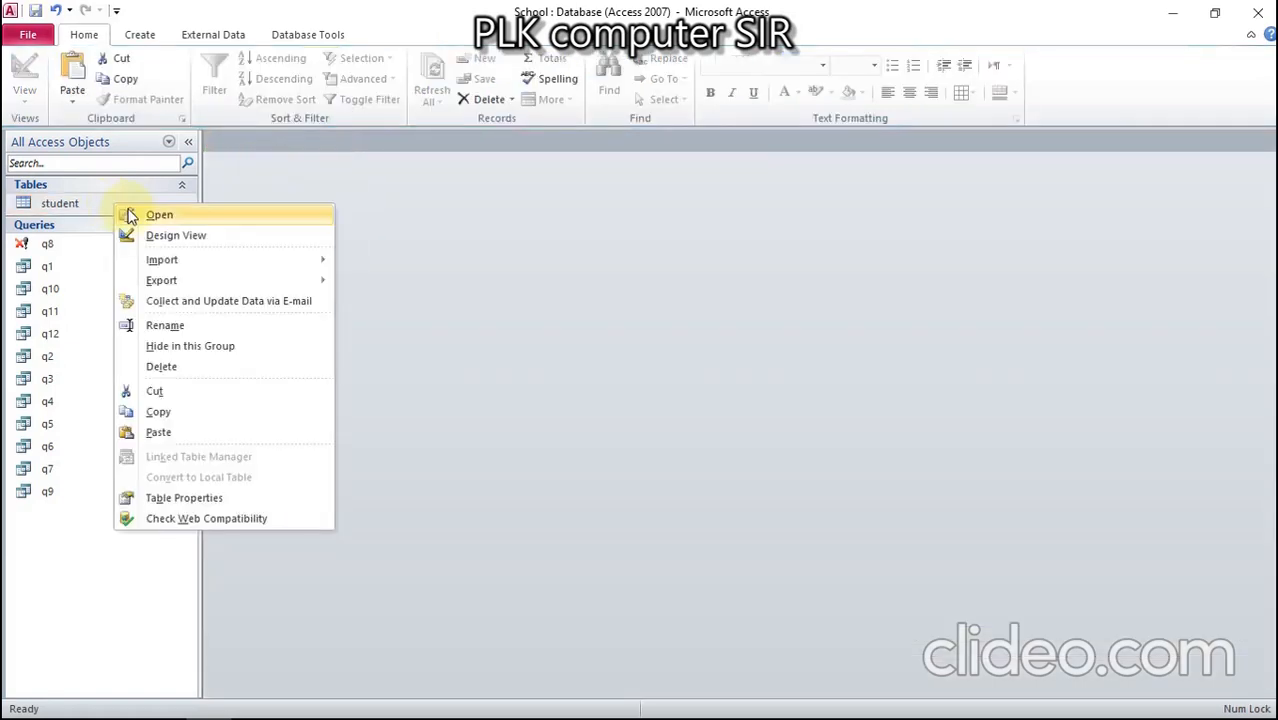
{"action": "left_click", "coordinate": [128, 213]}
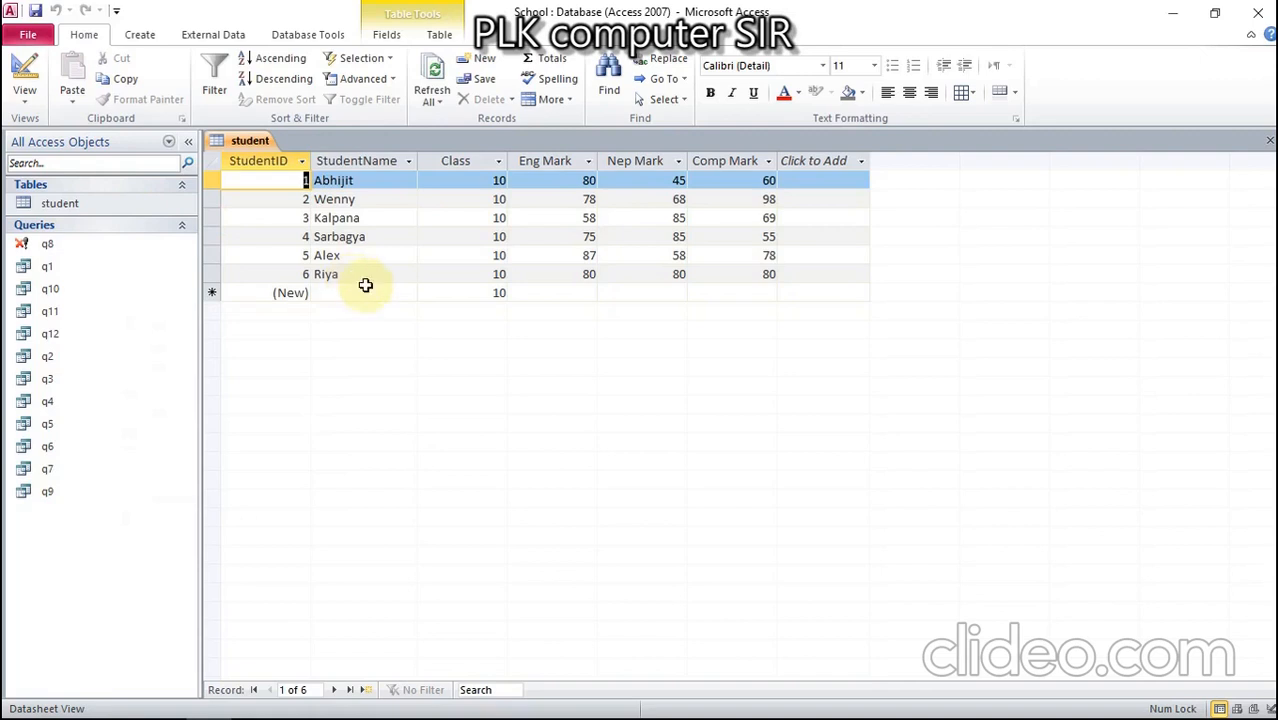
{"action": "right_click", "coordinate": [270, 143]}
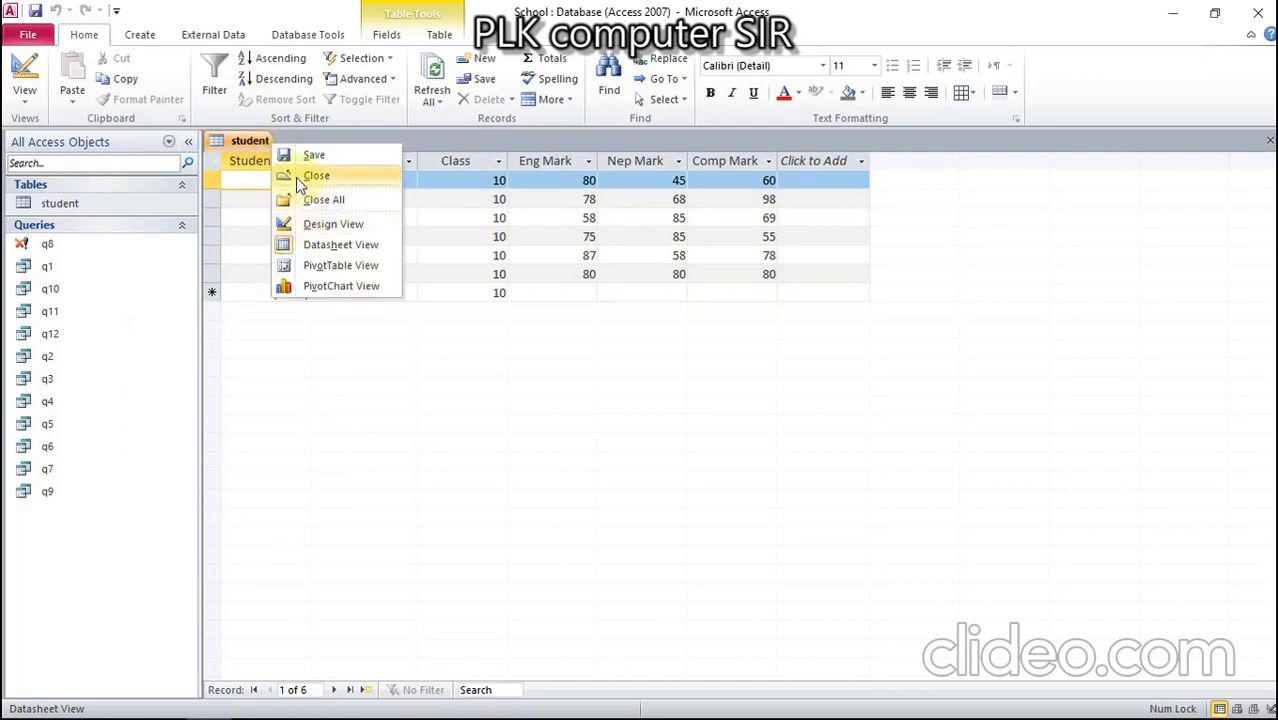
{"action": "left_click", "coordinate": [300, 177]}
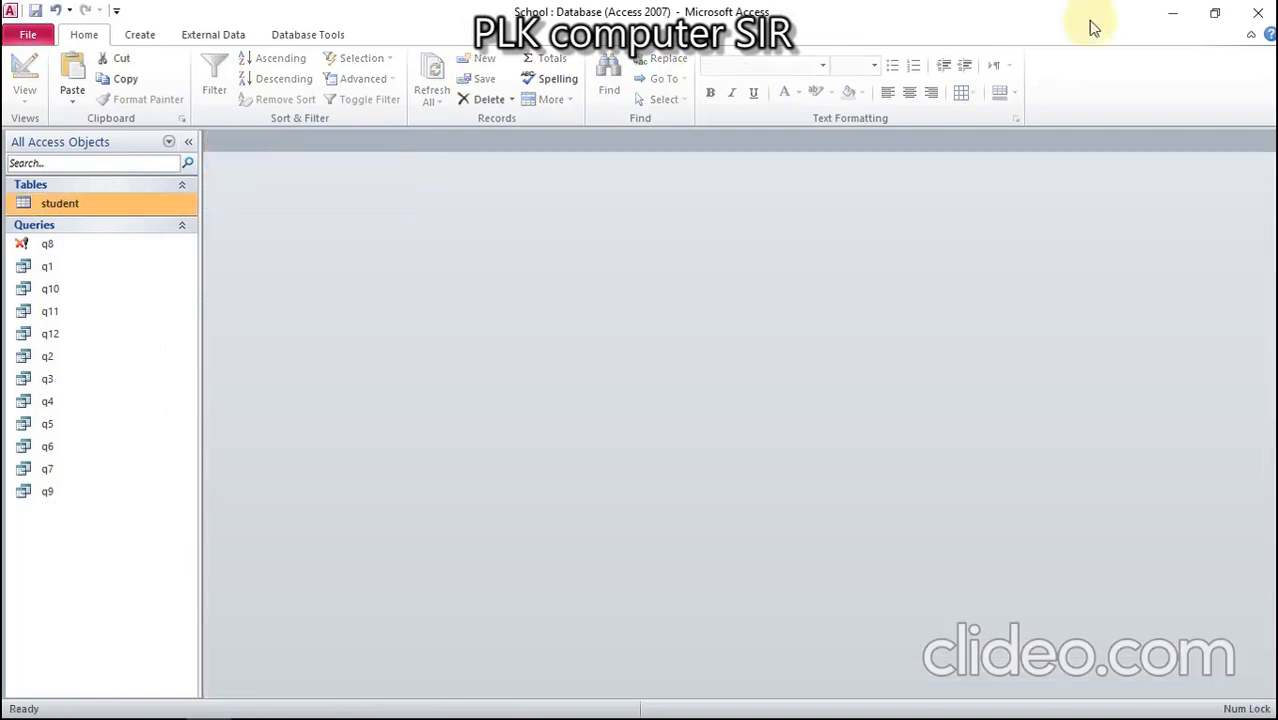
Step: Read query task 9 on the practice web page and return to the School database
{"action": "left_click", "coordinate": [1213, 13]}
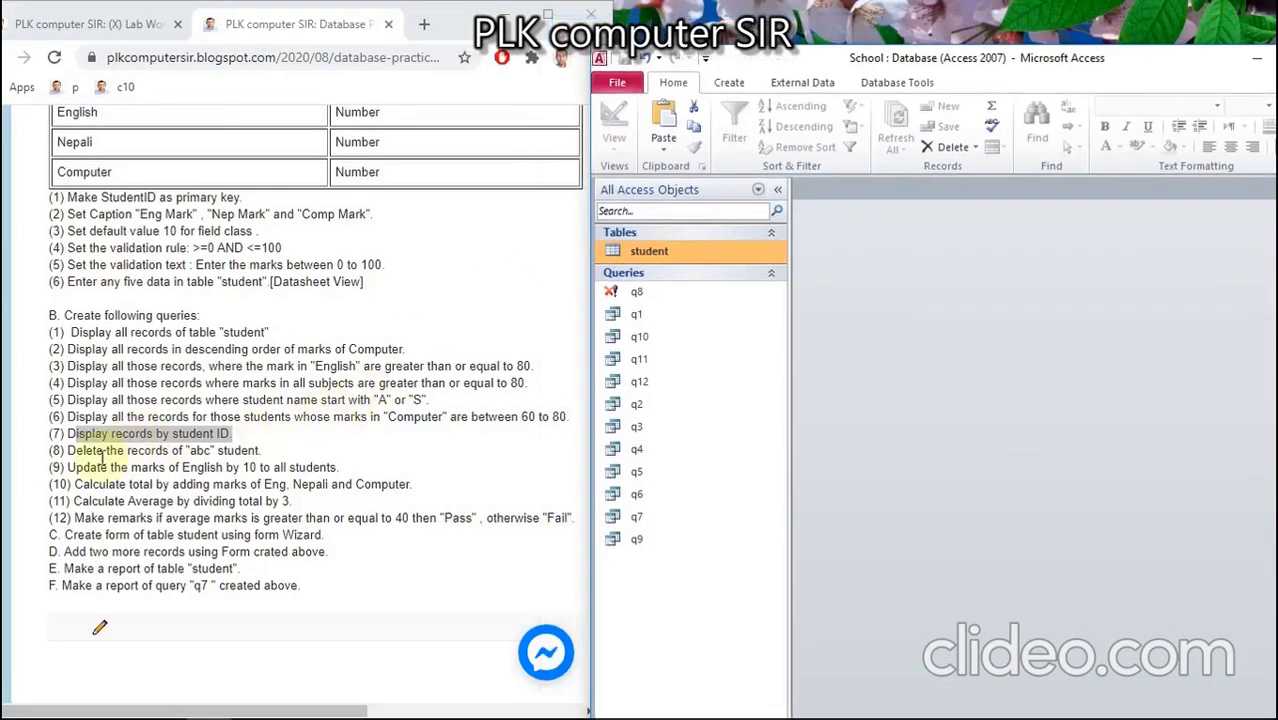
{"action": "left_click_drag", "start_coordinate": [76, 468], "coordinate": [357, 483]}
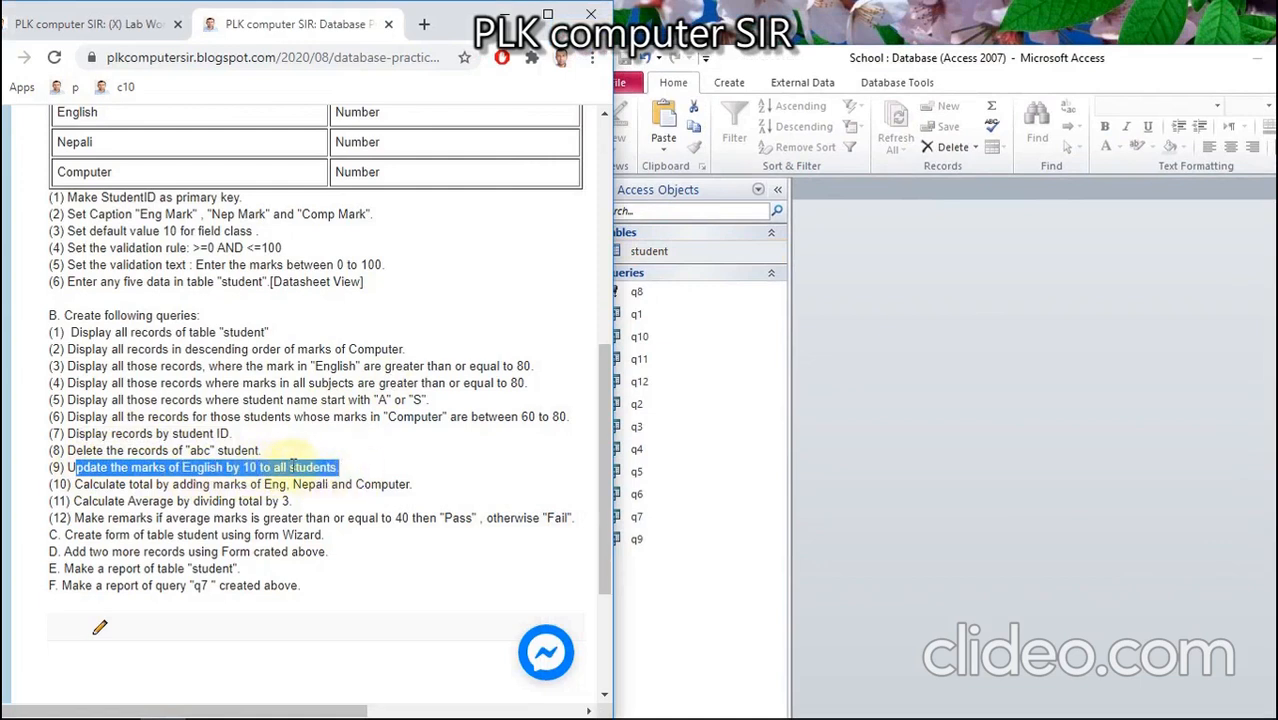
{"action": "left_click", "coordinate": [855, 45]}
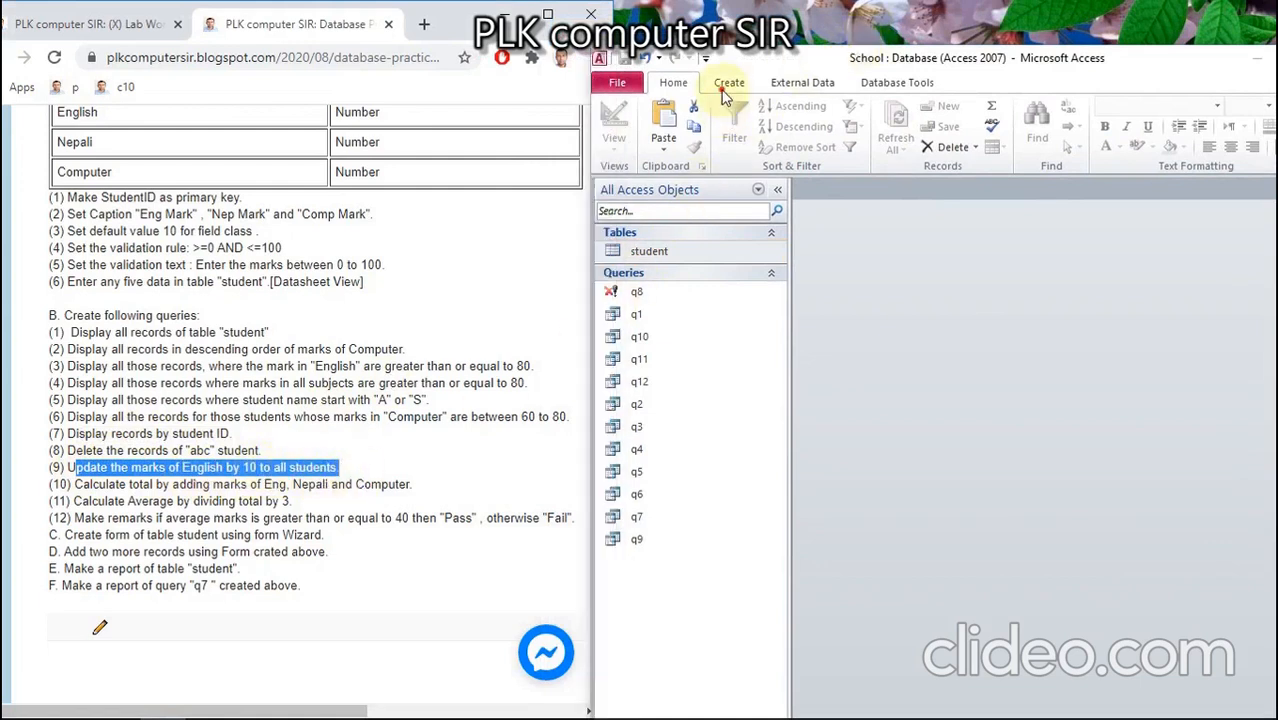
Step: Review the Eng Mark values in the student table, and close the table
{"action": "double_click", "coordinate": [667, 249]}
{"action": "double_click", "coordinate": [826, 56]}
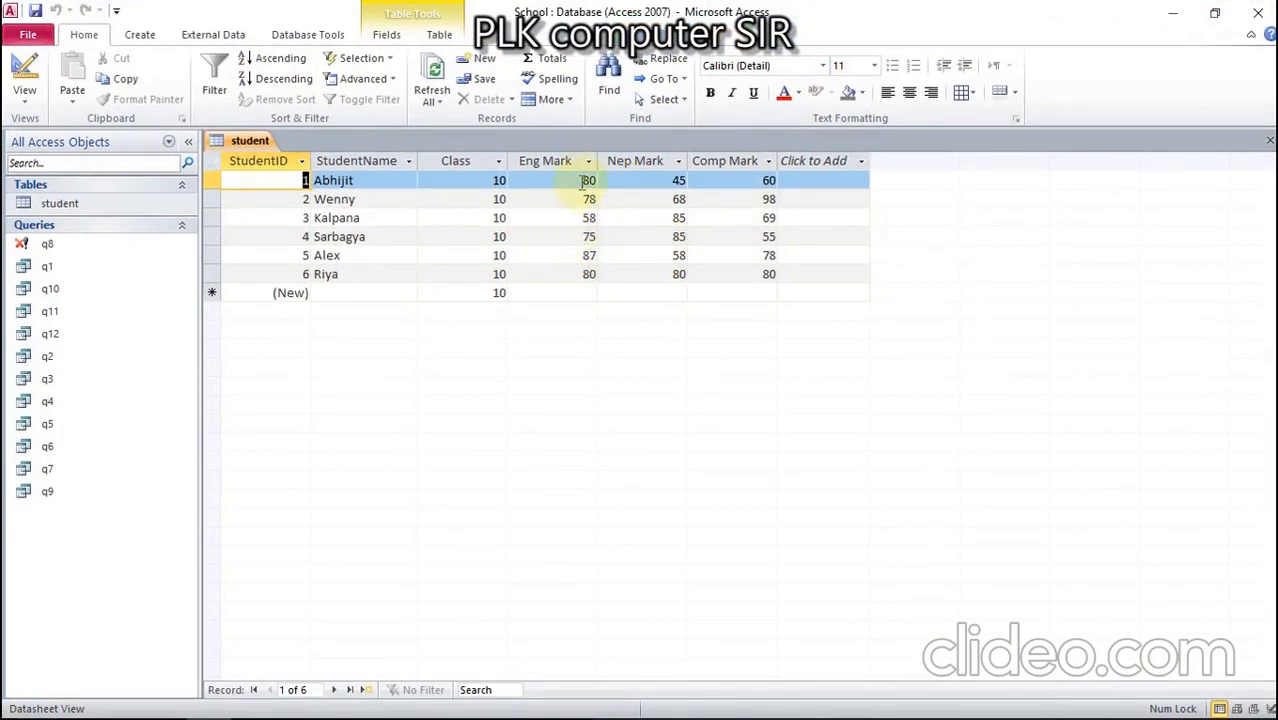
{"action": "right_click", "coordinate": [246, 140]}
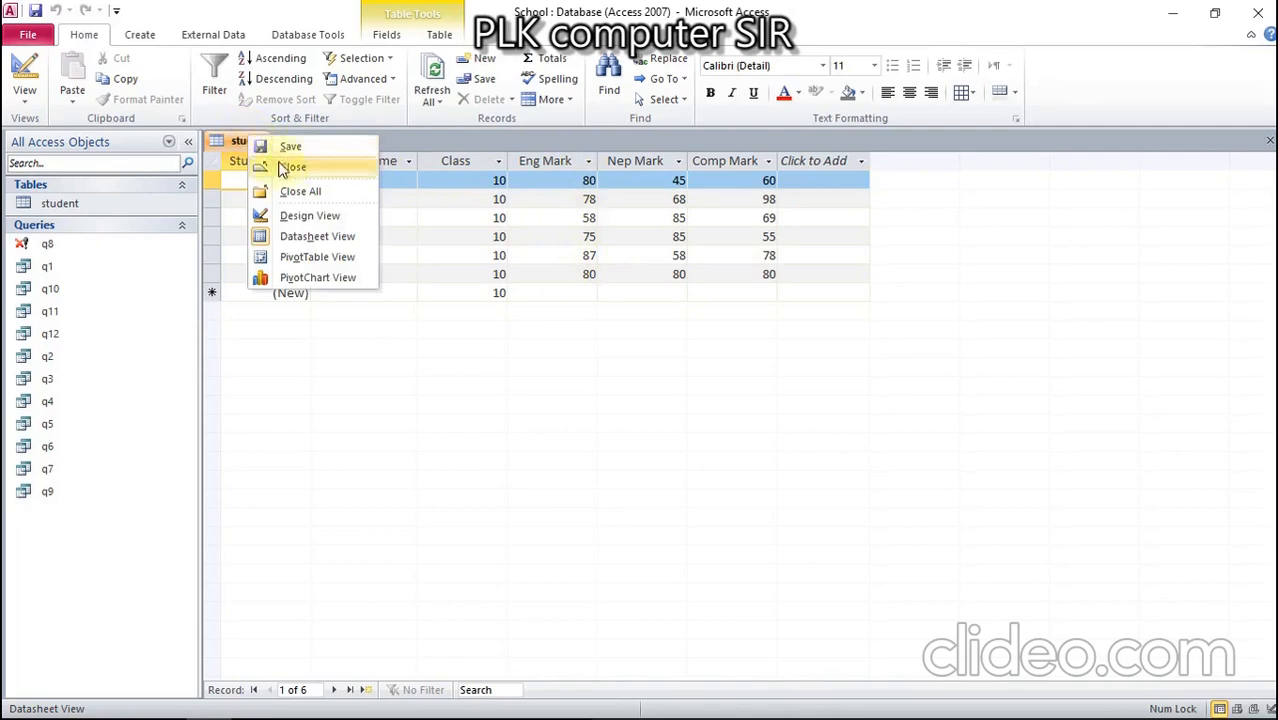
{"action": "left_click", "coordinate": [278, 168]}
{"action": "double_click", "coordinate": [938, 8]}
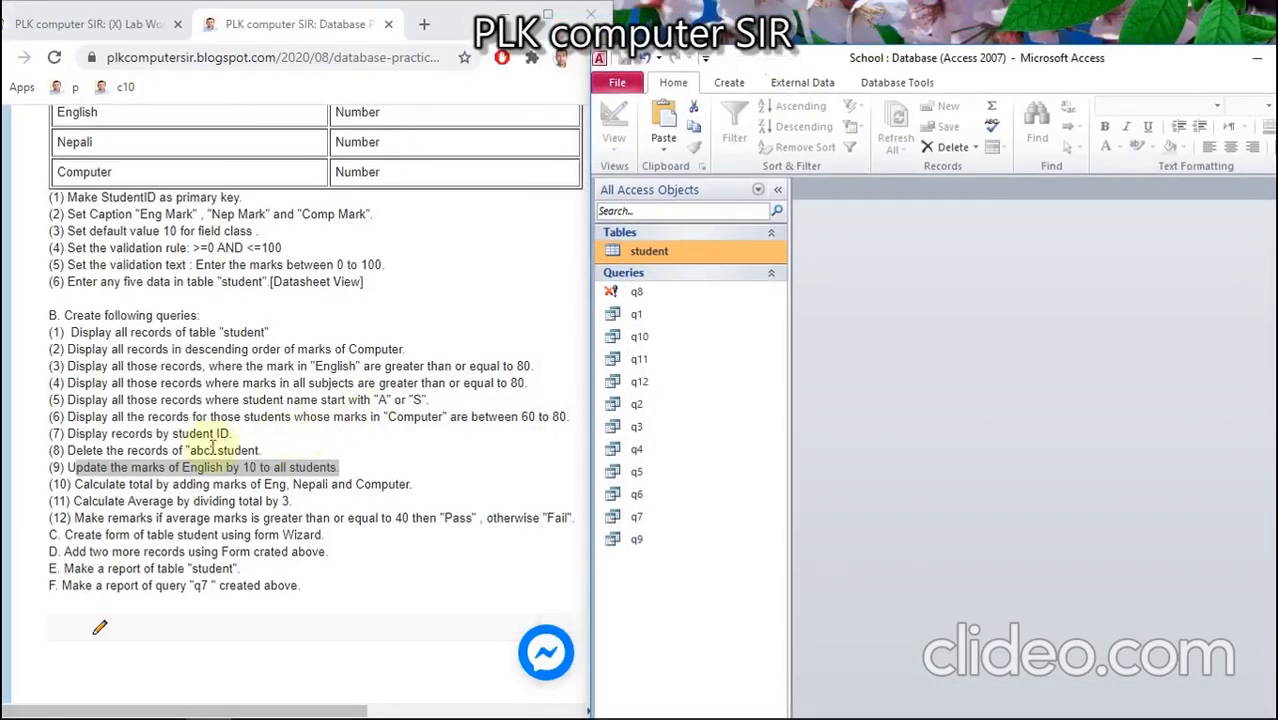
Step: Open query q9 in Design view and delete the Like "a*" Or Like "s*" criterion under StudentName
{"action": "double_click", "coordinate": [652, 538]}
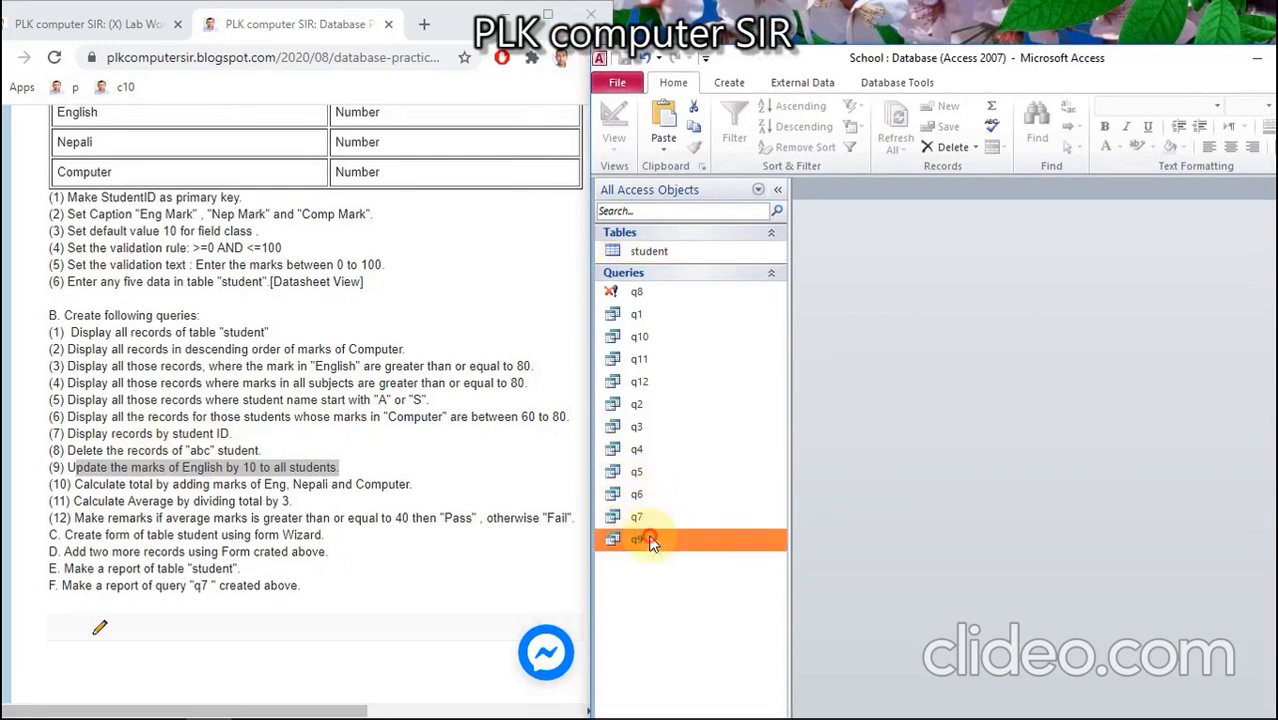
{"action": "double_click", "coordinate": [1173, 61]}
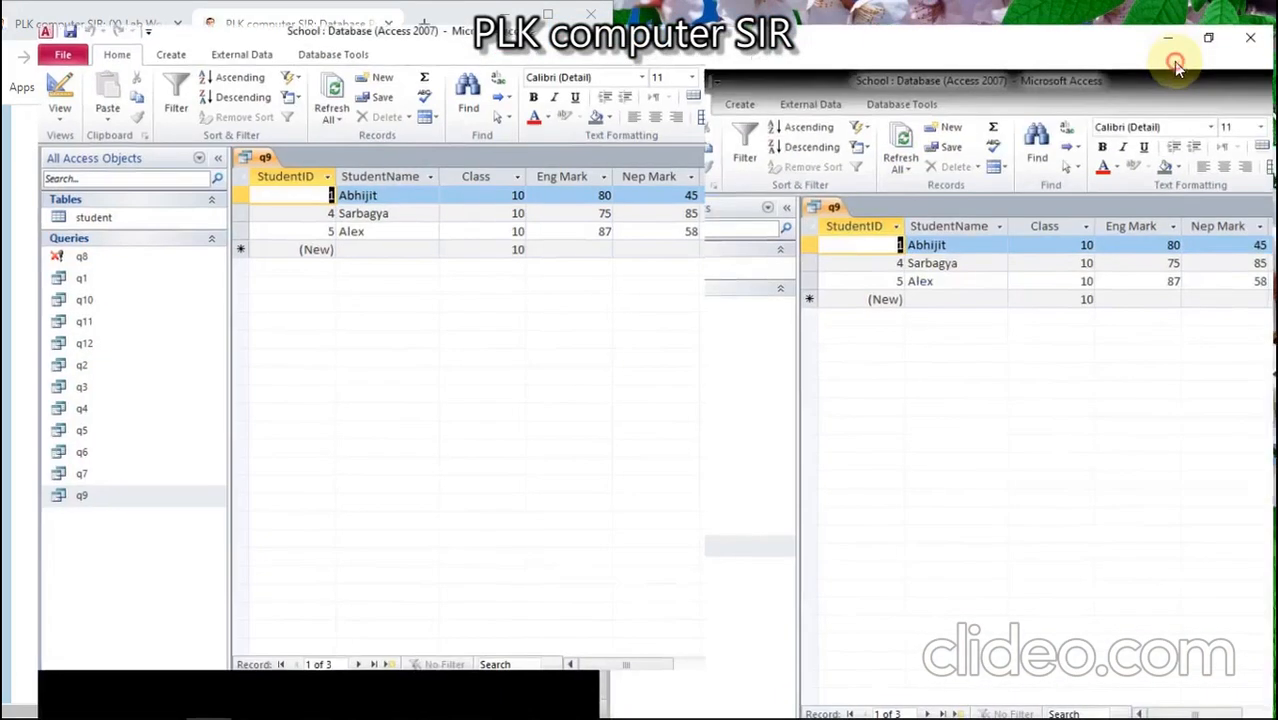
{"action": "right_click", "coordinate": [237, 138]}
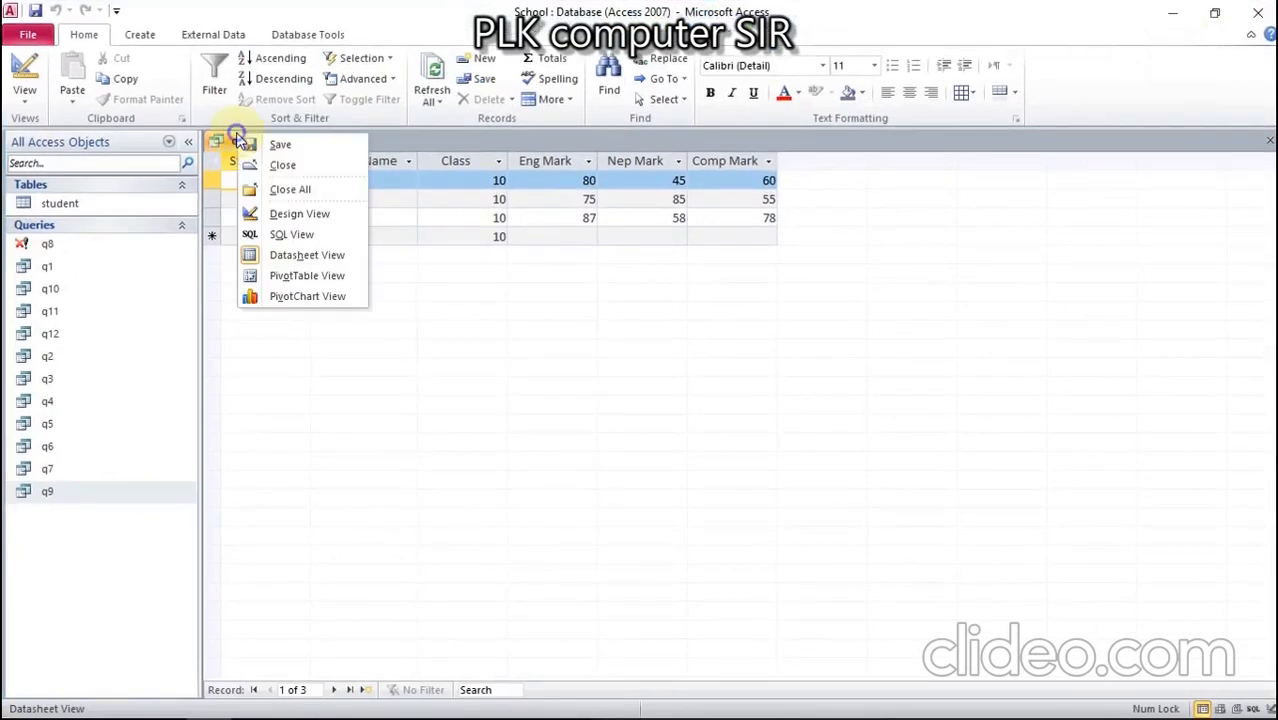
{"action": "left_click", "coordinate": [255, 214]}
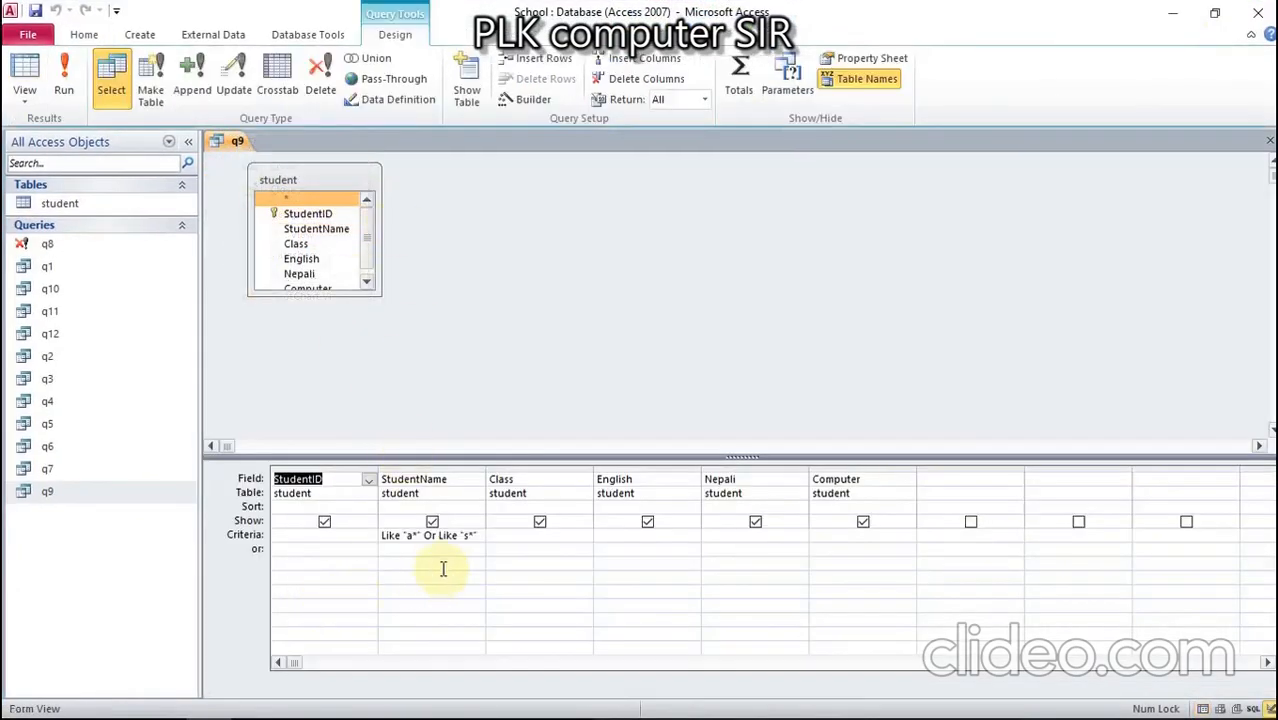
{"action": "left_click", "coordinate": [481, 533]}
{"action": "key", "text": "shift+Home"}
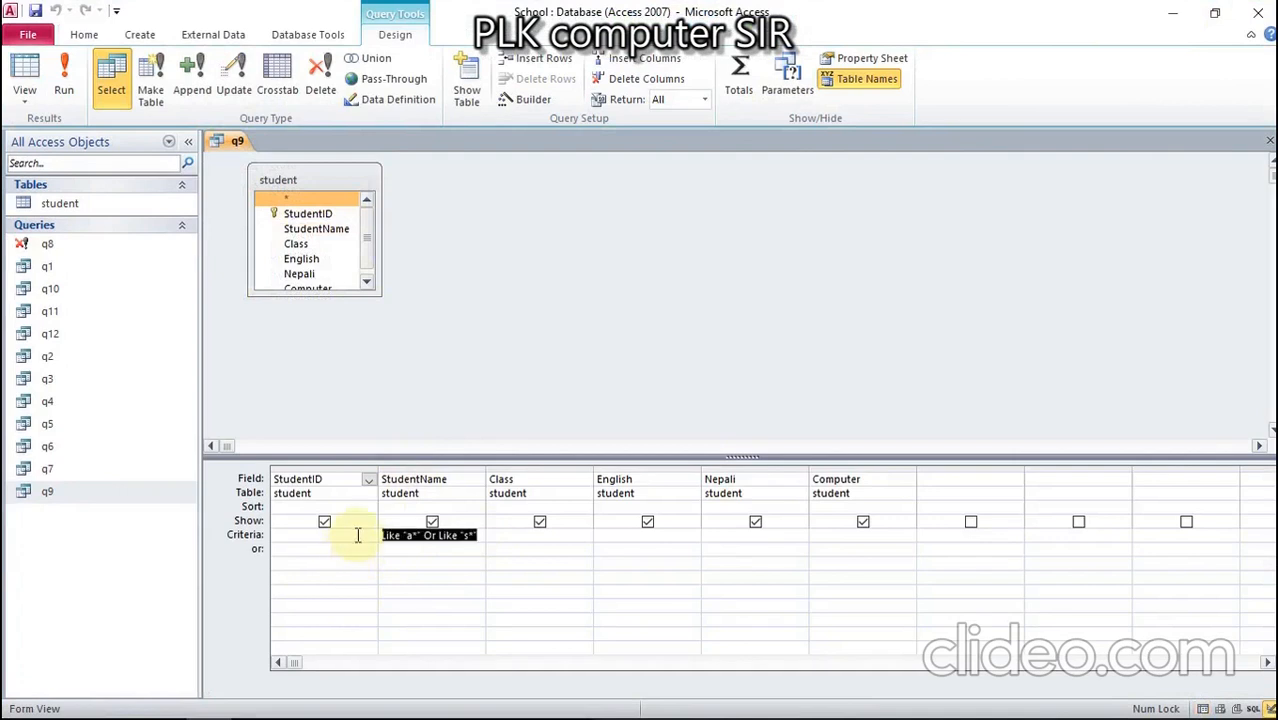
{"action": "key", "text": "Delete"}
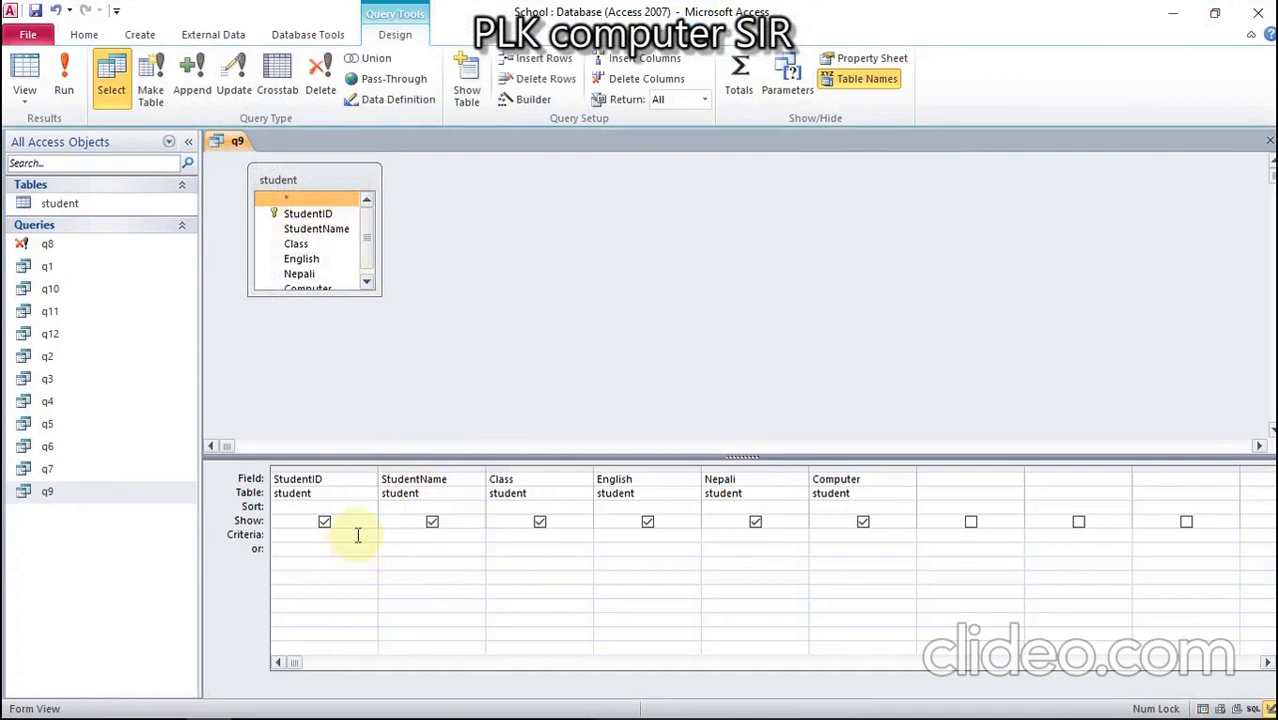
Step: Turn q9 into an update query that sets the English field to [English]+10, and save it
{"action": "left_click", "coordinate": [239, 87]}
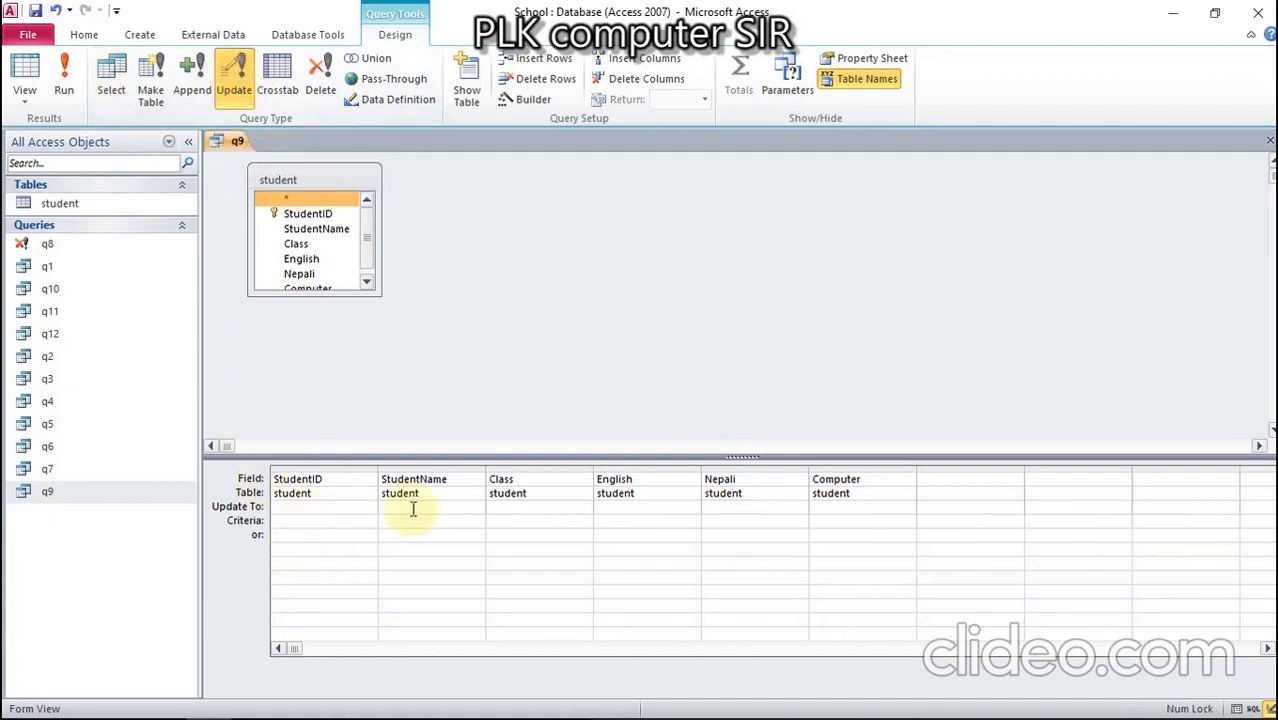
{"action": "left_click", "coordinate": [611, 507]}
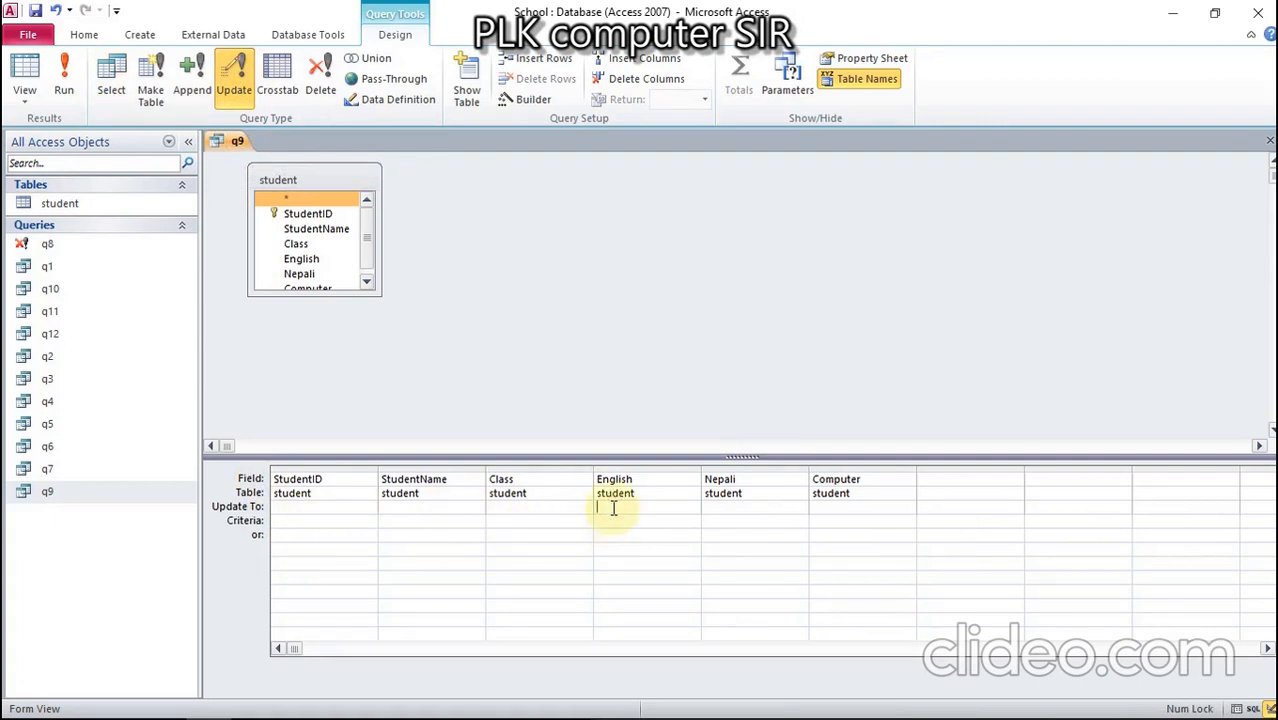
{"action": "type", "text": "[Eng"}
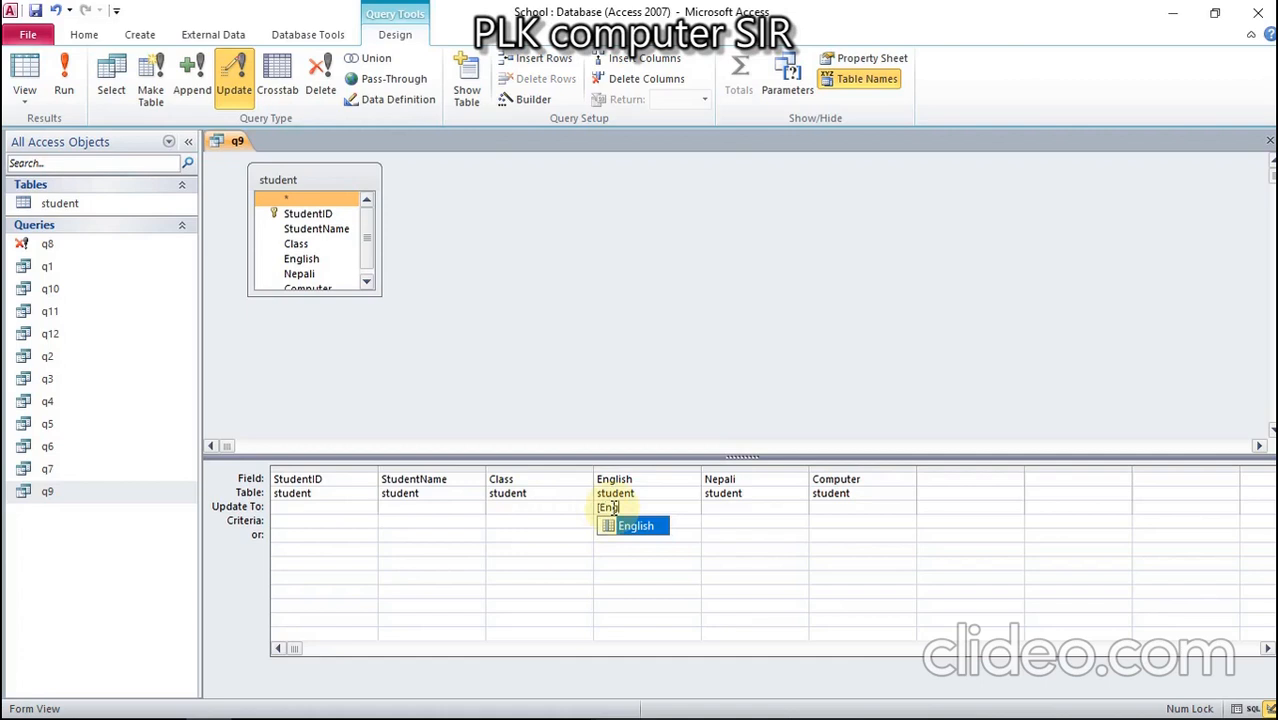
{"action": "key", "text": "Tab"}
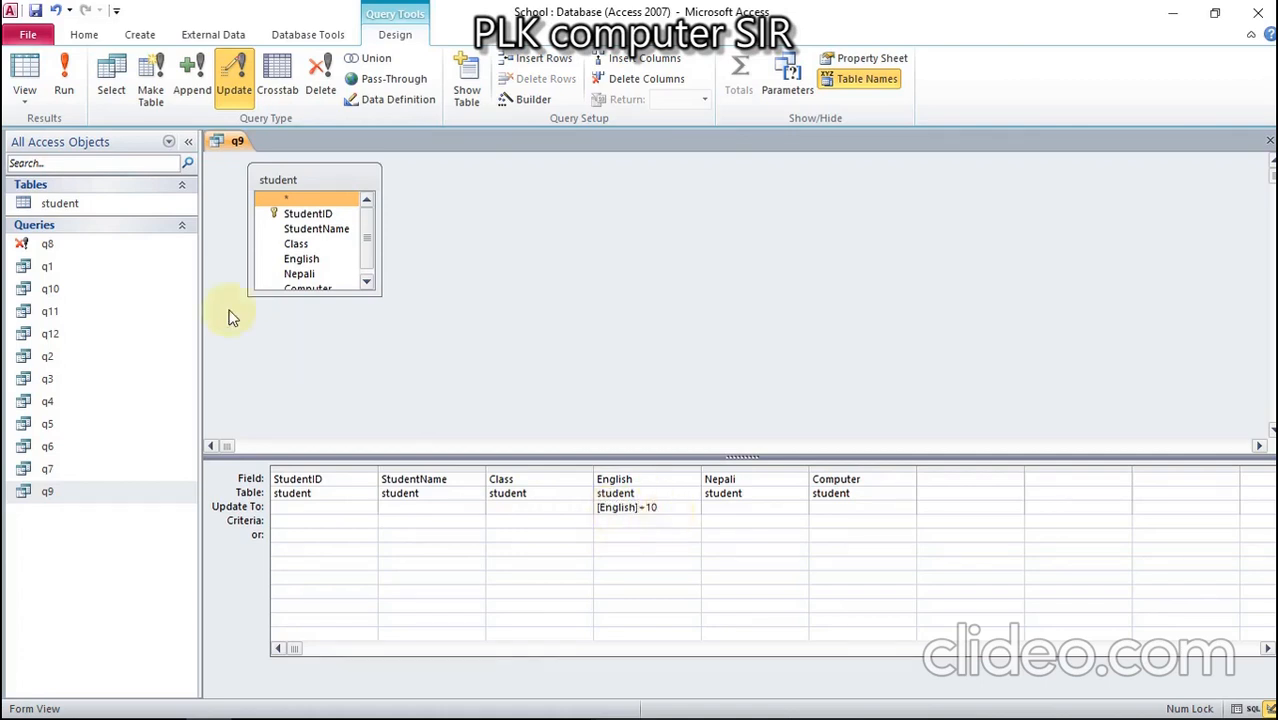
{"action": "right_click", "coordinate": [216, 142]}
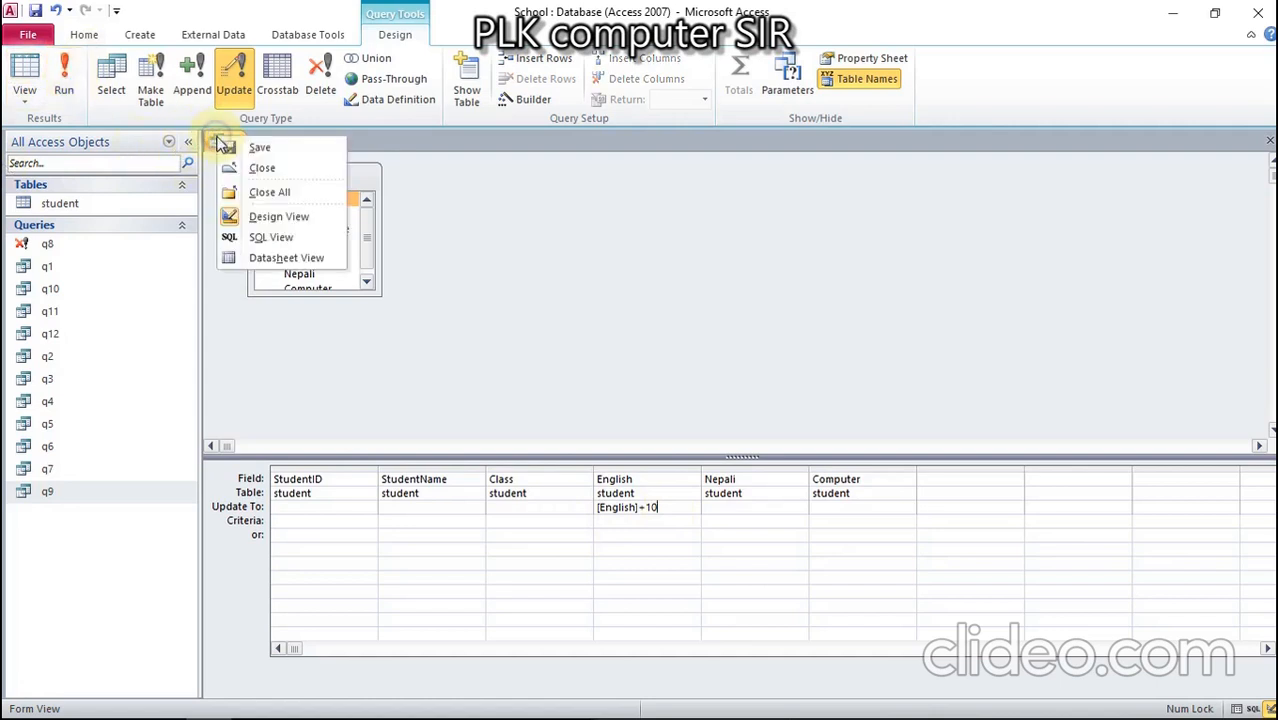
{"action": "left_click", "coordinate": [255, 145]}
Step: Run the q9 update query, confirm the update of the records, and close the query
{"action": "left_click", "coordinate": [78, 89]}
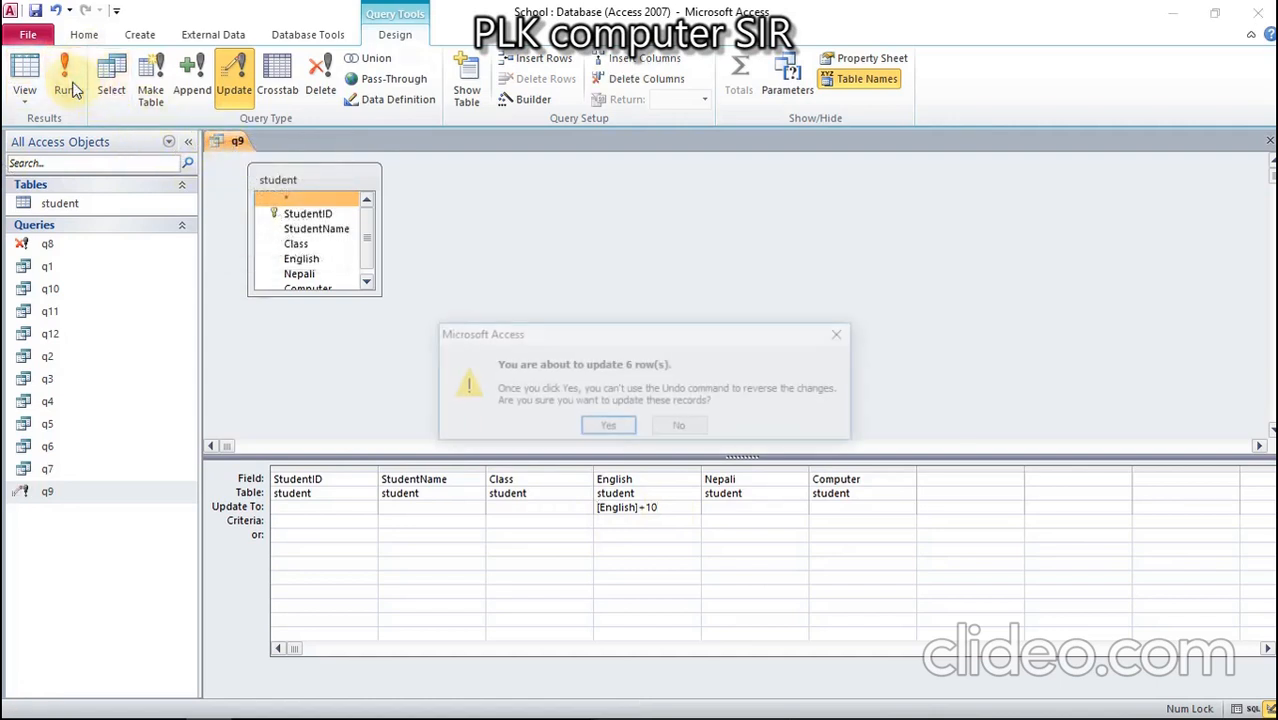
{"action": "left_click", "coordinate": [598, 429]}
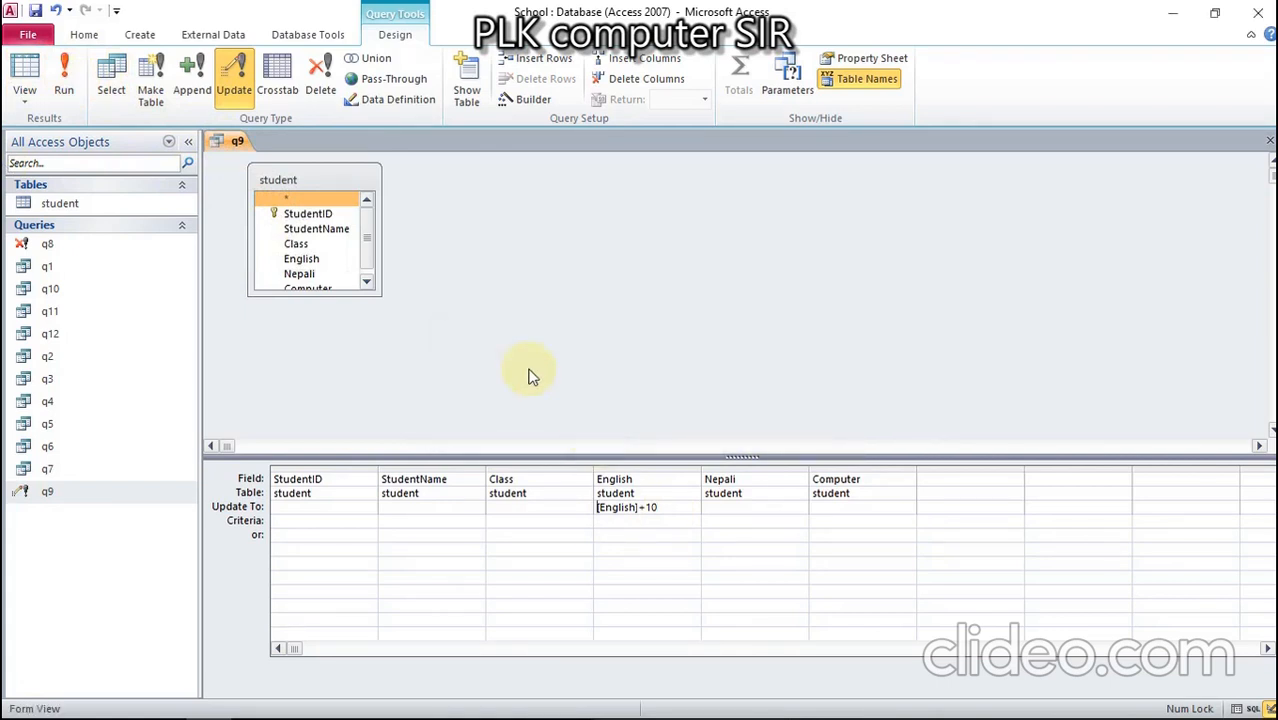
{"action": "right_click", "coordinate": [225, 143]}
{"action": "left_click", "coordinate": [245, 186]}
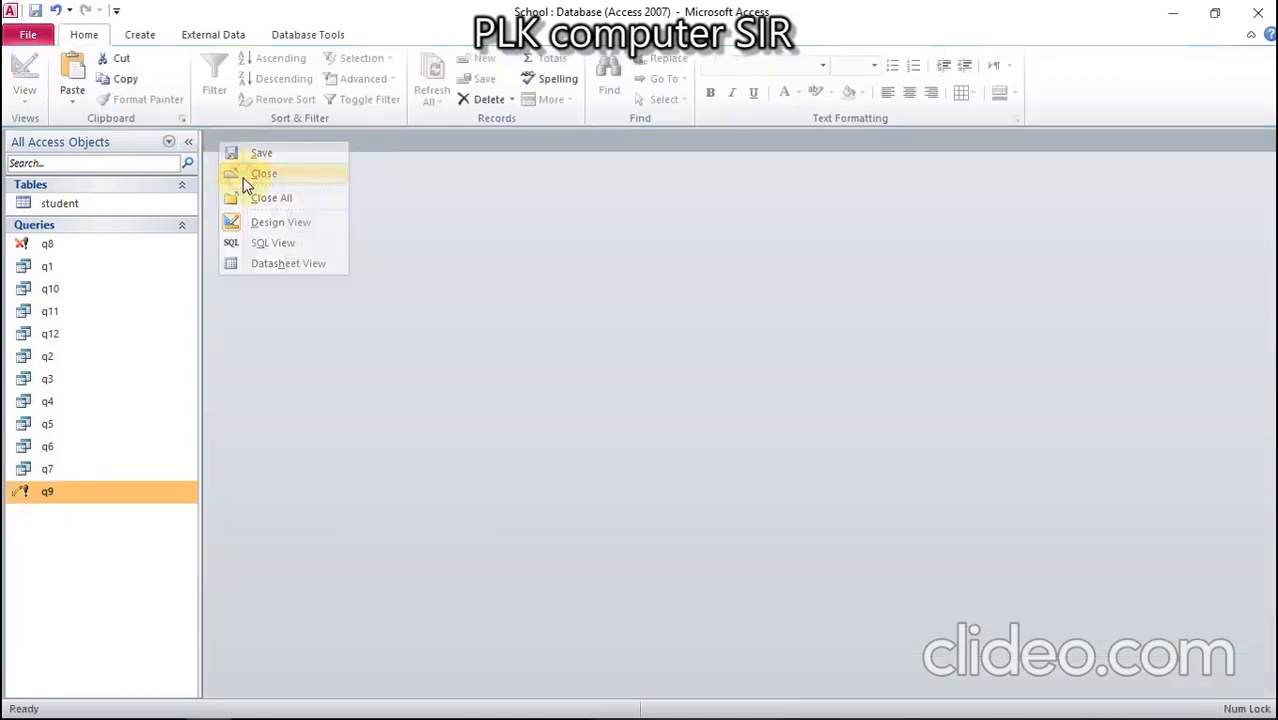
Step: Check the Eng Mark values in the student table, and read query task 10 on the practice web page
{"action": "double_click", "coordinate": [119, 200]}
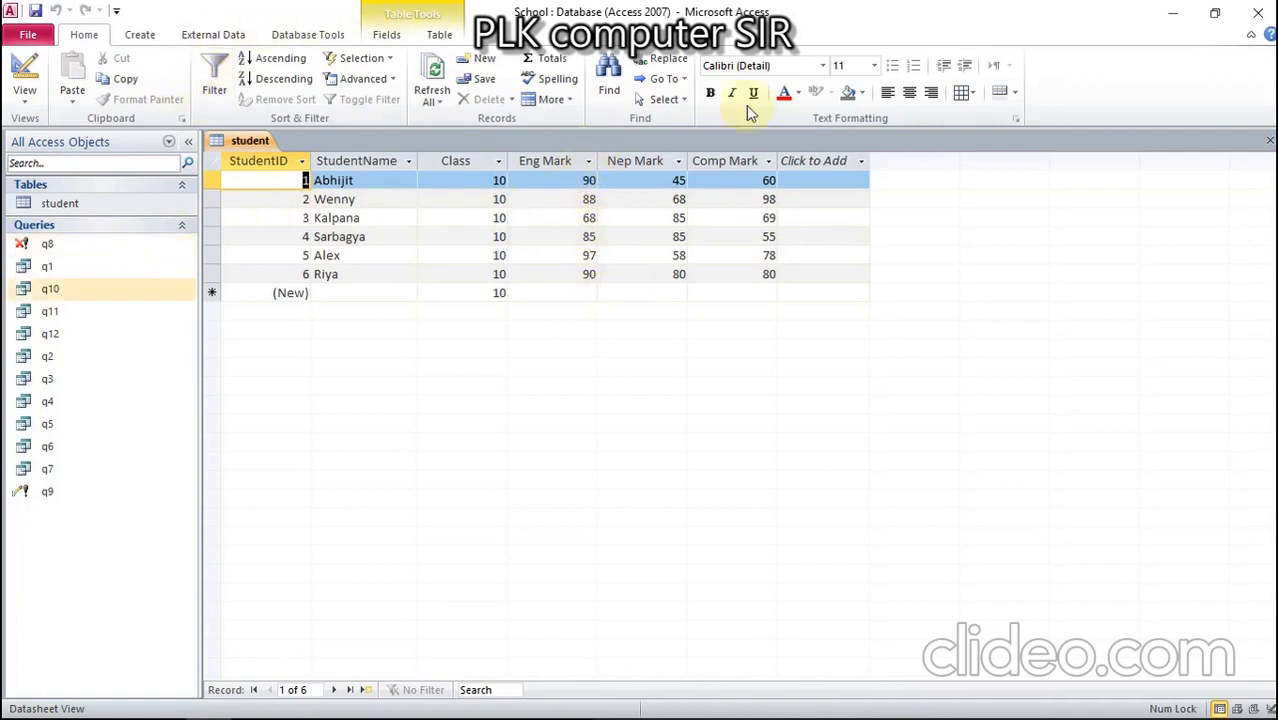
{"action": "left_click", "coordinate": [1170, 12]}
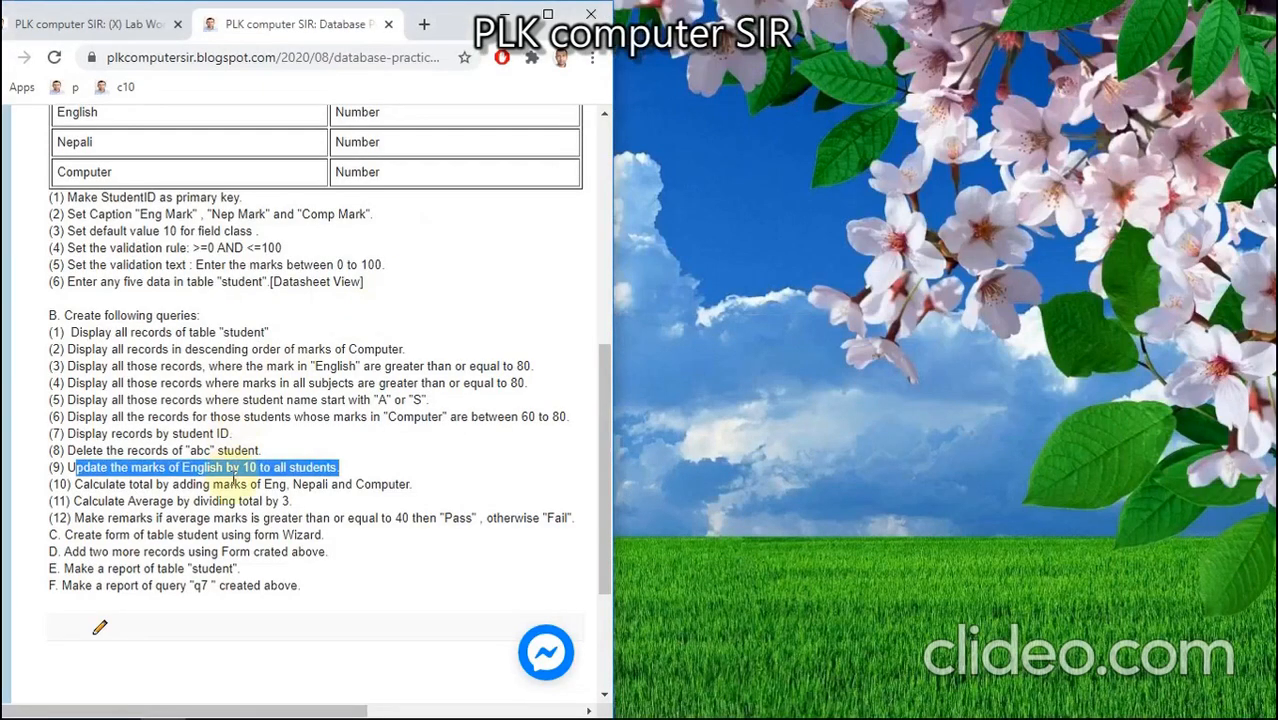
{"action": "left_click_drag", "start_coordinate": [90, 484], "coordinate": [421, 490]}
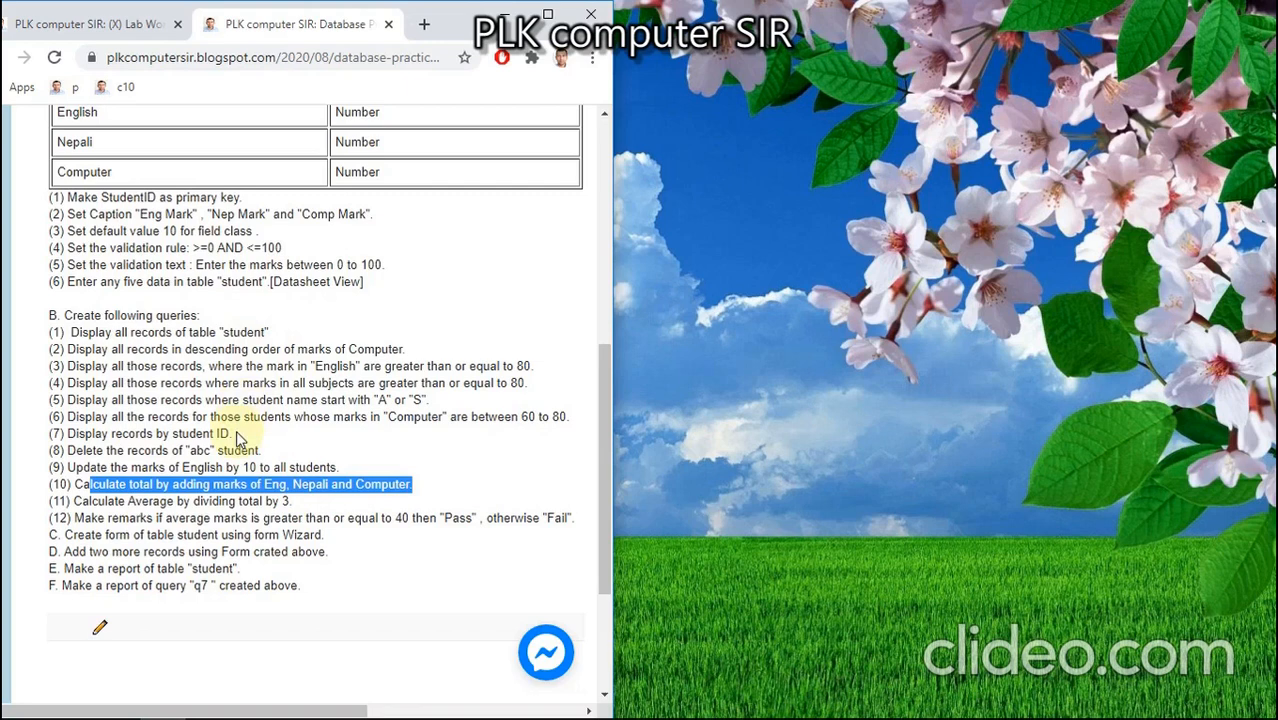
Step: Switch to Microsoft Access, close the student table, and open query q10 in Design view
{"action": "mouse_move", "coordinate": [268, 712]}
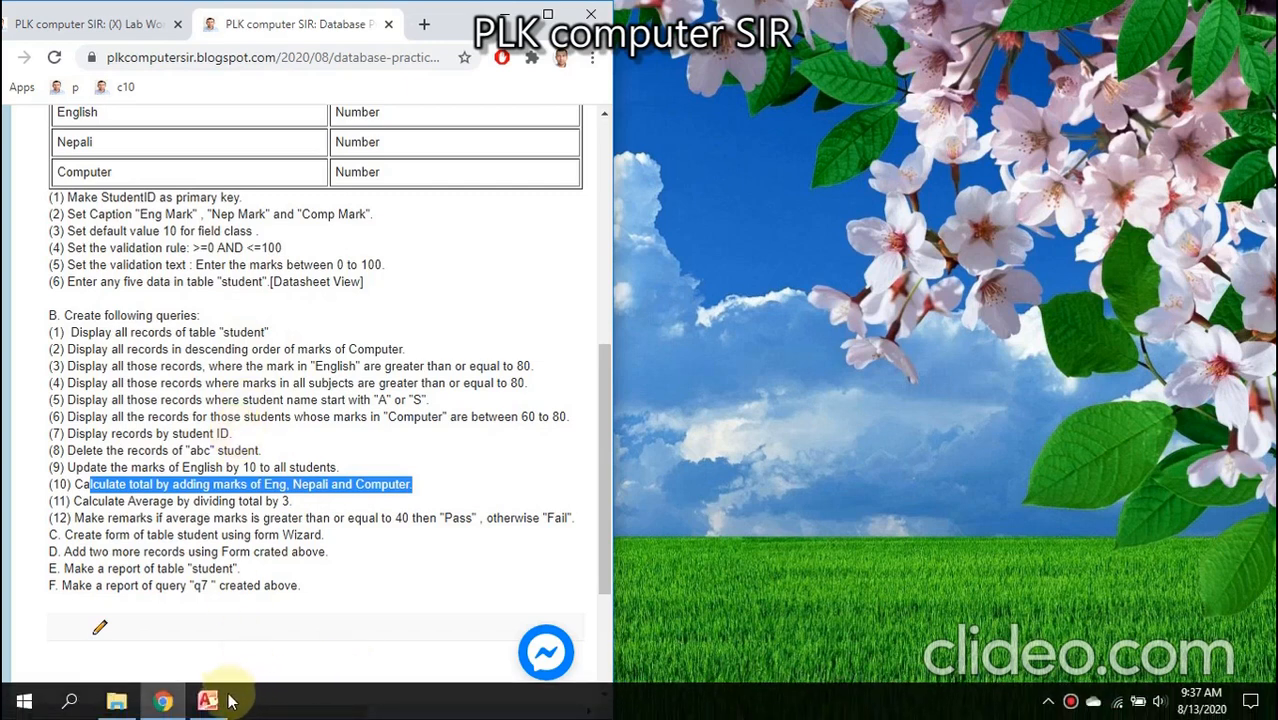
{"action": "mouse_move", "coordinate": [220, 703]}
{"action": "left_click", "coordinate": [210, 625]}
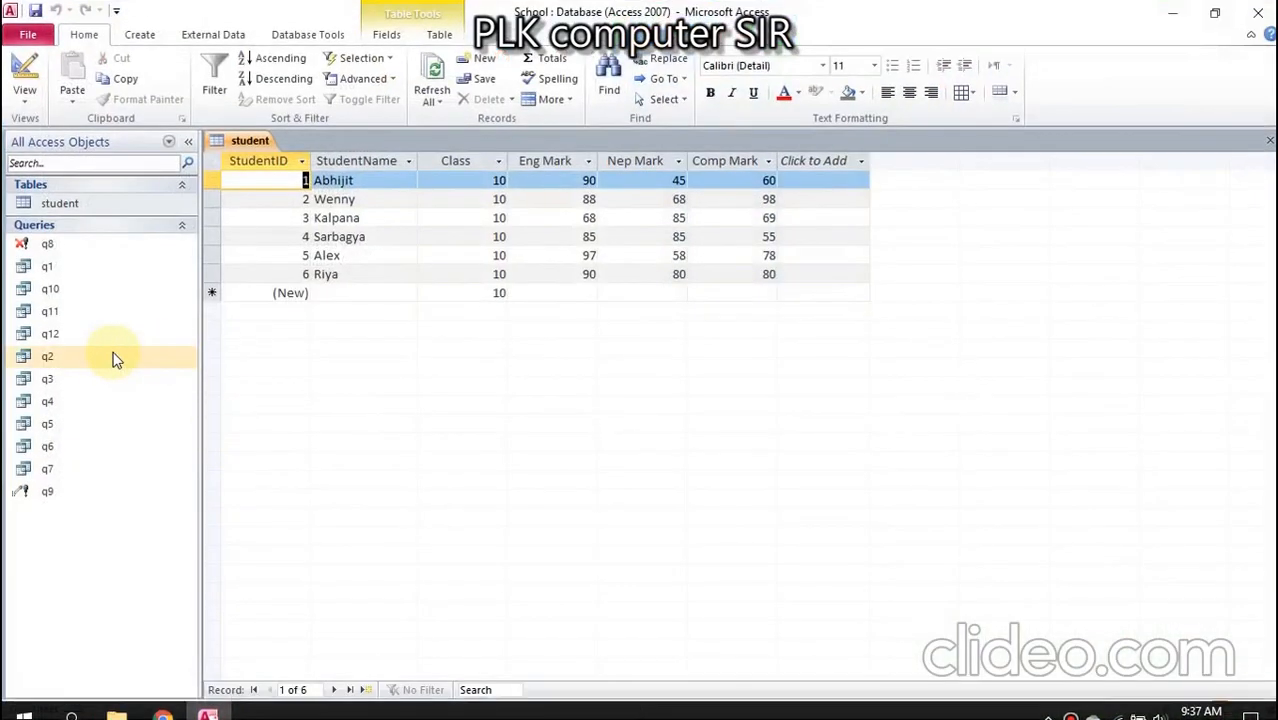
{"action": "double_click", "coordinate": [62, 292]}
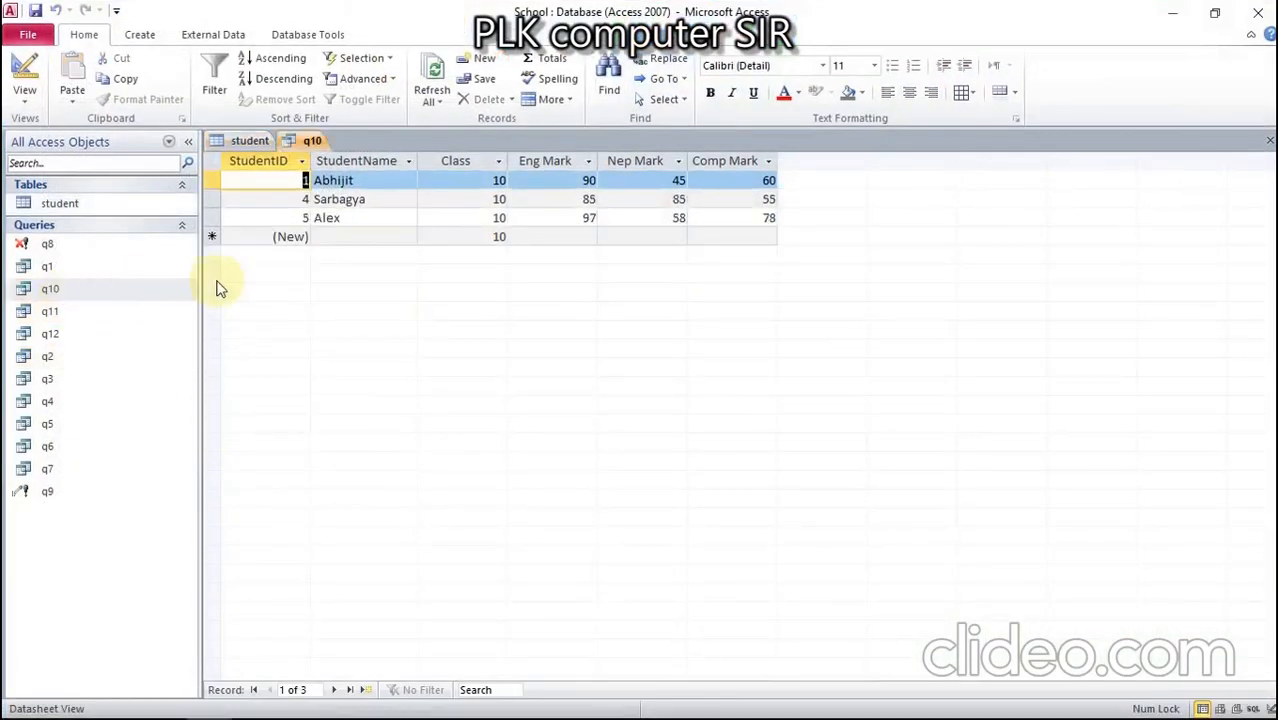
{"action": "right_click", "coordinate": [250, 141]}
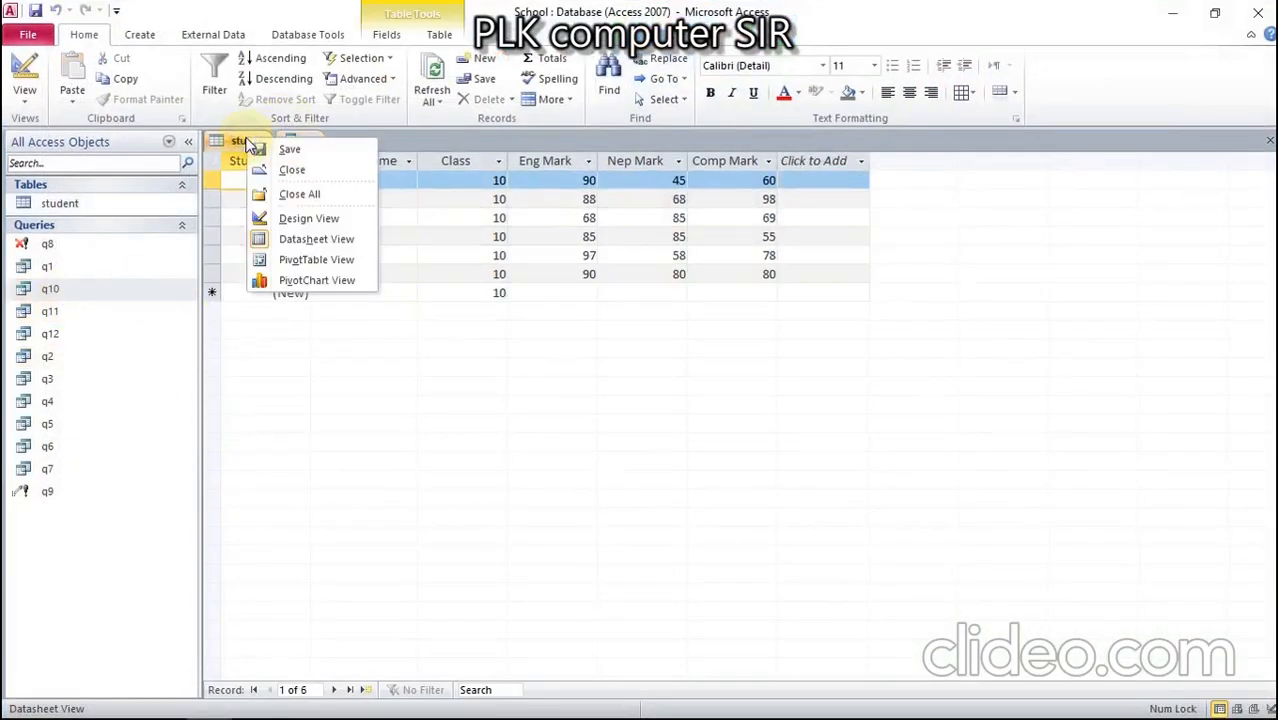
{"action": "left_click", "coordinate": [294, 166]}
{"action": "right_click", "coordinate": [250, 141]}
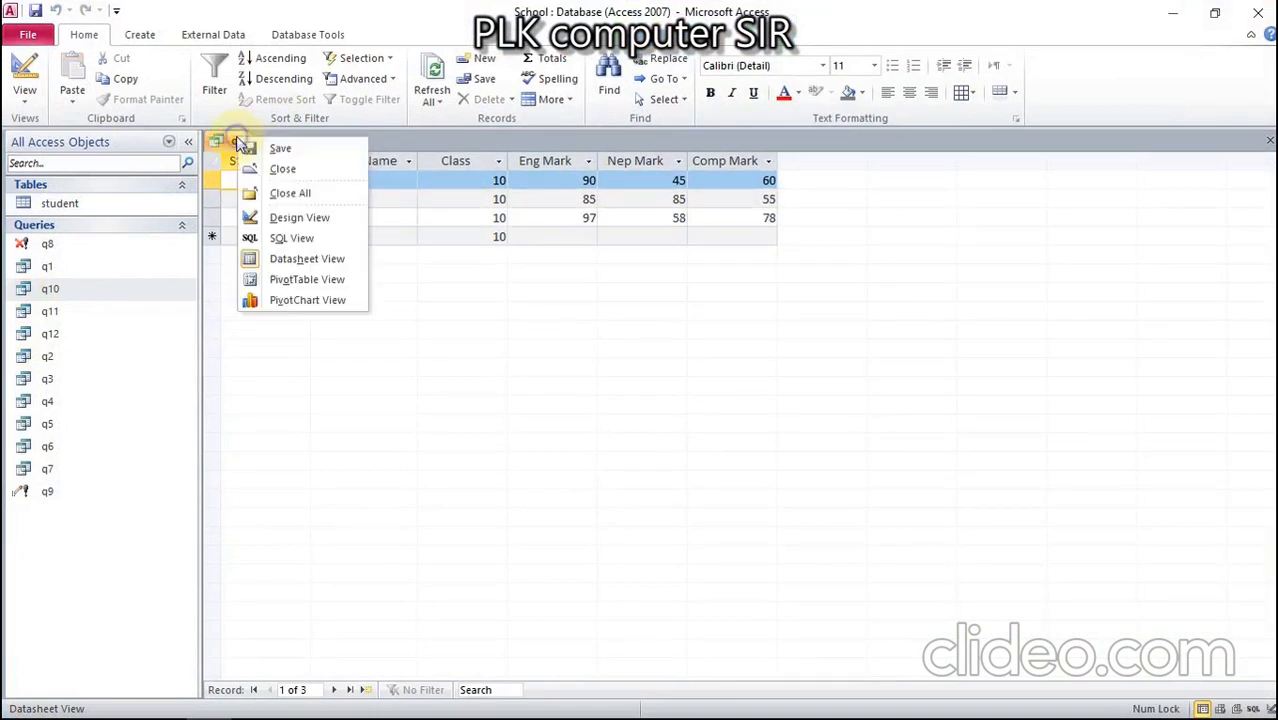
{"action": "left_click", "coordinate": [293, 218]}
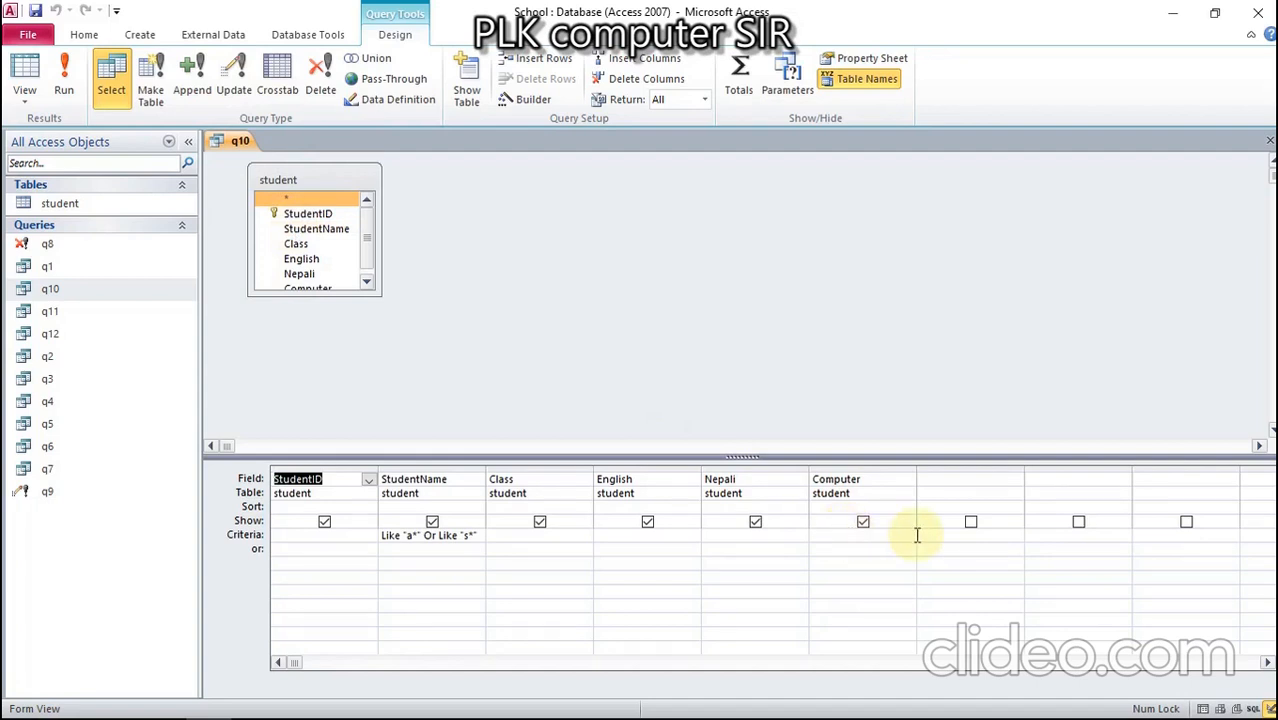
Step: Add the calculated field Total: [English]+[Nepali]+[Computer] after the Computer field in q10, widening its column to fit the expression
{"action": "left_click", "coordinate": [933, 481]}
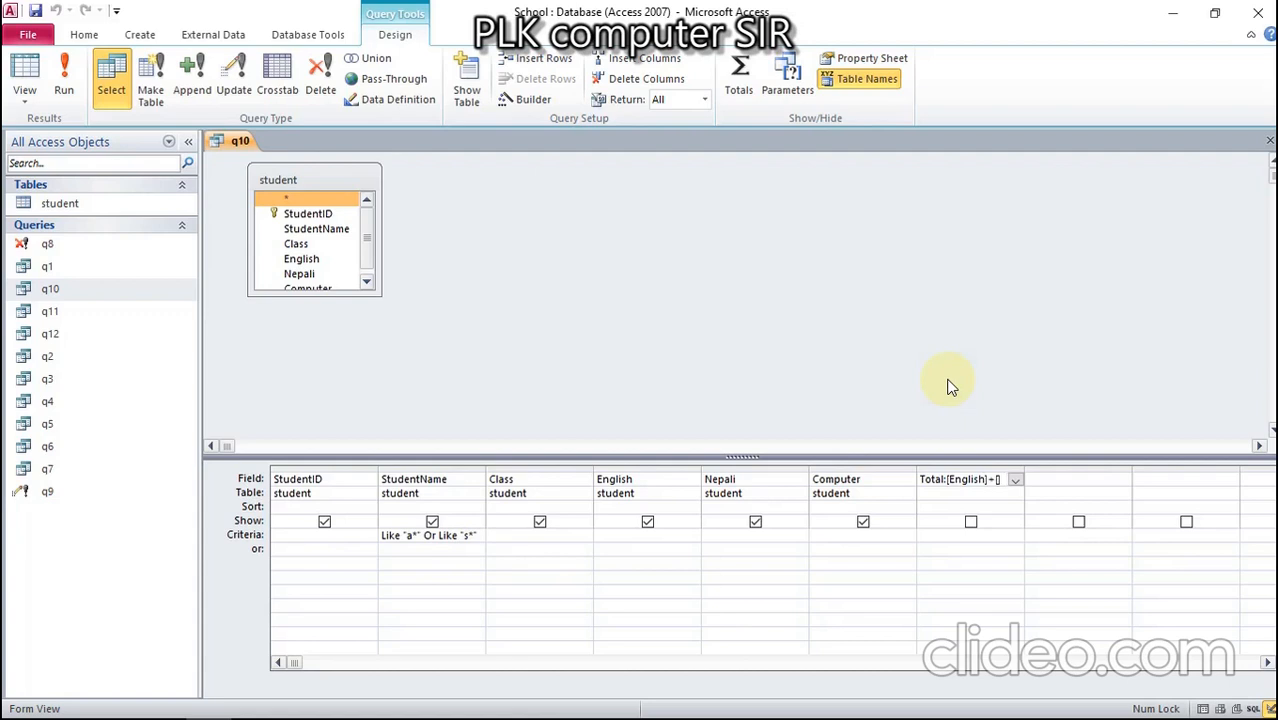
{"action": "type", "text": "Ne"}
{"action": "key", "text": "BackSpace"}
{"action": "key", "text": "BackSpace"}
{"action": "key", "text": "BackSpace"}
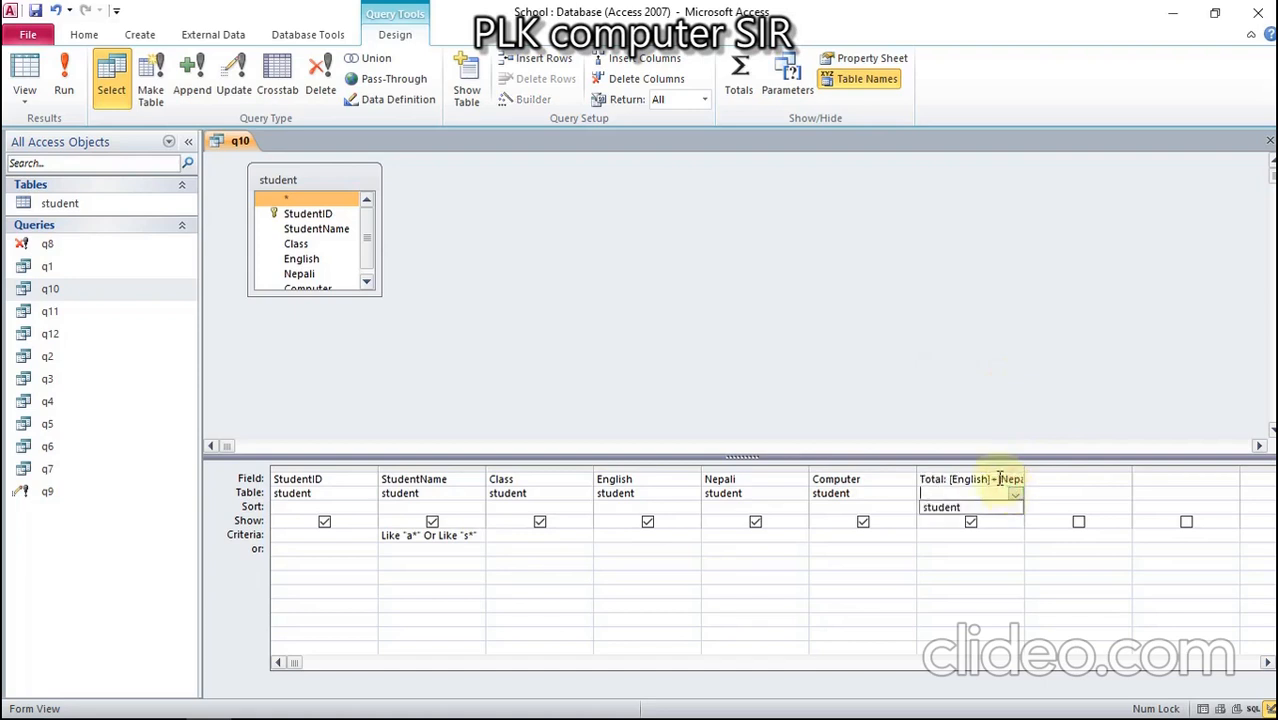
{"action": "left_click", "coordinate": [1000, 479]}
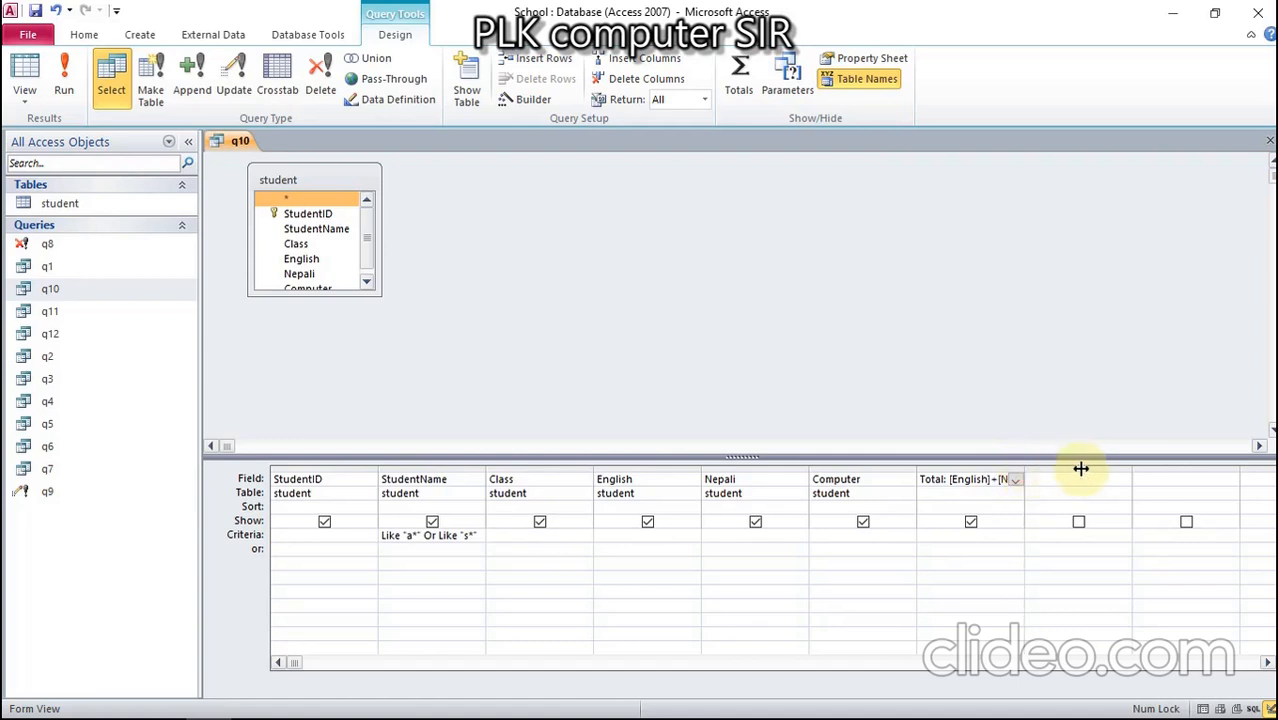
{"action": "left_click_drag", "start_coordinate": [1131, 468], "coordinate": [1136, 468]}
{"action": "left_click", "coordinate": [1043, 479]}
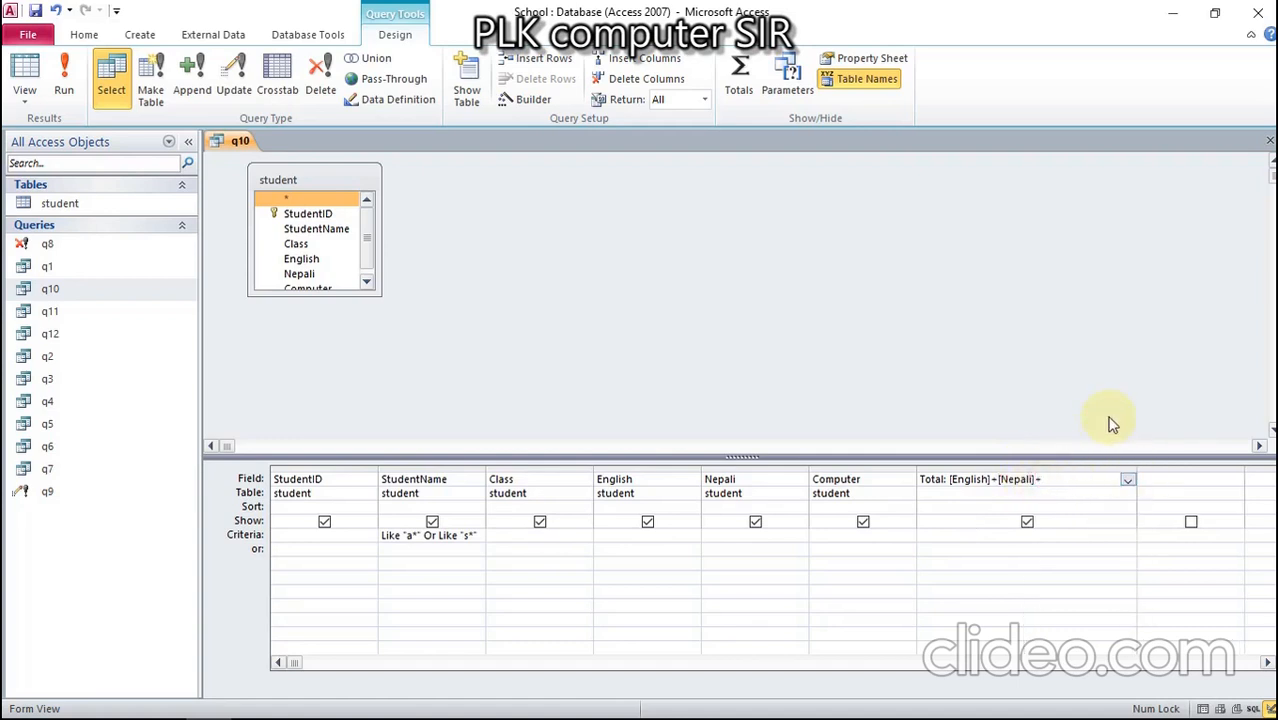
{"action": "type", "text": "+[Computer"}
Step: Save query q10 and run it
{"action": "right_click", "coordinate": [233, 141]}
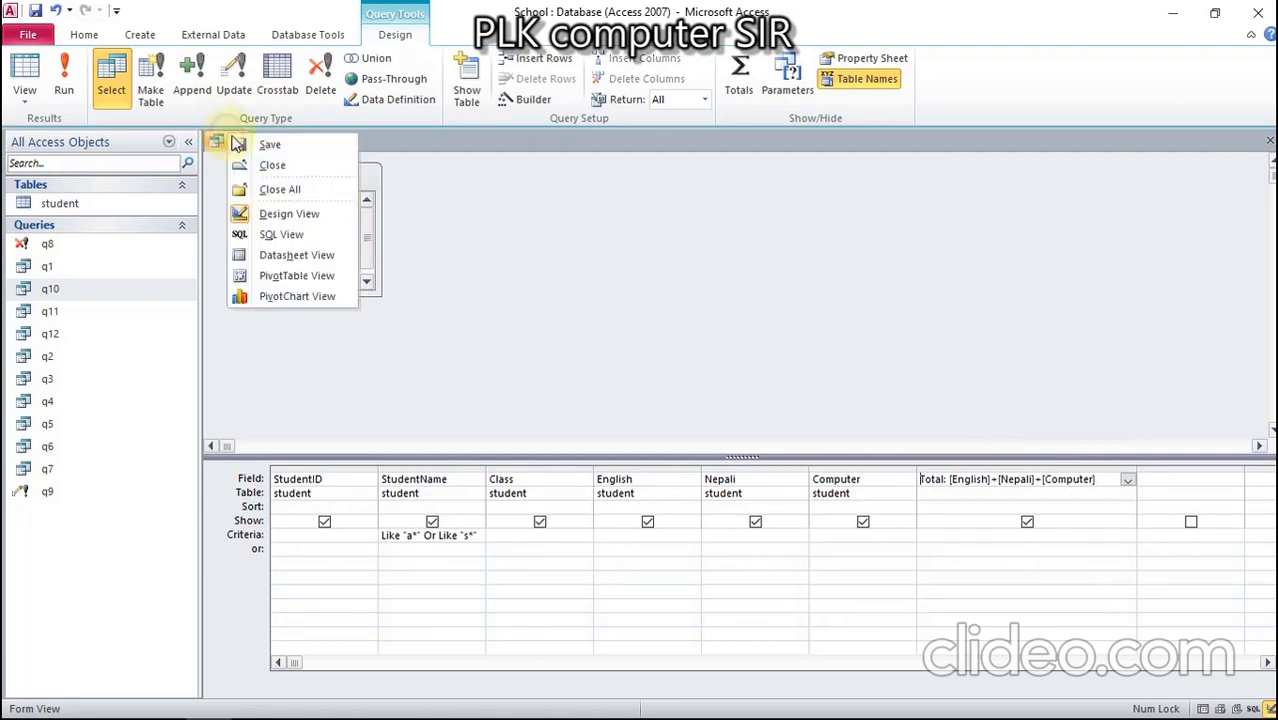
{"action": "left_click", "coordinate": [240, 145]}
{"action": "left_click", "coordinate": [66, 88]}
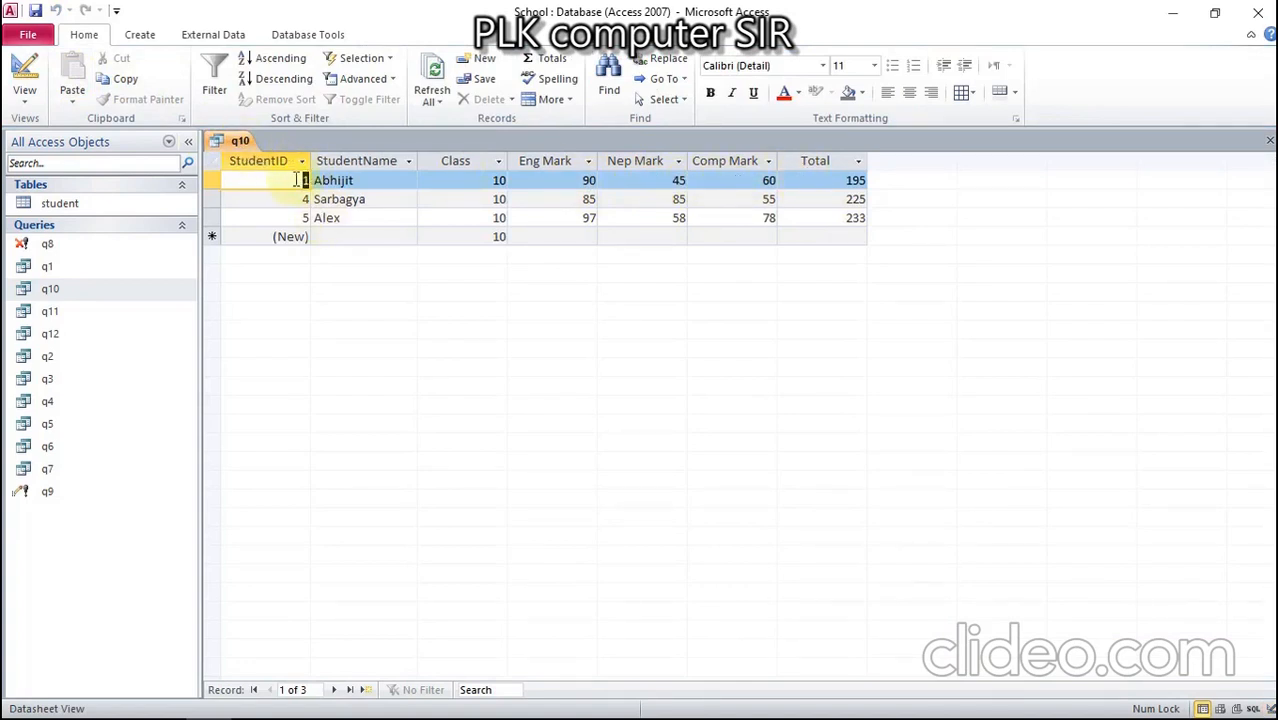
Step: Delete the Like "a*" Or Like "s*" criterion under StudentName in q10's design and run the query again
{"action": "right_click", "coordinate": [240, 142]}
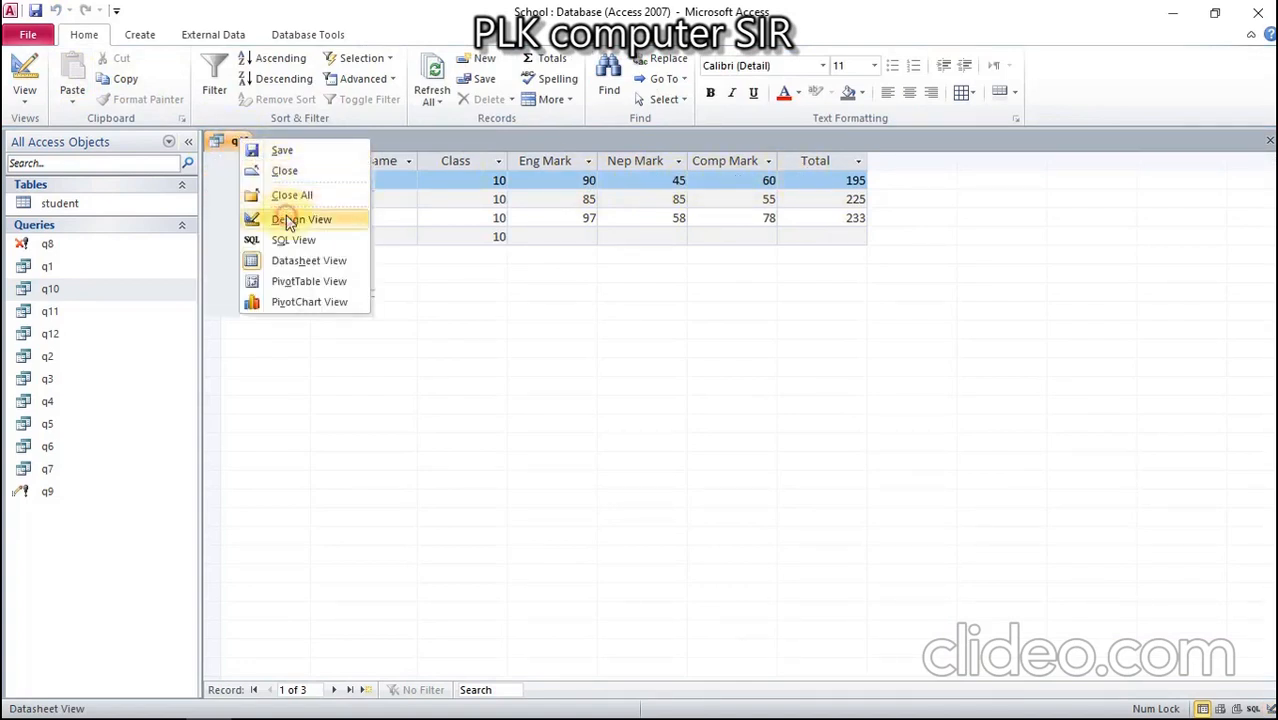
{"action": "left_click", "coordinate": [285, 218]}
{"action": "left_click_drag", "start_coordinate": [478, 535], "coordinate": [379, 535]}
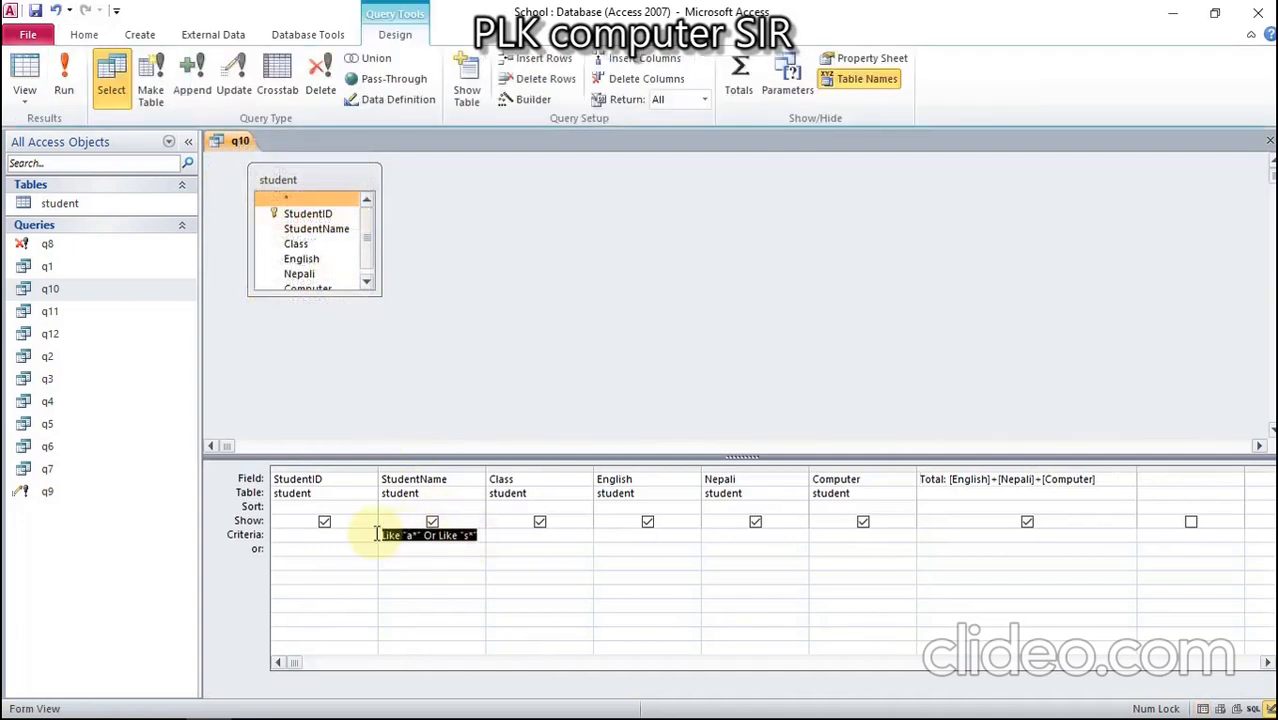
{"action": "key", "text": "Delete"}
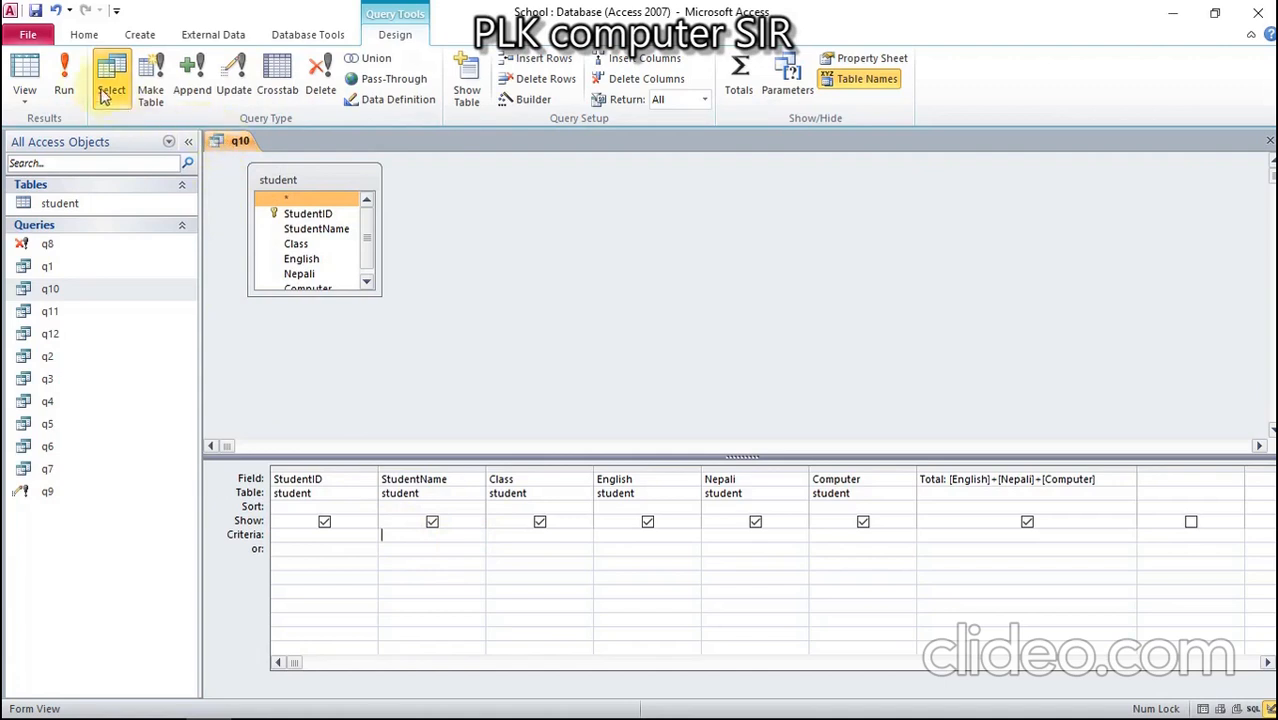
{"action": "left_click", "coordinate": [62, 80]}
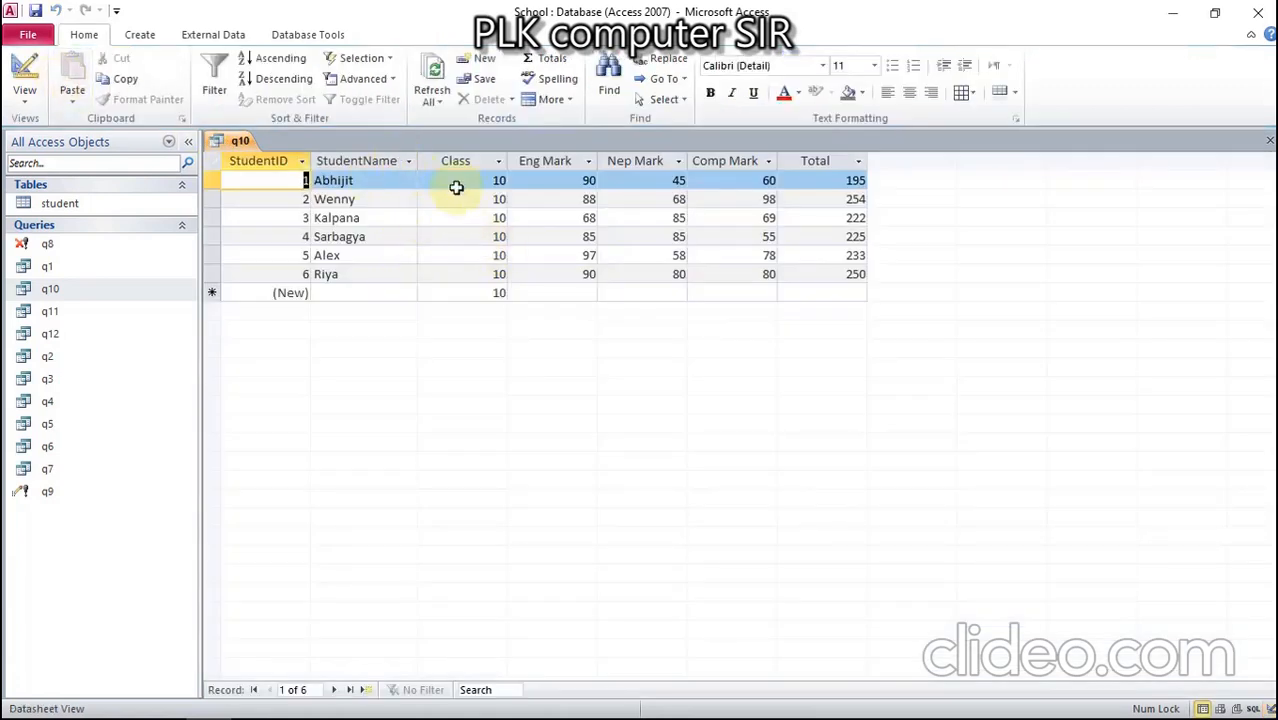
Step: Check the Total column in q10's results, and read query task 11 on the practice web page
{"action": "left_click", "coordinate": [858, 161]}
{"action": "left_click", "coordinate": [859, 164]}
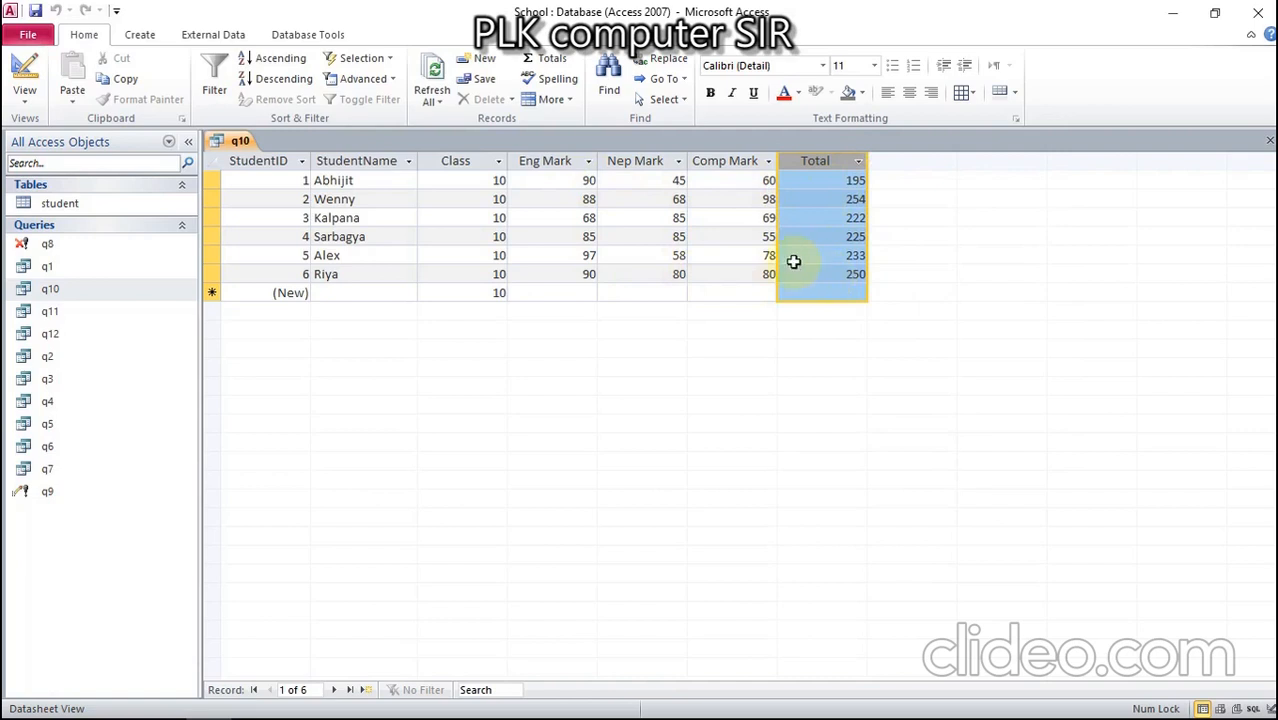
{"action": "left_click", "coordinate": [1189, 13]}
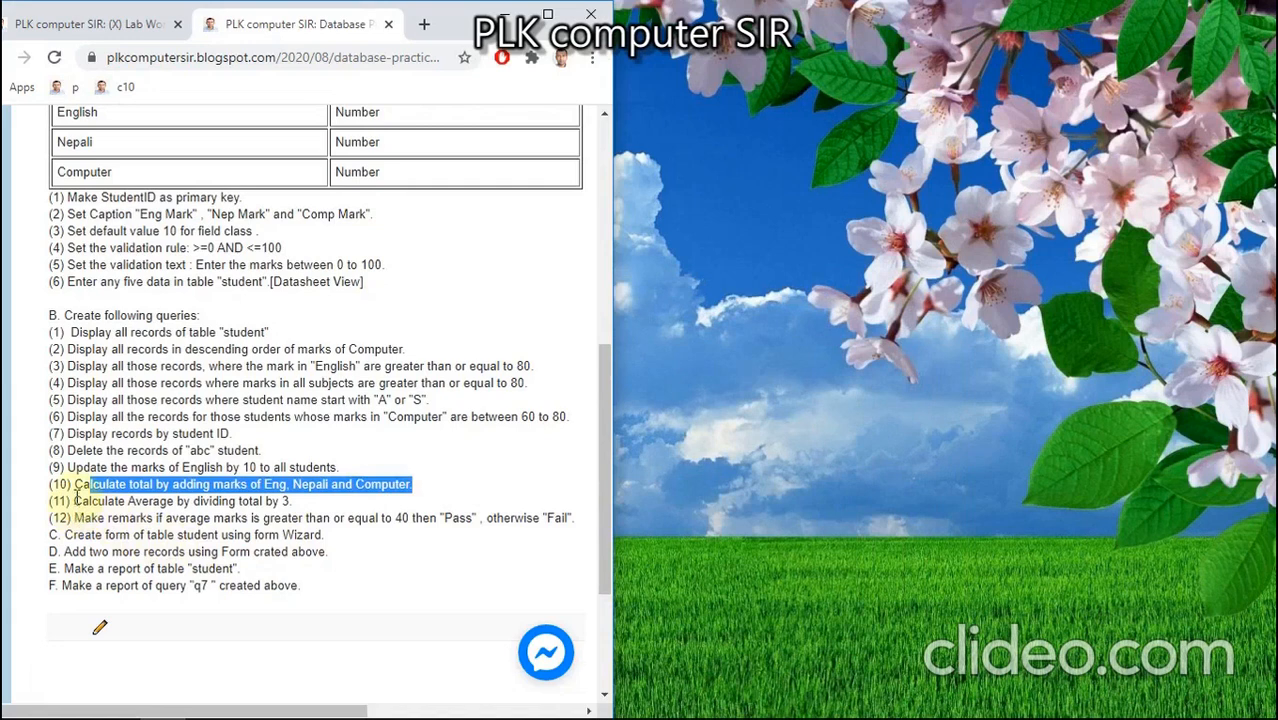
{"action": "left_click_drag", "start_coordinate": [76, 497], "coordinate": [295, 501]}
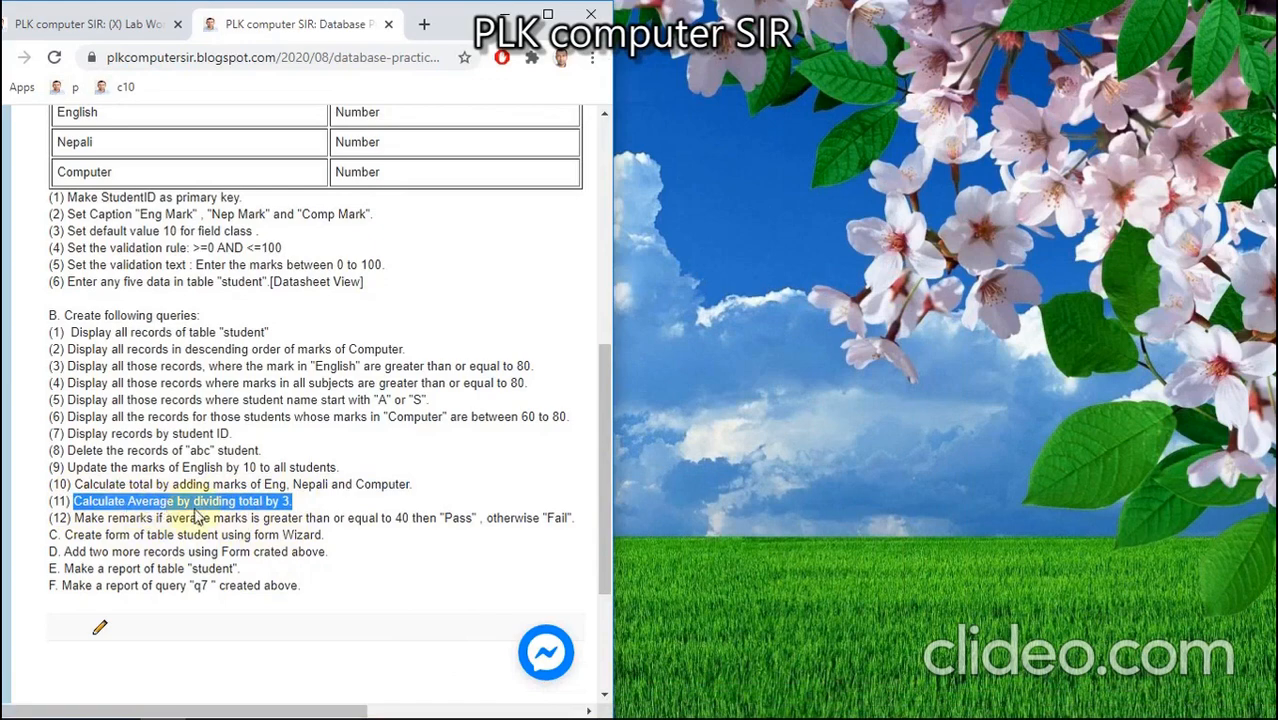
Step: Return to Microsoft Access and close query q10
{"action": "left_click", "coordinate": [207, 701]}
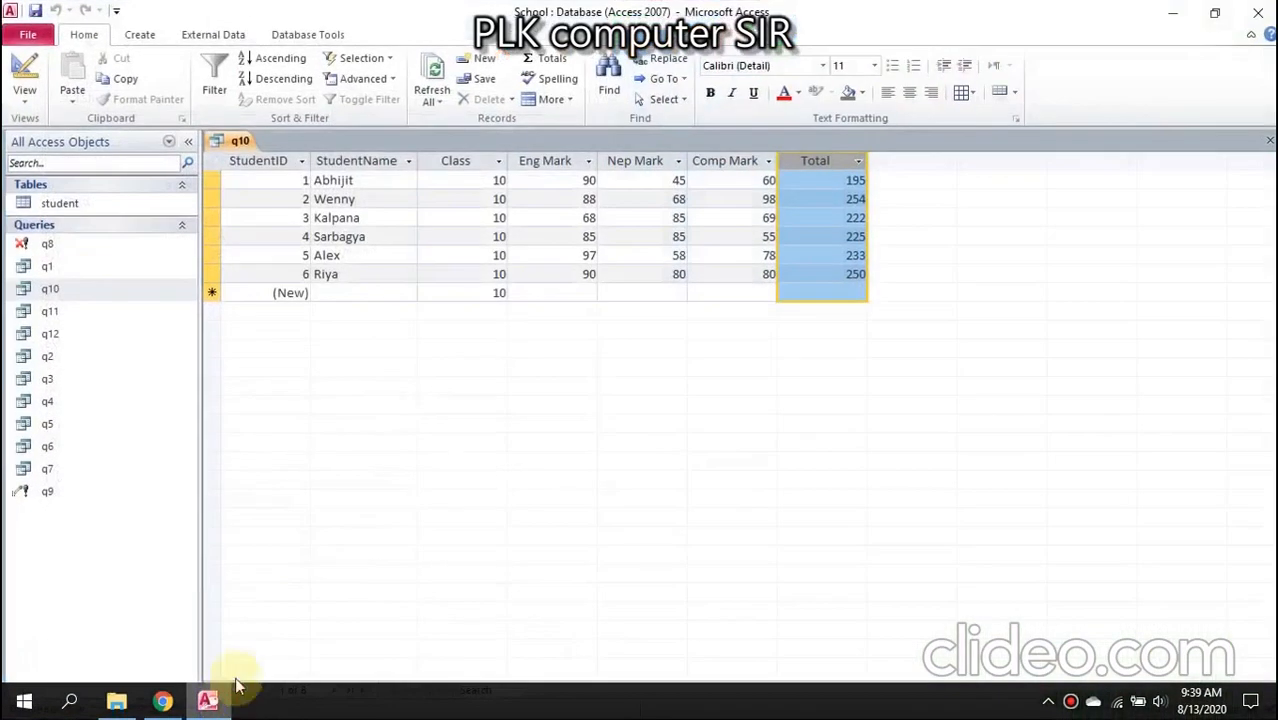
{"action": "right_click", "coordinate": [241, 144]}
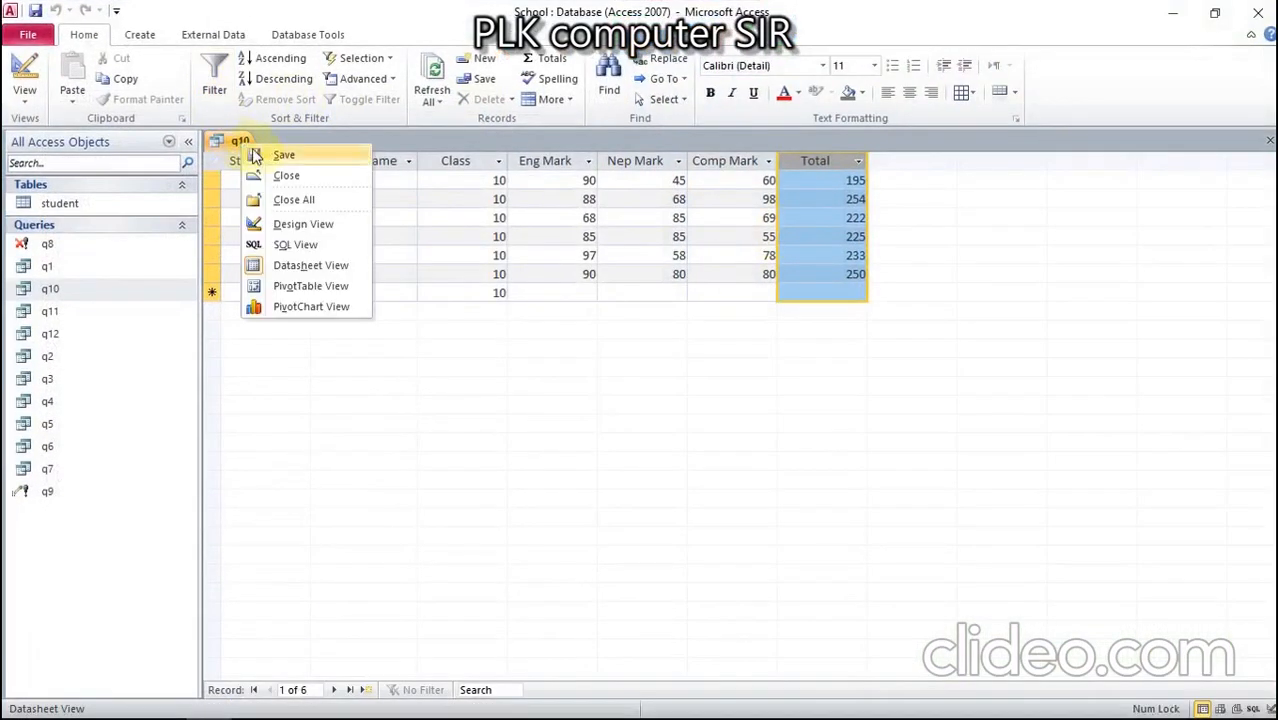
{"action": "left_click", "coordinate": [266, 176]}
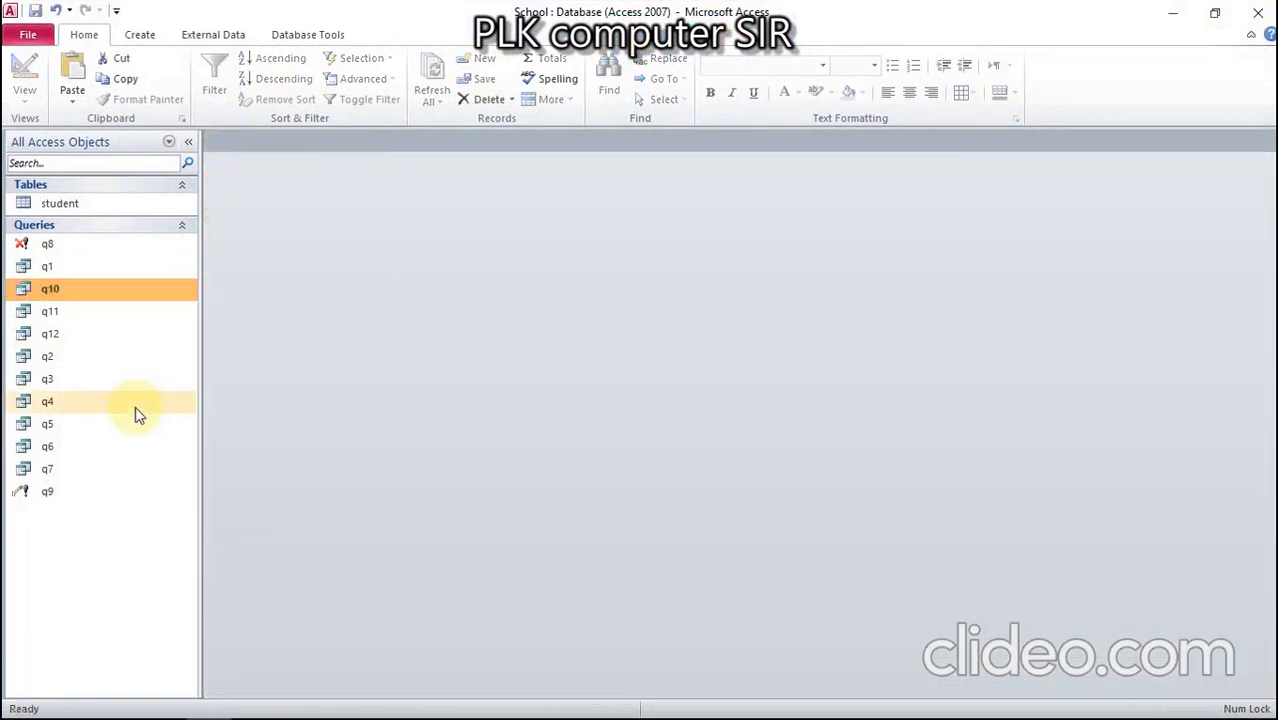
Step: Open query q11 in Design view and delete the Like "a*" Or Like "s*" criterion under StudentName
{"action": "double_click", "coordinate": [64, 311]}
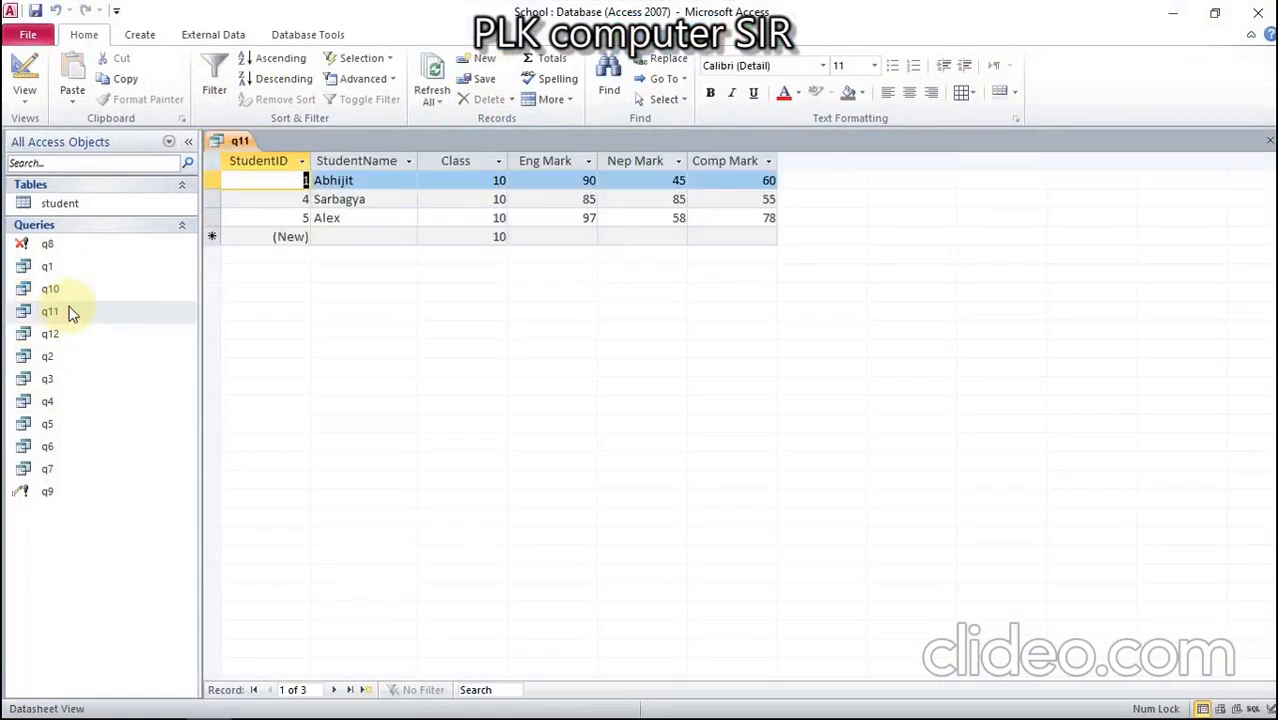
{"action": "right_click", "coordinate": [235, 146]}
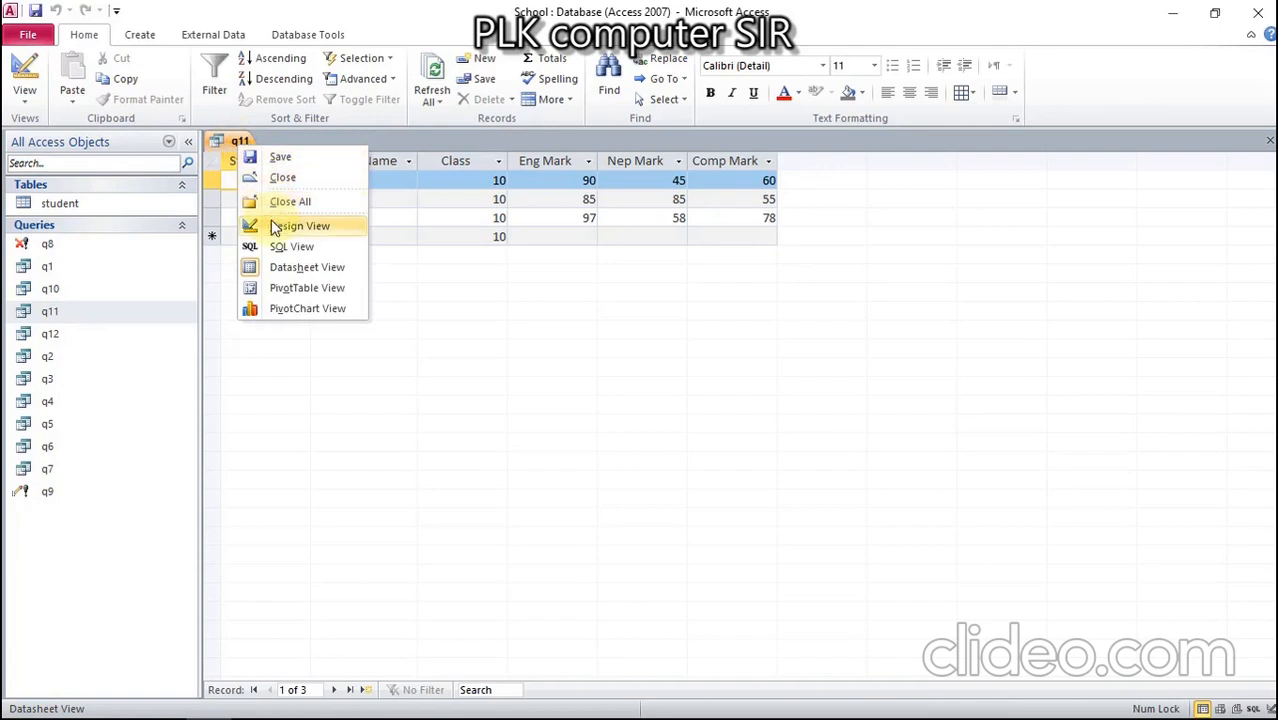
{"action": "left_click", "coordinate": [285, 225]}
{"action": "left_click_drag", "start_coordinate": [478, 536], "coordinate": [371, 538]}
{"action": "key", "text": "Delete"}
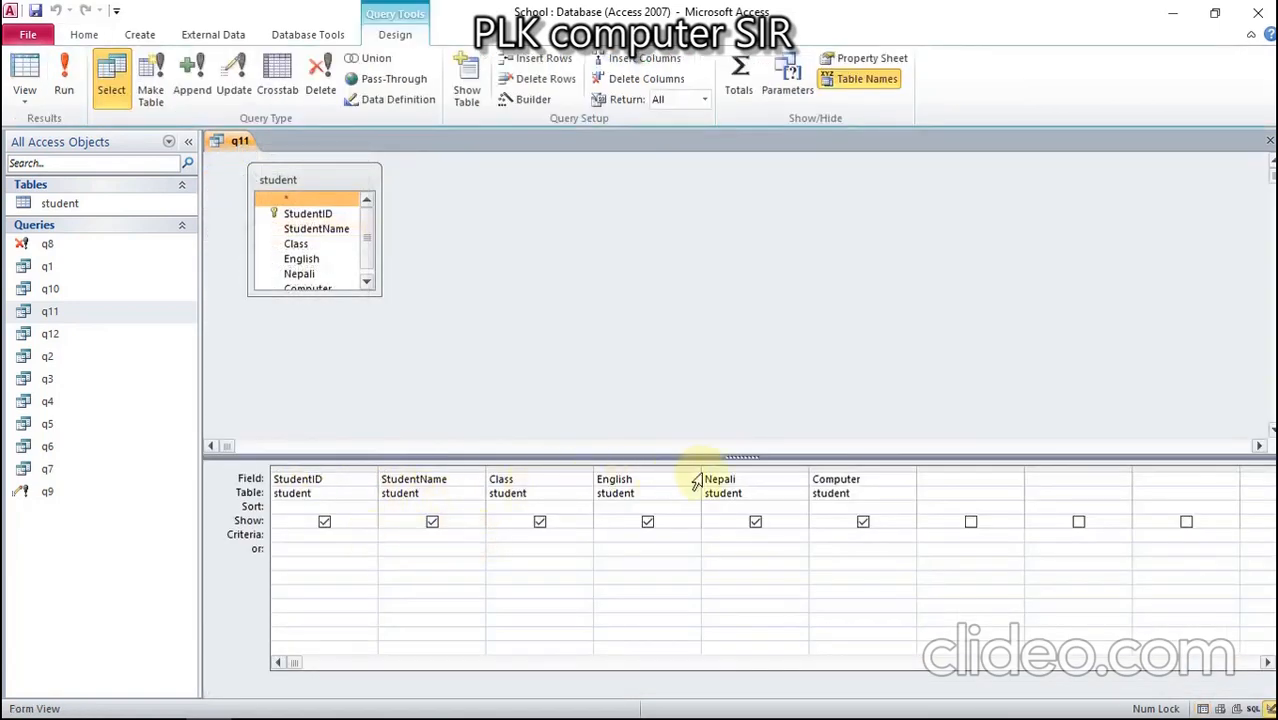
Step: Narrow the StudentID through Computer columns in q11's design grid to make room for additional fields
{"action": "left_click", "coordinate": [920, 482]}
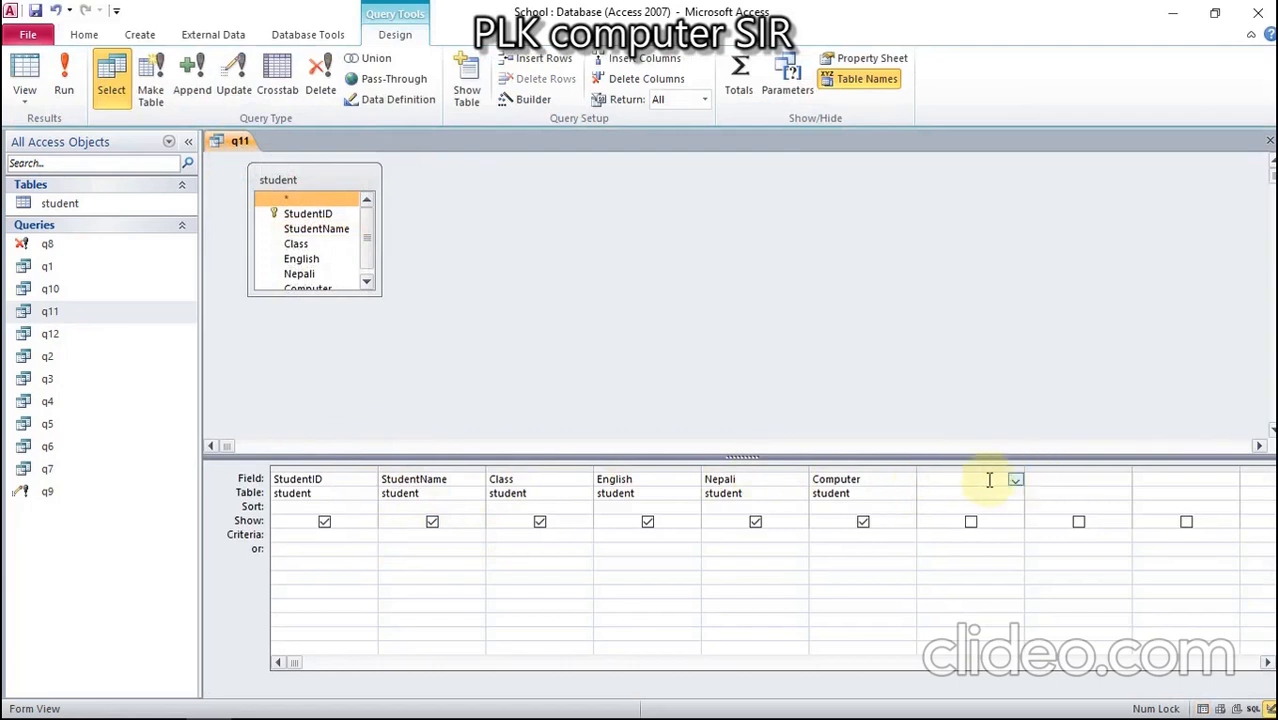
{"action": "double_click", "coordinate": [916, 467]}
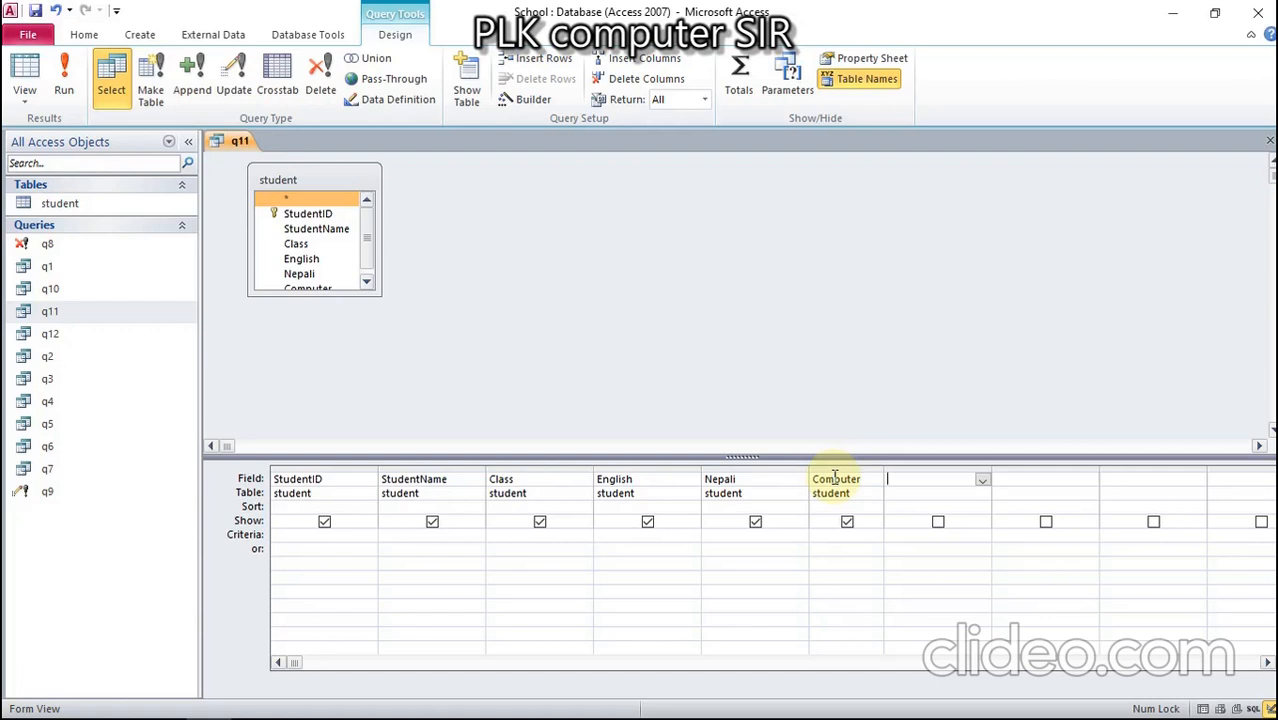
{"action": "left_click", "coordinate": [369, 480]}
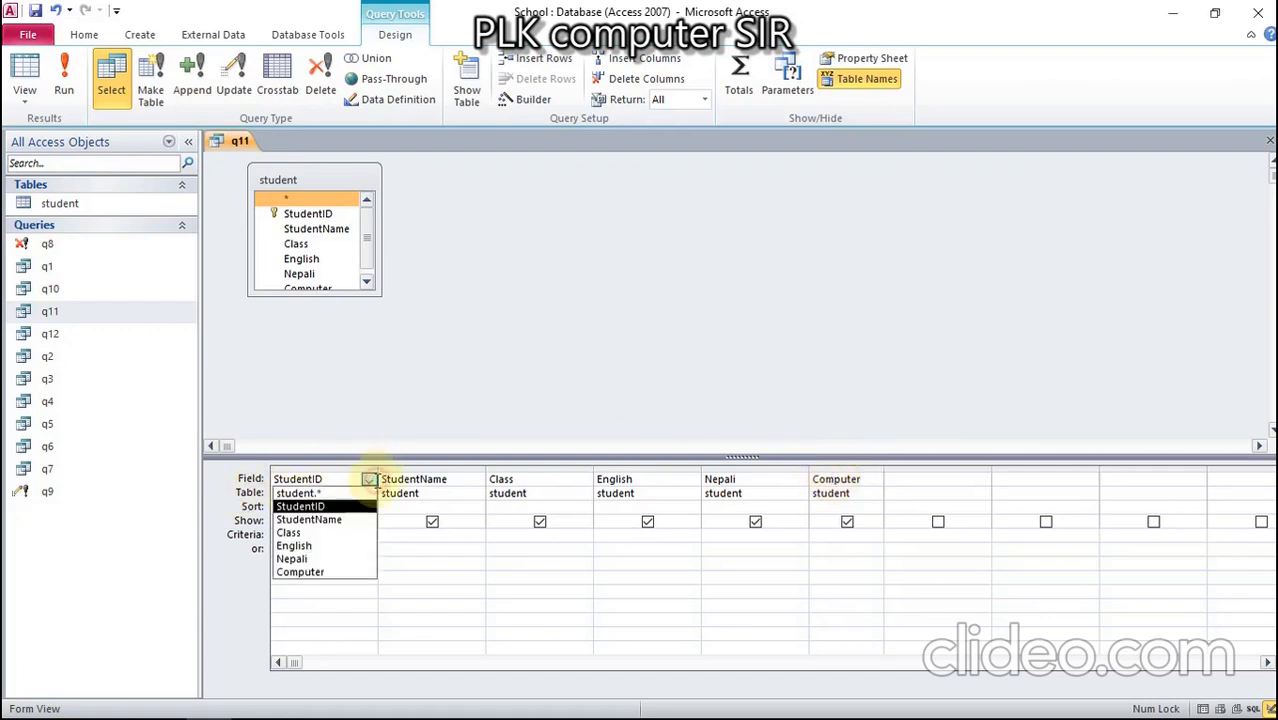
{"action": "left_click", "coordinate": [369, 480]}
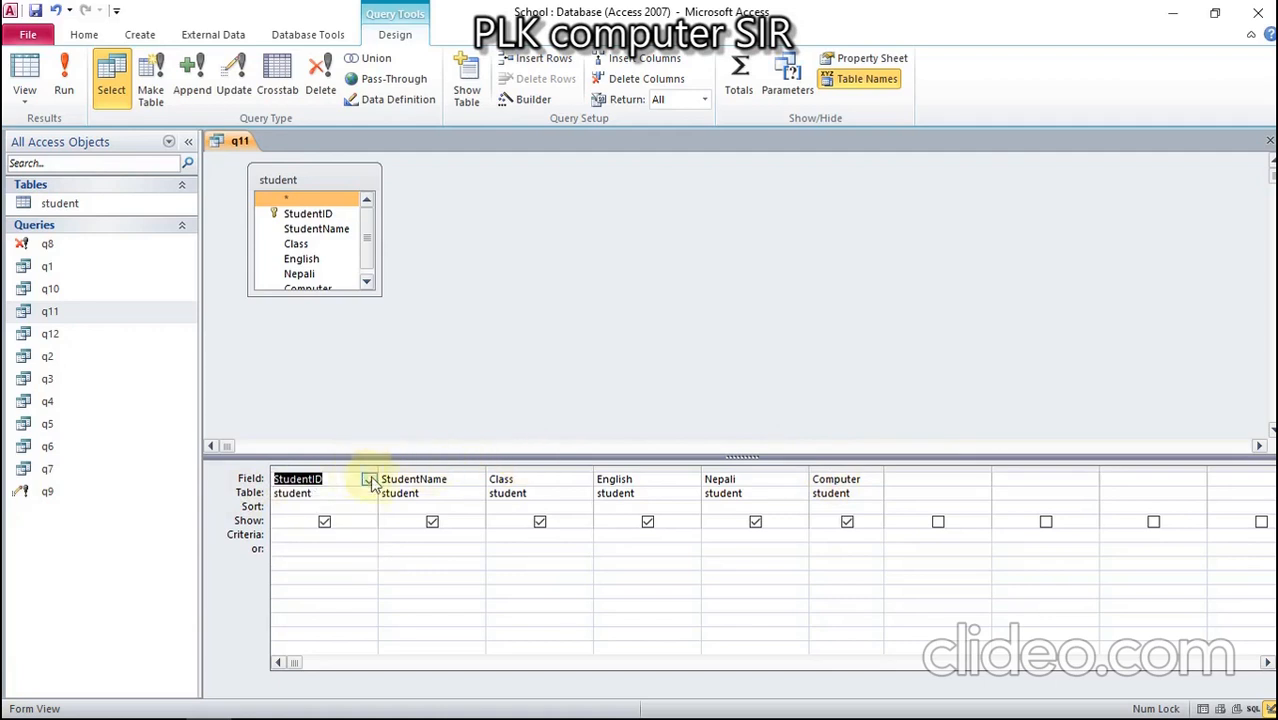
{"action": "left_click_drag", "start_coordinate": [757, 463], "coordinate": [757, 466]}
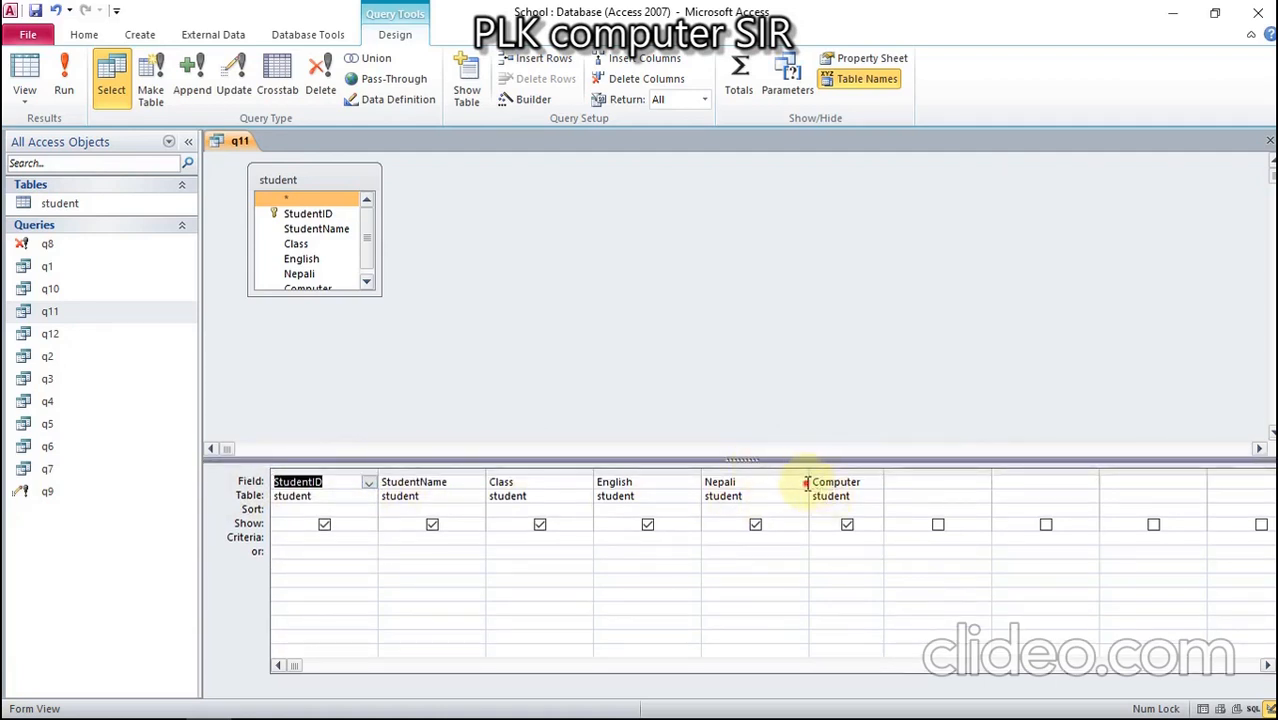
{"action": "left_click", "coordinate": [802, 482]}
{"action": "left_click_drag", "start_coordinate": [807, 476], "coordinate": [472, 474]}
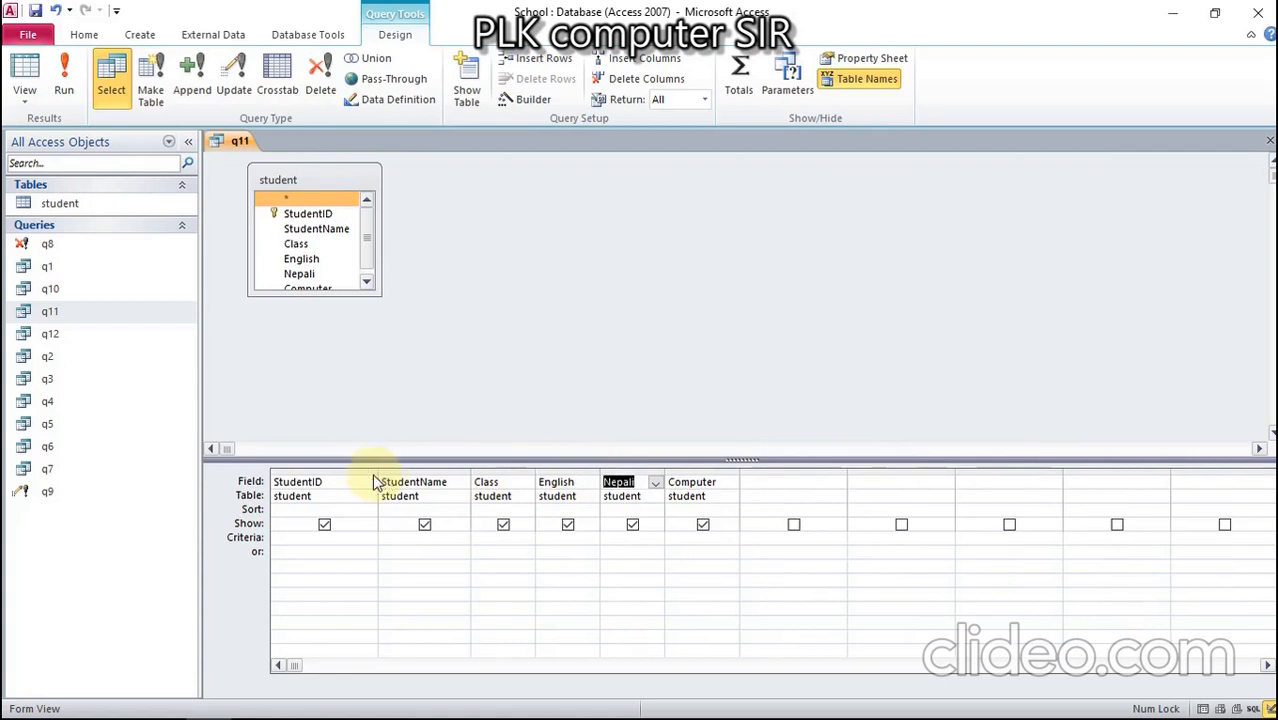
{"action": "double_click", "coordinate": [376, 483]}
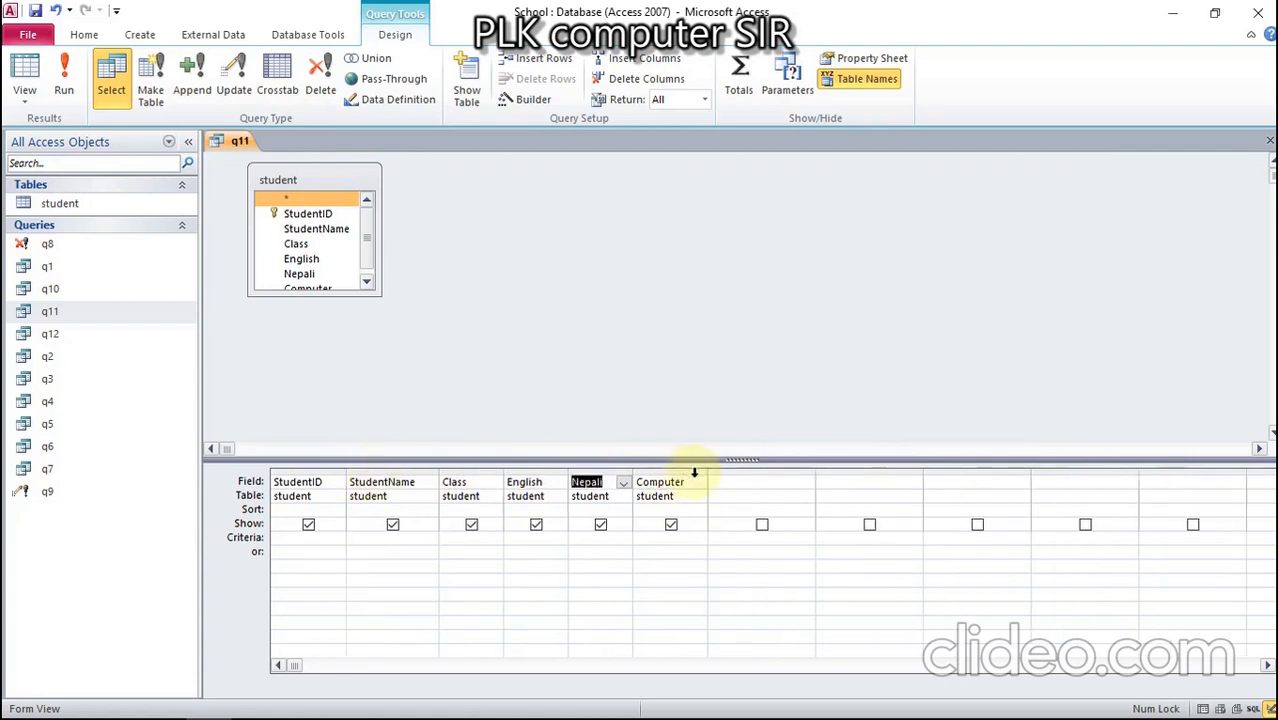
Step: Add the calculated fields Total: [English]+[Nepali]+[Computer] and Avg: [Total]/3 to q11, widening the Total column to fit its expression
{"action": "left_click", "coordinate": [729, 481]}
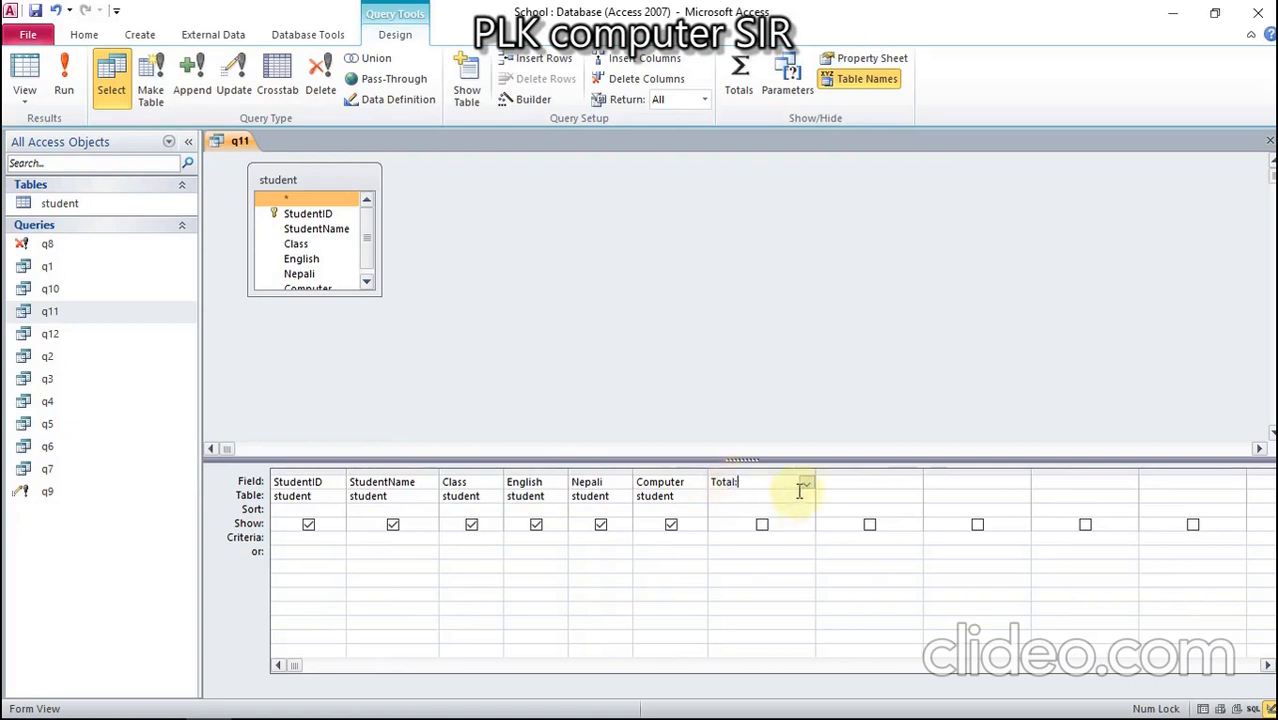
{"action": "left_click_drag", "start_coordinate": [814, 470], "coordinate": [921, 471]}
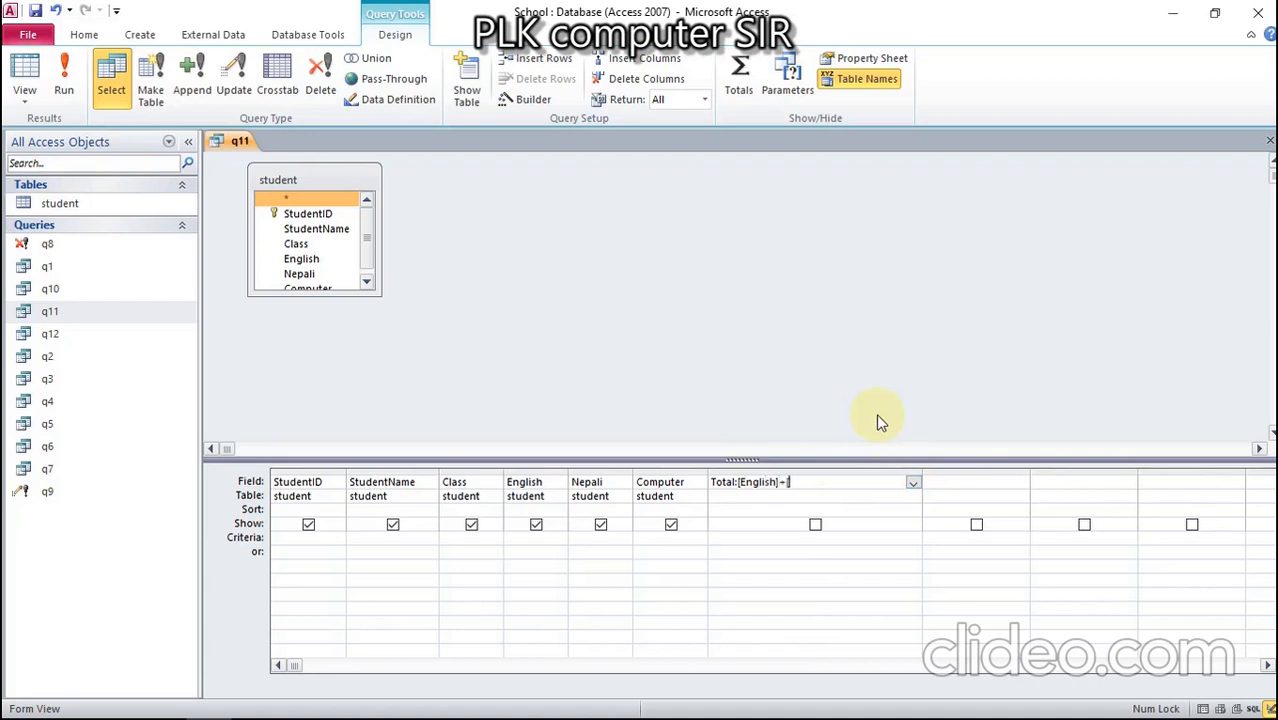
{"action": "type", "text": "Nepali]+[Computer"}
{"action": "left_click", "coordinate": [950, 482]}
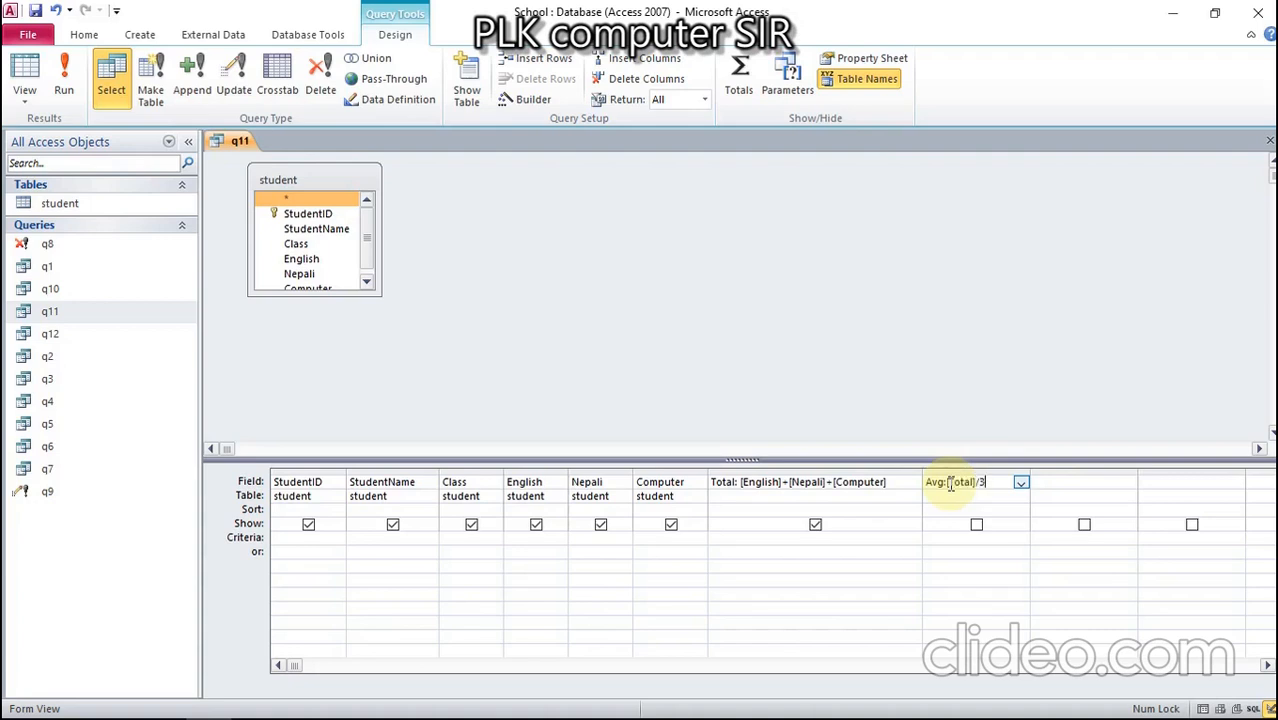
Step: Include the Avg field in q11's output, saving and running the query
{"action": "double_click", "coordinate": [977, 526]}
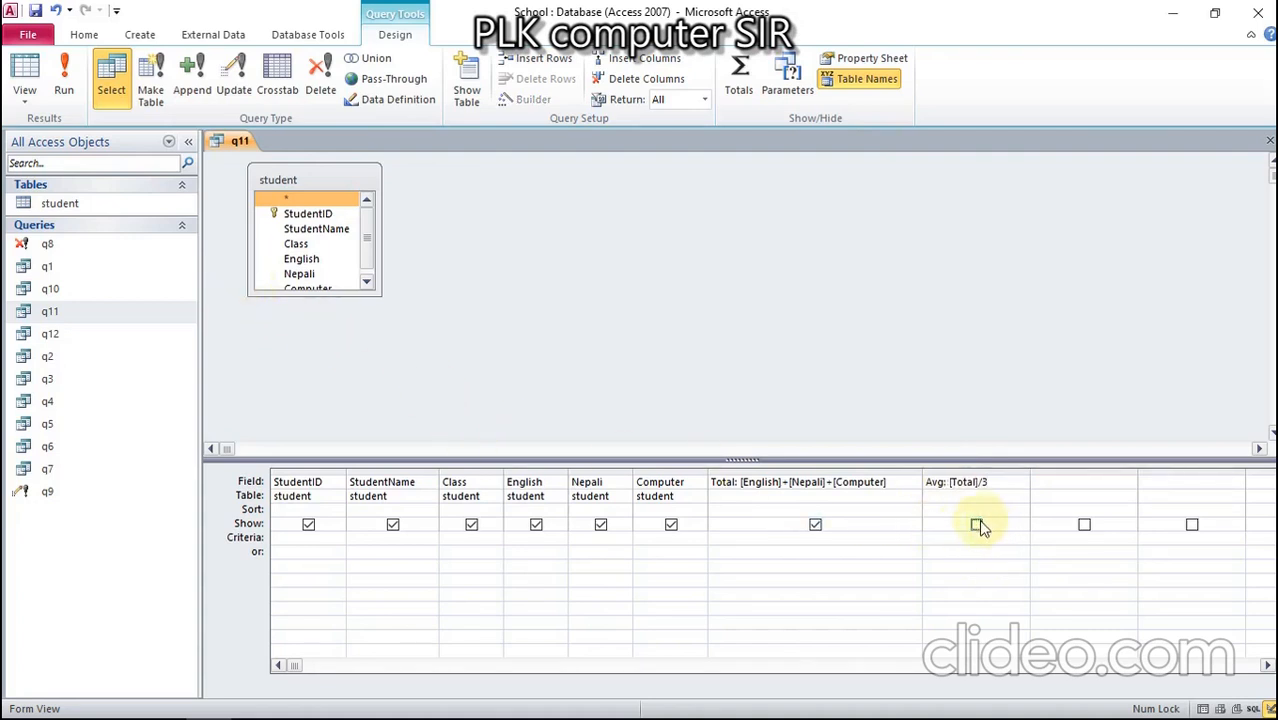
{"action": "right_click", "coordinate": [228, 142]}
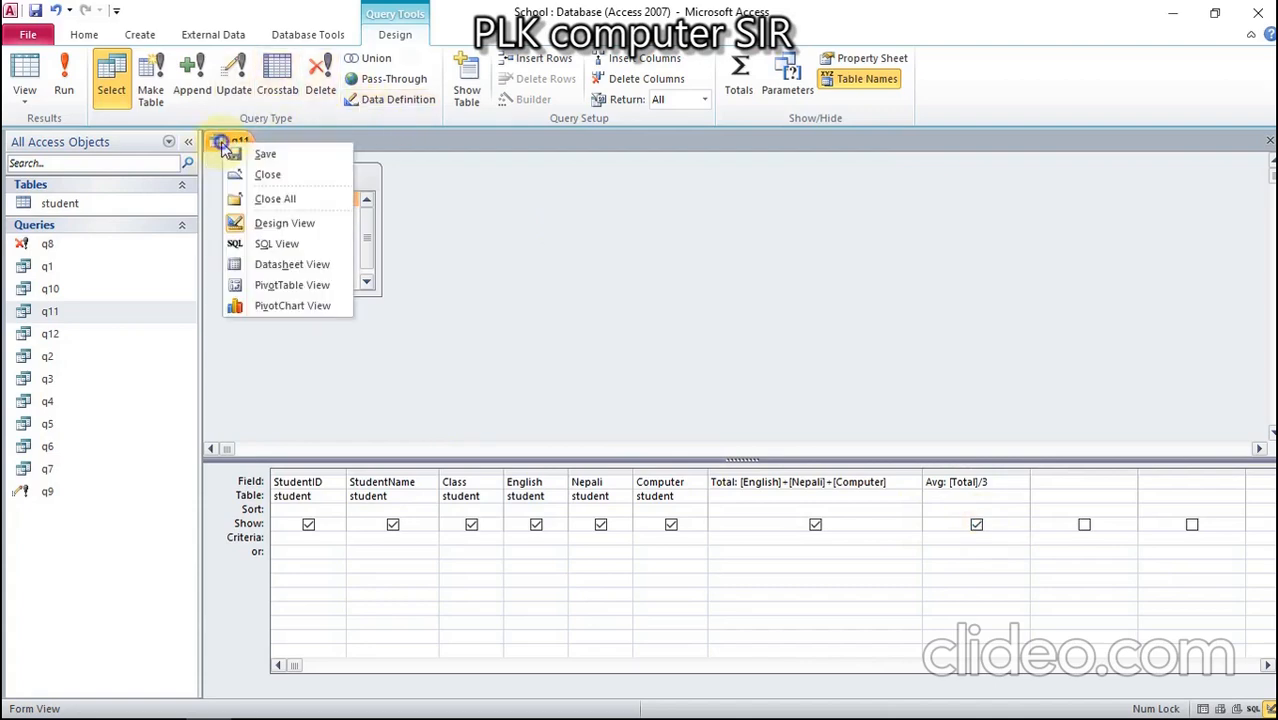
{"action": "left_click", "coordinate": [244, 157]}
{"action": "left_click", "coordinate": [63, 78]}
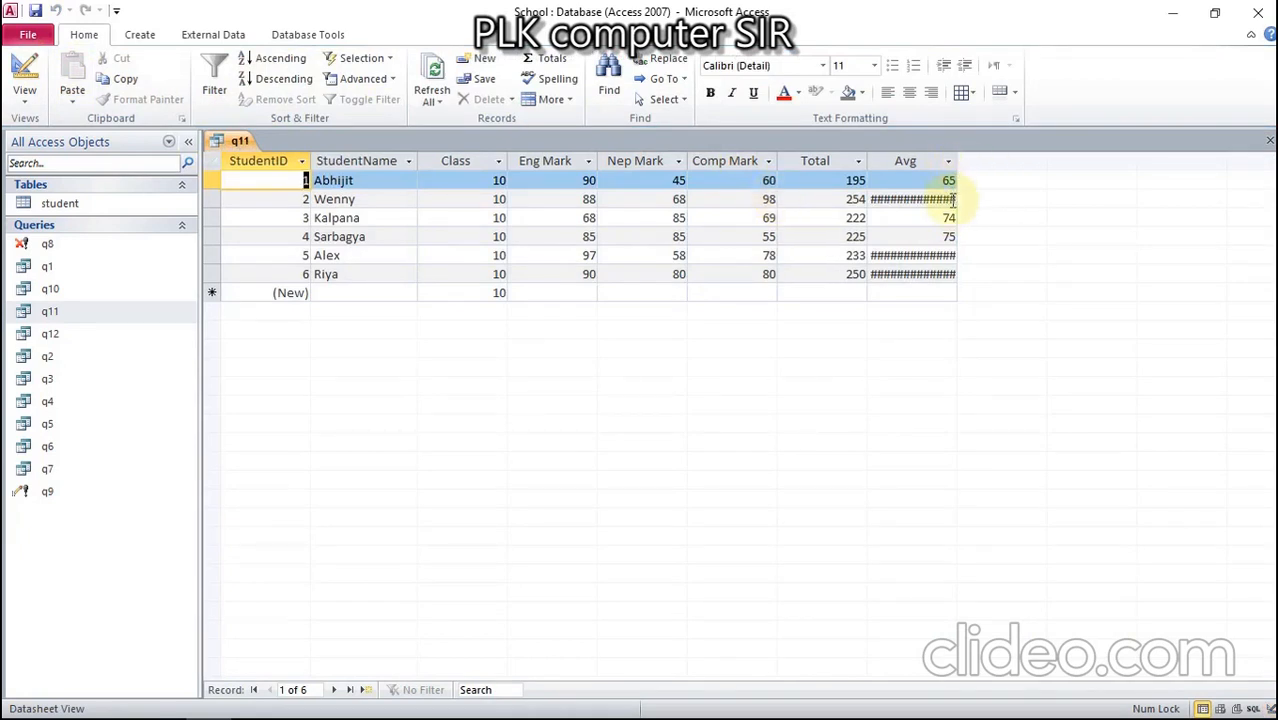
Step: Fit the Avg column's width to its values in the q11 datasheet and close the query, saving the layout changes
{"action": "double_click", "coordinate": [958, 162]}
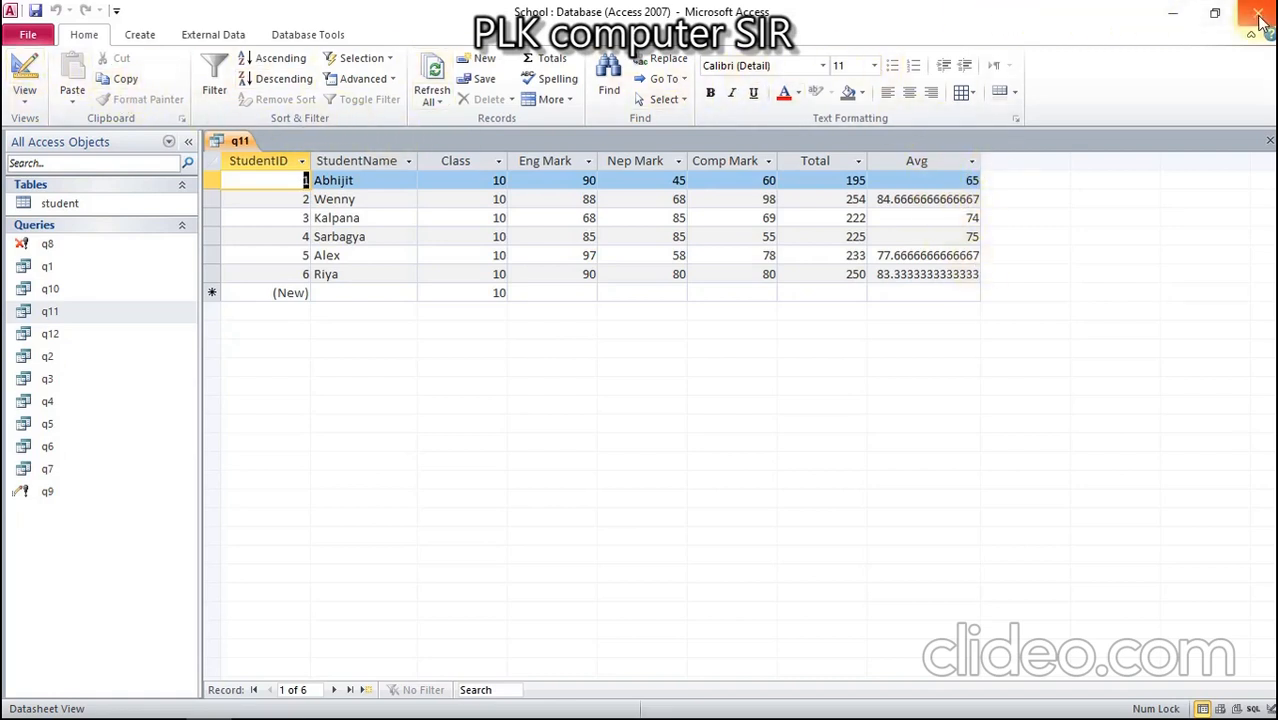
{"action": "left_click", "coordinate": [1270, 141]}
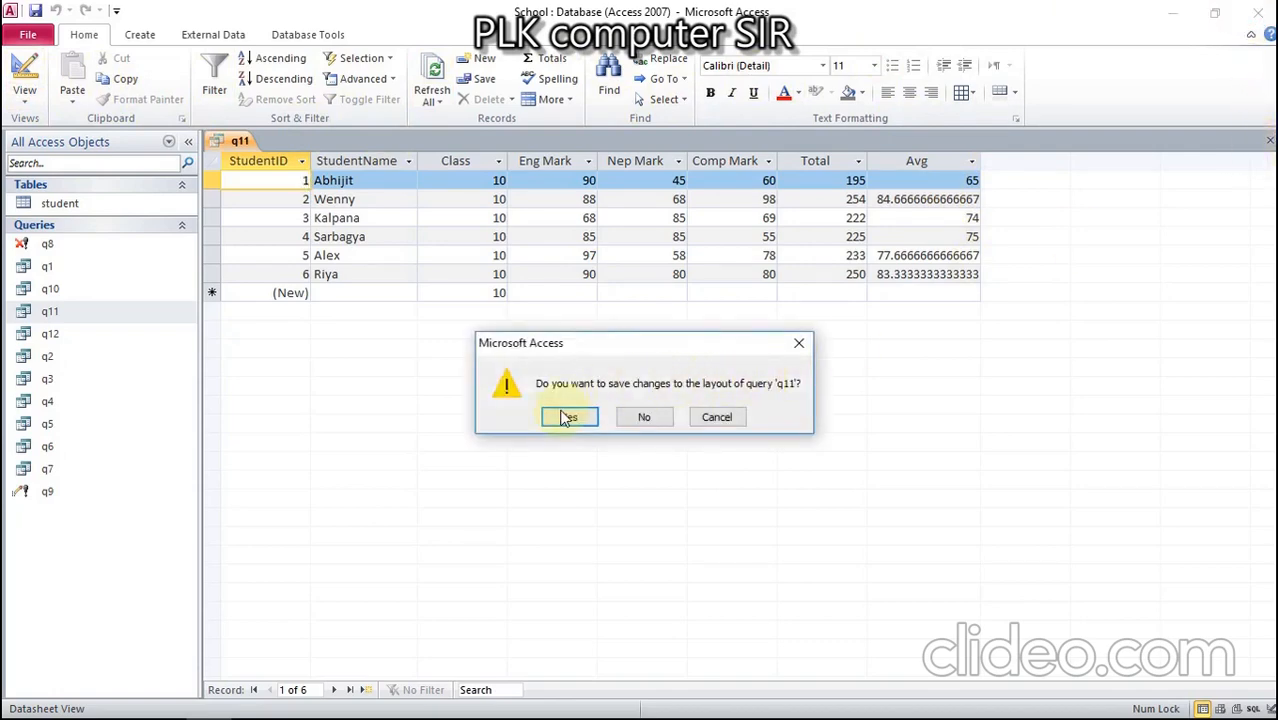
{"action": "left_click", "coordinate": [563, 415]}
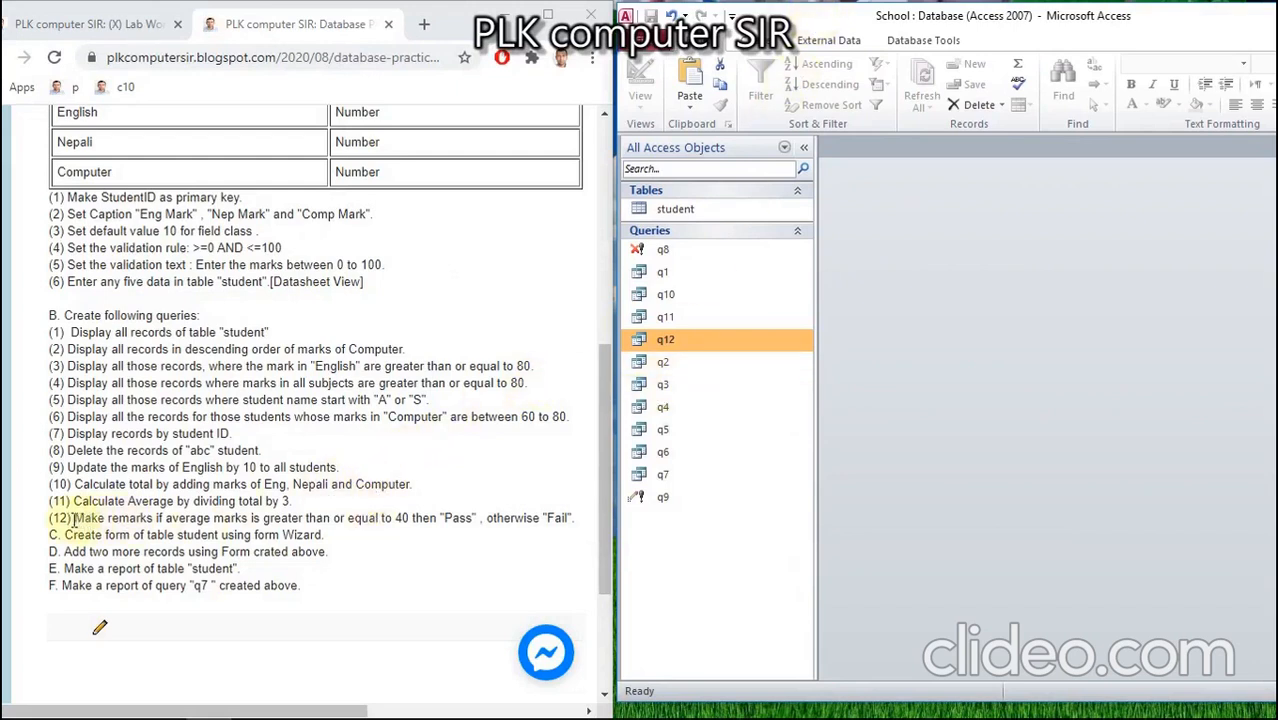
Step: Review question 12 on the practice sheet and open query q12 in Design view in a maximized Microsoft Access window
{"action": "left_click_drag", "start_coordinate": [73, 518], "coordinate": [518, 517]}
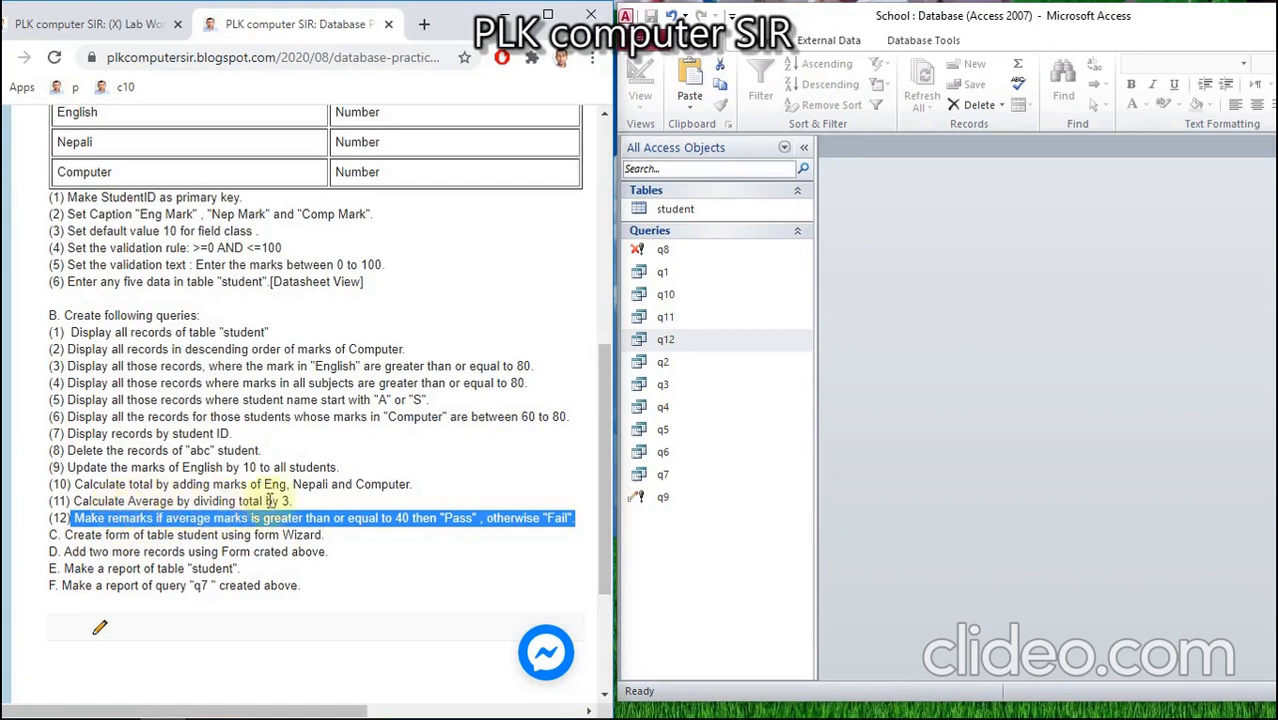
{"action": "left_click", "coordinate": [128, 518]}
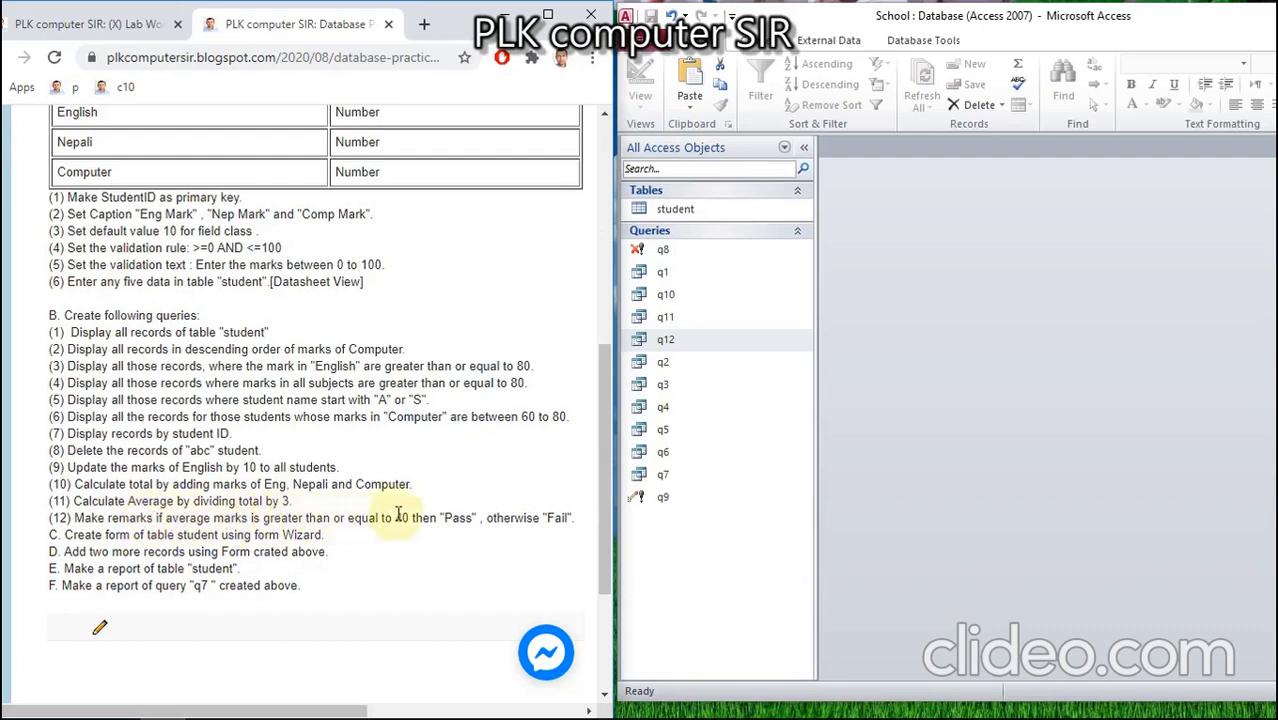
{"action": "left_click_drag", "start_coordinate": [395, 518], "coordinate": [437, 518]}
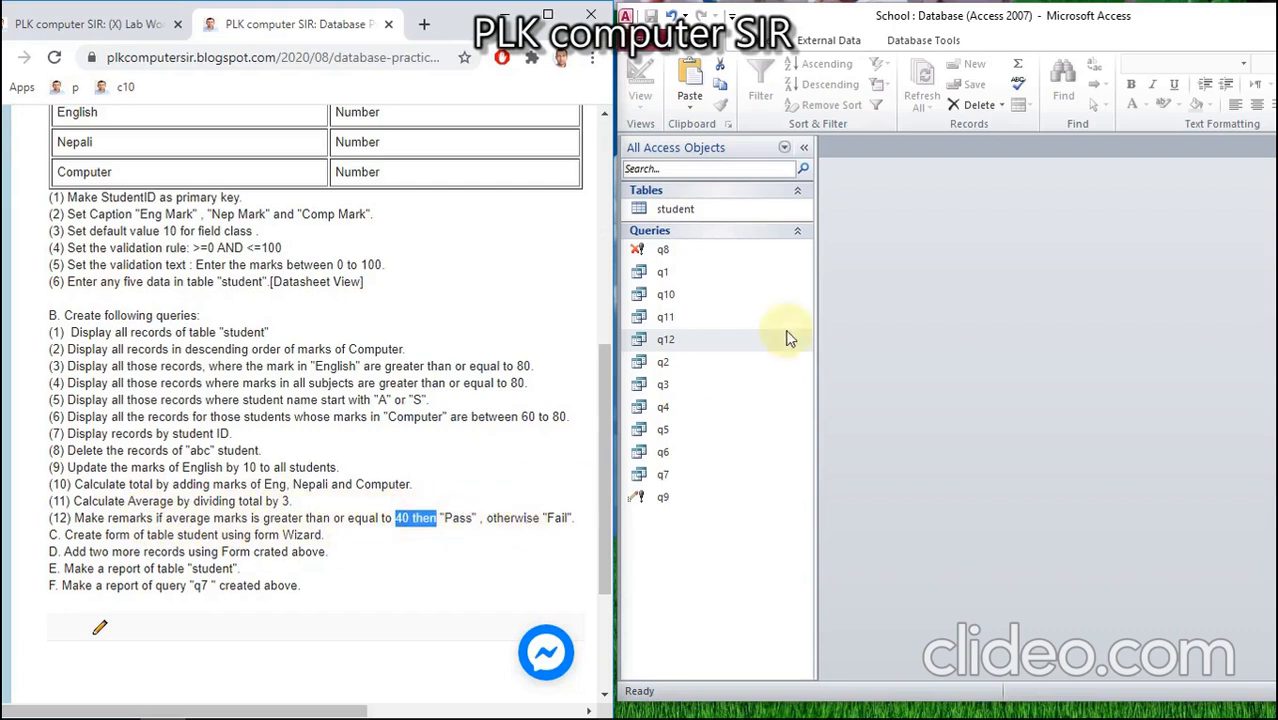
{"action": "left_click", "coordinate": [675, 343]}
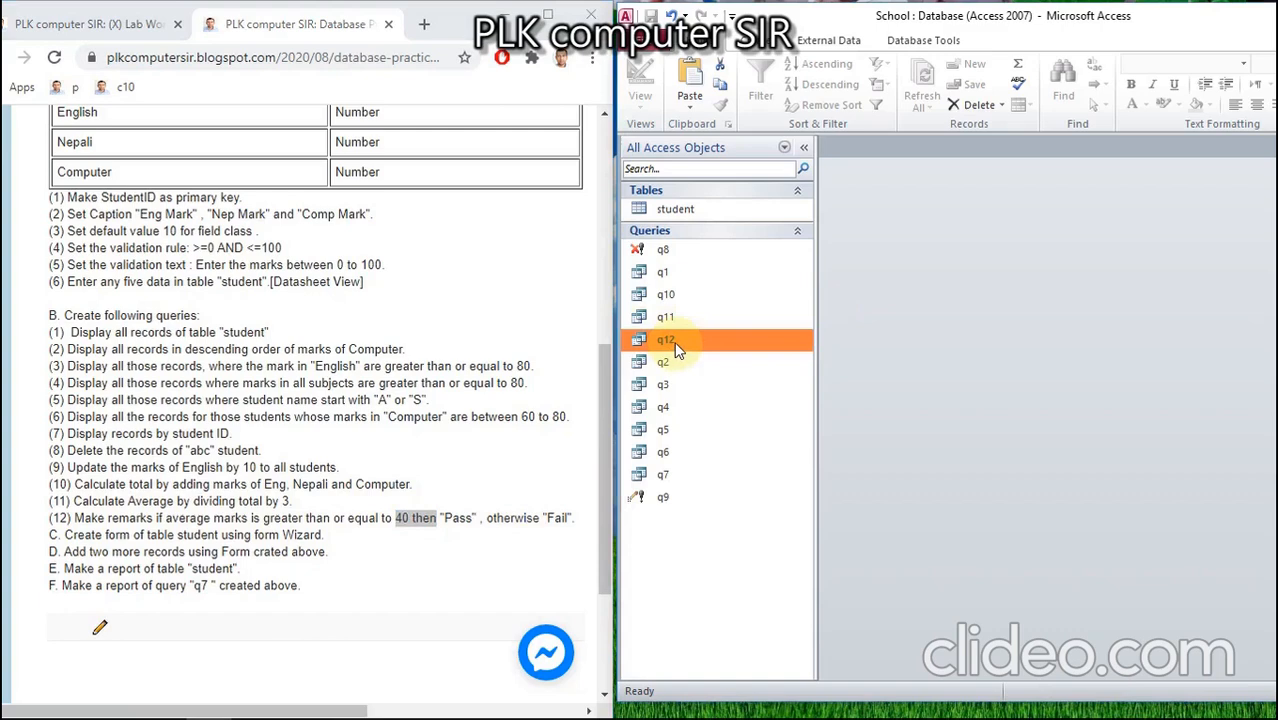
{"action": "double_click", "coordinate": [675, 343]}
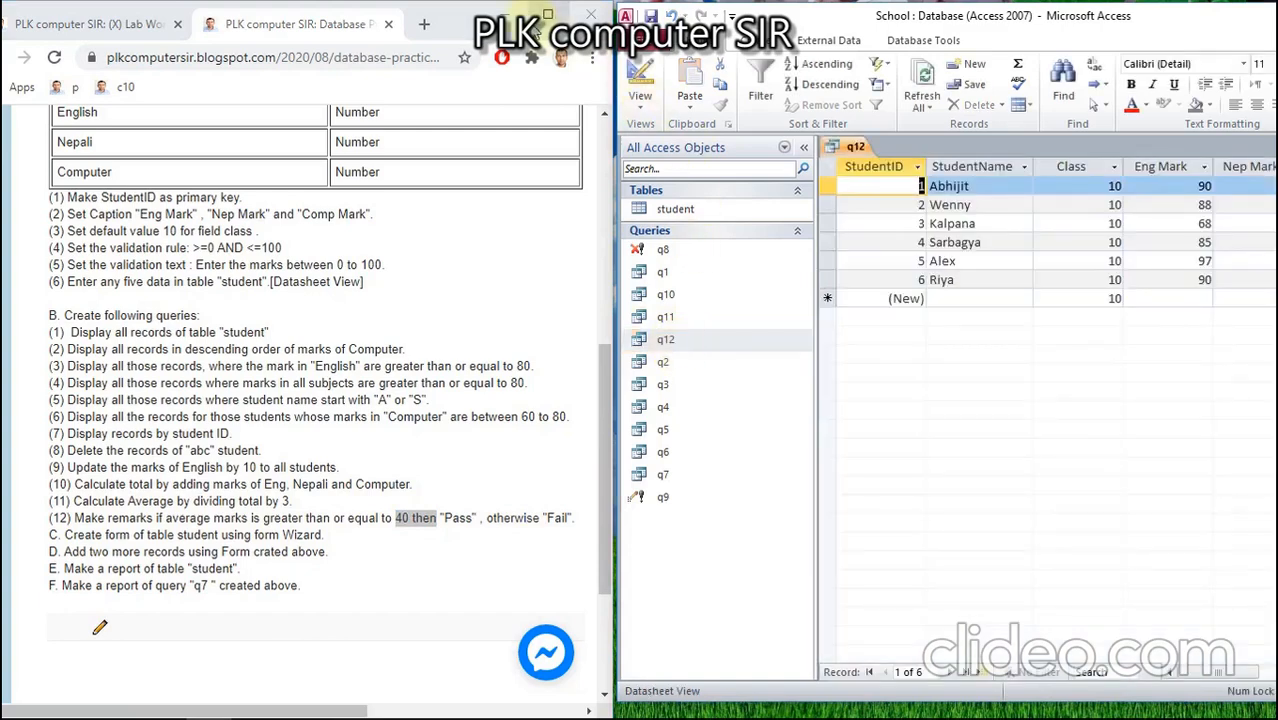
{"action": "double_click", "coordinate": [958, 18]}
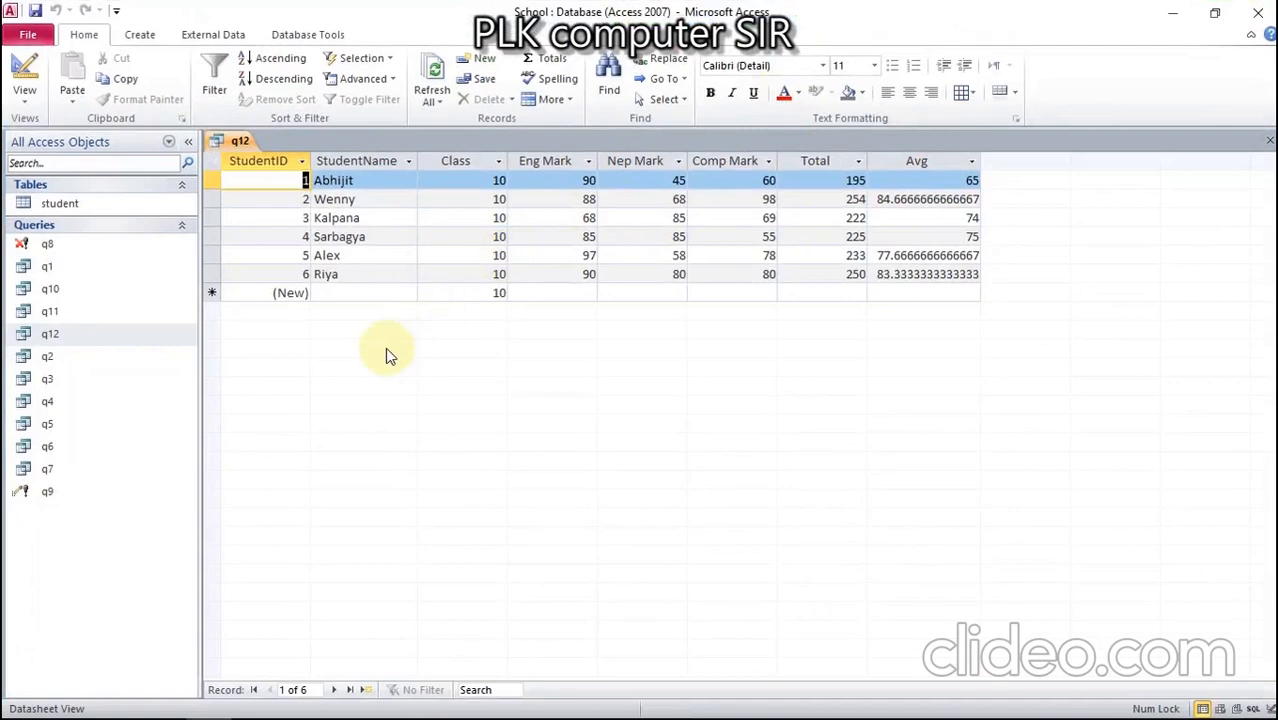
{"action": "right_click", "coordinate": [236, 142]}
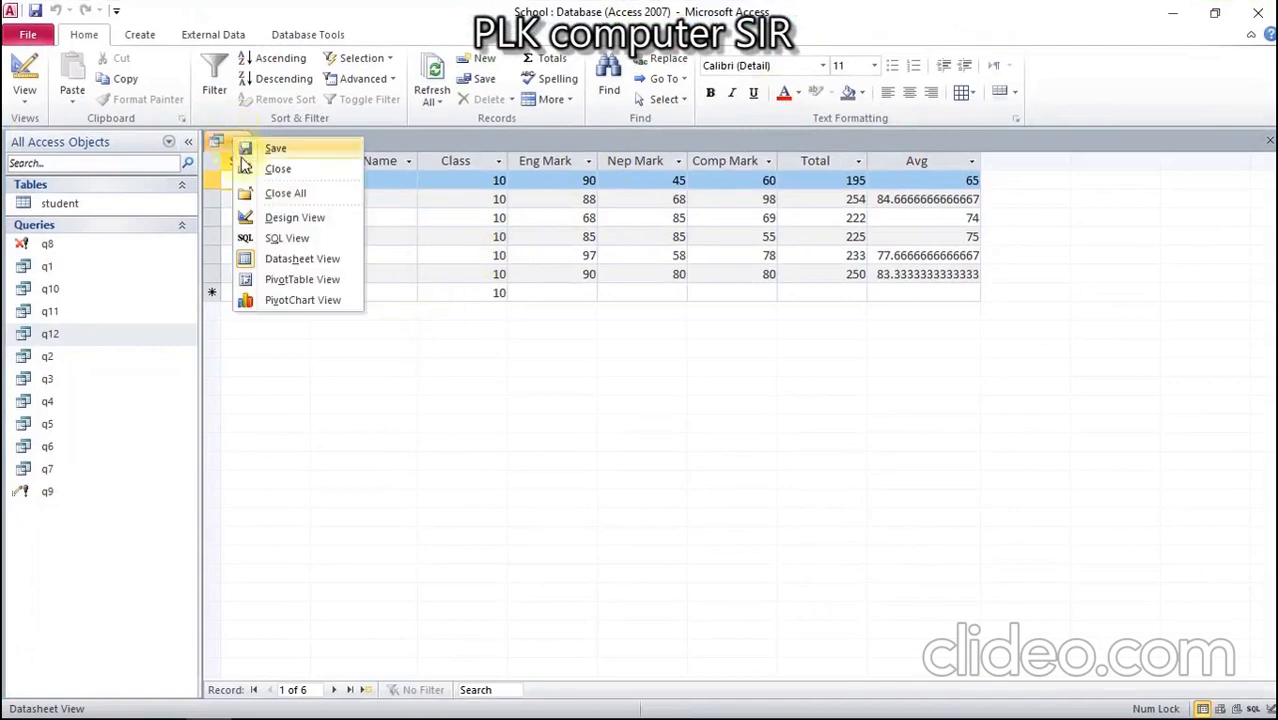
{"action": "left_click", "coordinate": [262, 216]}
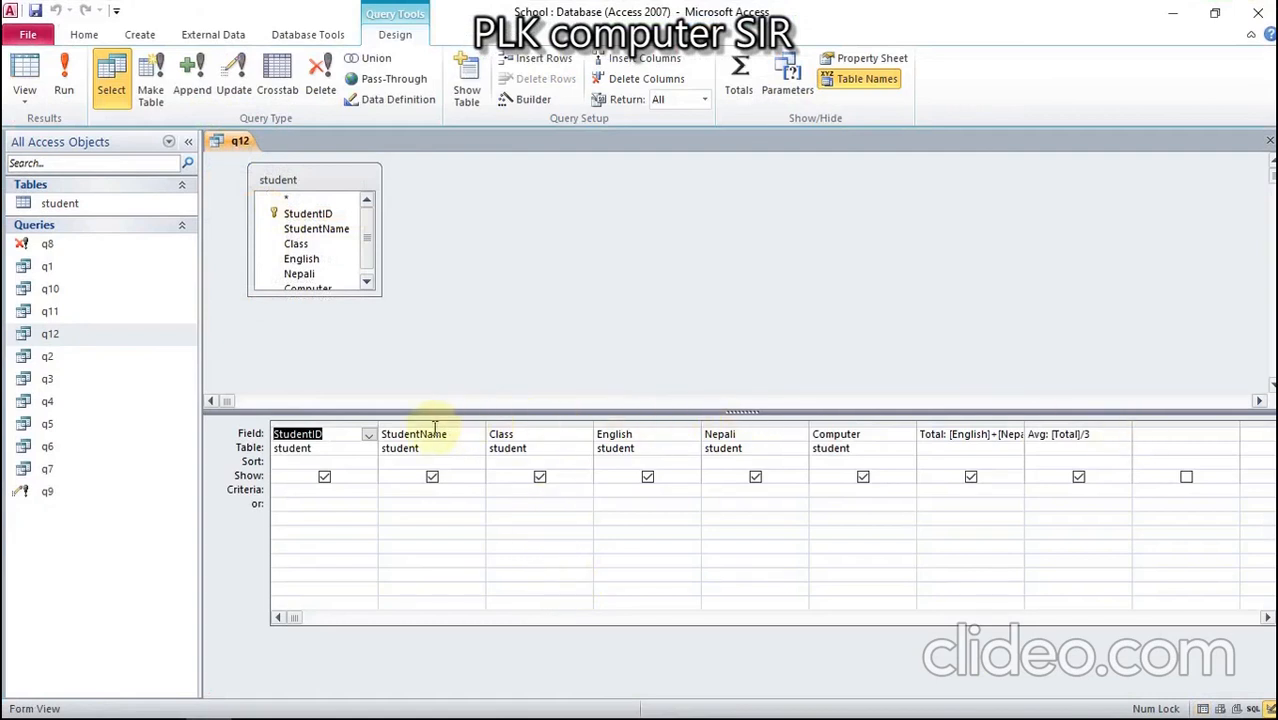
Step: Fit the StudentName through Avg columns to their contents in q12's design grid
{"action": "double_click", "coordinate": [484, 432]}
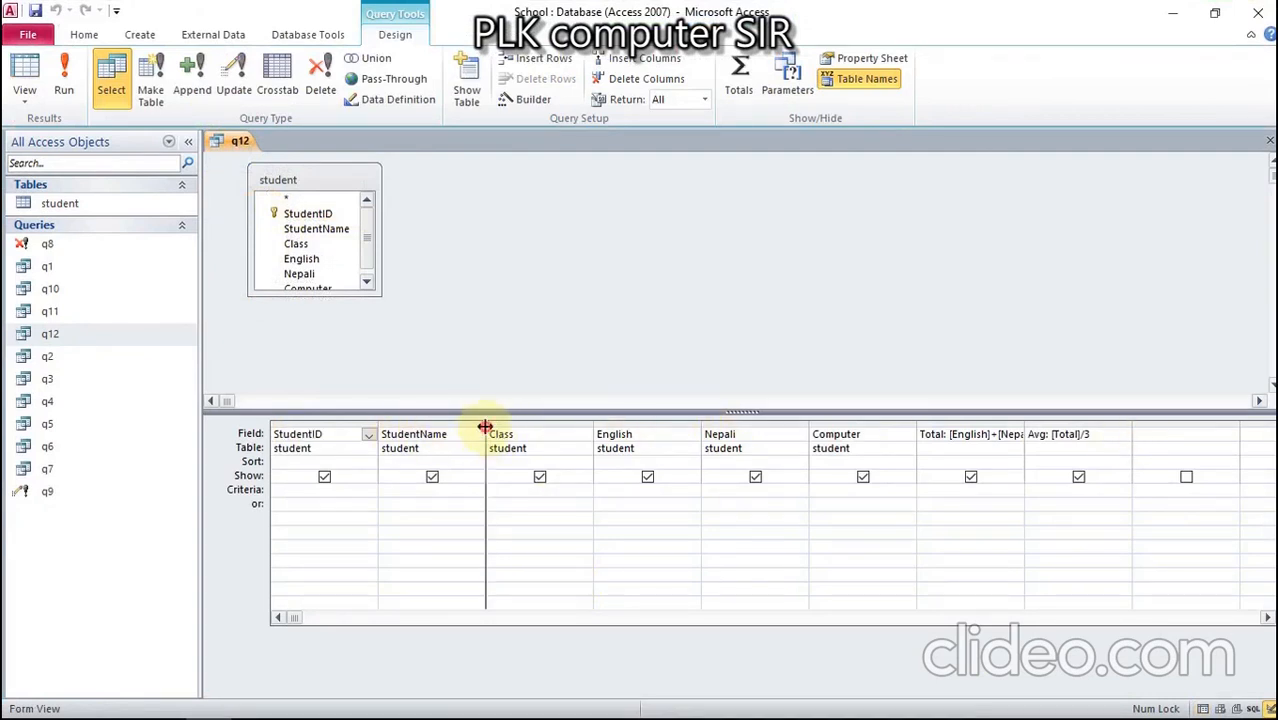
{"action": "double_click", "coordinate": [580, 428]}
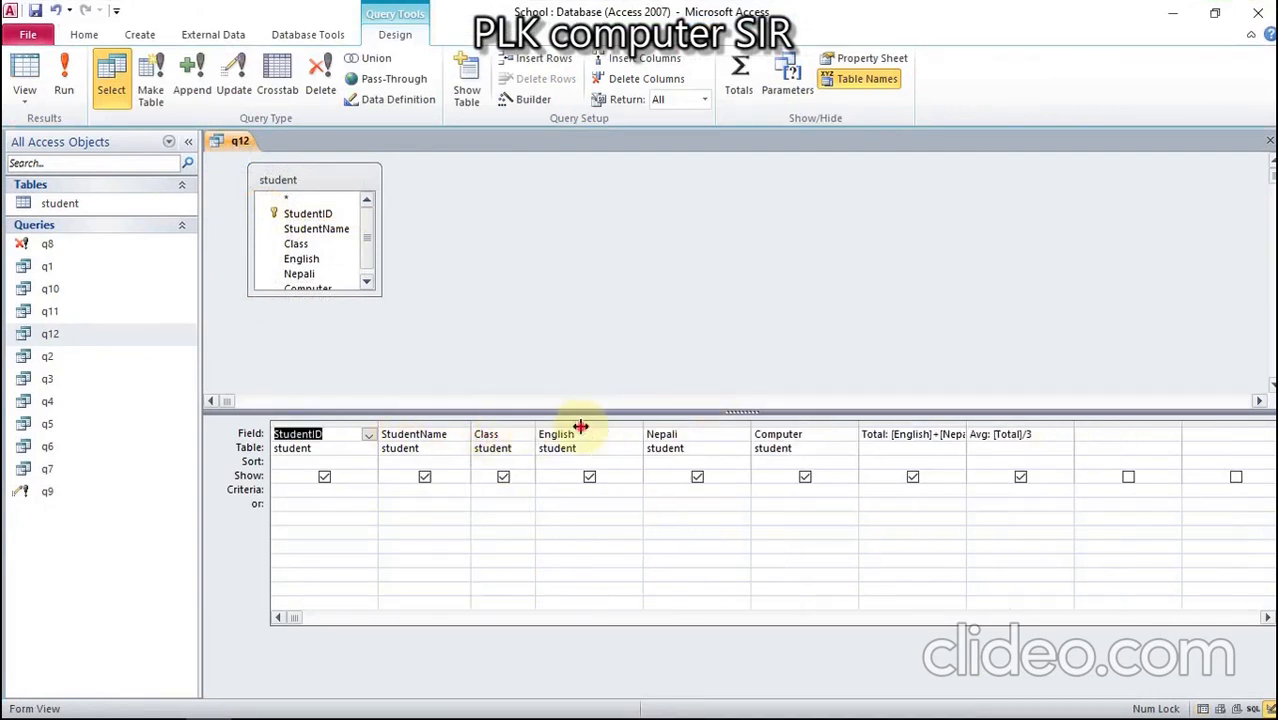
{"action": "double_click", "coordinate": [643, 428]}
{"action": "left_click", "coordinate": [711, 425]}
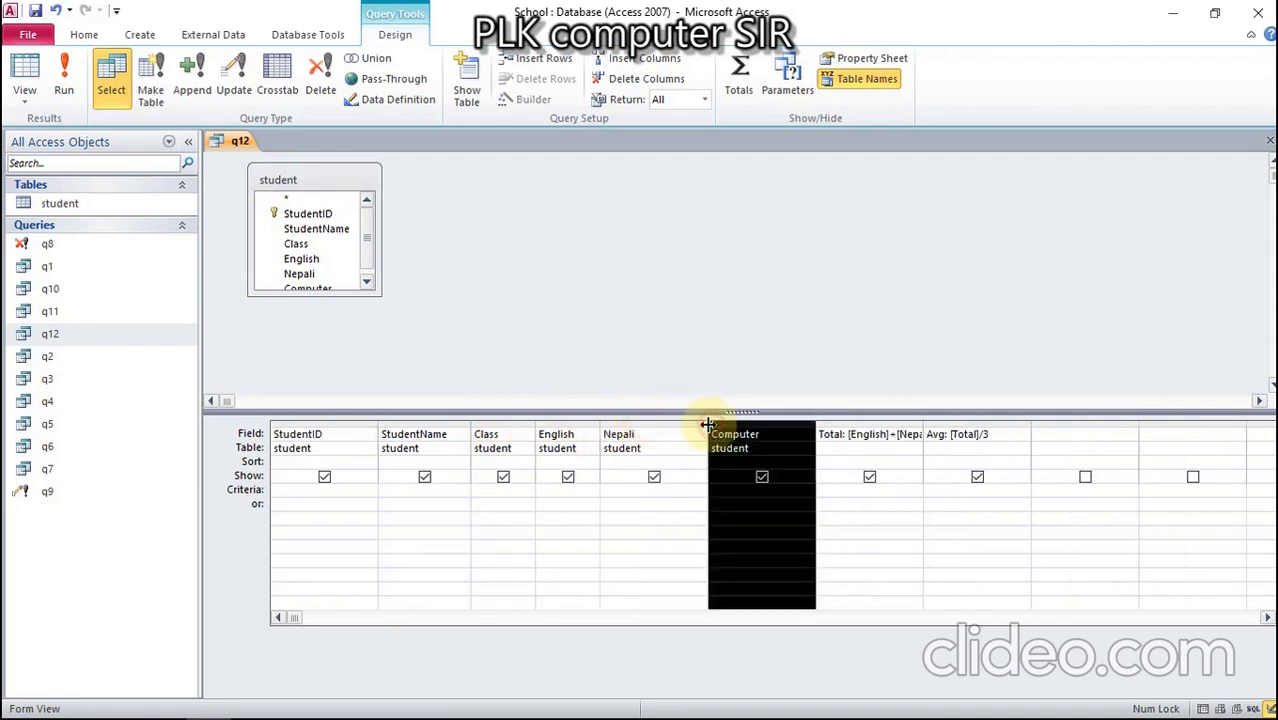
{"action": "left_click", "coordinate": [682, 376]}
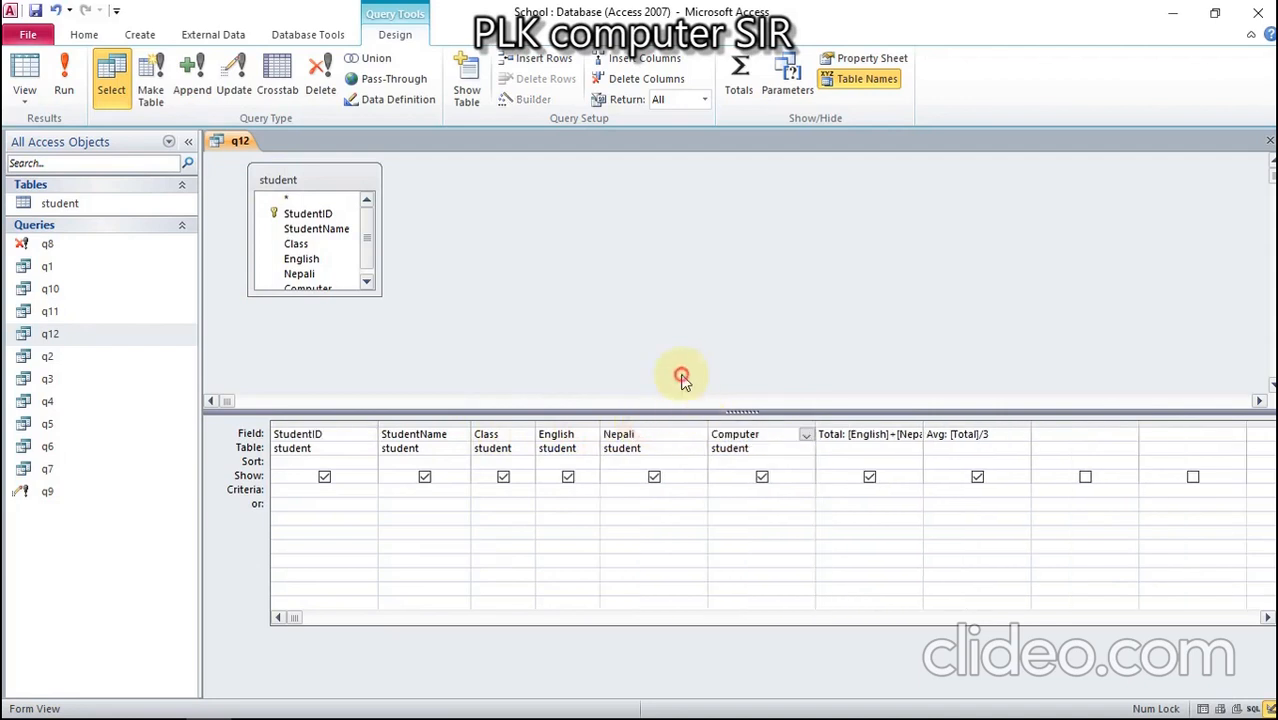
{"action": "double_click", "coordinate": [705, 434]}
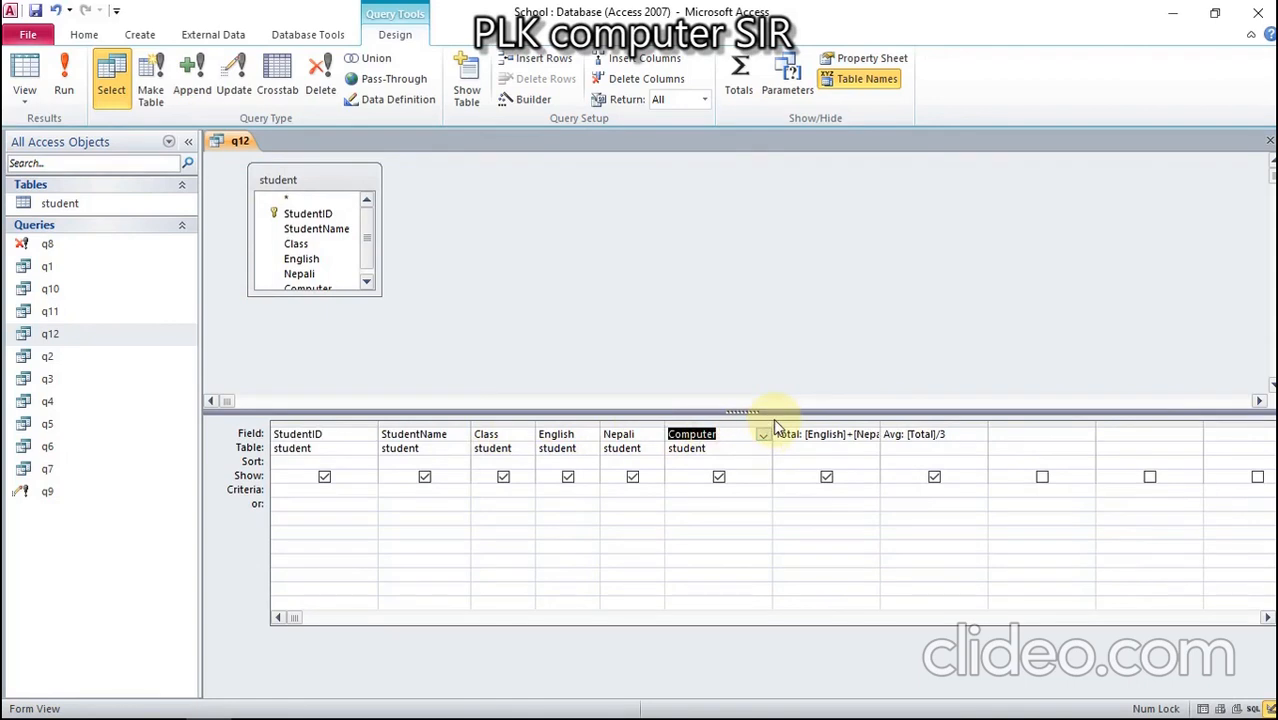
{"action": "double_click", "coordinate": [773, 425]}
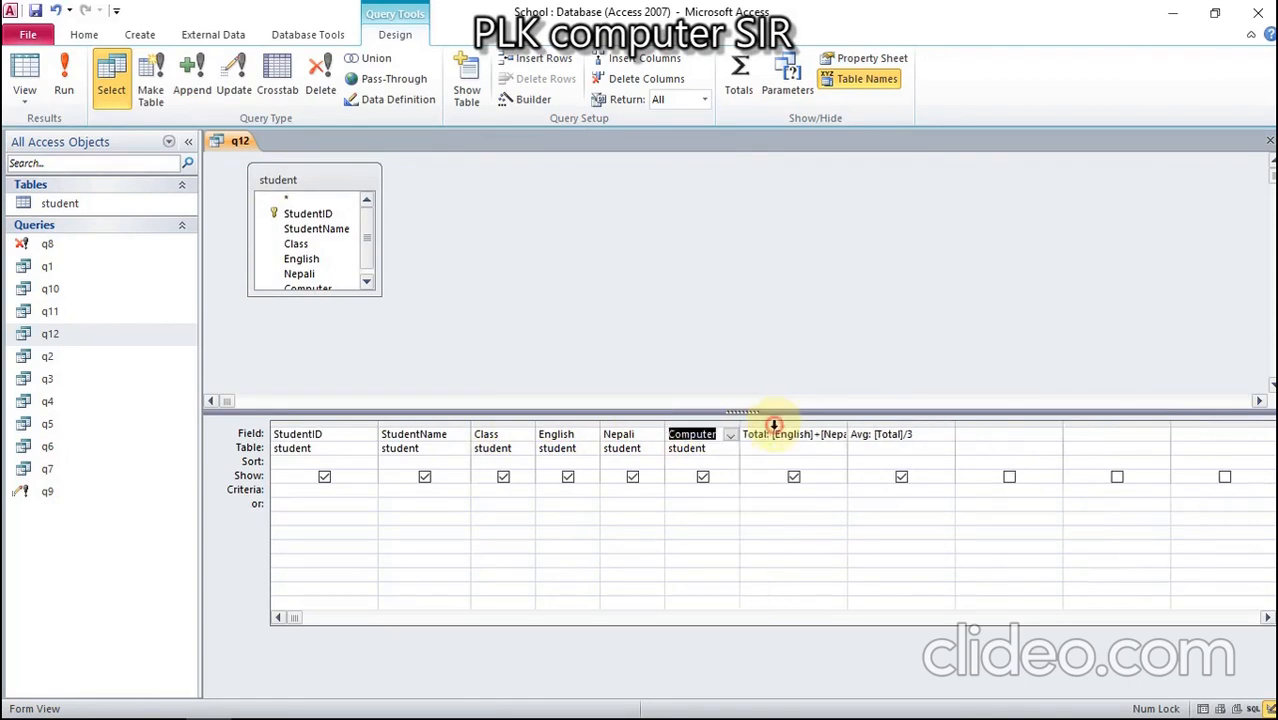
{"action": "double_click", "coordinate": [851, 425]}
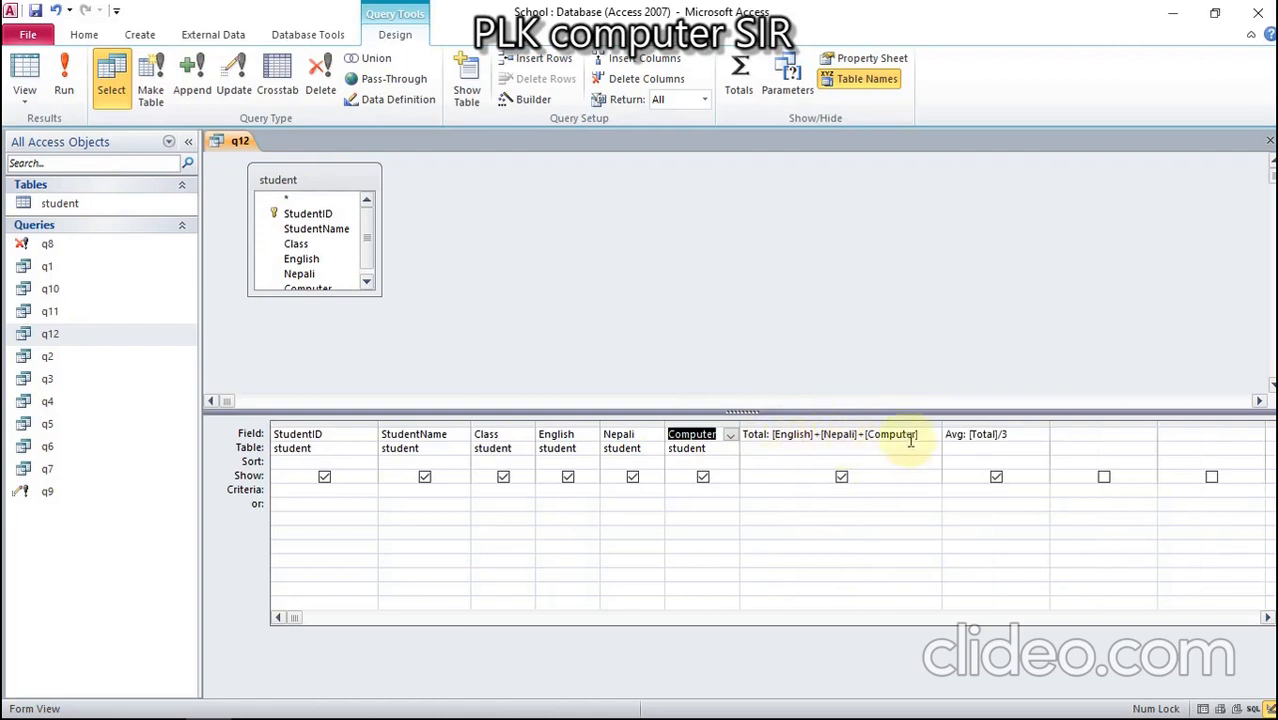
{"action": "left_click_drag", "start_coordinate": [943, 427], "coordinate": [923, 428]}
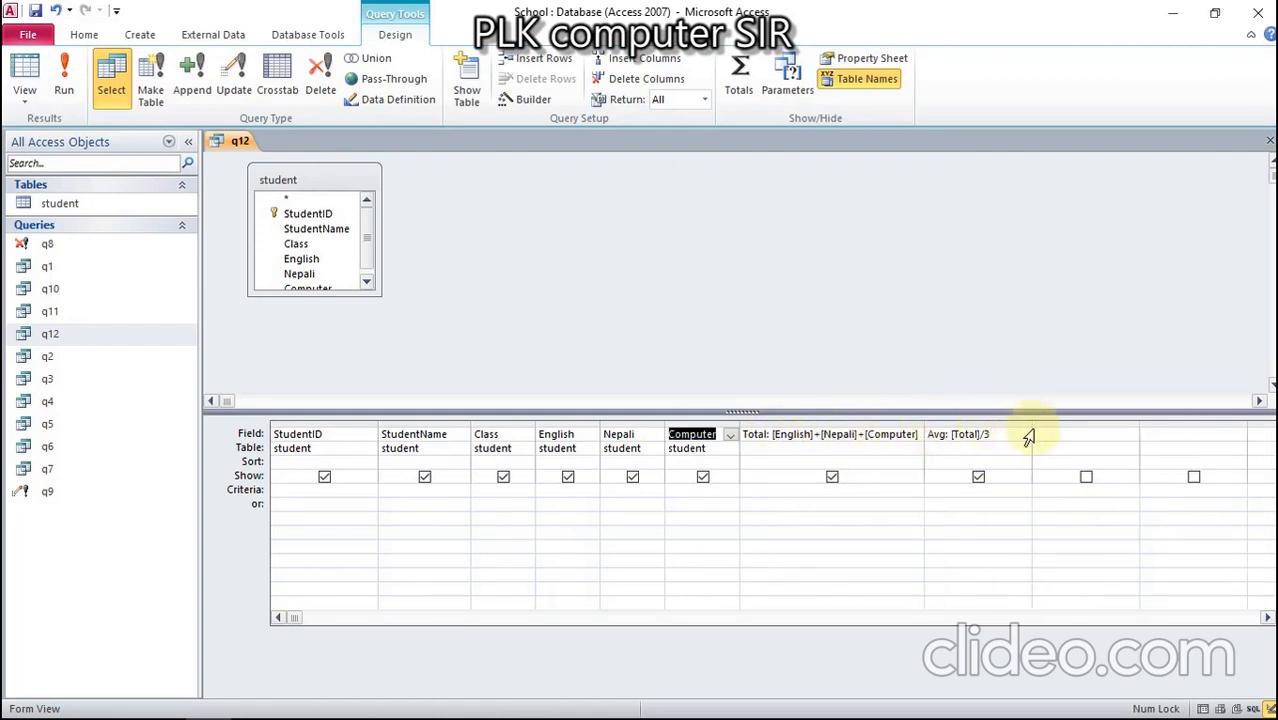
{"action": "left_click_drag", "start_coordinate": [1031, 422], "coordinate": [990, 423]}
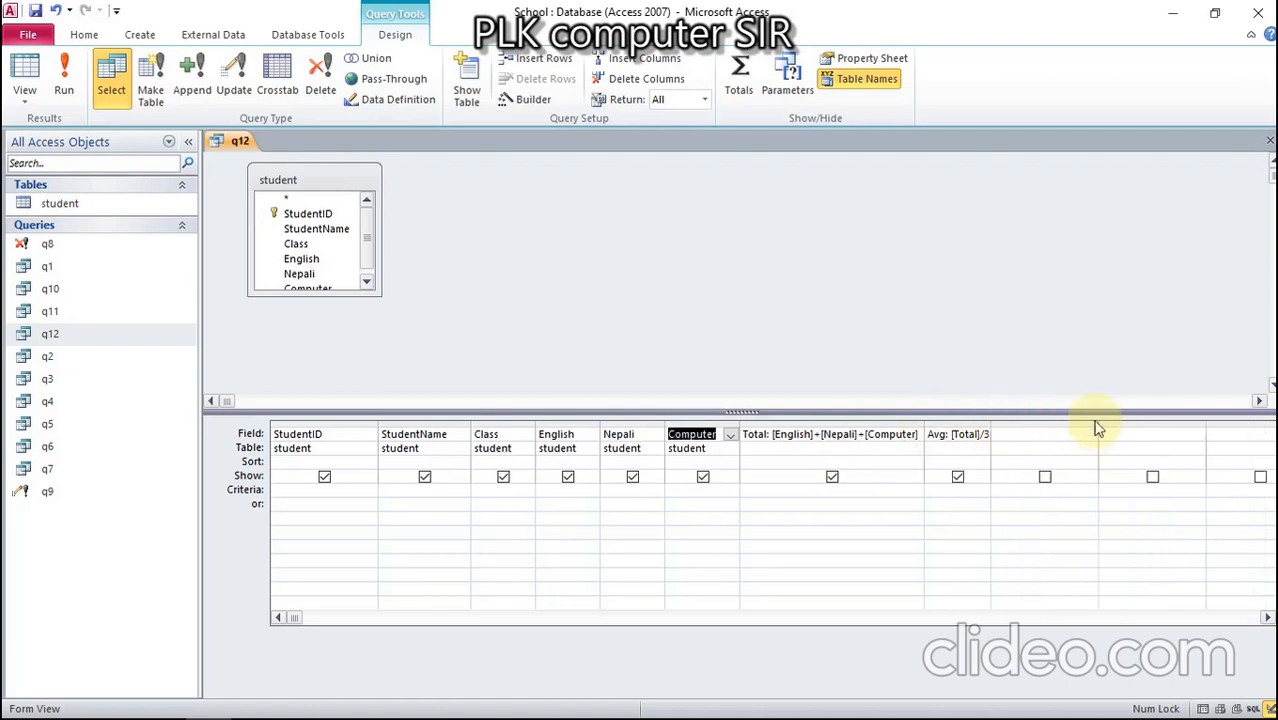
Step: Widen the blank column after Avg and add the displayed calculated field Remarks: iif([avg]>=40,"Pass","Fail") to q12
{"action": "left_click_drag", "start_coordinate": [1098, 427], "coordinate": [1205, 428]}
{"action": "left_click", "coordinate": [1040, 438]}
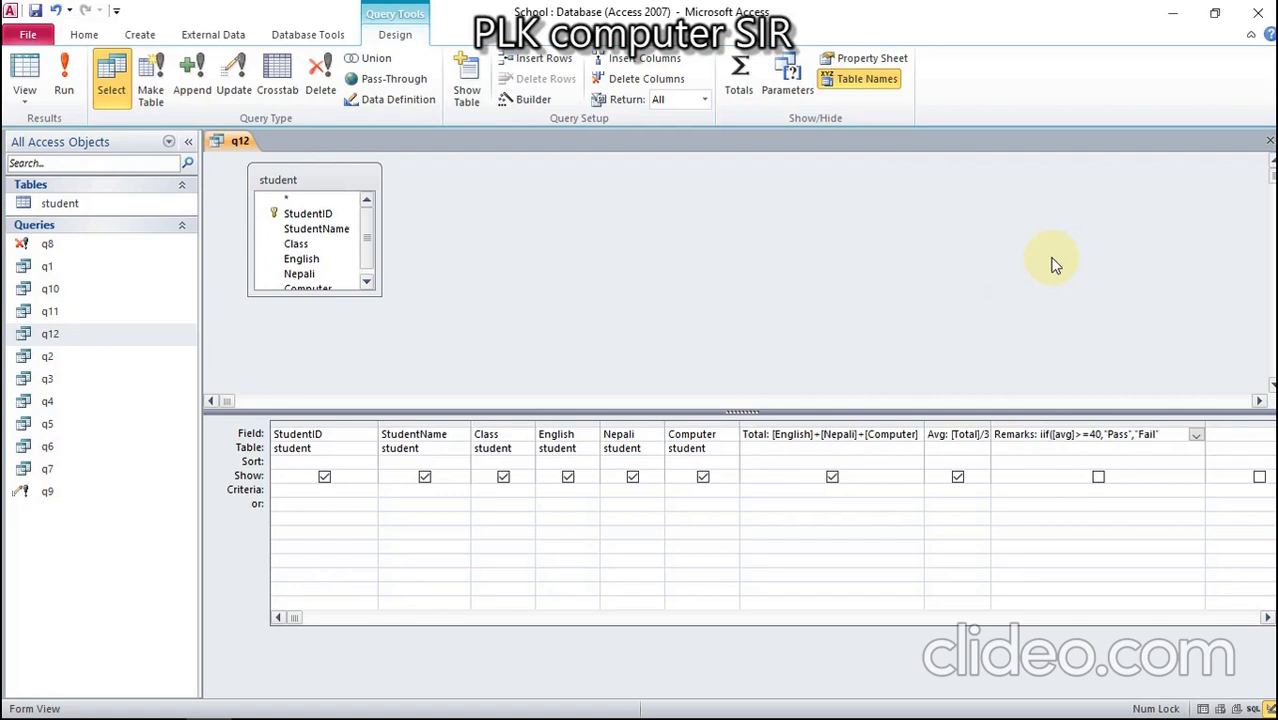
{"action": "left_click", "coordinate": [1098, 478]}
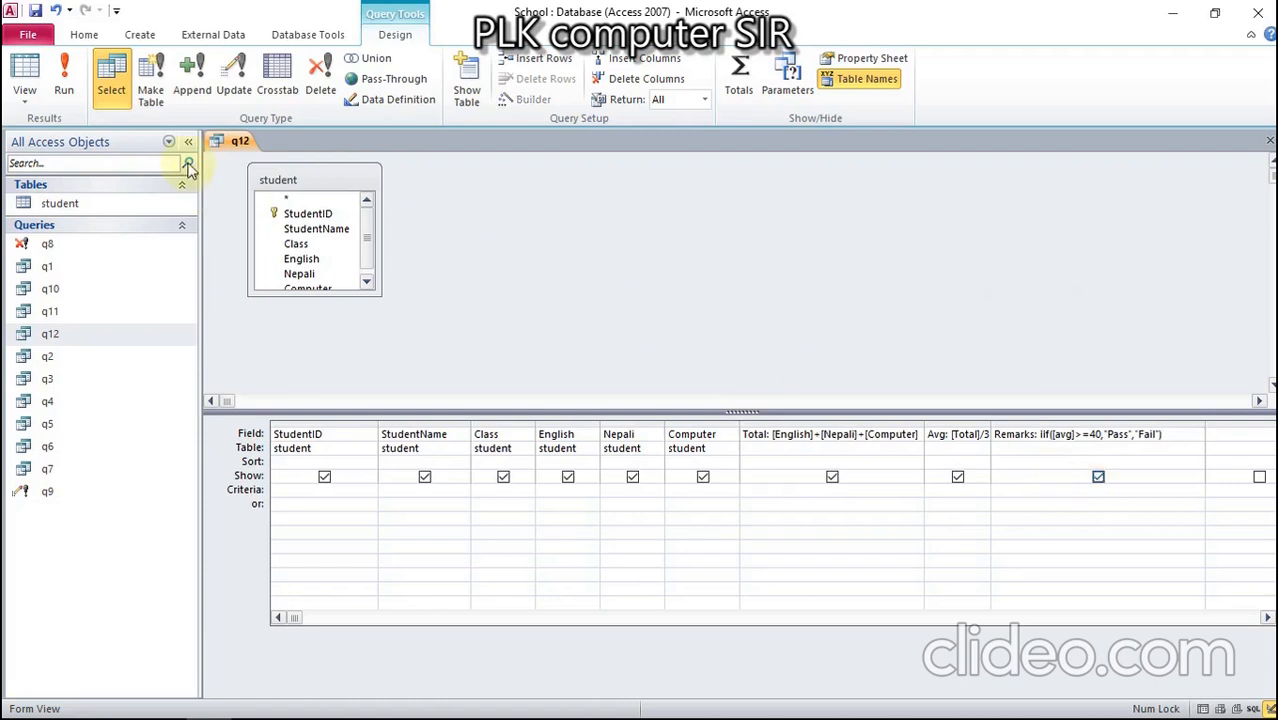
Step: Save query q12 and run it
{"action": "left_click", "coordinate": [218, 144]}
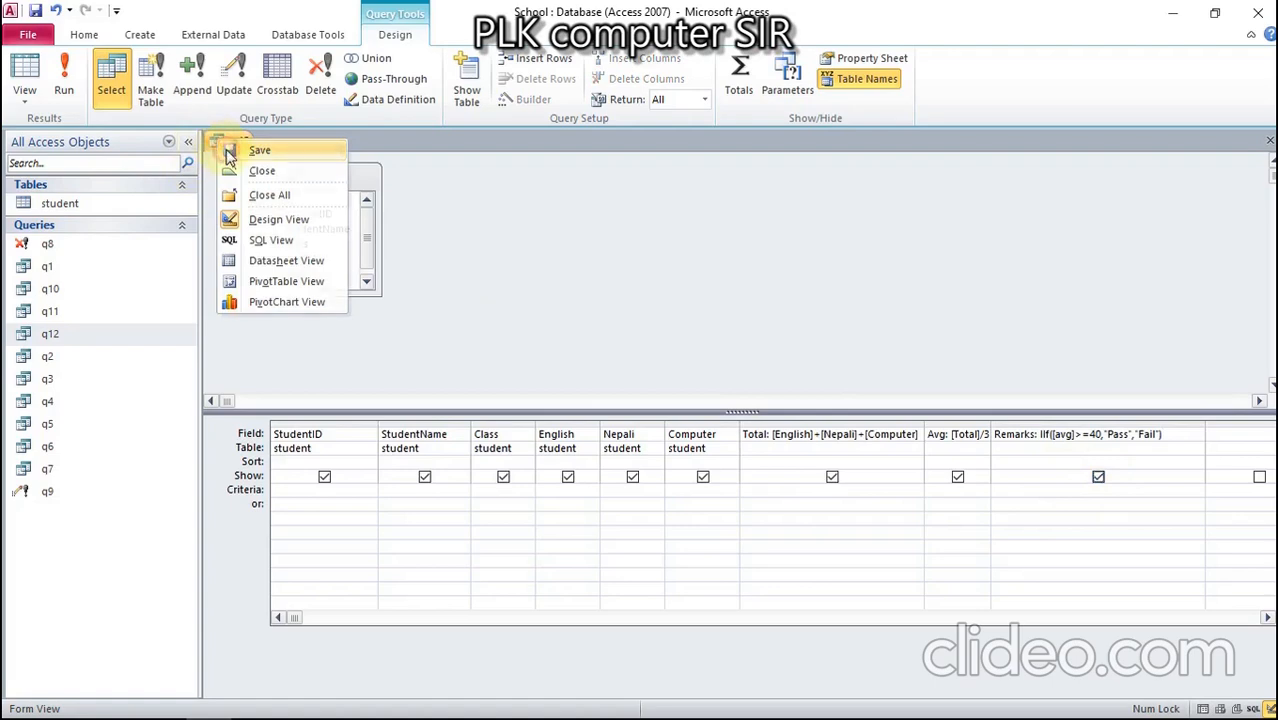
{"action": "left_click", "coordinate": [228, 152]}
{"action": "left_click", "coordinate": [228, 152]}
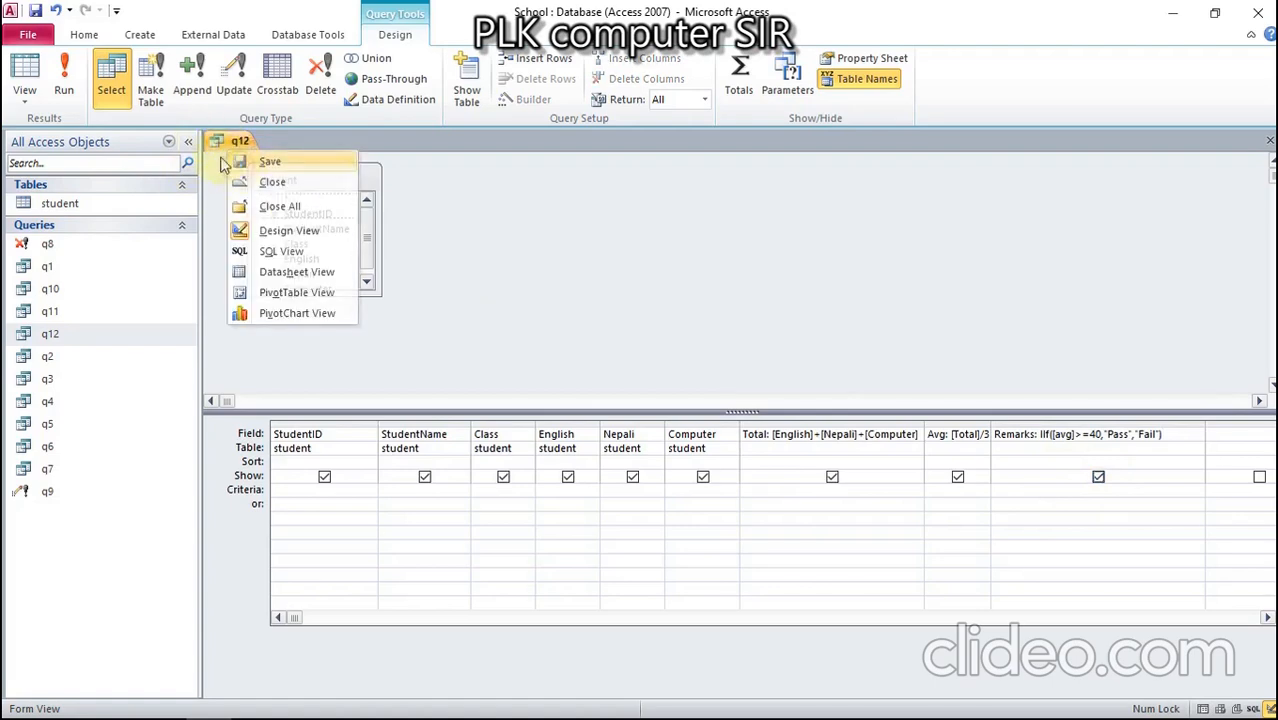
{"action": "left_click", "coordinate": [240, 163]}
{"action": "left_click", "coordinate": [63, 88]}
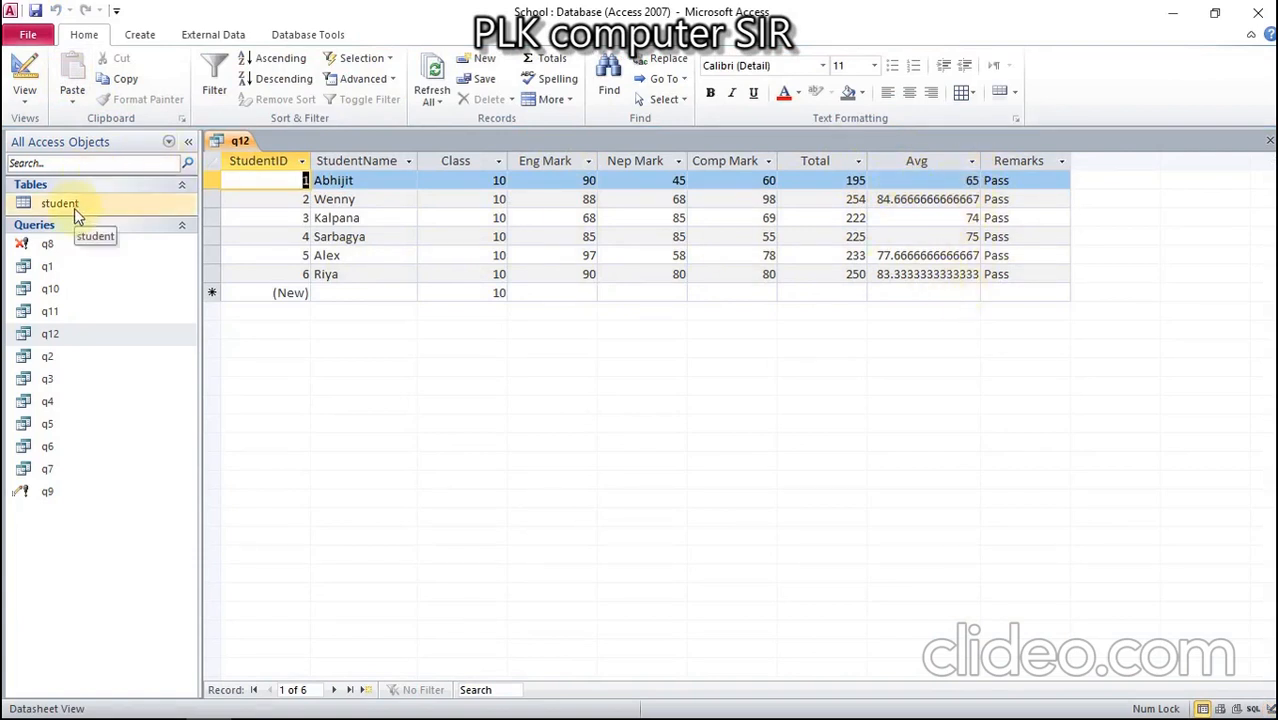
Step: Close query q12 and open the student table in Datasheet view
{"action": "right_click", "coordinate": [228, 141]}
{"action": "left_click", "coordinate": [268, 173]}
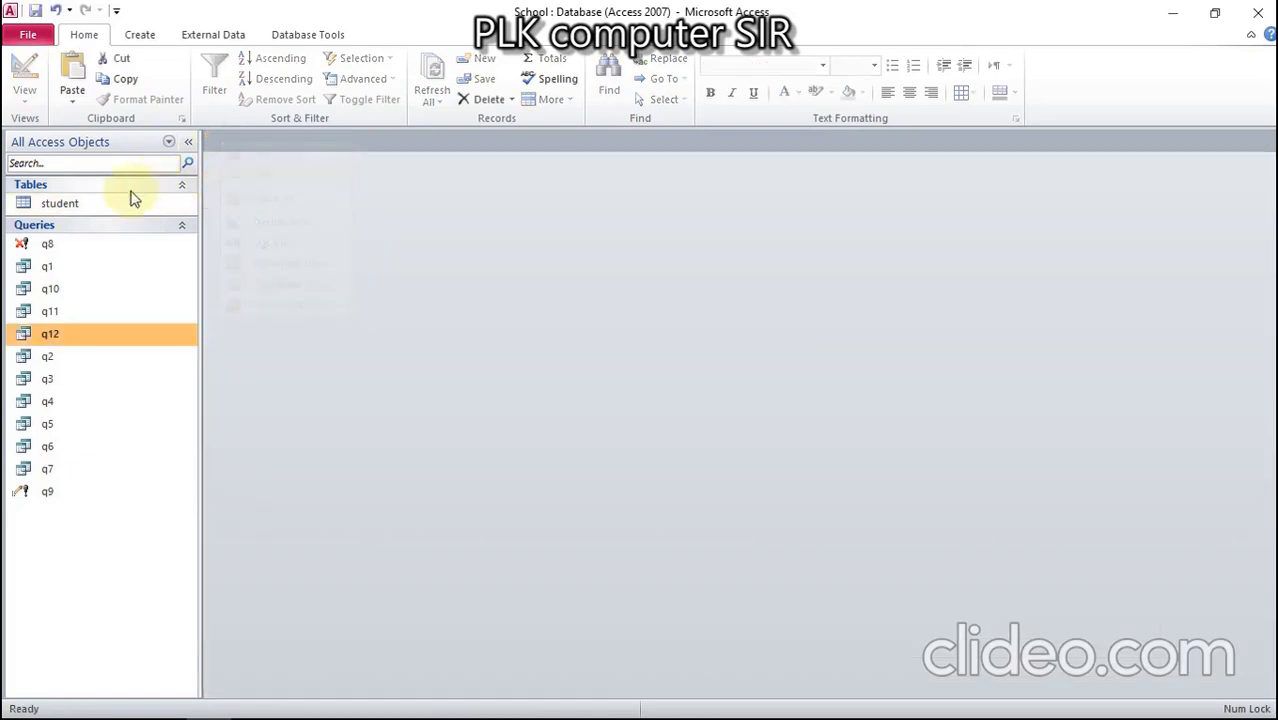
{"action": "double_click", "coordinate": [112, 200]}
Step: Add and save a student record named abc with 2 for Eng Mark, Nep Mark and Comp Mark, keeping the default class
{"action": "left_click", "coordinate": [334, 293]}
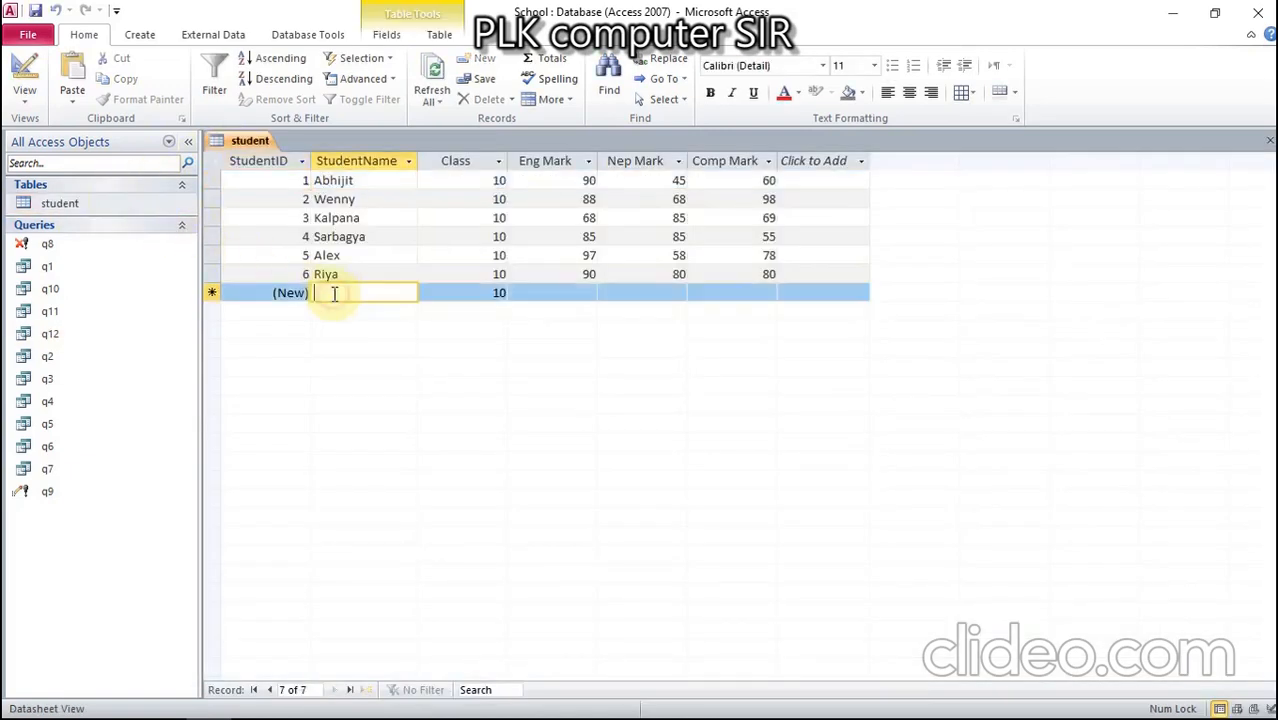
{"action": "type", "text": "abc"}
{"action": "key", "text": "Tab"}
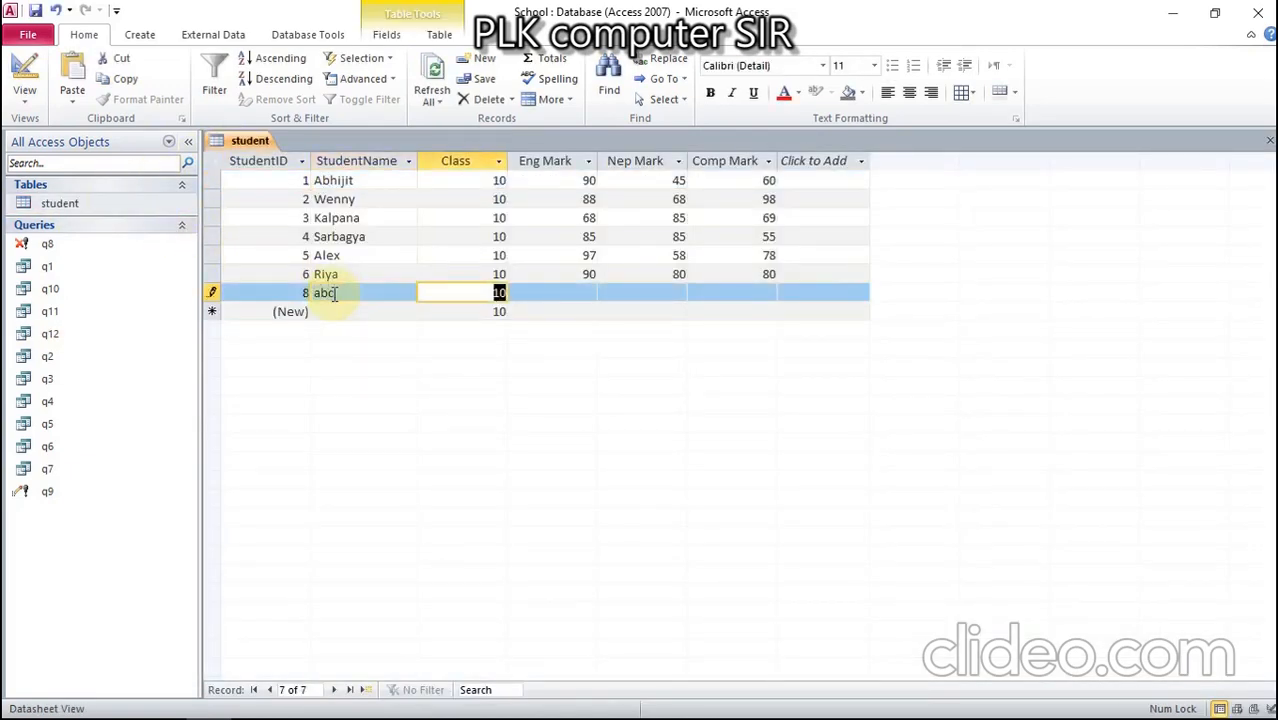
{"action": "key", "text": "Tab"}
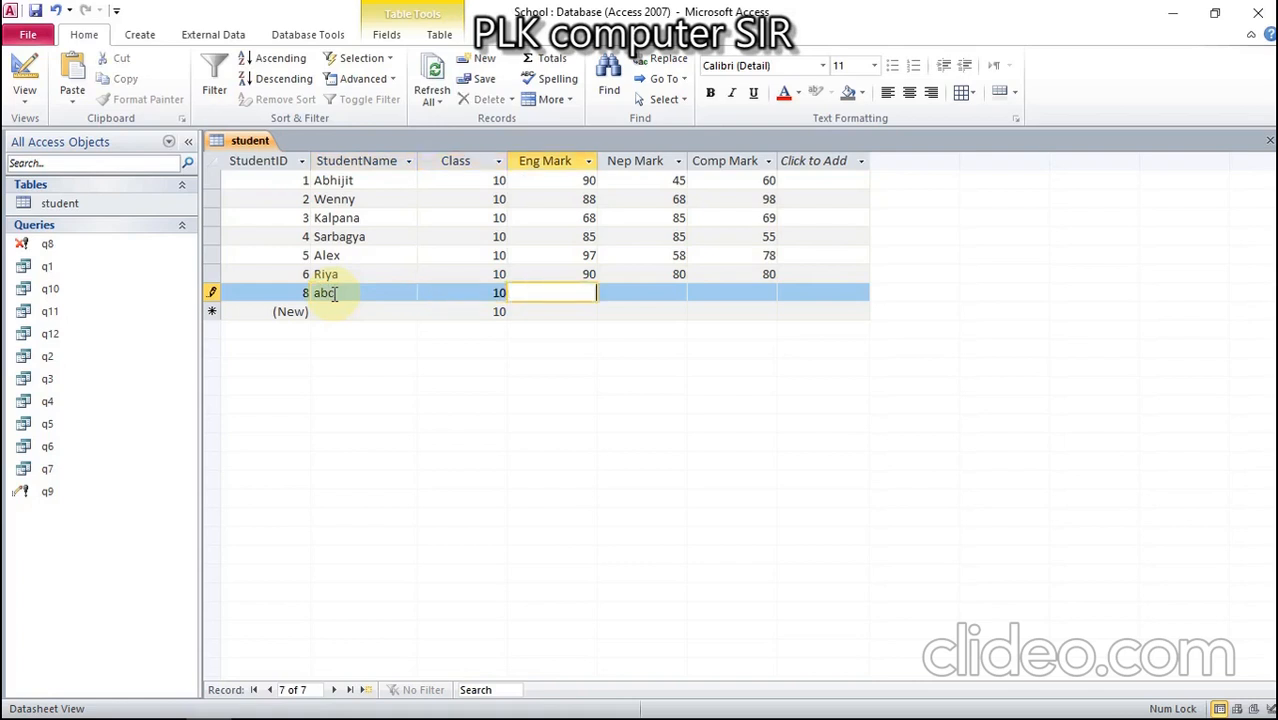
{"action": "type", "text": "2"}
{"action": "key", "text": "Tab"}
{"action": "type", "text": "2"}
{"action": "key", "text": "Tab"}
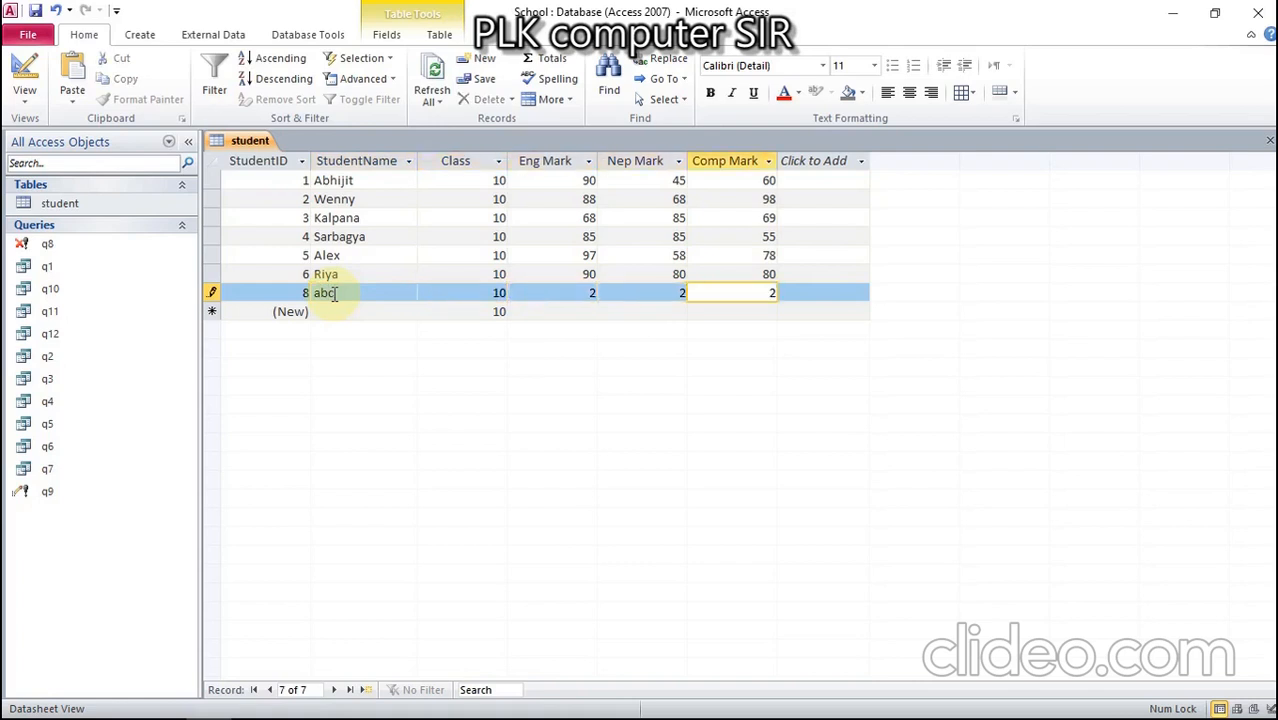
{"action": "type", "text": "2"}
{"action": "left_click", "coordinate": [35, 11]}
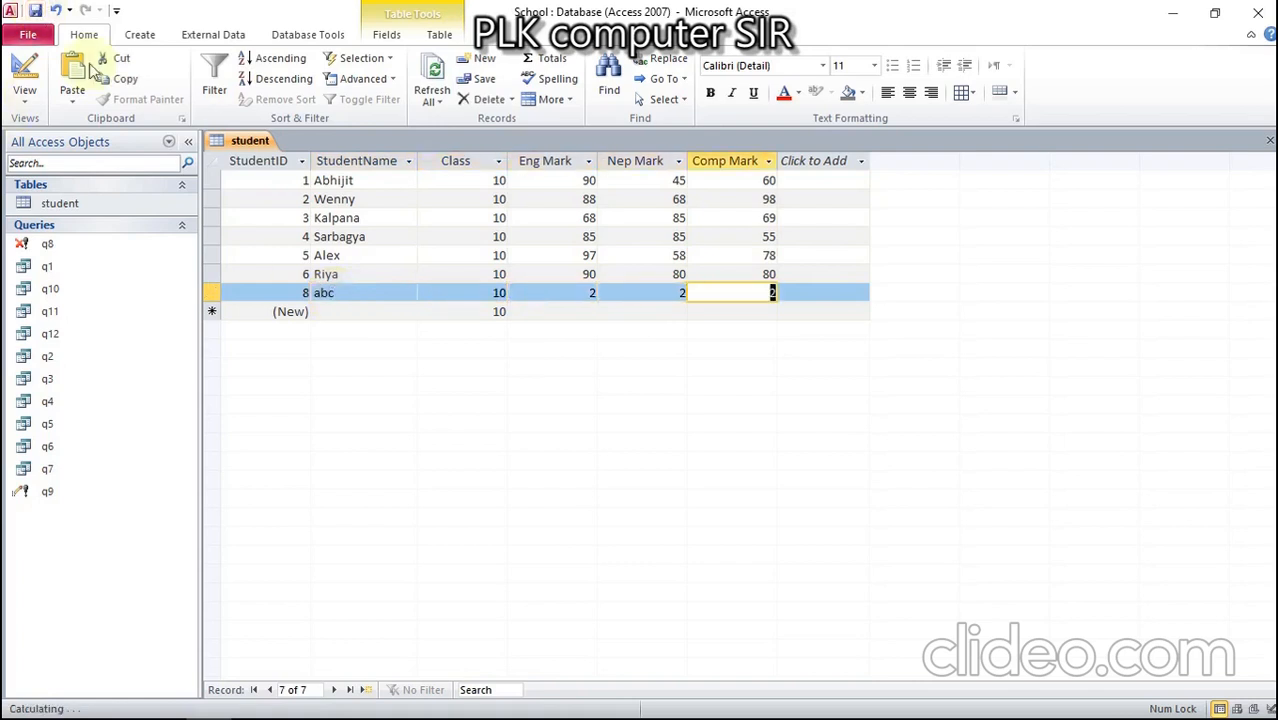
Step: Close the student table, run q12 to check the Remarks for the abc record, and close the query
{"action": "right_click", "coordinate": [266, 141]}
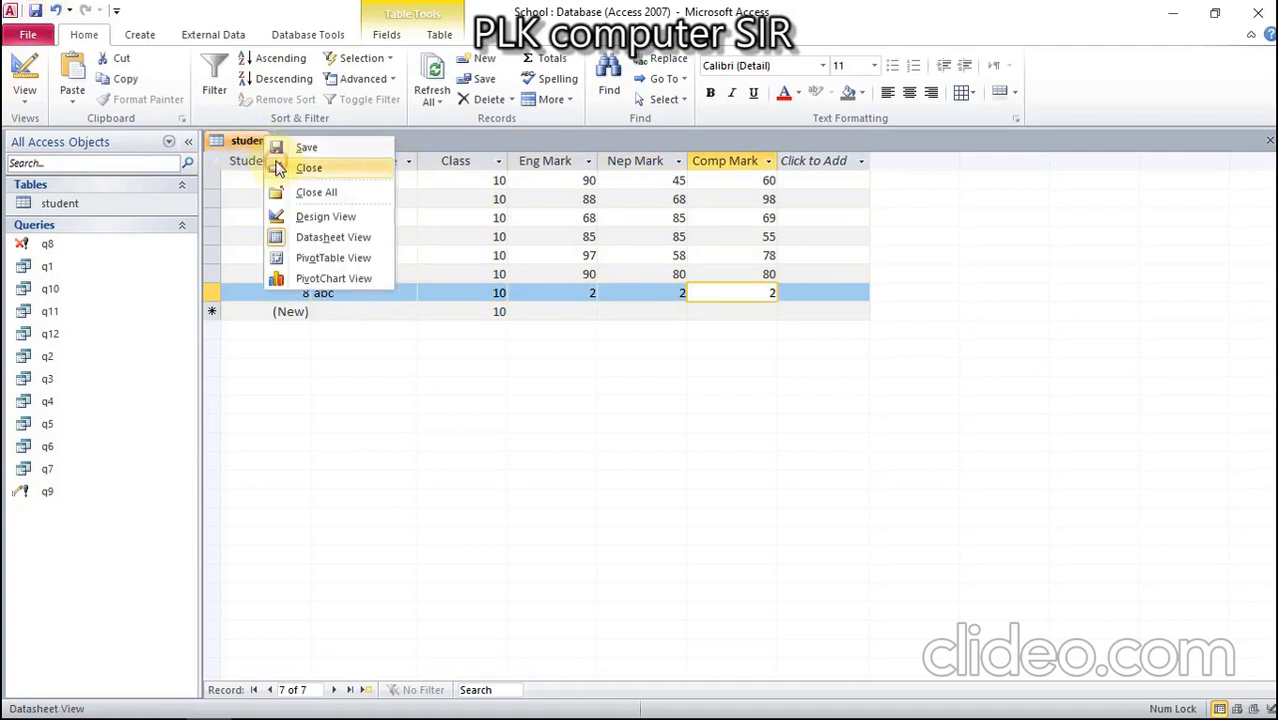
{"action": "left_click", "coordinate": [300, 166]}
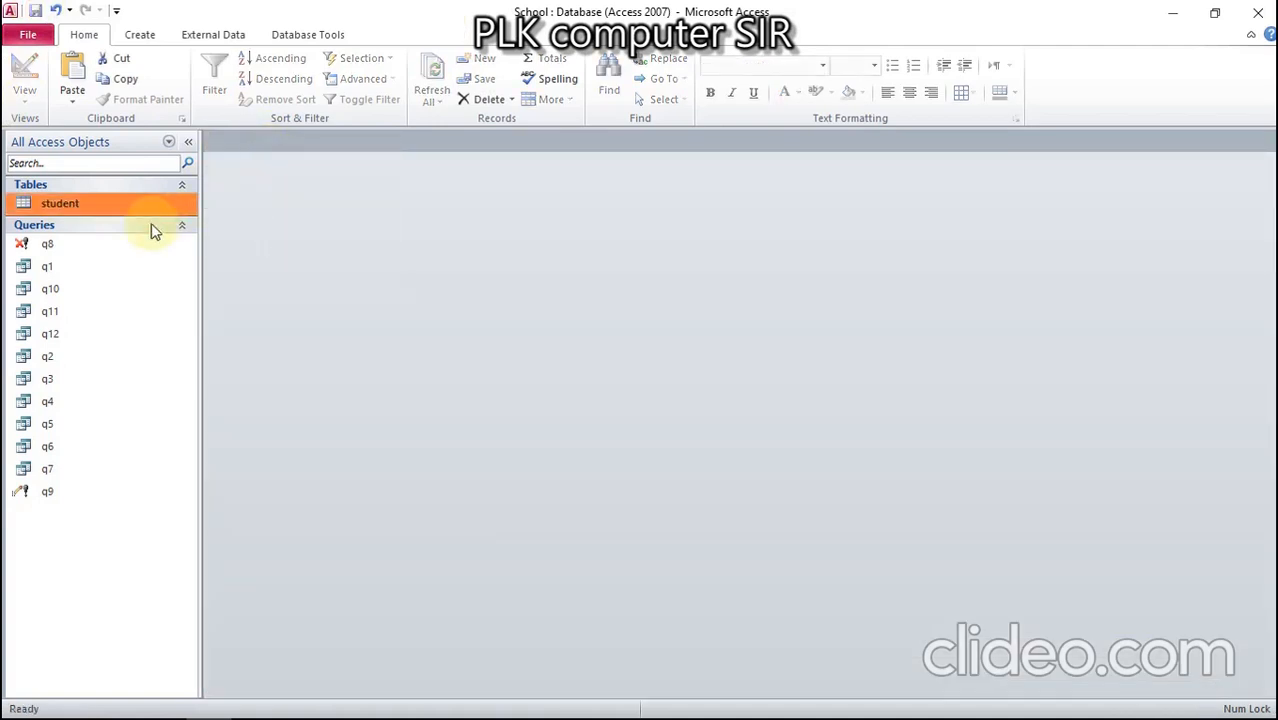
{"action": "left_click", "coordinate": [48, 330]}
{"action": "double_click", "coordinate": [48, 330]}
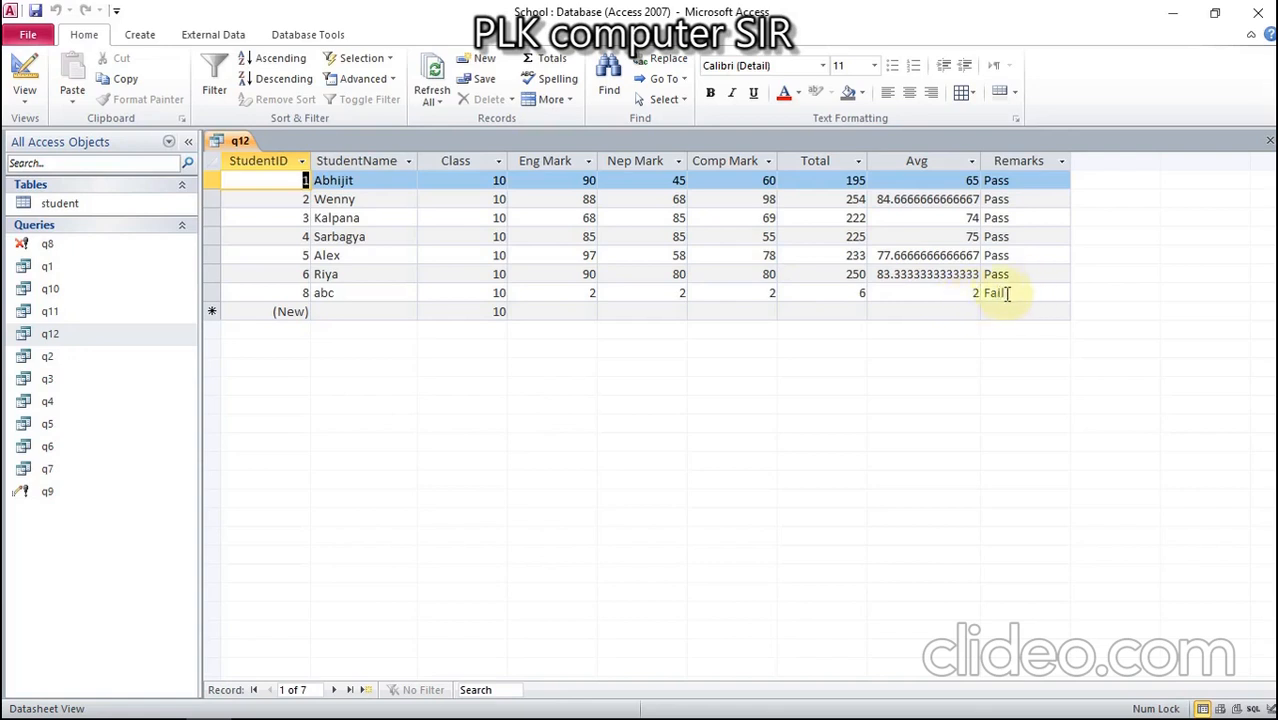
{"action": "right_click", "coordinate": [225, 140]}
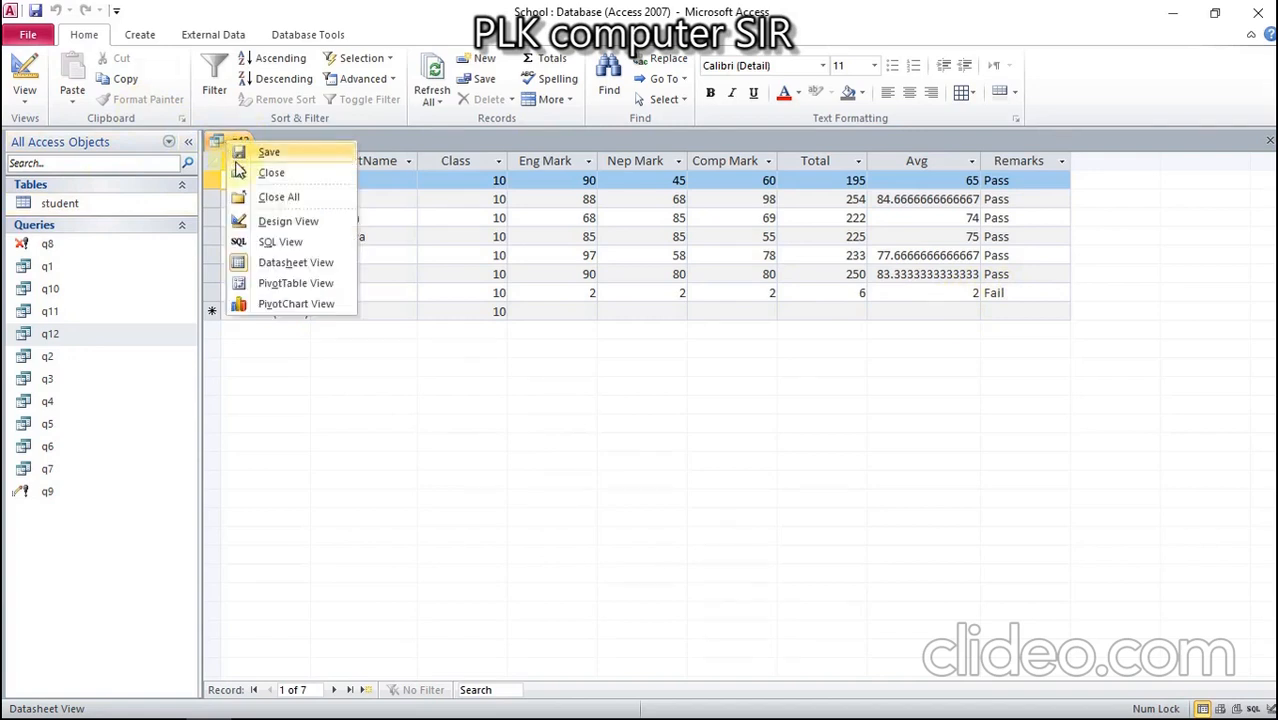
{"action": "left_click", "coordinate": [240, 180]}
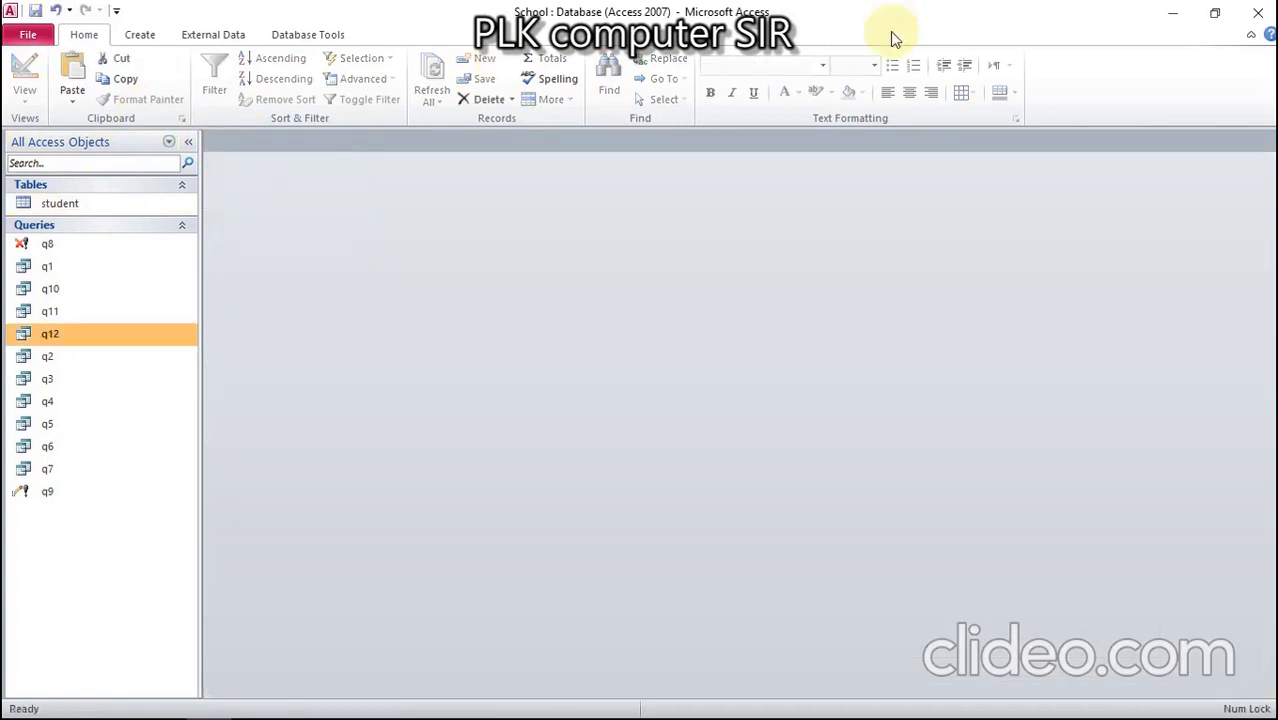
Step: Check task C on the practice web page beside the database window, and return the database to full size
{"action": "left_click", "coordinate": [1214, 13]}
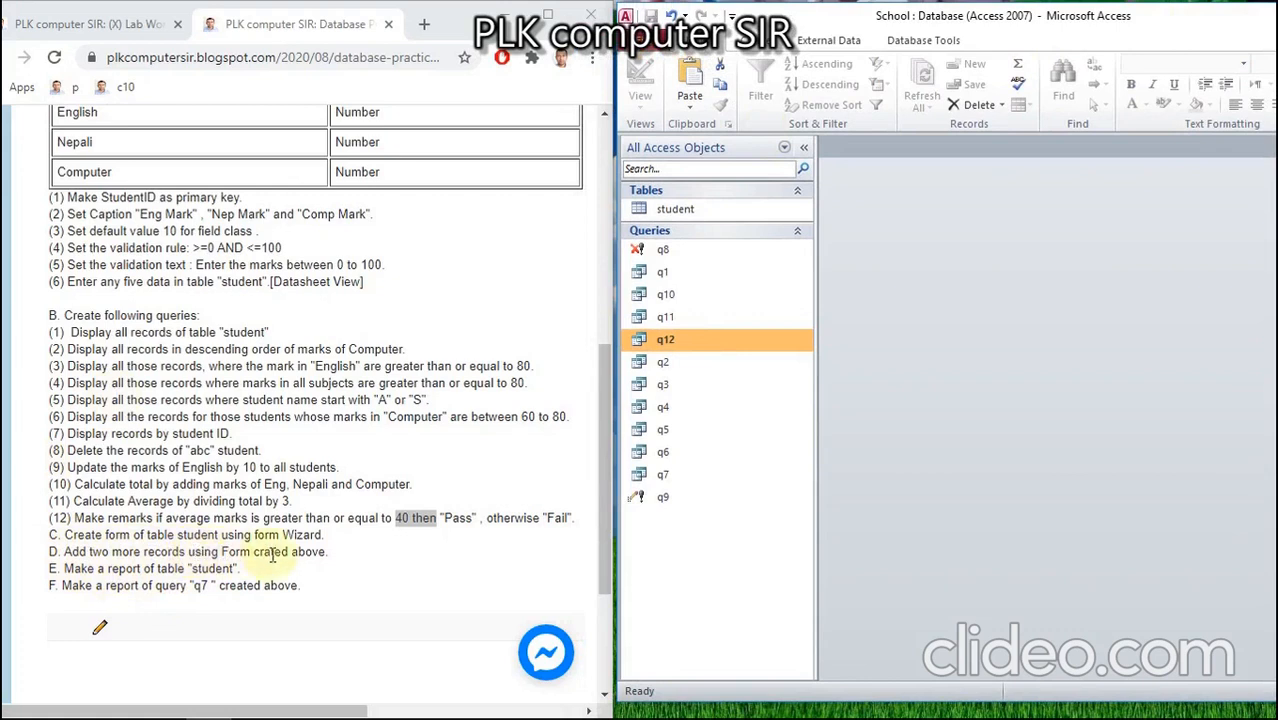
{"action": "left_click_drag", "start_coordinate": [72, 535], "coordinate": [303, 535]}
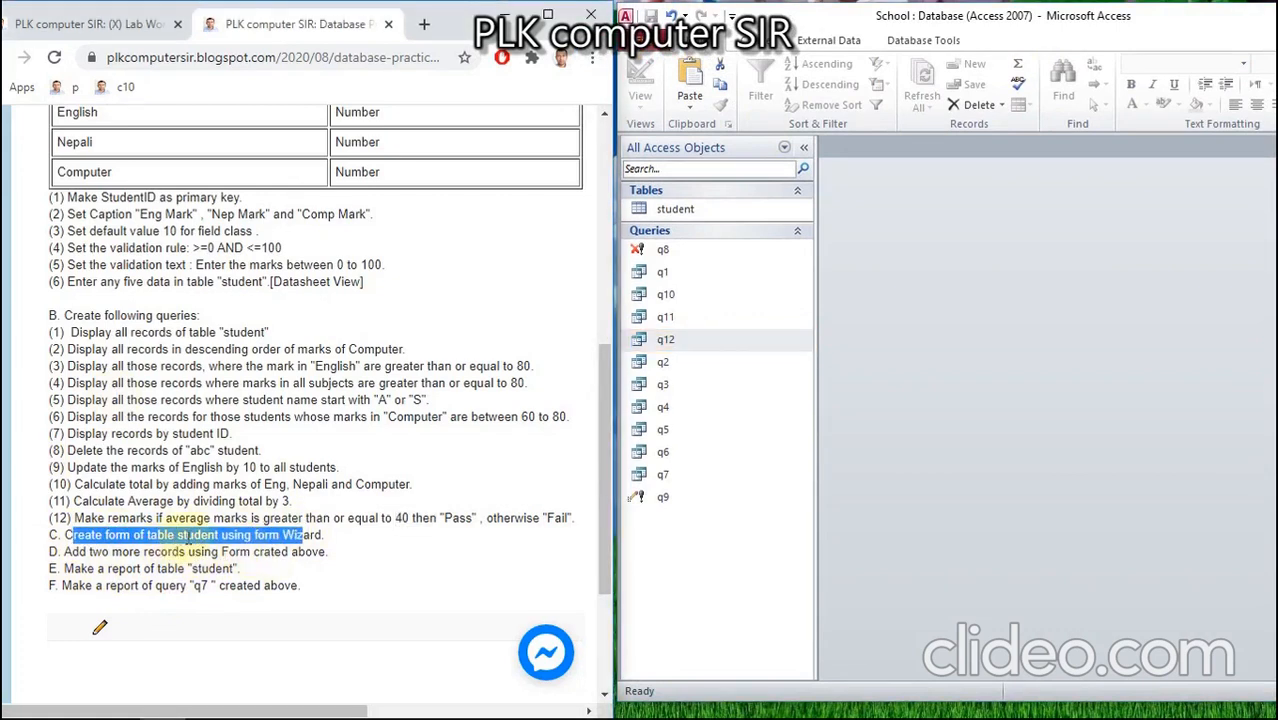
{"action": "left_click", "coordinate": [1063, 26]}
{"action": "double_click", "coordinate": [1063, 26]}
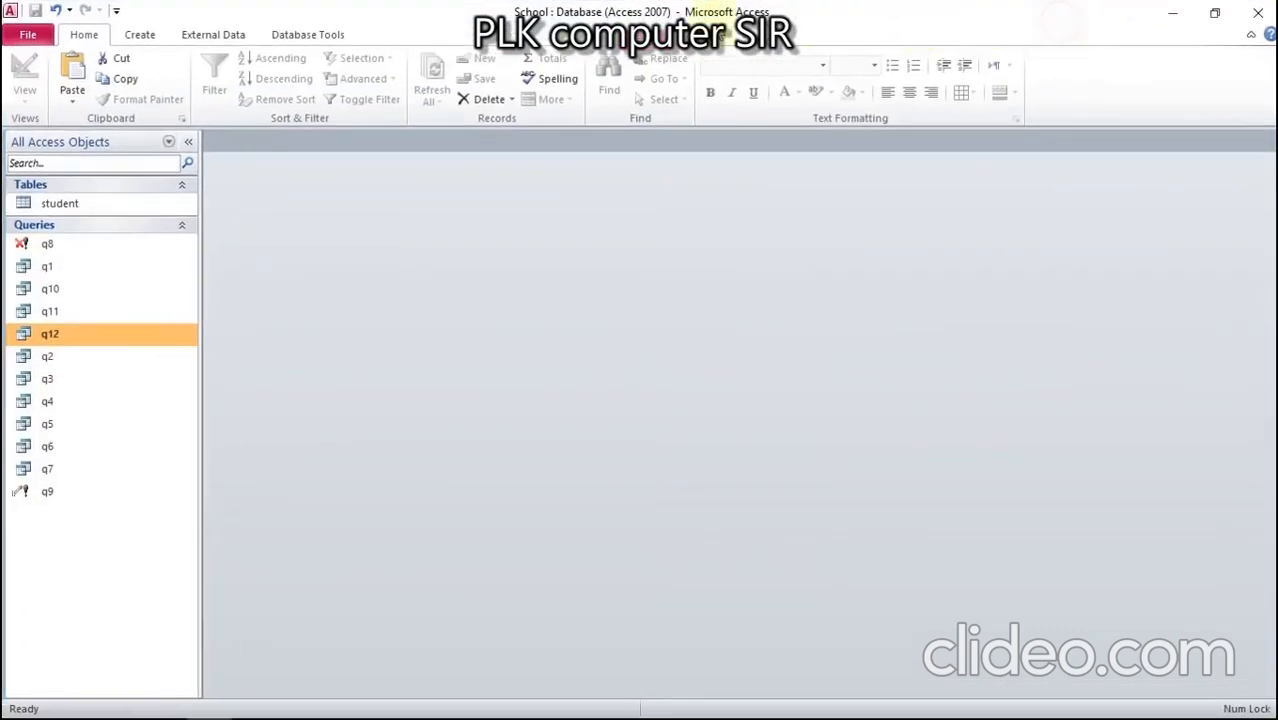
Step: Collapse the Queries group, start the Form Wizard and choose Table: student as the form's source
{"action": "left_click", "coordinate": [130, 38]}
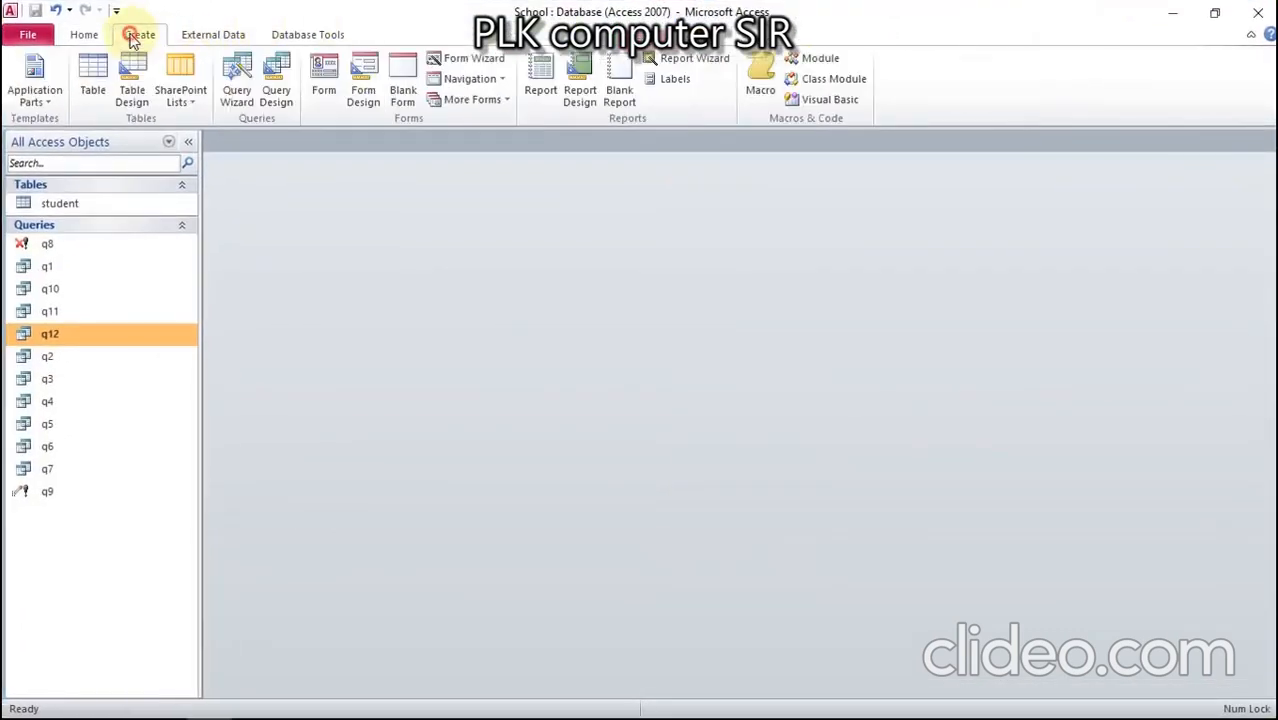
{"action": "left_click", "coordinate": [182, 226]}
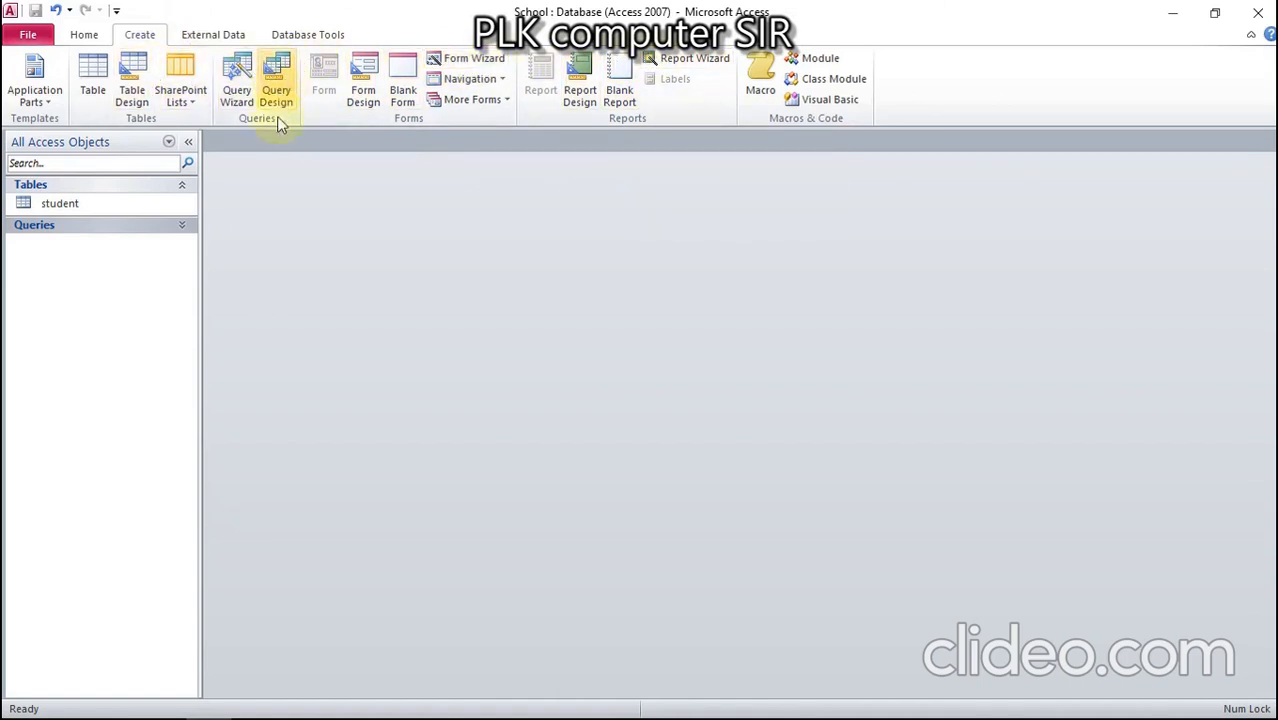
{"action": "left_click", "coordinate": [478, 62]}
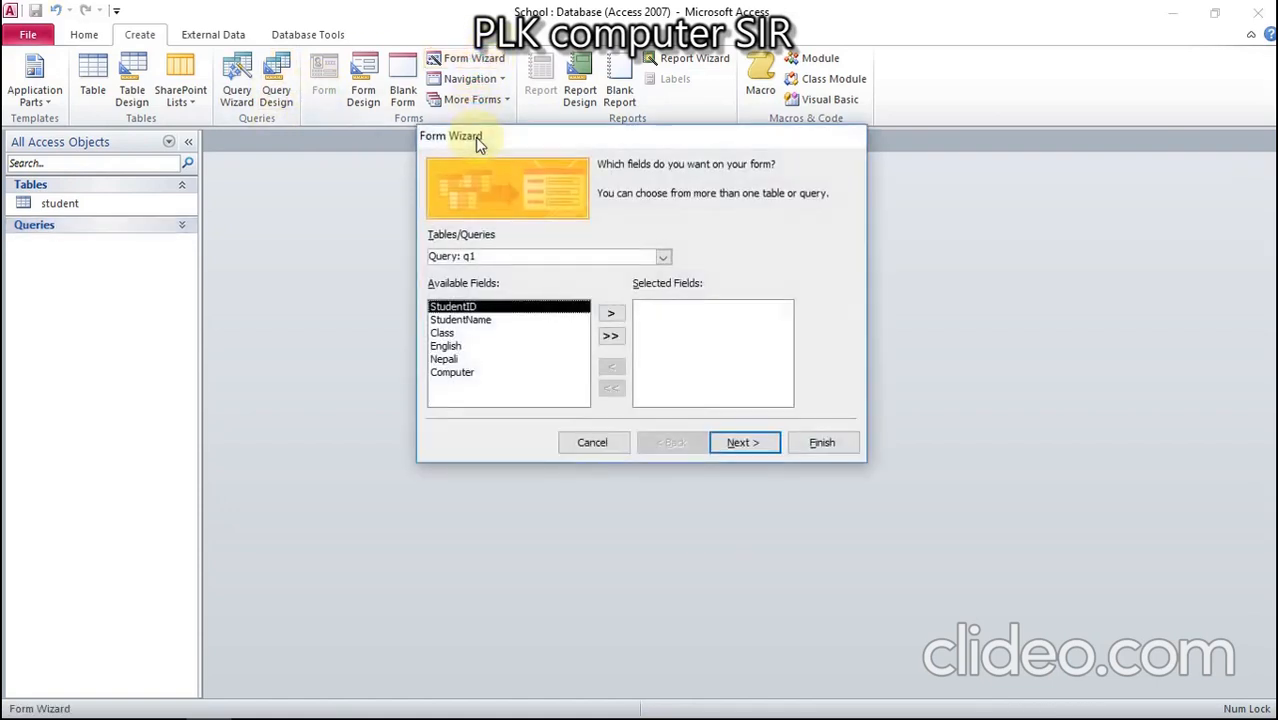
{"action": "left_click", "coordinate": [663, 258]}
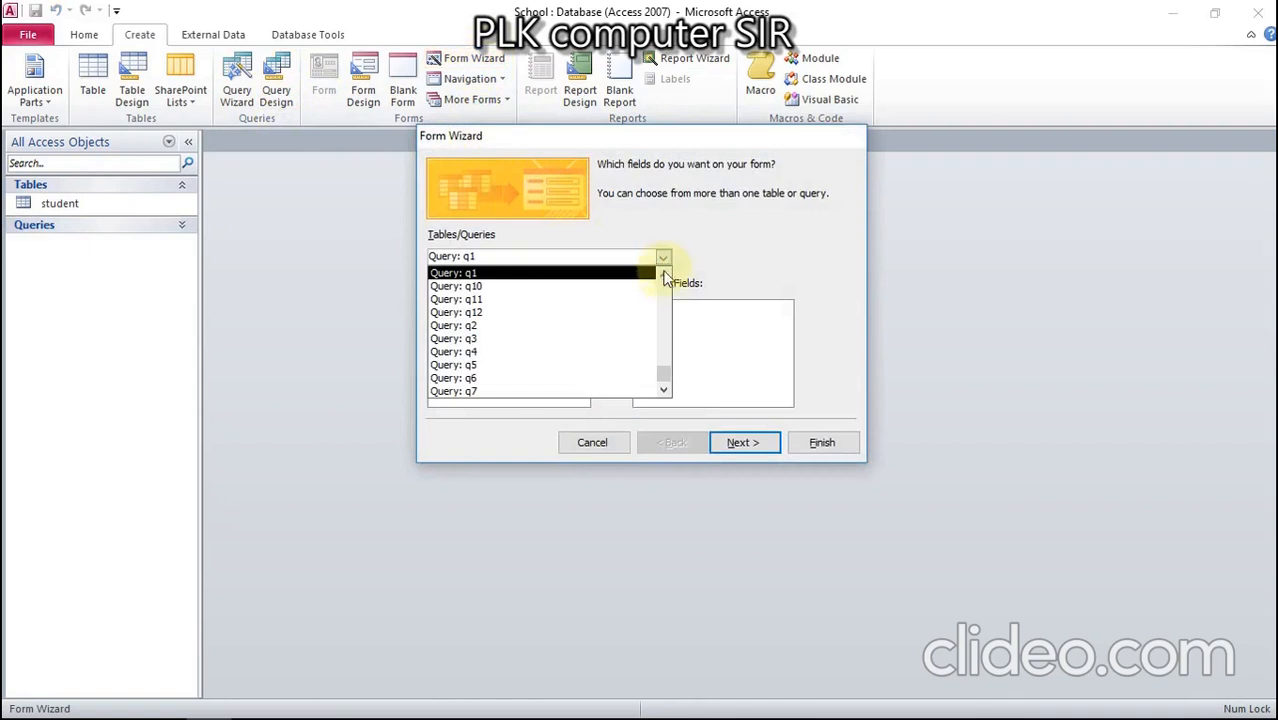
{"action": "left_click_drag", "start_coordinate": [668, 388], "coordinate": [664, 280]}
{"action": "scroll", "coordinate": [557, 303], "scroll_direction": "down", "scroll_amount": 1}
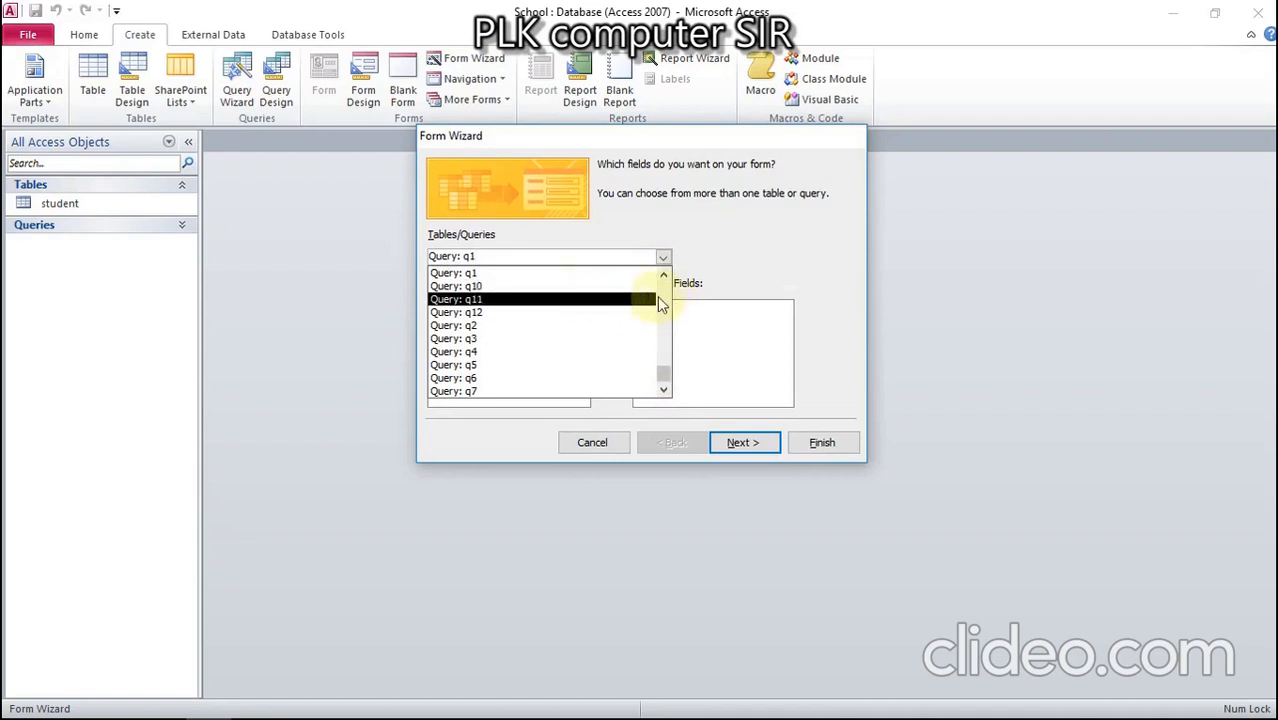
{"action": "left_click_drag", "start_coordinate": [665, 377], "coordinate": [664, 281]}
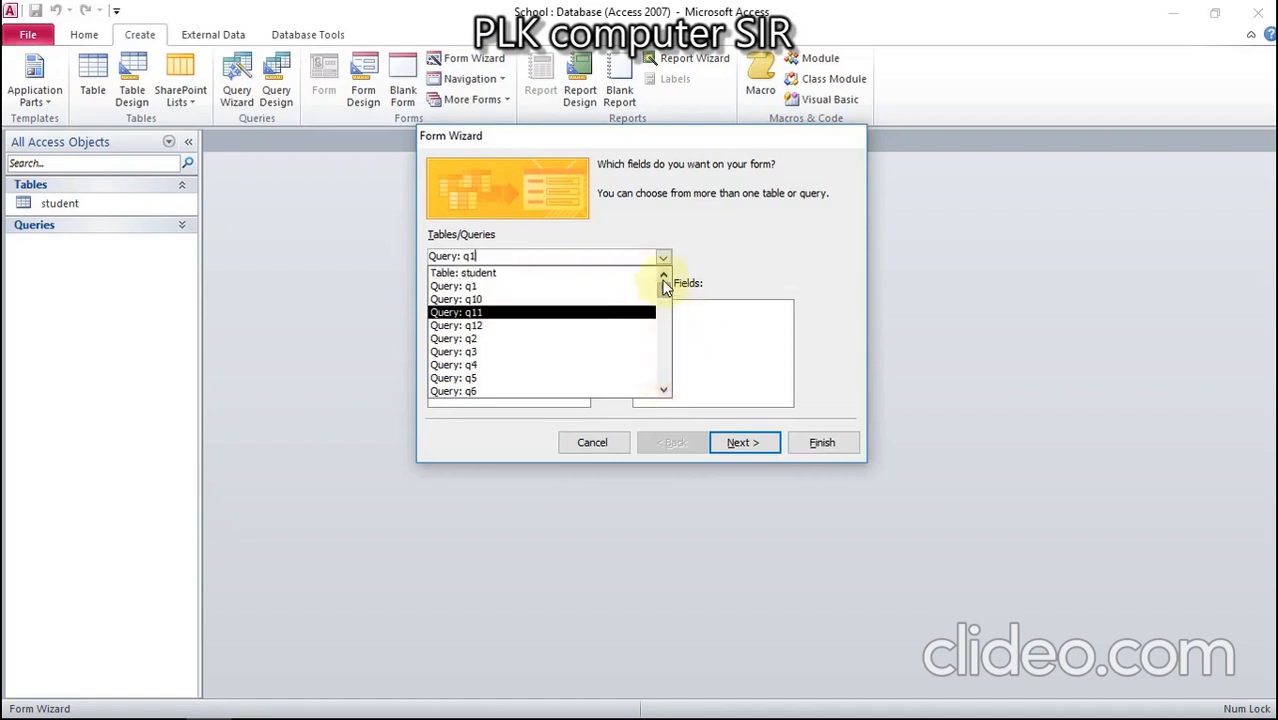
{"action": "left_click", "coordinate": [458, 273]}
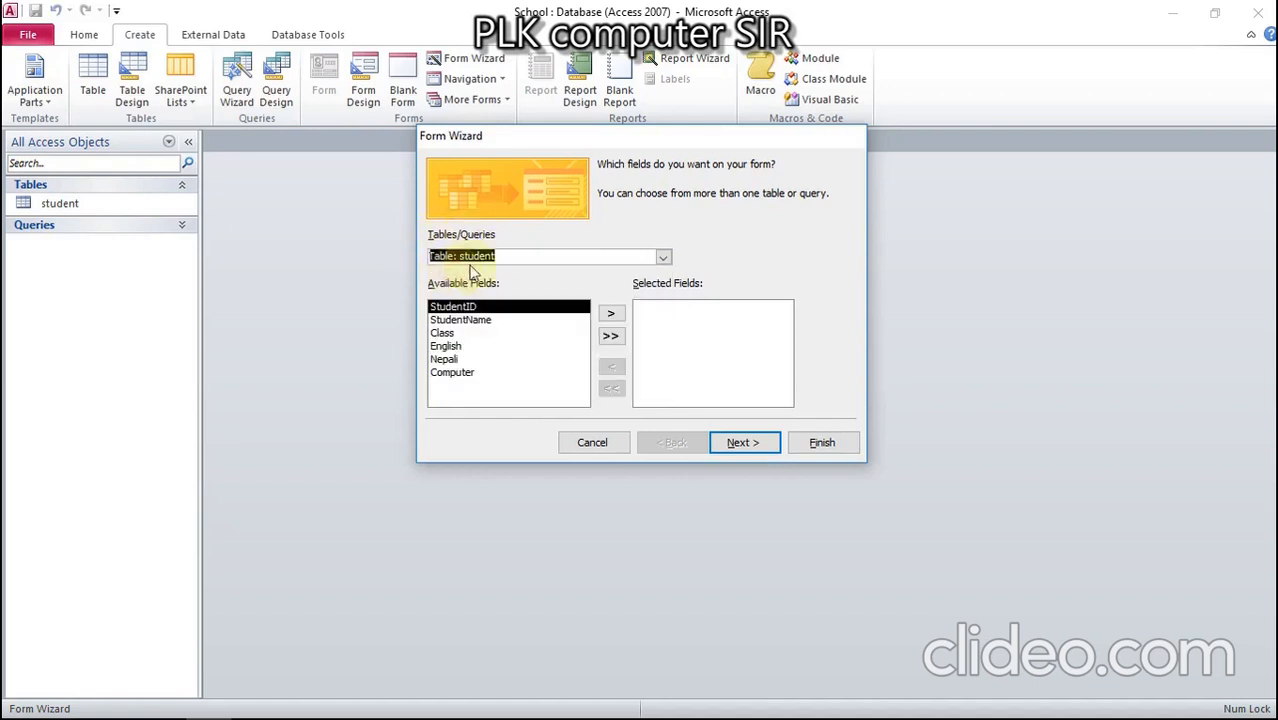
{"action": "left_click", "coordinate": [518, 259]}
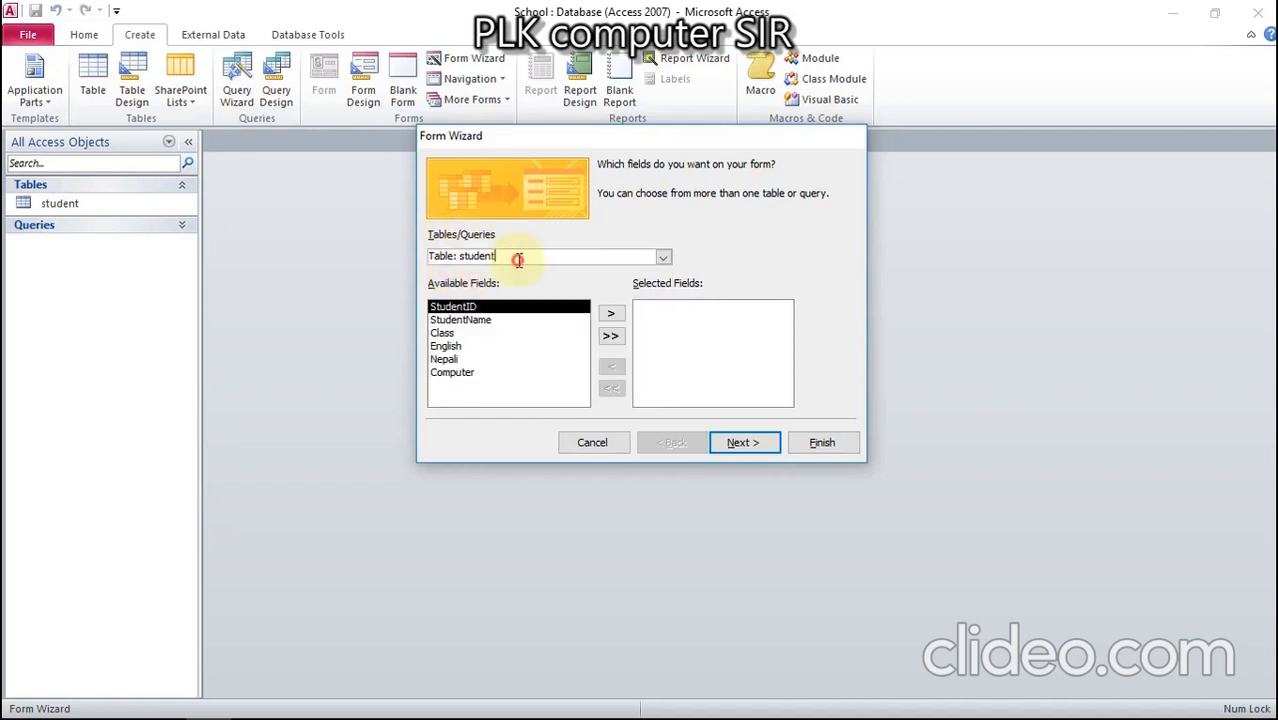
Step: Include StudentName, Class, English, Nepali and Computer in the form, leaving out StudentID
{"action": "left_click", "coordinate": [609, 315]}
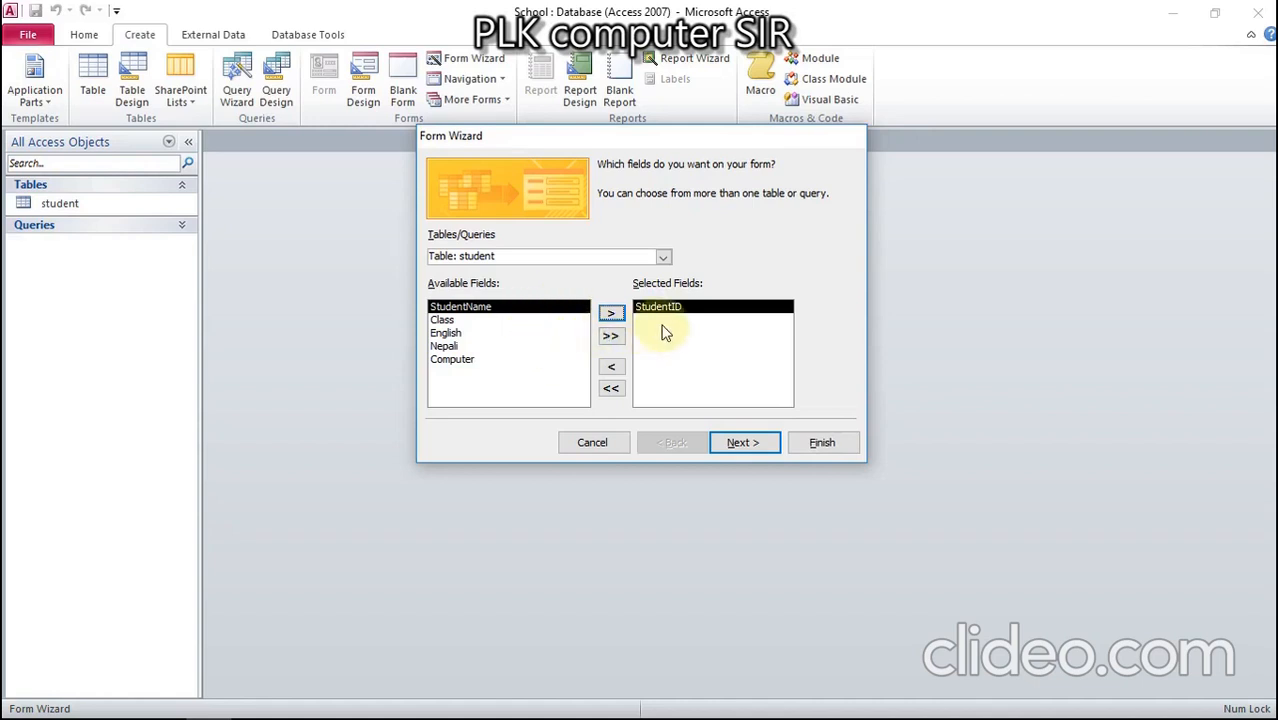
{"action": "left_click", "coordinate": [612, 368]}
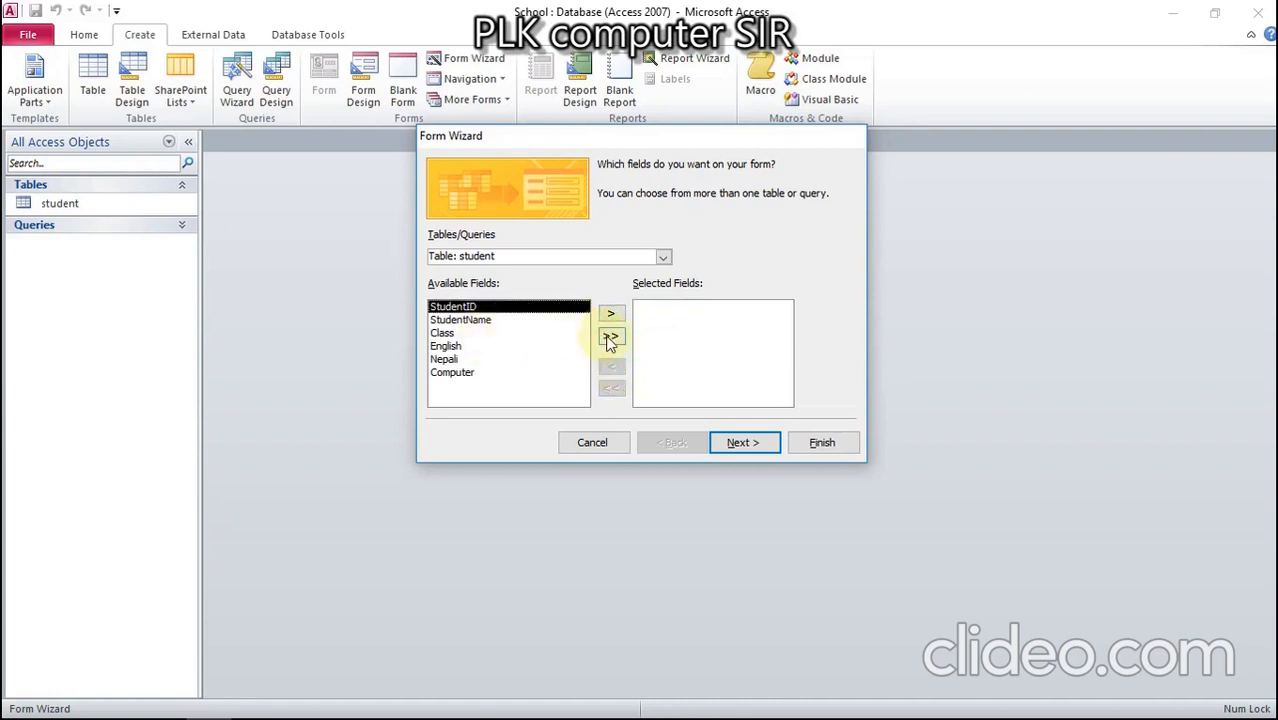
{"action": "left_click", "coordinate": [611, 339]}
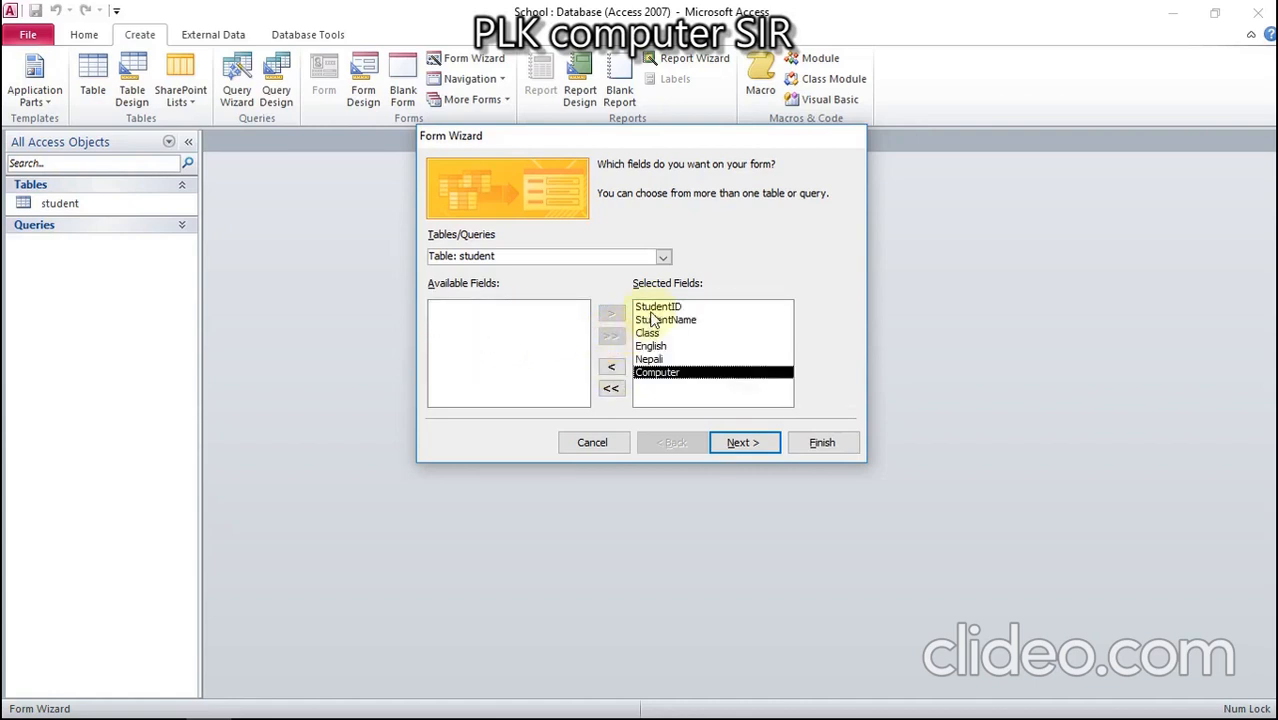
{"action": "left_click", "coordinate": [657, 308]}
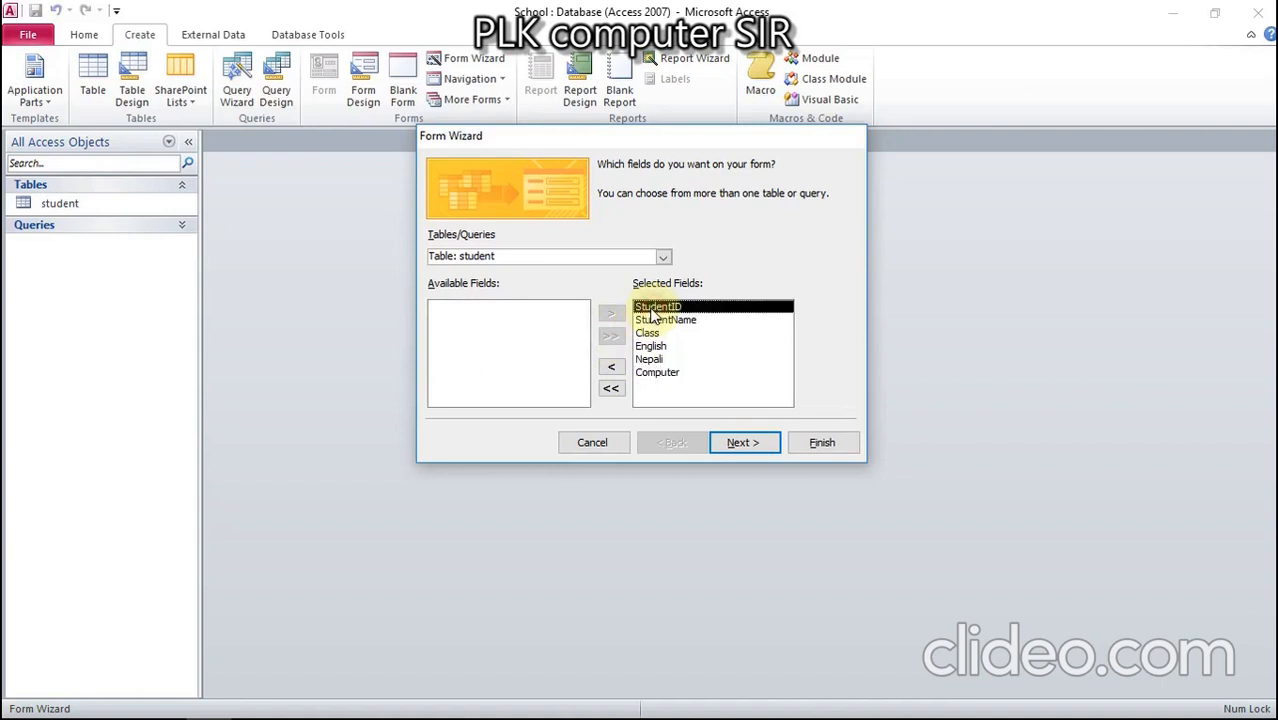
{"action": "left_click", "coordinate": [611, 366]}
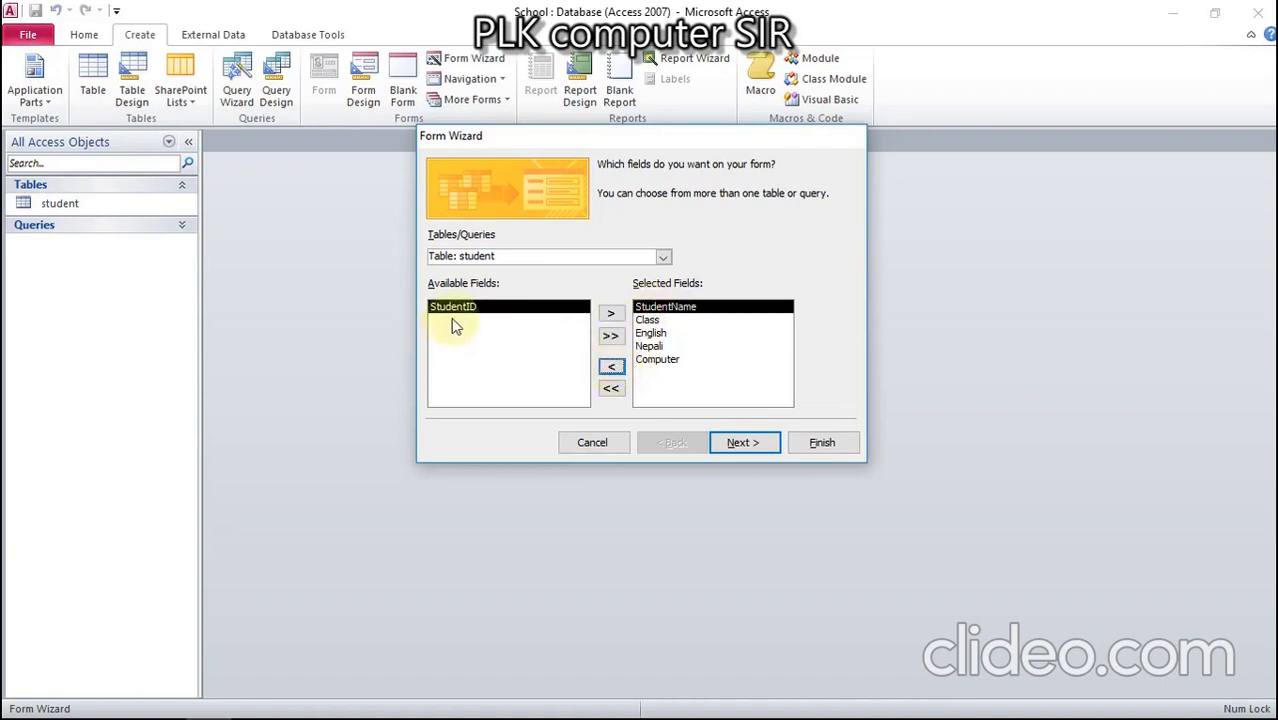
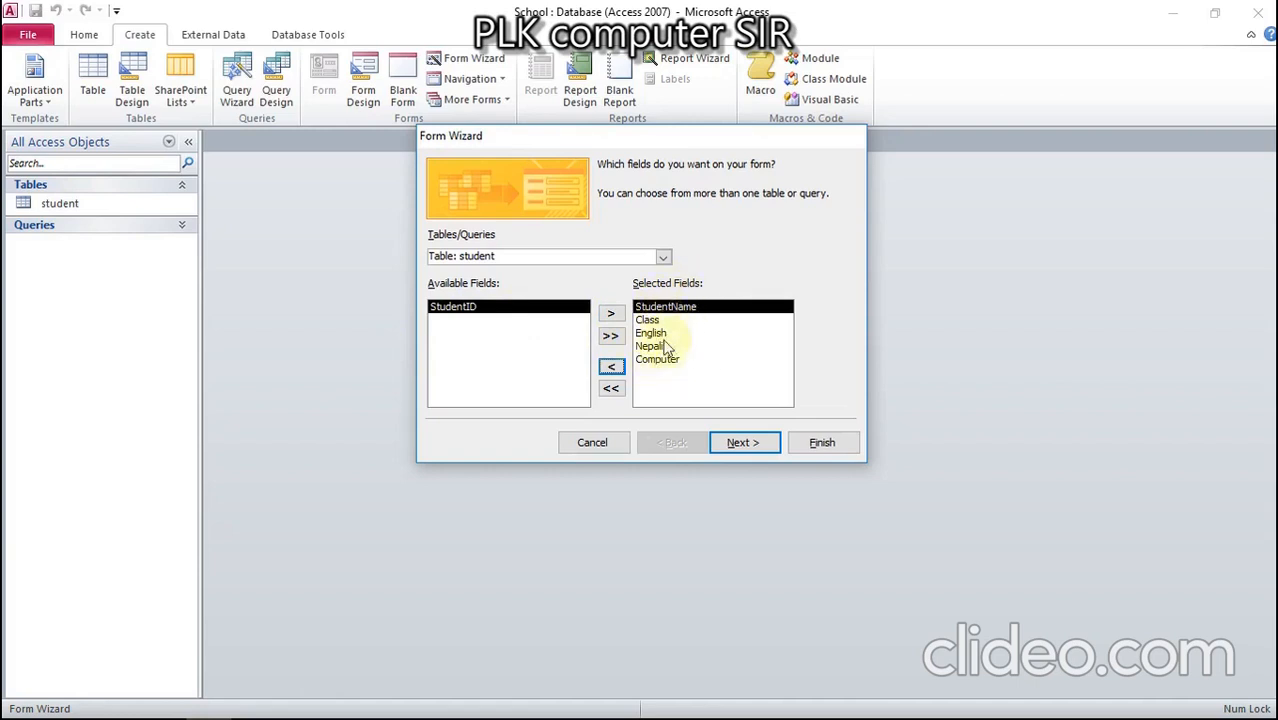
{"action": "left_click", "coordinate": [608, 313]}
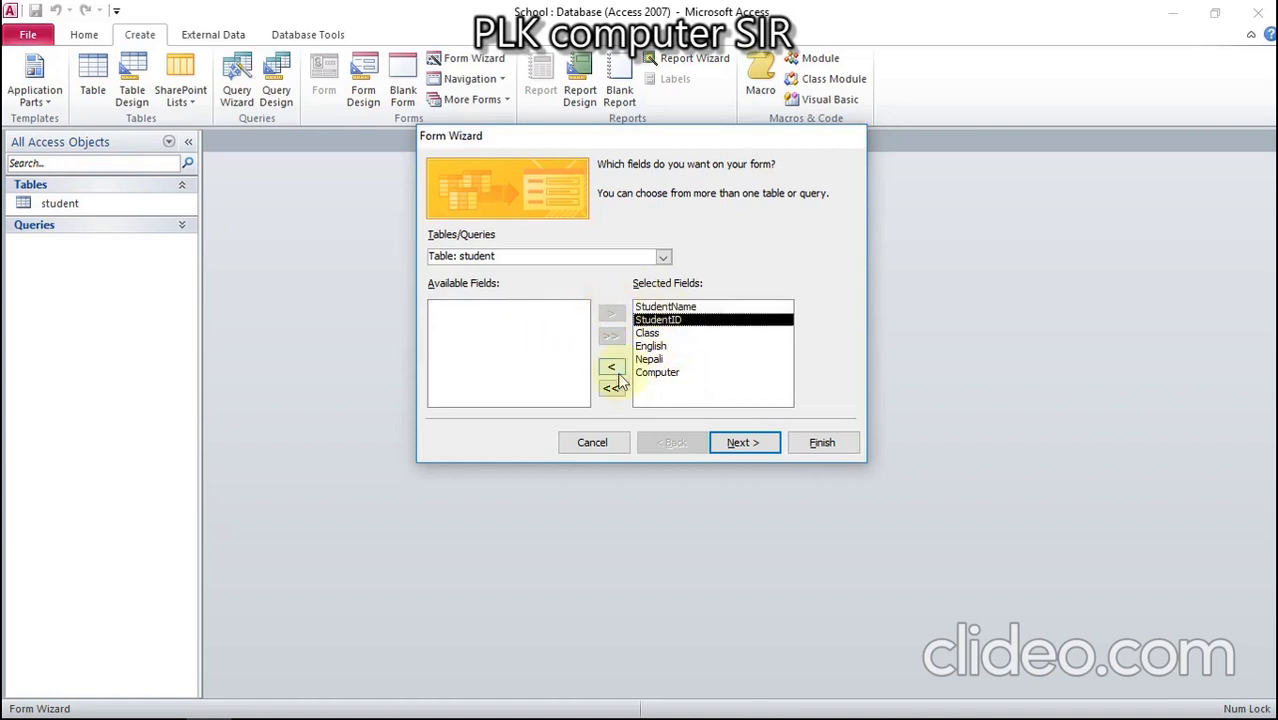
{"action": "left_click", "coordinate": [667, 307]}
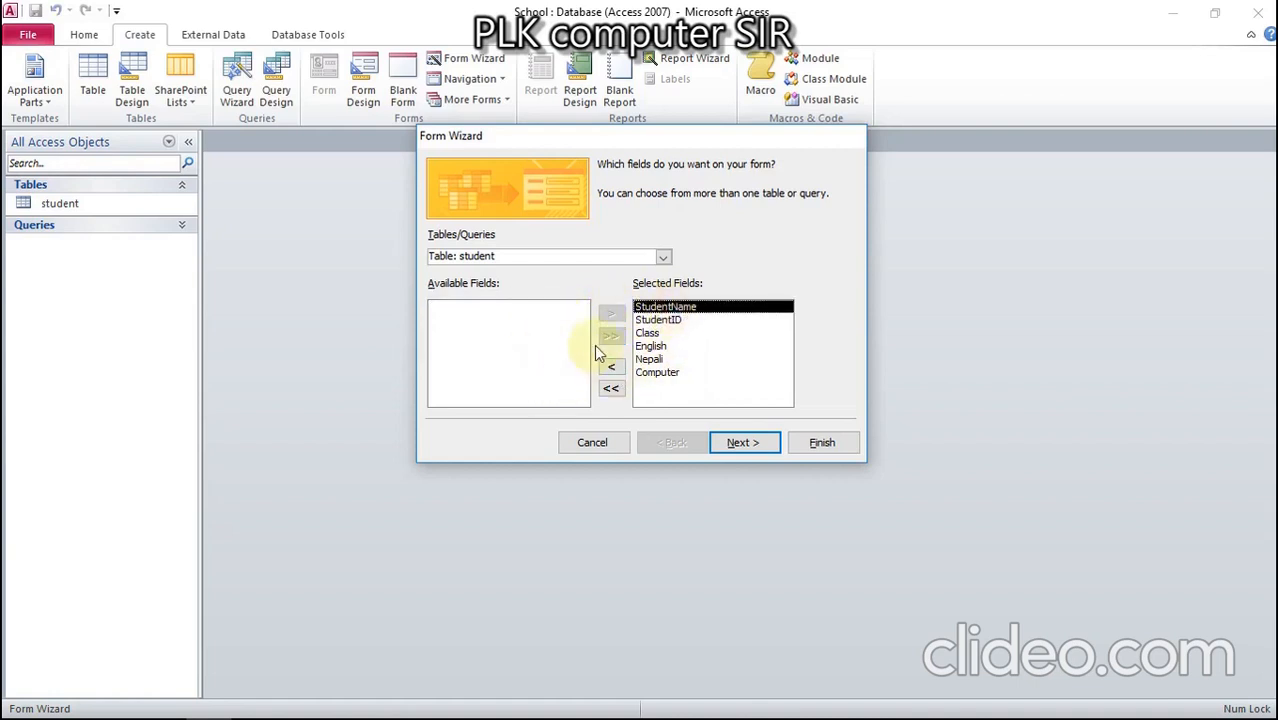
{"action": "left_click", "coordinate": [650, 319]}
{"action": "left_click", "coordinate": [612, 367]}
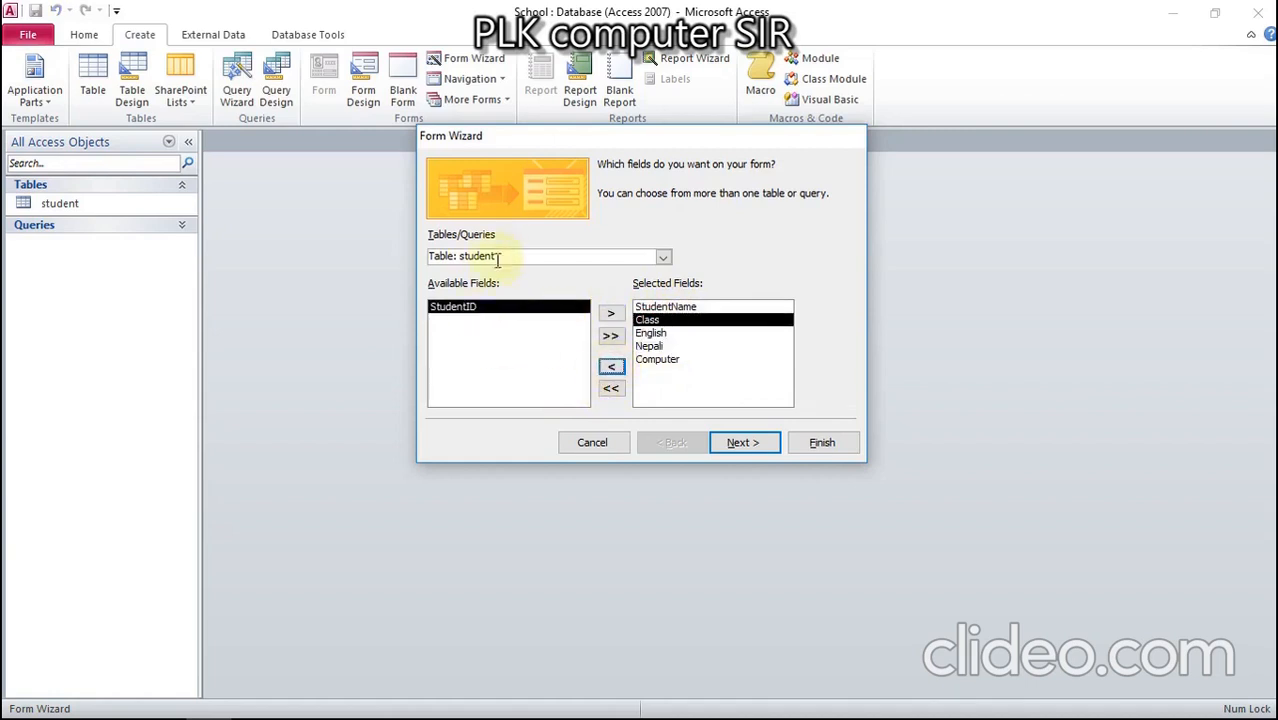
Step: Keep the Columnar layout, title the form student Info and finish the wizard with the form opened for viewing or entering information
{"action": "left_click", "coordinate": [743, 444]}
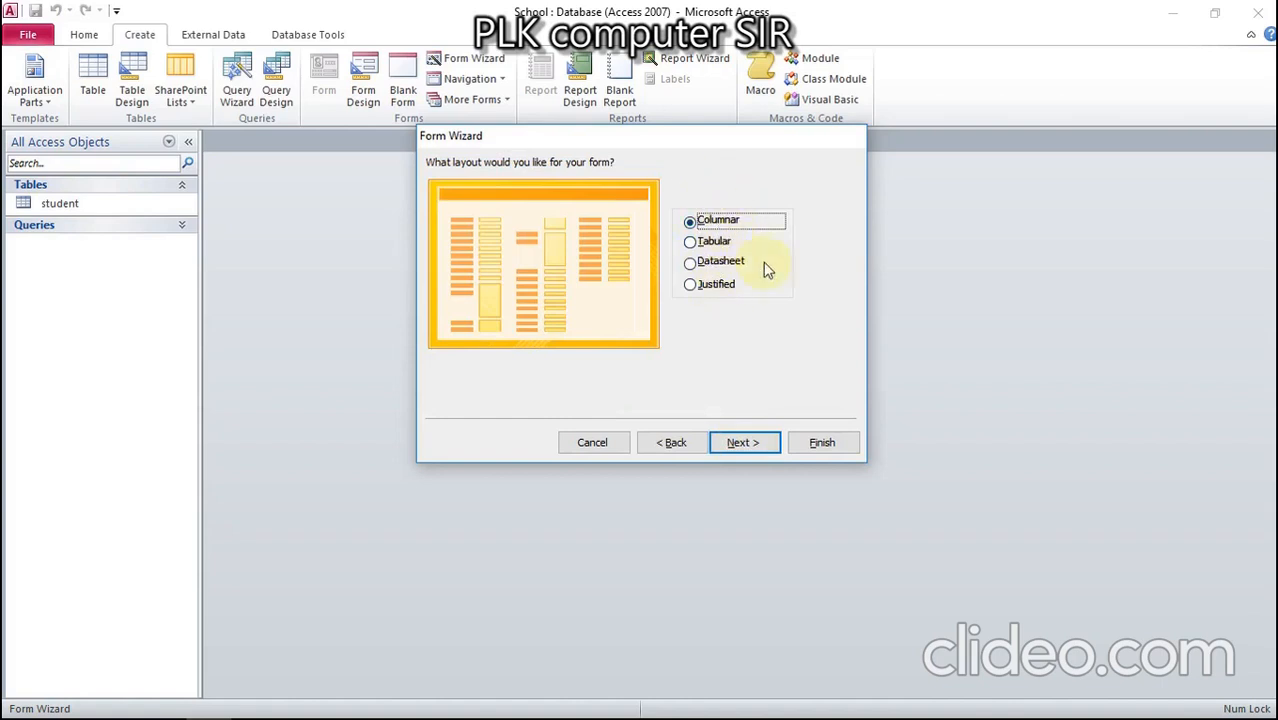
{"action": "left_click", "coordinate": [743, 443]}
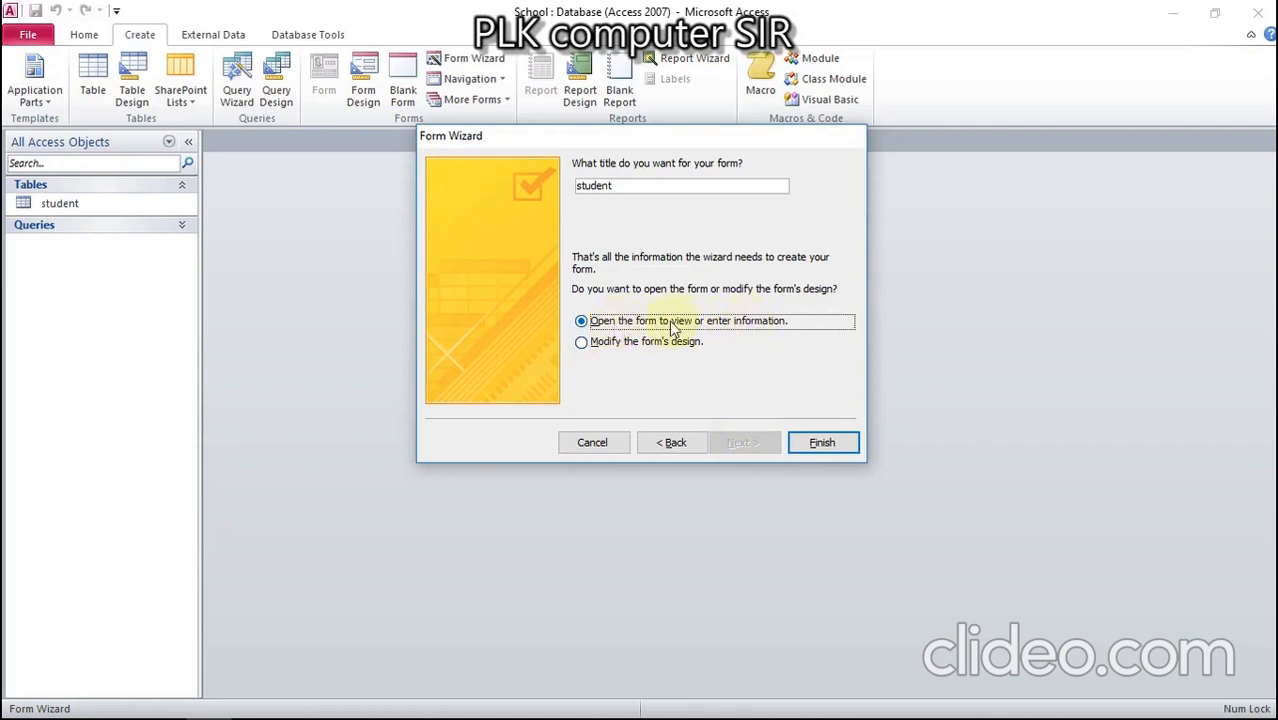
{"action": "left_click", "coordinate": [645, 187]}
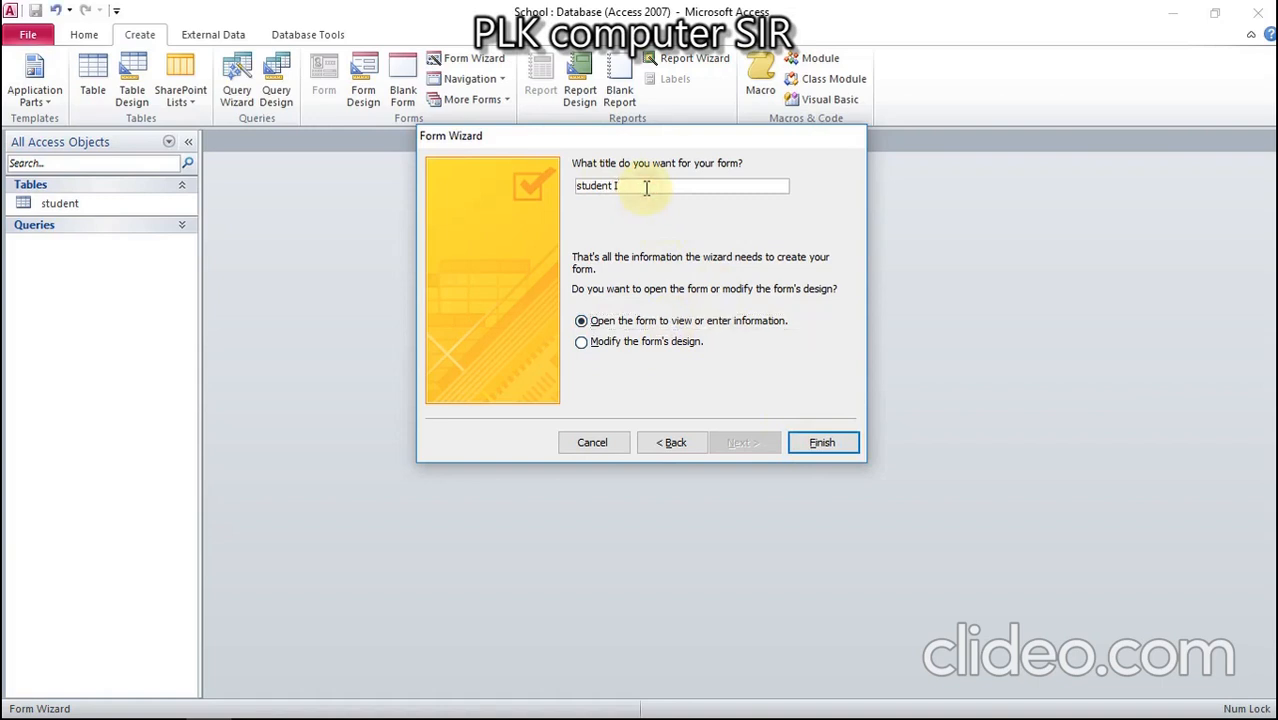
{"action": "left_click", "coordinate": [823, 443]}
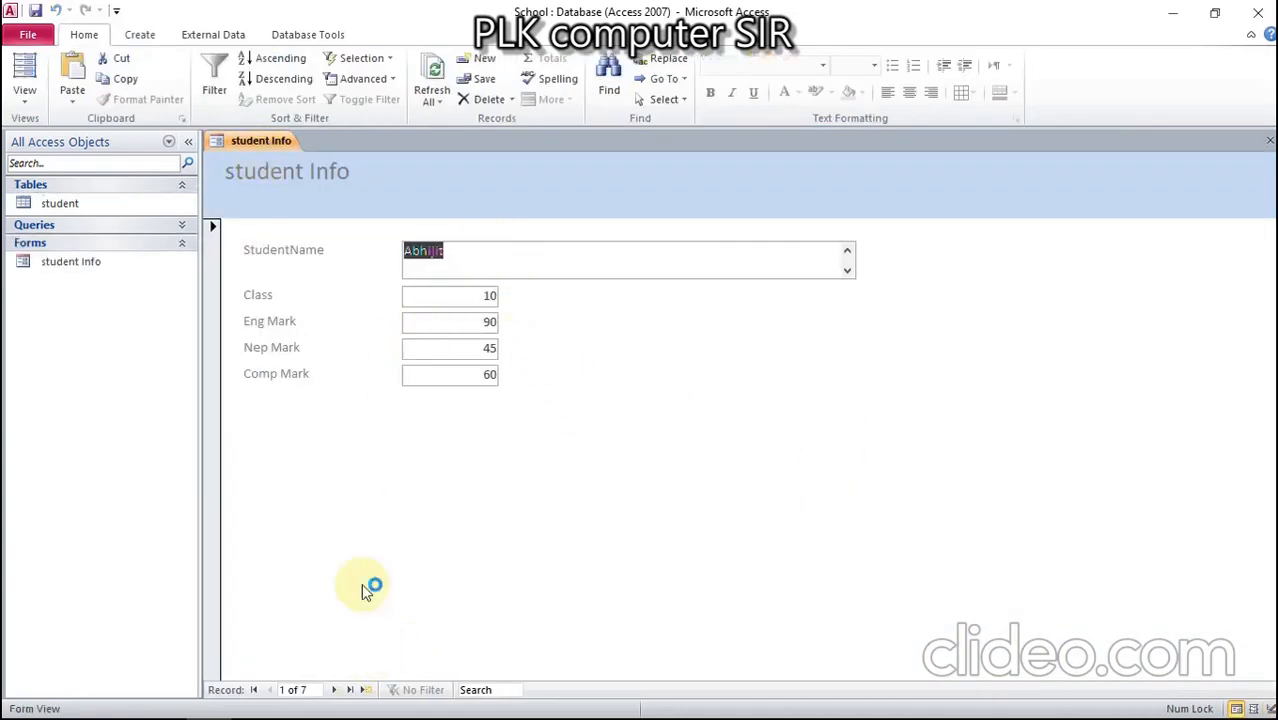
Step: Browse the student Info form's records one by one to the end, back to the first, and to the last again
{"action": "left_click", "coordinate": [477, 249]}
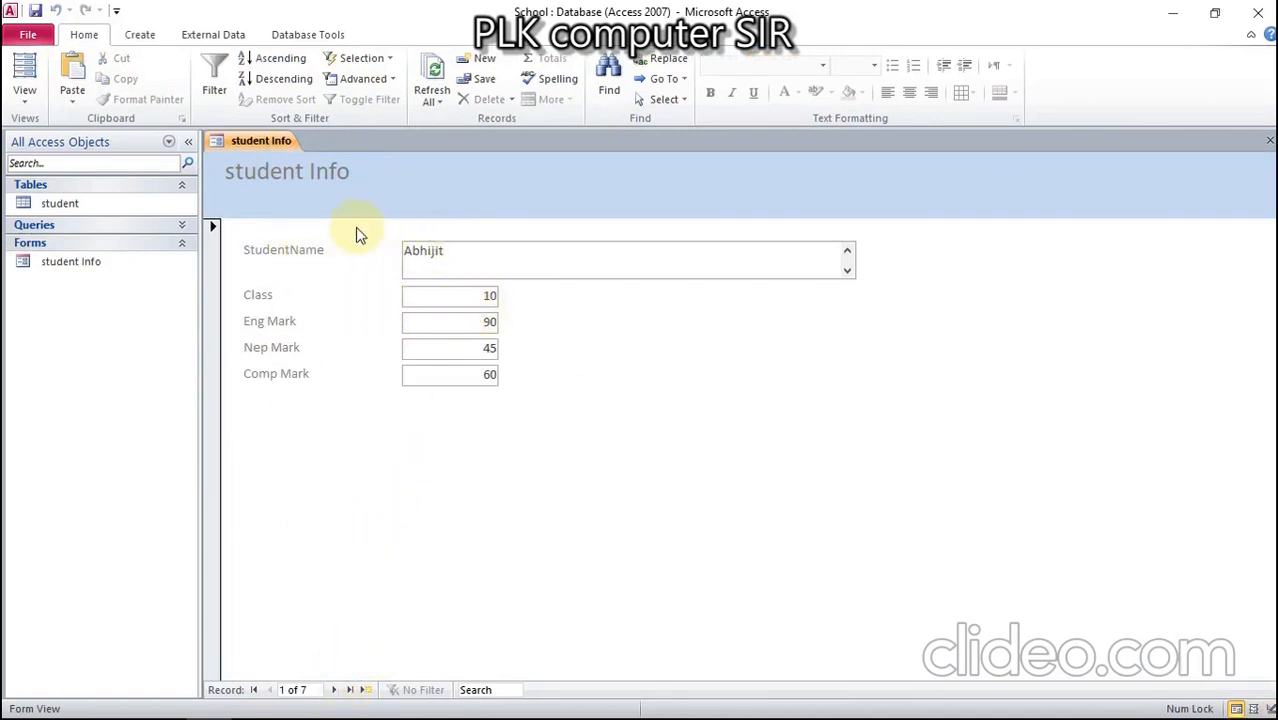
{"action": "left_click", "coordinate": [333, 690]}
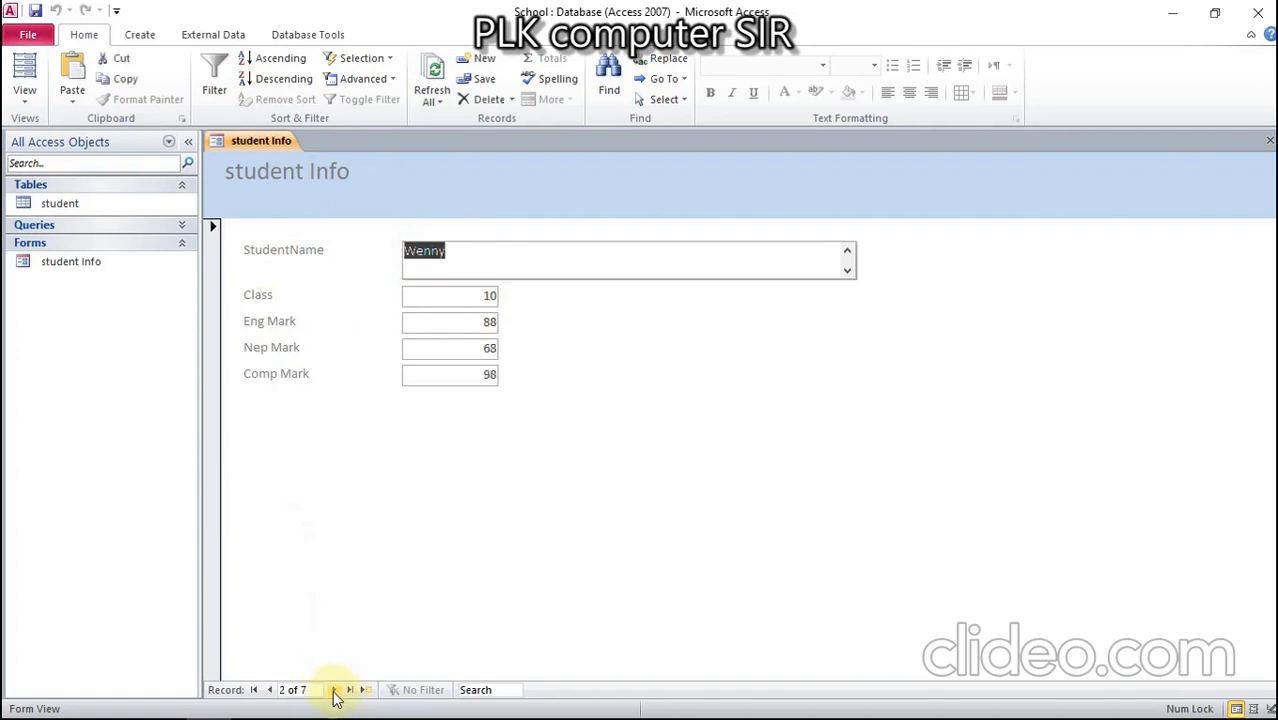
{"action": "left_click", "coordinate": [335, 690]}
{"action": "left_click", "coordinate": [335, 690]}
{"action": "left_click", "coordinate": [335, 690]}
{"action": "left_click", "coordinate": [335, 690]}
{"action": "left_click", "coordinate": [336, 690]}
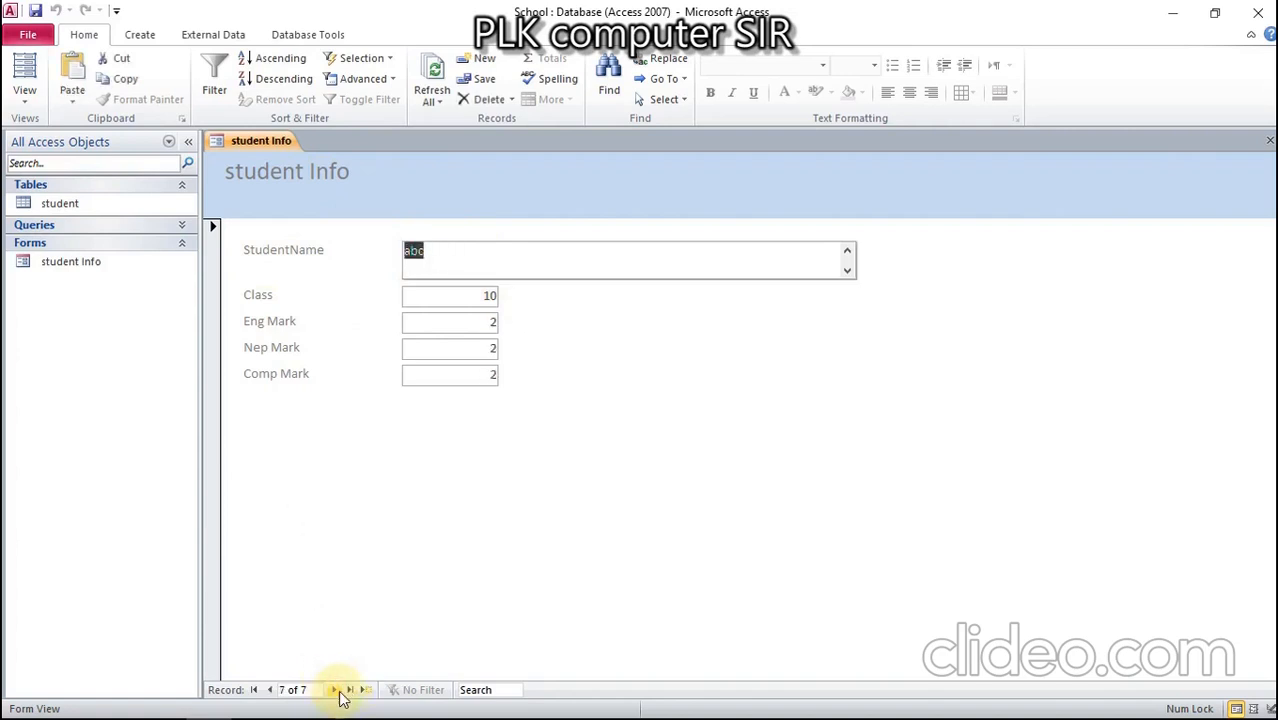
{"action": "left_click", "coordinate": [268, 690]}
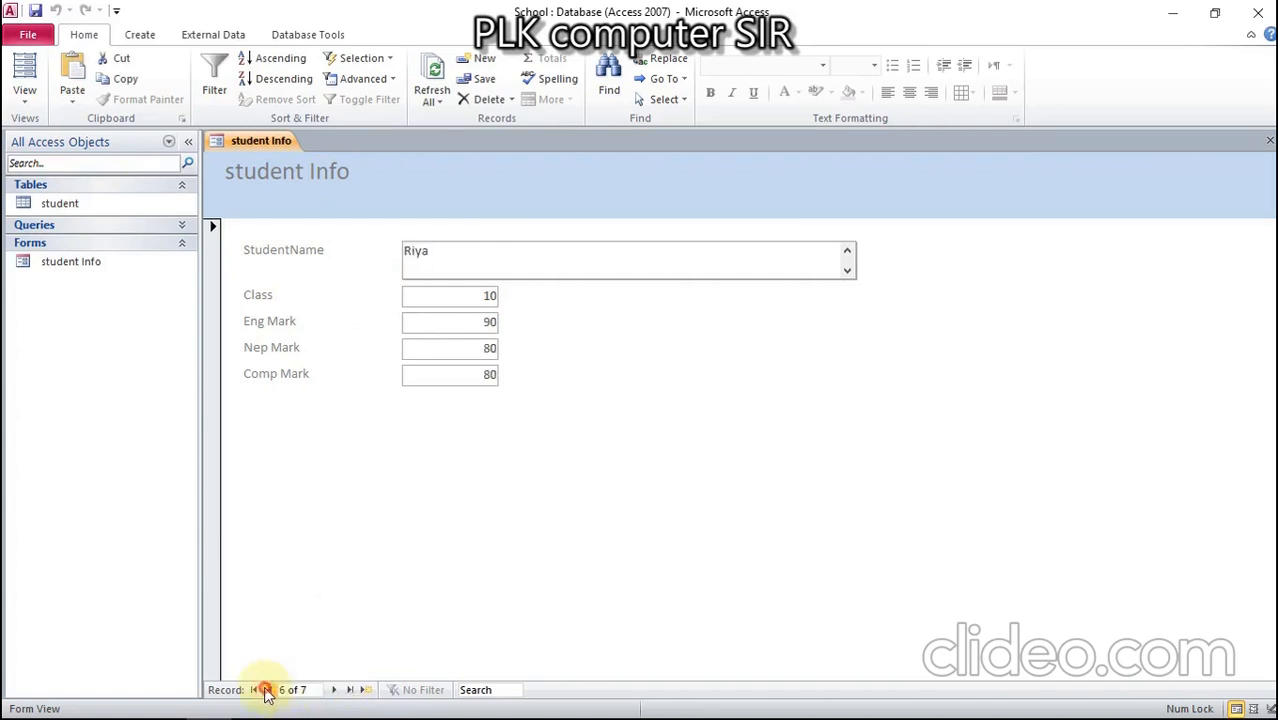
{"action": "left_click", "coordinate": [265, 690]}
{"action": "left_click", "coordinate": [254, 690]}
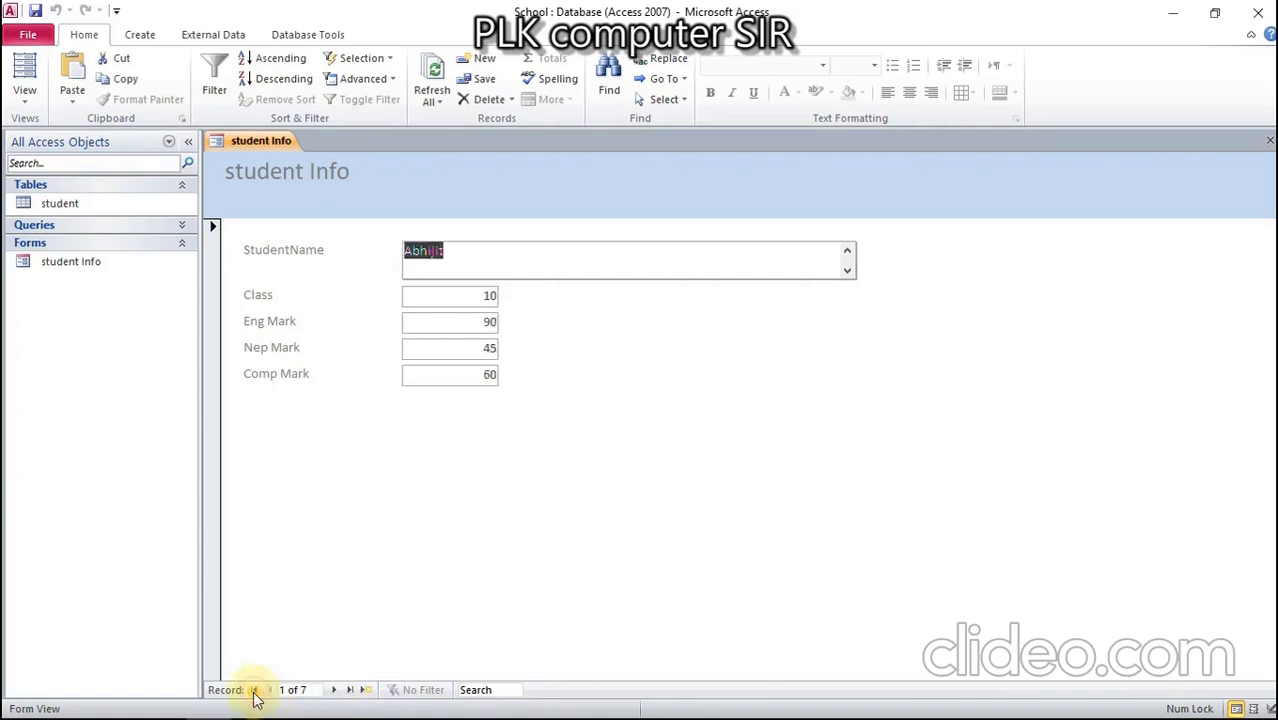
{"action": "left_click", "coordinate": [355, 690]}
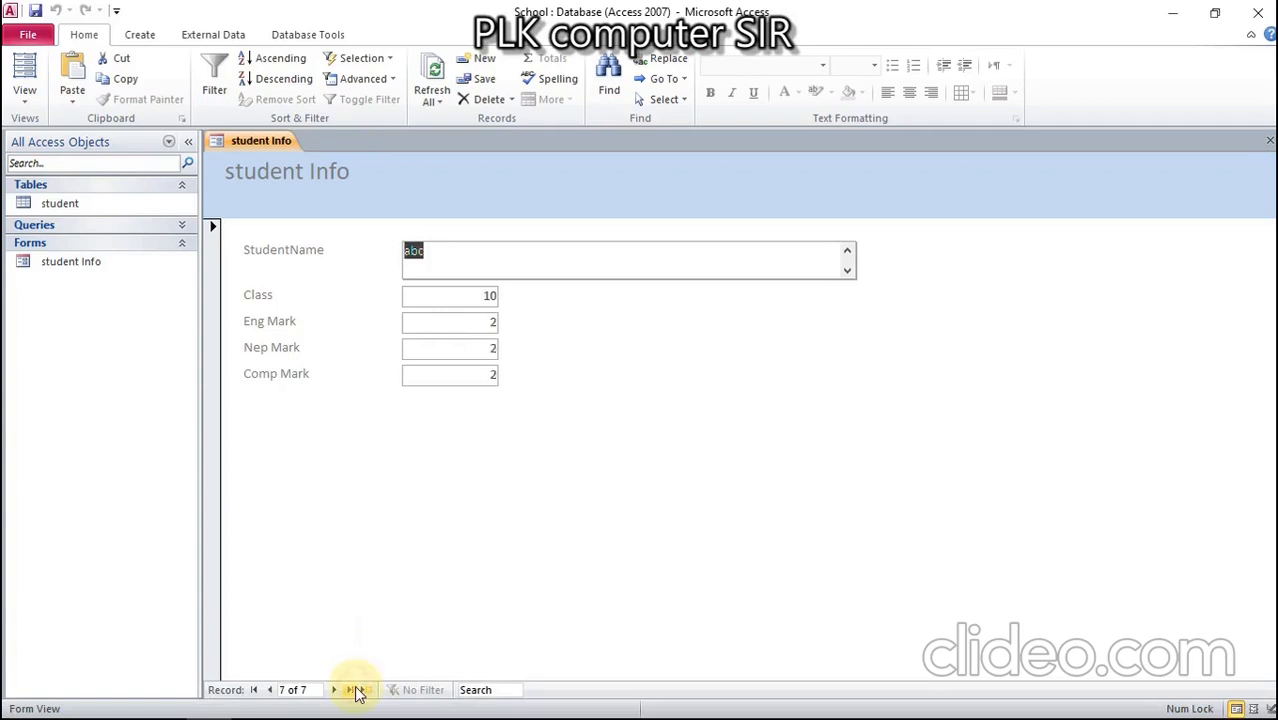
Step: Read task D on the practice sheet in the browser, about adding two records through the form, and return to Access
{"action": "left_click", "coordinate": [470, 252]}
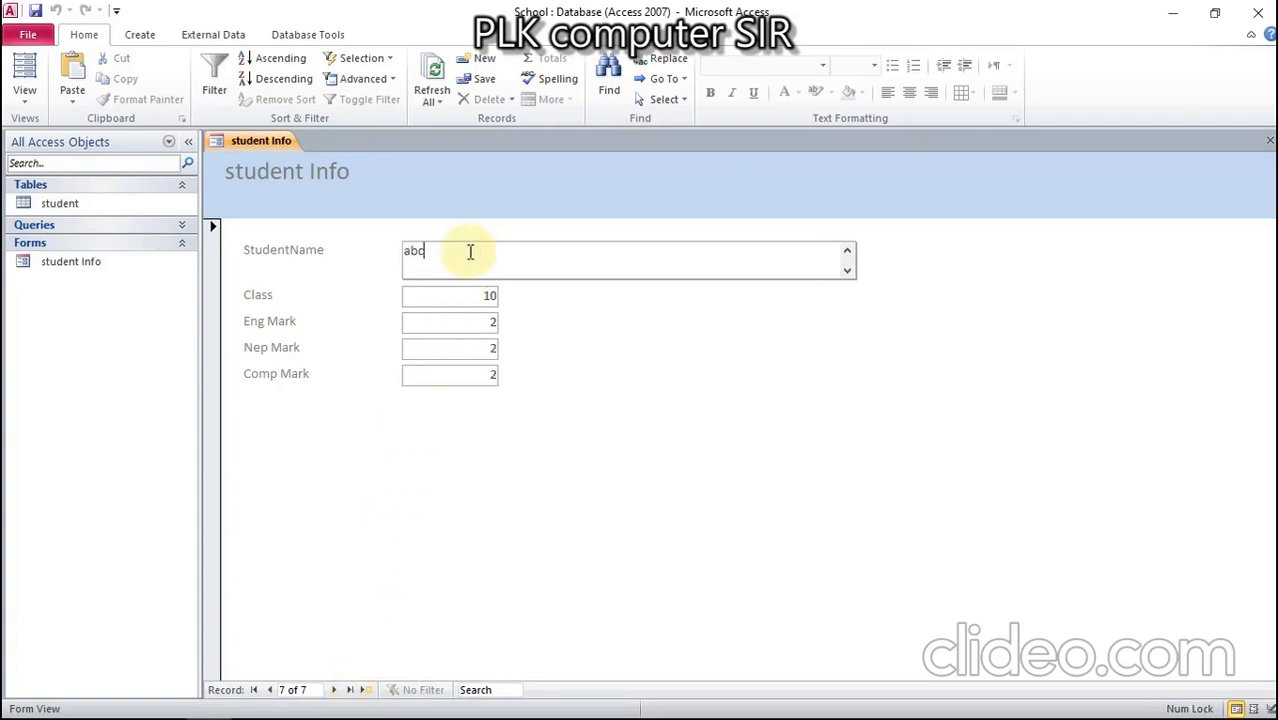
{"action": "left_click", "coordinate": [1172, 13]}
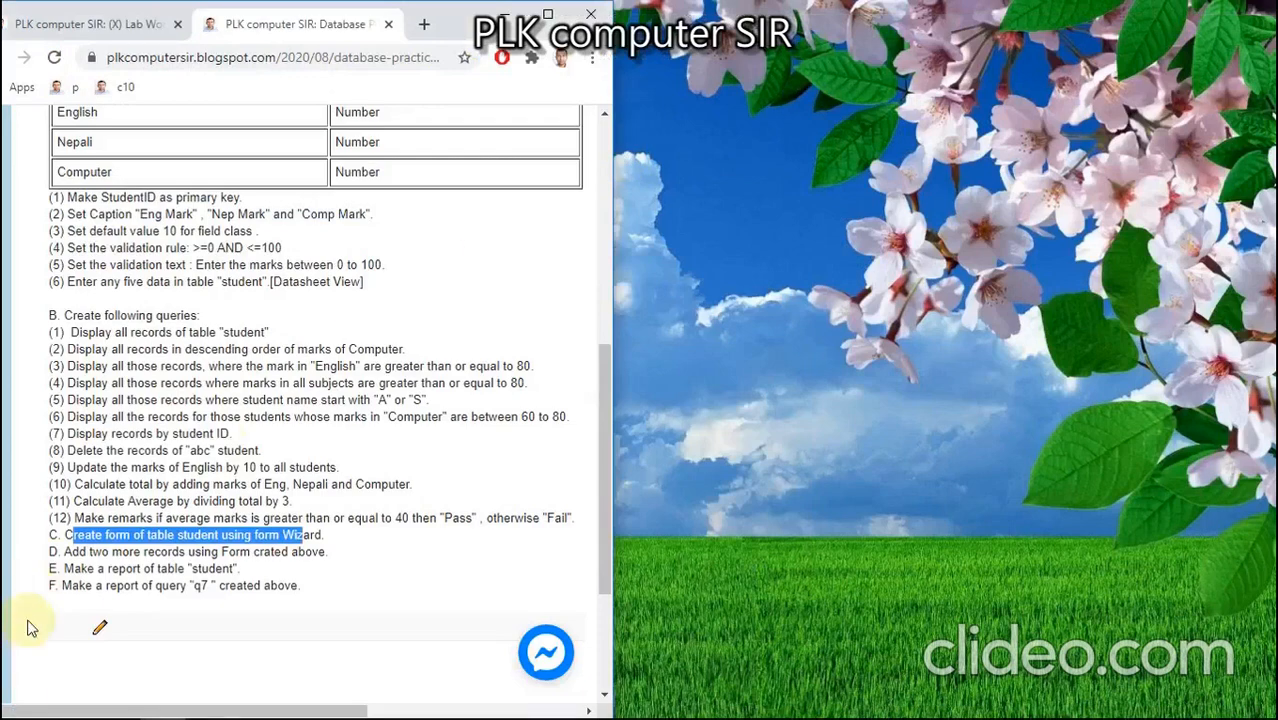
{"action": "left_click_drag", "start_coordinate": [66, 552], "coordinate": [288, 556]}
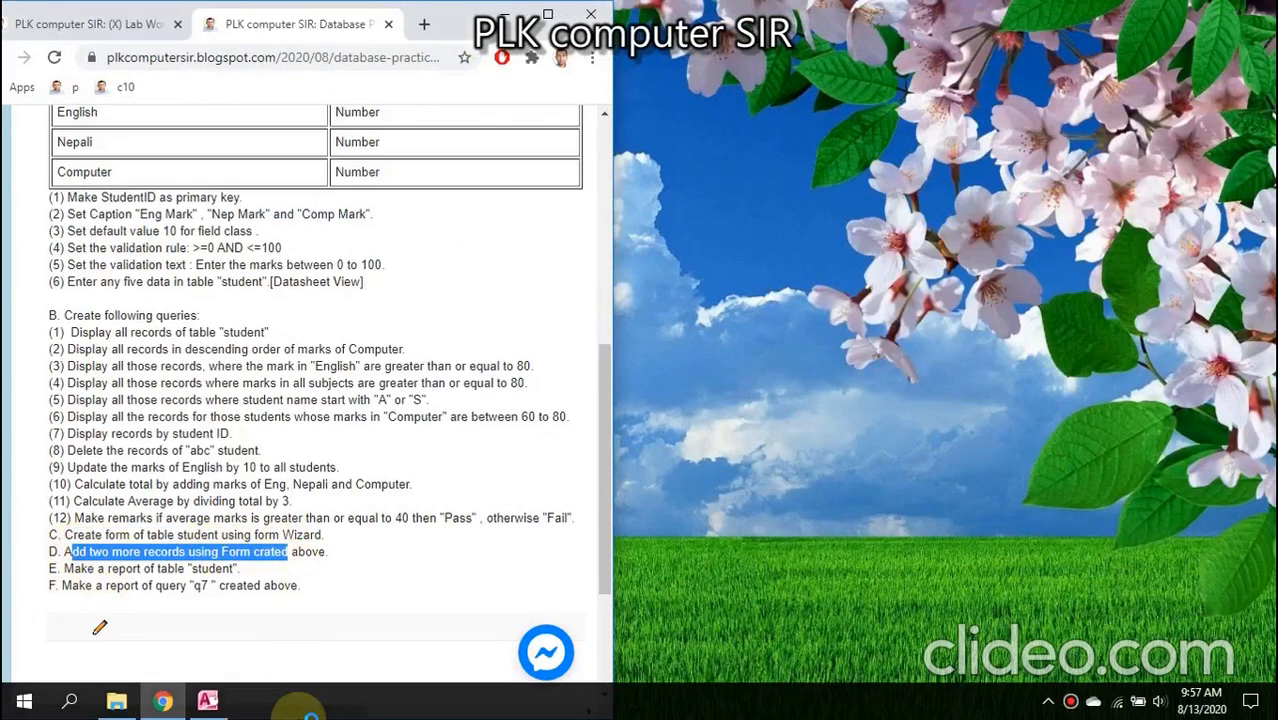
{"action": "left_click", "coordinate": [207, 700]}
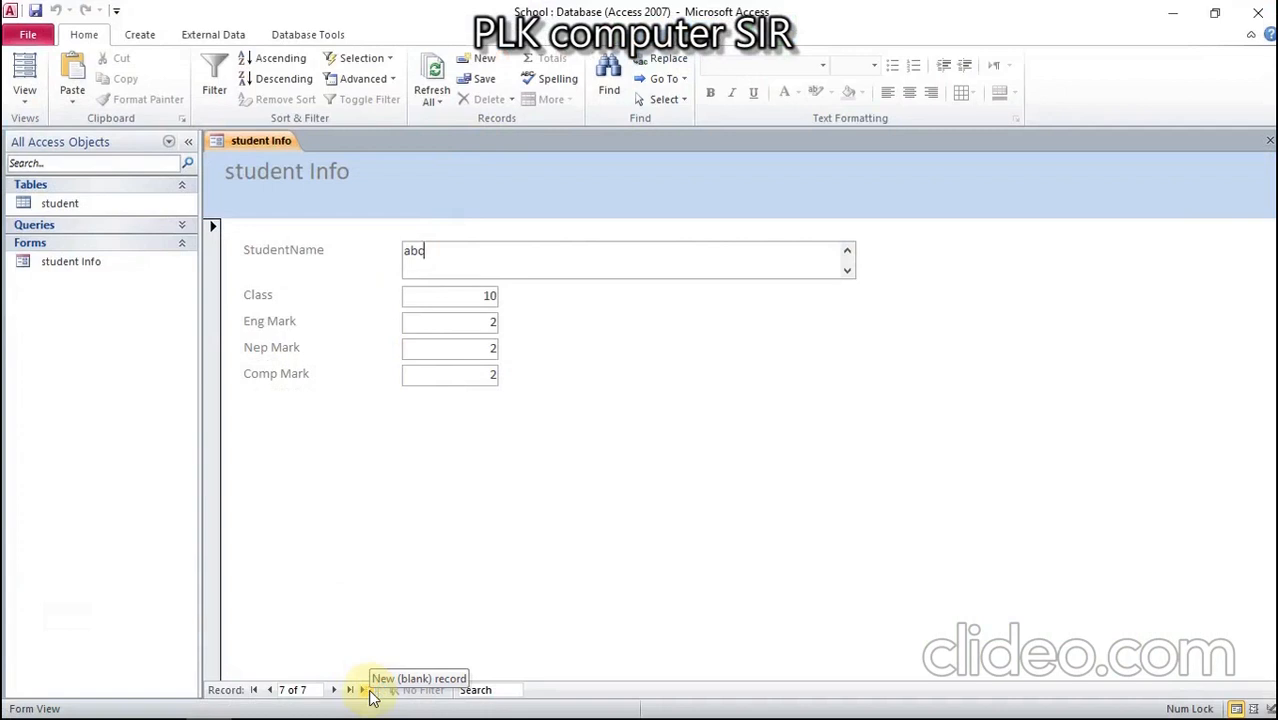
Step: Add a new record in the student Info form with a student's name, Eng Mark 85, Nep Mark 85 and Comp Mark 45, and save it
{"action": "left_click", "coordinate": [485, 62]}
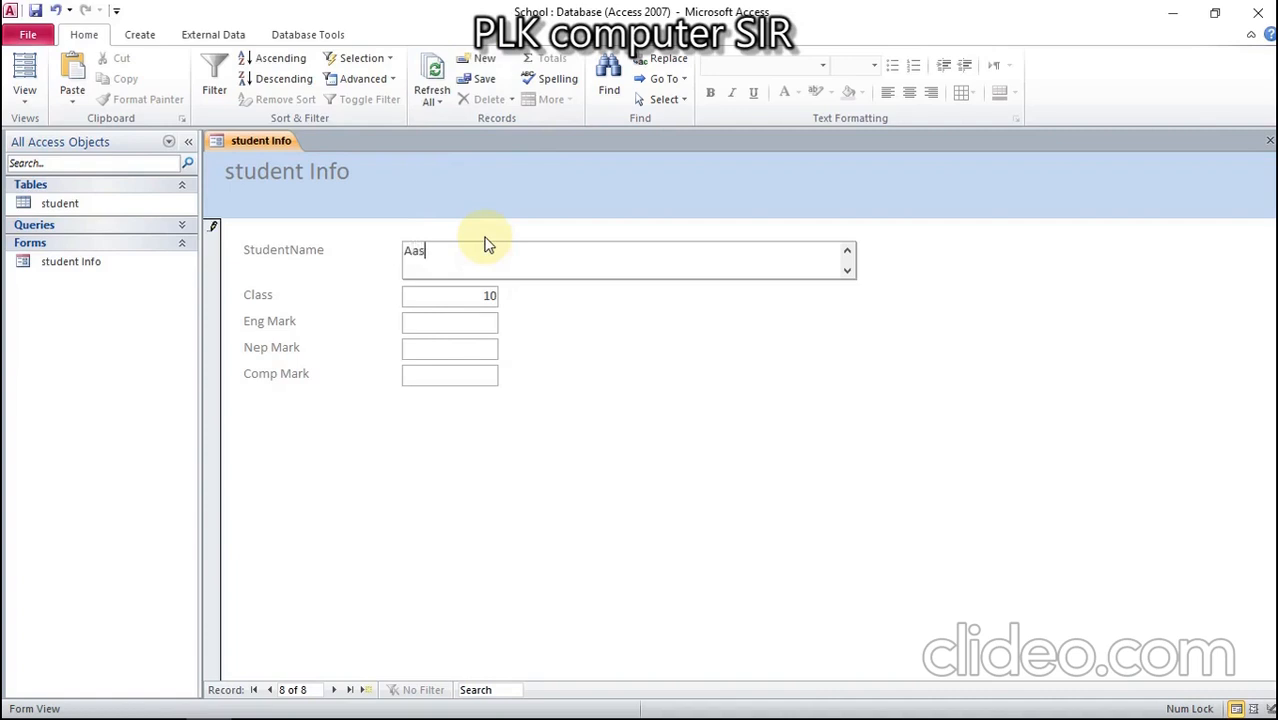
{"action": "left_click", "coordinate": [461, 328]}
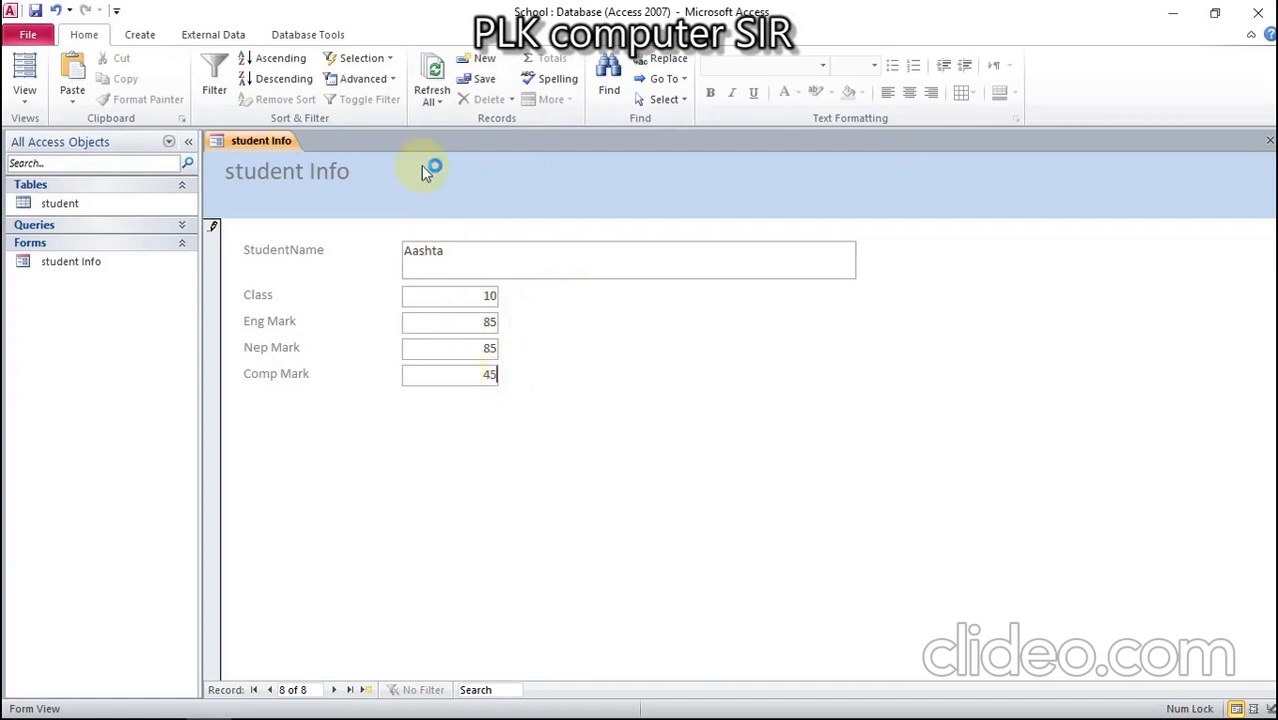
{"action": "left_click", "coordinate": [478, 80]}
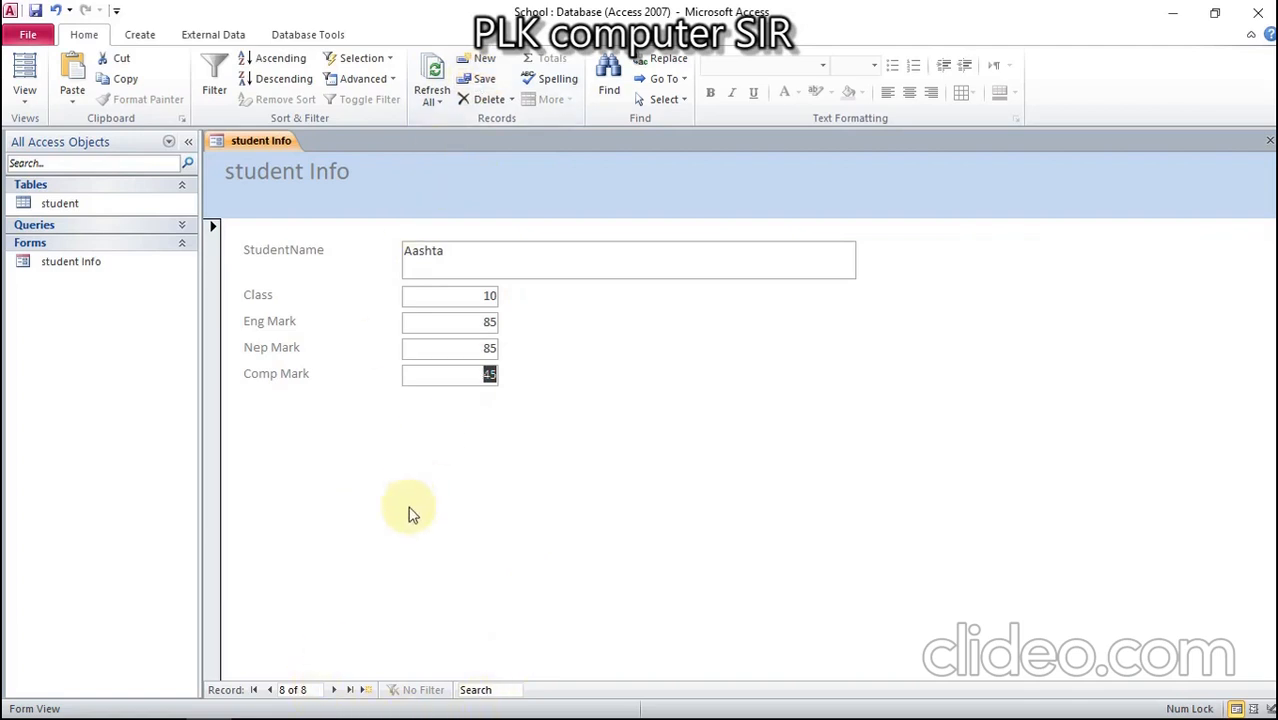
Step: Add a second new record with another student's name and a mark of 45 in English, Nepali and Computer
{"action": "left_click", "coordinate": [366, 689]}
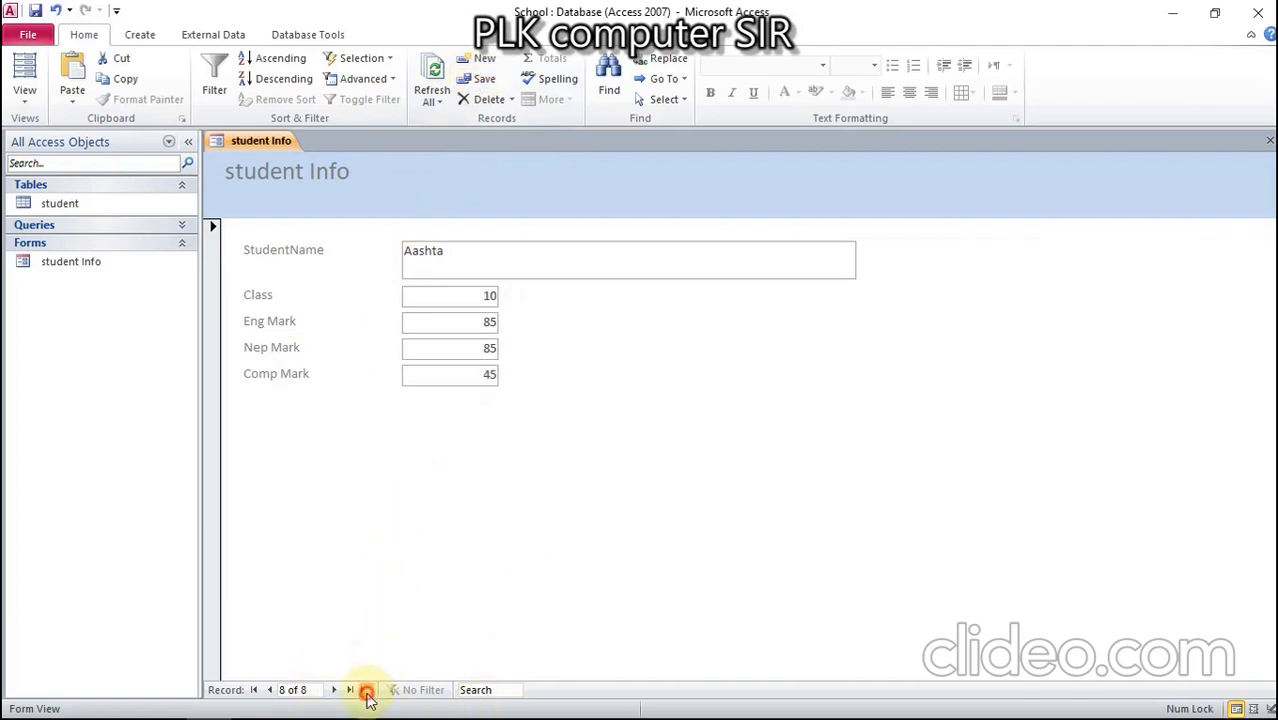
{"action": "left_click", "coordinate": [468, 268]}
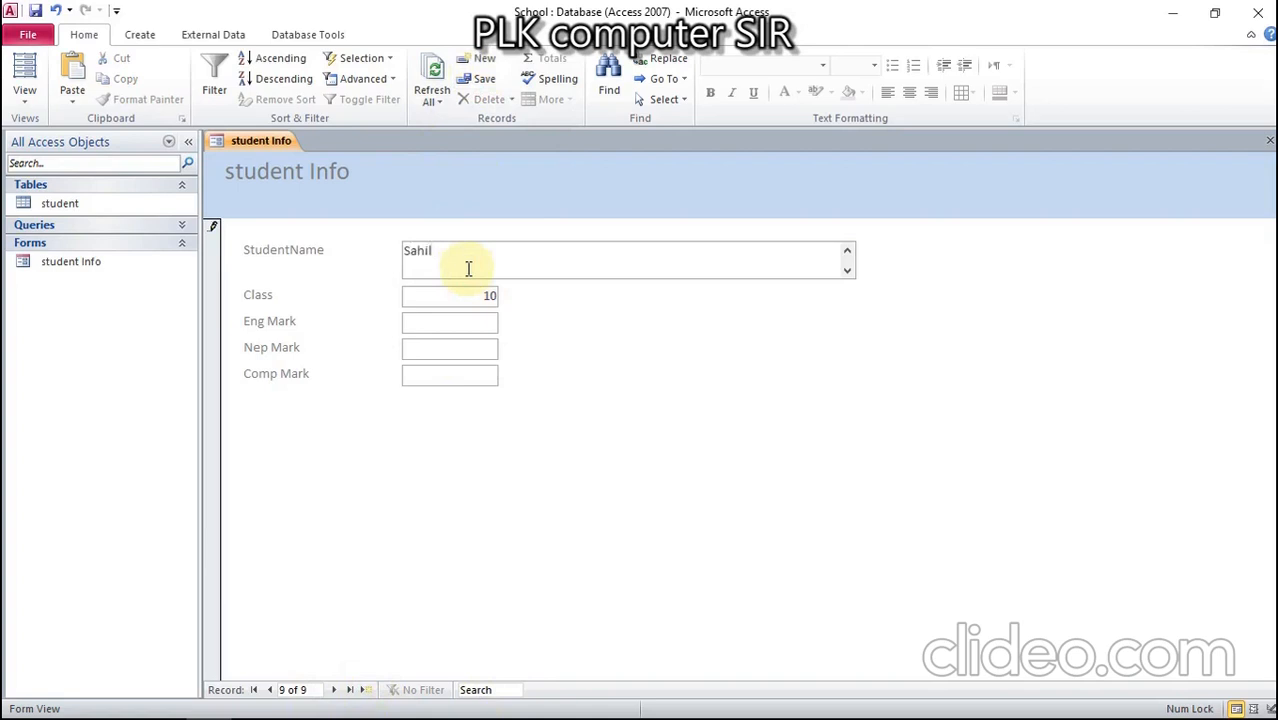
{"action": "type", "text": "Sahil Ali"}
{"action": "key", "text": "Tab"}
{"action": "key", "text": "Tab"}
{"action": "key", "text": "Tab"}
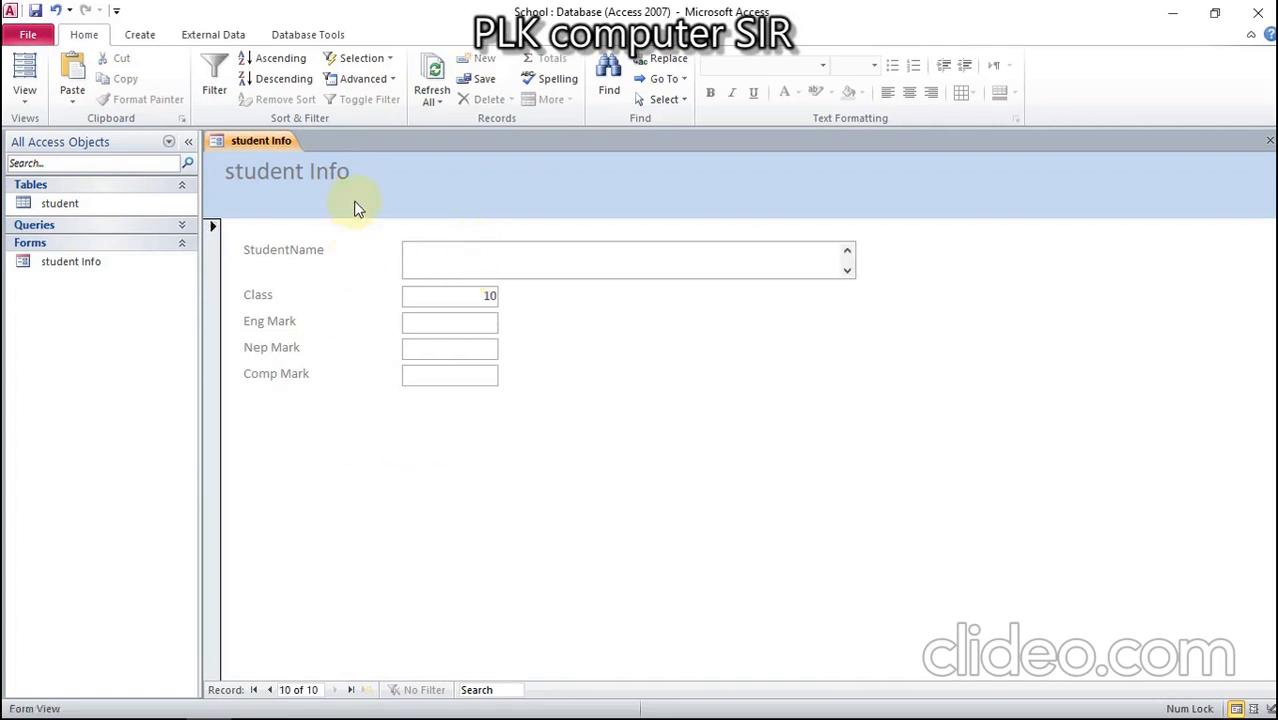
Step: Close the student Info form and open the student table to check the added records
{"action": "right_click", "coordinate": [284, 143]}
{"action": "left_click", "coordinate": [326, 175]}
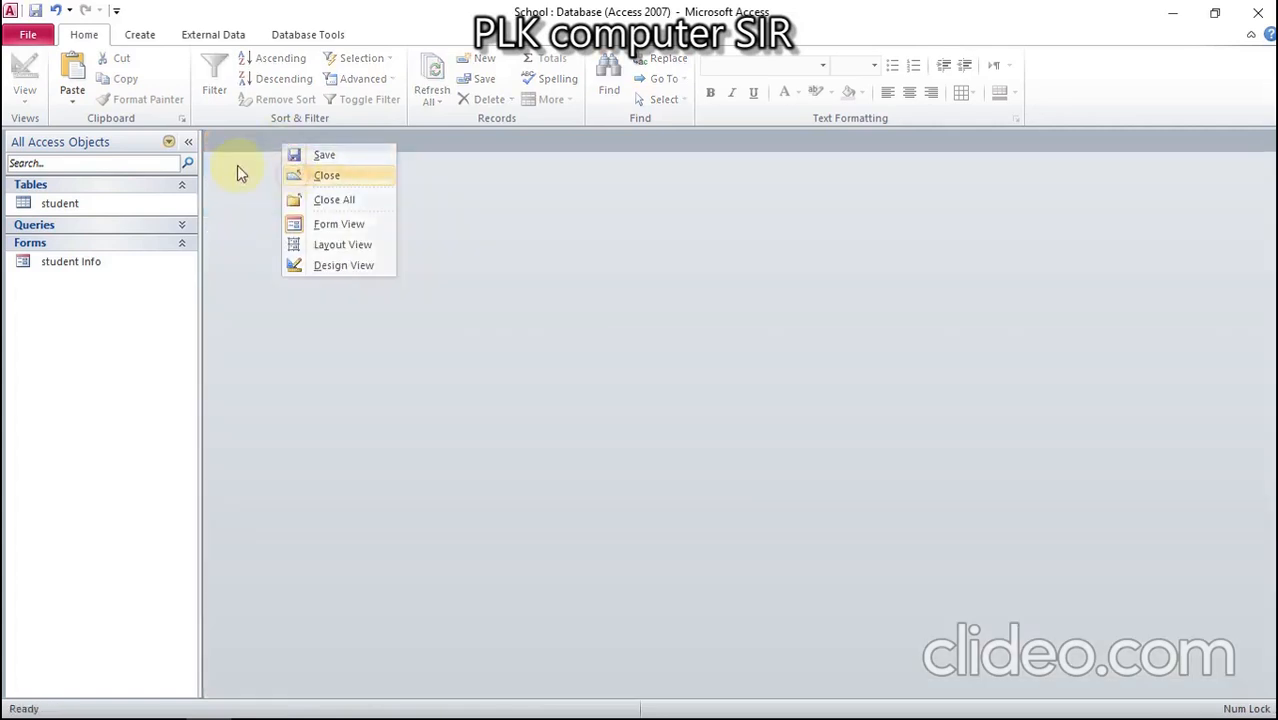
{"action": "left_click", "coordinate": [66, 201]}
{"action": "double_click", "coordinate": [66, 201]}
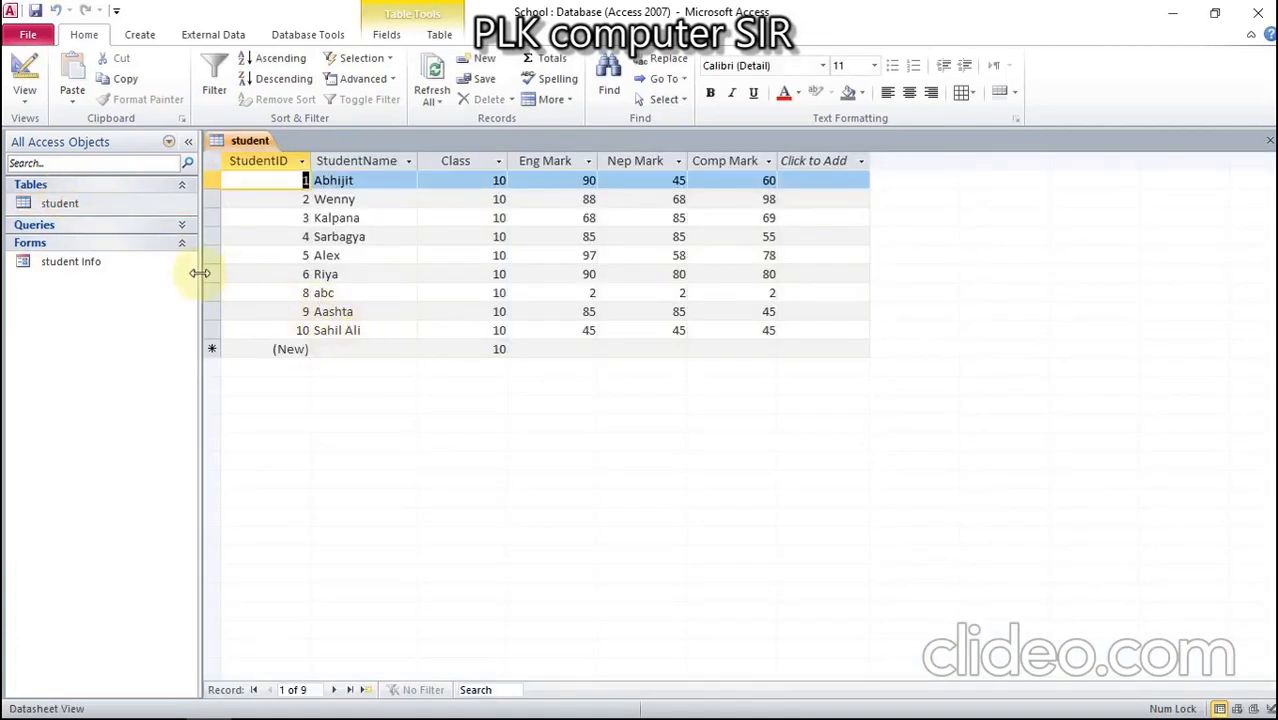
Step: Read task E on the practice sheet in the browser, return to Access and close the student table
{"action": "left_click", "coordinate": [1173, 12]}
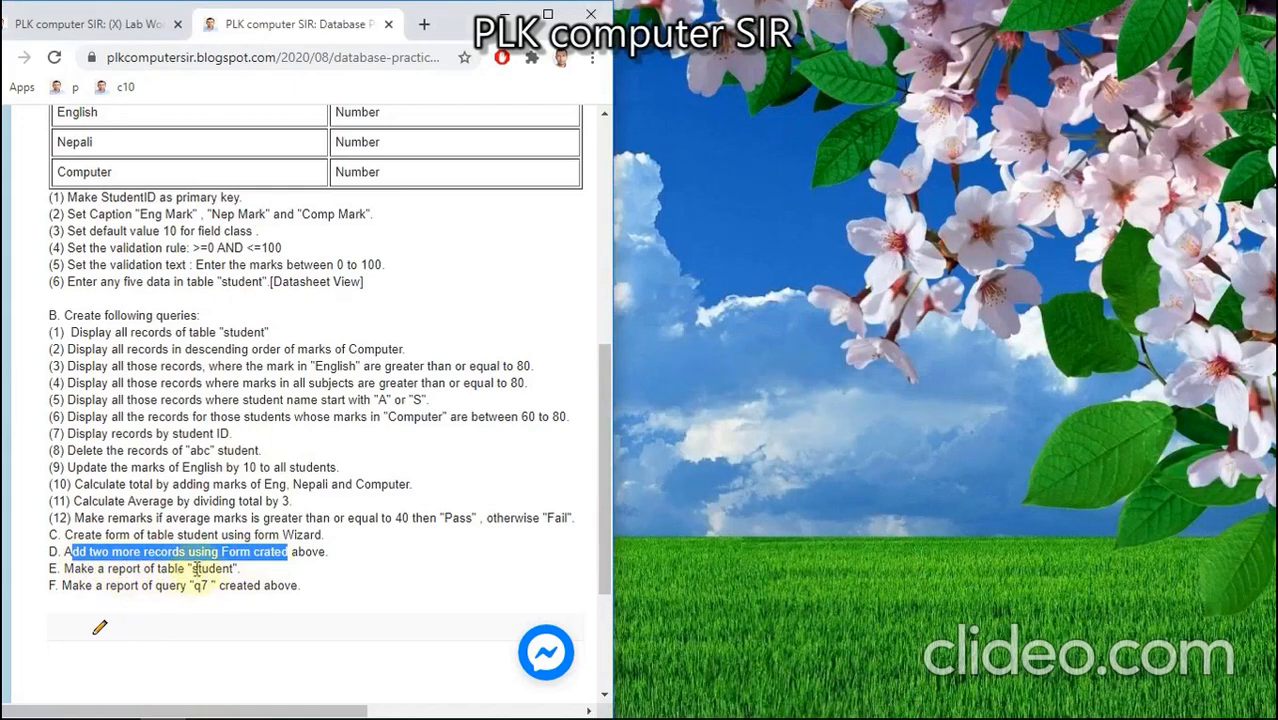
{"action": "left_click_drag", "start_coordinate": [186, 569], "coordinate": [250, 571]}
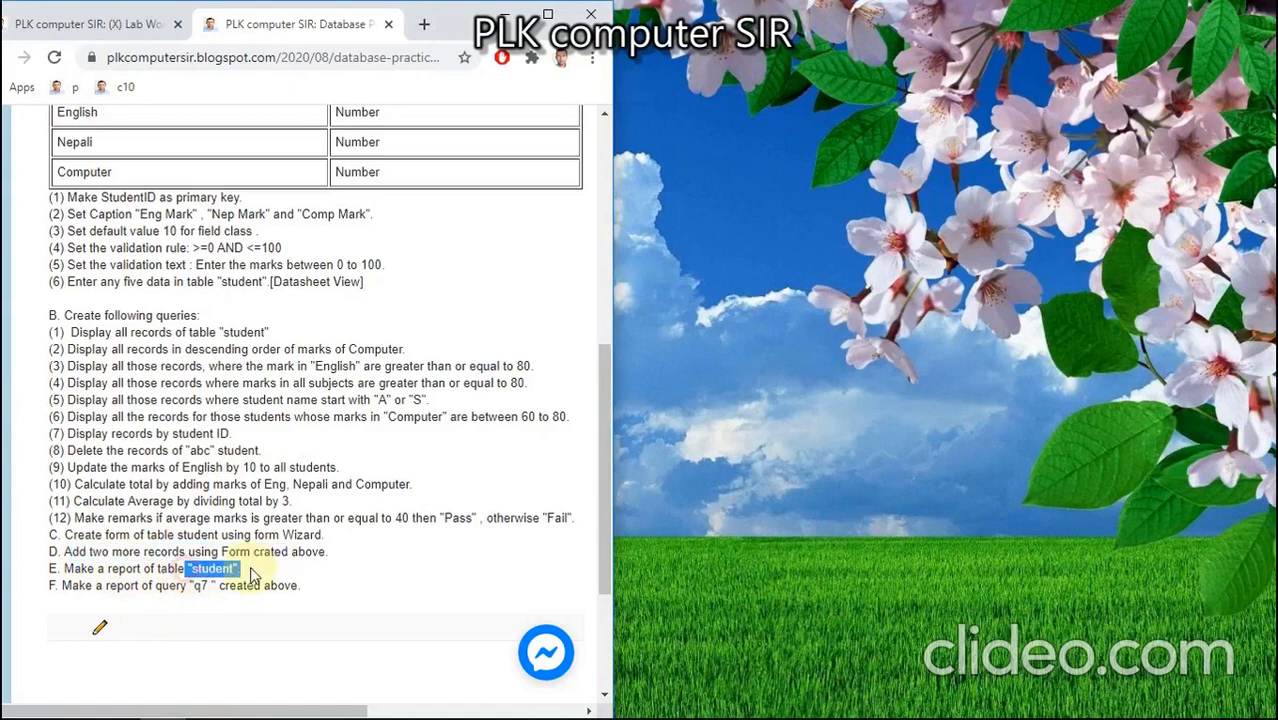
{"action": "left_click", "coordinate": [208, 701]}
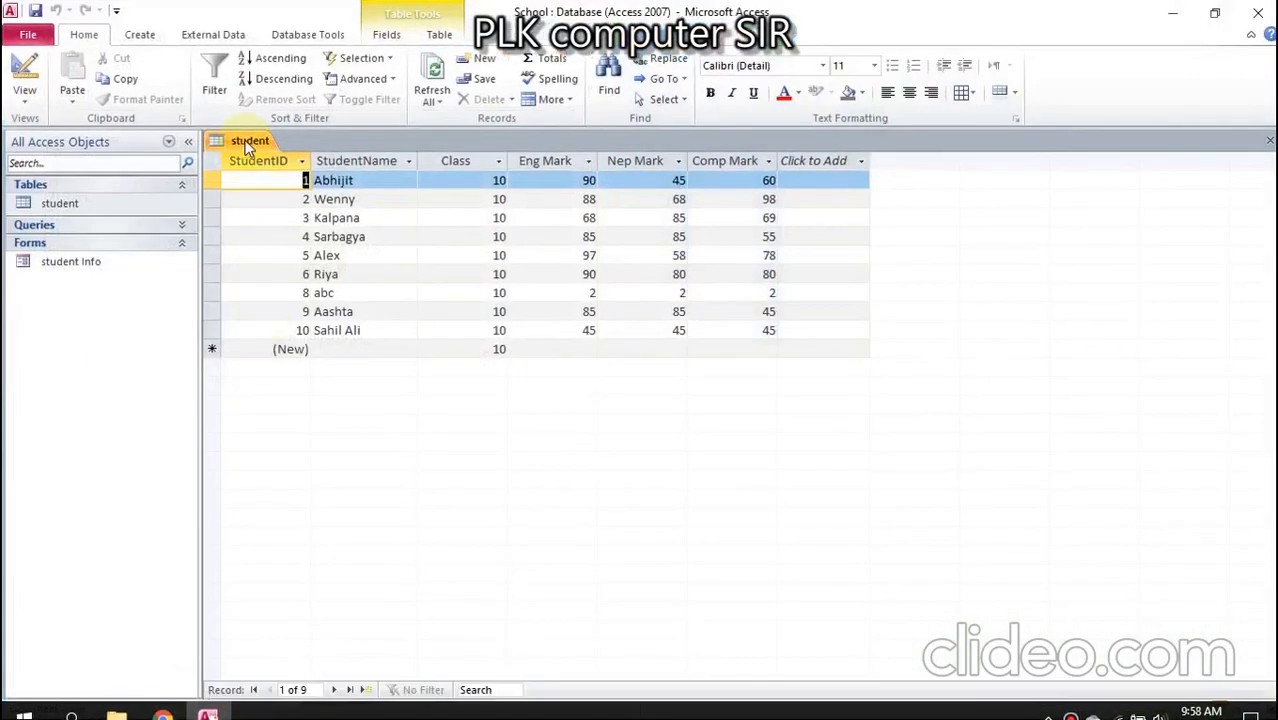
{"action": "right_click", "coordinate": [243, 142]}
{"action": "left_click", "coordinate": [260, 174]}
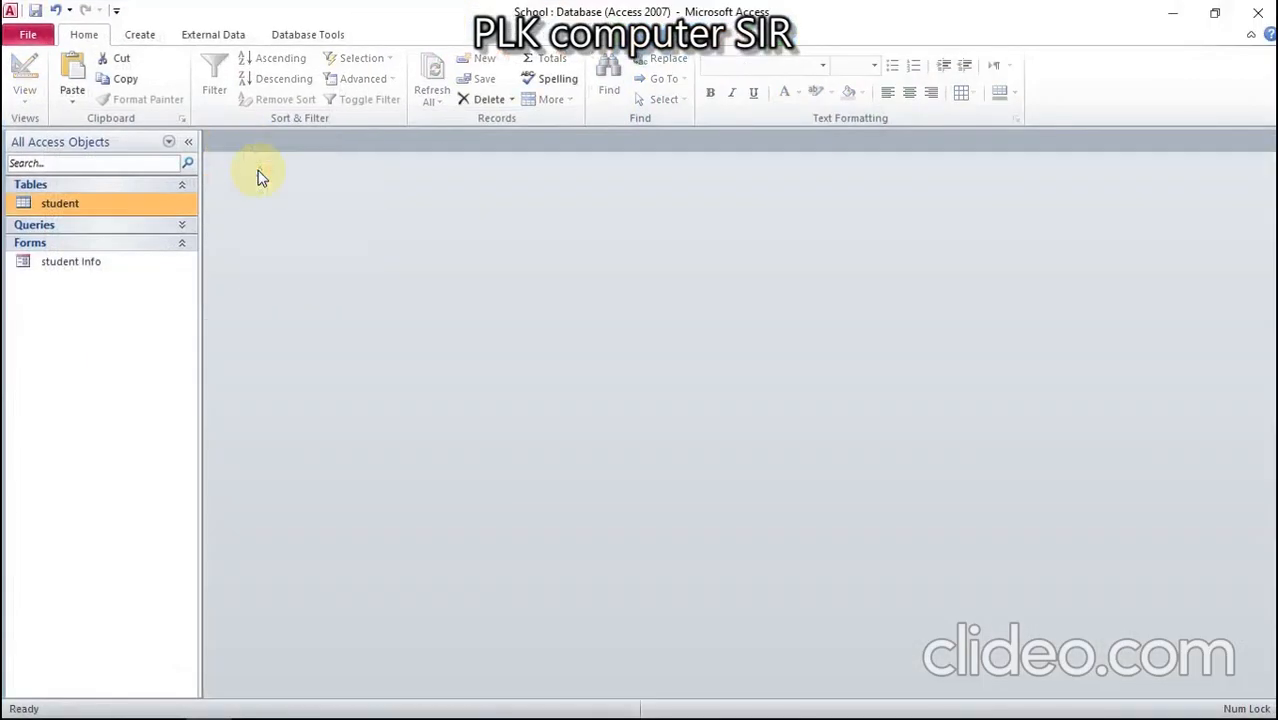
Step: Start the Report Wizard on Table: student and include all its fields in the report
{"action": "left_click", "coordinate": [145, 32]}
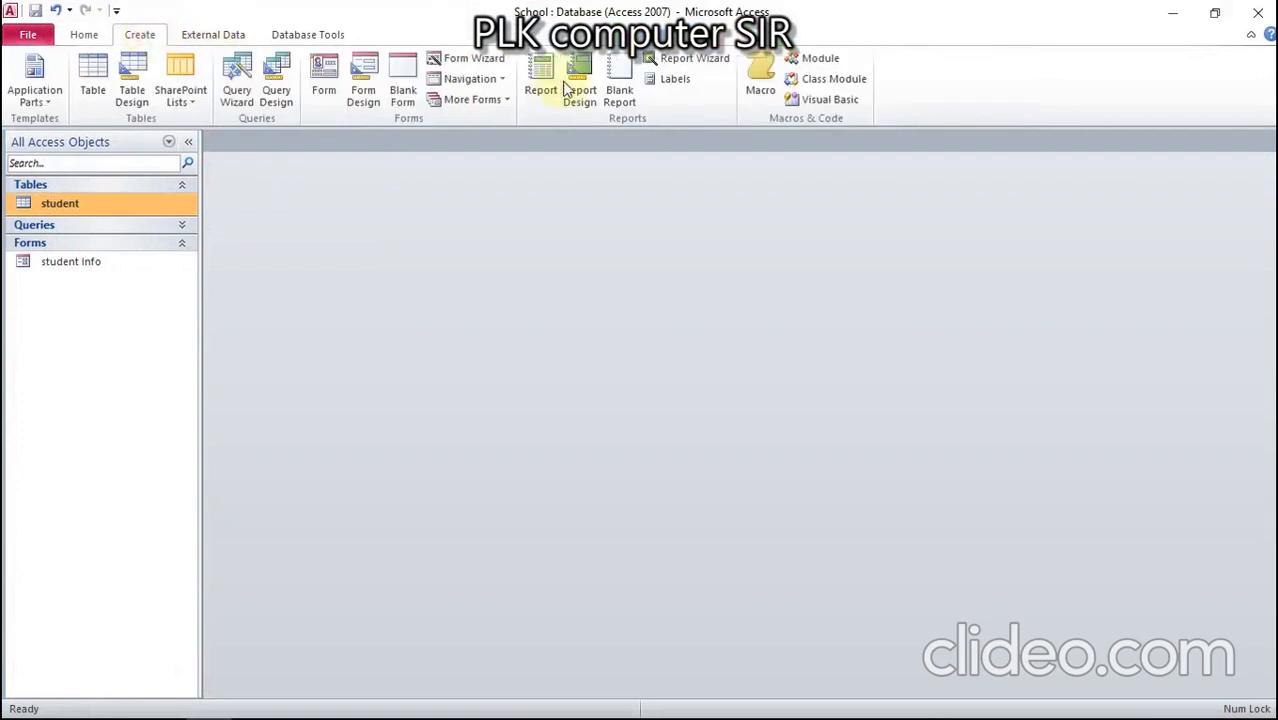
{"action": "left_click", "coordinate": [697, 60]}
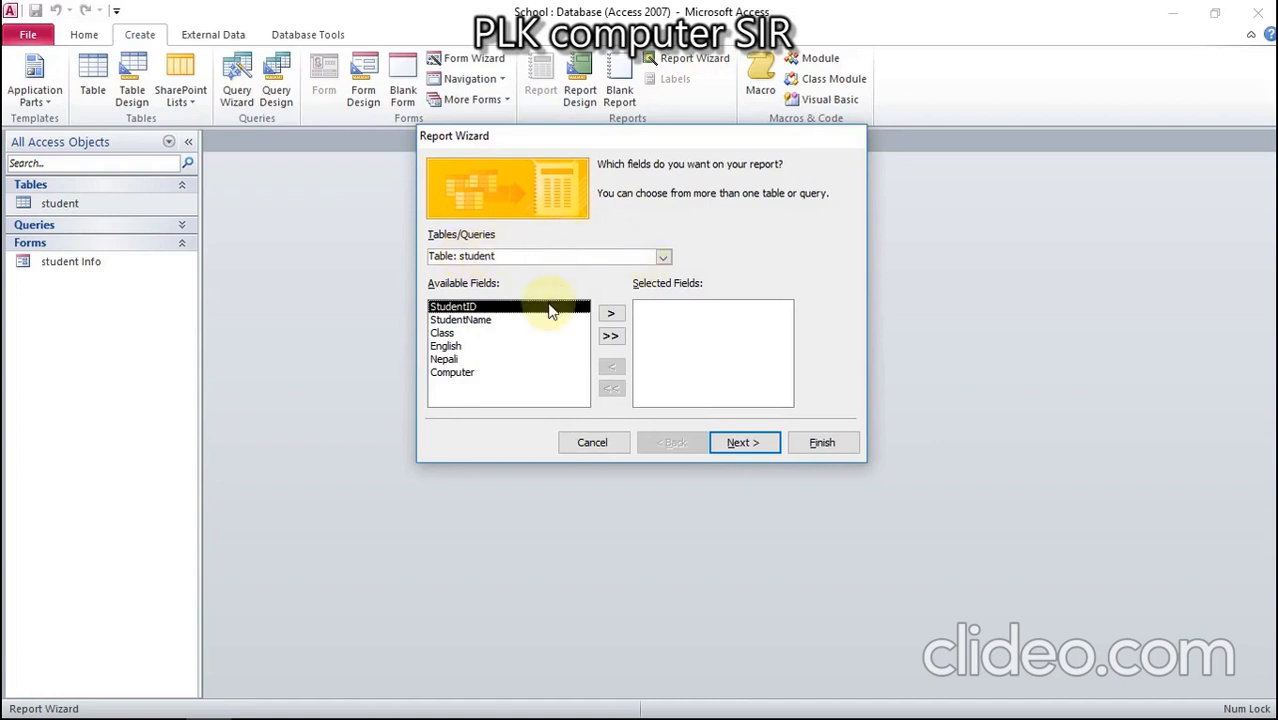
{"action": "left_click", "coordinate": [612, 338]}
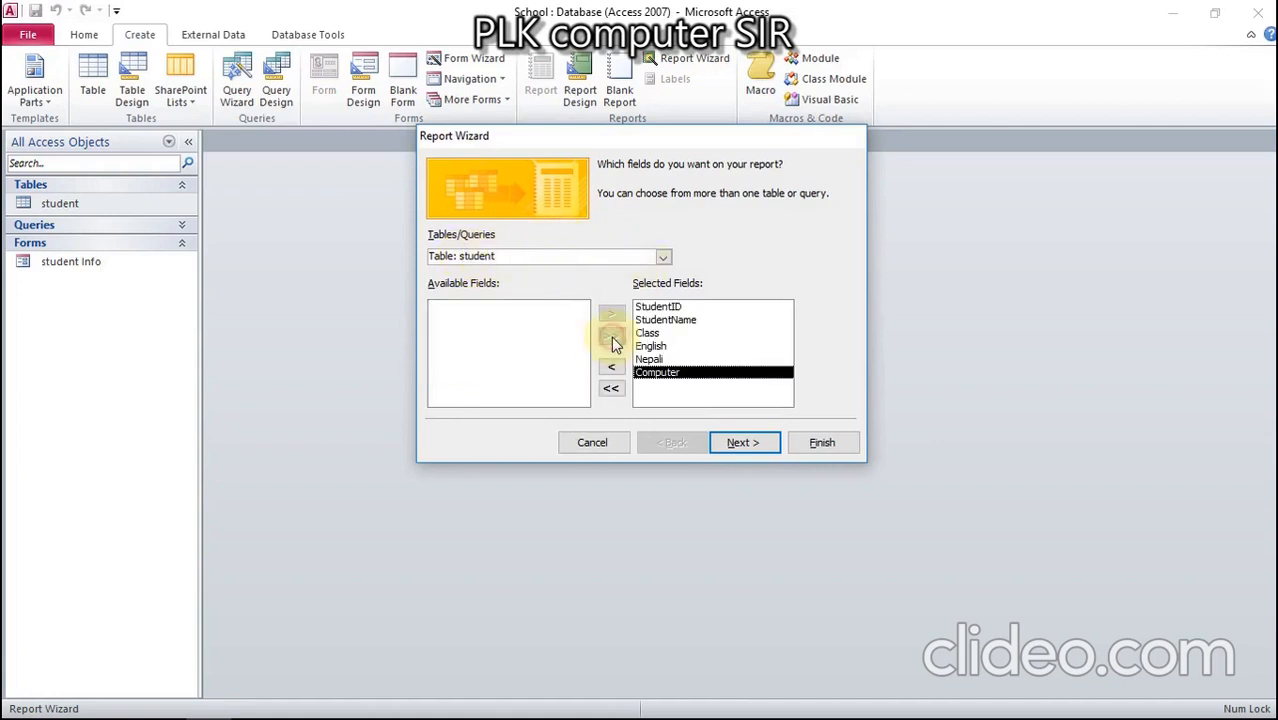
{"action": "left_click", "coordinate": [742, 446]}
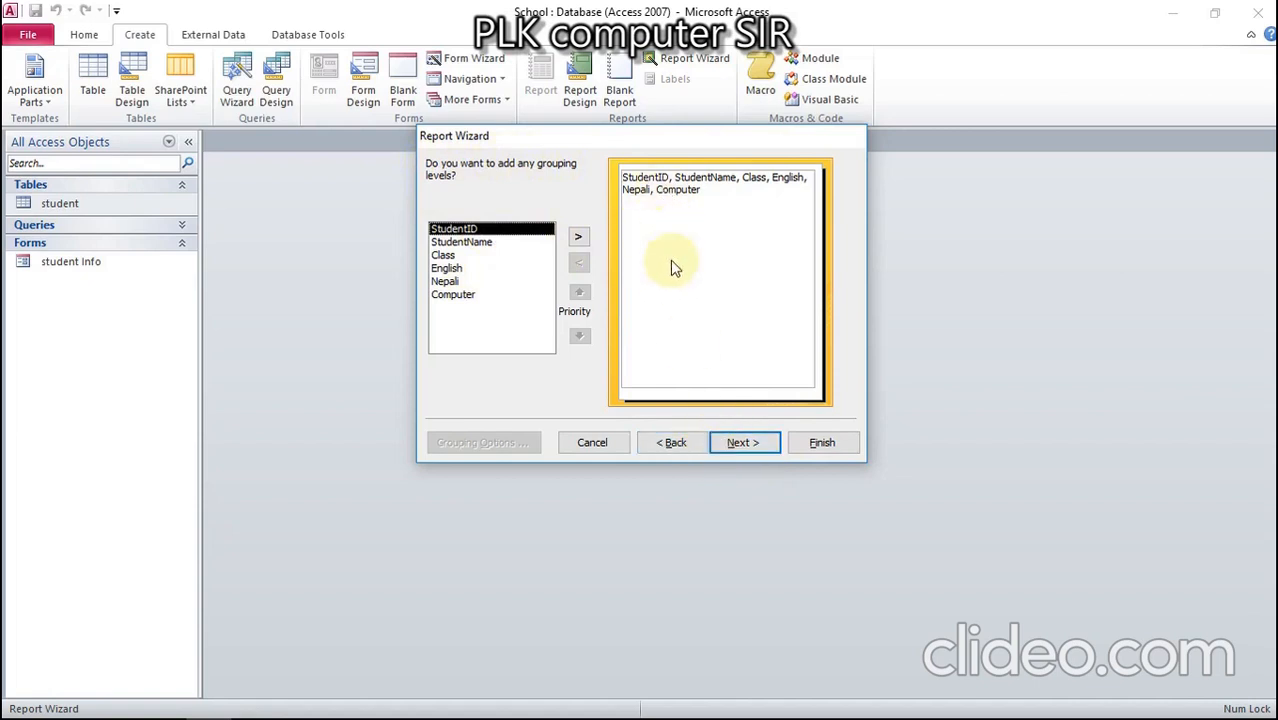
Step: Skip grouping and sorting, keep the Tabular layout in Portrait, and finish the report titled student with Preview the report selected
{"action": "left_click", "coordinate": [741, 446]}
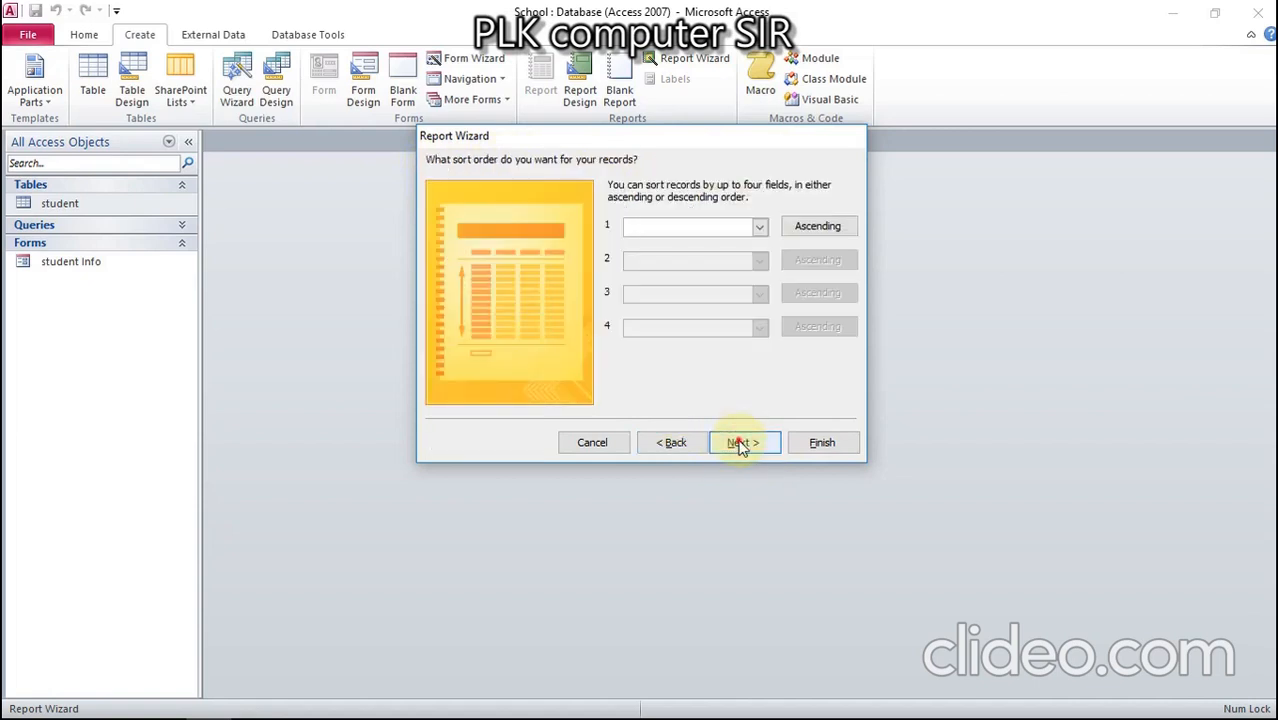
{"action": "left_click", "coordinate": [741, 446]}
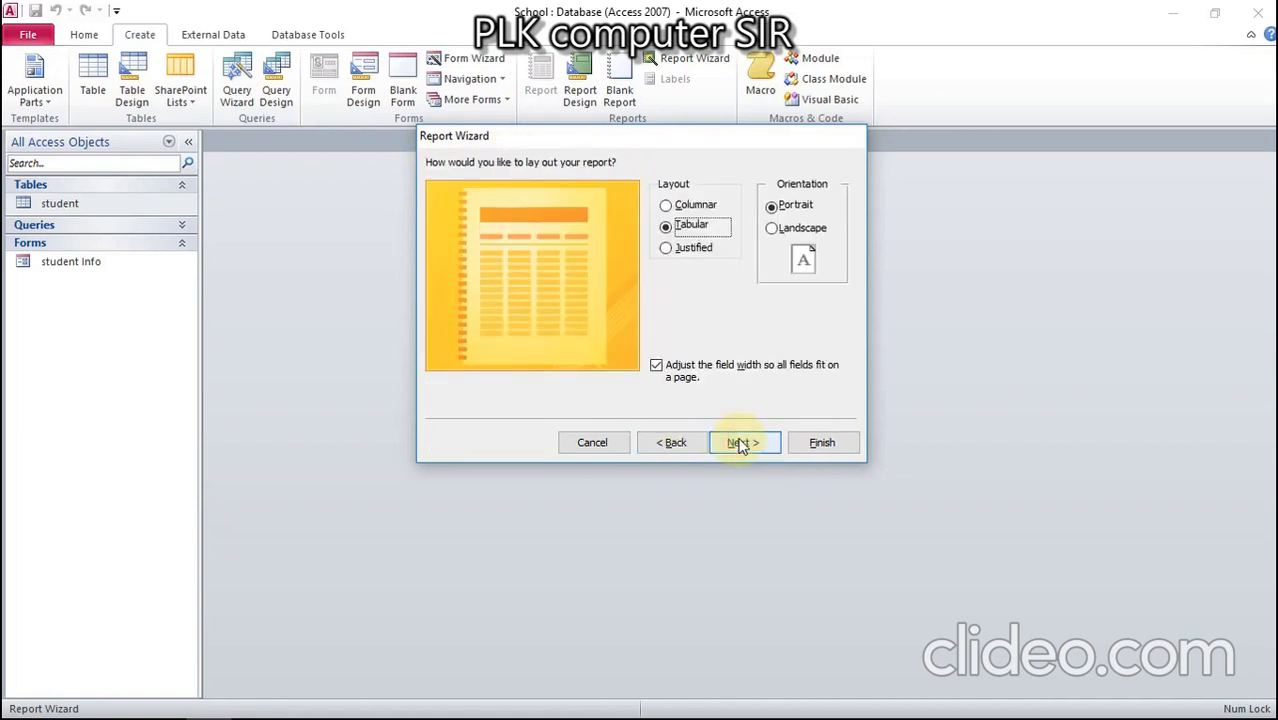
{"action": "left_click", "coordinate": [741, 446]}
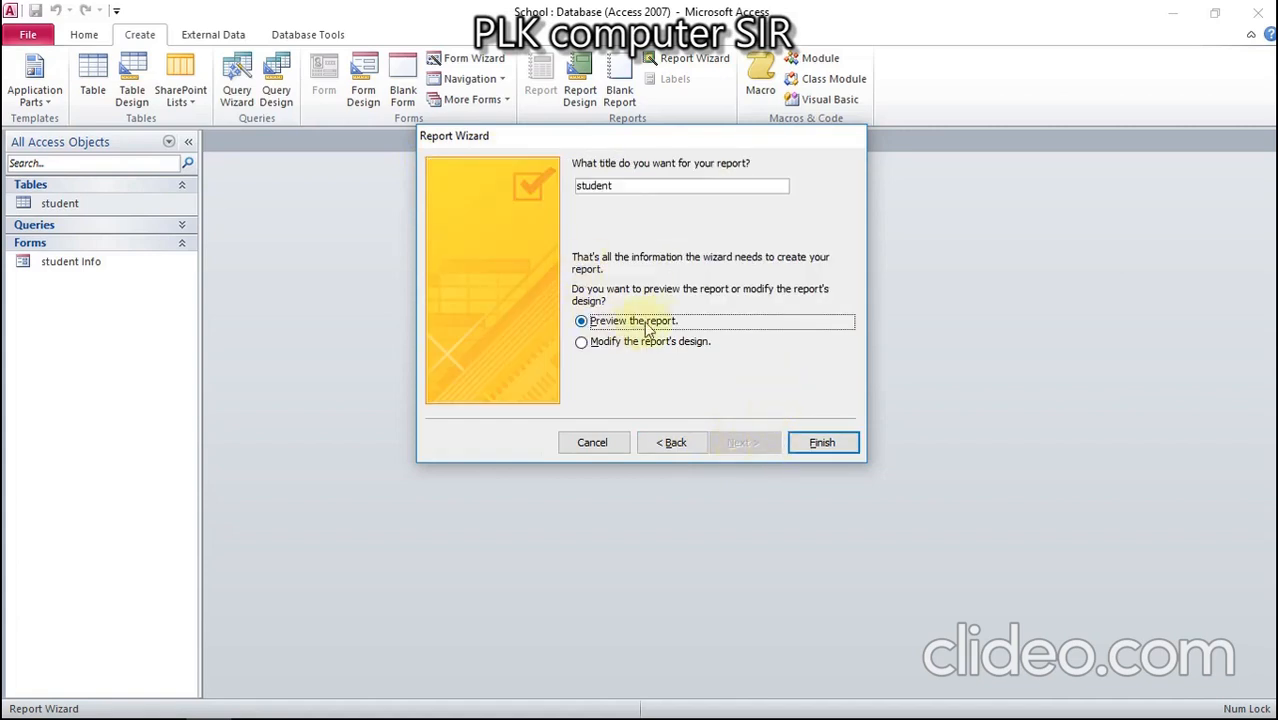
{"action": "left_click", "coordinate": [805, 441]}
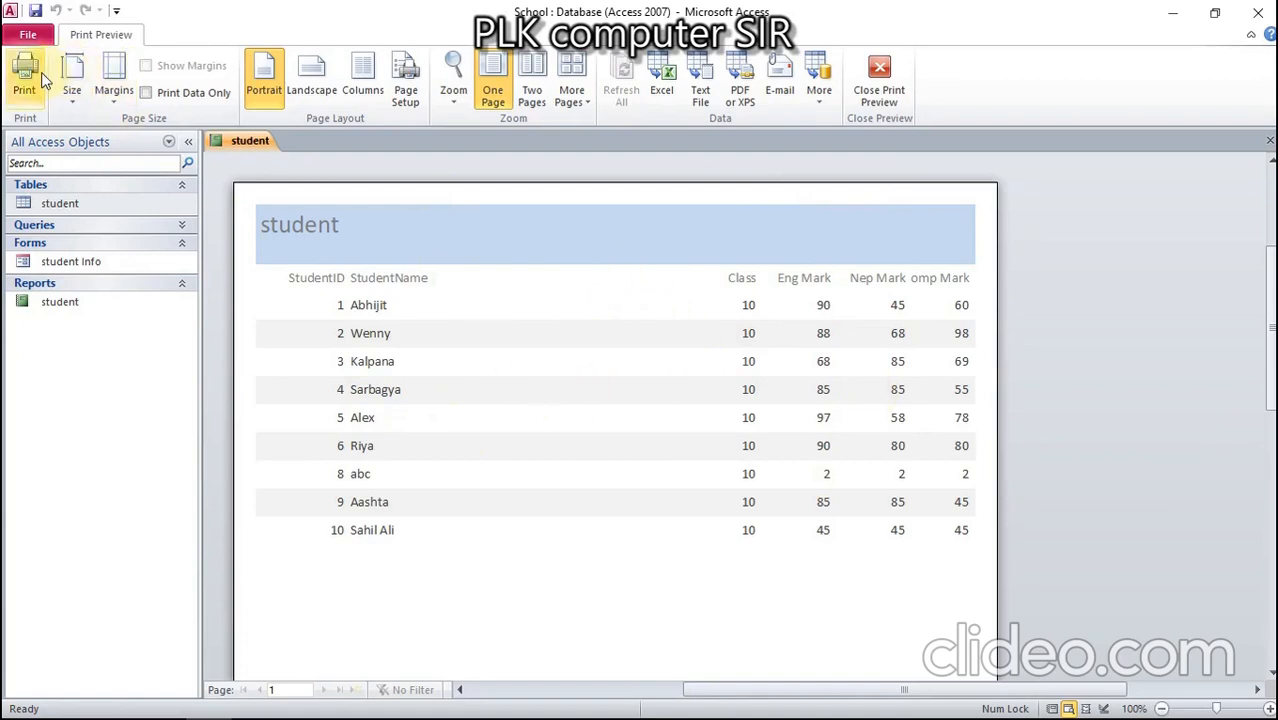
Step: Look over the student report's print preview, leave the preview and close the report
{"action": "scroll", "coordinate": [564, 419], "scroll_direction": "down", "scroll_amount": 1}
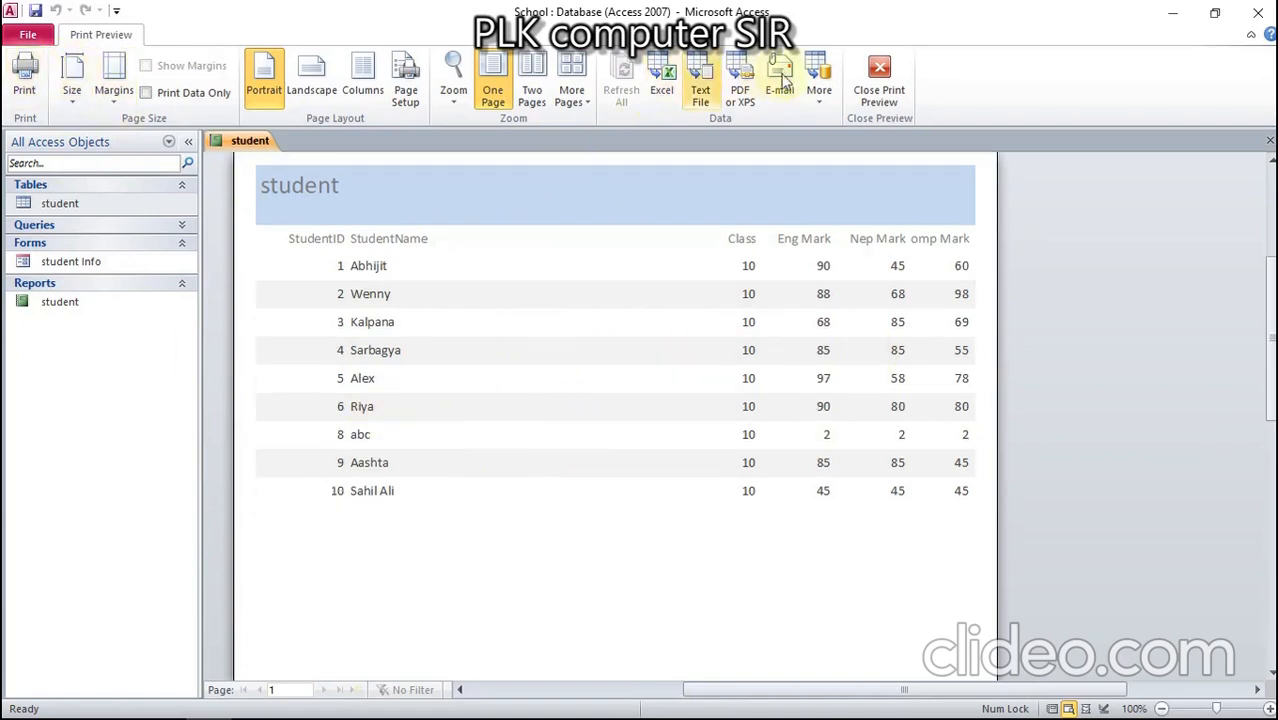
{"action": "left_click", "coordinate": [880, 75]}
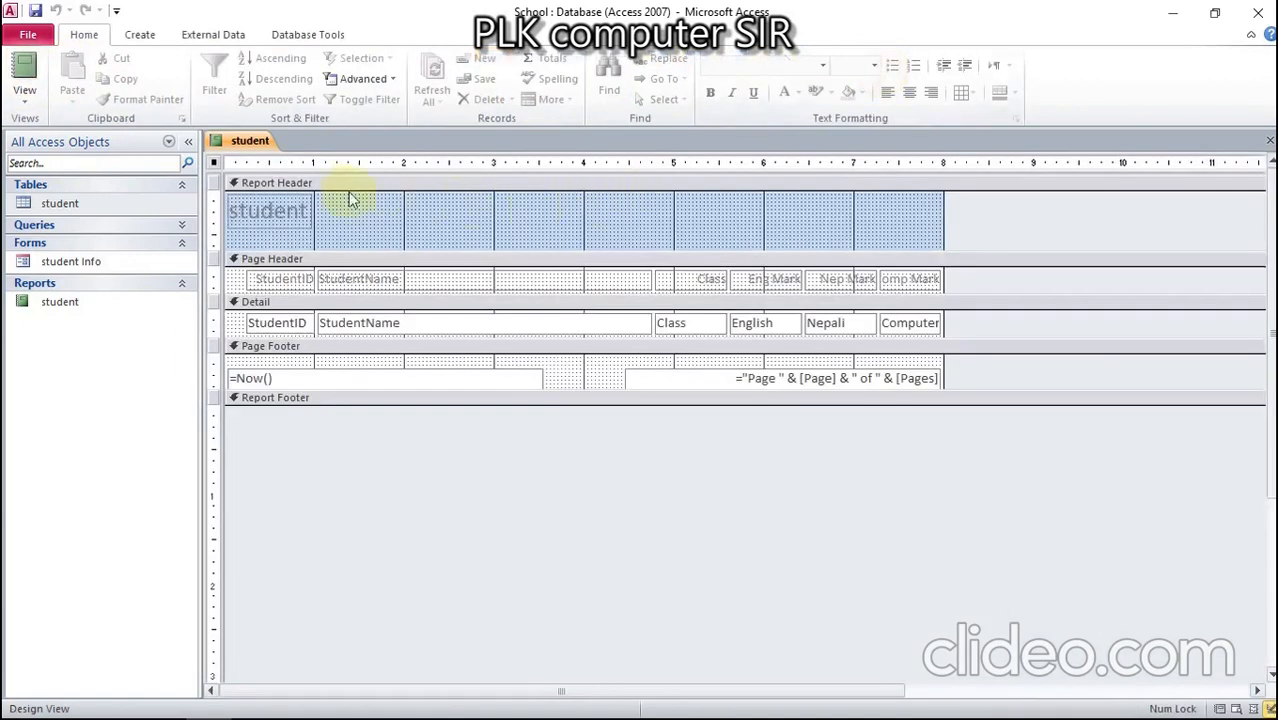
{"action": "right_click", "coordinate": [247, 143]}
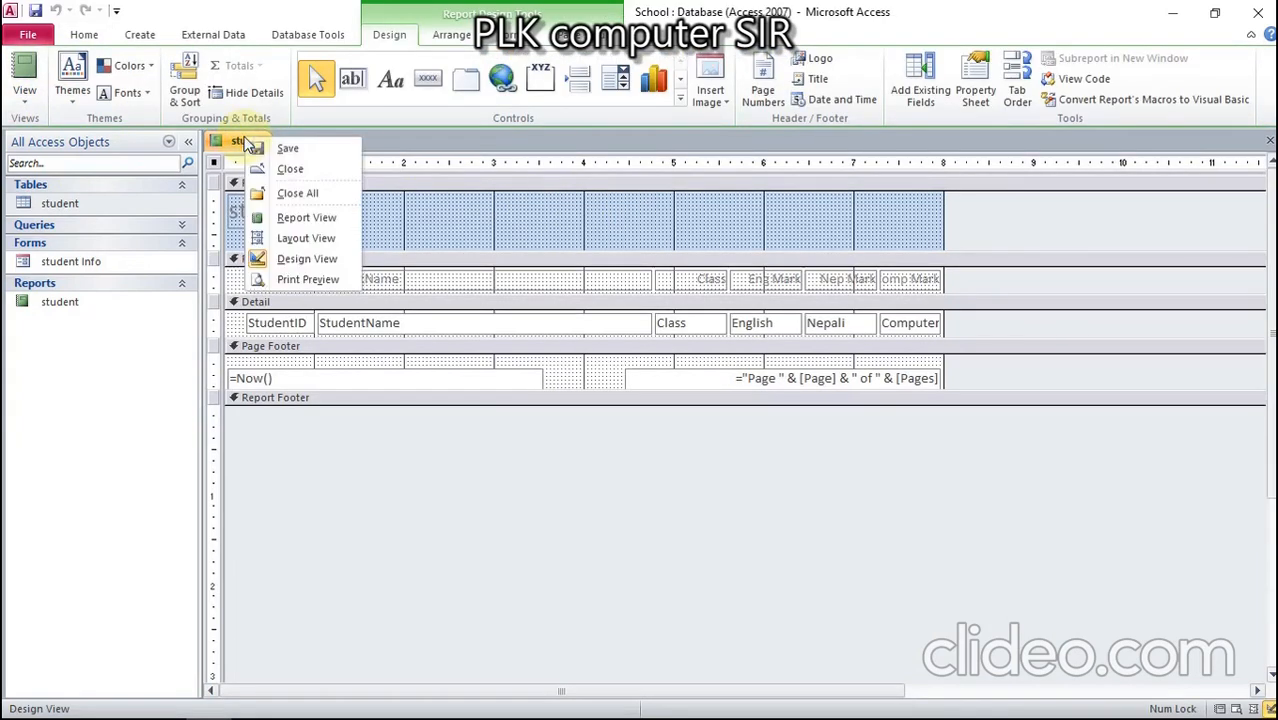
{"action": "left_click", "coordinate": [258, 168]}
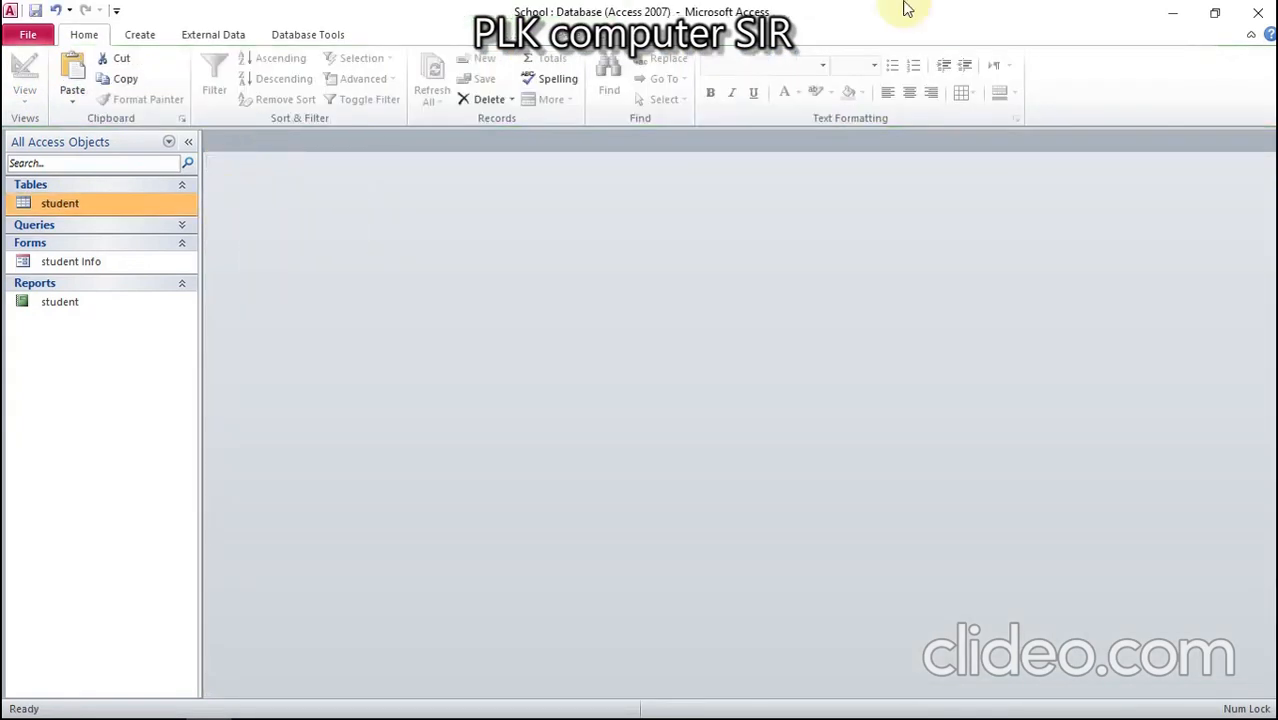
Step: Read task F on the practice sheet in the browser, about a report of query q7, and return to Access
{"action": "left_click", "coordinate": [1173, 13]}
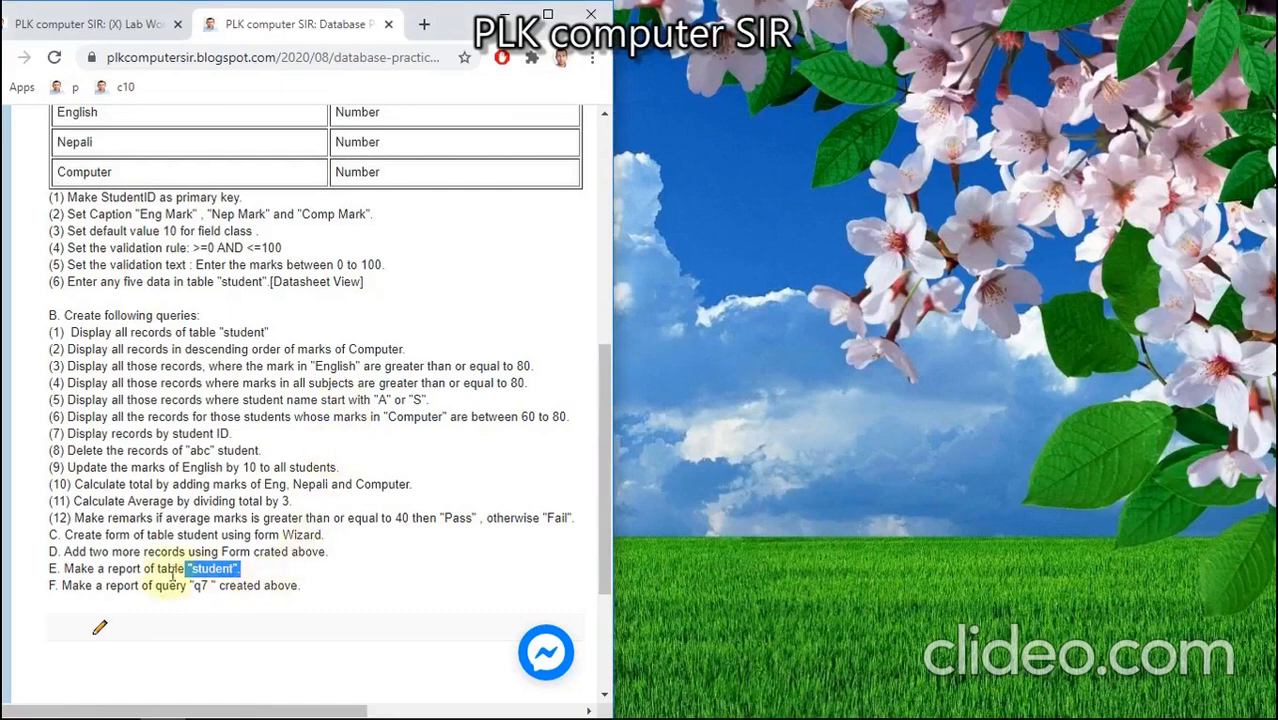
{"action": "left_click_drag", "start_coordinate": [107, 586], "coordinate": [294, 587]}
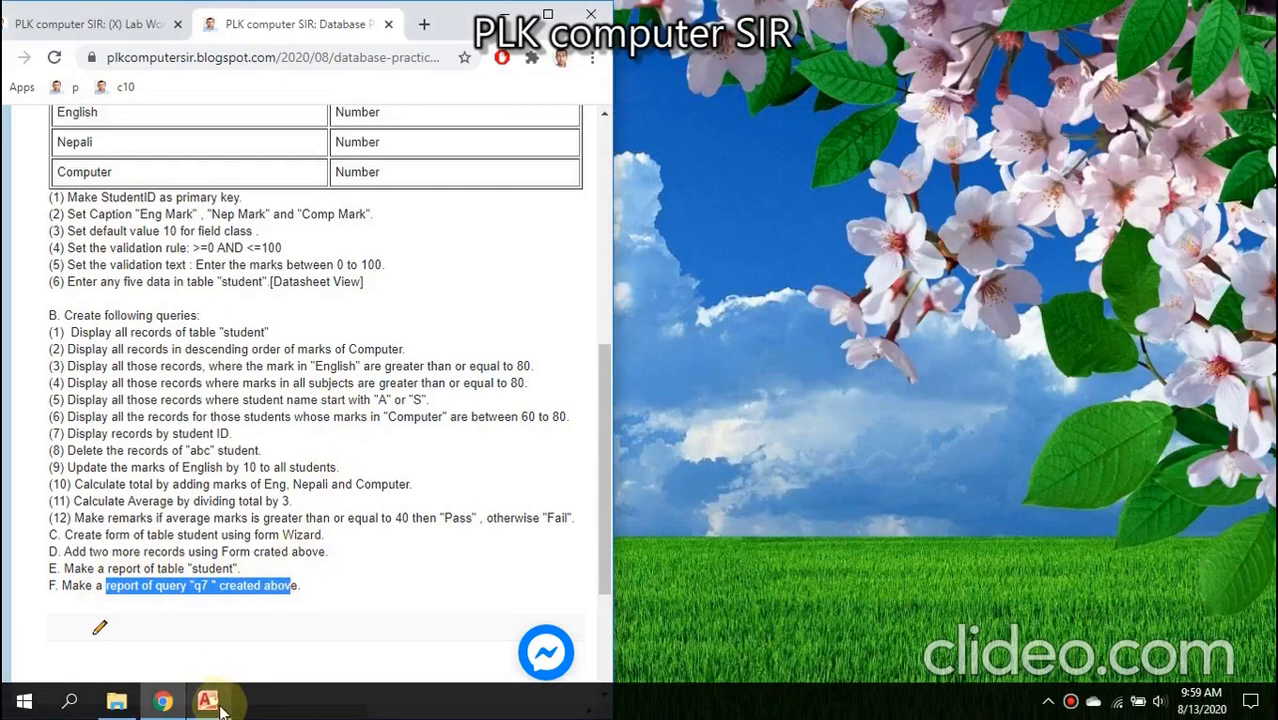
{"action": "left_click", "coordinate": [220, 705]}
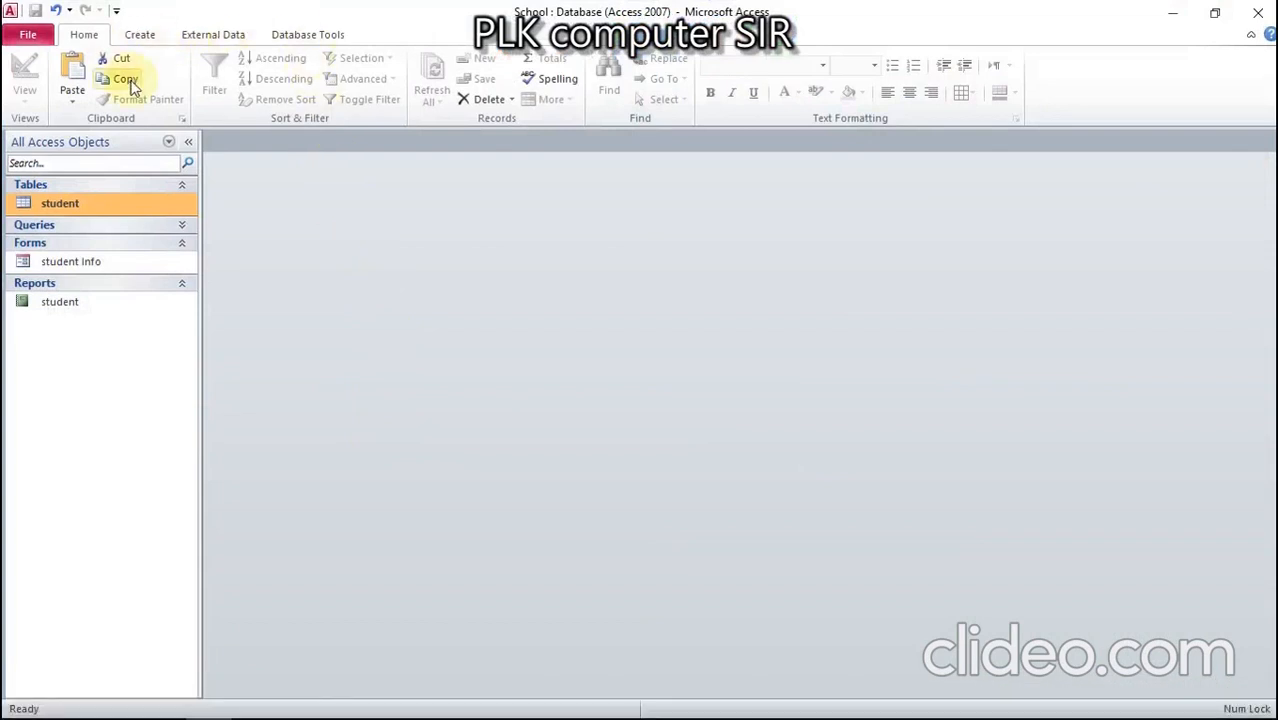
Step: Start the Report Wizard, choose Query: q7 as the source and include all its fields
{"action": "left_click", "coordinate": [140, 34]}
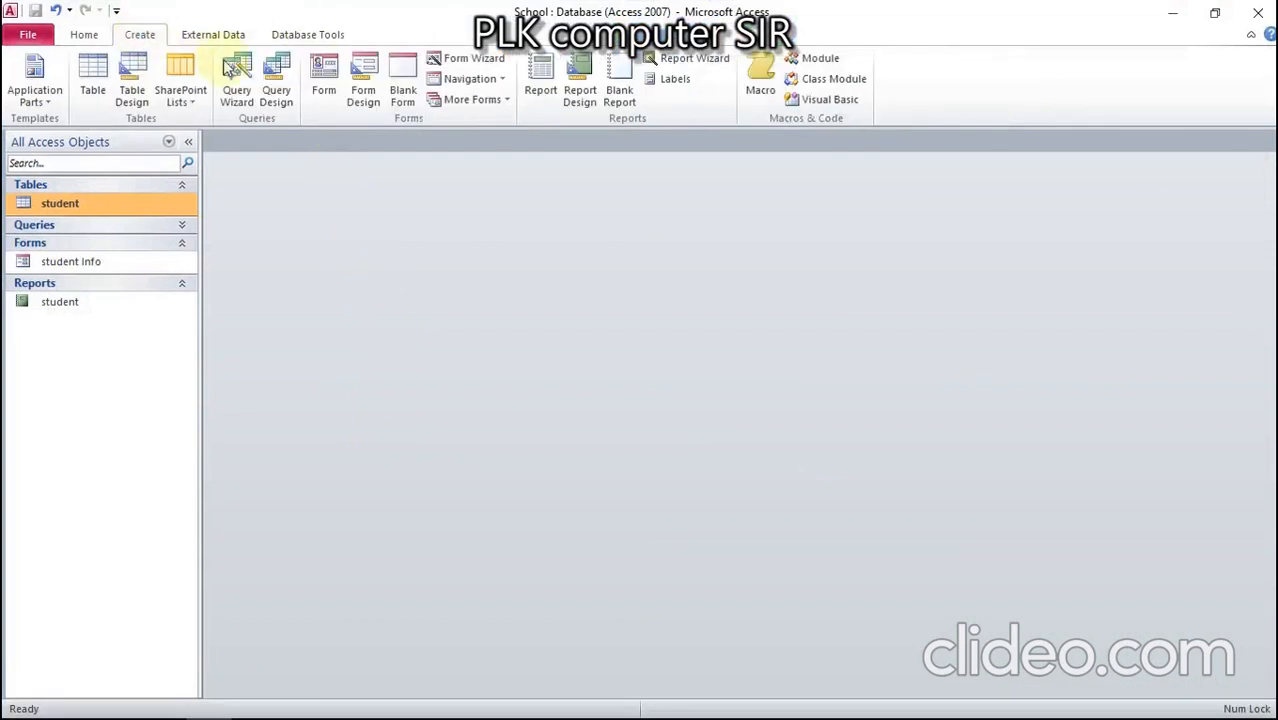
{"action": "left_click", "coordinate": [694, 64]}
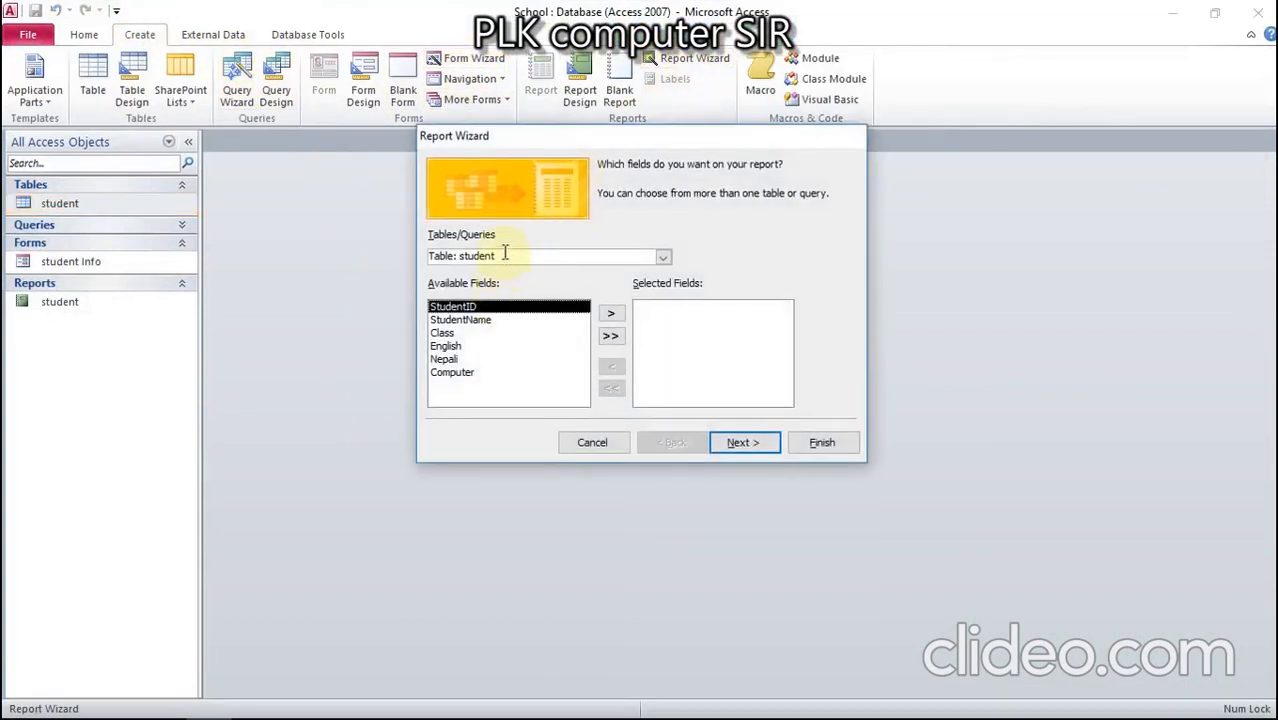
{"action": "left_click", "coordinate": [664, 257]}
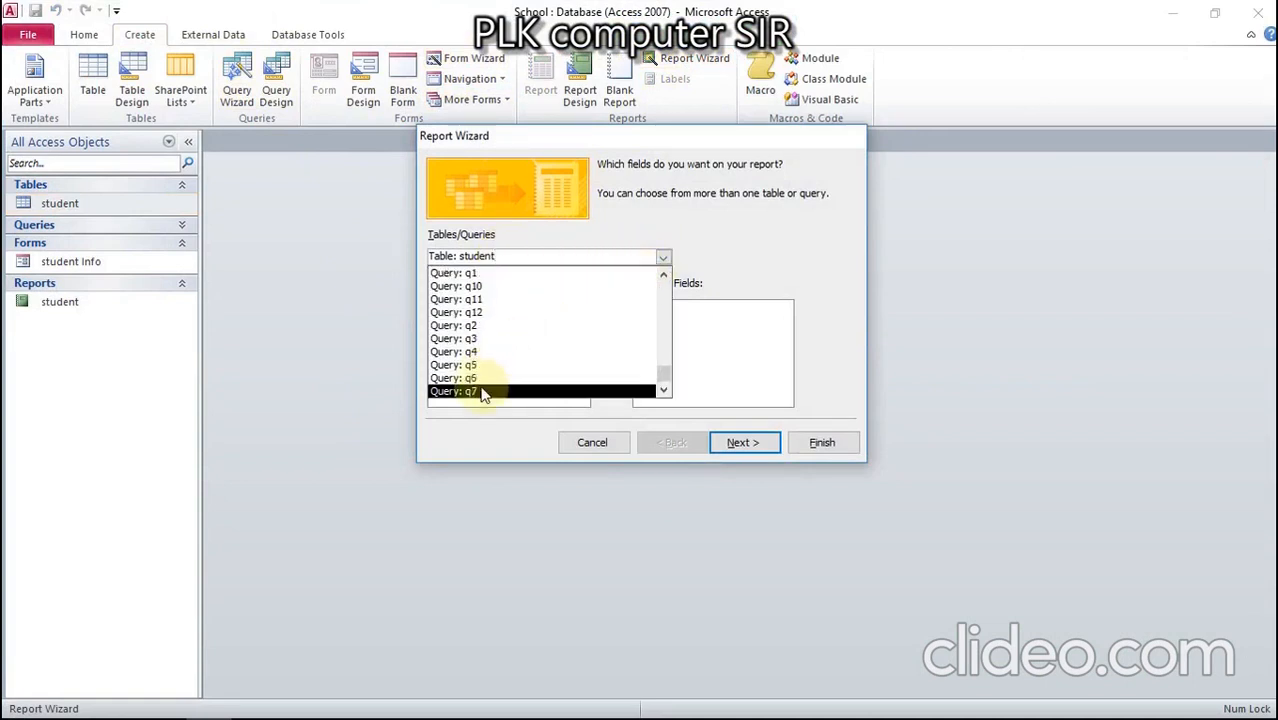
{"action": "left_click", "coordinate": [492, 388]}
{"action": "left_click", "coordinate": [610, 336]}
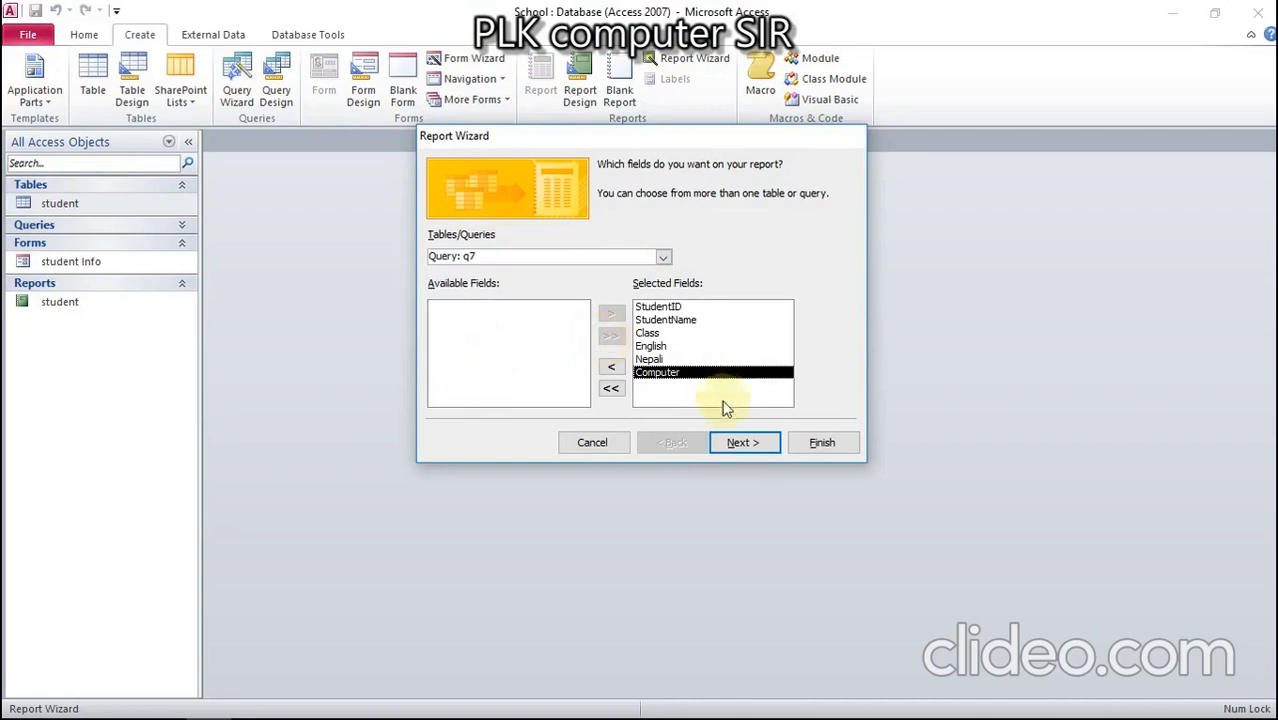
Step: Keep the wizard's default grouping, sorting and layout for the q7 query report, and finish it with the title q7
{"action": "left_click", "coordinate": [741, 443]}
{"action": "left_click", "coordinate": [741, 443]}
{"action": "left_click", "coordinate": [741, 443]}
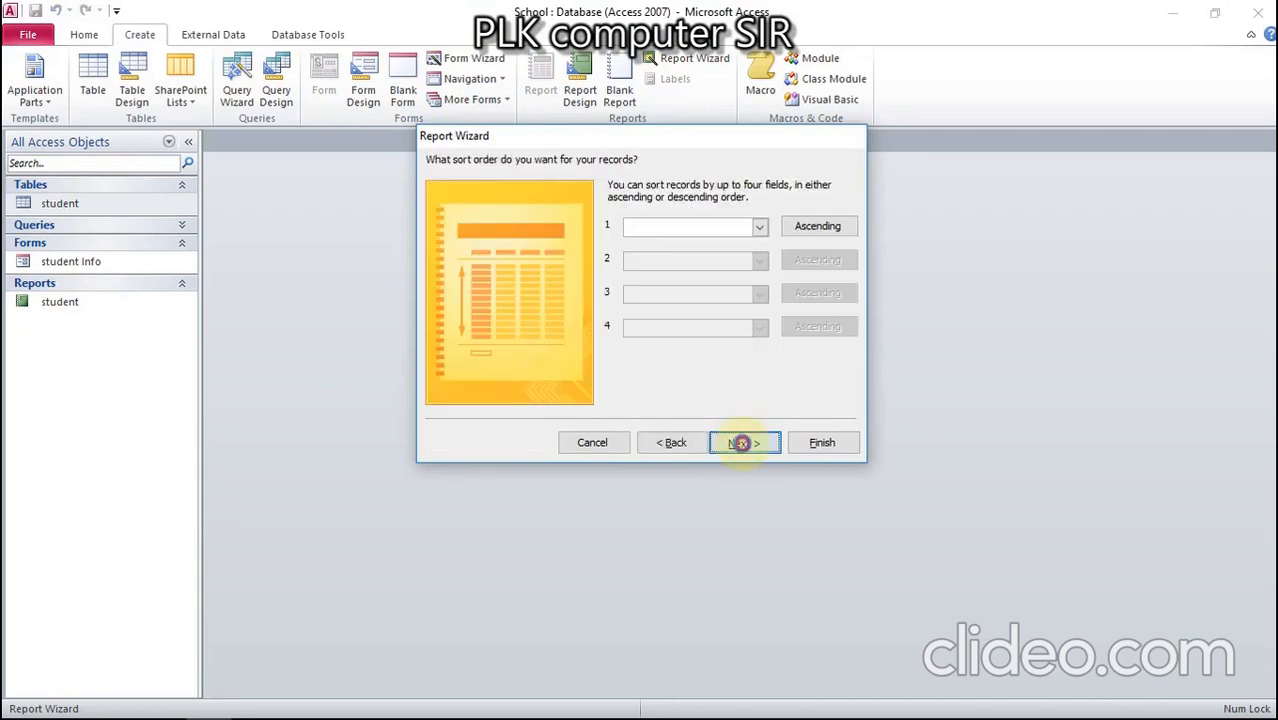
{"action": "left_click", "coordinate": [741, 443]}
{"action": "left_click", "coordinate": [812, 443]}
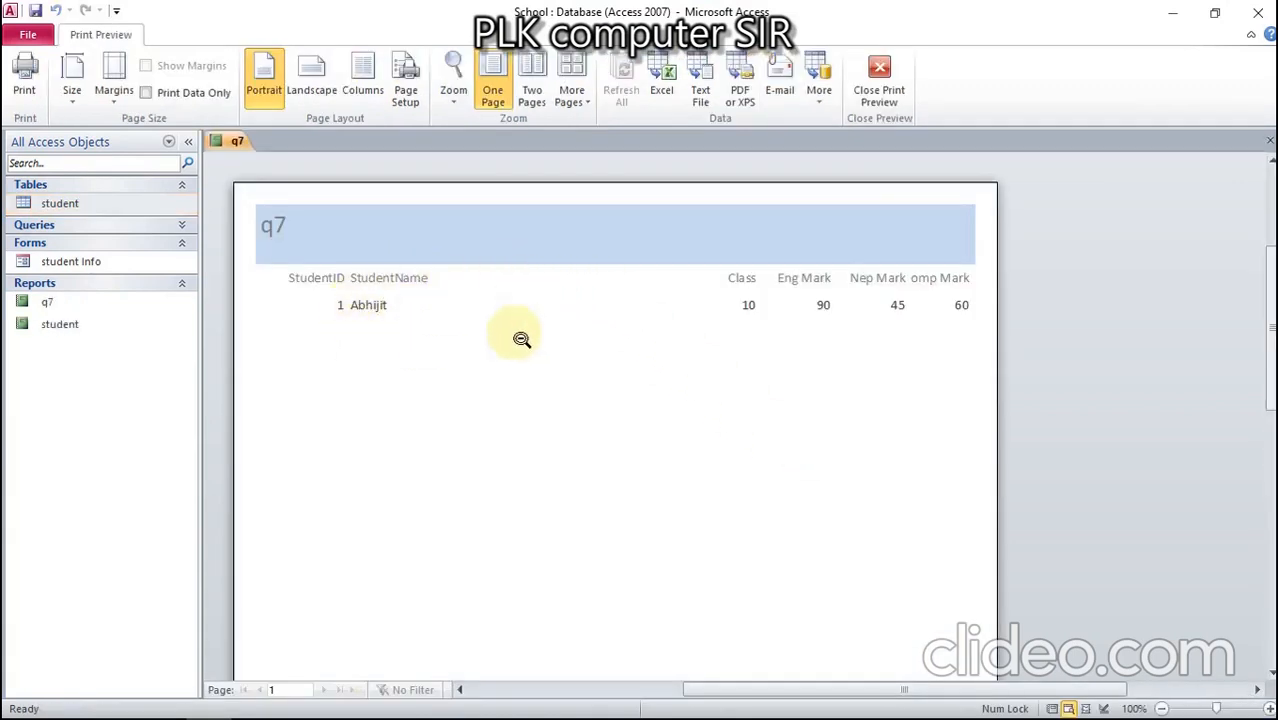
Step: Expand the Queries group, view query q7 and the student report, and return to the q7 report to compare them
{"action": "left_click", "coordinate": [184, 226]}
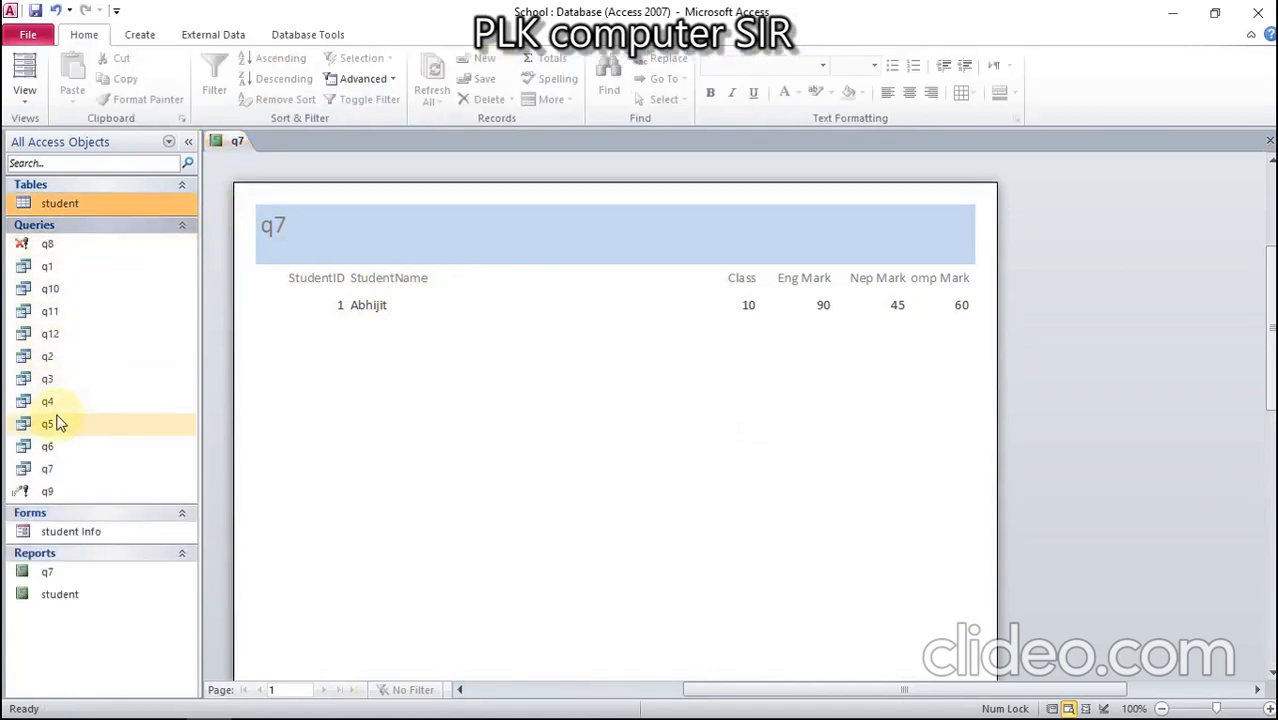
{"action": "left_click", "coordinate": [49, 476]}
{"action": "double_click", "coordinate": [60, 470]}
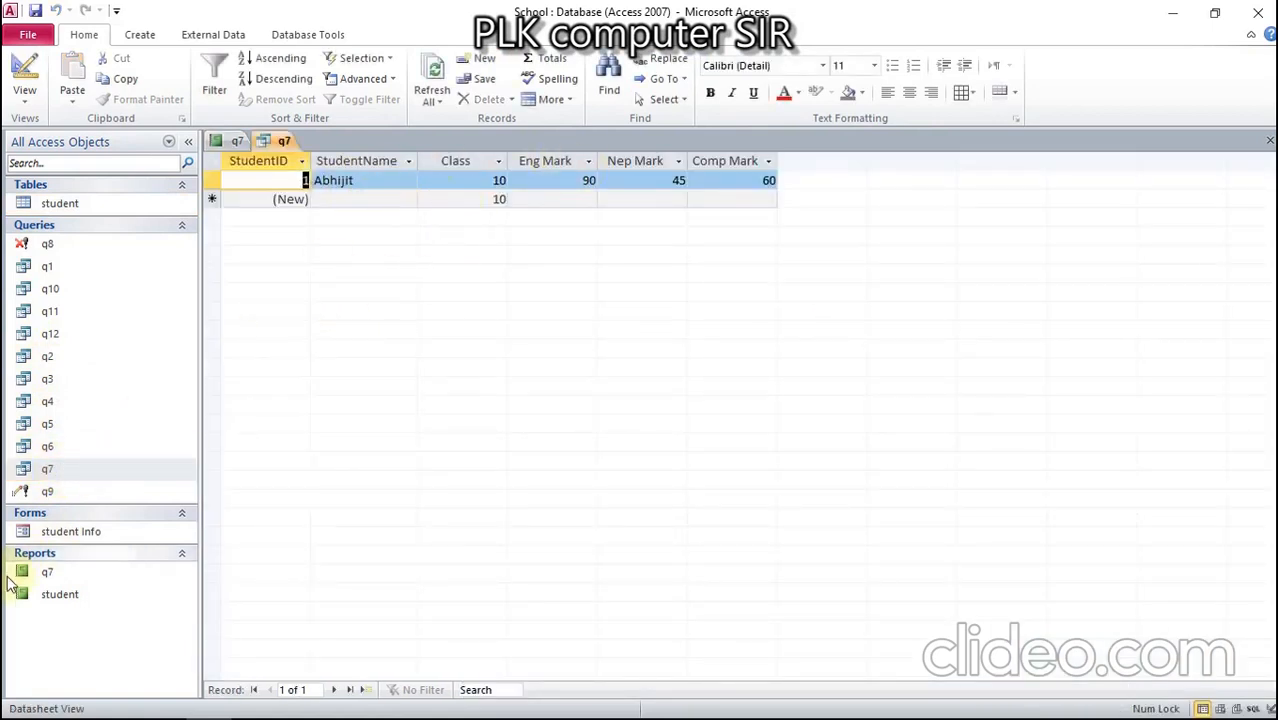
{"action": "double_click", "coordinate": [42, 593]}
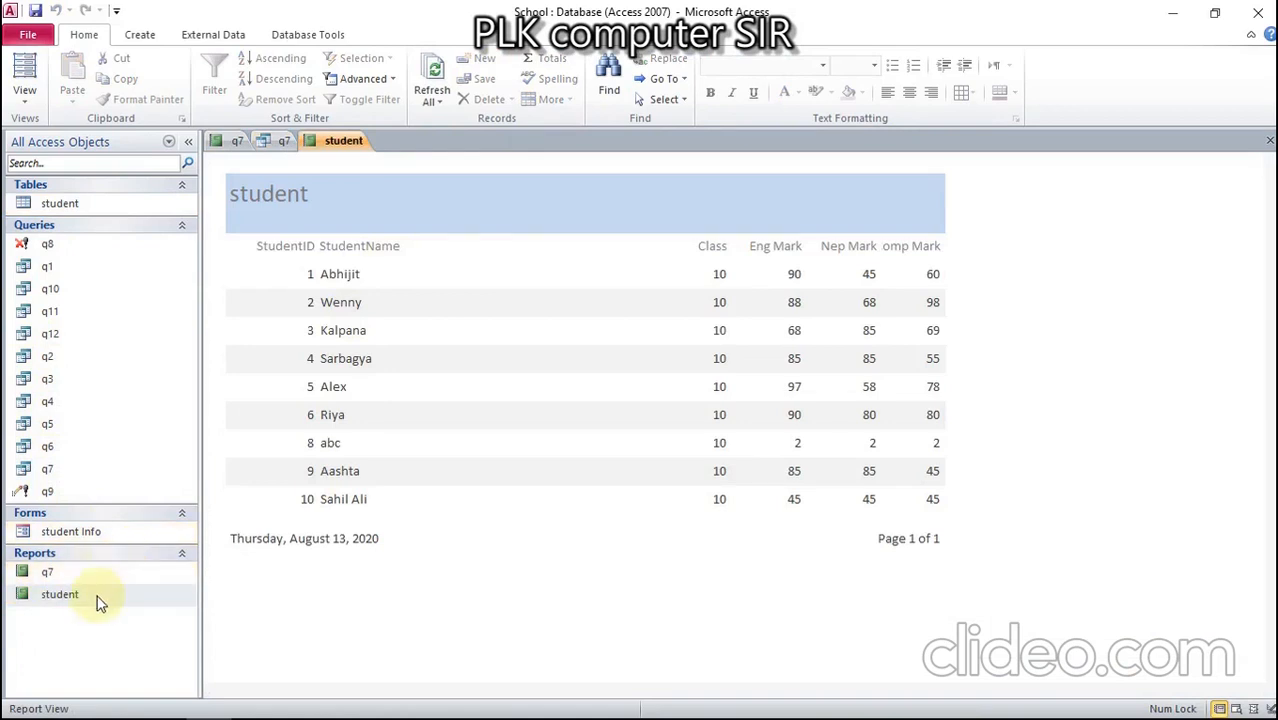
{"action": "double_click", "coordinate": [86, 572]}
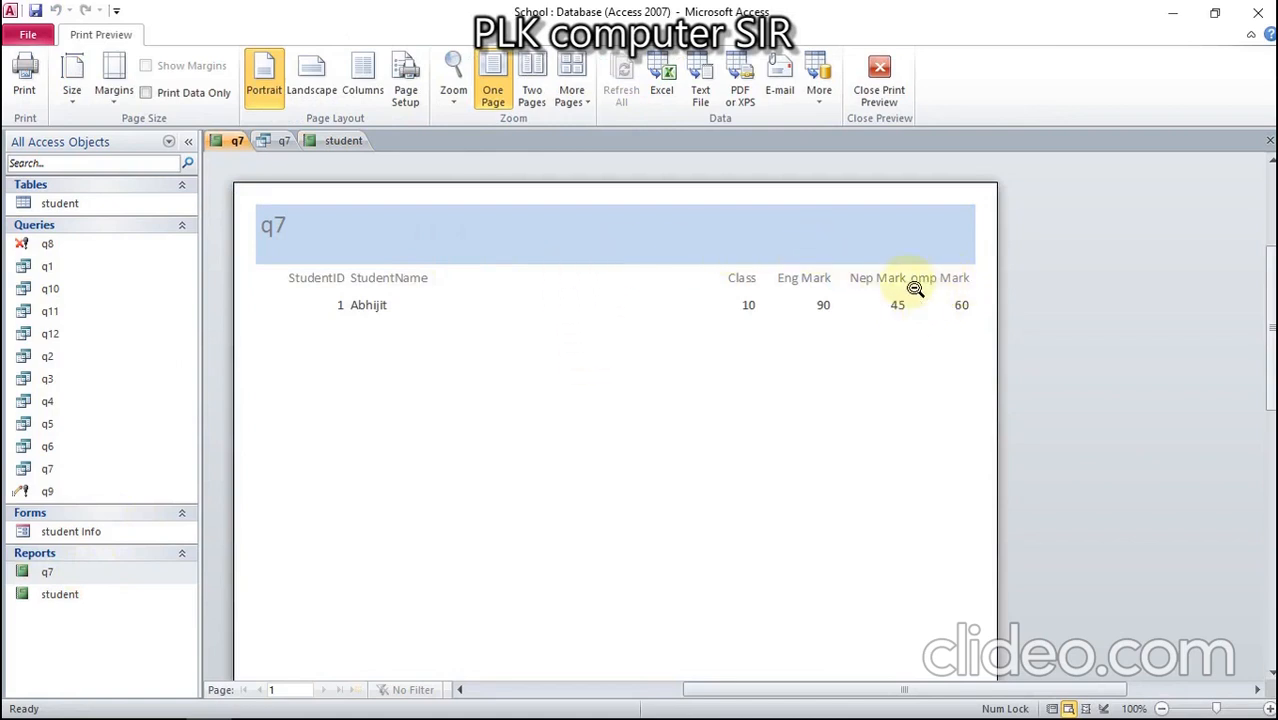
Step: In the q7 report's Design View, shift the Class, Eng Mark and Nep Mark header labels left and widen the Comp Mark label leftward
{"action": "right_click", "coordinate": [227, 146]}
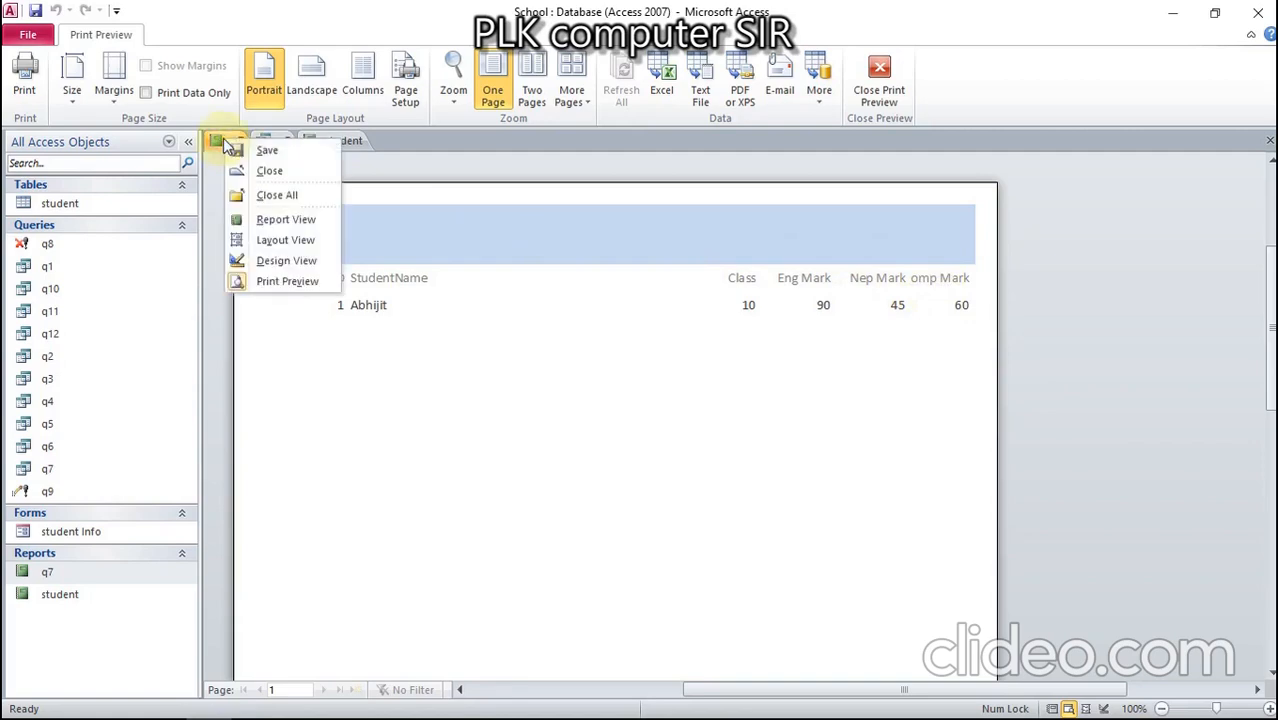
{"action": "left_click", "coordinate": [253, 262]}
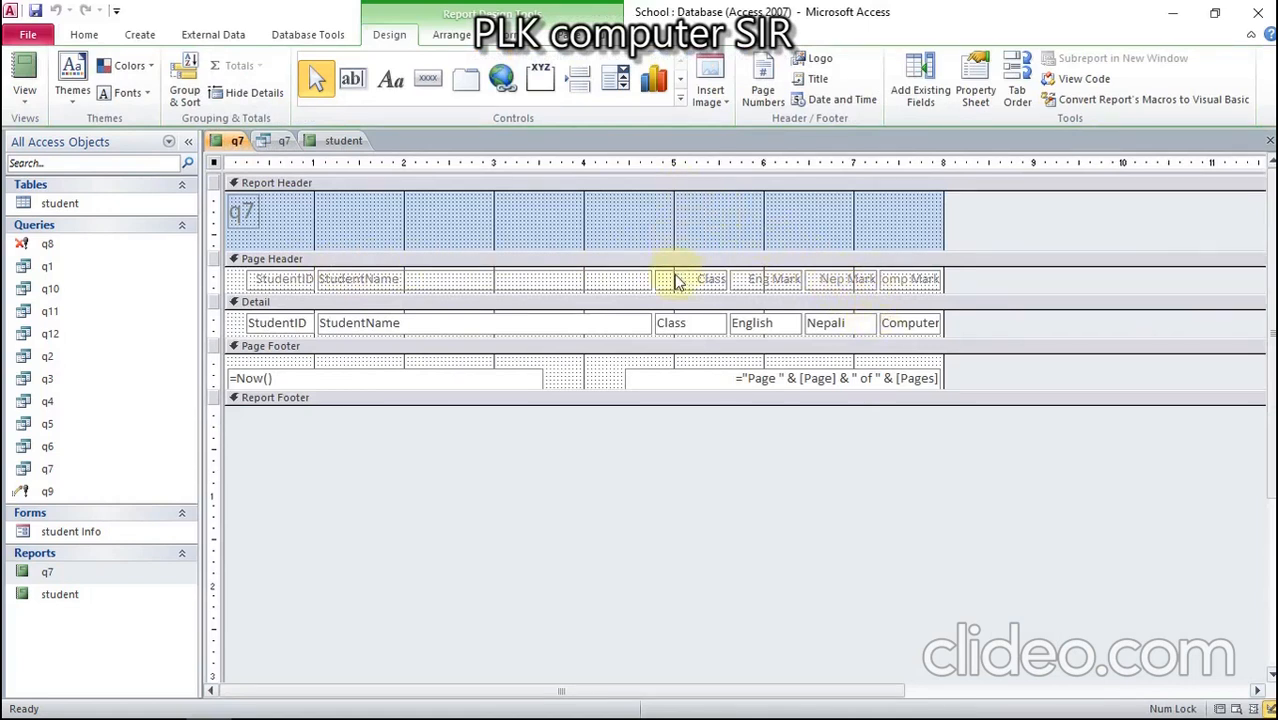
{"action": "left_click_drag", "start_coordinate": [672, 284], "coordinate": [603, 279]}
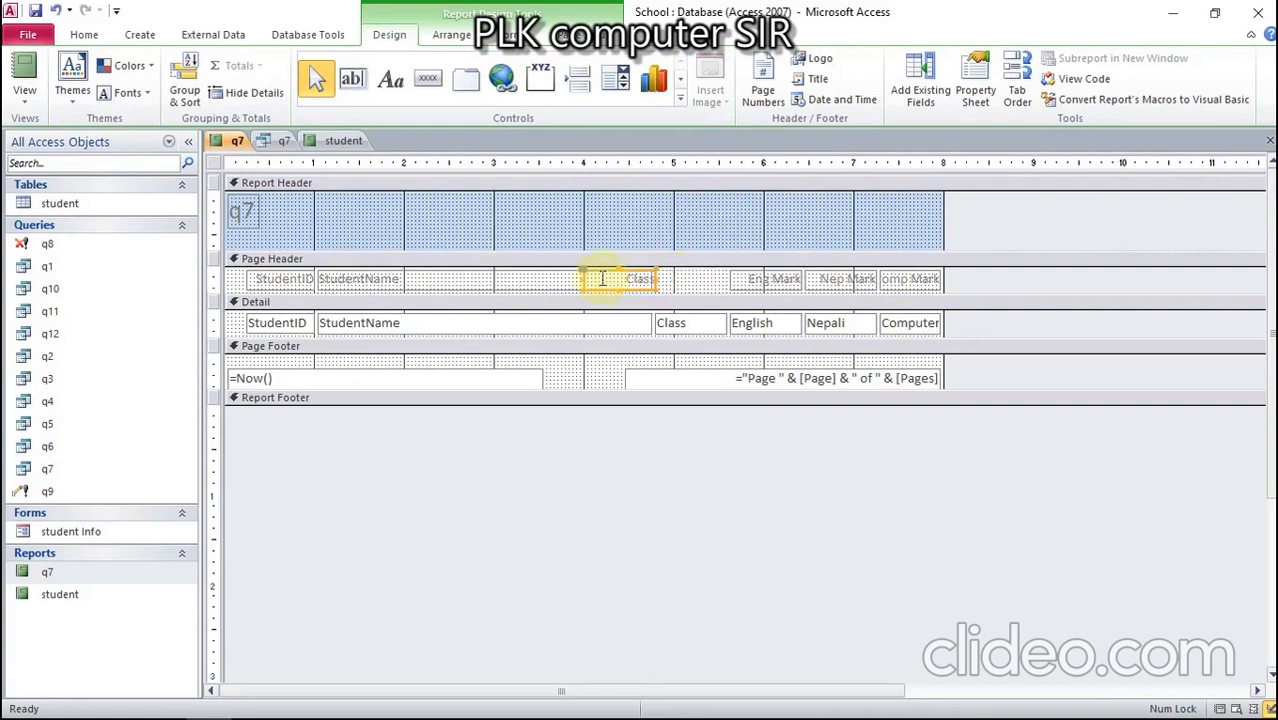
{"action": "left_click_drag", "start_coordinate": [762, 282], "coordinate": [706, 275]}
{"action": "left_click_drag", "start_coordinate": [820, 277], "coordinate": [775, 276]}
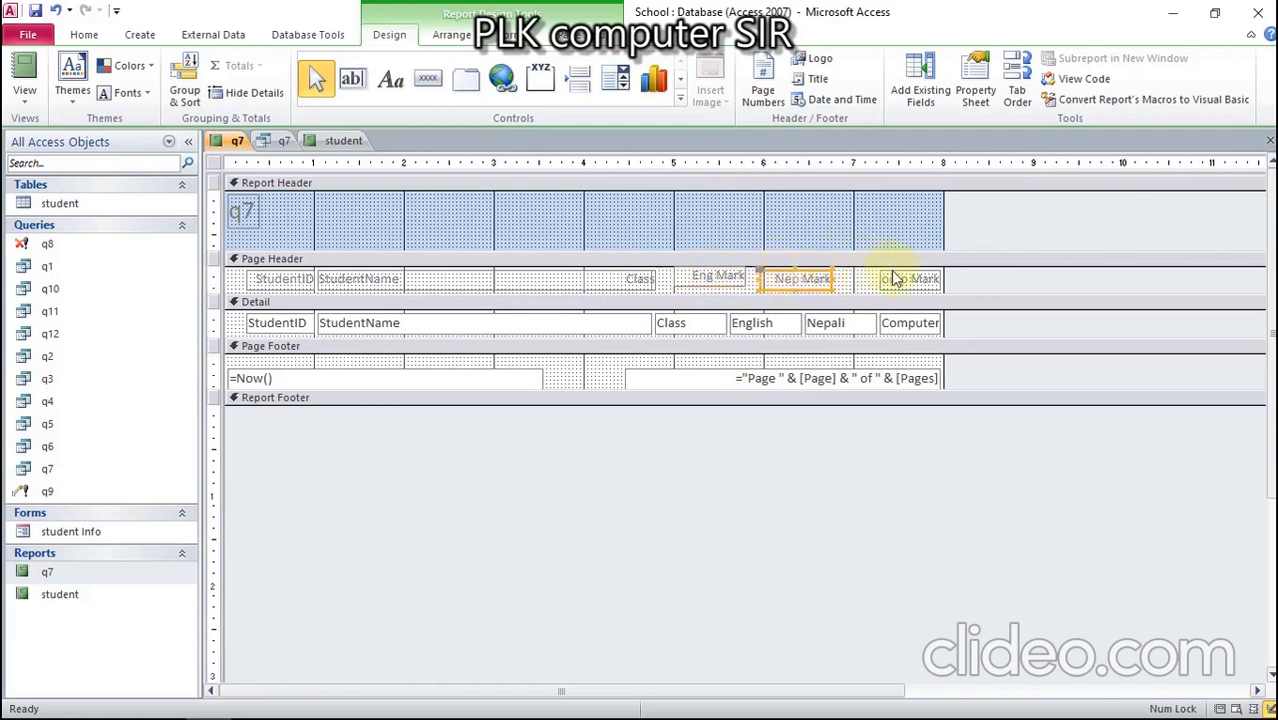
{"action": "left_click", "coordinate": [897, 279]}
{"action": "left_click_drag", "start_coordinate": [866, 277], "coordinate": [852, 277]}
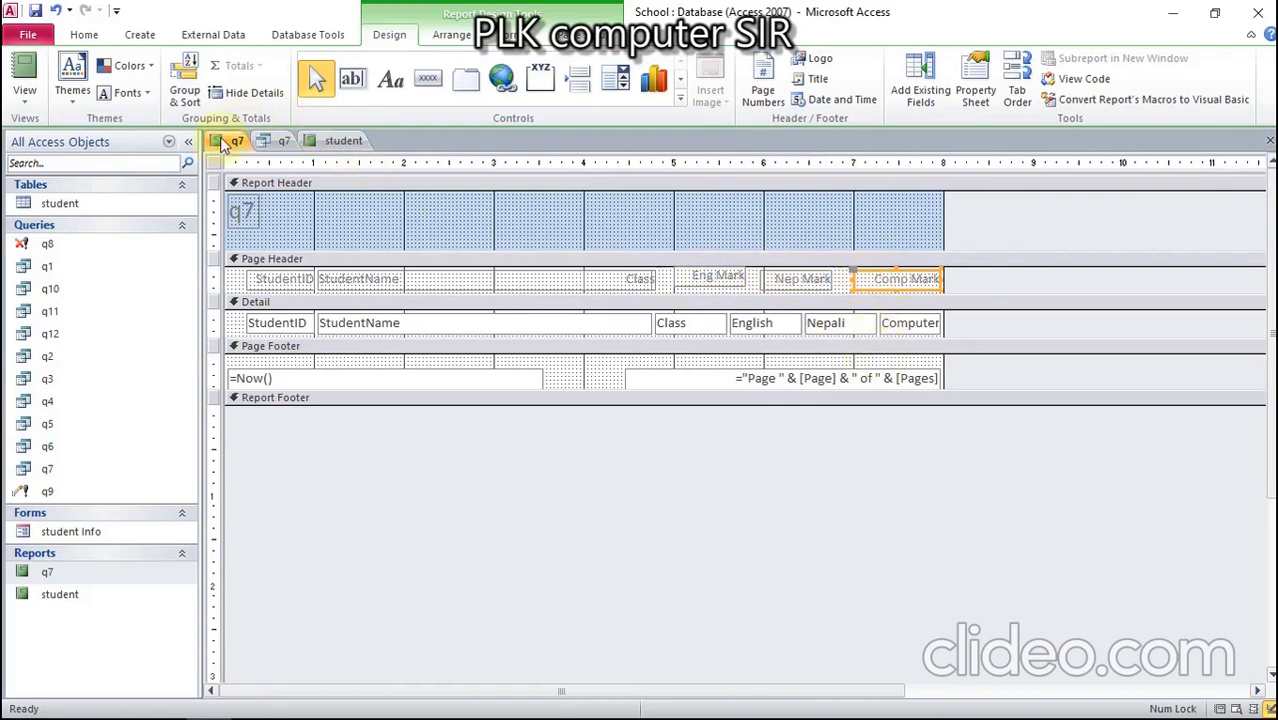
Step: Save the q7 report's design changes and display the report in Report View
{"action": "right_click", "coordinate": [222, 145]}
{"action": "left_click", "coordinate": [252, 151]}
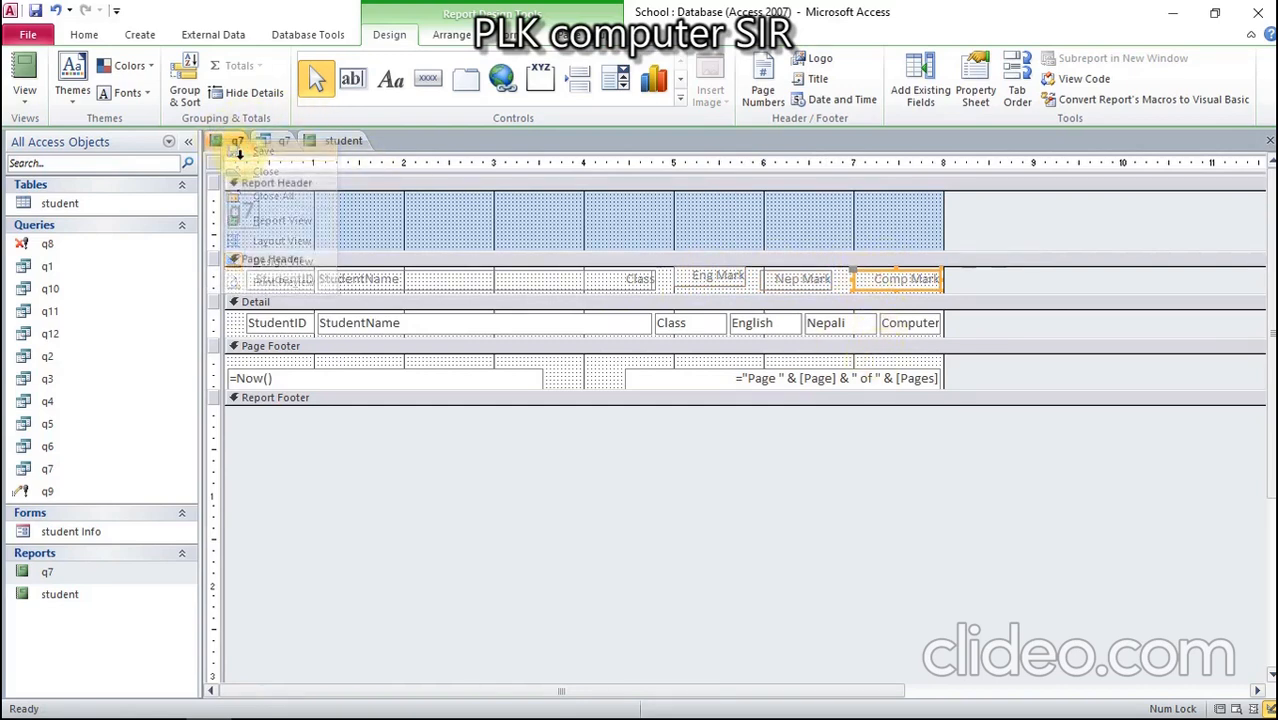
{"action": "left_click", "coordinate": [60, 572]}
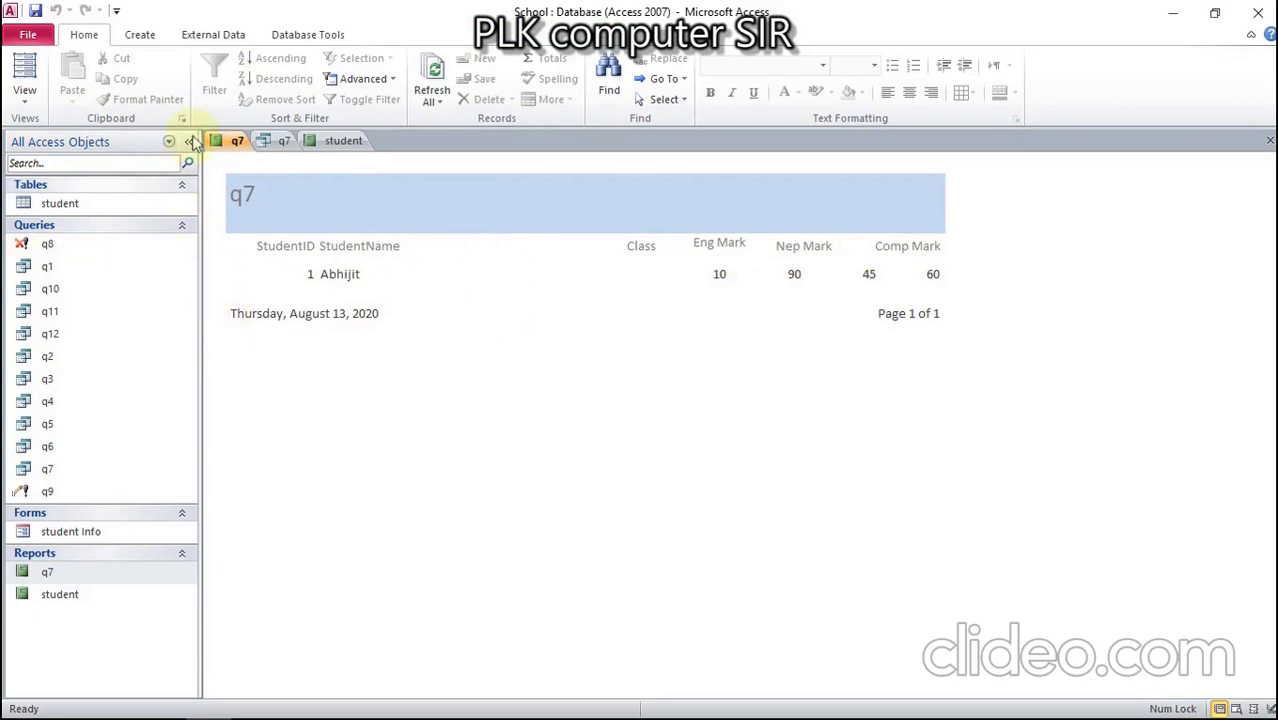
Step: Minimize Access and check the practice sheet in the browser against the completed tasks
{"action": "left_click", "coordinate": [1173, 13]}
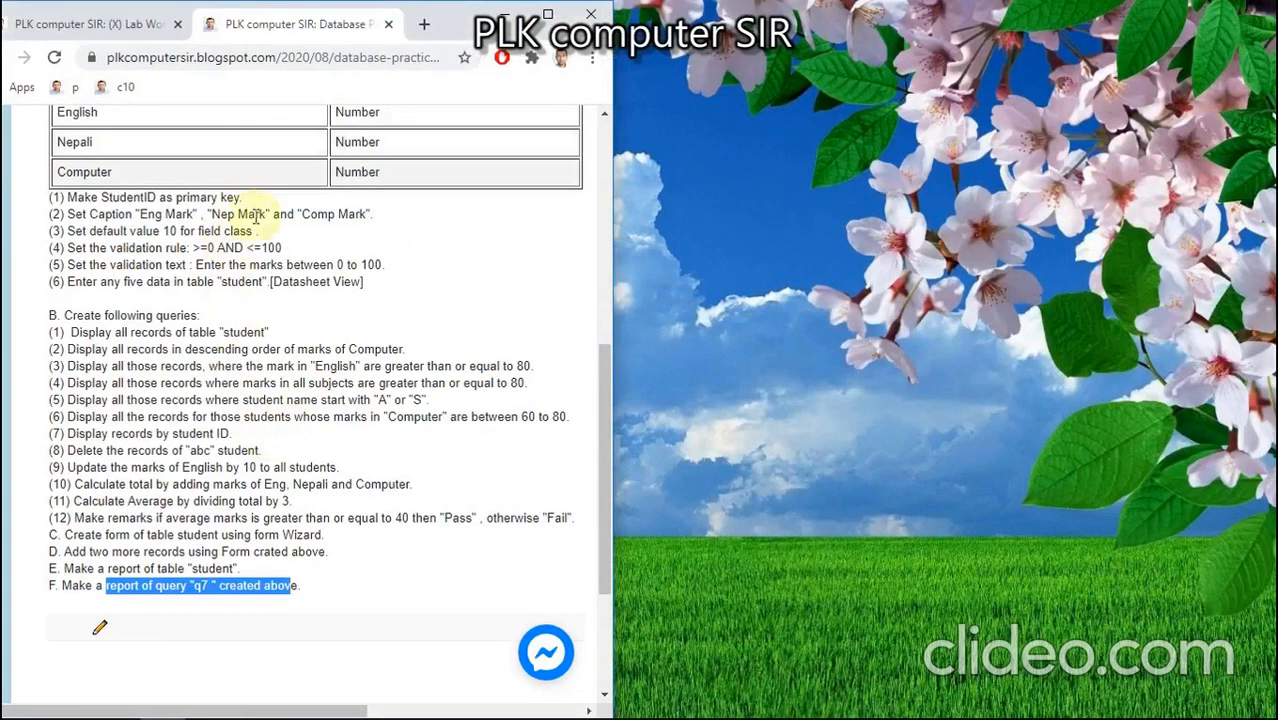
{"action": "left_click", "coordinate": [648, 264]}
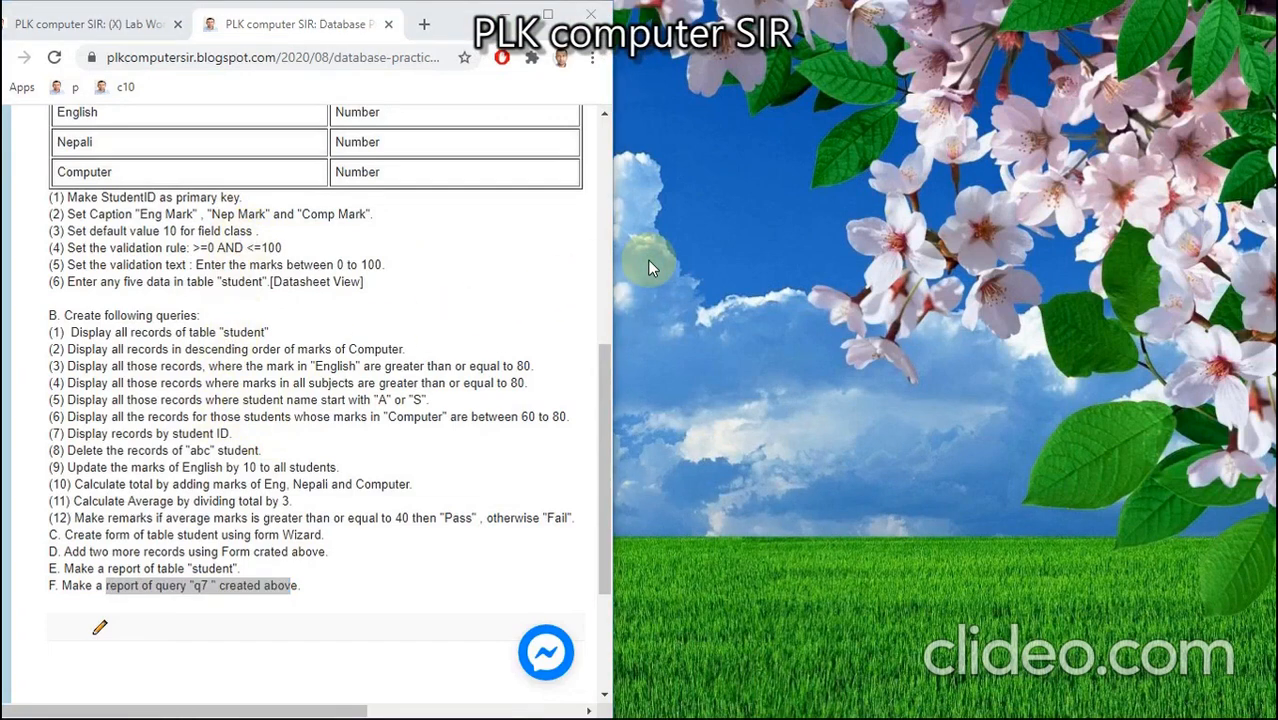